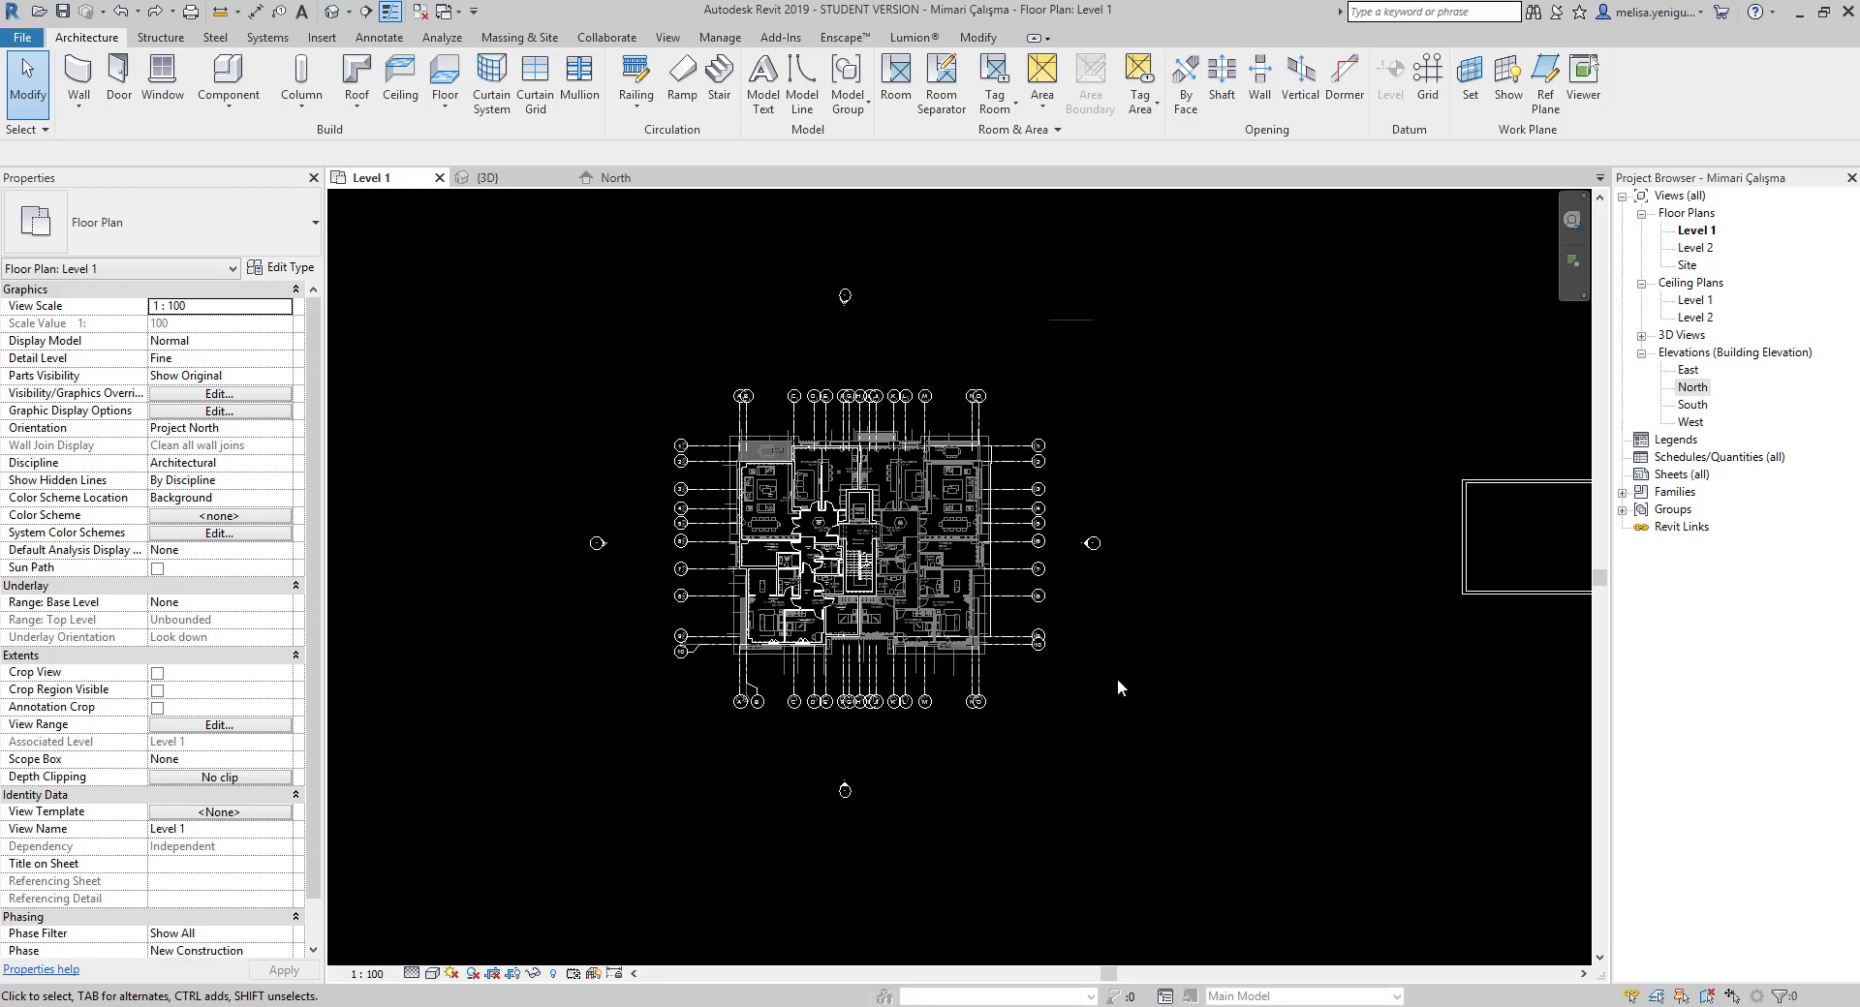
Pan the Level 1 floor plan to the left
{"action": "middle_click_drag", "start_coordinate": [1111, 620], "coordinate": [995, 635]}
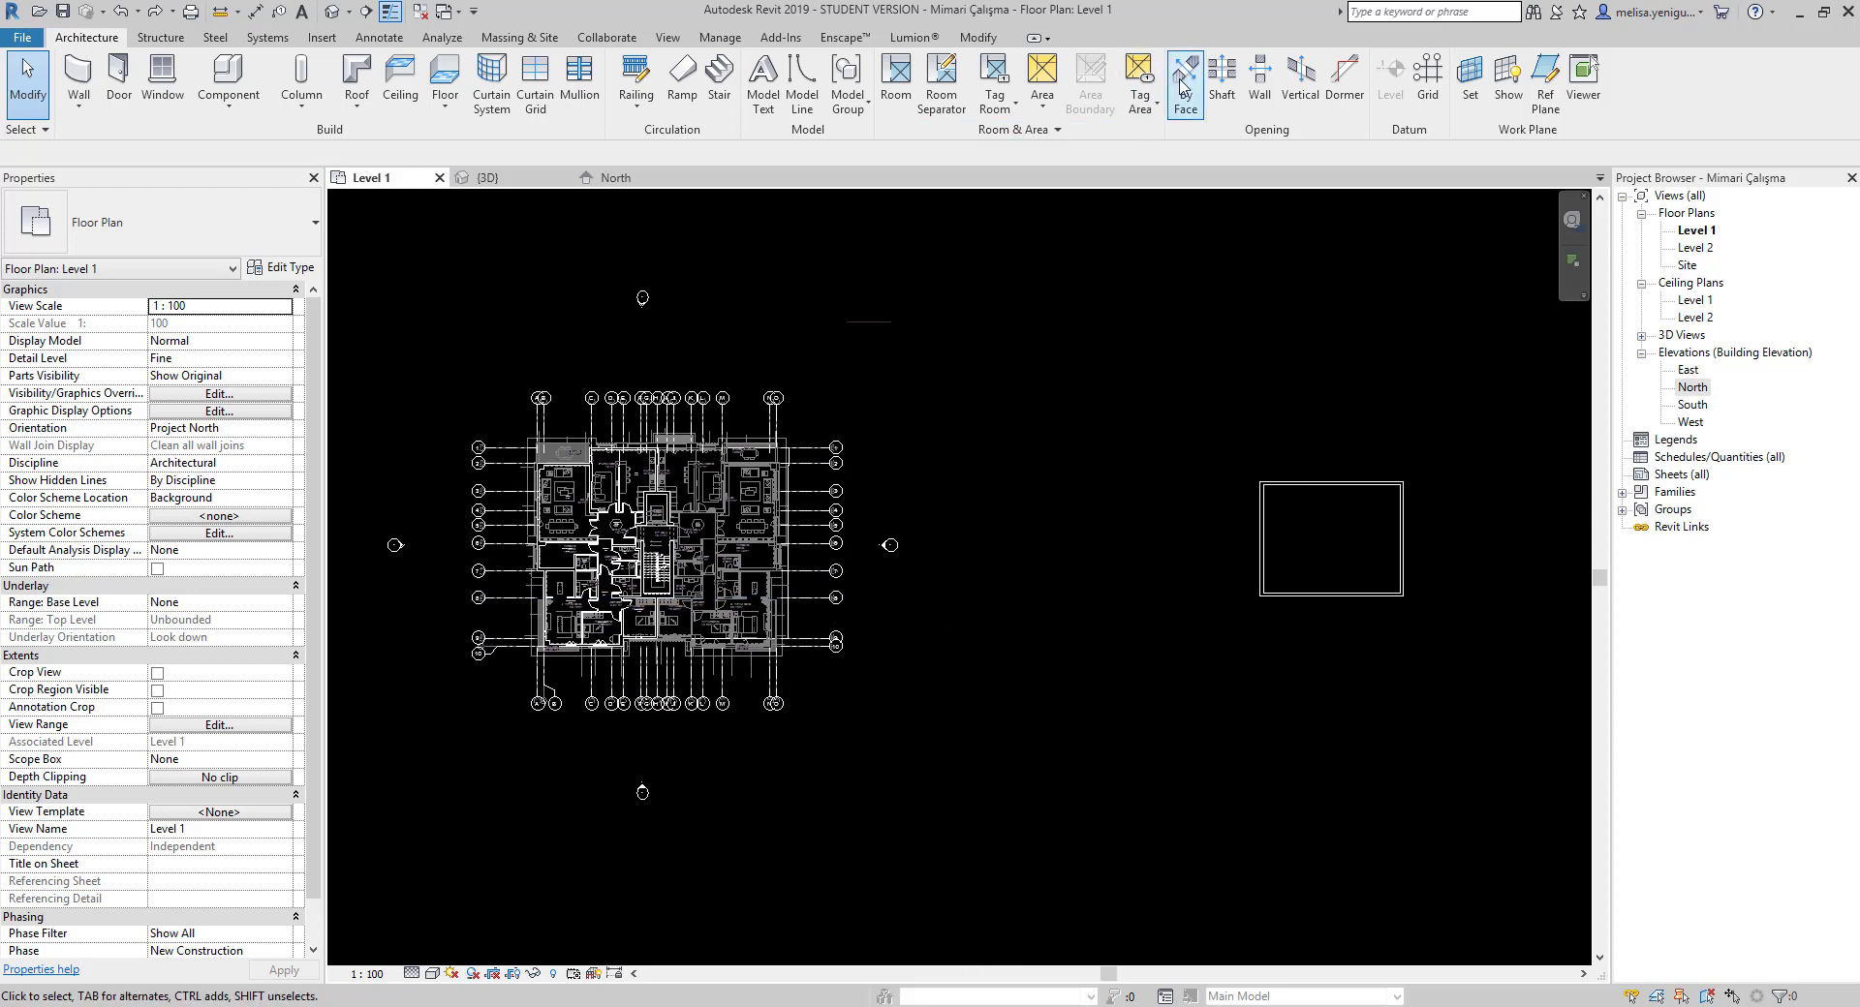
Open the North elevation and frame the grid lines and levels
{"action": "left_click", "coordinate": [614, 180]}
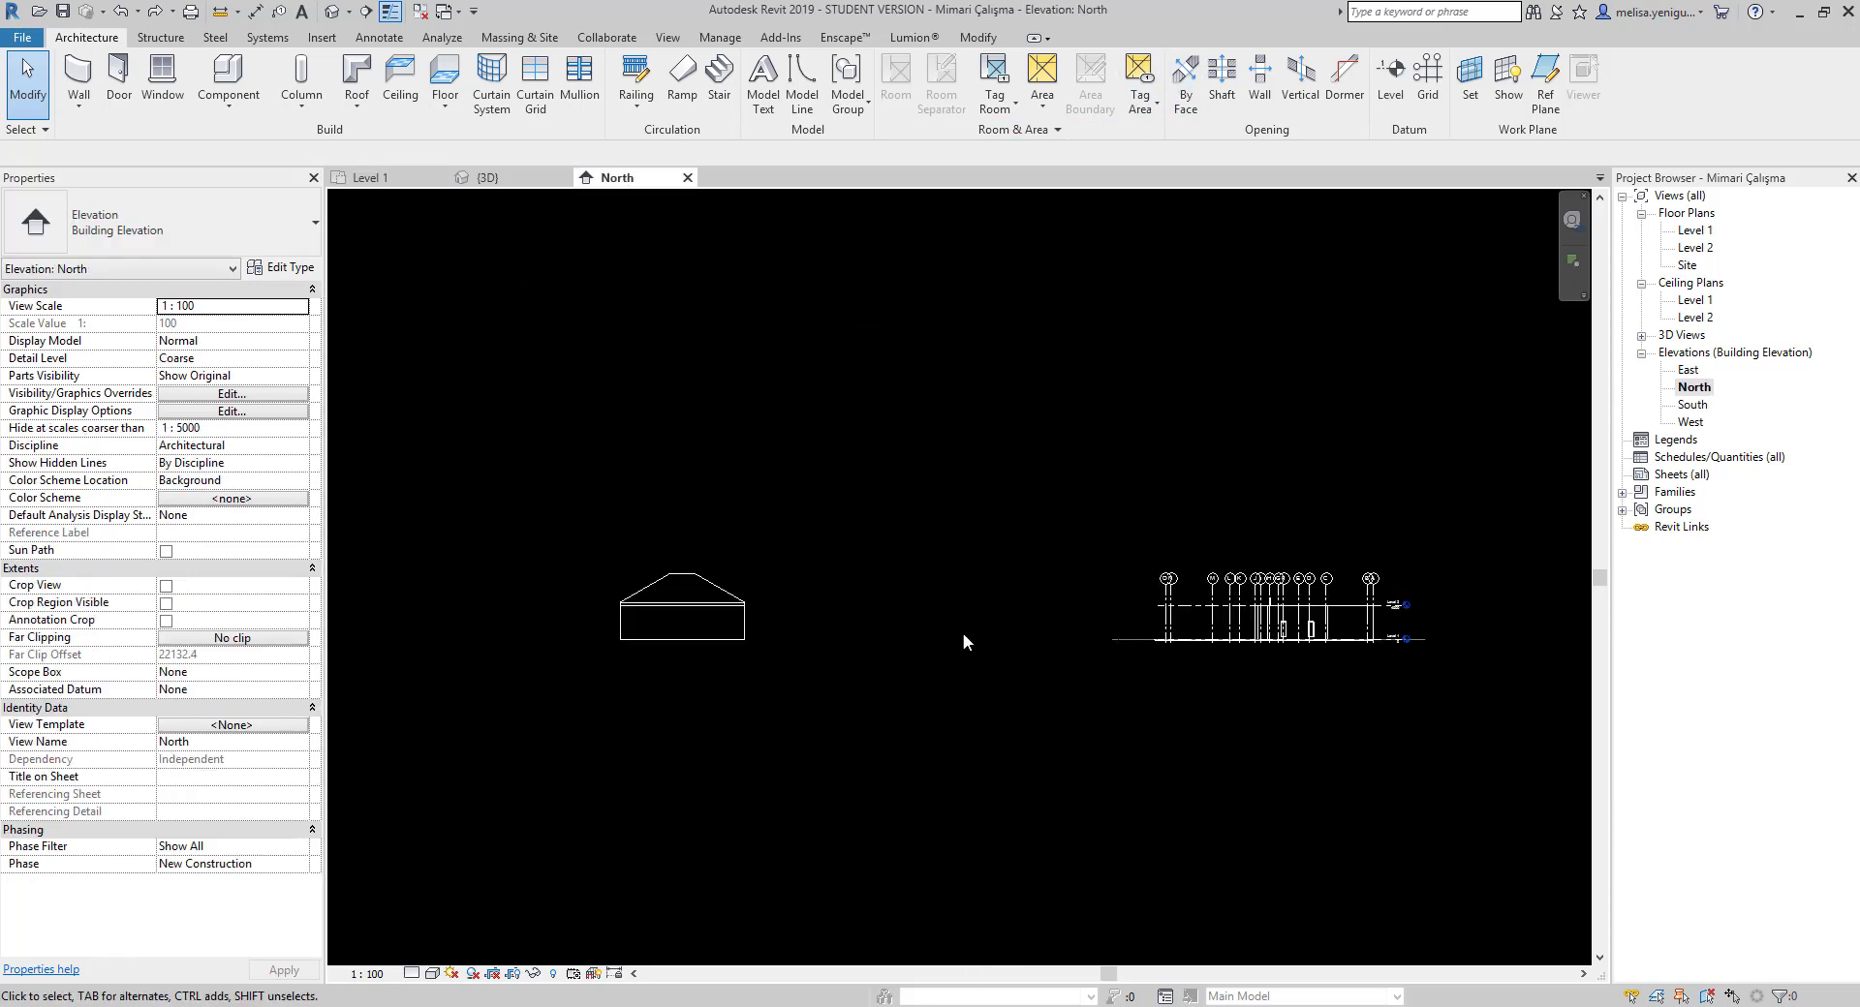
{"action": "scroll", "coordinate": [1153, 671], "scroll_direction": "up", "scroll_amount": 3}
{"action": "mouse_move", "coordinate": [1152, 670]}
{"action": "middle_mouse_down"}
{"action": "mouse_move", "coordinate": [1399, 690]}
{"action": "mouse_move", "coordinate": [1370, 647]}
{"action": "middle_mouse_up"}
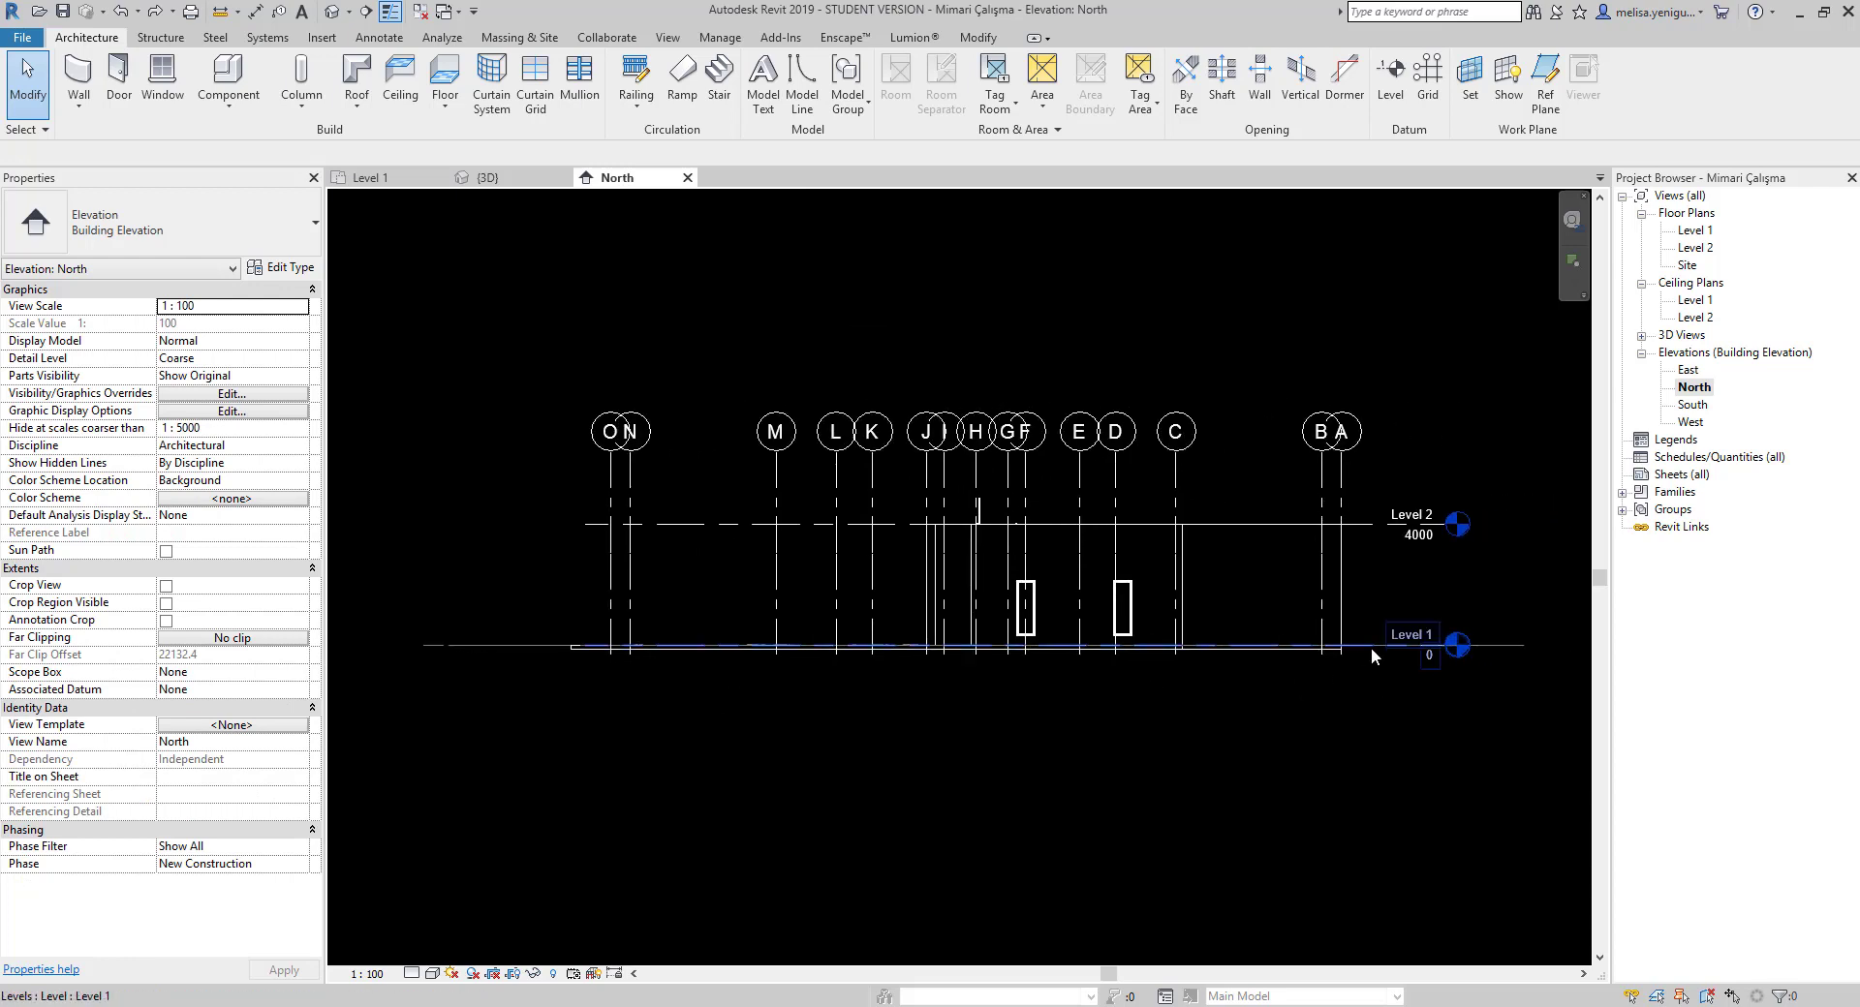
{"action": "scroll", "coordinate": [1370, 648], "scroll_direction": "up", "scroll_amount": 2}
{"action": "scroll", "coordinate": [1369, 648], "scroll_direction": "down", "scroll_amount": 3}
{"action": "scroll", "coordinate": [834, 690], "scroll_direction": "up", "scroll_amount": 3}
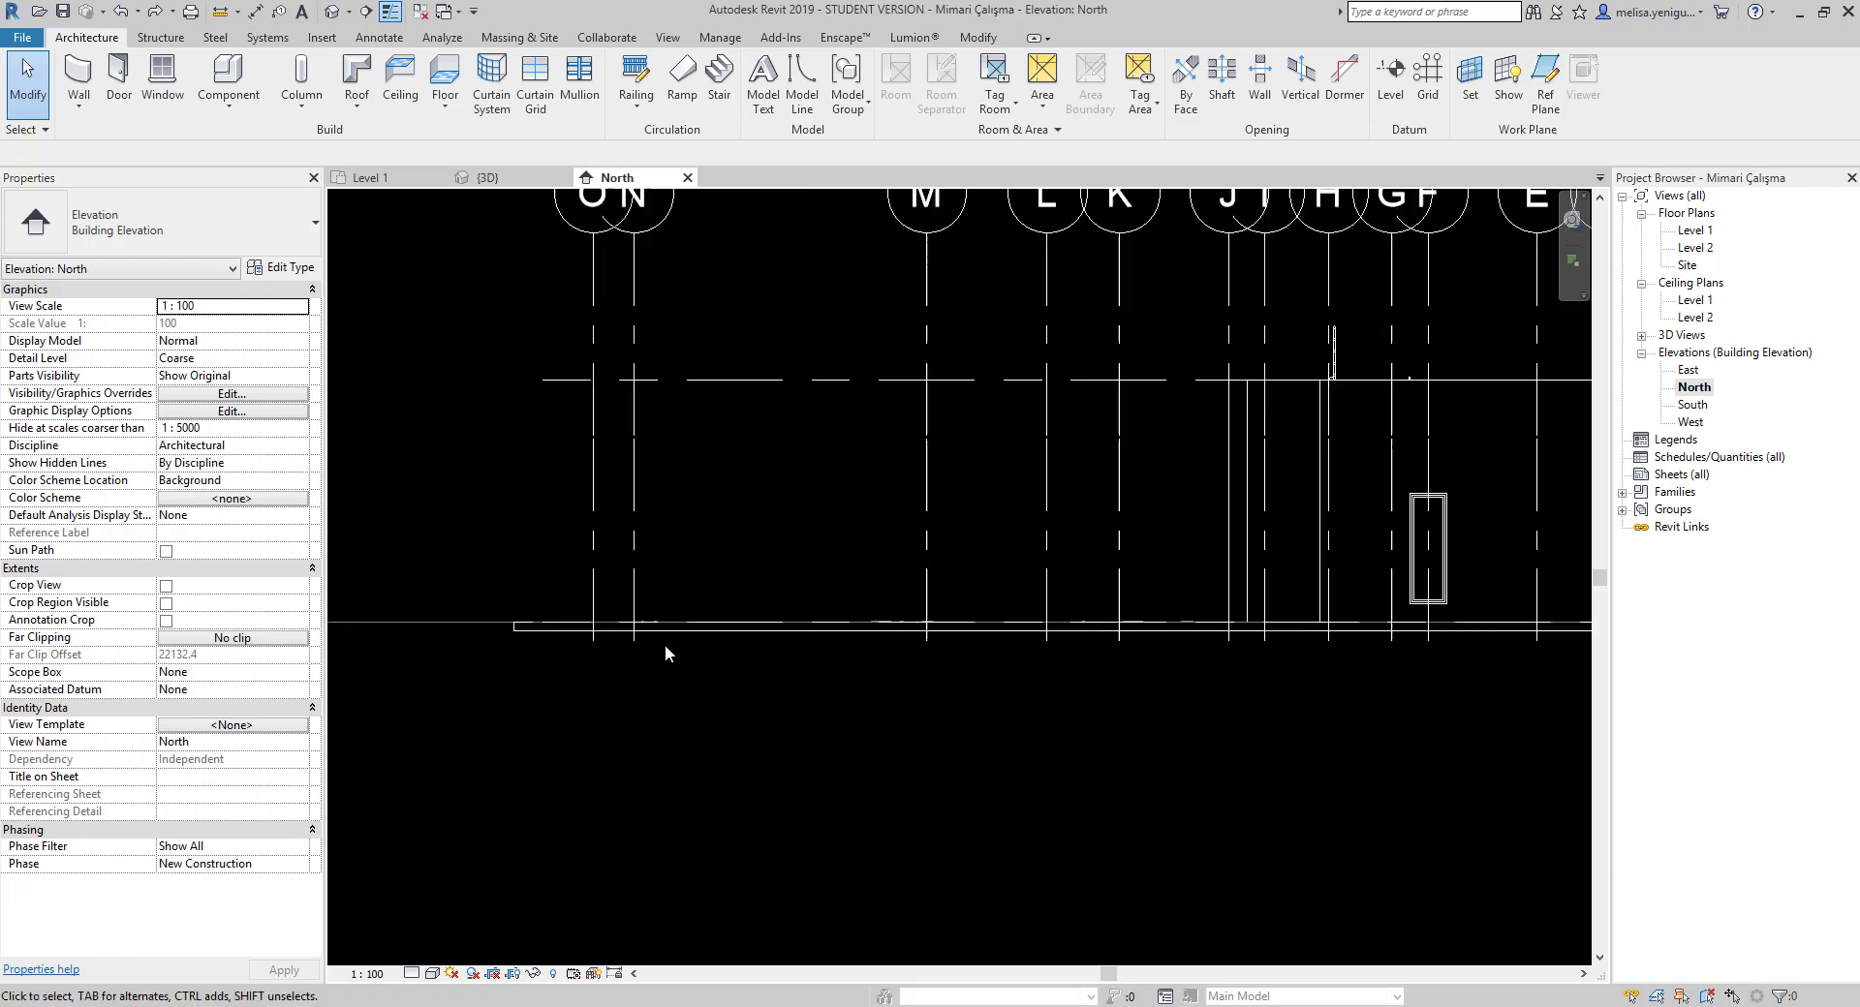
{"action": "scroll", "coordinate": [639, 634], "scroll_direction": "up", "scroll_amount": 2}
Copy the Level 1 floor slab up to Level 2, then undo that copy
{"action": "left_click", "coordinate": [640, 633]}
{"action": "key", "text": "o"}
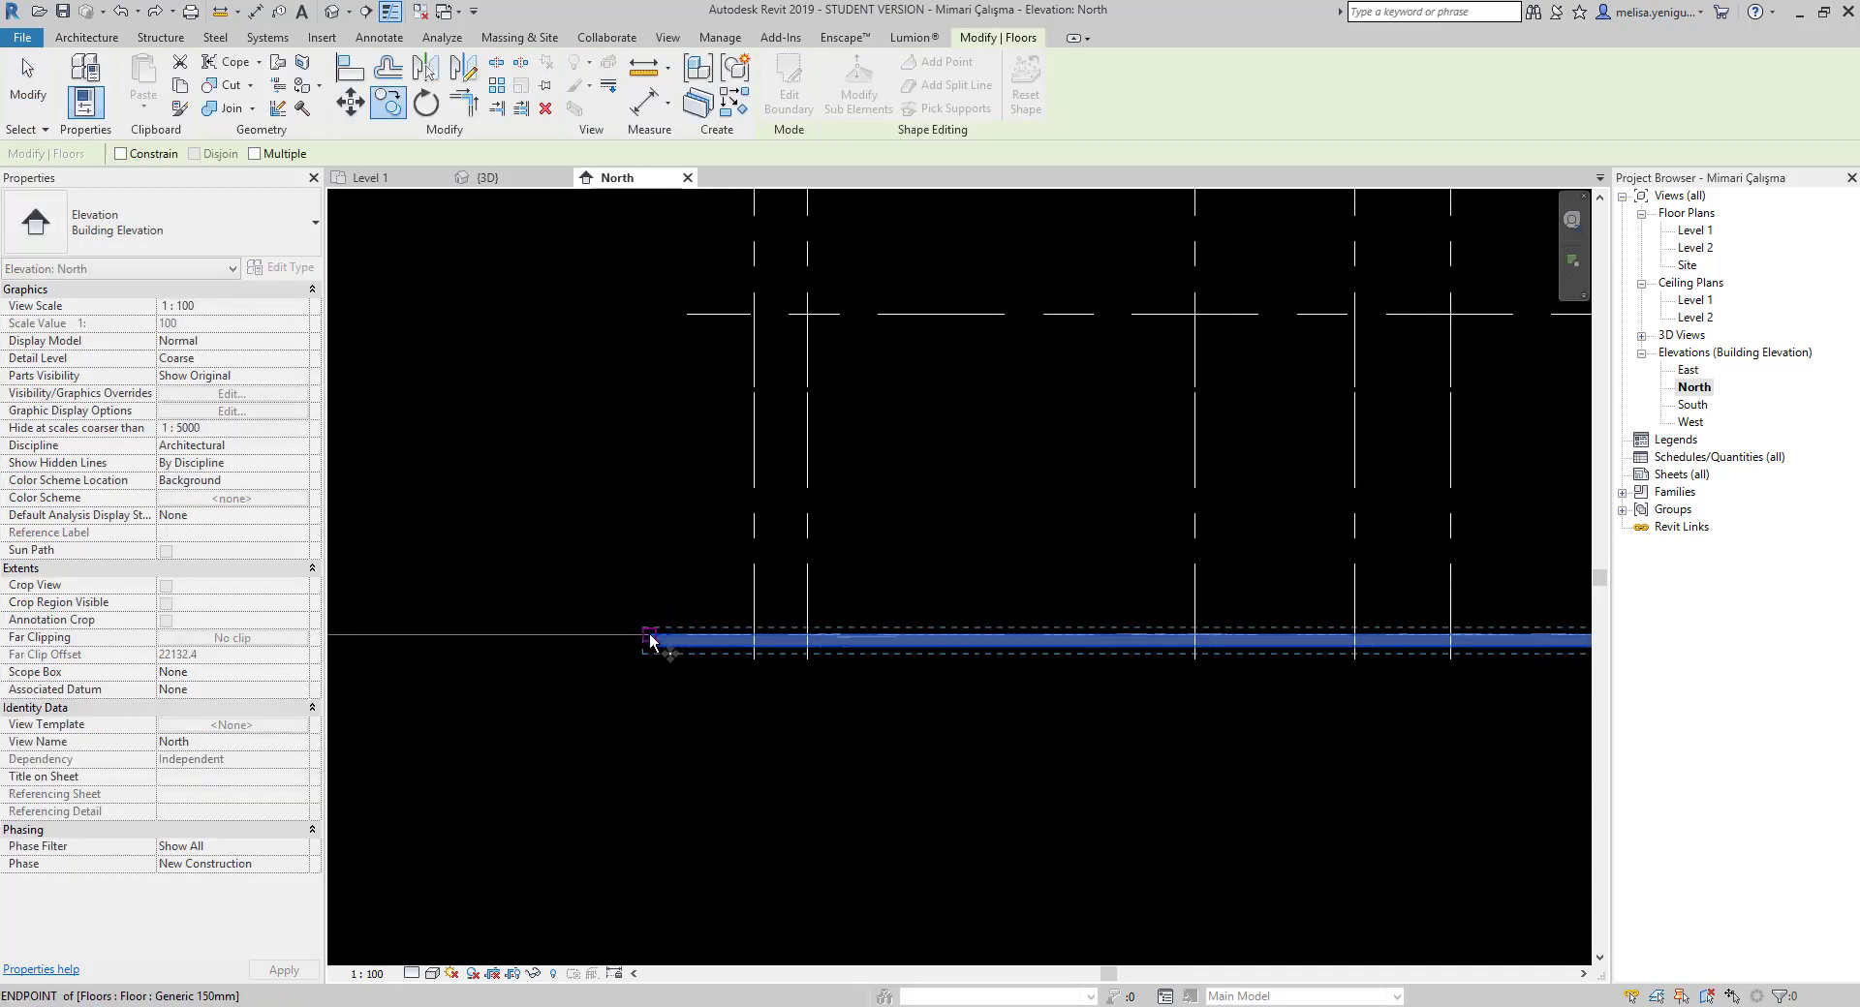
{"action": "left_click", "coordinate": [684, 322]}
{"action": "scroll", "coordinate": [753, 637], "scroll_direction": "down", "scroll_amount": 1}
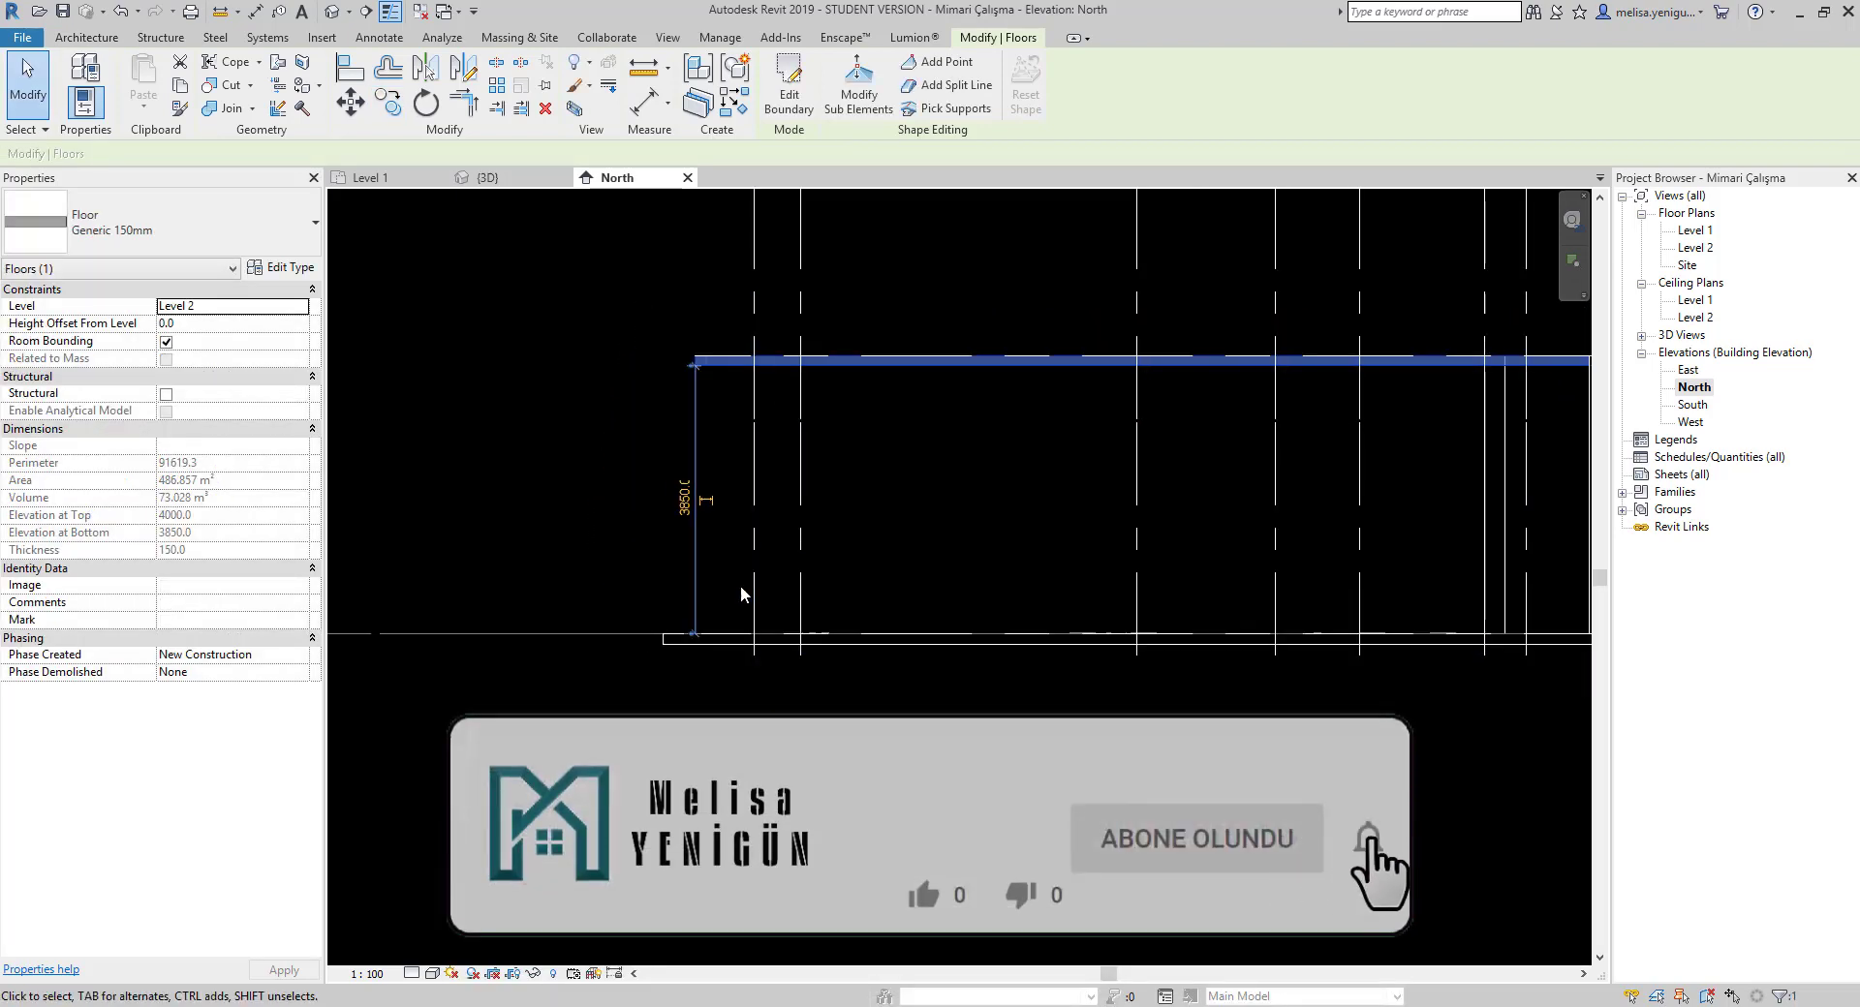
{"action": "key", "text": "Escape"}
{"action": "key", "text": "ctrl+z"}
Copy the Level 1 floor slab from its corner 4000 up to Level 2
{"action": "left_click", "coordinate": [883, 645]}
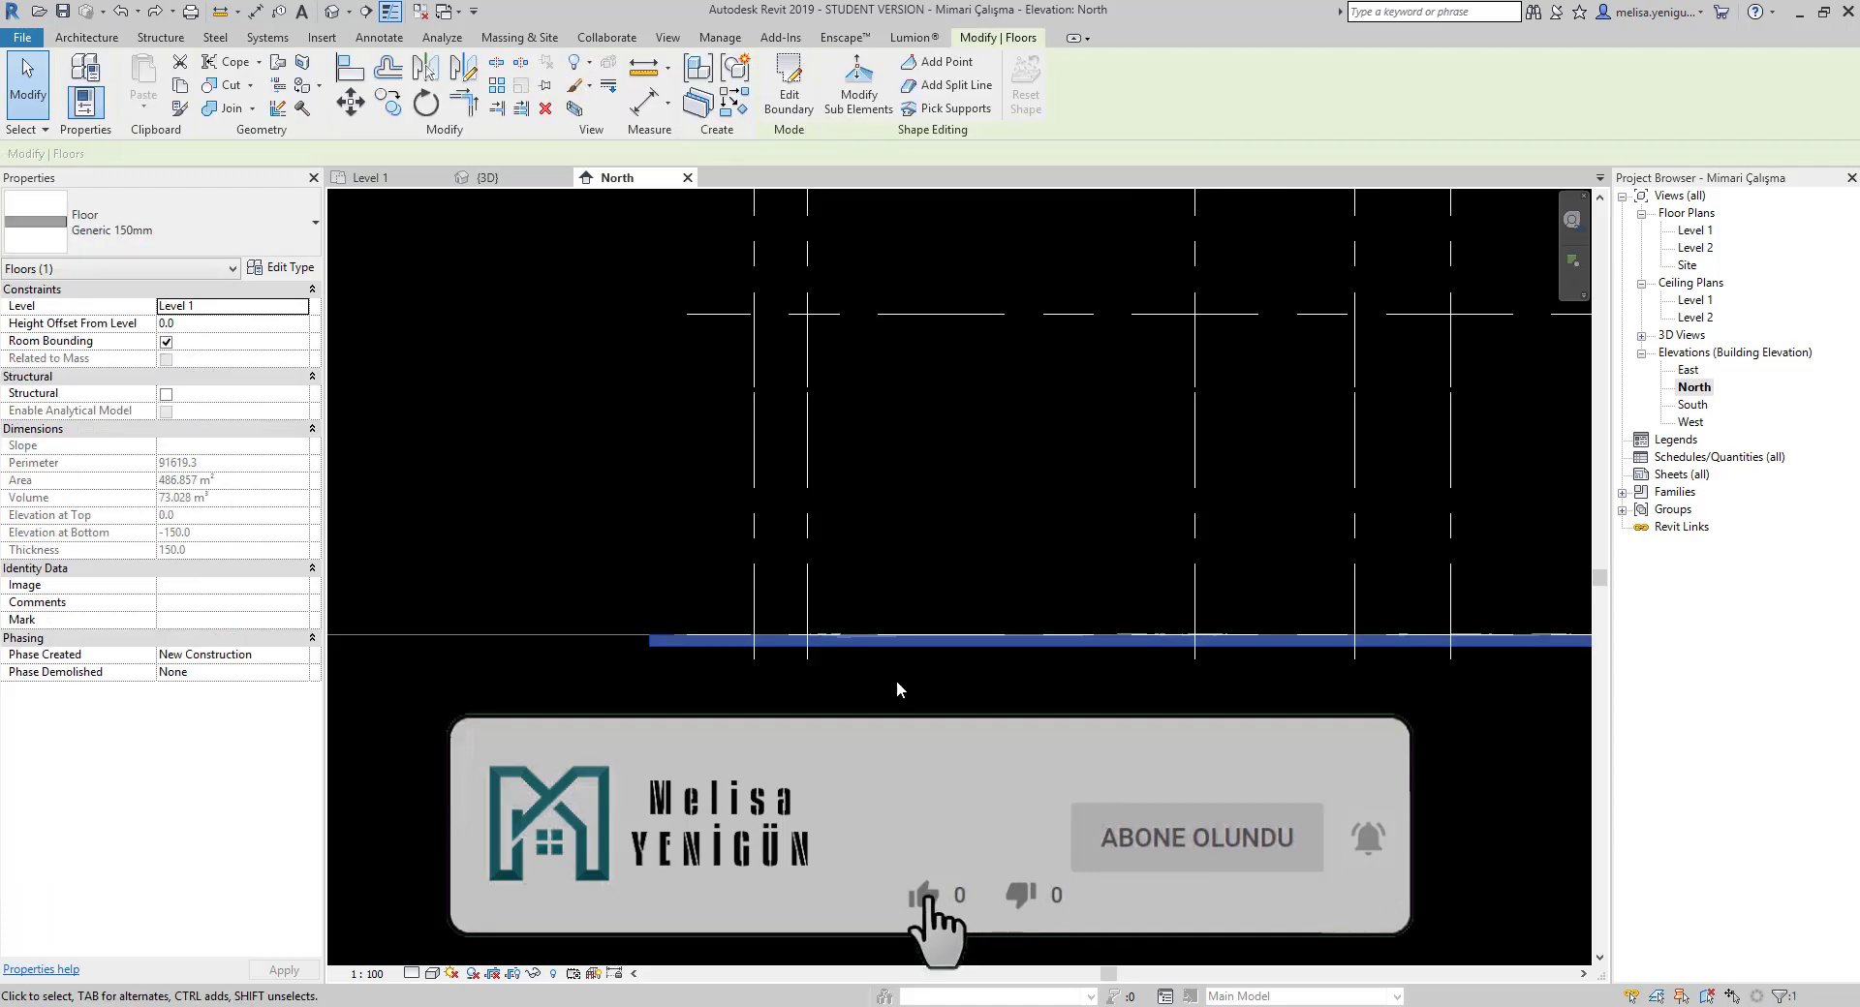
{"action": "left_click", "coordinate": [889, 643]}
{"action": "left_click", "coordinate": [896, 320]}
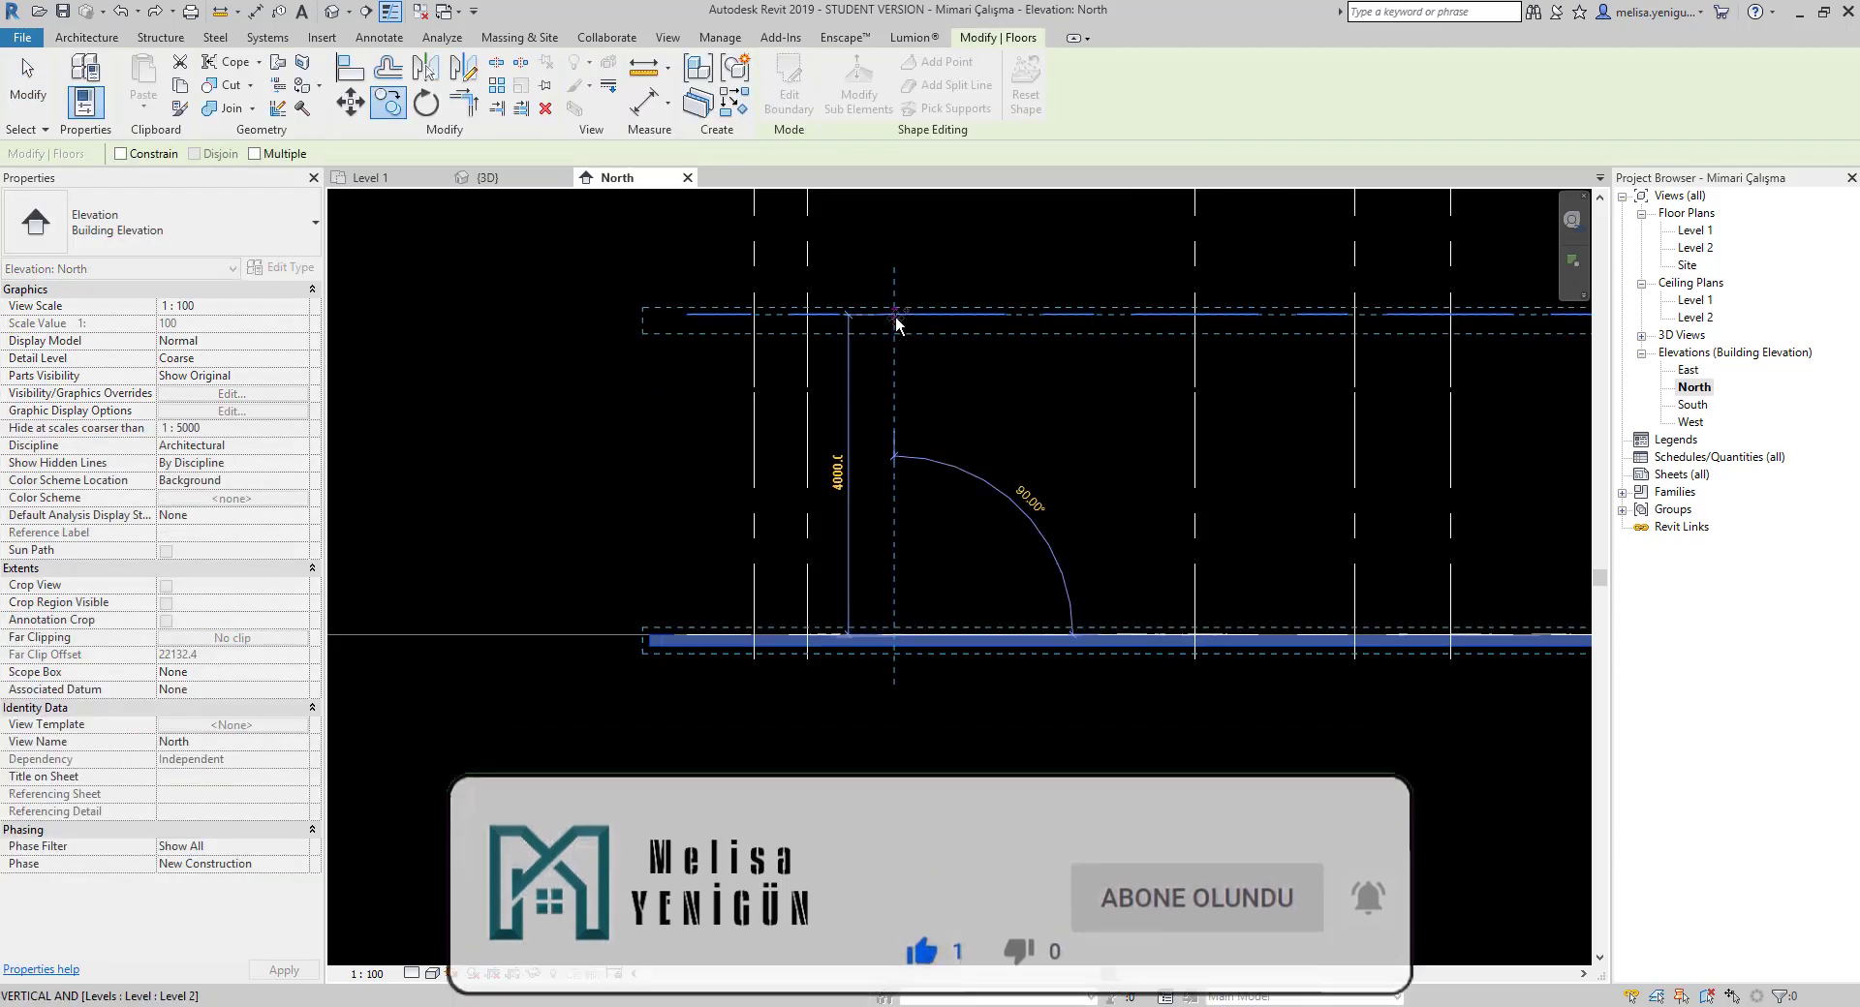
{"action": "scroll", "coordinate": [1031, 665], "scroll_direction": "down", "scroll_amount": 5}
{"action": "key", "text": "Escape"}
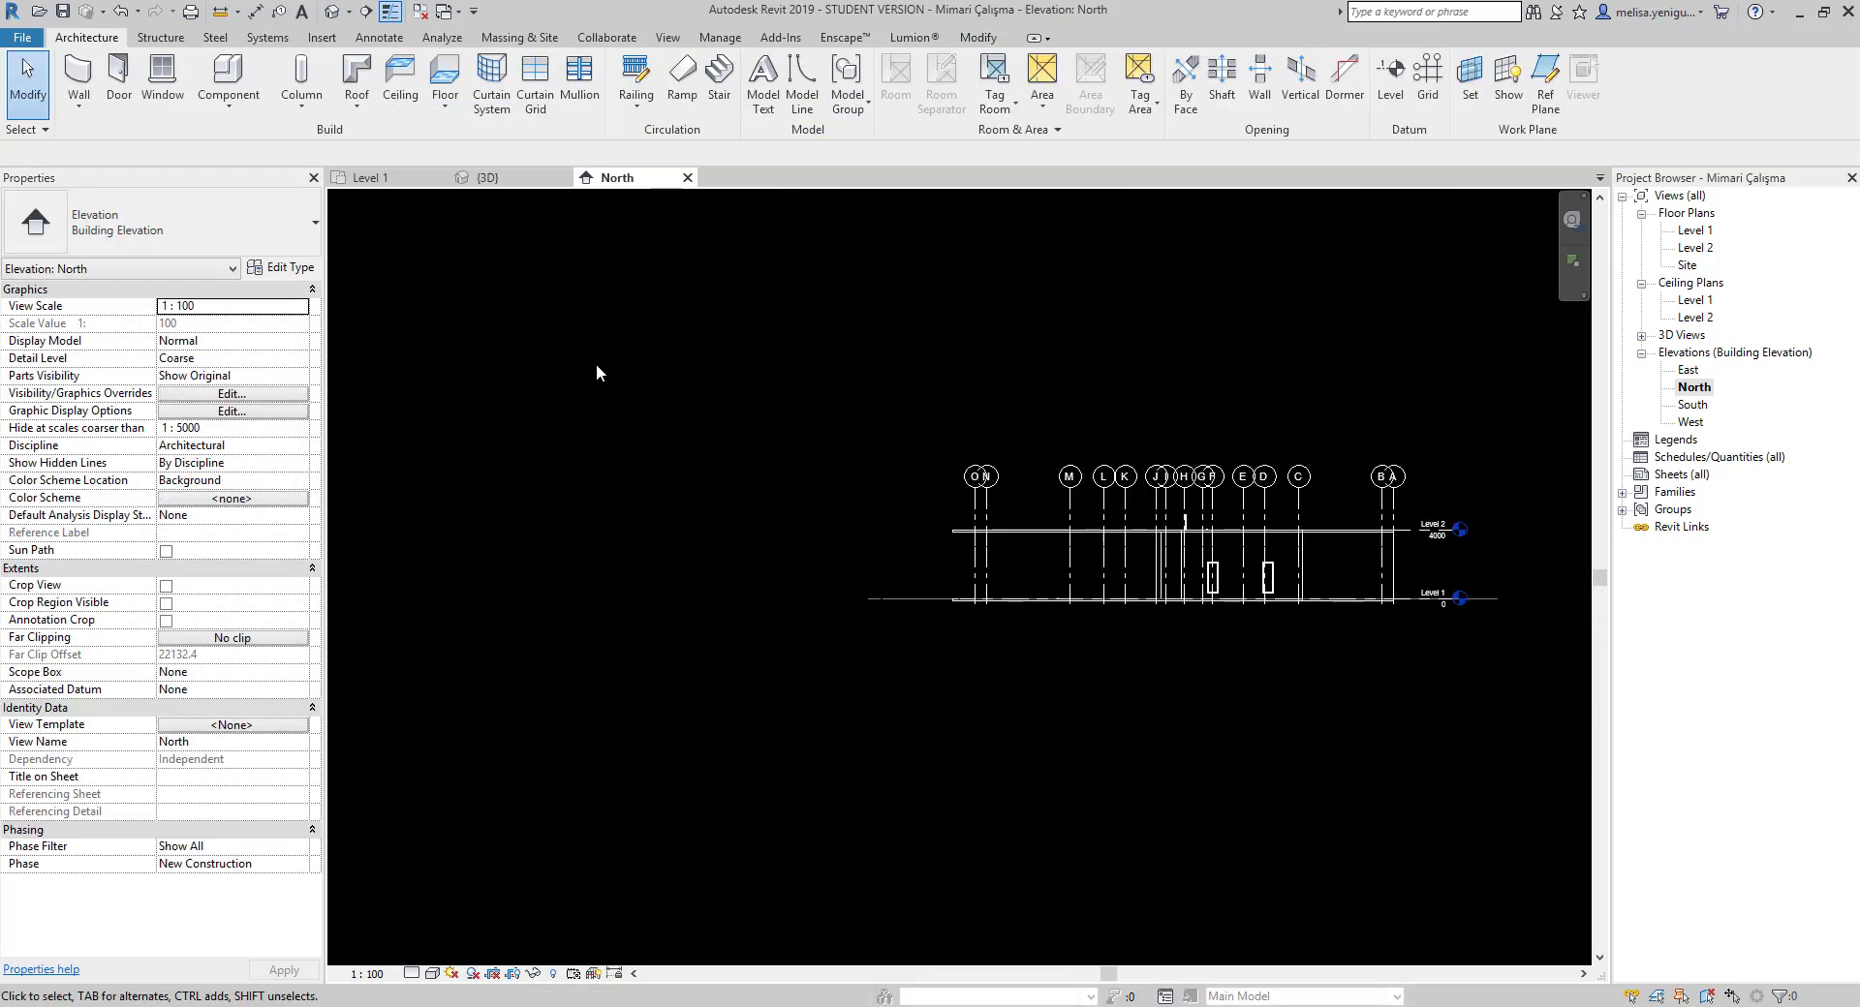
Open the {3D} view of the building
{"action": "left_click", "coordinate": [489, 180]}
{"action": "scroll", "coordinate": [1009, 728], "scroll_direction": "up", "scroll_amount": 3}
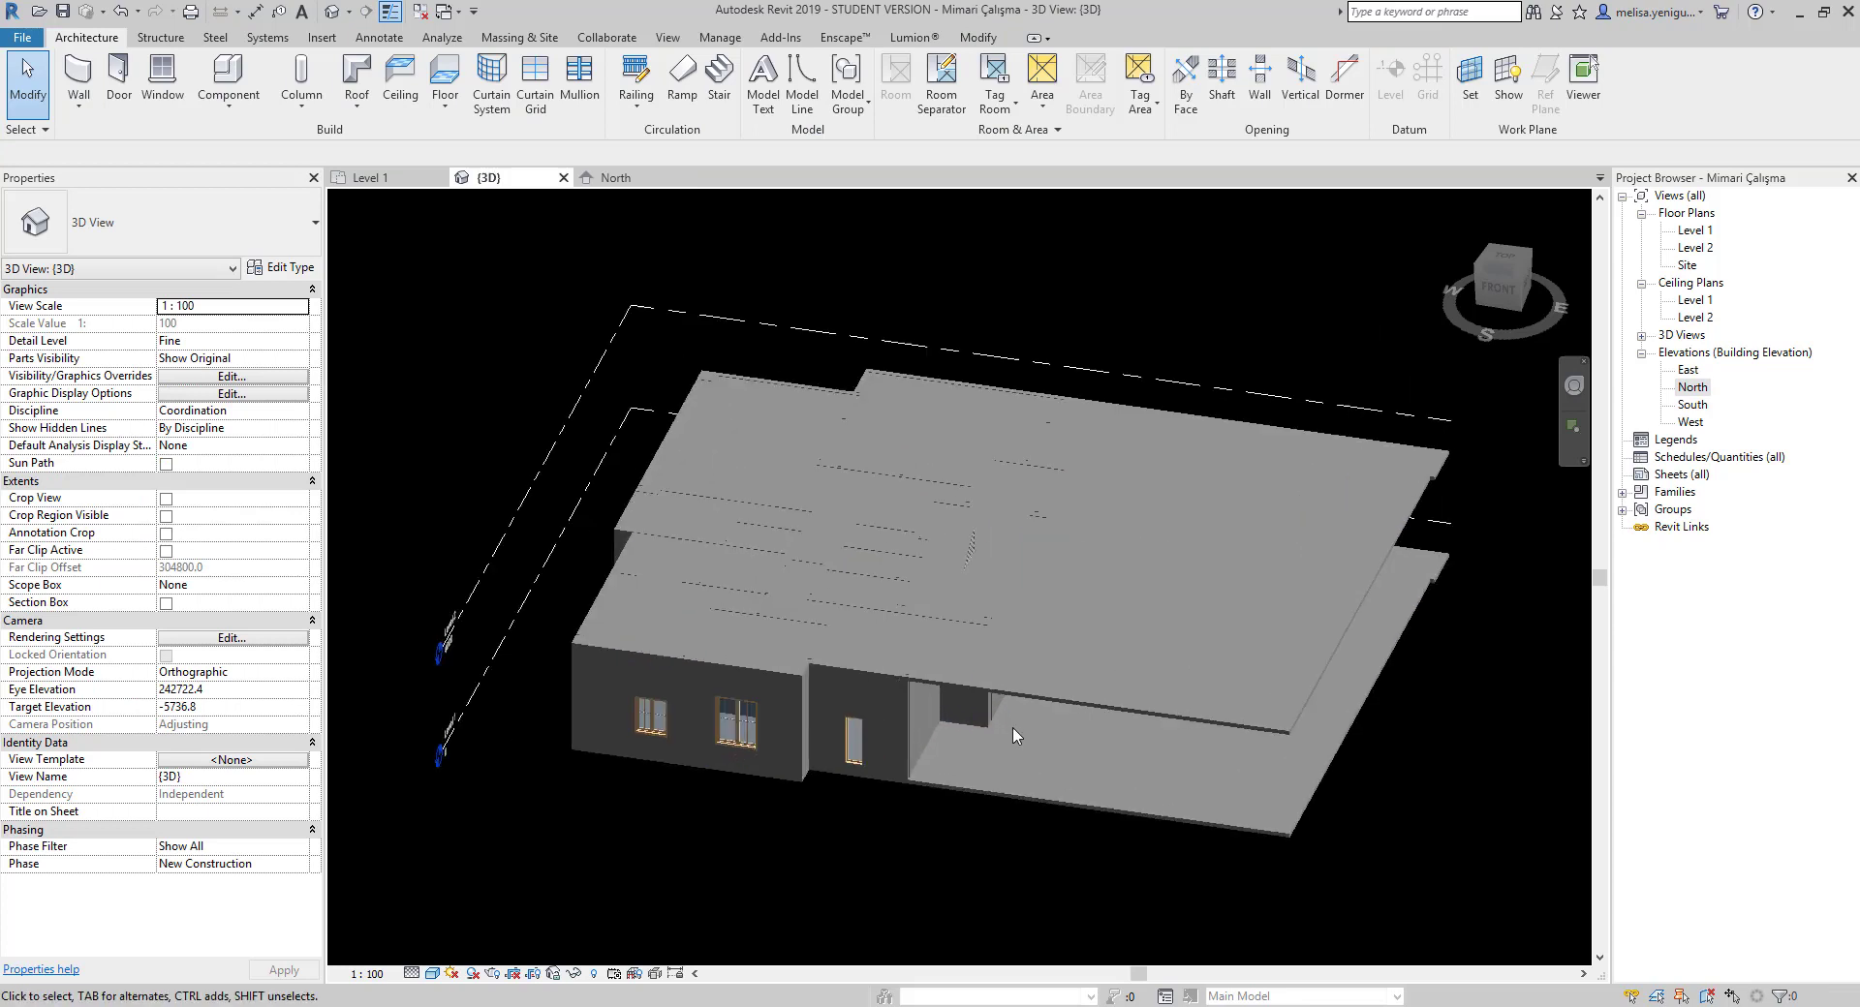
{"action": "scroll", "coordinate": [954, 726], "scroll_direction": "up", "scroll_amount": 2}
{"action": "scroll", "coordinate": [988, 640], "scroll_direction": "down", "scroll_amount": 4}
{"action": "scroll", "coordinate": [1027, 542], "scroll_direction": "up", "scroll_amount": 2}
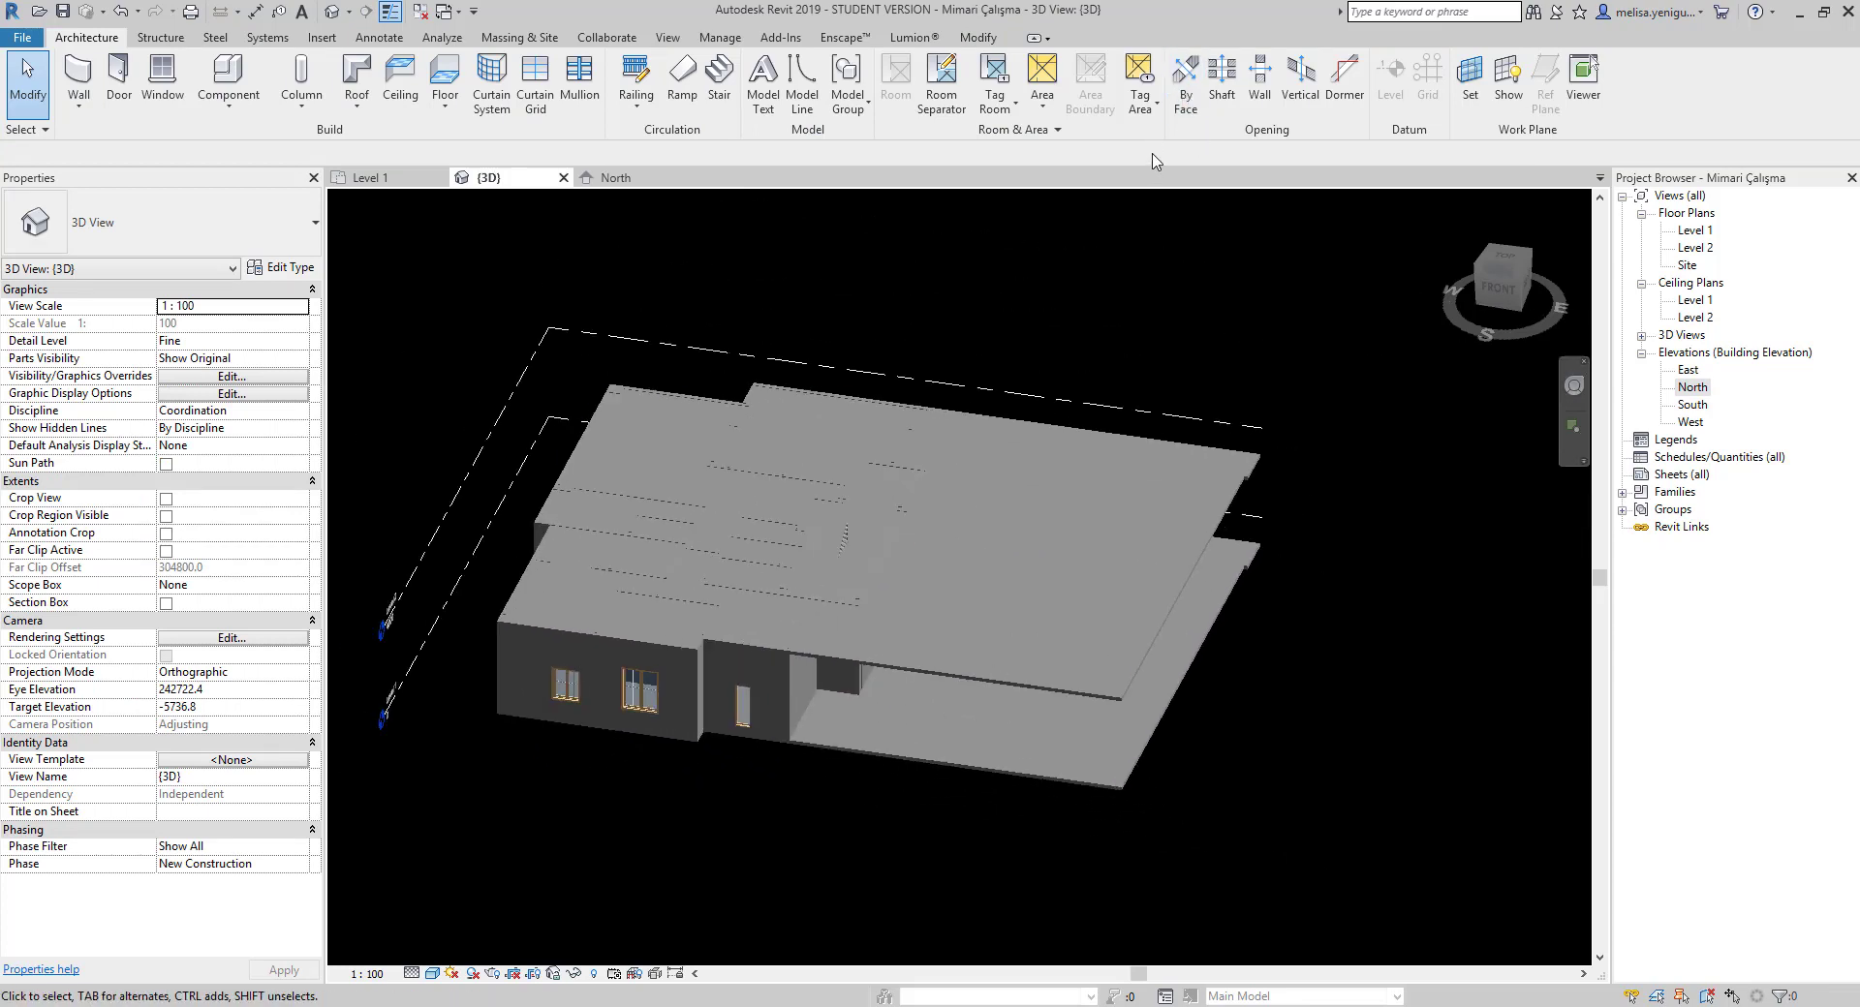
Start Opening By Face, pan toward the other model, then cancel it
{"action": "left_click", "coordinate": [1186, 82]}
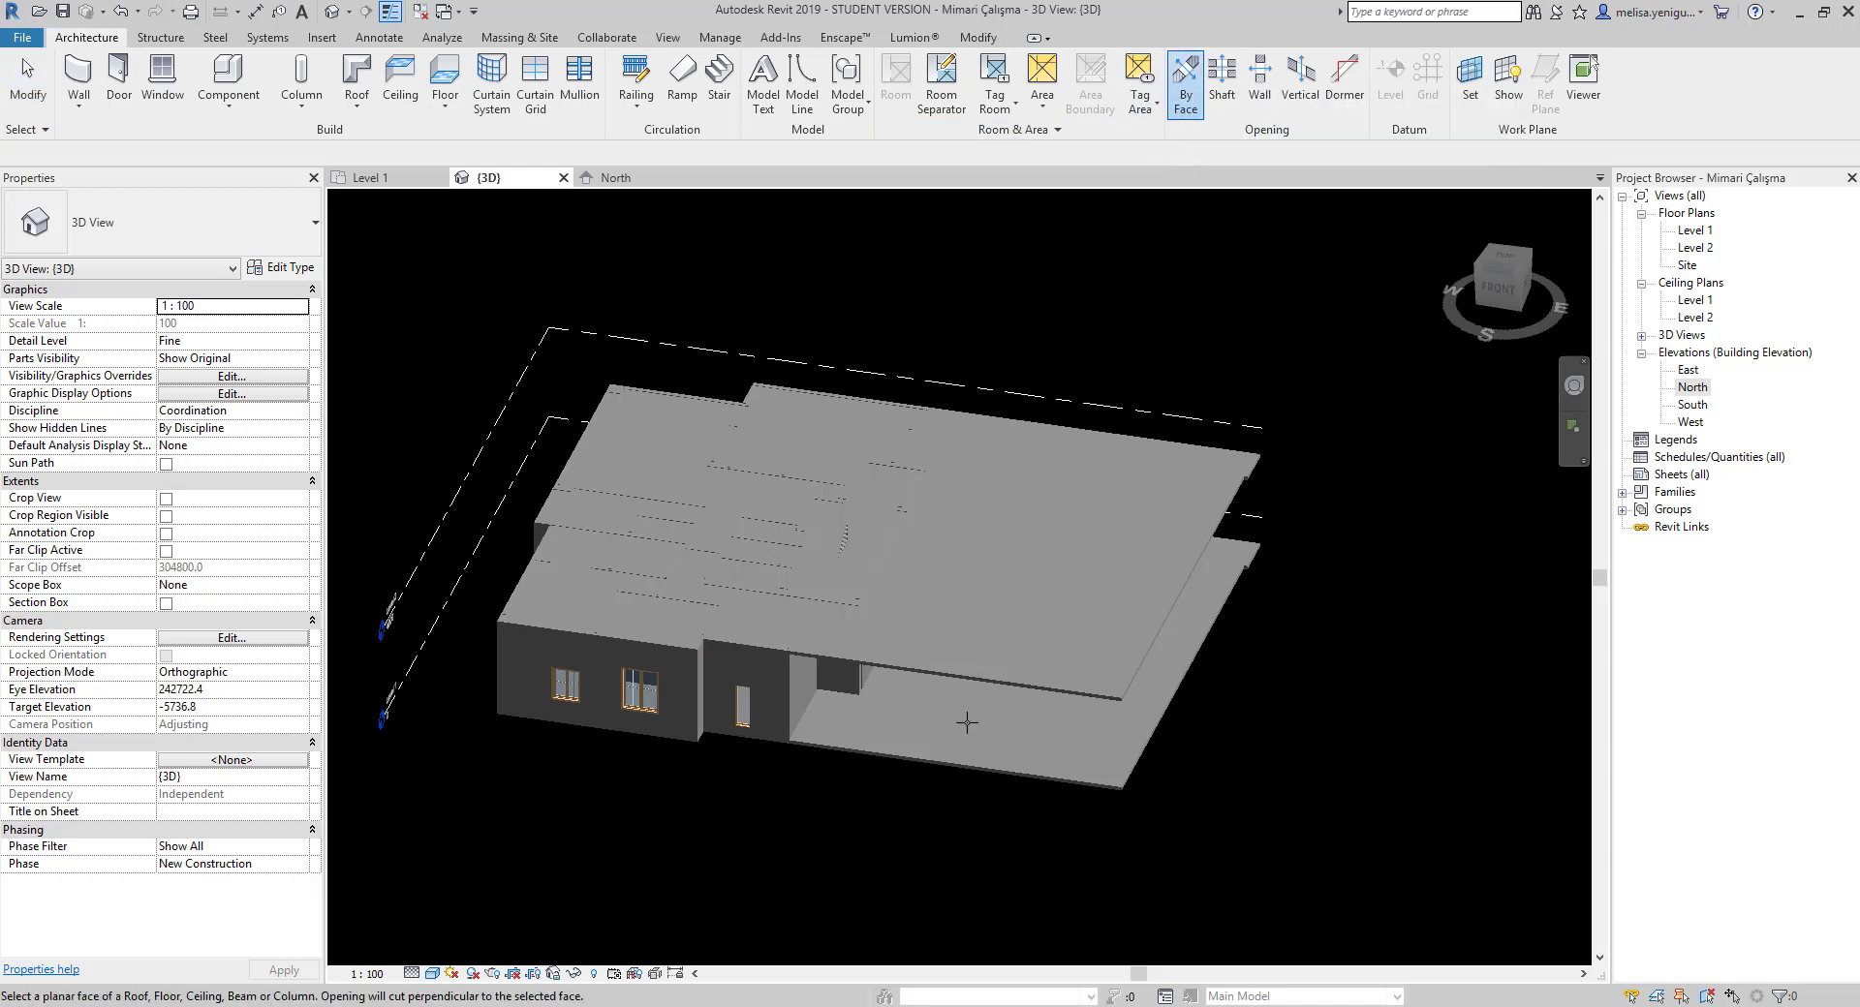
{"action": "middle_click_drag", "start_coordinate": [965, 747], "coordinate": [889, 758]}
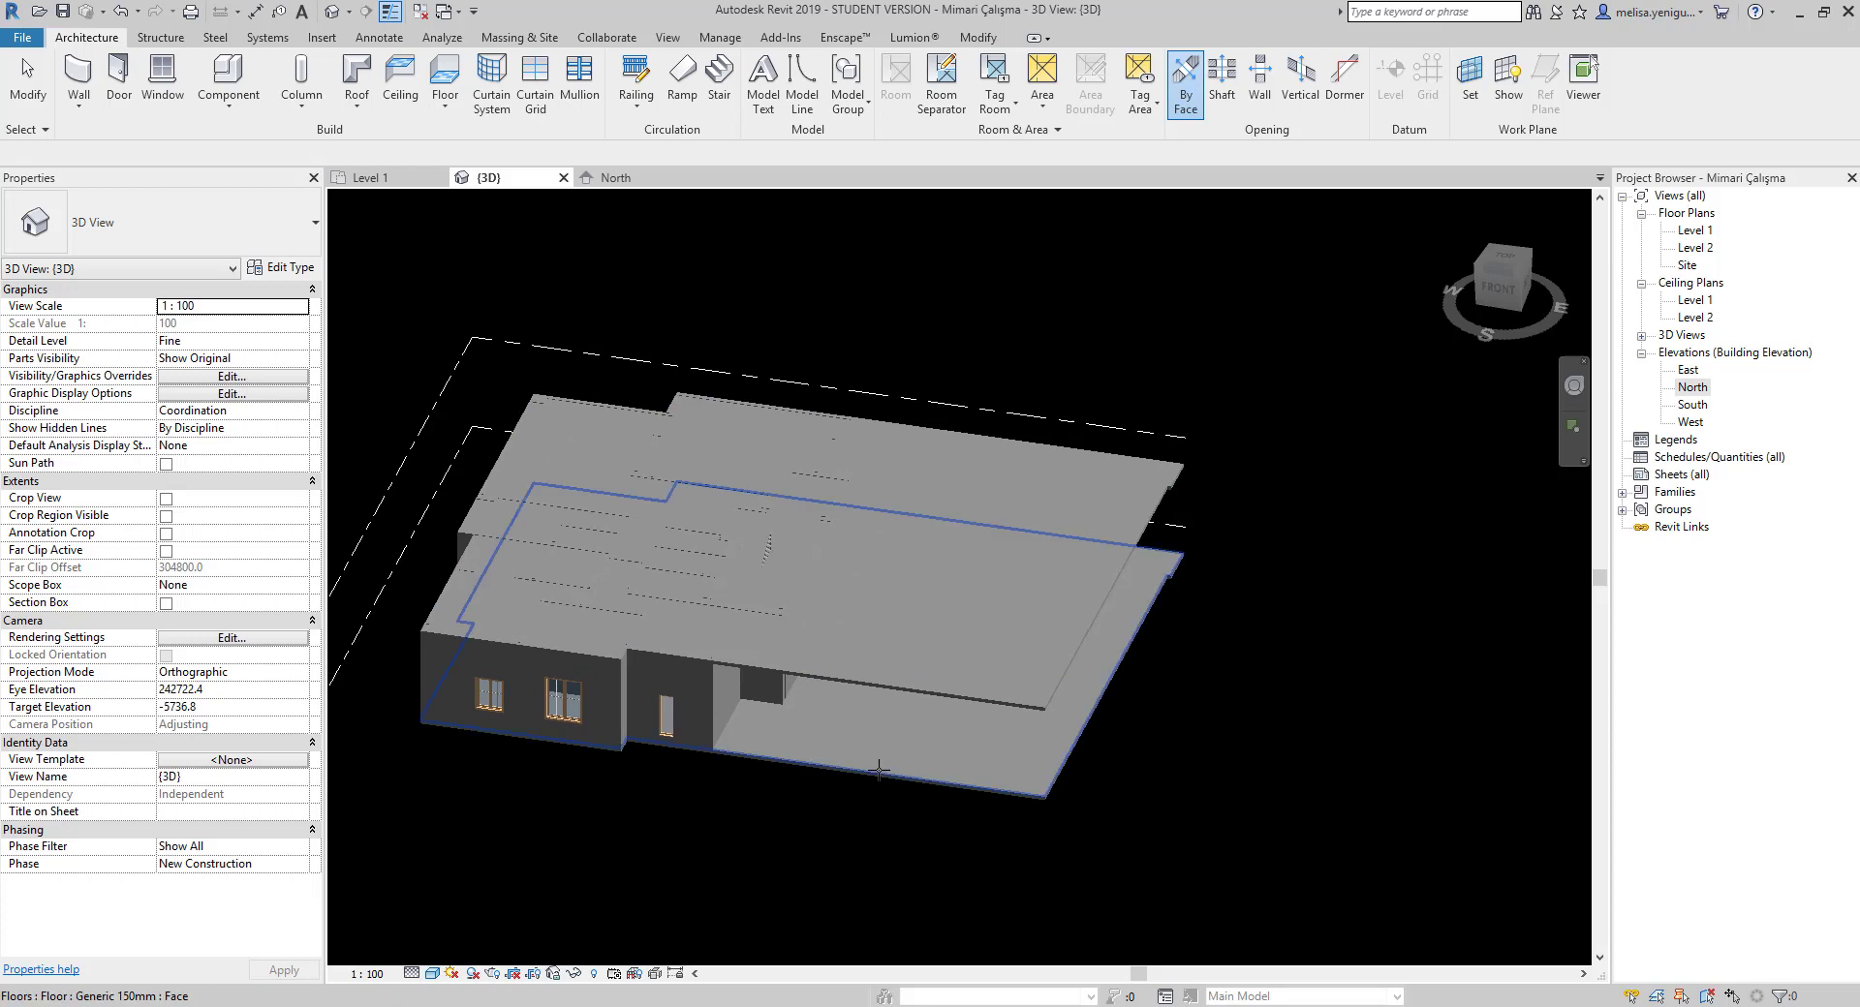
{"action": "scroll", "coordinate": [879, 757], "scroll_direction": "down", "scroll_amount": 3}
{"action": "middle_click_drag", "start_coordinate": [935, 746], "coordinate": [447, 735]}
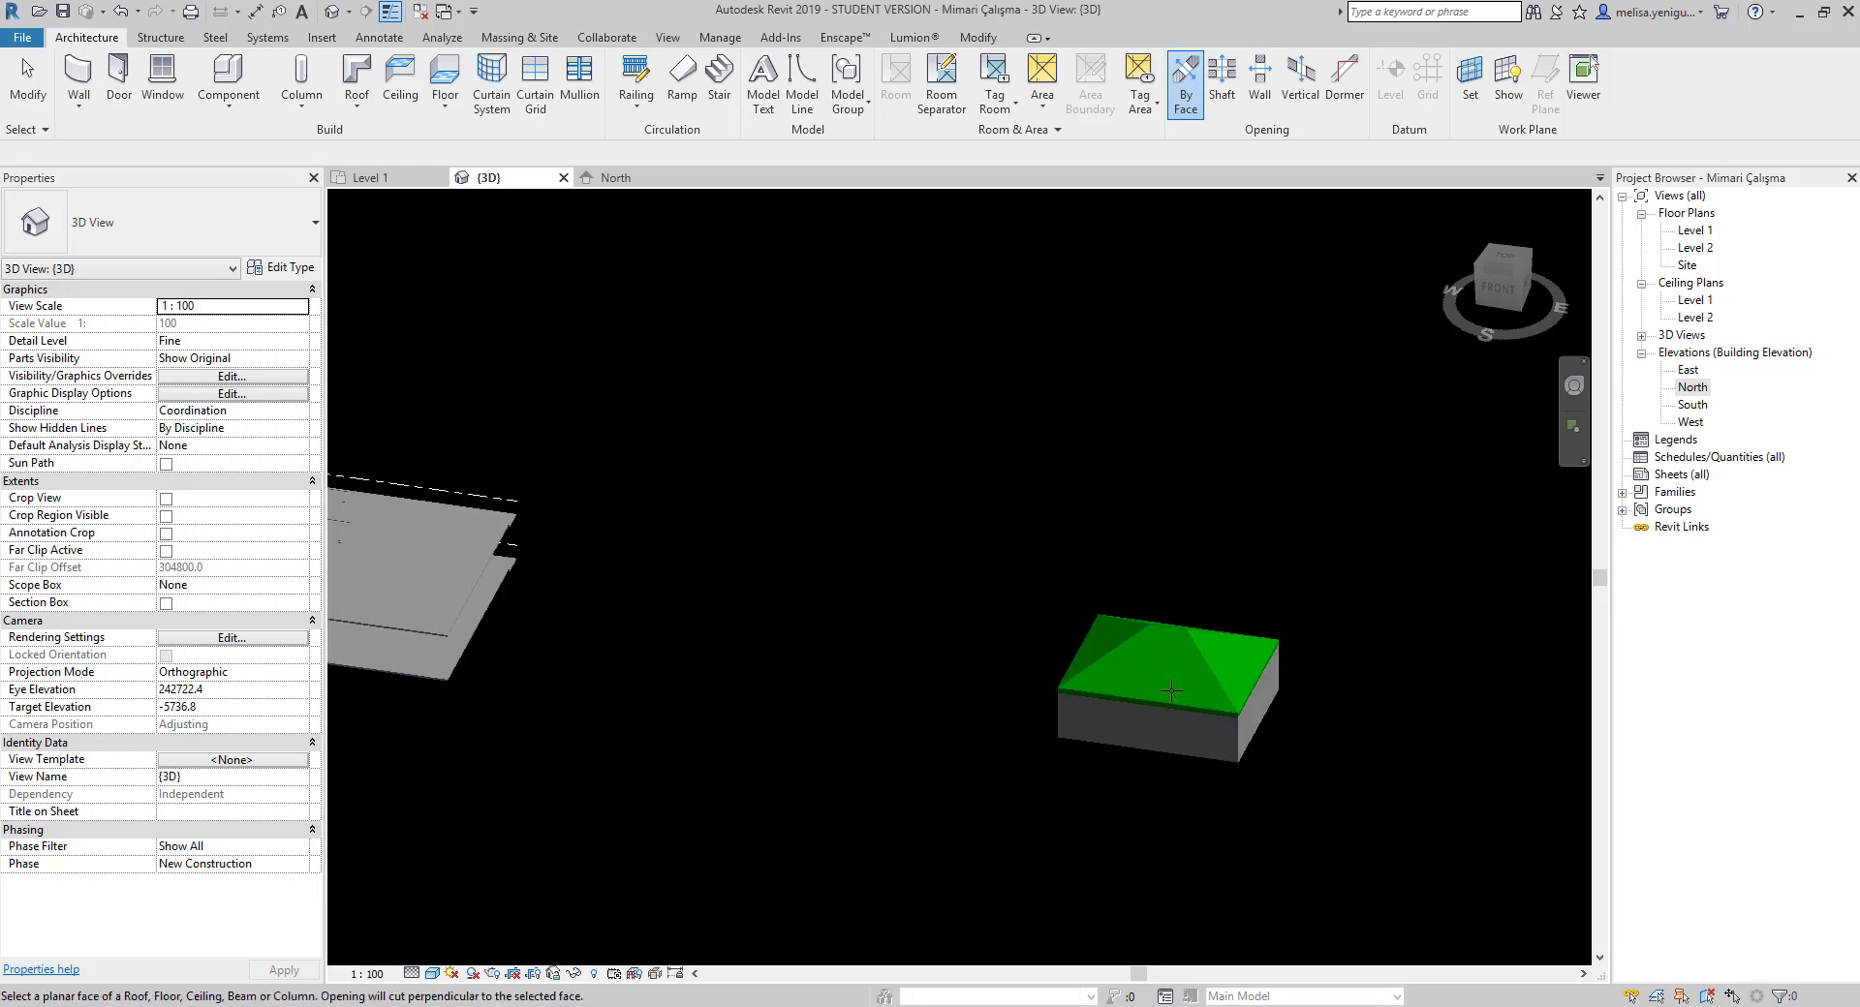
{"action": "scroll", "coordinate": [1235, 676], "scroll_direction": "up", "scroll_amount": 2}
{"action": "key", "text": "Escape"}
Change the green hip roof to the Basic Roof Cold Roof - Concrete type
{"action": "left_click", "coordinate": [1236, 669]}
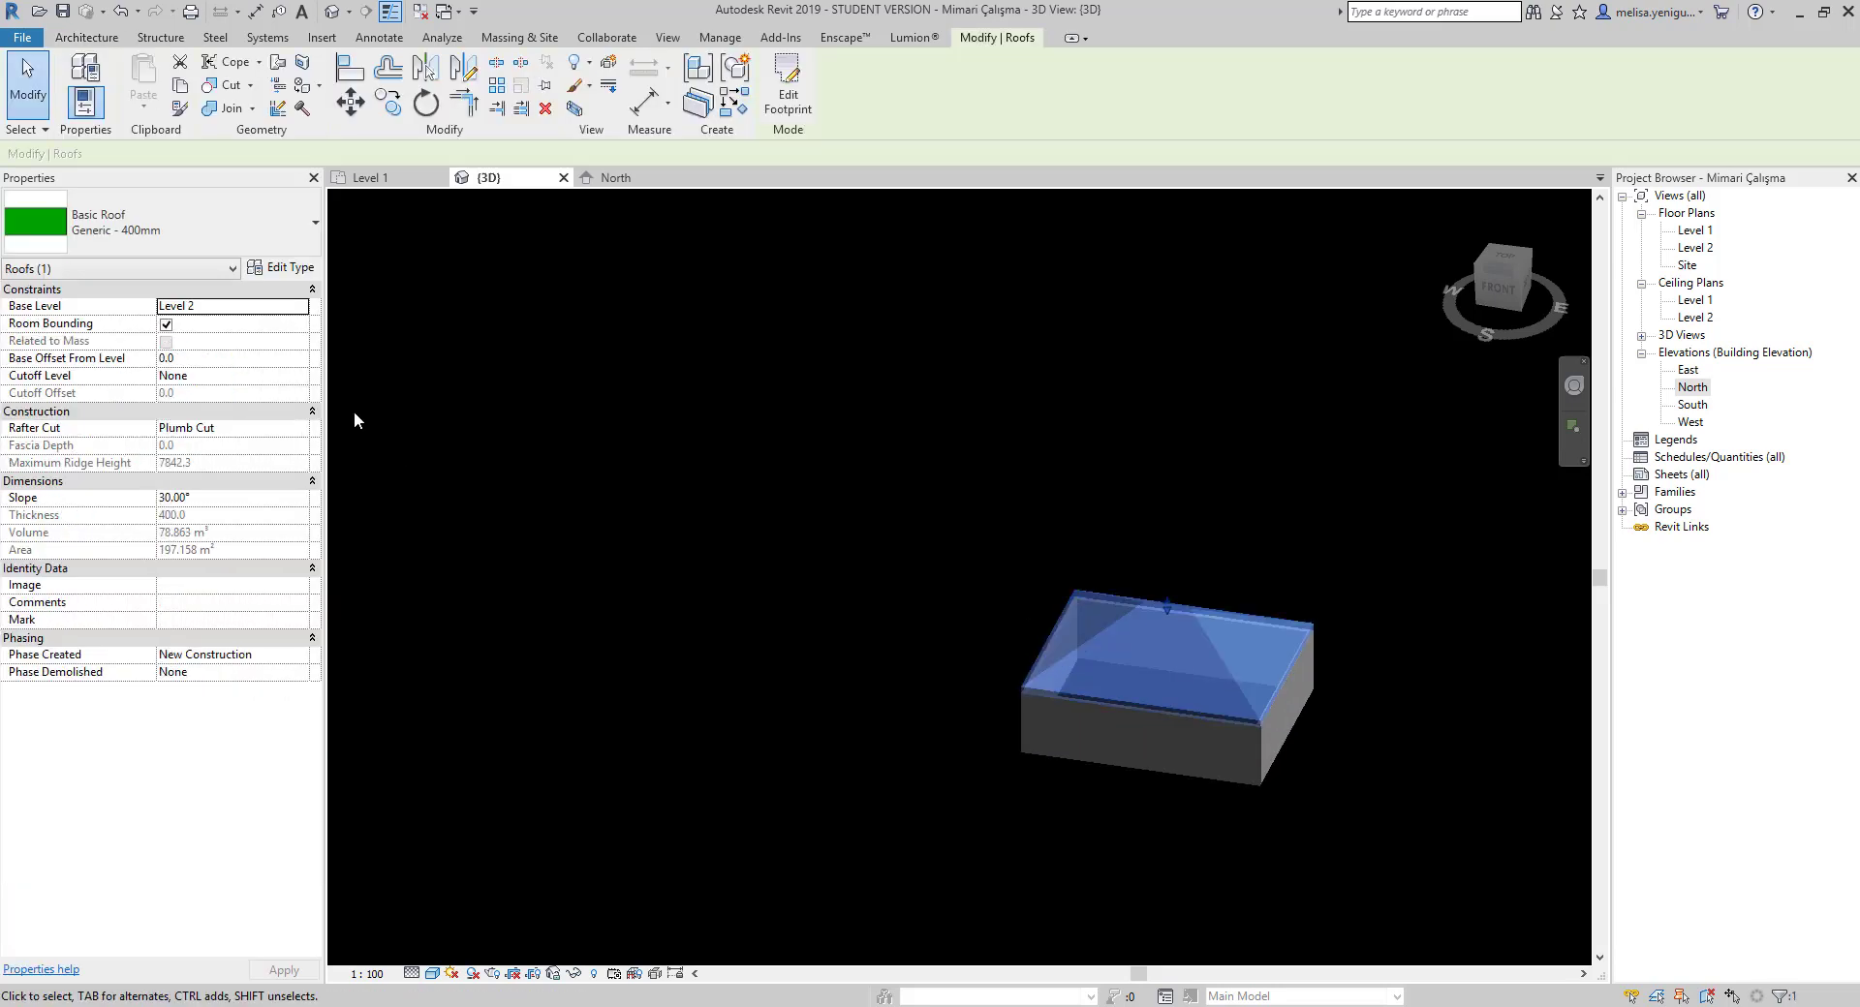
{"action": "left_click", "coordinate": [194, 232]}
{"action": "left_click", "coordinate": [152, 360]}
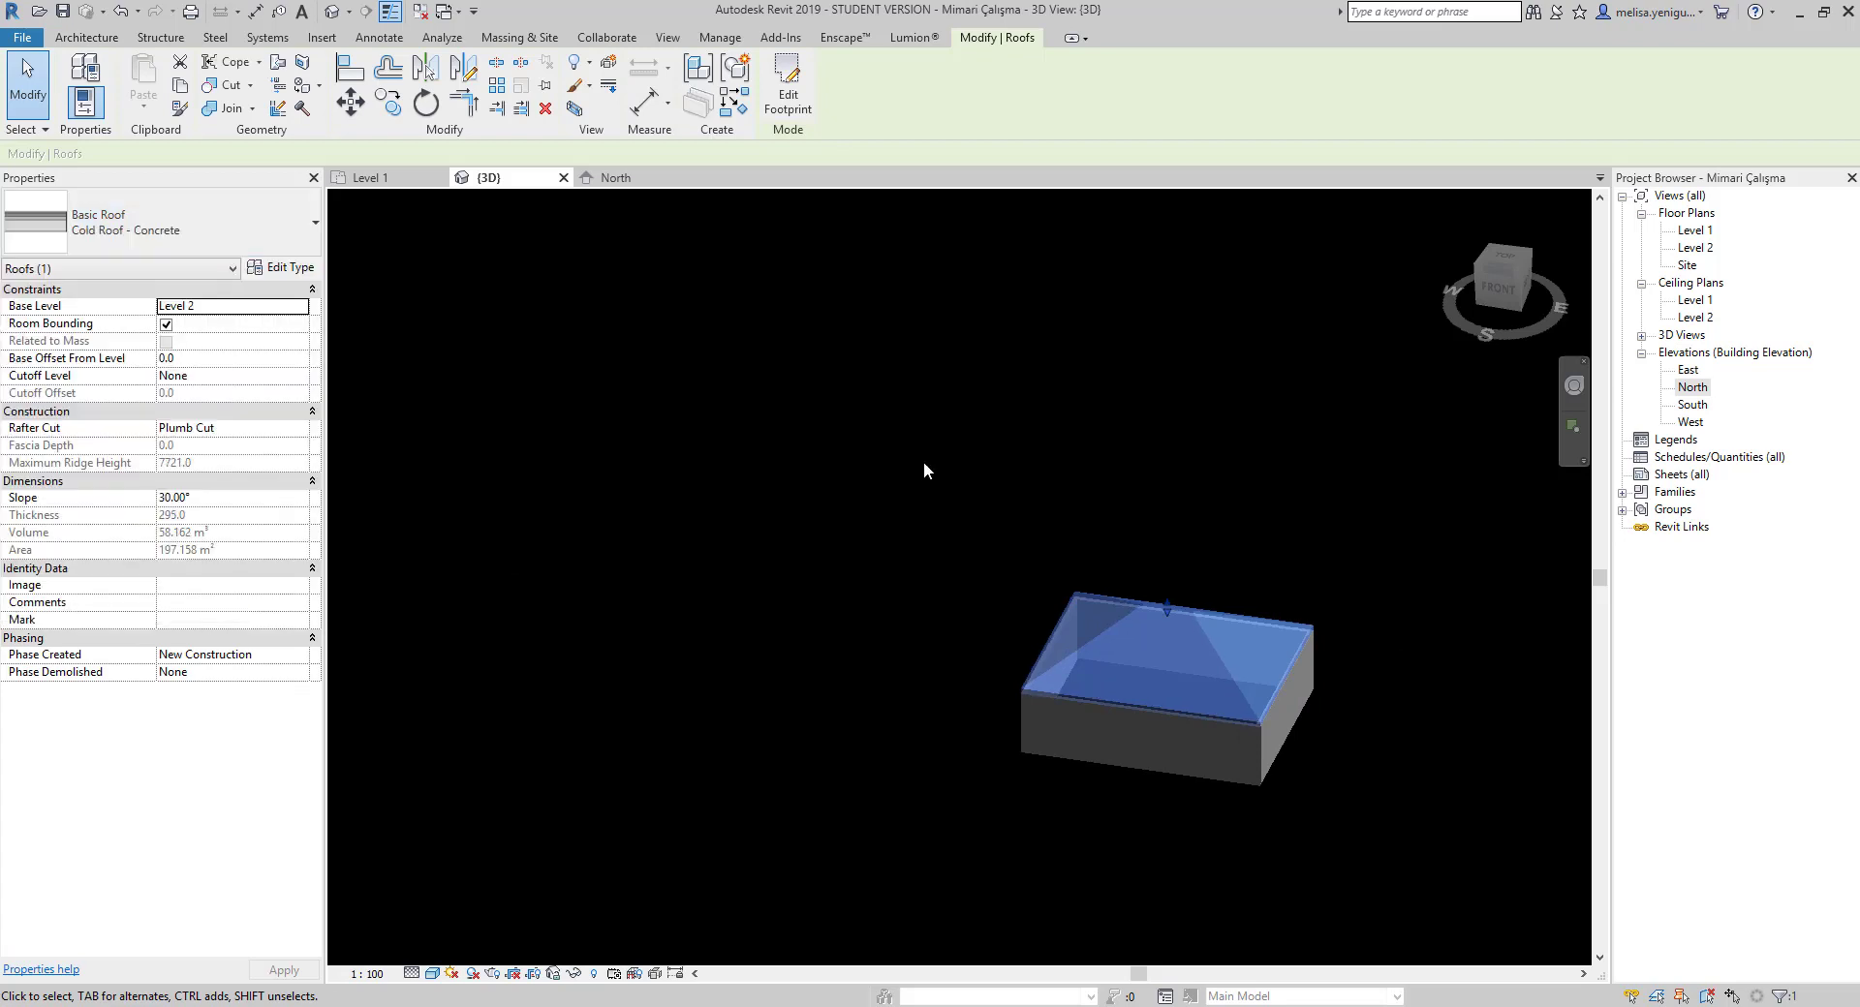
{"action": "left_click", "coordinate": [1407, 666]}
Restart Opening By Face and recentre the main building in view
{"action": "left_click", "coordinate": [1191, 97]}
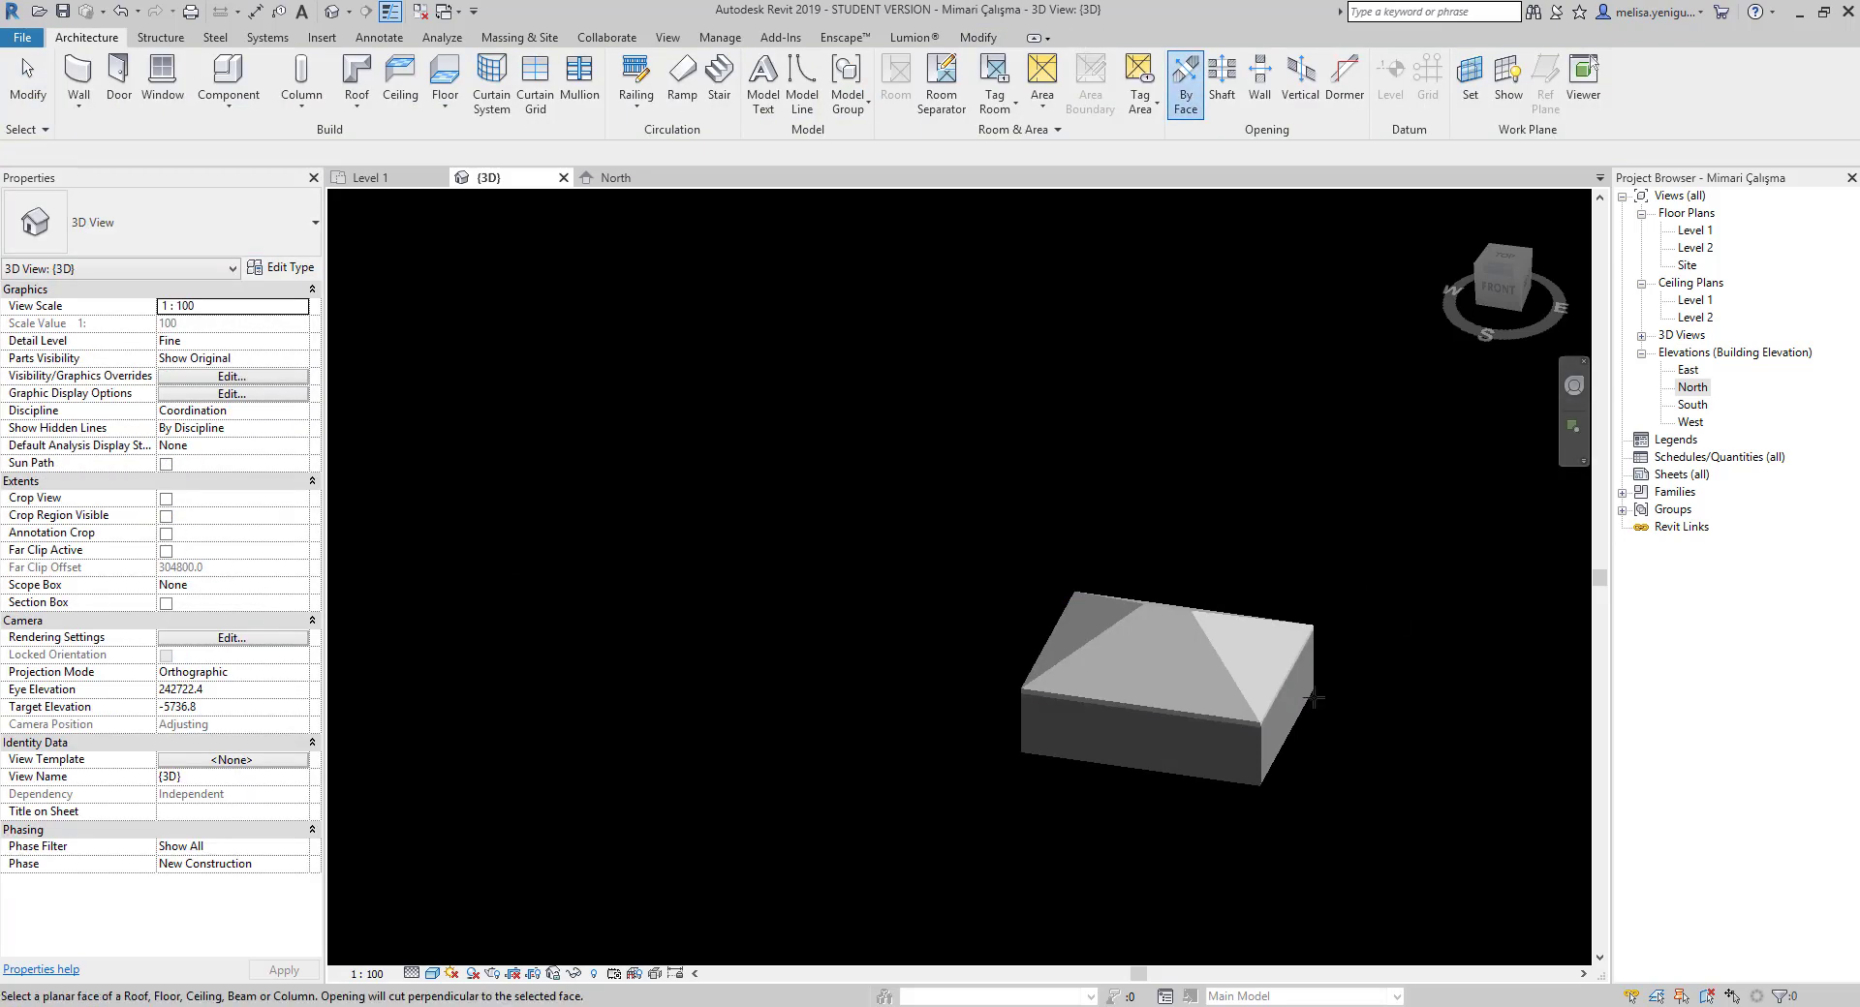
{"action": "scroll", "coordinate": [1235, 659], "scroll_direction": "up", "scroll_amount": 2}
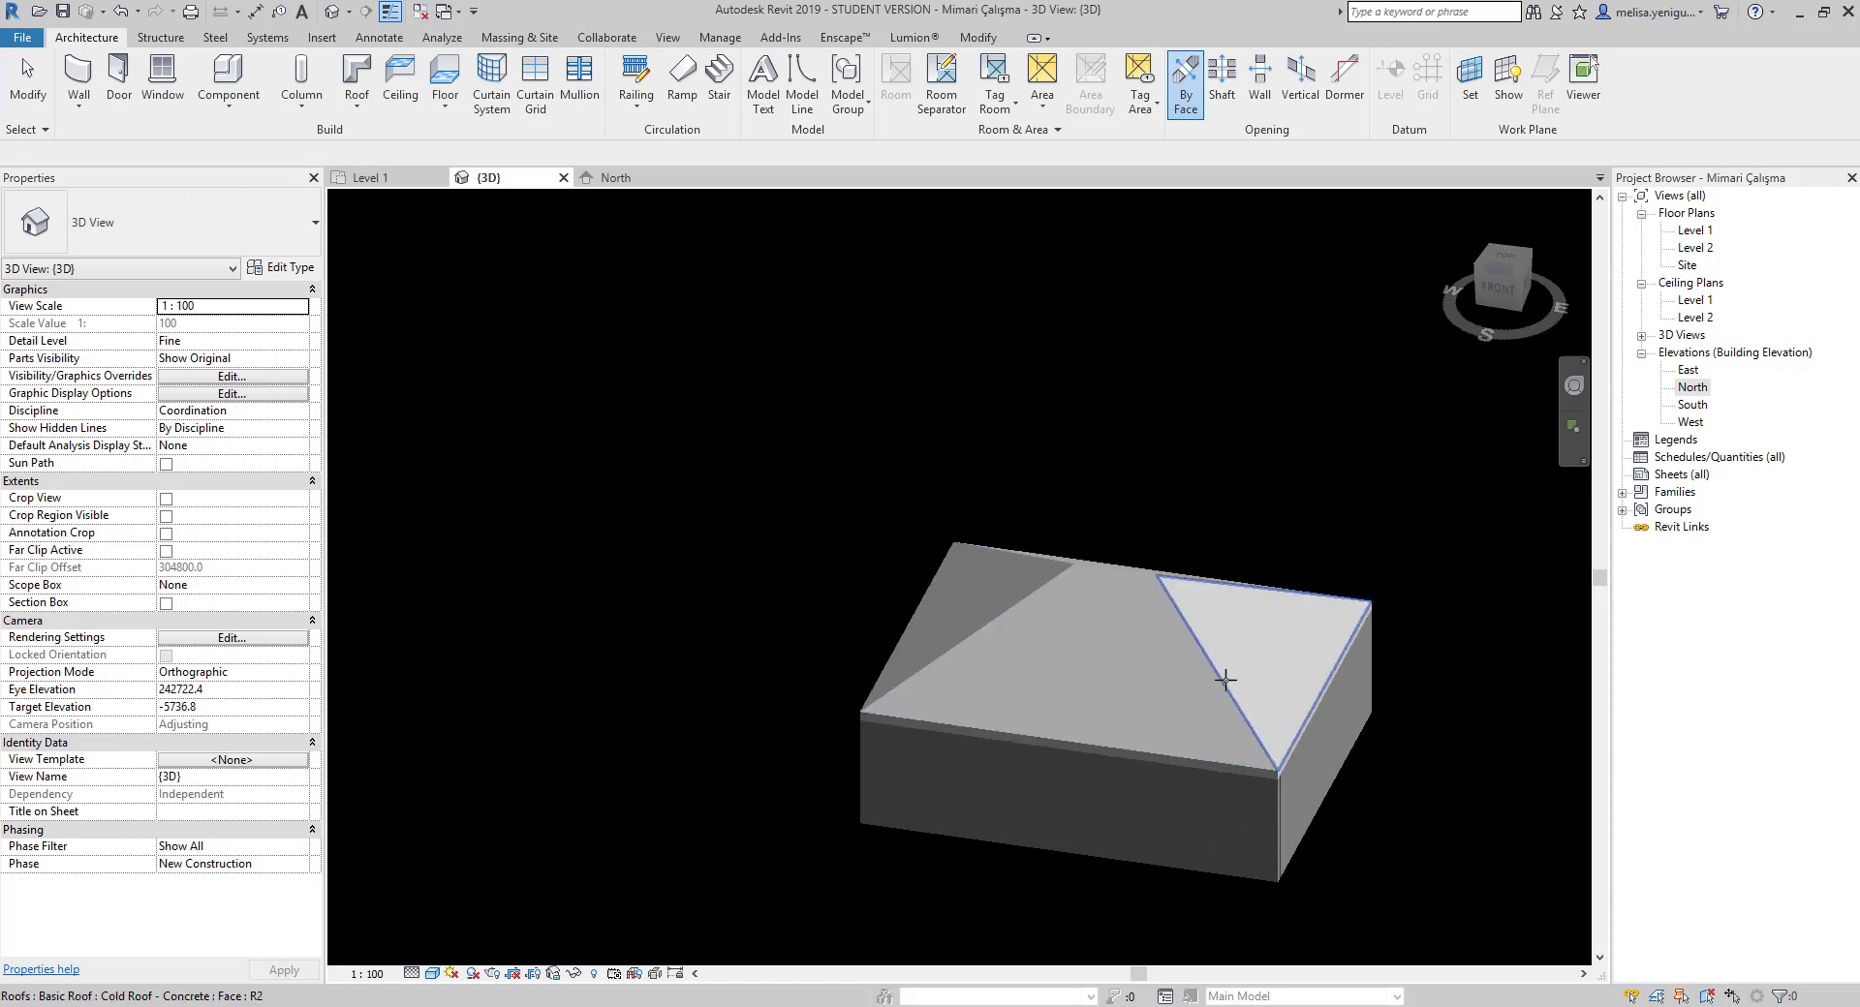
{"action": "scroll", "coordinate": [1114, 669], "scroll_direction": "down", "scroll_amount": 2}
{"action": "scroll", "coordinate": [872, 630], "scroll_direction": "down", "scroll_amount": 1}
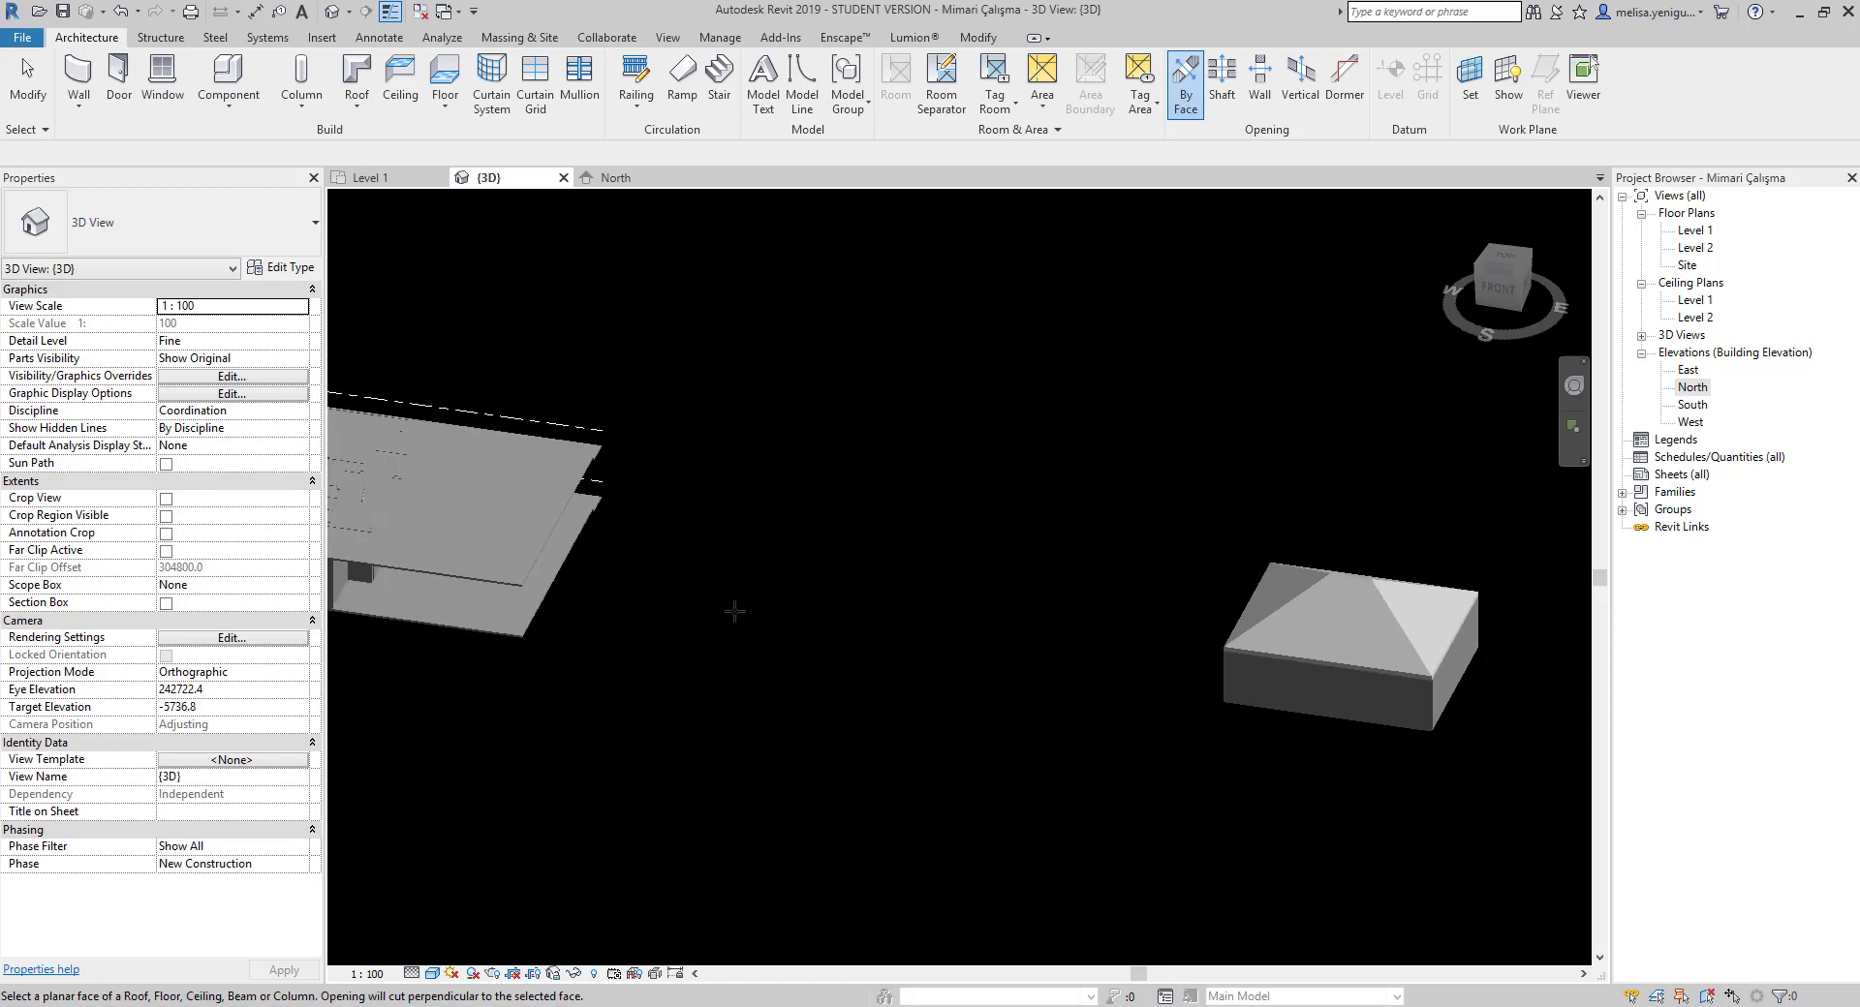
{"action": "middle_click_drag", "start_coordinate": [734, 611], "coordinate": [1201, 678]}
{"action": "scroll", "coordinate": [1024, 583], "scroll_direction": "up", "scroll_amount": 1}
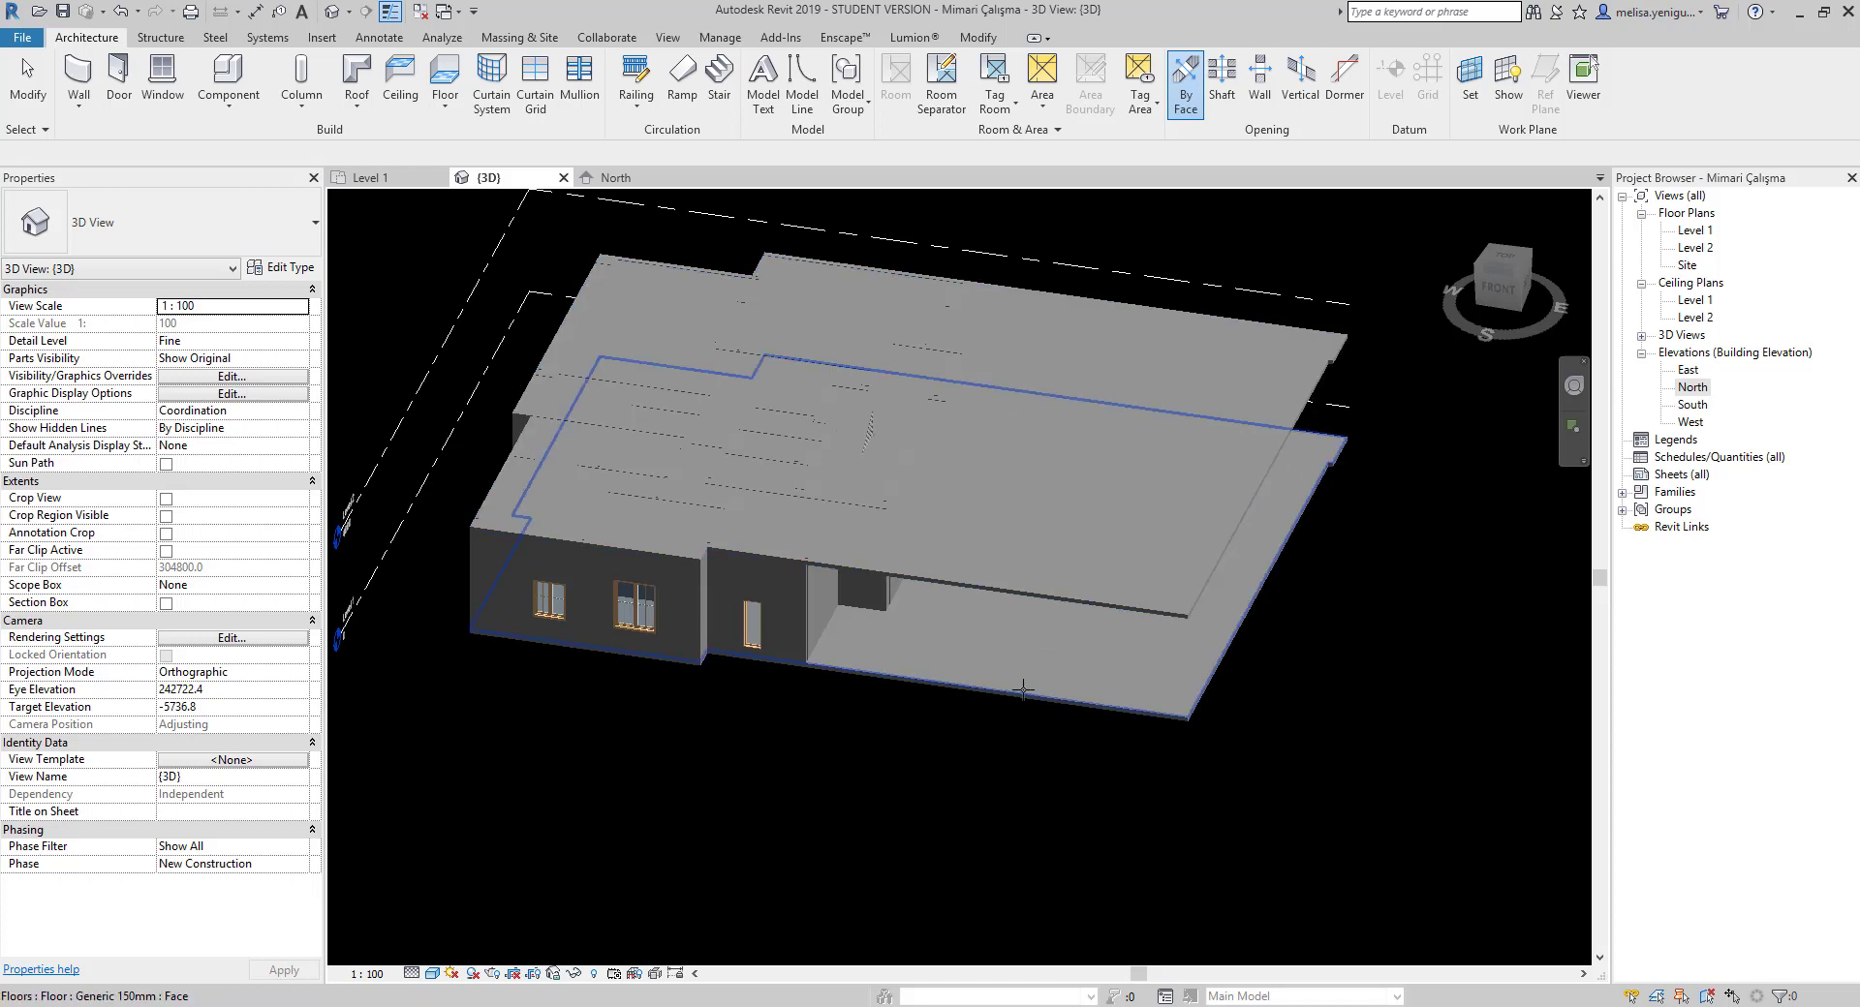
Cut a rectangular opening about 3630.7 by 6380.0 into the upper slab's front edge
{"action": "left_click", "coordinate": [1021, 612]}
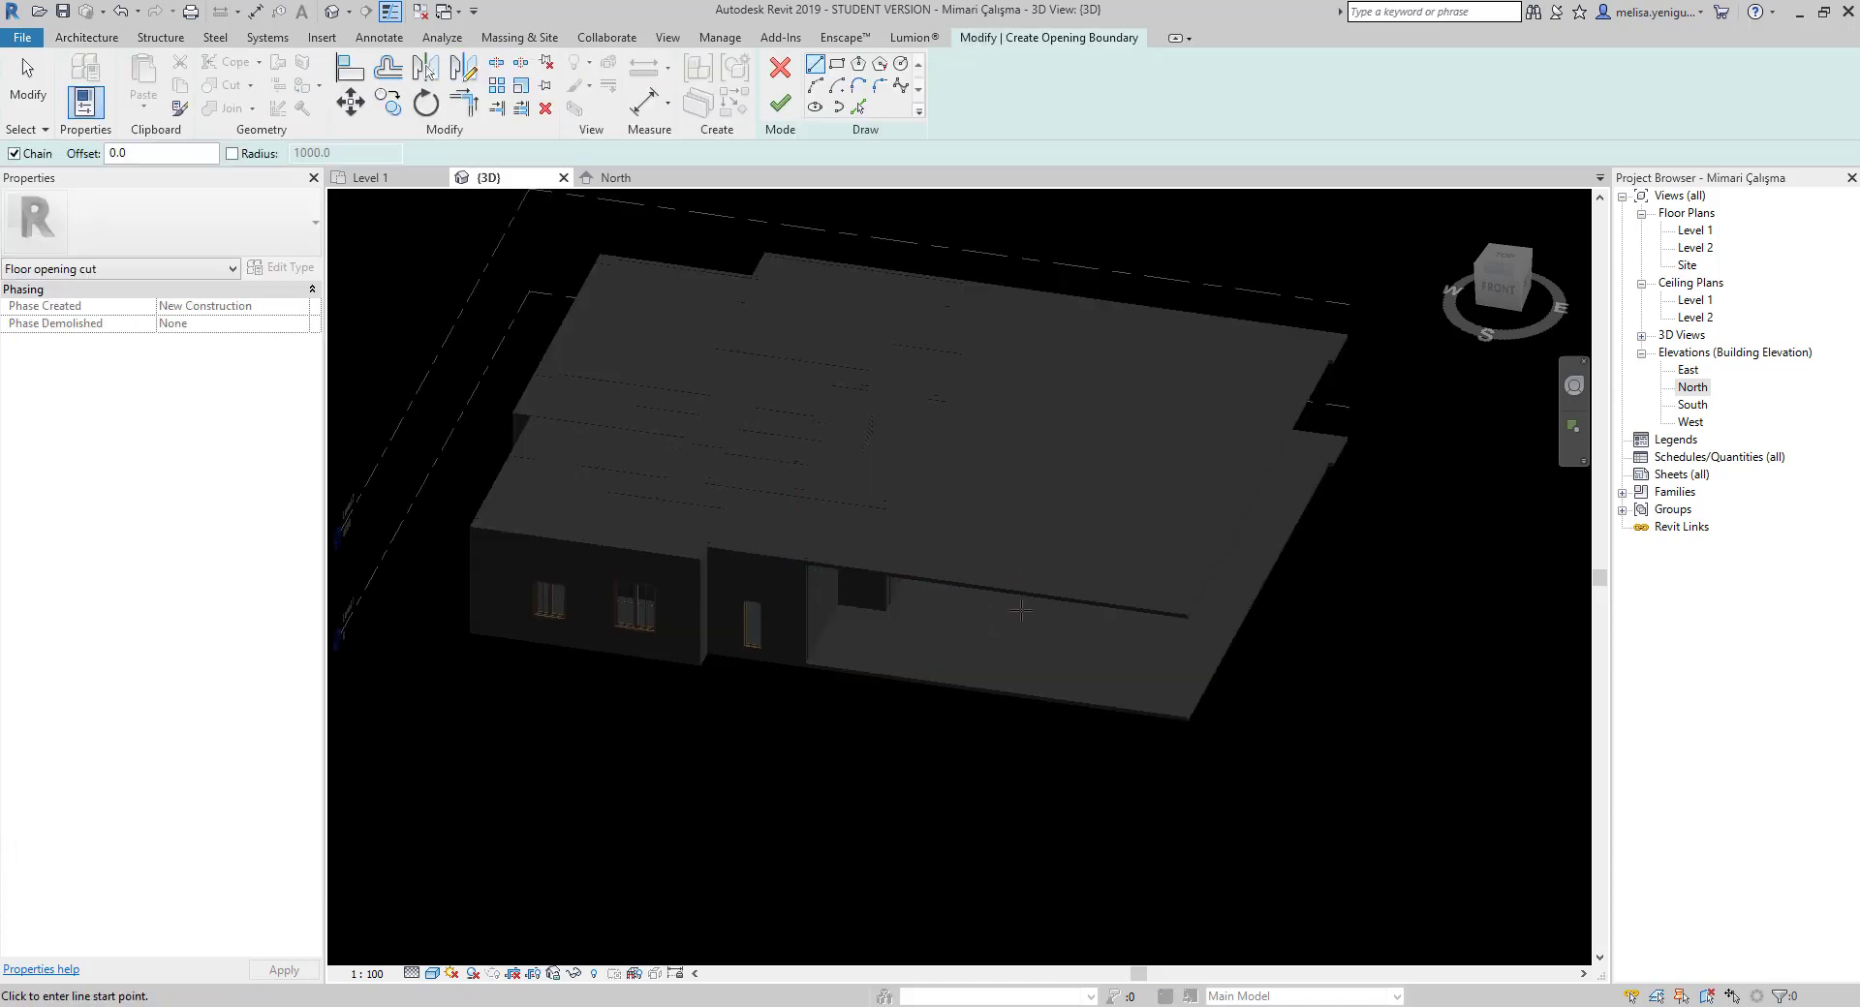
{"action": "scroll", "coordinate": [1012, 722], "scroll_direction": "up", "scroll_amount": 3}
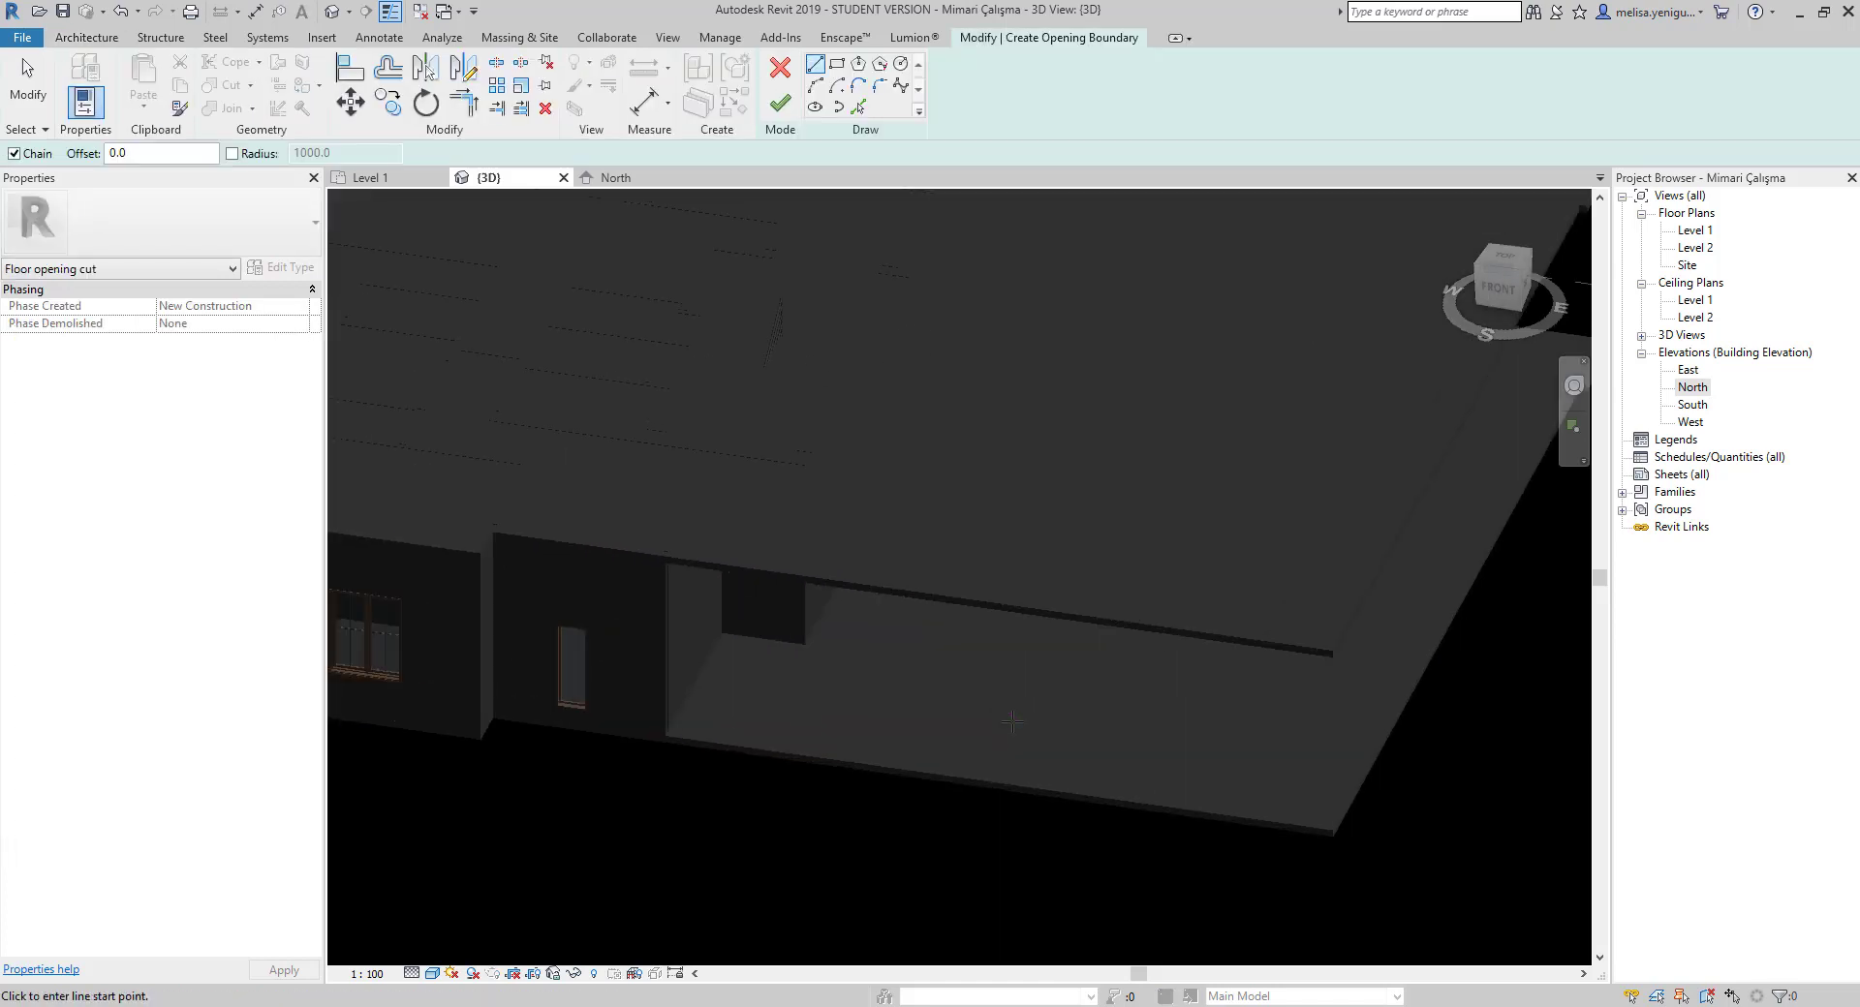
{"action": "scroll", "coordinate": [1046, 692], "scroll_direction": "up", "scroll_amount": 1}
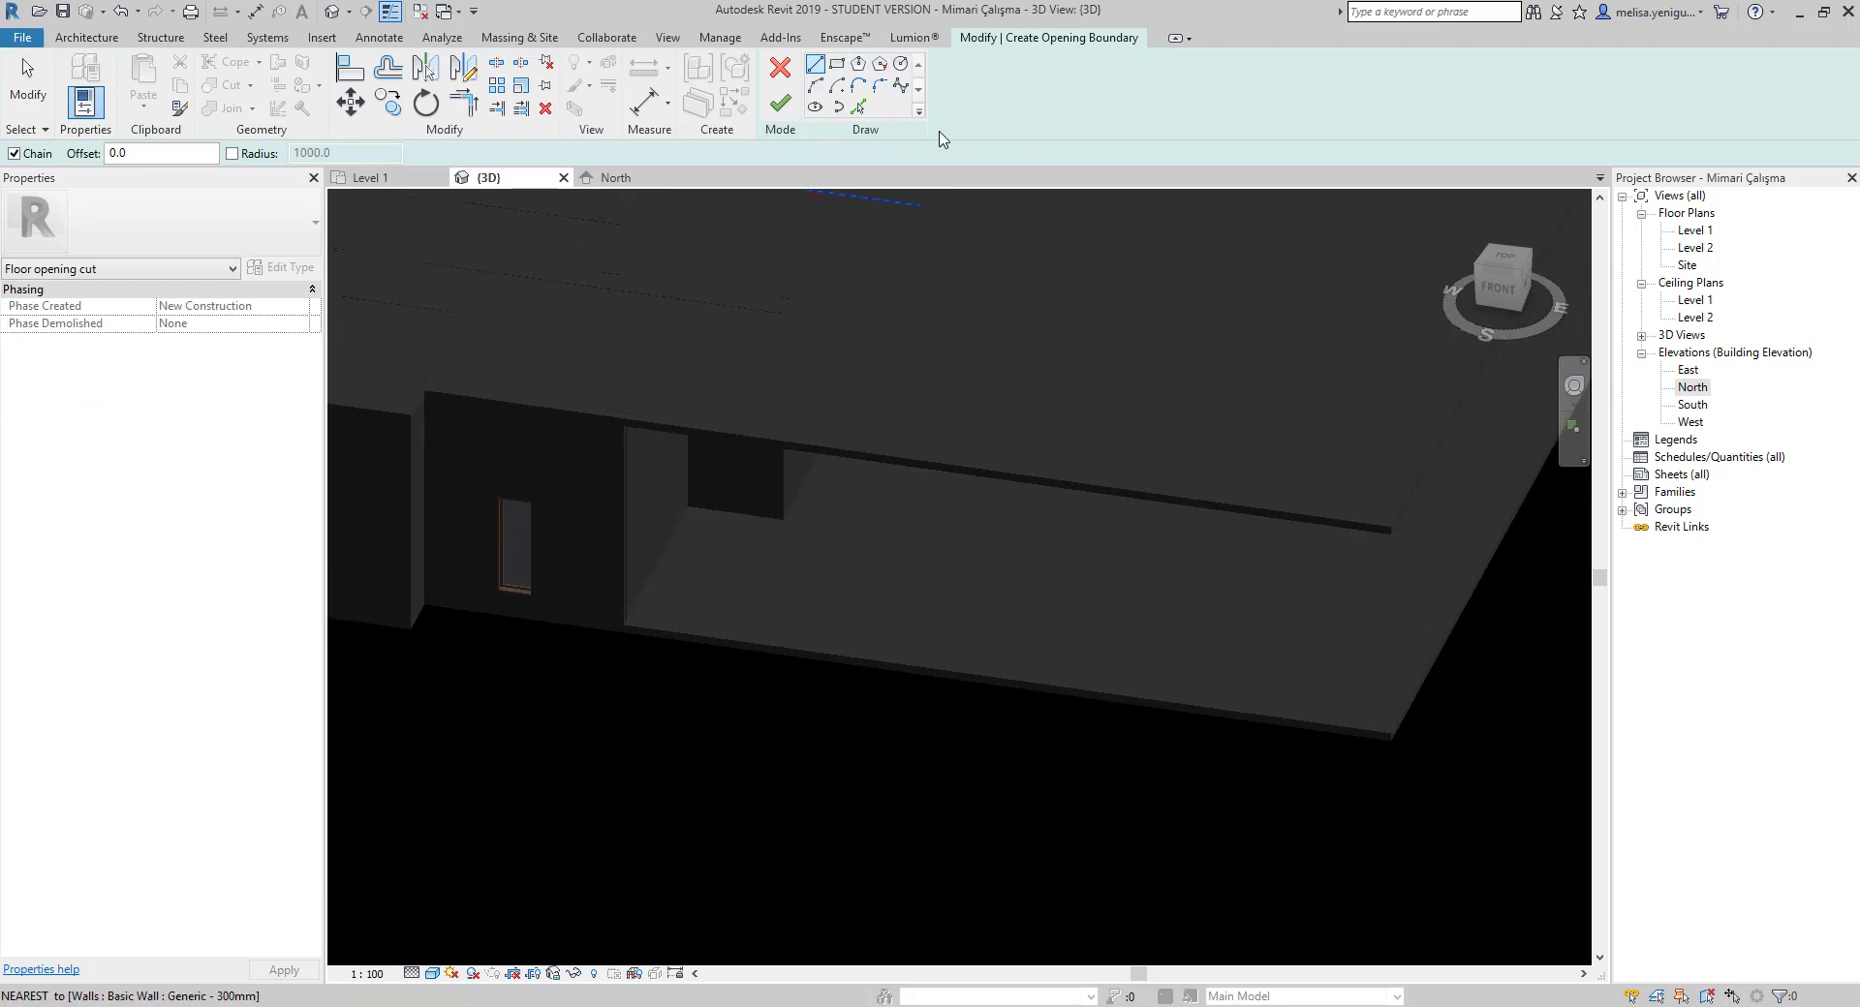
{"action": "mouse_move", "coordinate": [968, 494]}
{"action": "middle_mouse_down", "text": "shift"}
{"action": "mouse_move", "coordinate": [1126, 655]}
{"action": "mouse_move", "coordinate": [1167, 532]}
{"action": "middle_mouse_up", "text": "shift"}
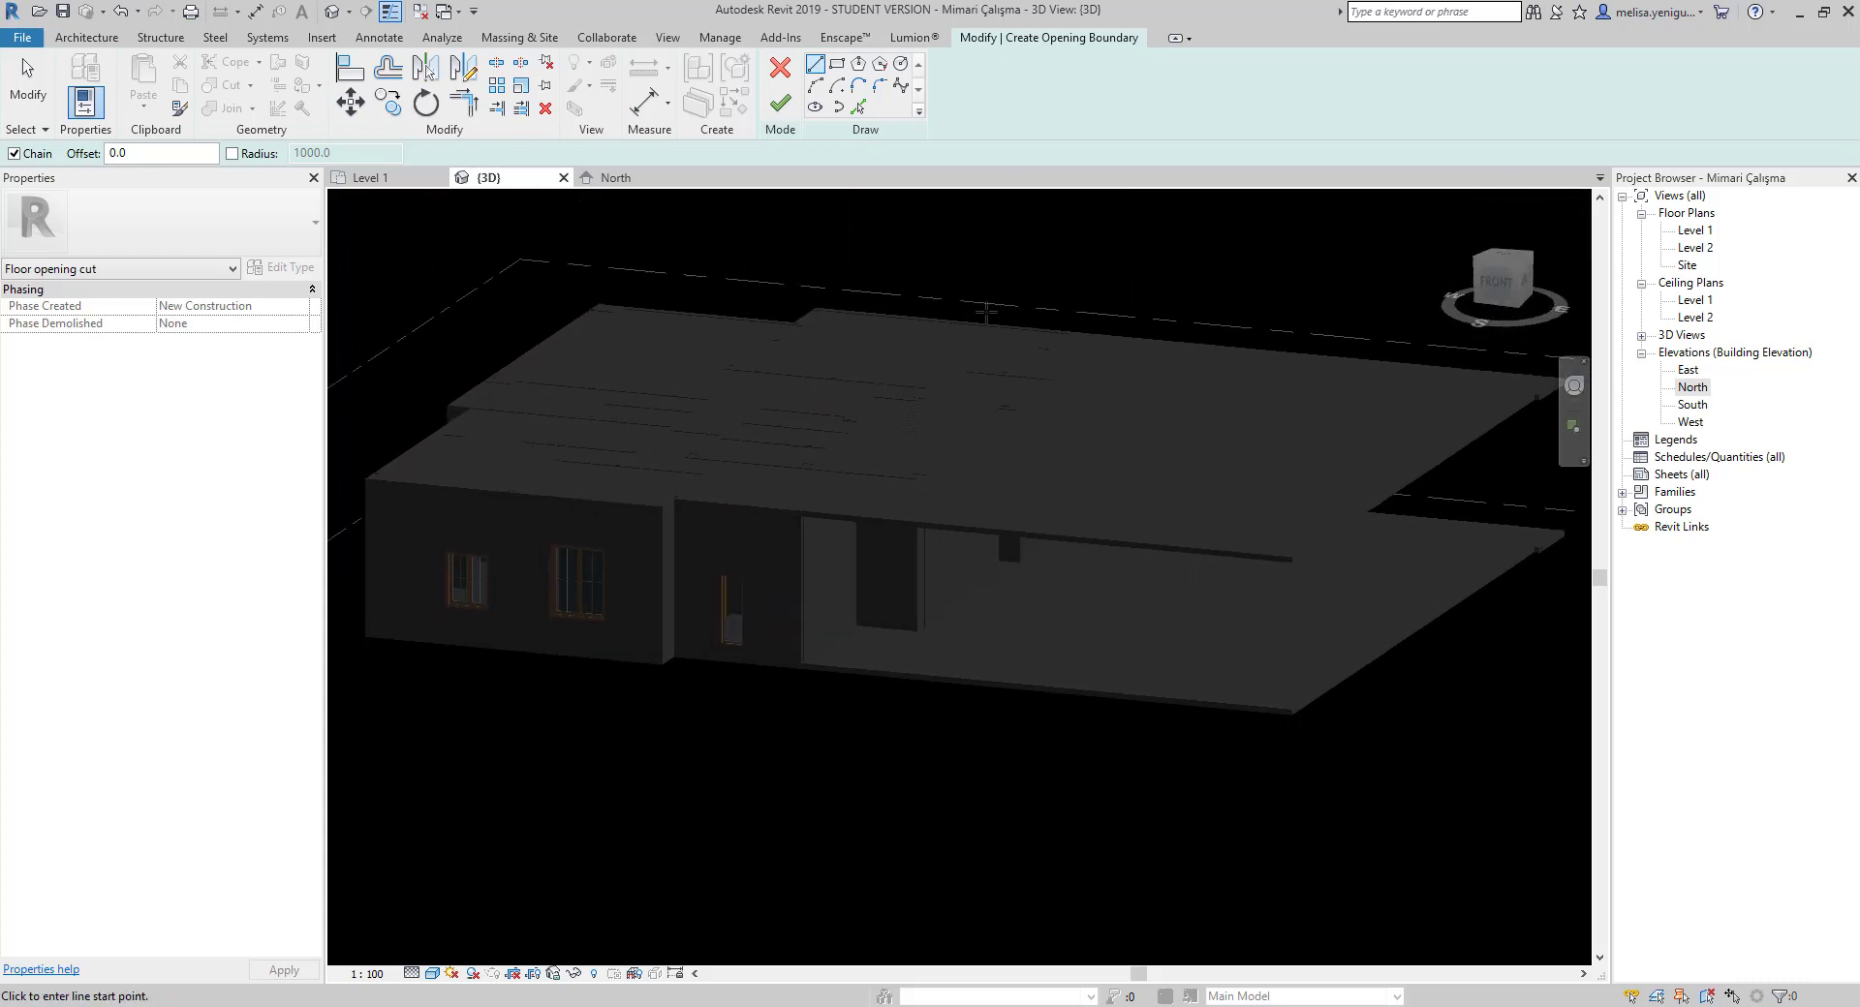
{"action": "left_click", "coordinate": [839, 66]}
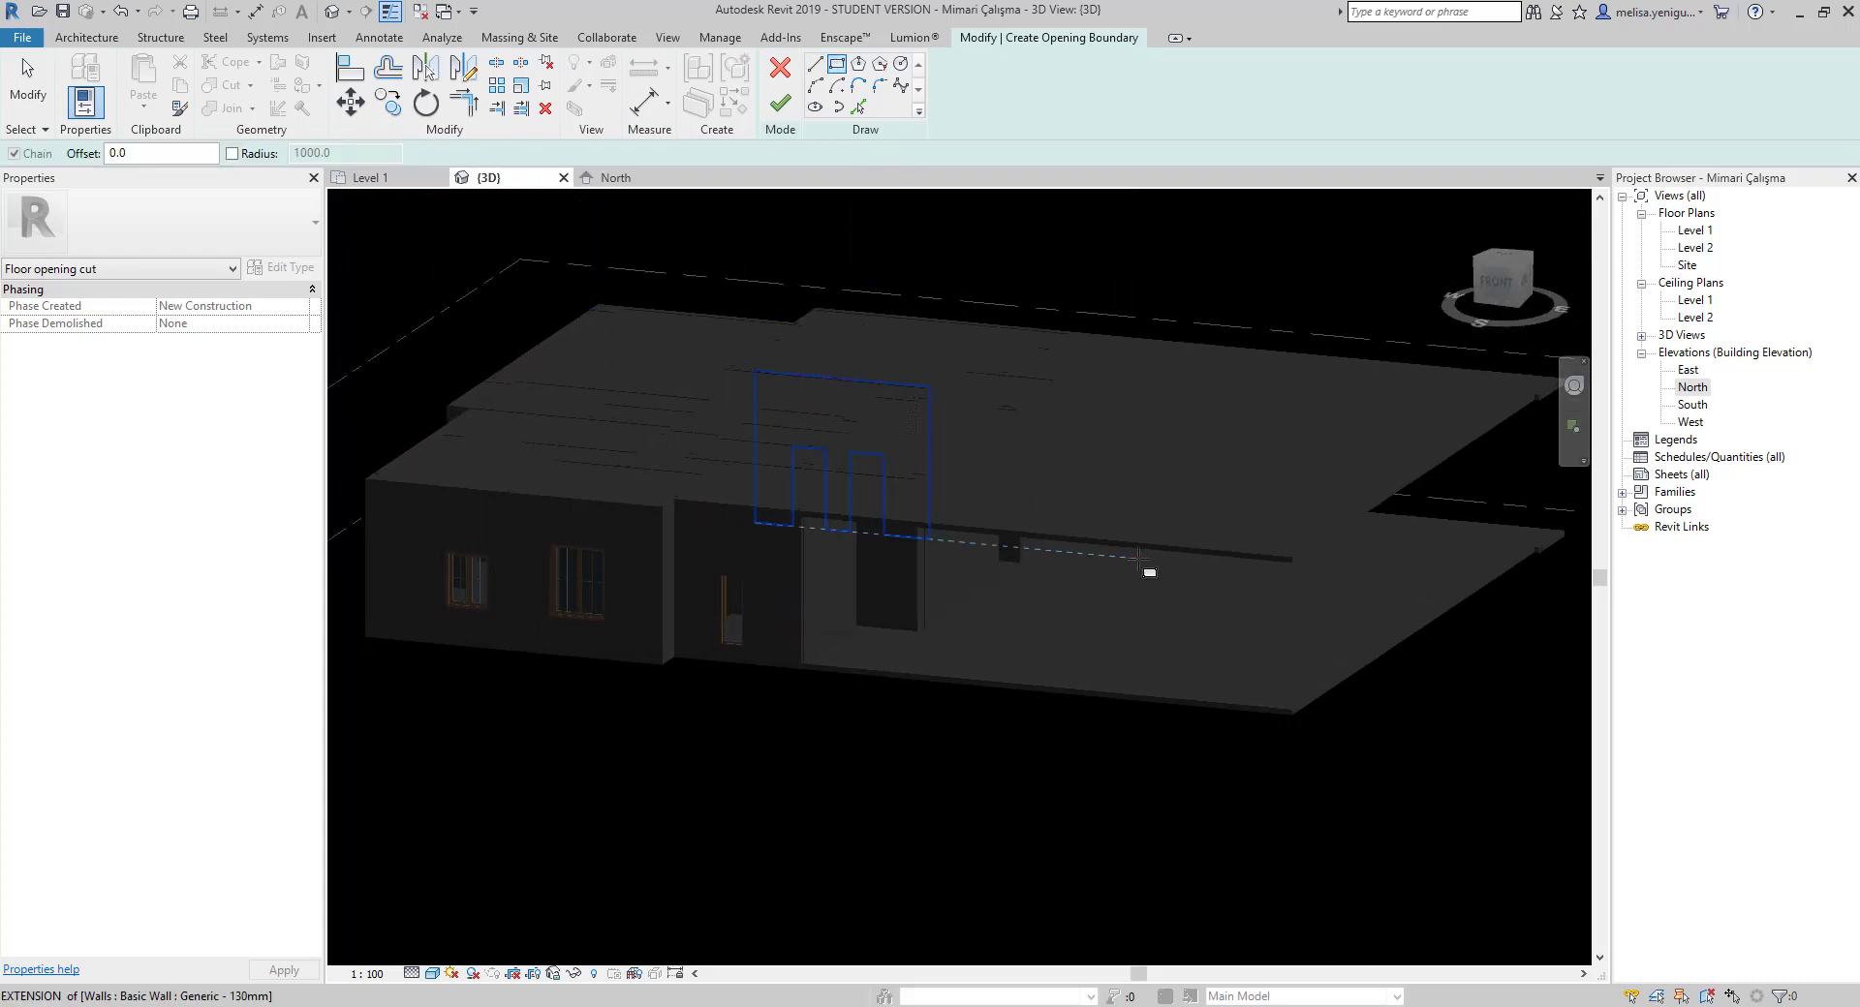
{"action": "left_click", "coordinate": [1125, 695]}
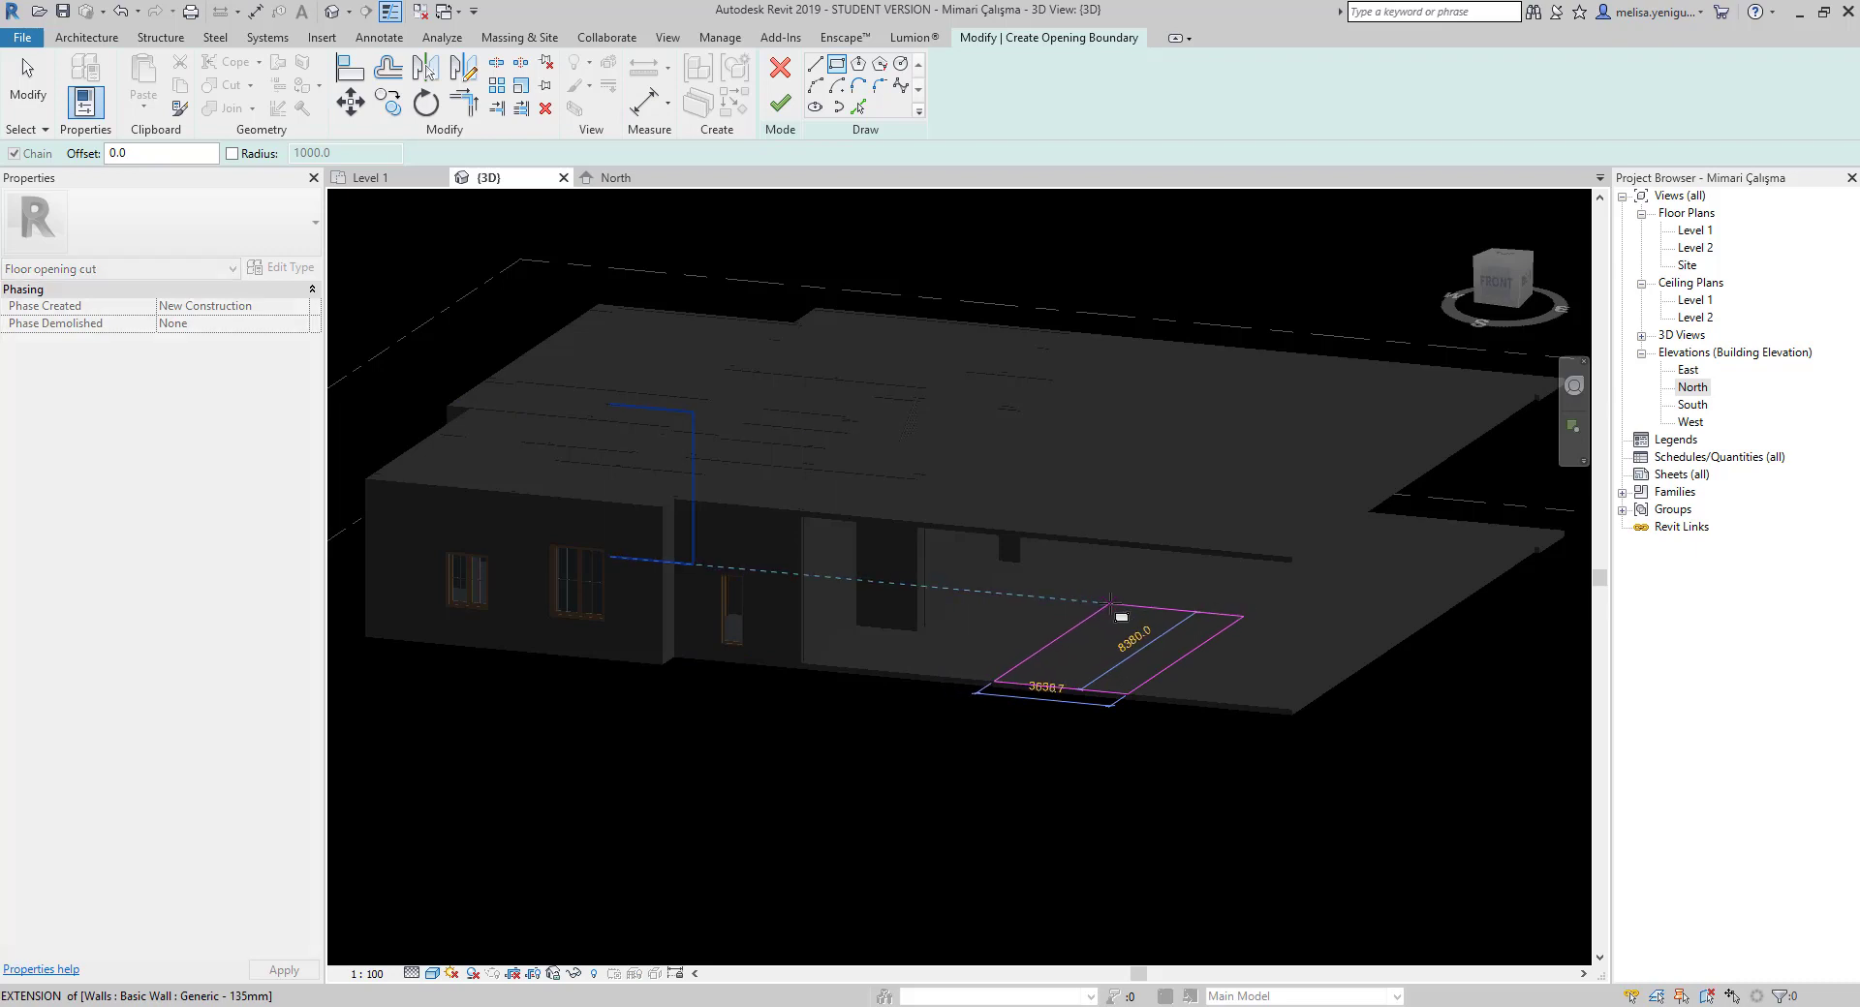
{"action": "left_click", "coordinate": [1111, 602]}
{"action": "left_click", "coordinate": [781, 103]}
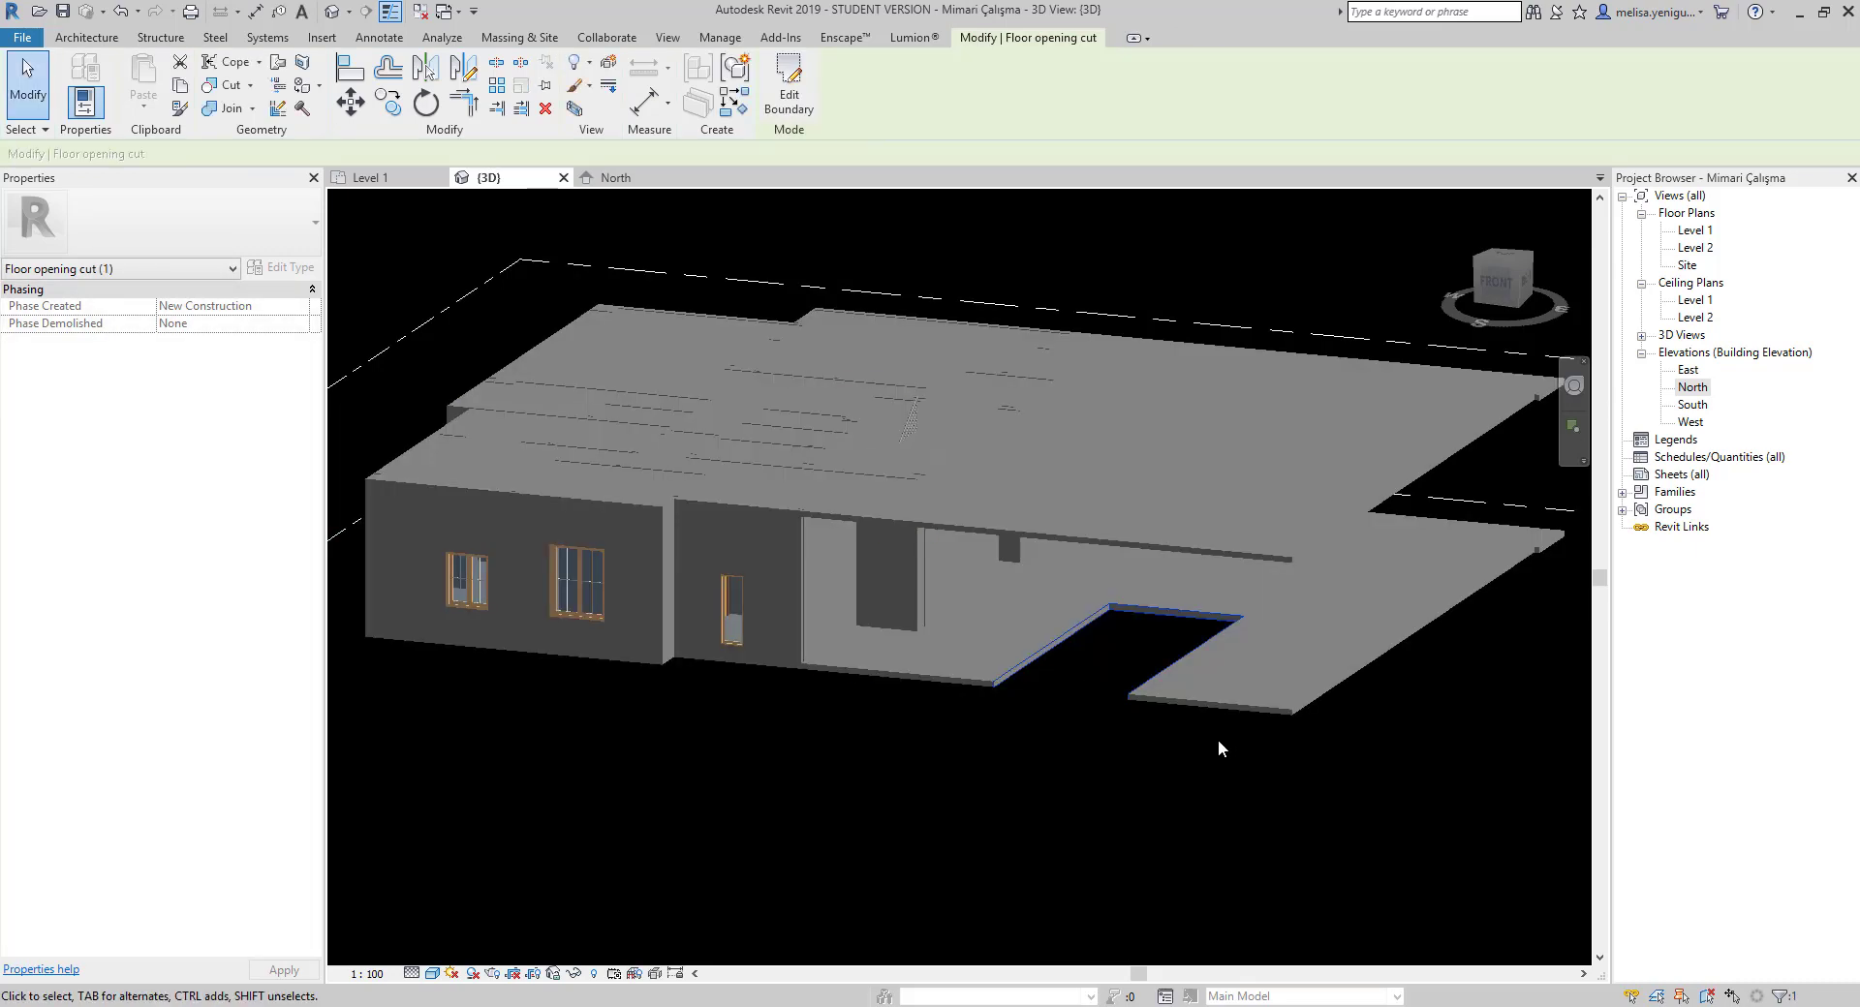
Zoom out and pan the 3D view toward the small hip-roofed house
{"action": "middle_click_drag", "start_coordinate": [1217, 740], "coordinate": [1148, 785]}
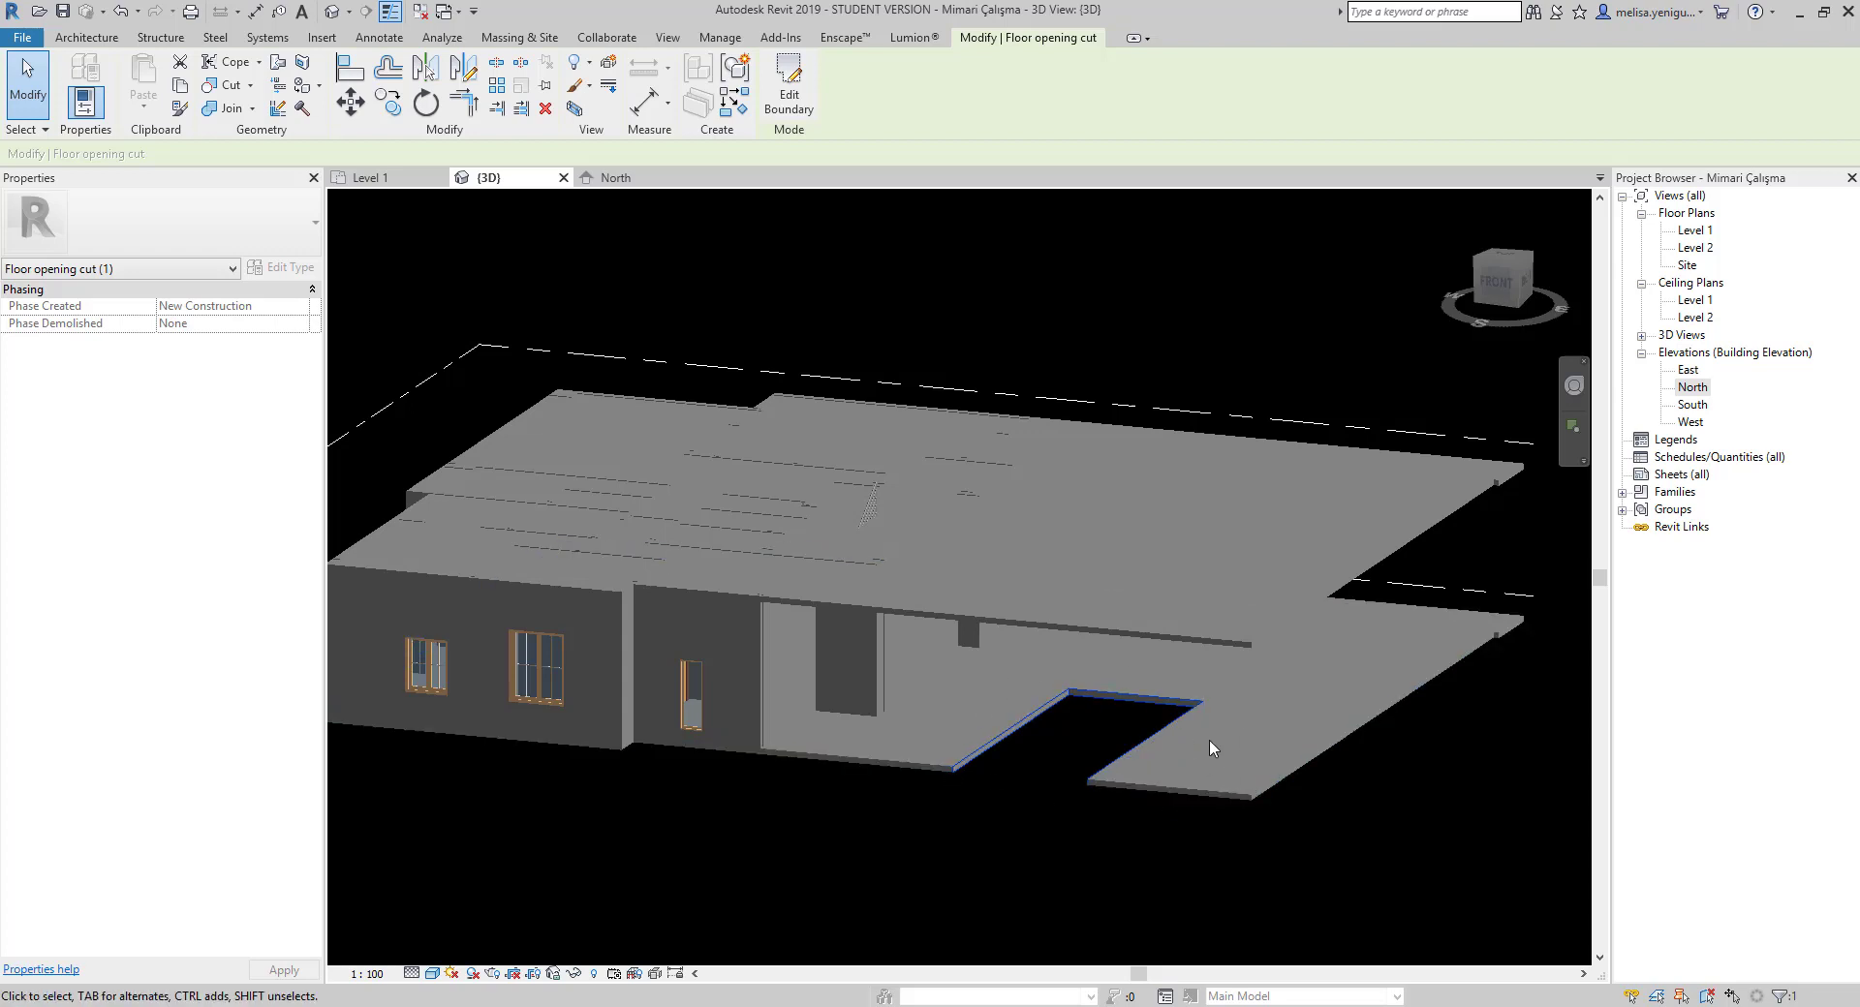
{"action": "scroll", "coordinate": [1046, 736], "scroll_direction": "down", "scroll_amount": 2}
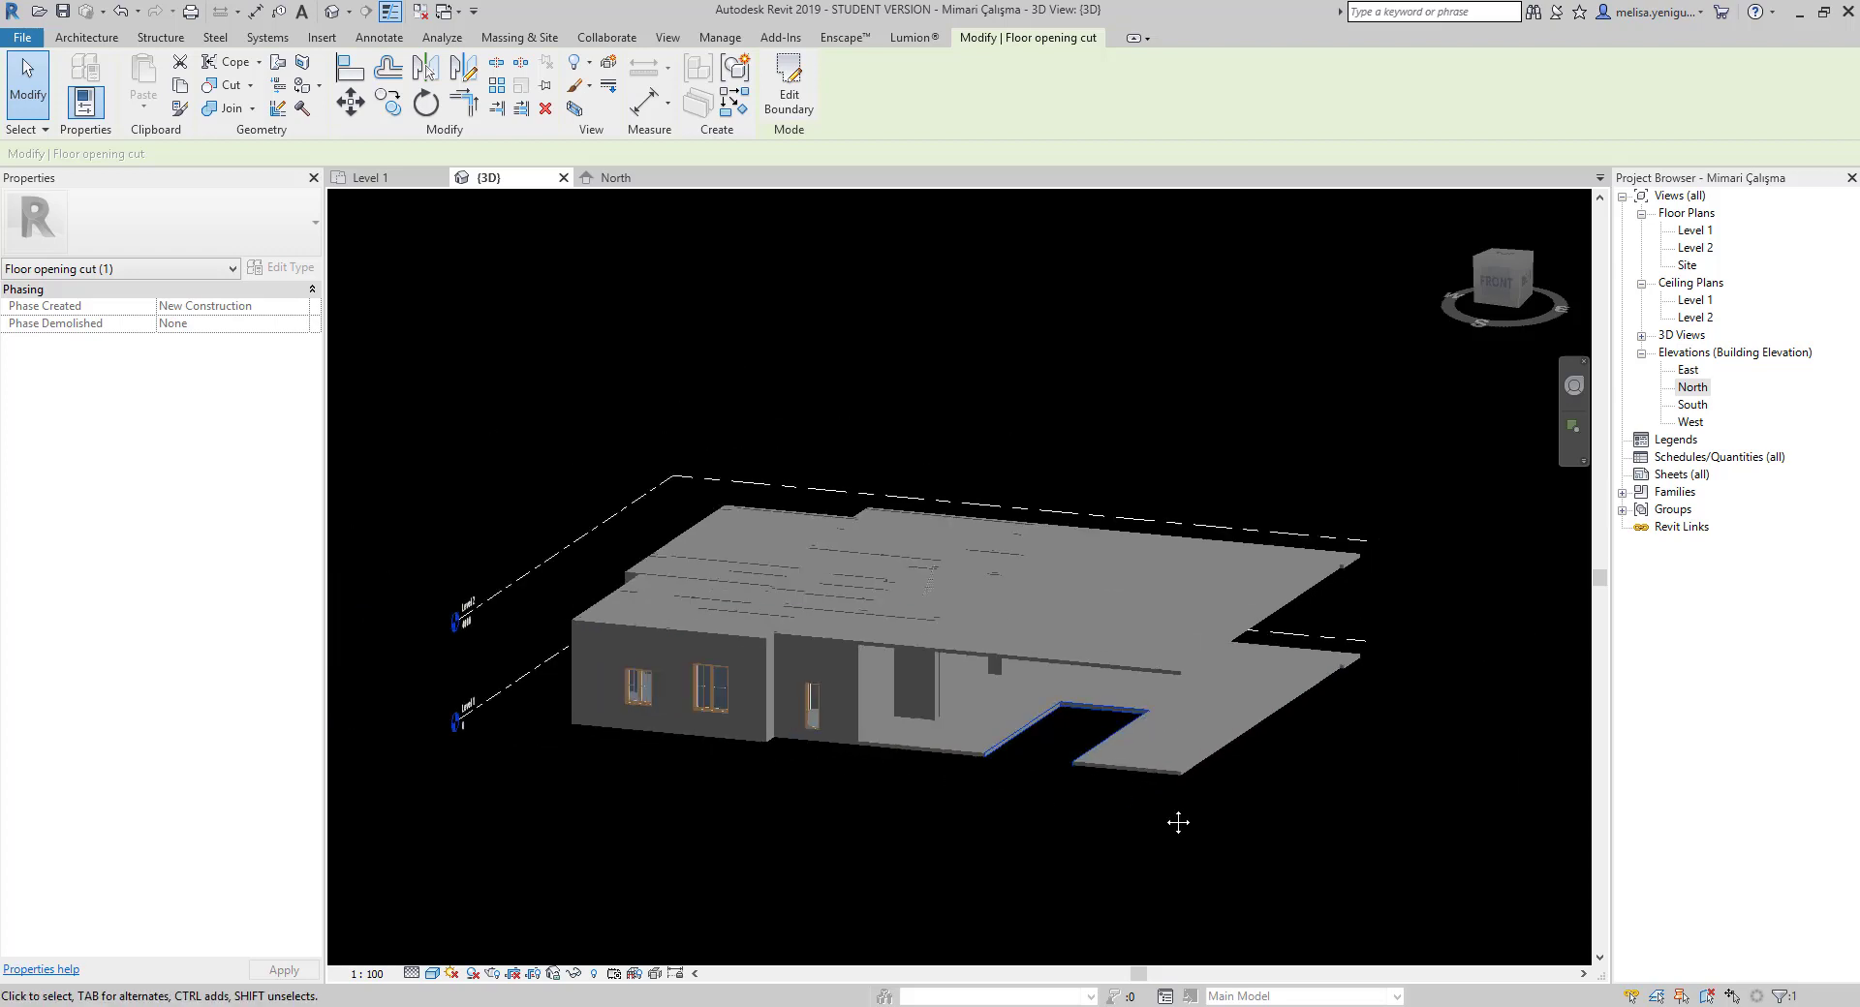
{"action": "scroll", "coordinate": [1036, 740], "scroll_direction": "down", "scroll_amount": 2}
{"action": "scroll", "coordinate": [1036, 740], "scroll_direction": "down", "scroll_amount": 1}
{"action": "middle_click_drag", "start_coordinate": [1036, 740], "coordinate": [868, 744]}
{"action": "scroll", "coordinate": [1356, 640], "scroll_direction": "up", "scroll_amount": 3}
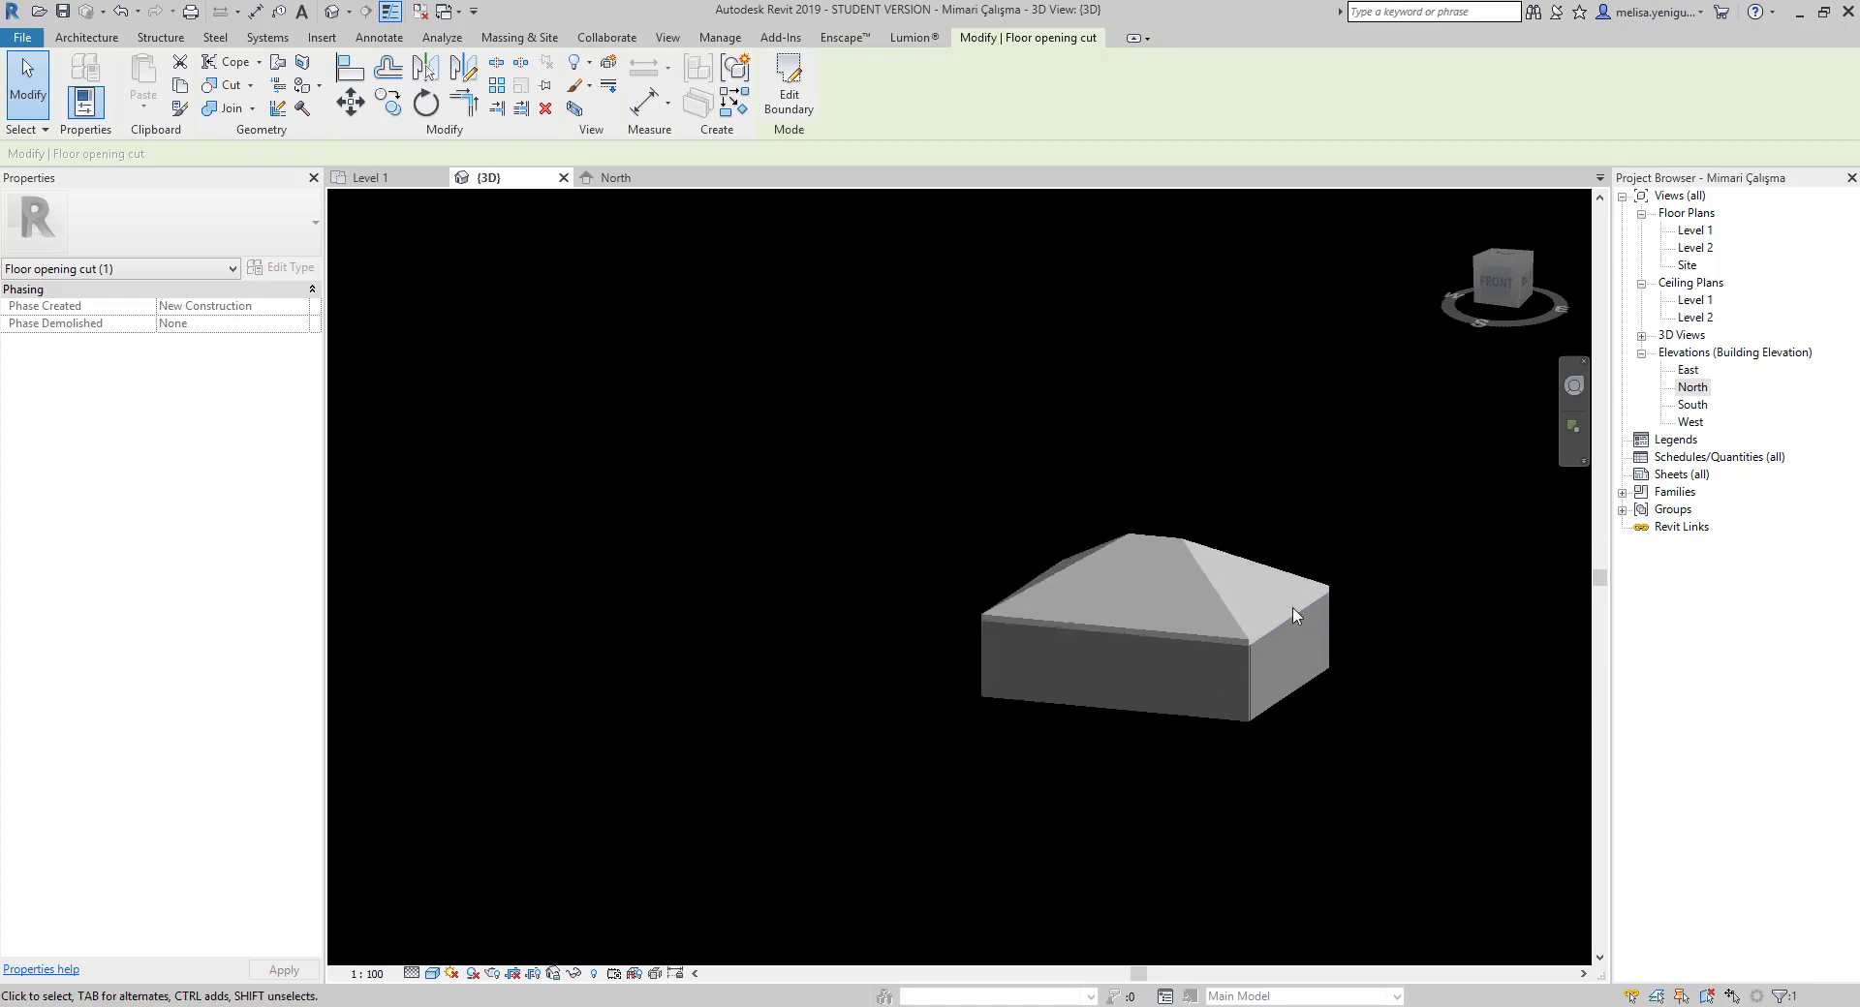
{"action": "scroll", "coordinate": [1193, 516], "scroll_direction": "up", "scroll_amount": 2}
Sketch a six-sided inscribed polygon By Face opening on one hip roof slope
{"action": "left_click", "coordinate": [86, 38]}
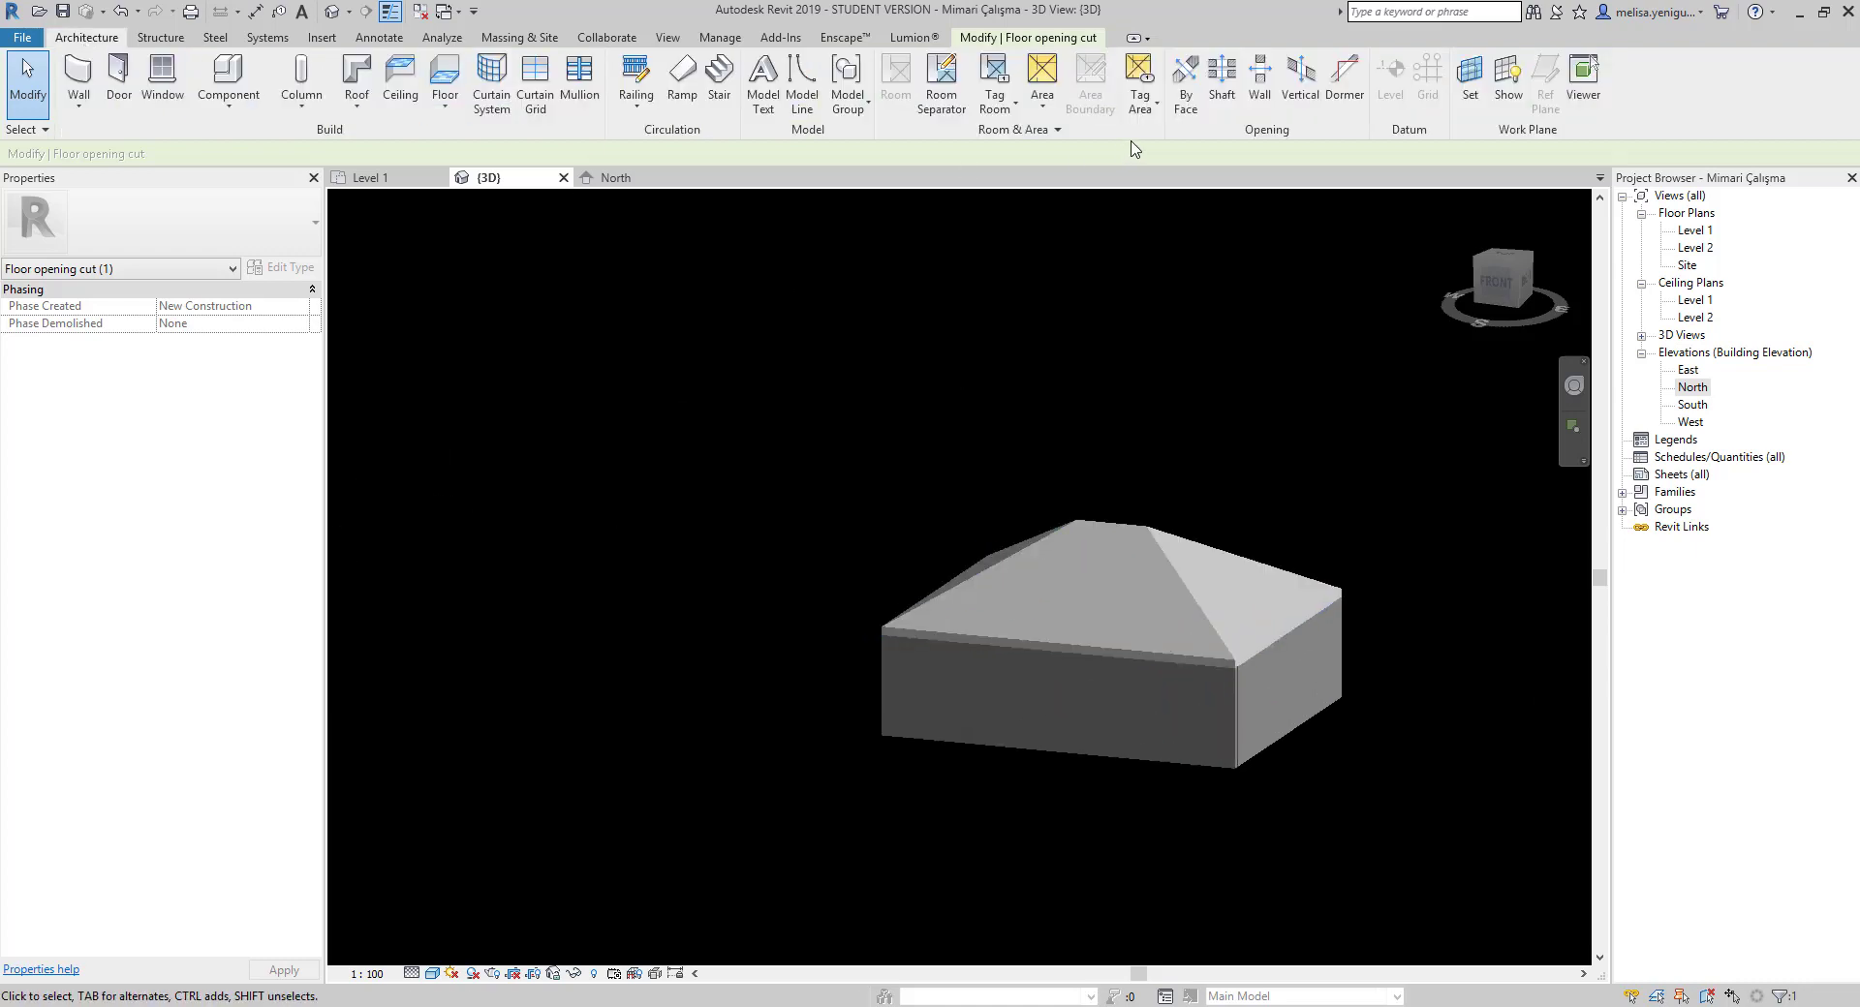
{"action": "left_click", "coordinate": [1186, 82]}
{"action": "scroll", "coordinate": [1150, 643], "scroll_direction": "up", "scroll_amount": 1}
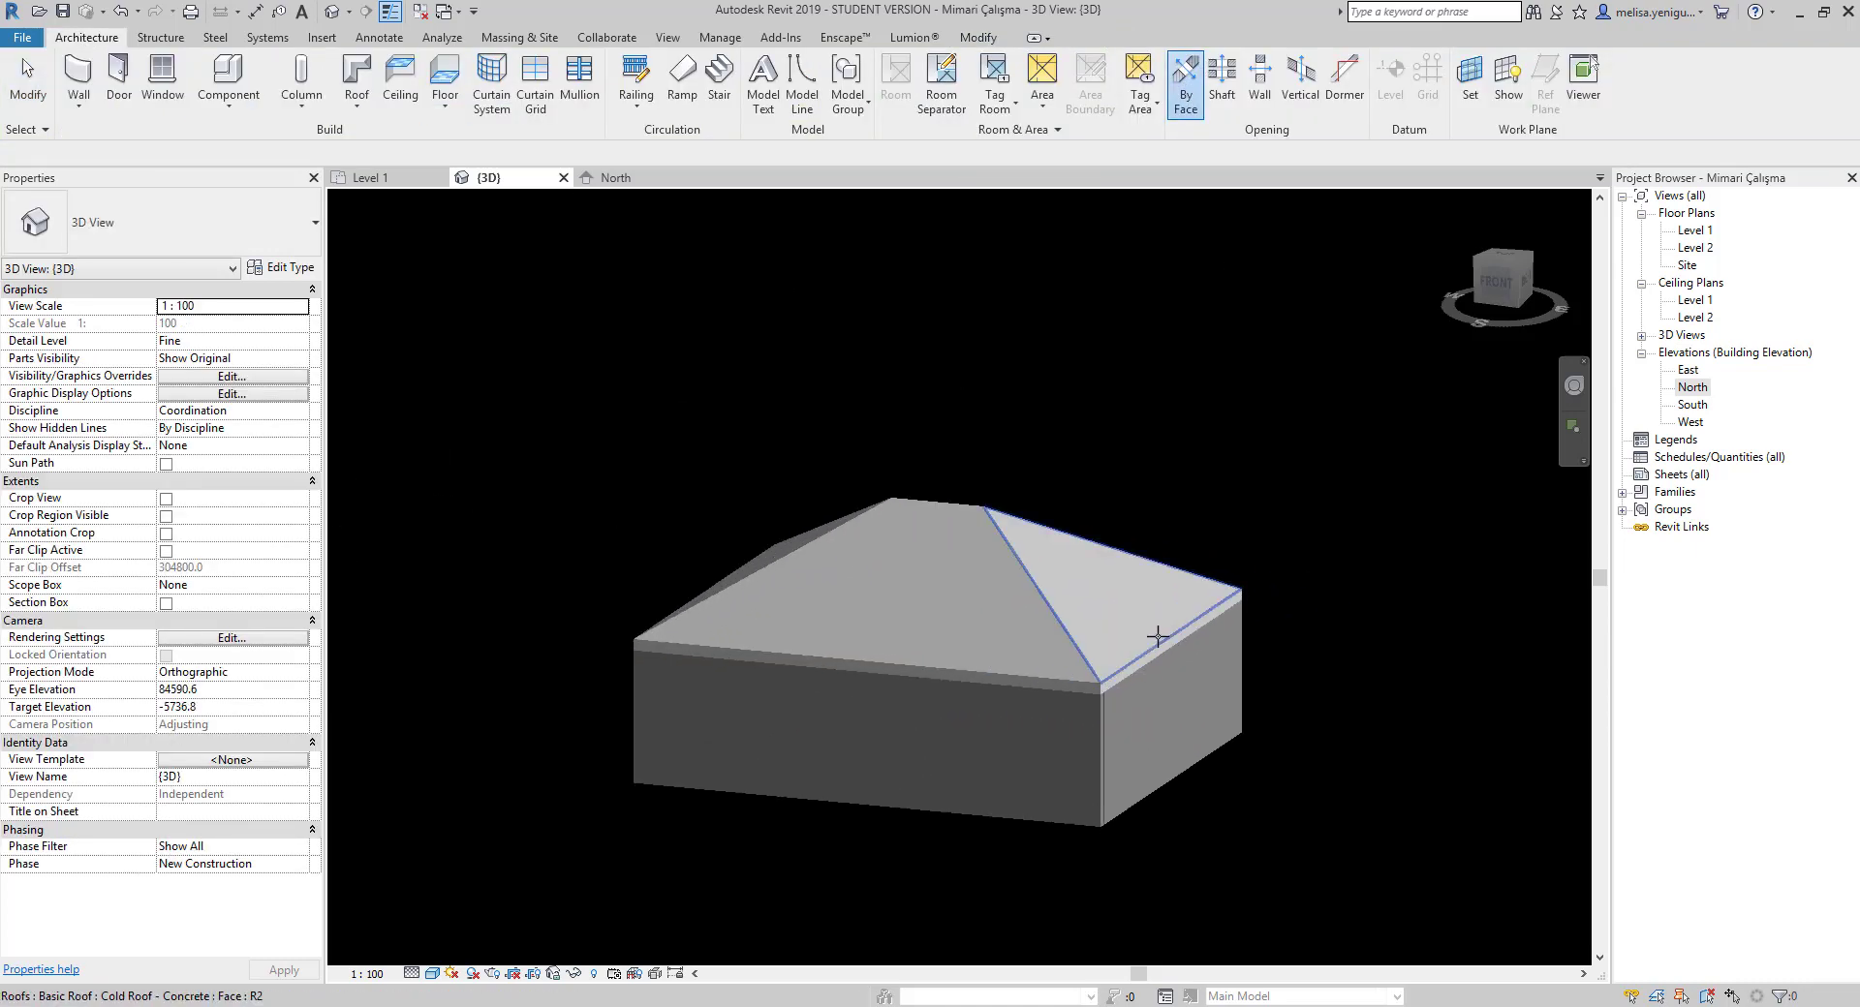
{"action": "left_click", "coordinate": [1158, 642]}
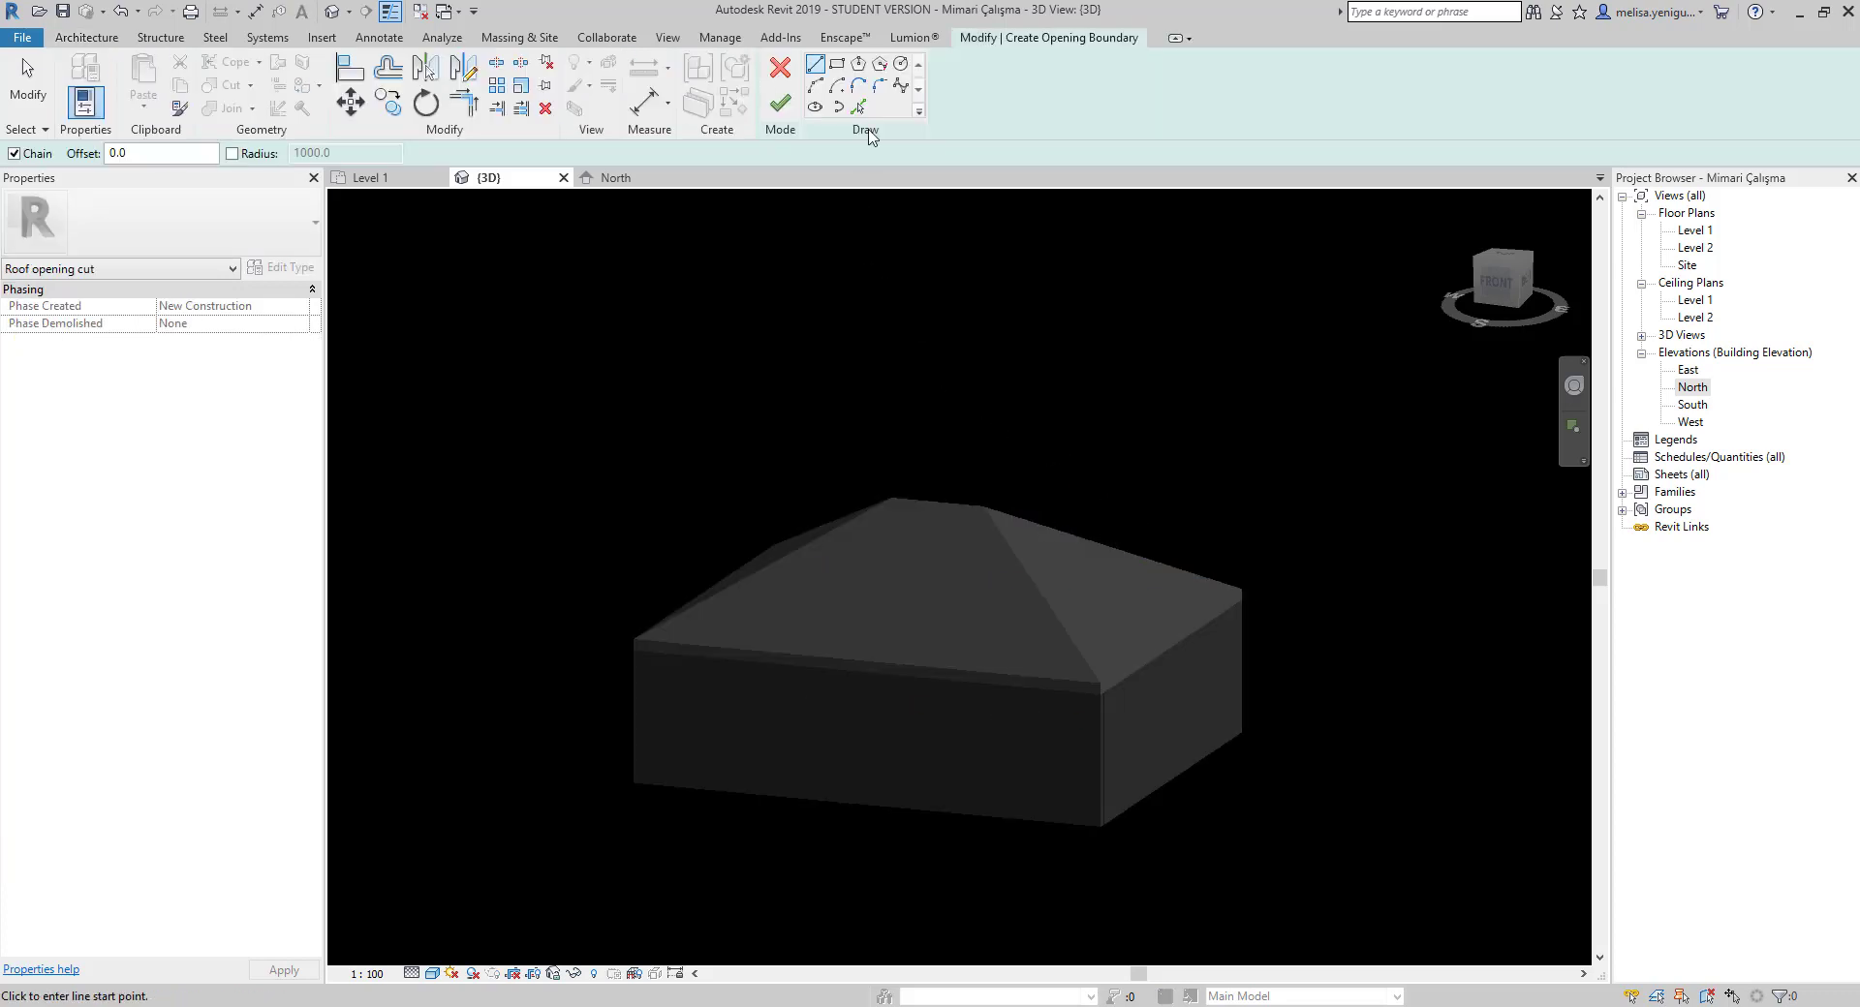
{"action": "left_click", "coordinate": [860, 73]}
{"action": "scroll", "coordinate": [1133, 612], "scroll_direction": "up", "scroll_amount": 1}
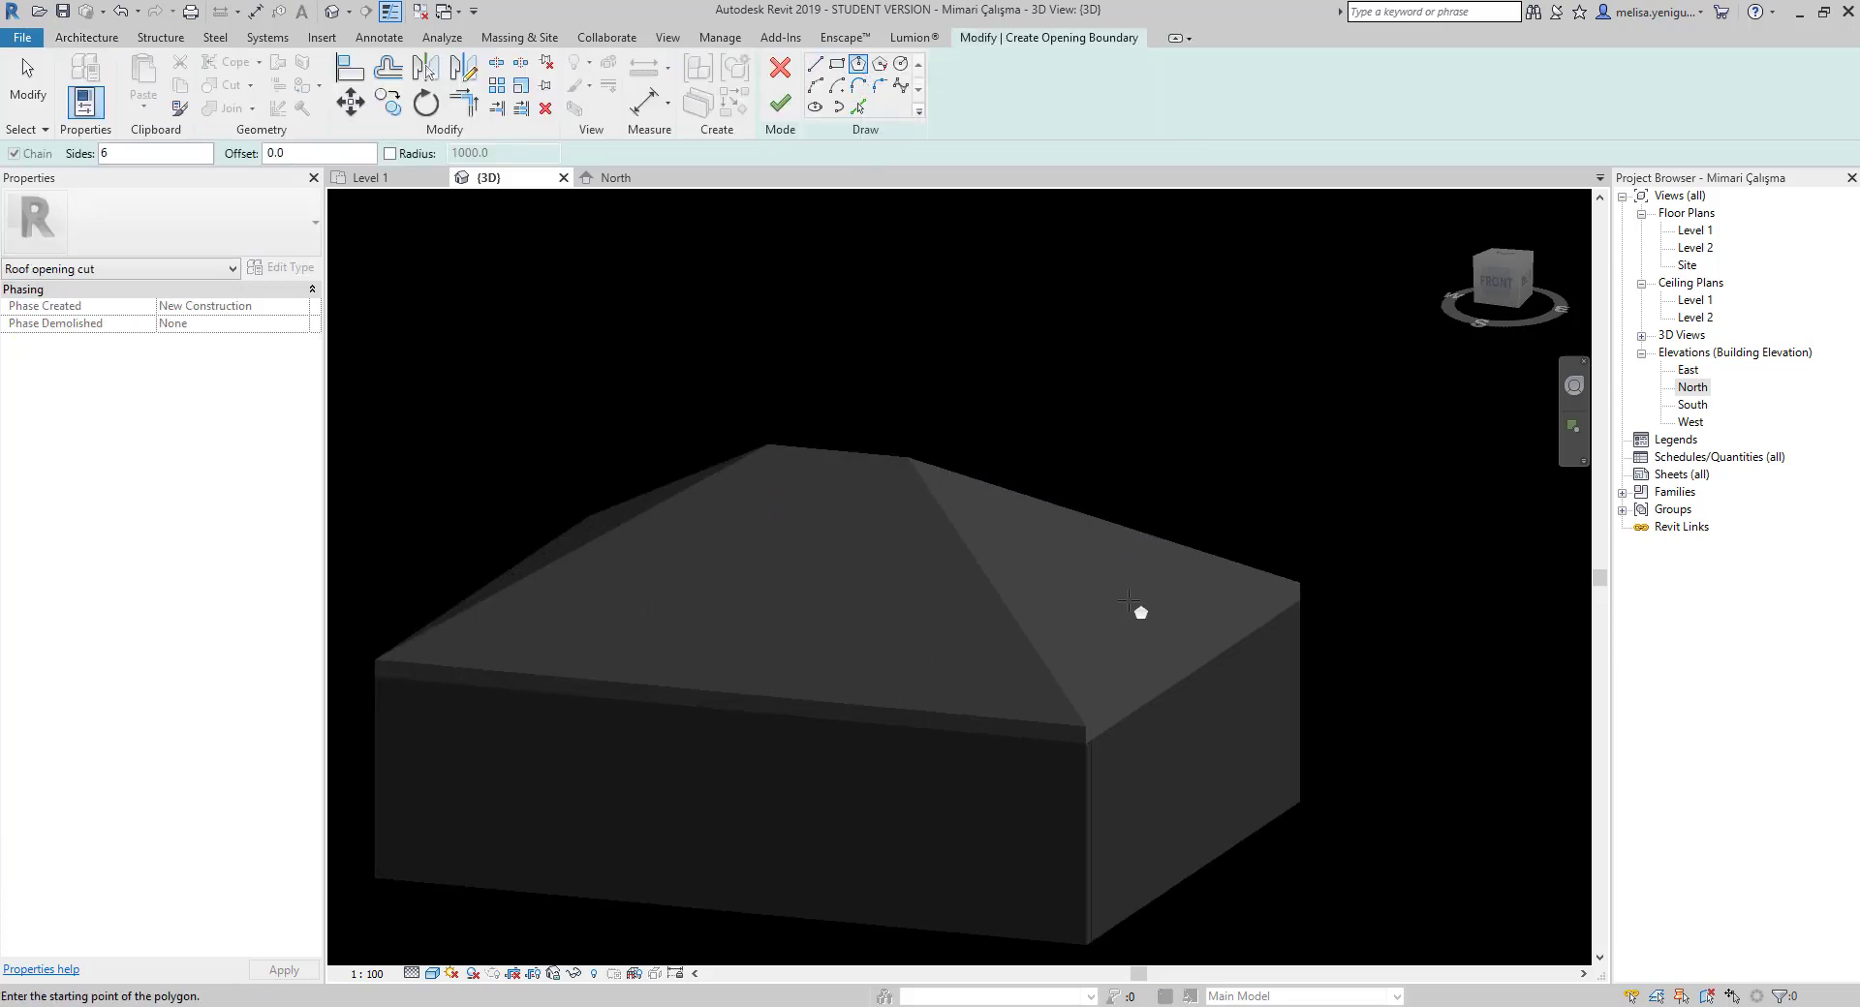
{"action": "left_click", "coordinate": [1126, 612]}
{"action": "left_click", "coordinate": [1090, 577]}
Finish the hexagonal roof opening and orbit the model to inspect it
{"action": "left_click", "coordinate": [781, 103]}
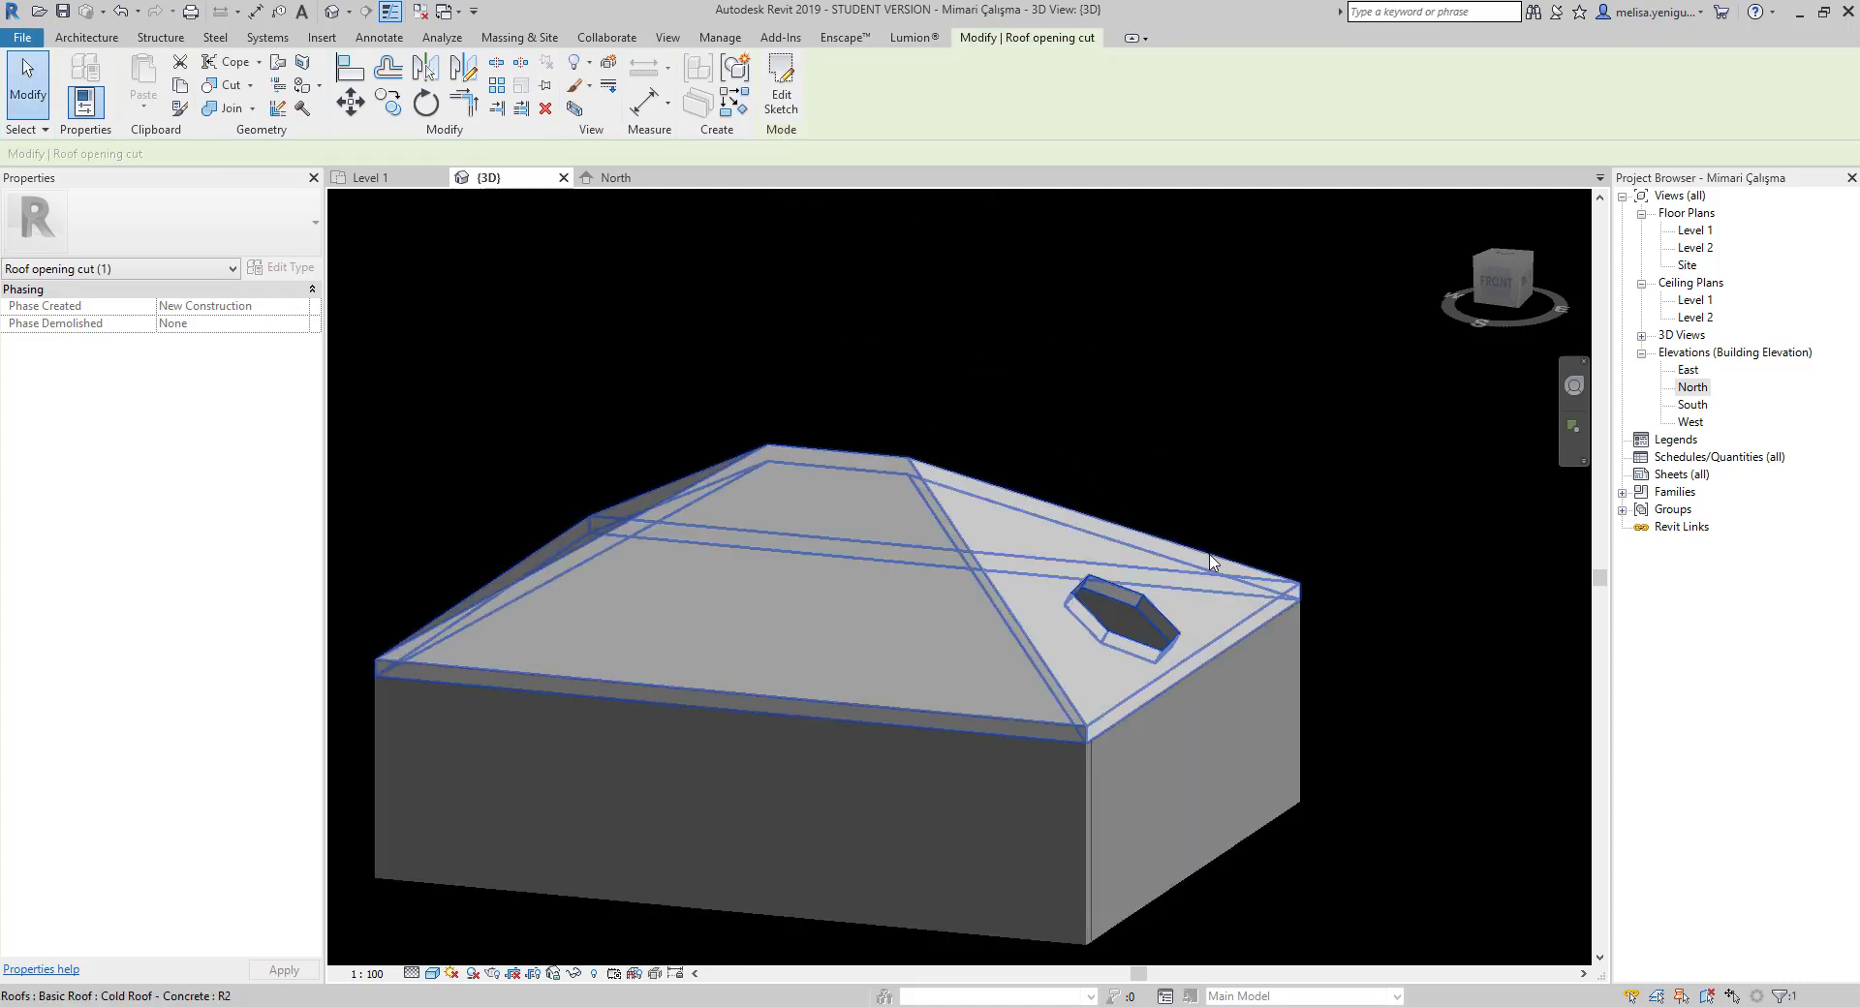
{"action": "scroll", "coordinate": [1201, 511], "scroll_direction": "down", "scroll_amount": 3}
{"action": "mouse_move", "coordinate": [1201, 511]}
{"action": "middle_mouse_down", "text": "shift"}
{"action": "mouse_move", "coordinate": [1101, 661]}
{"action": "mouse_move", "coordinate": [842, 792]}
{"action": "middle_mouse_up", "text": "shift"}
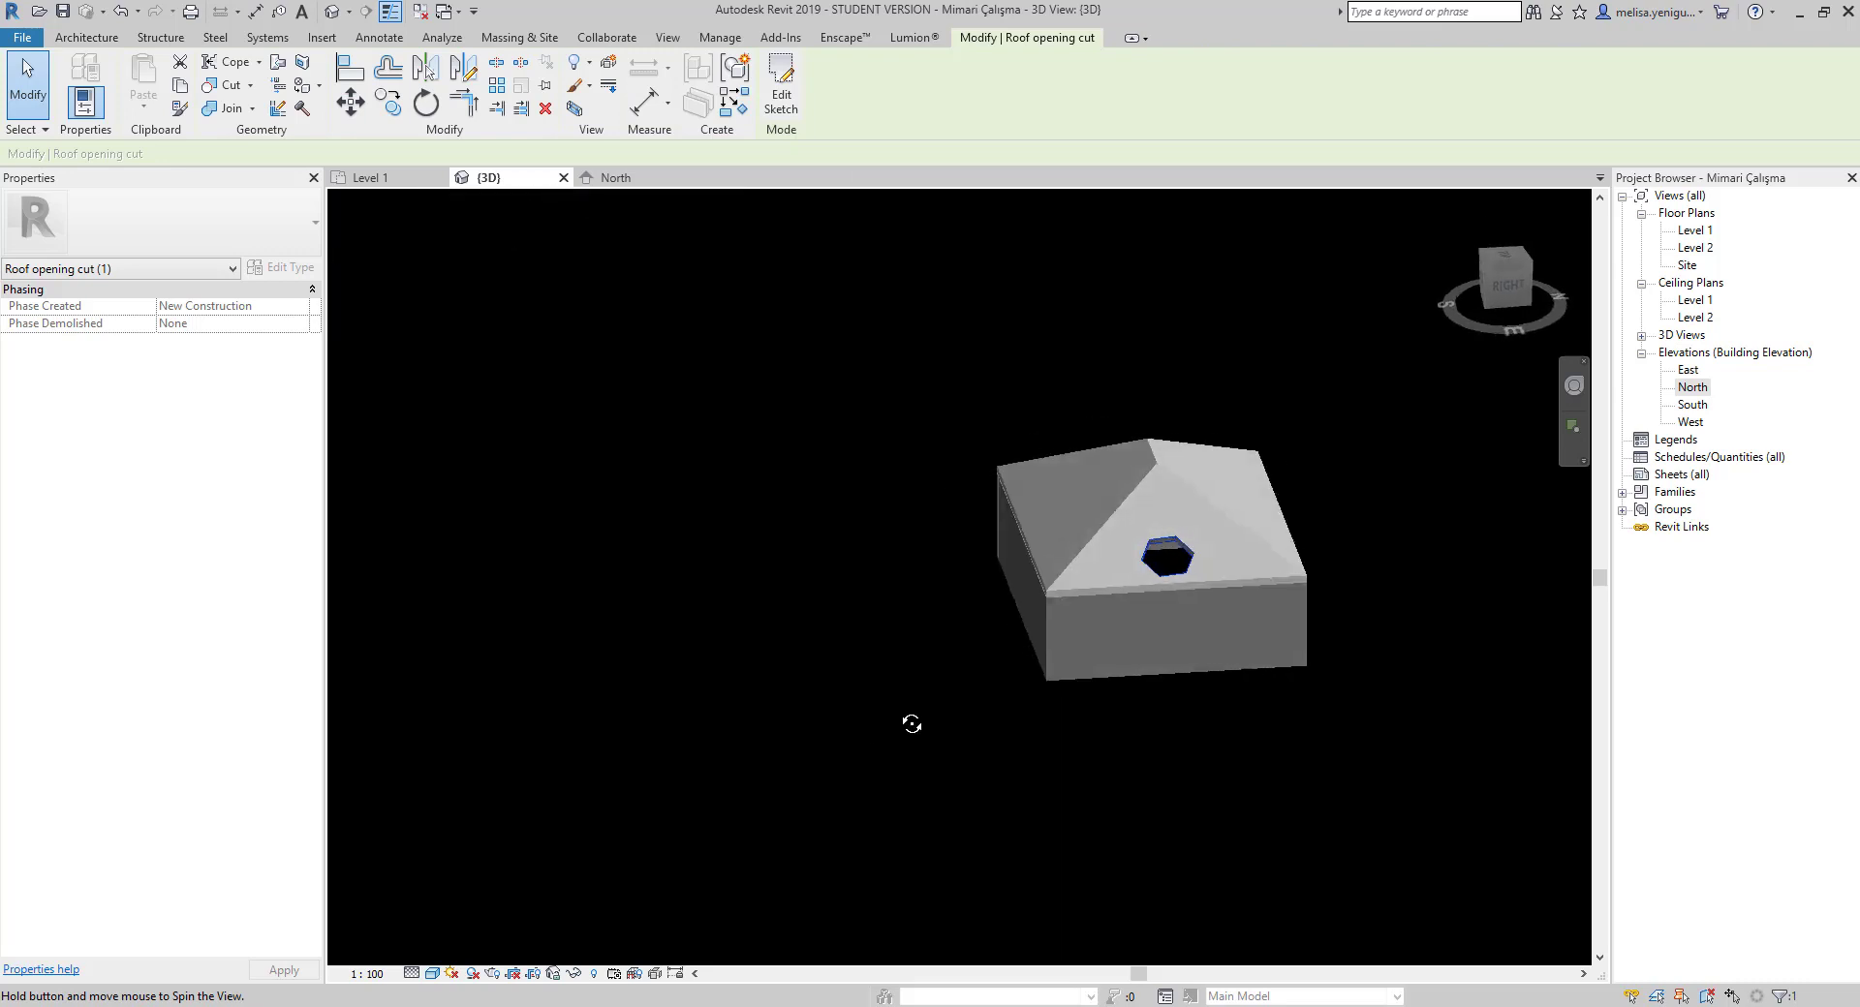
{"action": "scroll", "coordinate": [1088, 686], "scroll_direction": "up", "scroll_amount": 2}
{"action": "scroll", "coordinate": [1088, 686], "scroll_direction": "up", "scroll_amount": 4}
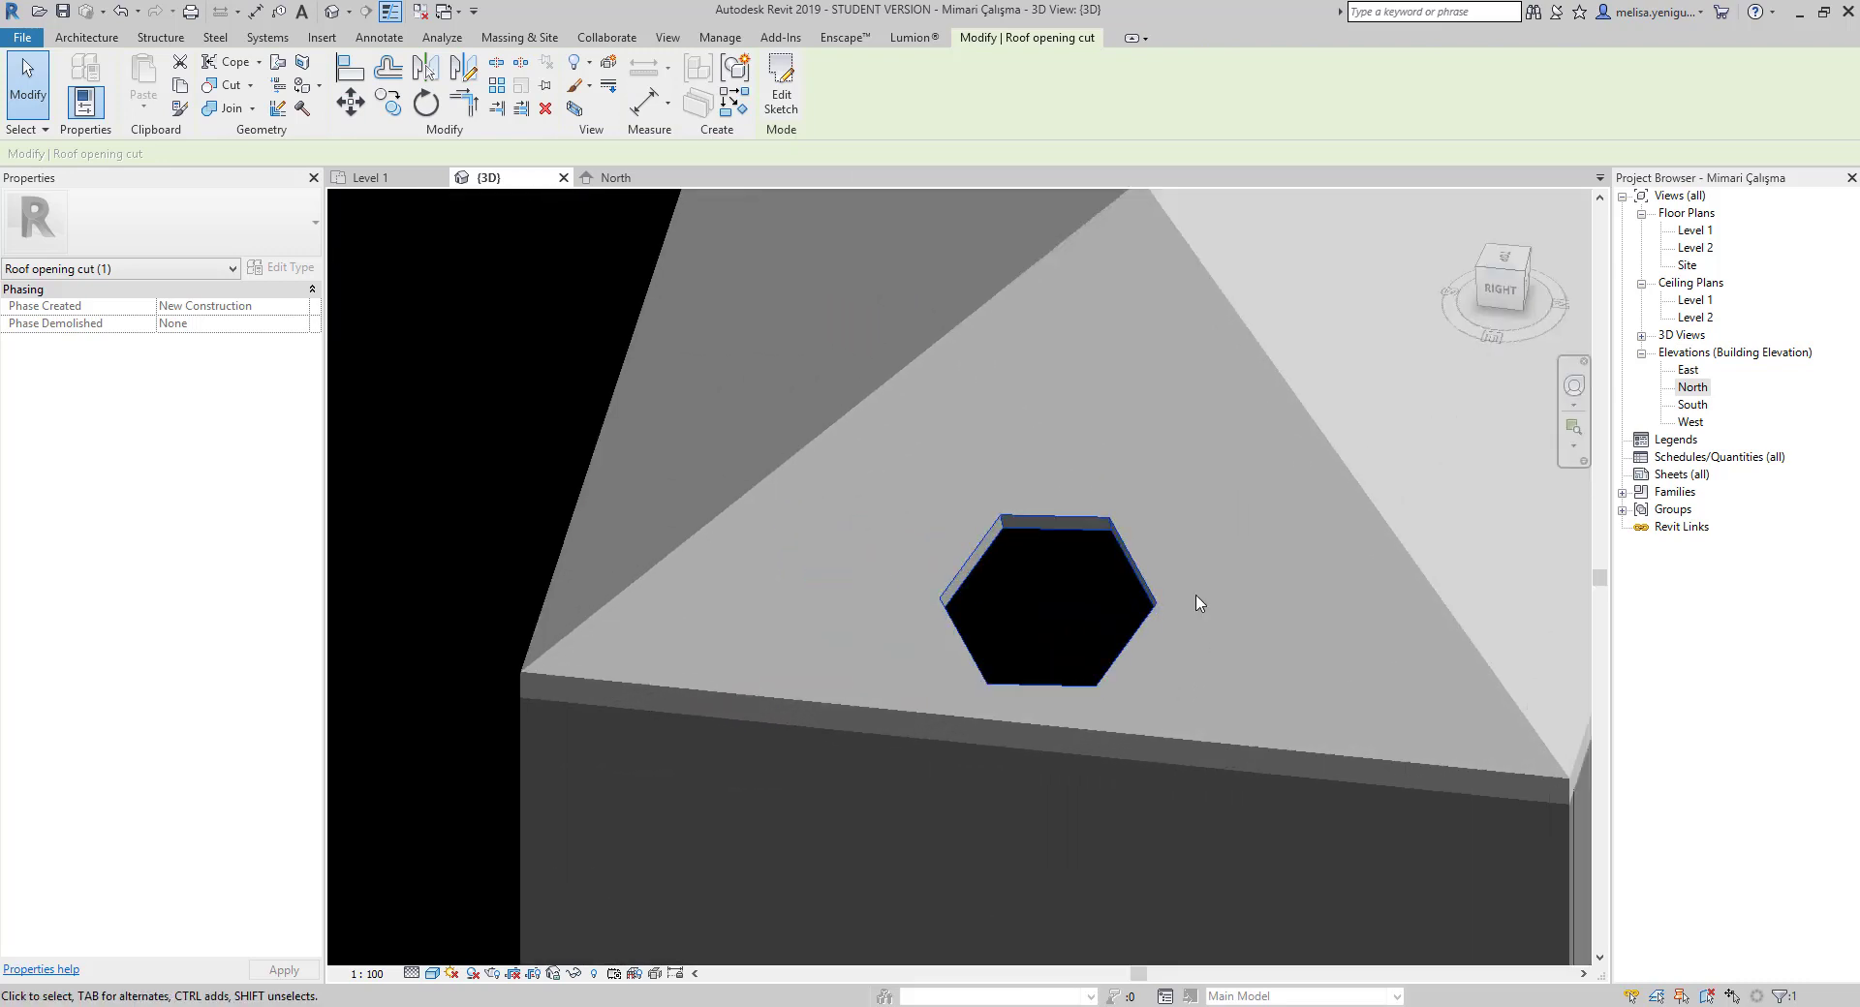
{"action": "scroll", "coordinate": [1025, 655], "scroll_direction": "down", "scroll_amount": 5}
{"action": "mouse_move", "coordinate": [997, 716]}
{"action": "middle_mouse_down", "text": "shift"}
{"action": "mouse_move", "coordinate": [1152, 686]}
{"action": "mouse_move", "coordinate": [1275, 694]}
{"action": "middle_mouse_up", "text": "shift"}
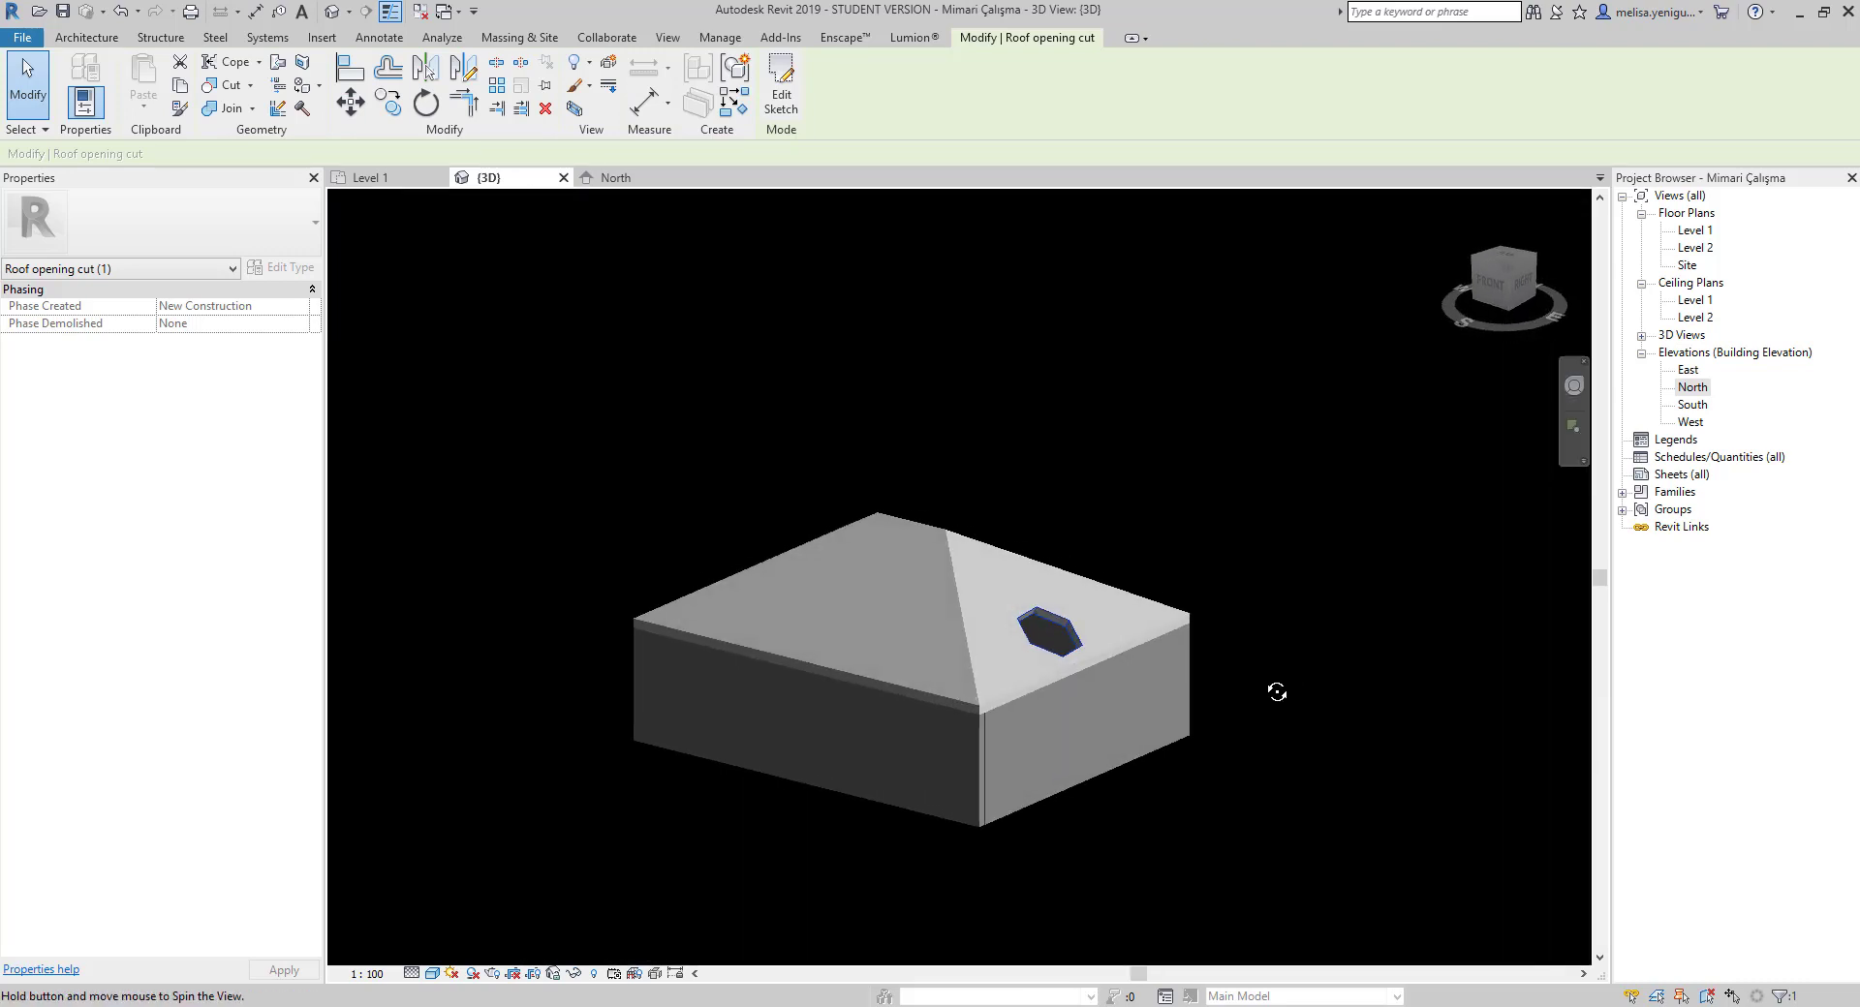
{"action": "scroll", "coordinate": [1382, 655], "scroll_direction": "down", "scroll_amount": 3}
{"action": "mouse_move", "coordinate": [1382, 655]}
{"action": "middle_mouse_down", "text": "shift"}
{"action": "mouse_move", "coordinate": [739, 610]}
{"action": "mouse_move", "coordinate": [793, 567]}
{"action": "mouse_move", "coordinate": [1109, 686]}
{"action": "middle_mouse_up", "text": "shift"}
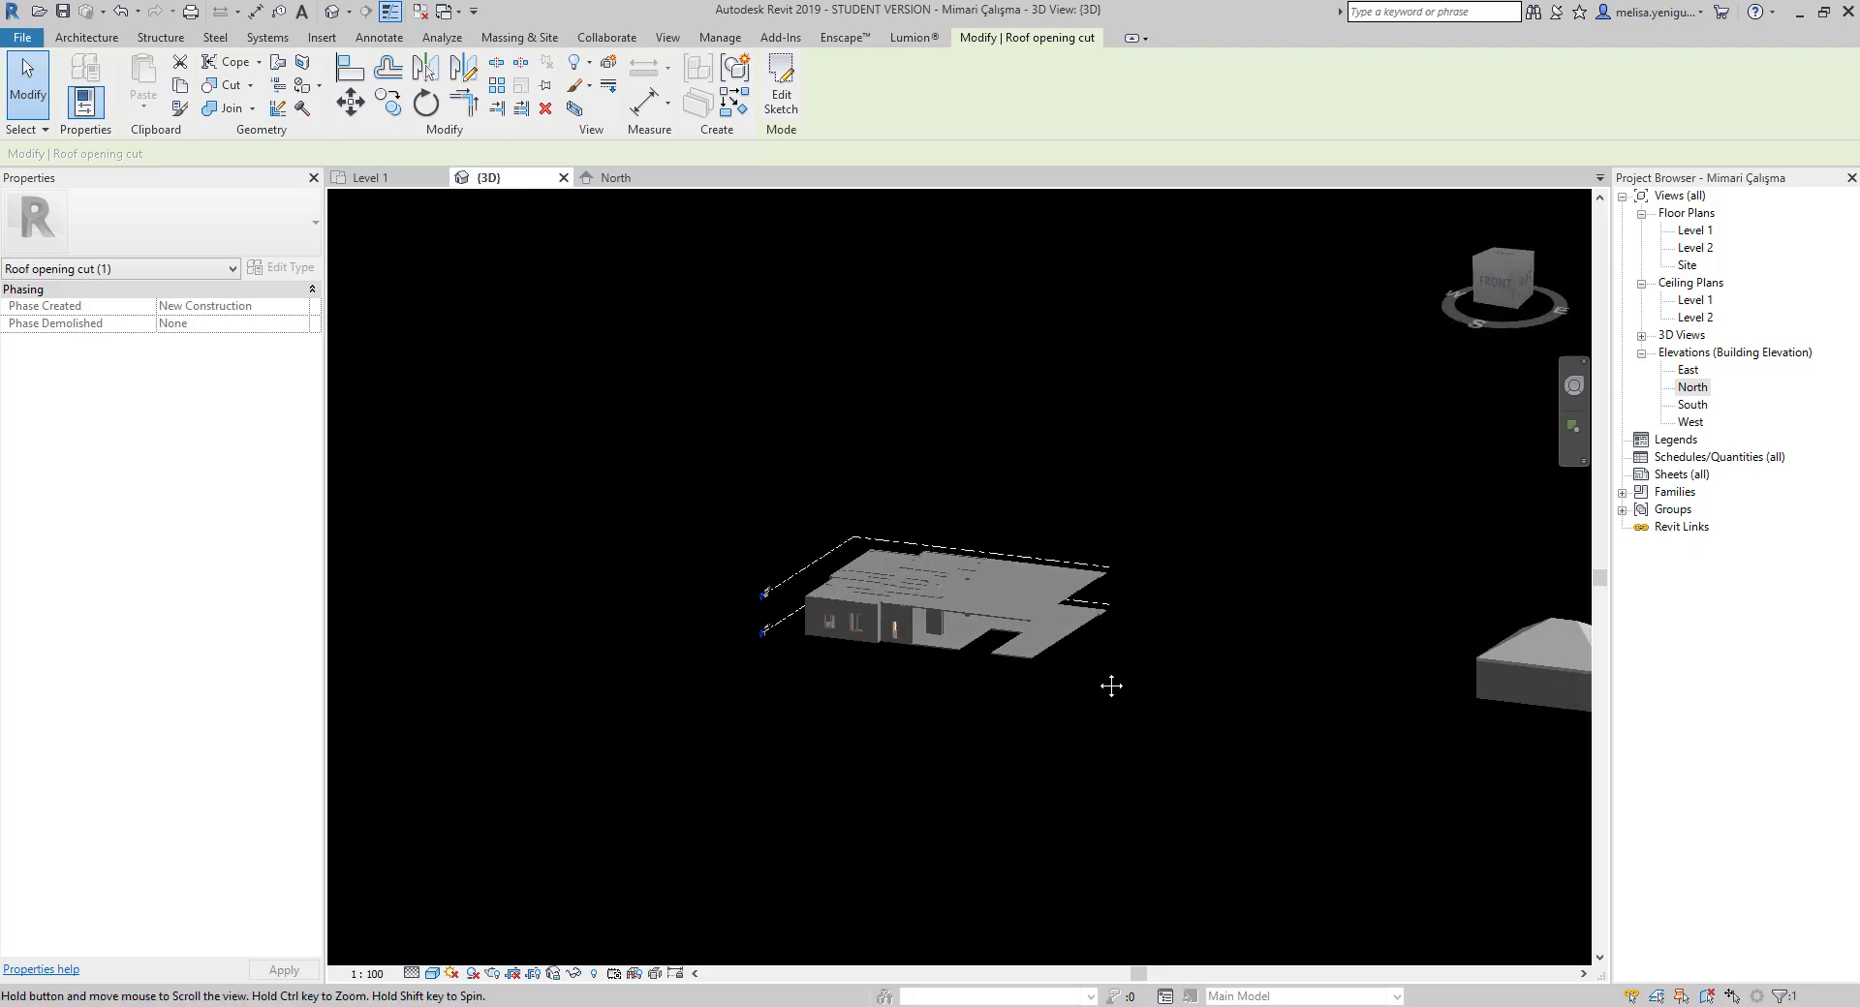
{"action": "scroll", "coordinate": [893, 621], "scroll_direction": "up", "scroll_amount": 4}
{"action": "scroll", "coordinate": [893, 622], "scroll_direction": "up", "scroll_amount": 2}
{"action": "scroll", "coordinate": [887, 581], "scroll_direction": "down", "scroll_amount": 3}
Switch to the Level 1 floor plan and zoom in on the stair area
{"action": "key", "text": "ctrl+Tab"}
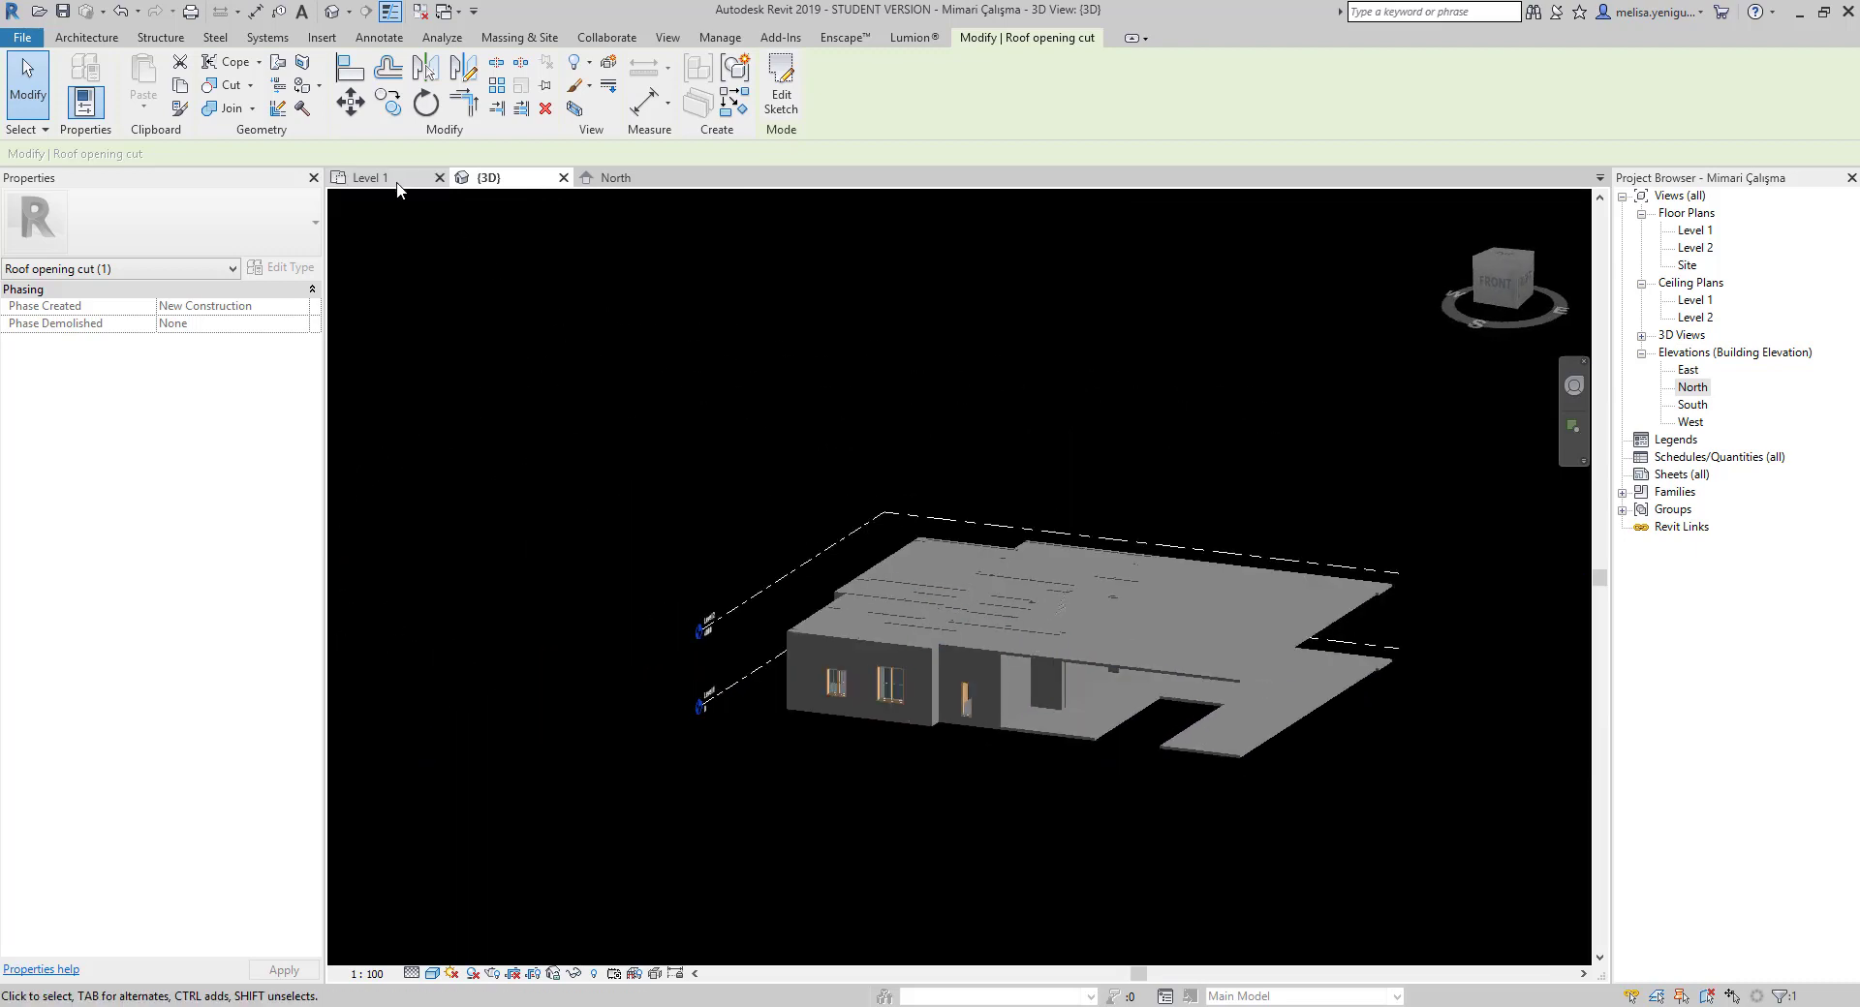
{"action": "middle_click_drag", "start_coordinate": [1112, 699], "coordinate": [1337, 755]}
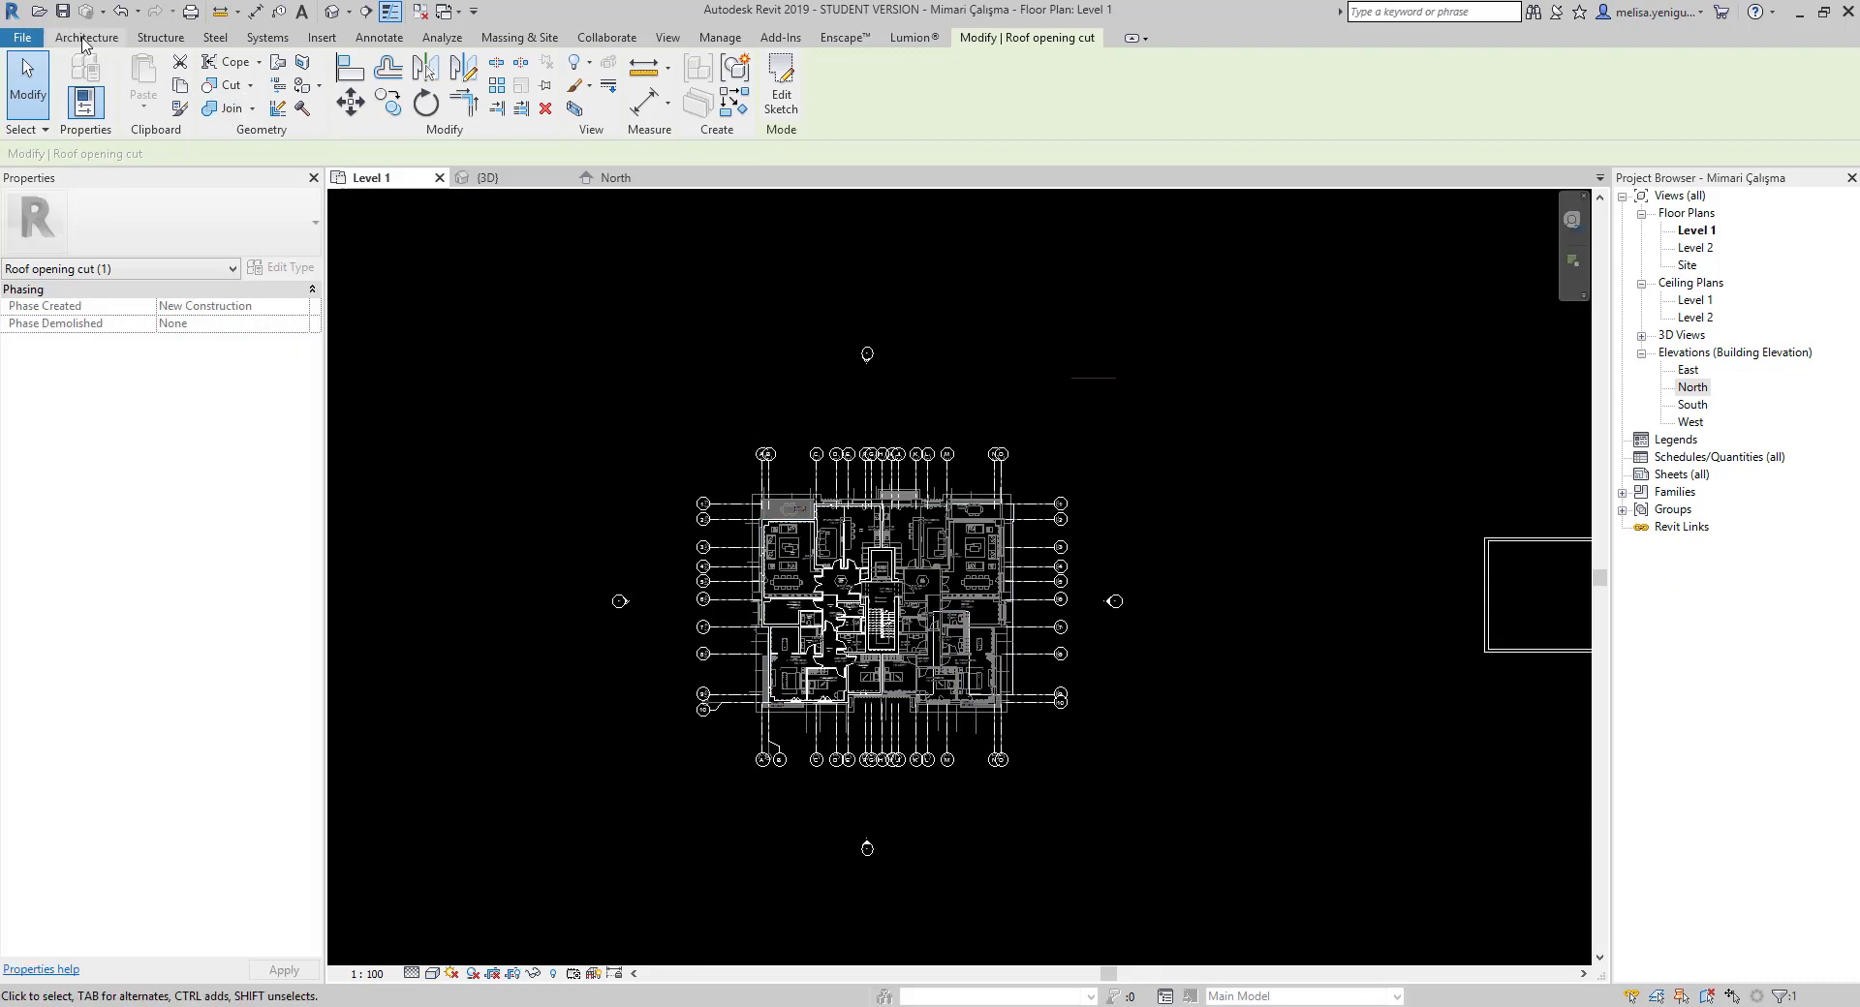
{"action": "left_click", "coordinate": [85, 38]}
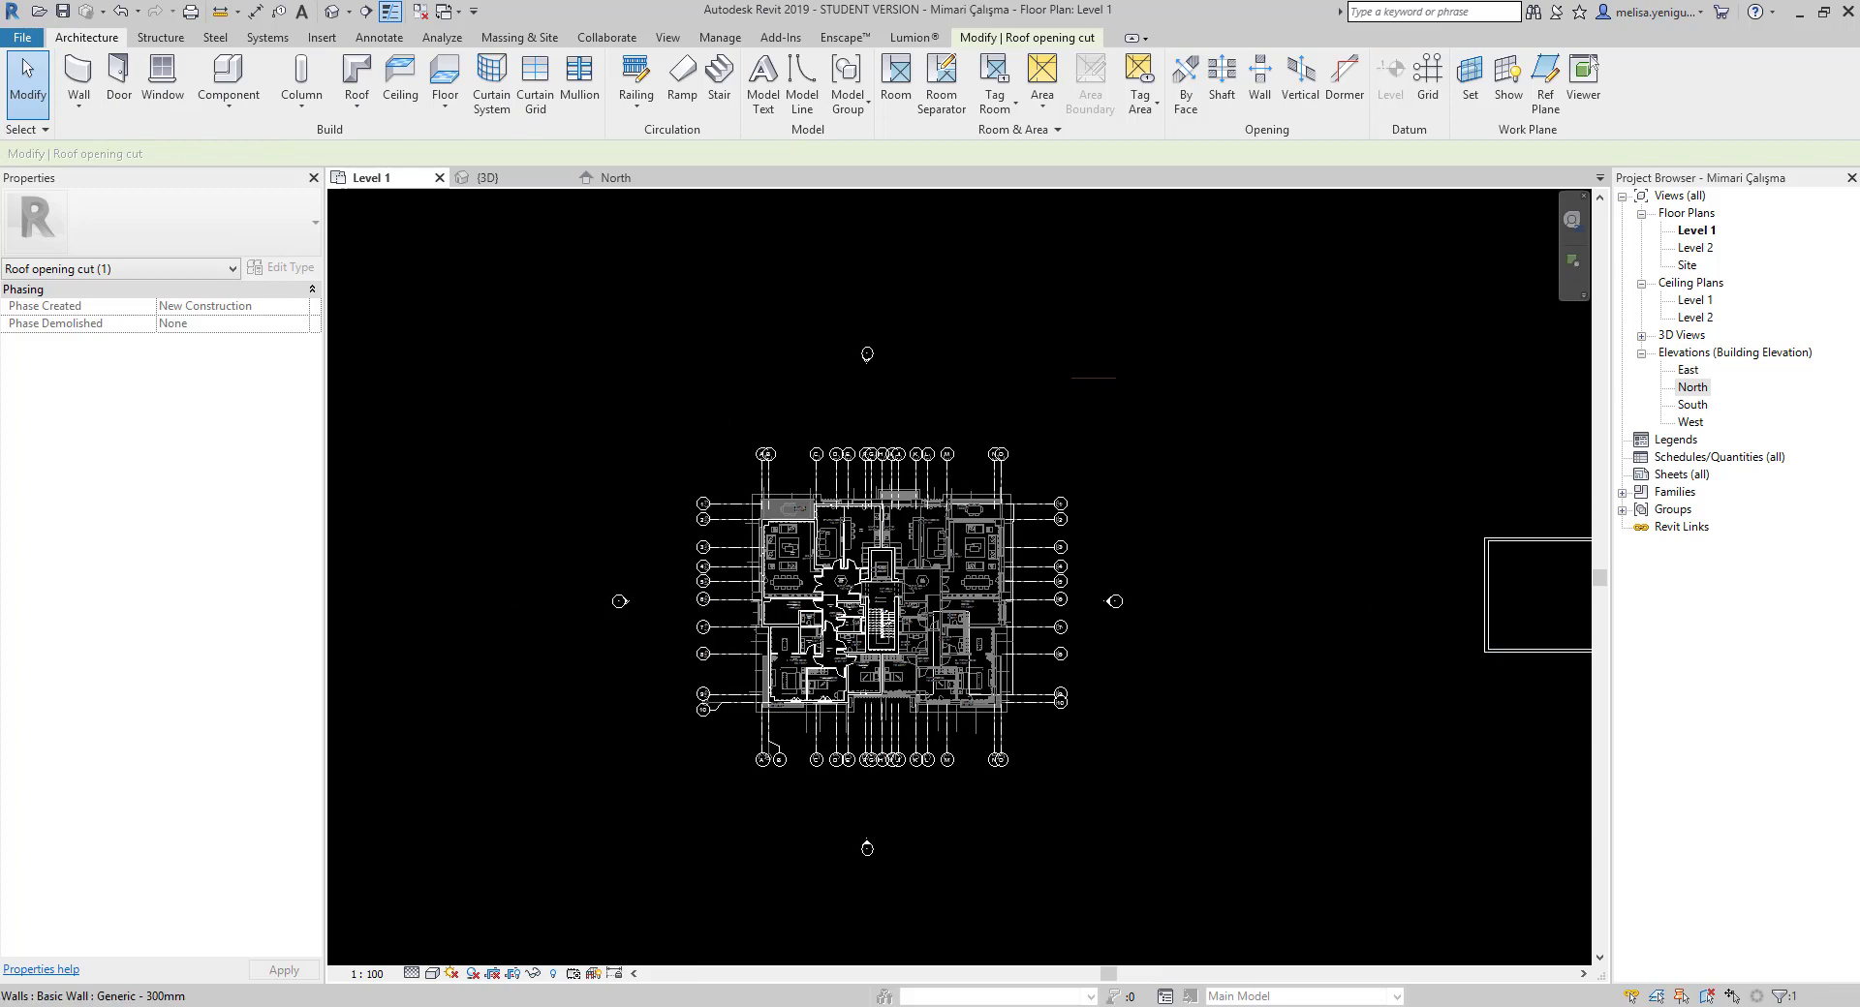
{"action": "middle_click_drag", "start_coordinate": [1040, 391], "coordinate": [1046, 429]}
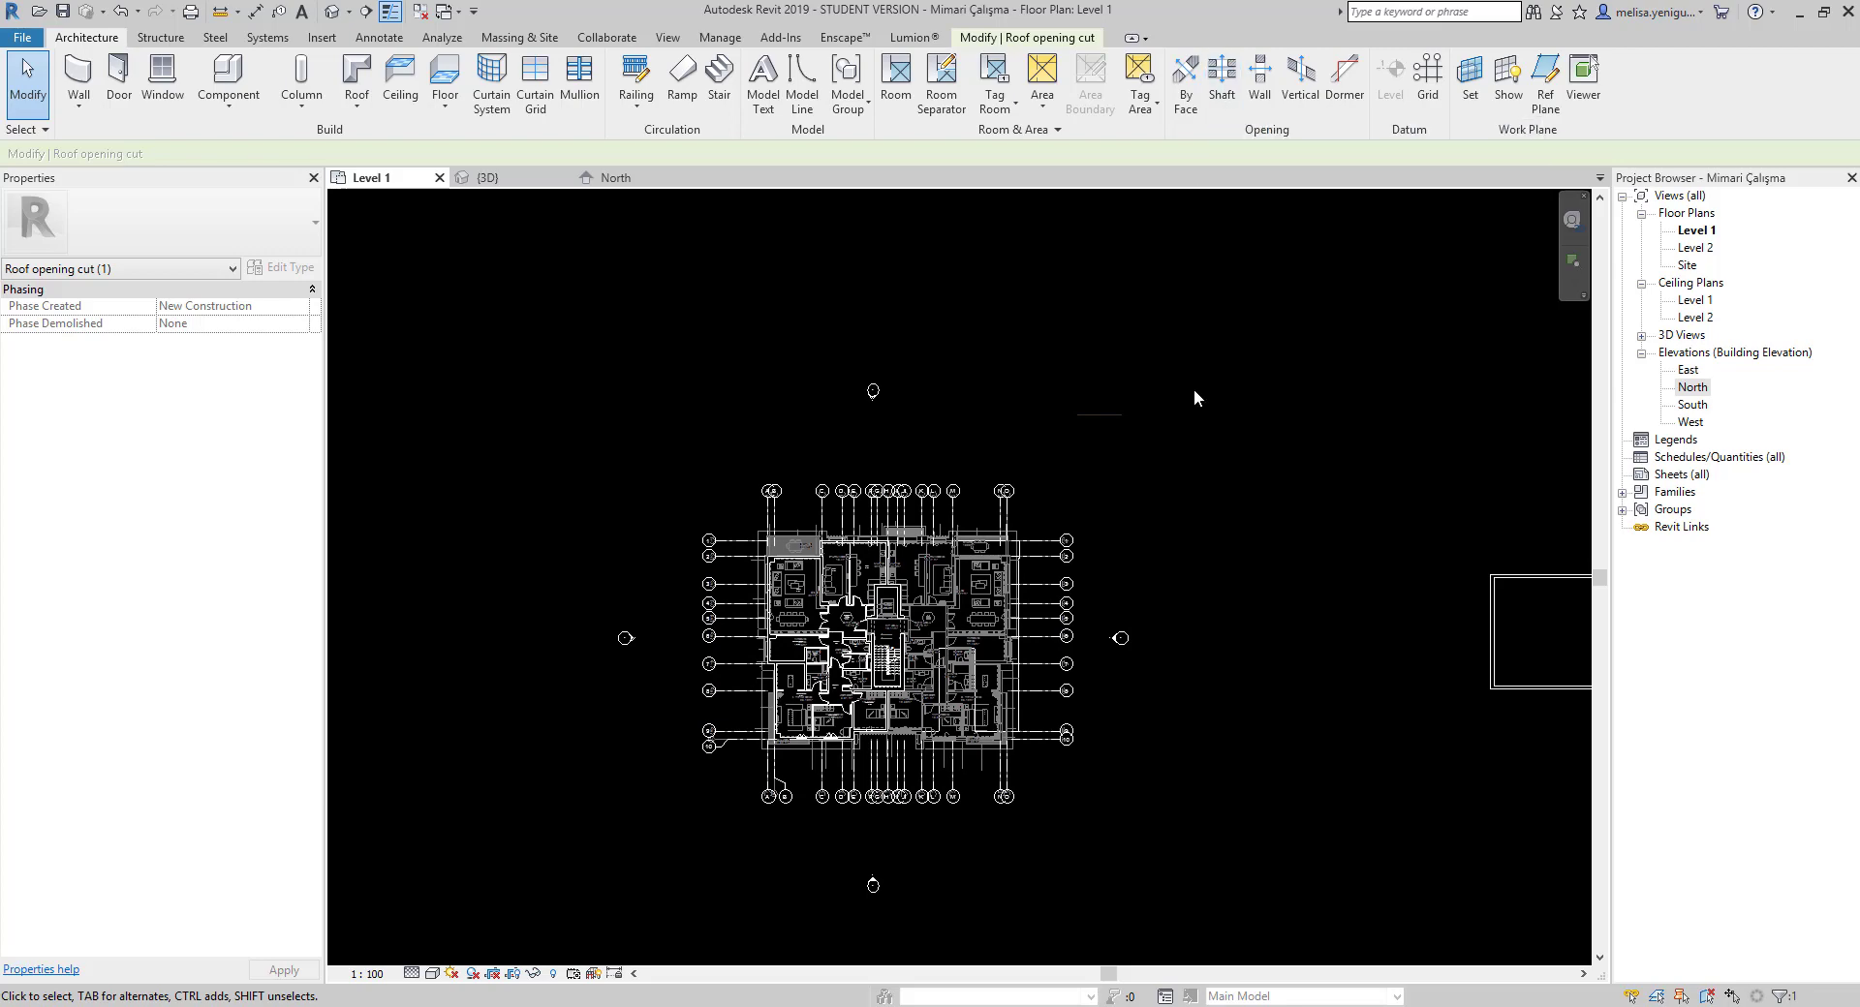
{"action": "scroll", "coordinate": [1183, 477], "scroll_direction": "up", "scroll_amount": 1}
{"action": "scroll", "coordinate": [872, 630], "scroll_direction": "up", "scroll_amount": 2}
{"action": "scroll", "coordinate": [823, 673], "scroll_direction": "up", "scroll_amount": 3}
{"action": "scroll", "coordinate": [824, 673], "scroll_direction": "up", "scroll_amount": 2}
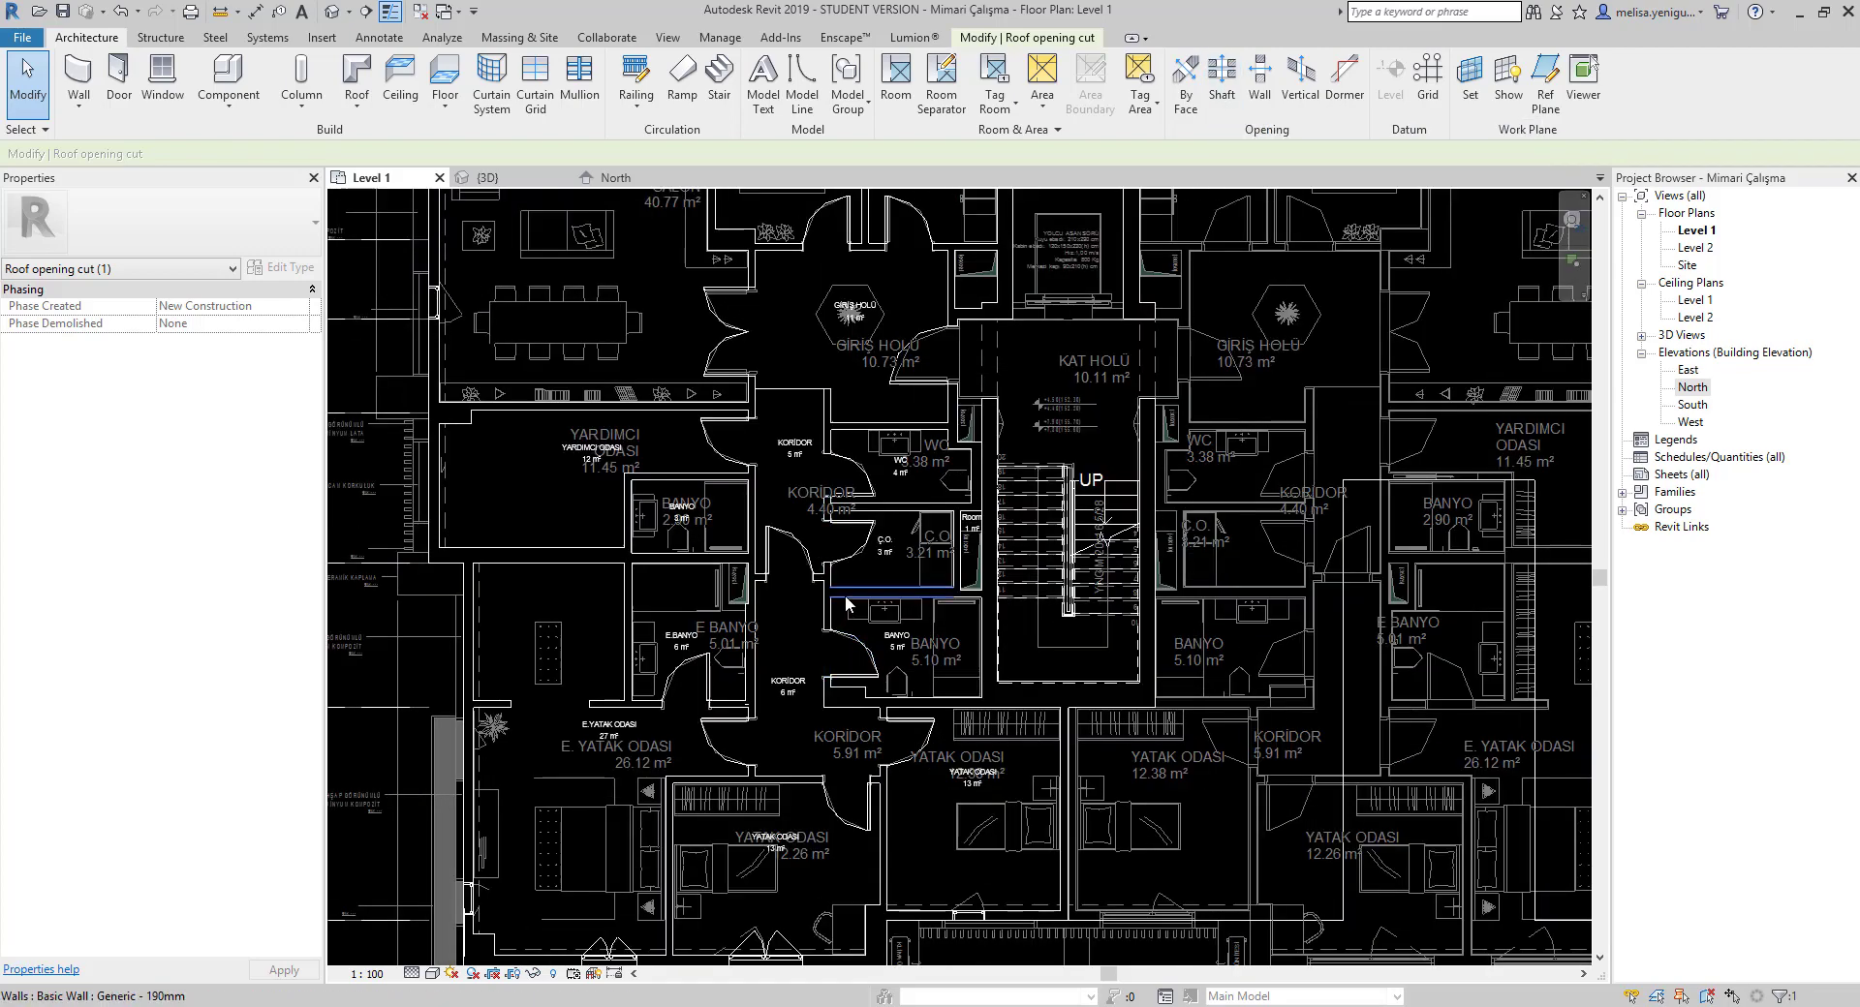
{"action": "scroll", "coordinate": [843, 593], "scroll_direction": "up", "scroll_amount": 1}
{"action": "scroll", "coordinate": [924, 566], "scroll_direction": "up", "scroll_amount": 2}
{"action": "scroll", "coordinate": [1059, 603], "scroll_direction": "up", "scroll_amount": 2}
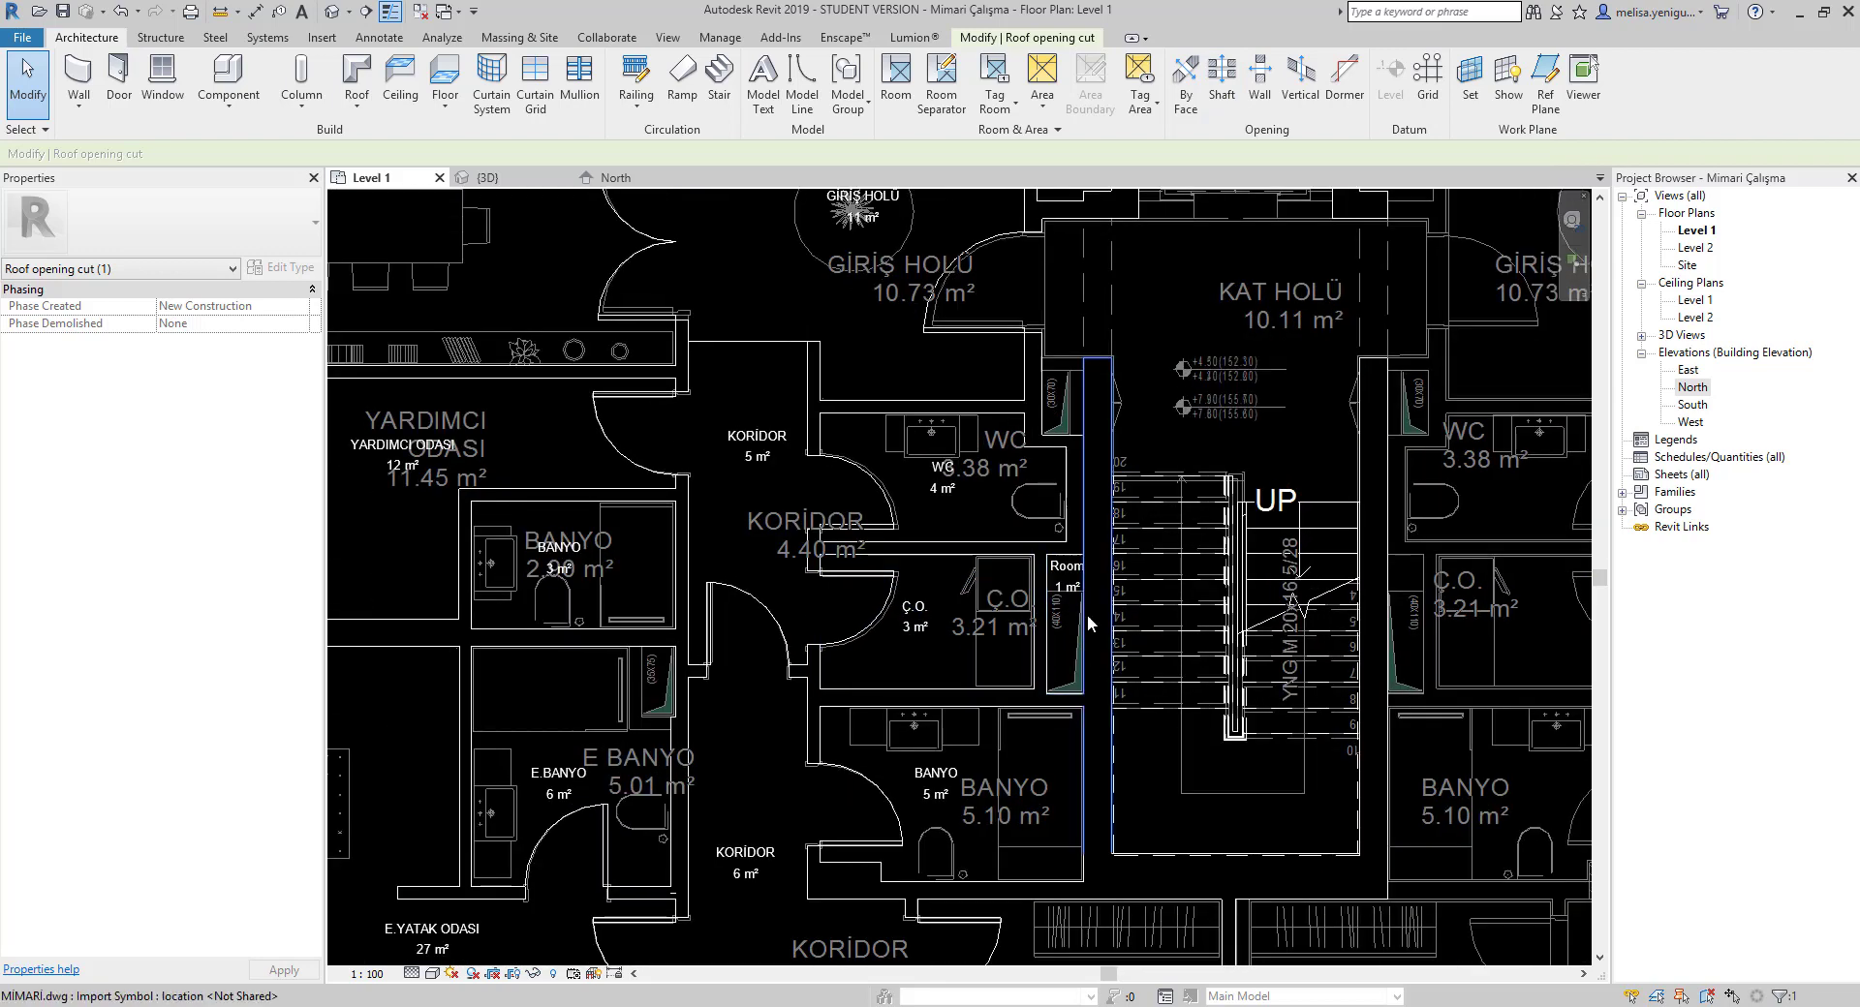
Inspect the room tag and shaft element beside the stair, then clear the selection
{"action": "left_click", "coordinate": [1065, 573]}
{"action": "key", "text": "Escape"}
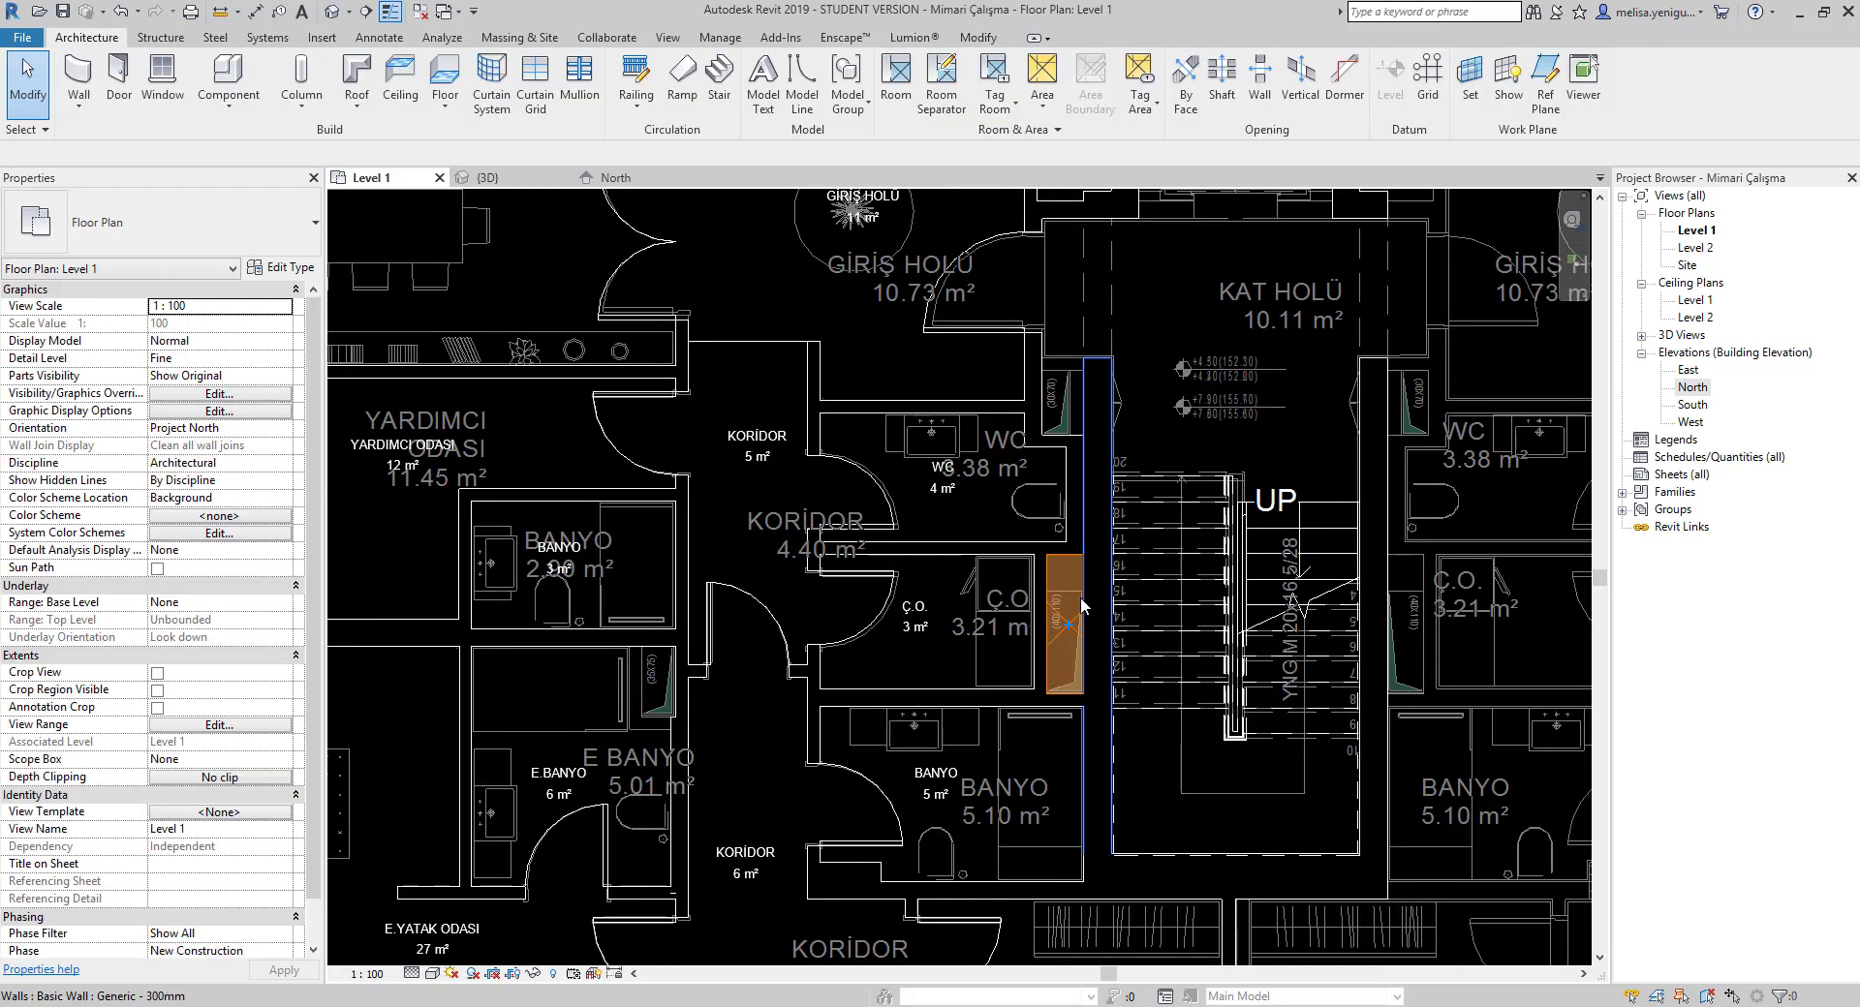
{"action": "left_click", "coordinate": [1067, 629]}
{"action": "scroll", "coordinate": [1069, 635], "scroll_direction": "up", "scroll_amount": 2}
{"action": "key", "text": "Escape"}
{"action": "scroll", "coordinate": [1096, 636], "scroll_direction": "down", "scroll_amount": 2}
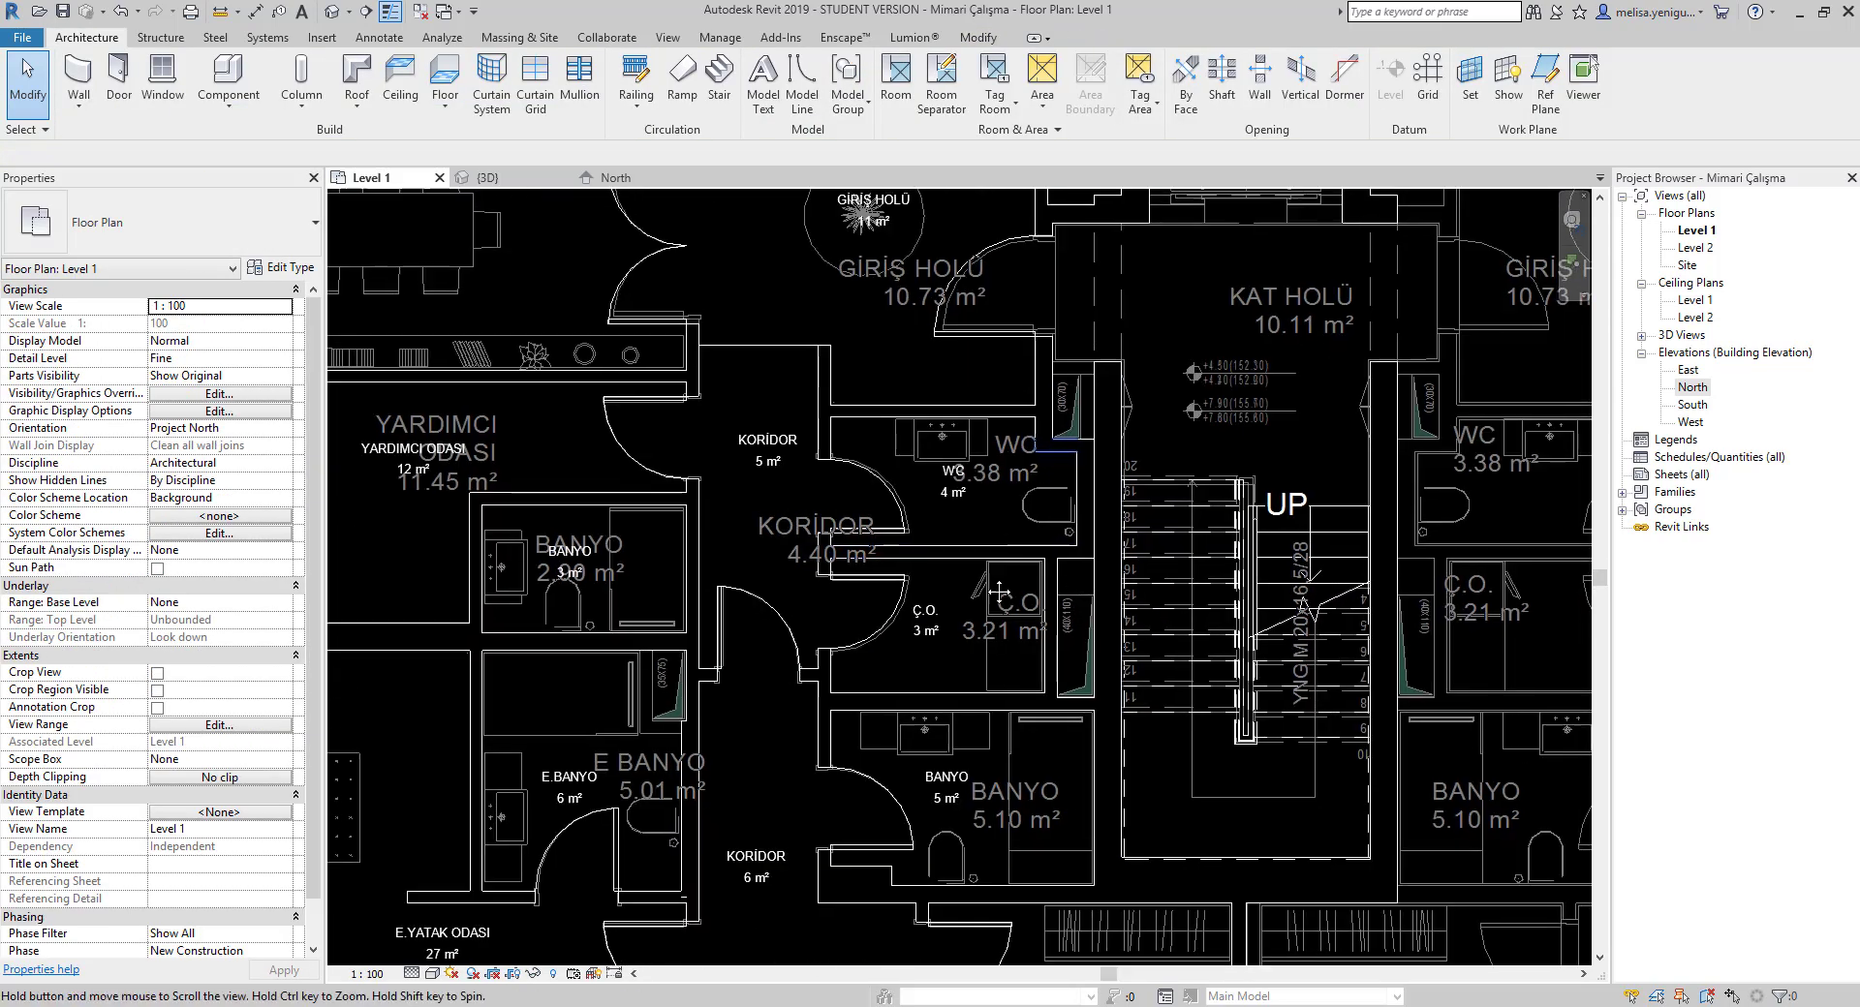
{"action": "scroll", "coordinate": [848, 544], "scroll_direction": "down", "scroll_amount": 2}
{"action": "scroll", "coordinate": [920, 581], "scroll_direction": "down", "scroll_amount": 2}
{"action": "scroll", "coordinate": [992, 613], "scroll_direction": "down", "scroll_amount": 1}
{"action": "scroll", "coordinate": [992, 612], "scroll_direction": "up", "scroll_amount": 1}
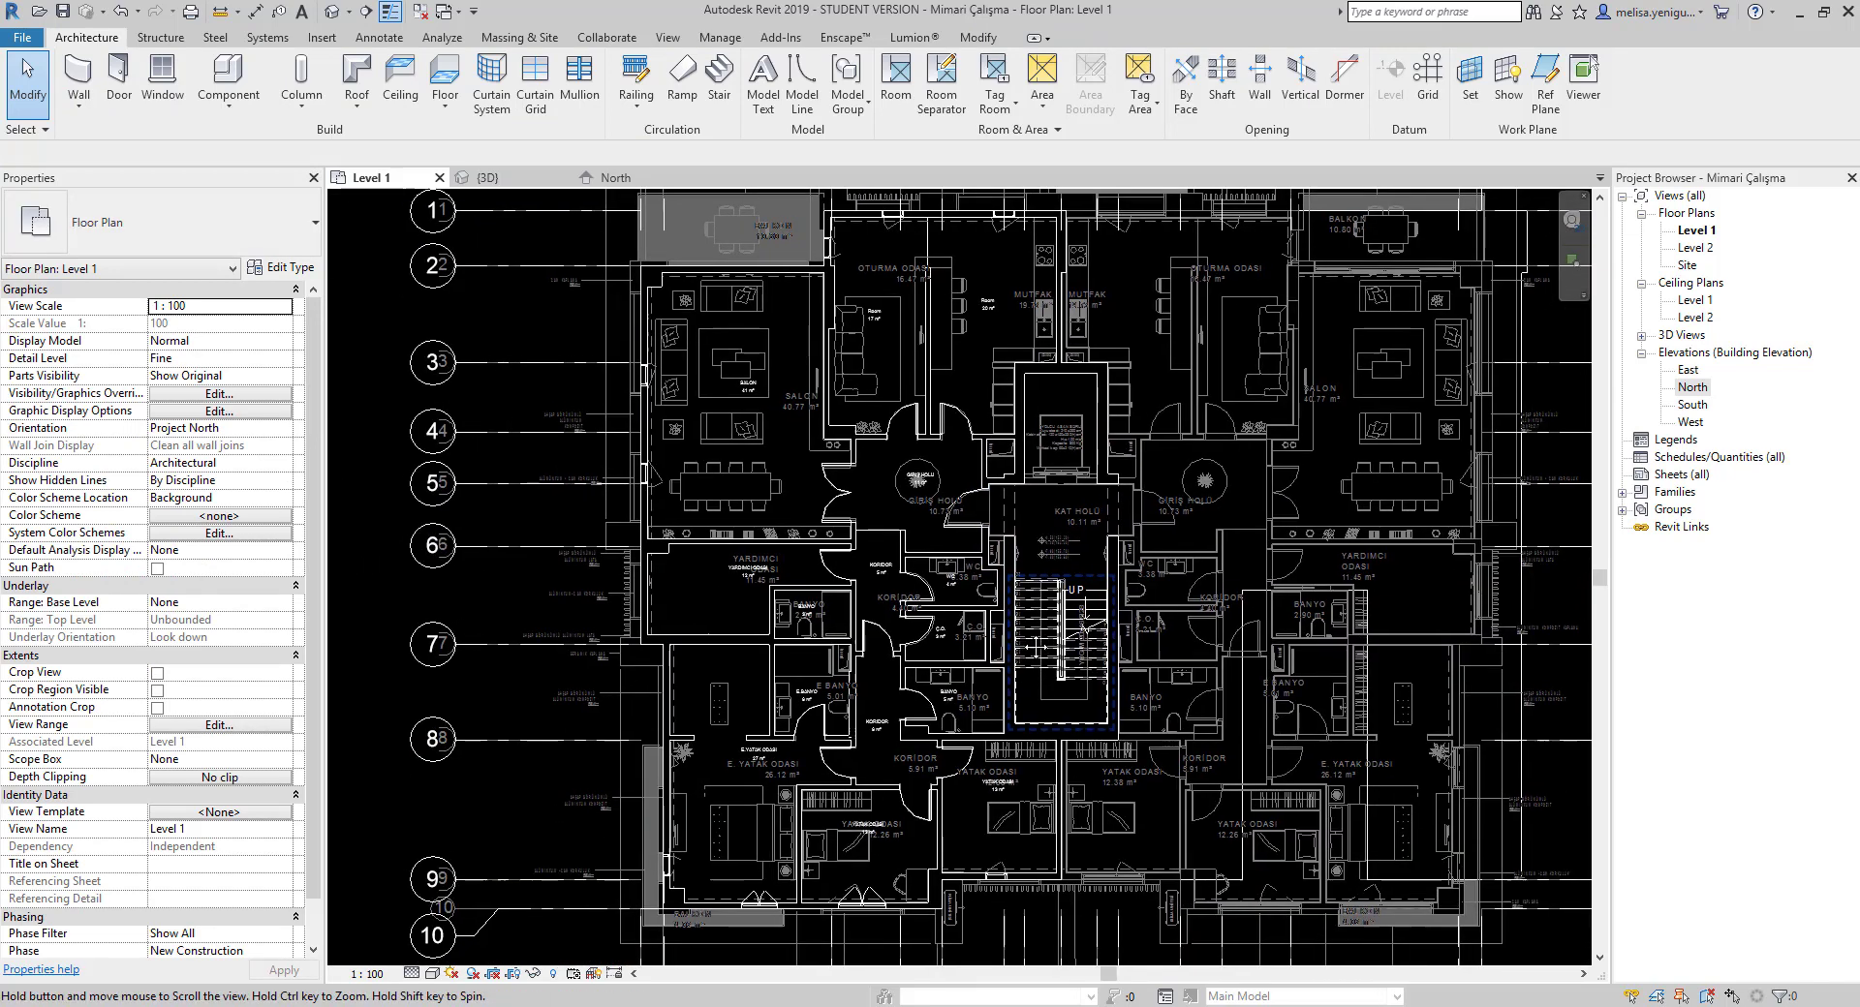
{"action": "scroll", "coordinate": [1031, 591], "scroll_direction": "down", "scroll_amount": 1}
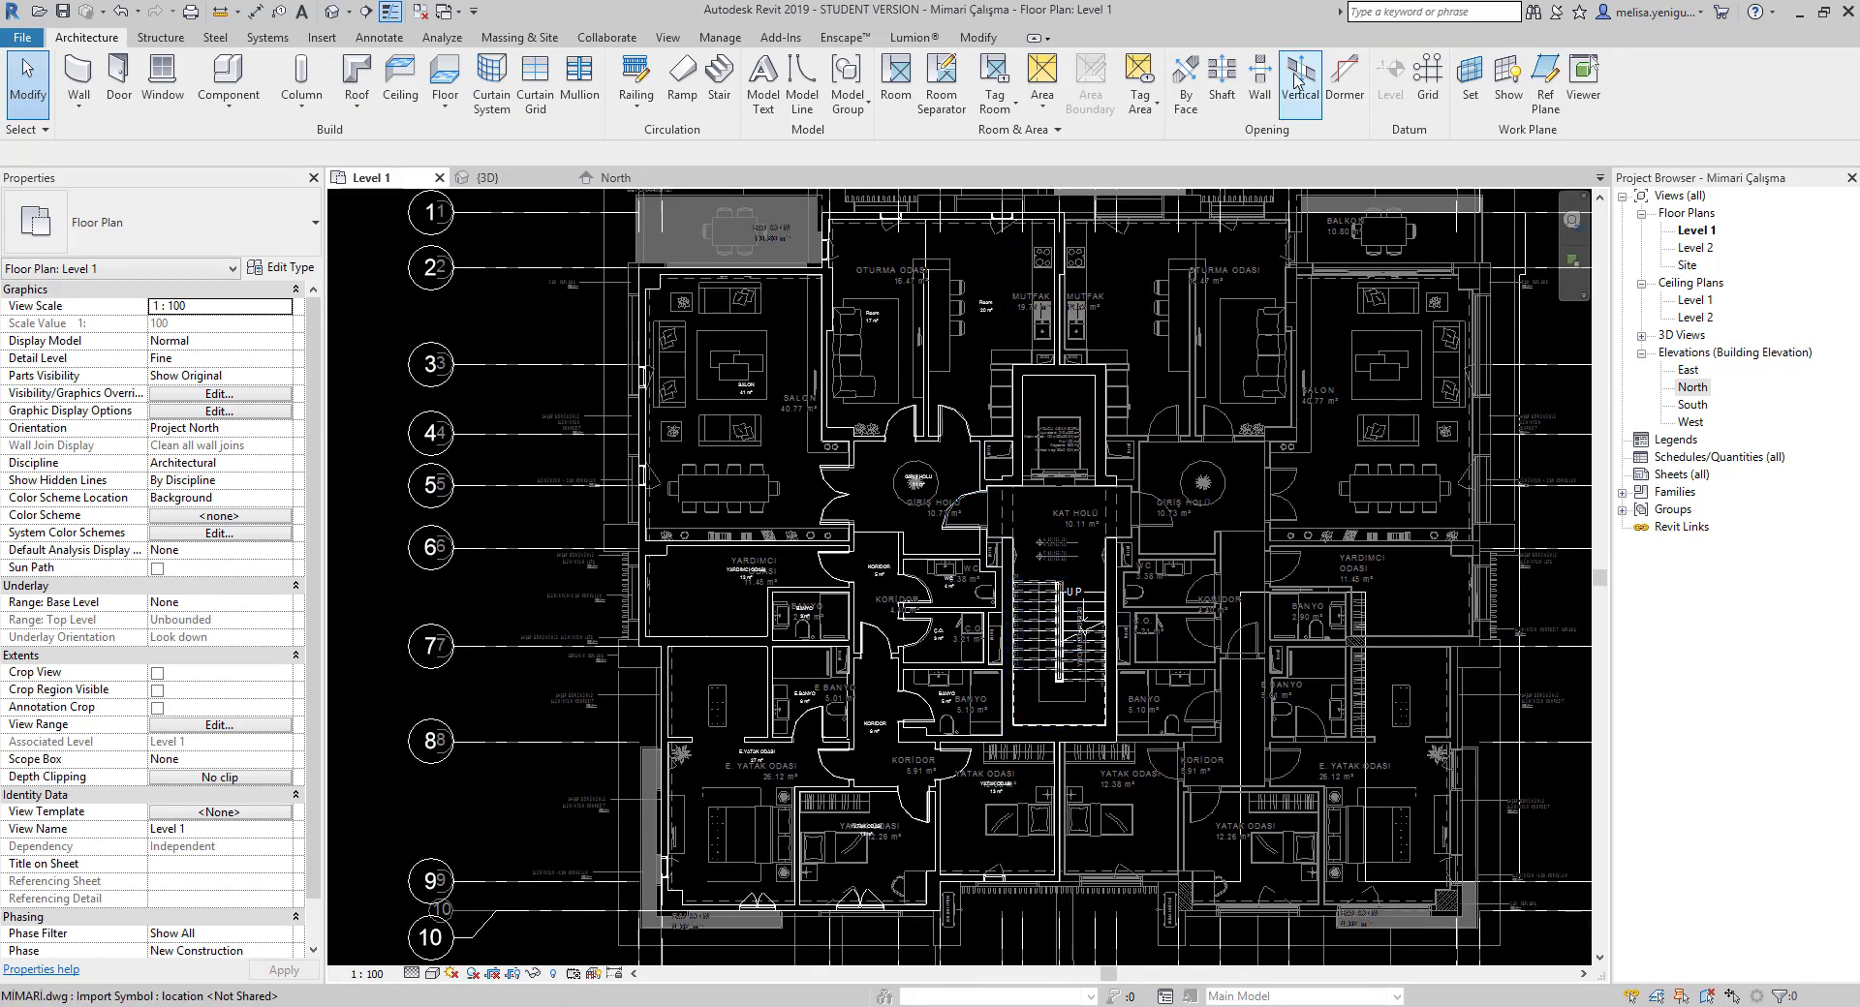
Start a shaft opening using the Rectangle sketch mode
{"action": "left_click", "coordinate": [1229, 117]}
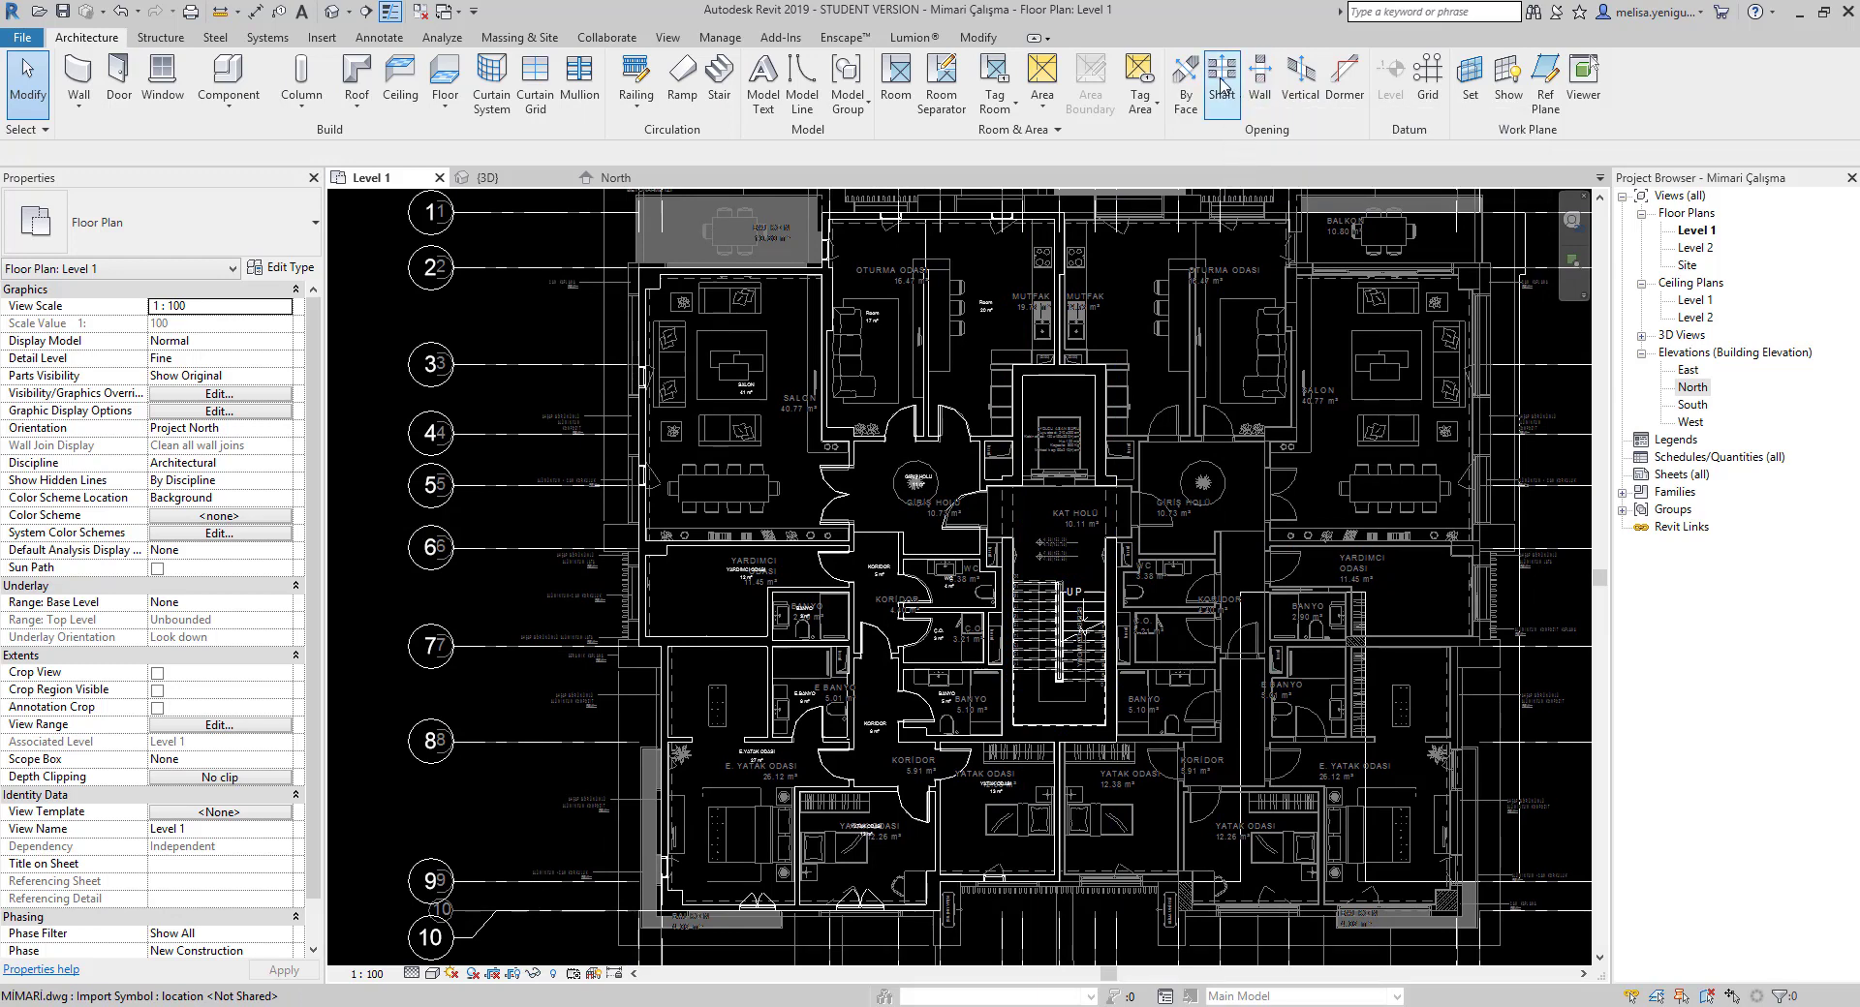
{"action": "middle_click_drag", "start_coordinate": [1029, 588], "coordinate": [1021, 522]}
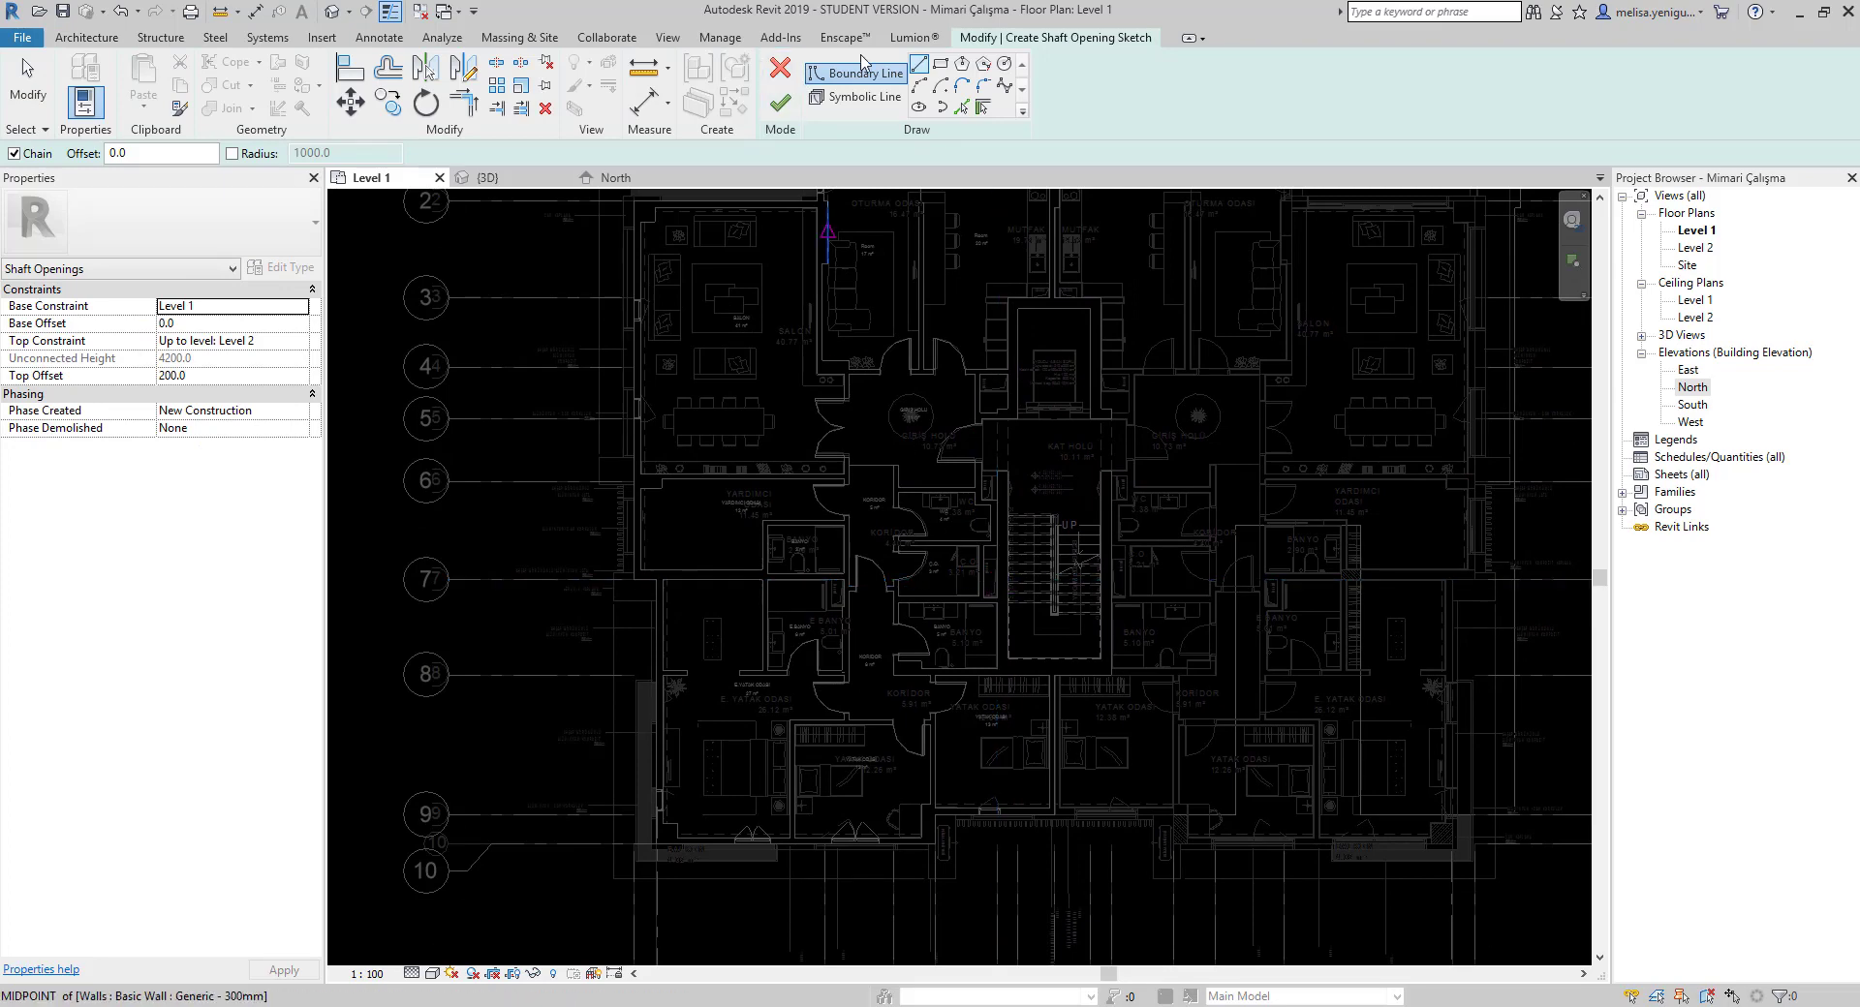
{"action": "scroll", "coordinate": [958, 581], "scroll_direction": "up", "scroll_amount": 3}
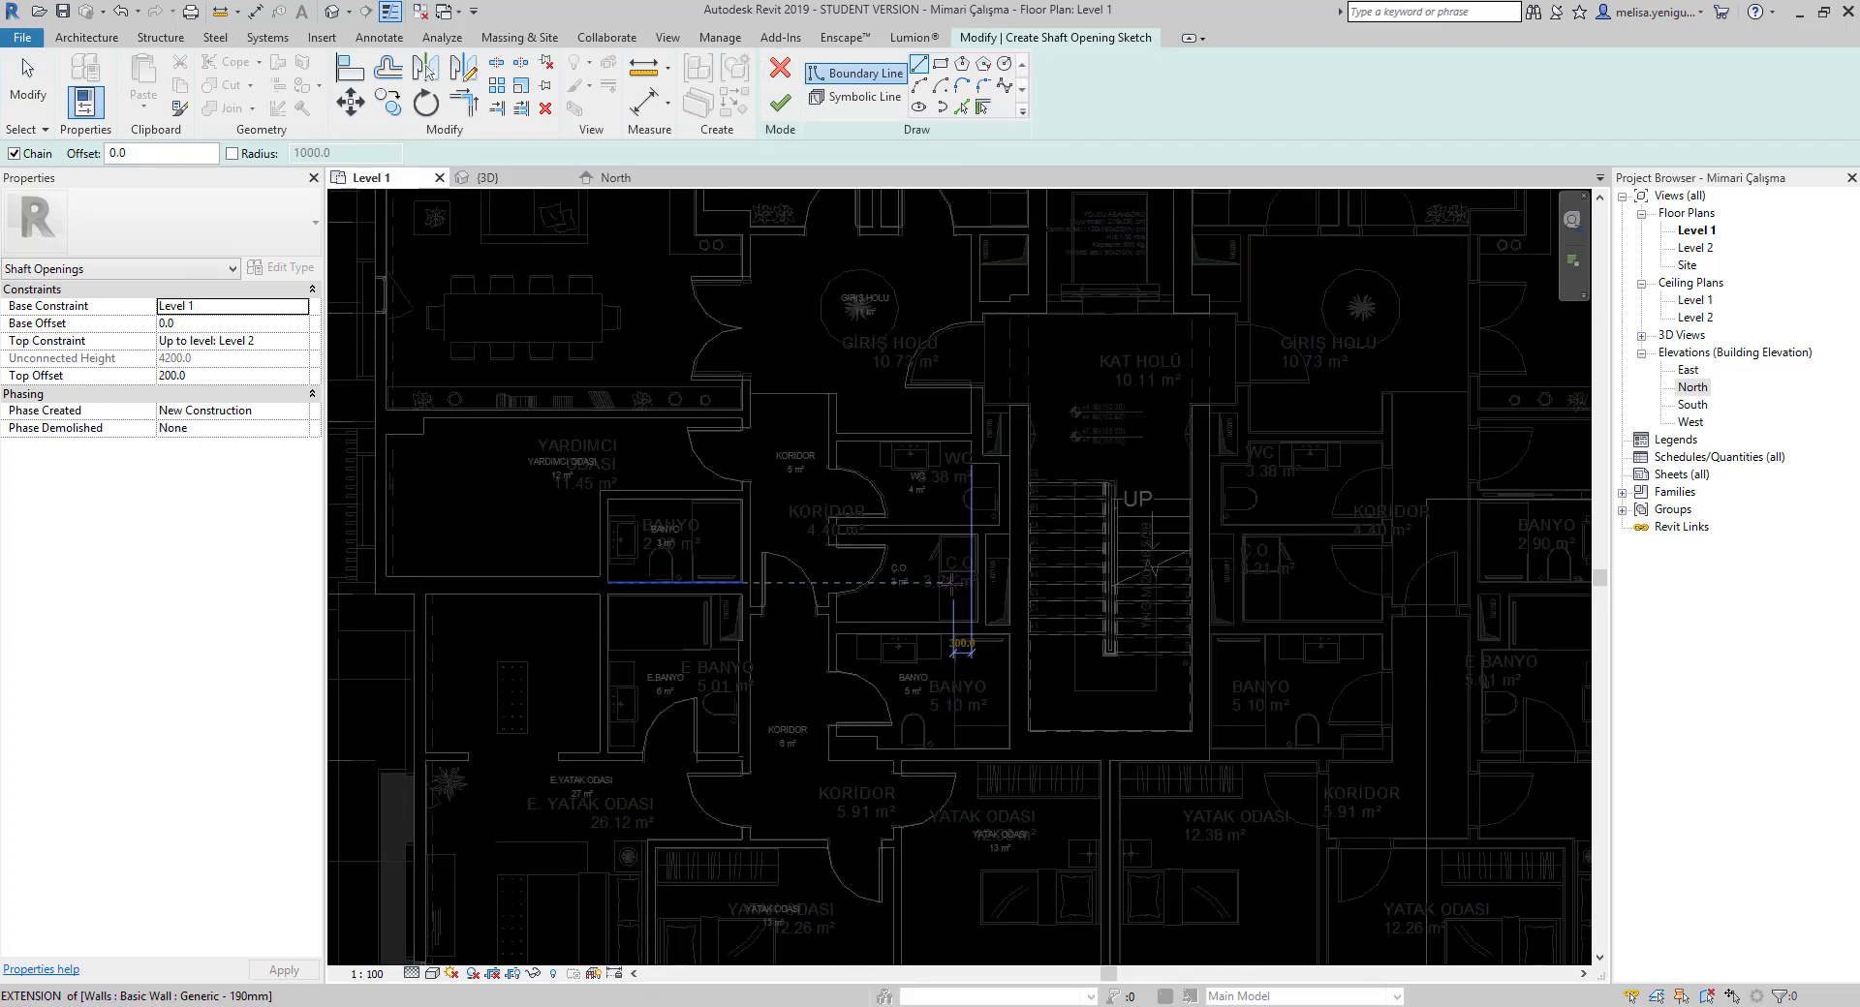
{"action": "left_click", "coordinate": [939, 64]}
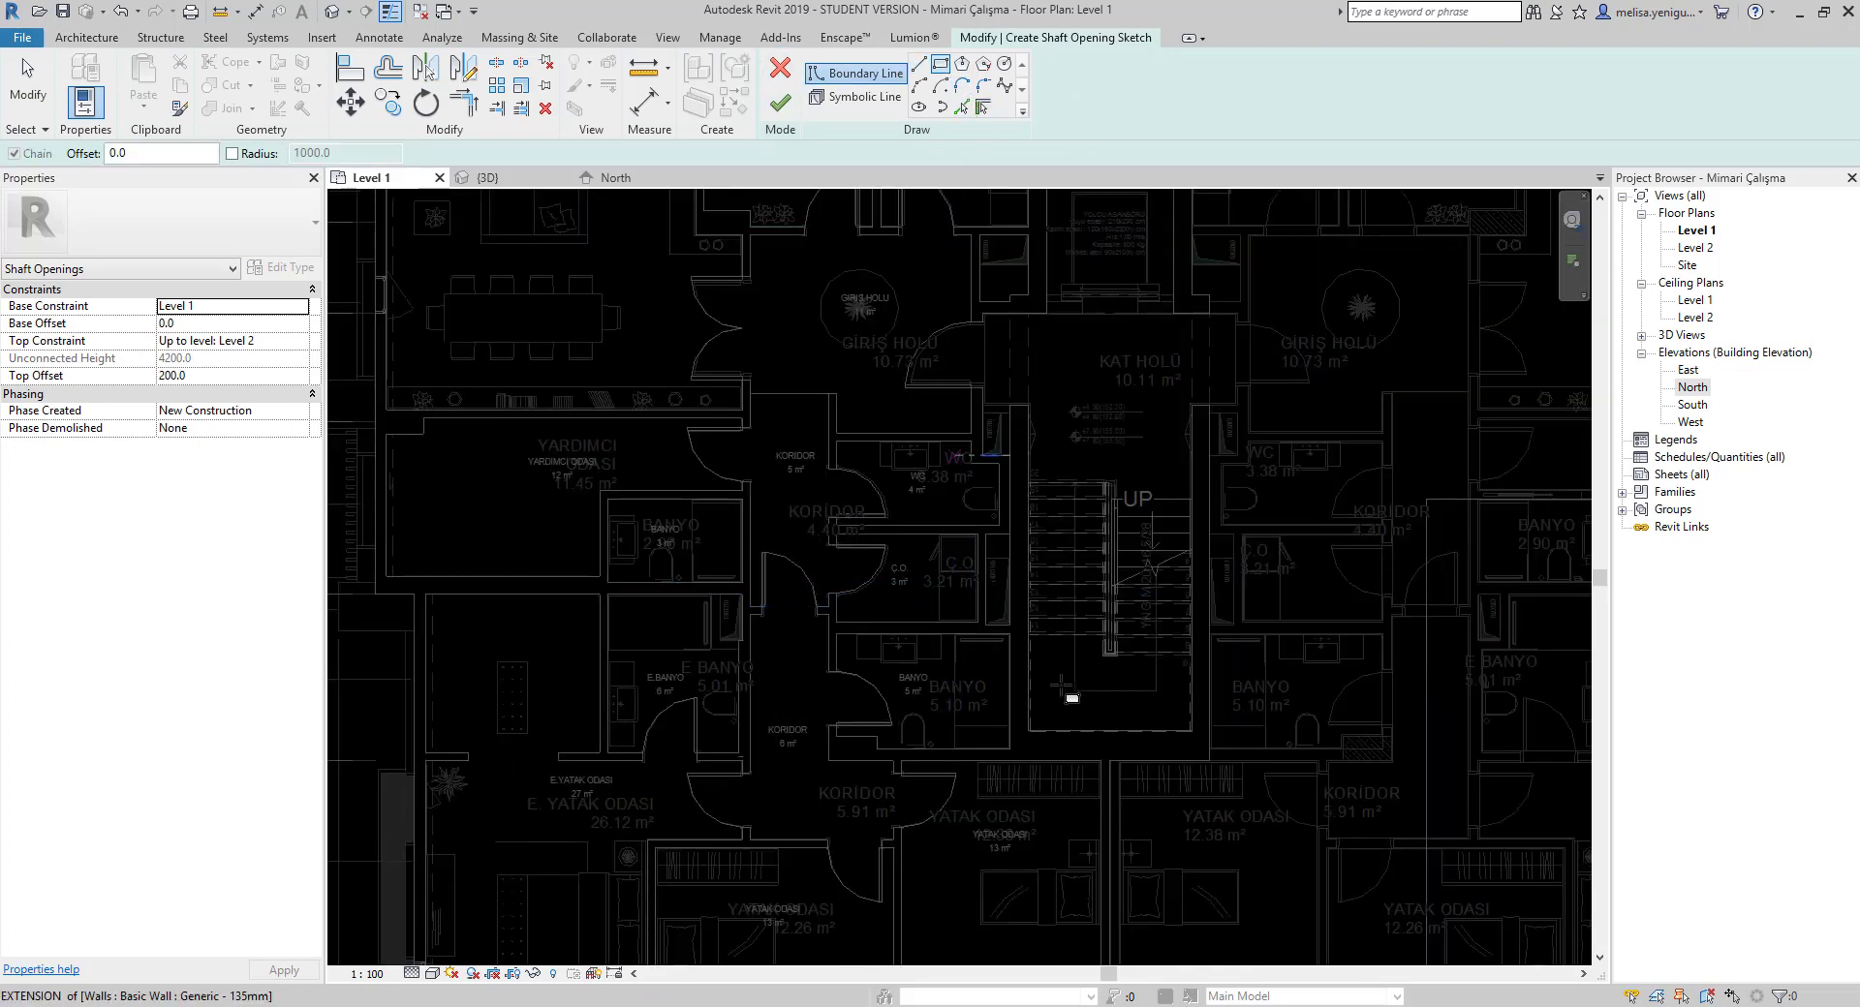
{"action": "scroll", "coordinate": [983, 581], "scroll_direction": "up", "scroll_amount": 2}
{"action": "scroll", "coordinate": [1062, 560], "scroll_direction": "up", "scroll_amount": 2}
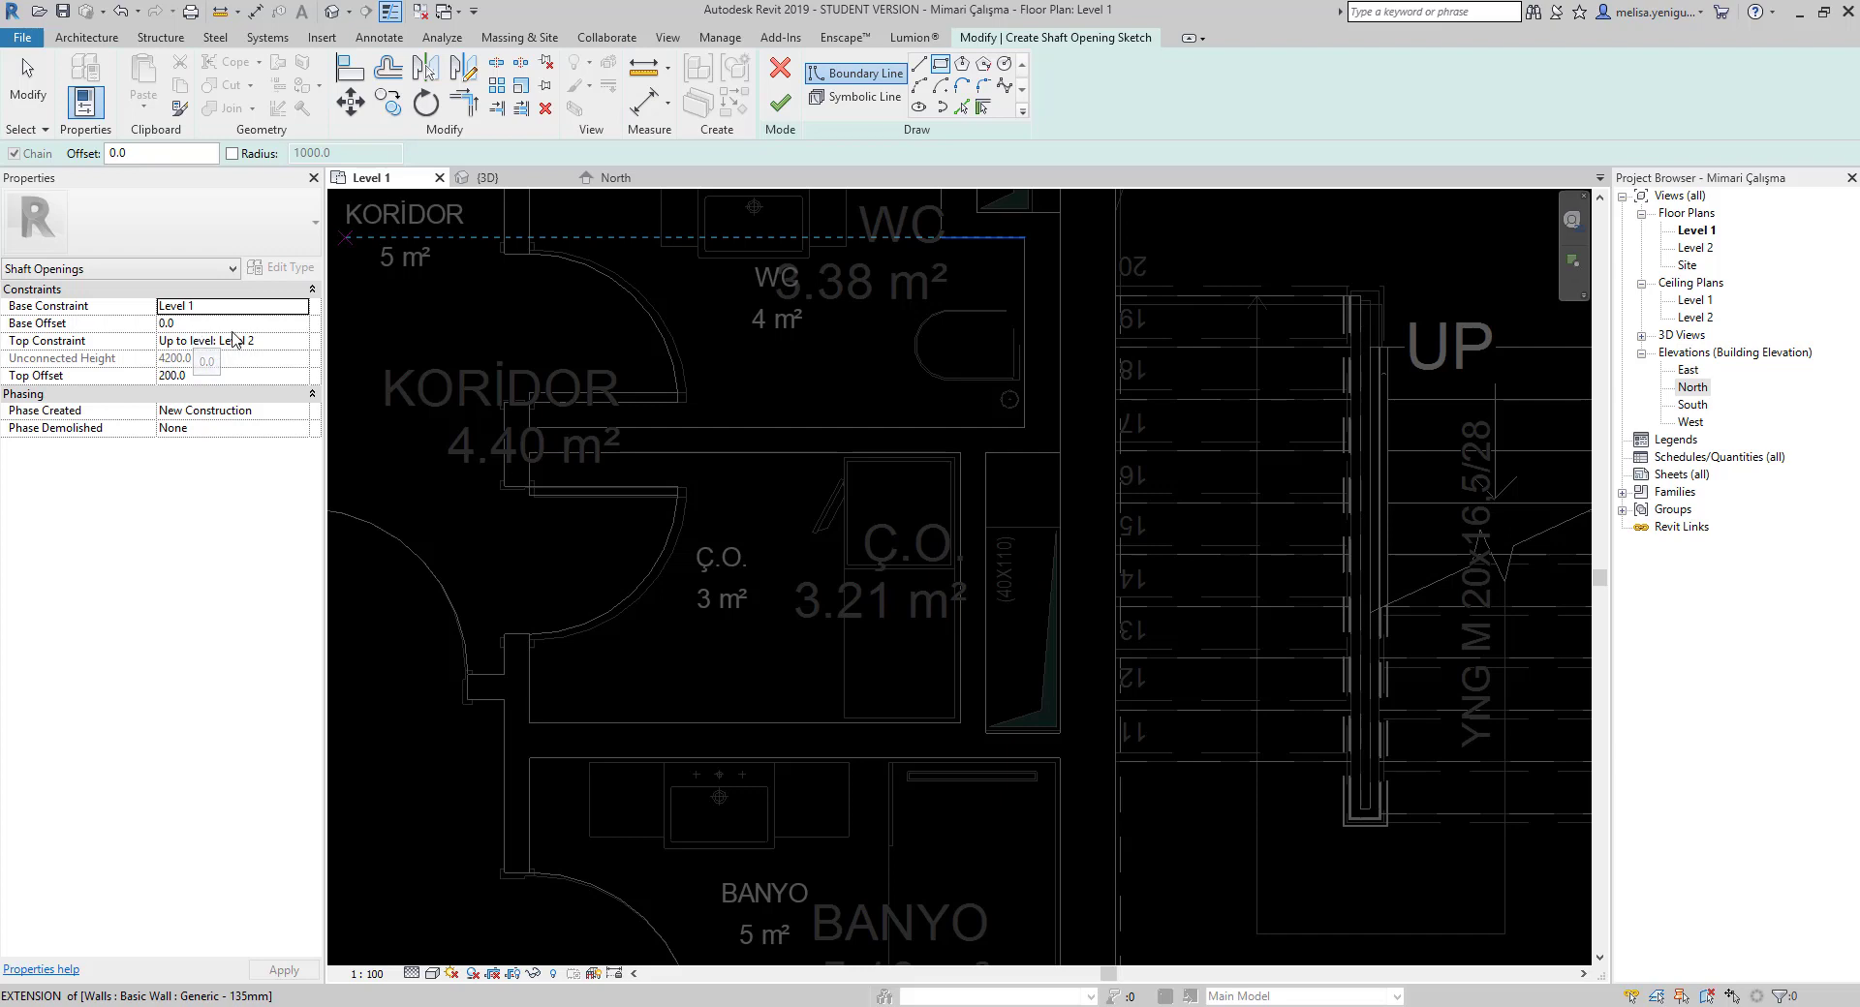
Set the shaft's Base Offset to -150 and Top Constraint to Up to level: Level 2
{"action": "key", "text": "Tab"}
{"action": "type", "text": "-"}
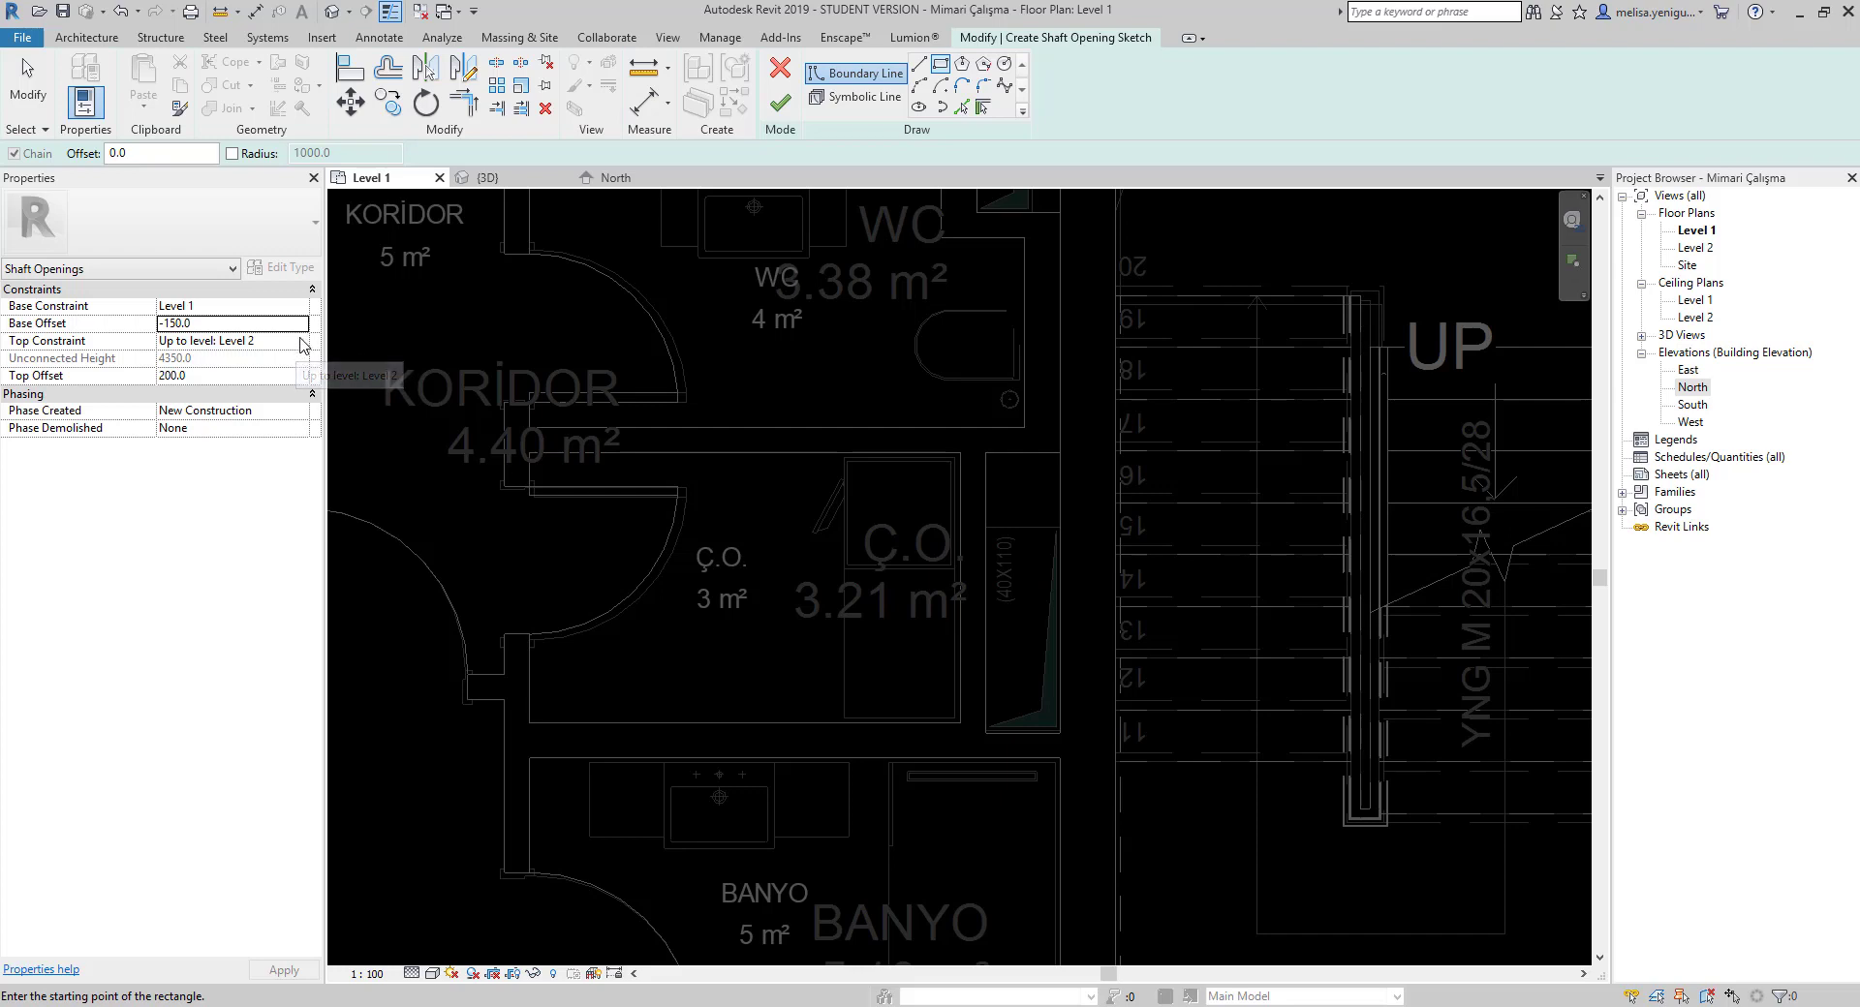
{"action": "left_click", "coordinate": [300, 341]}
{"action": "left_click", "coordinate": [194, 358]}
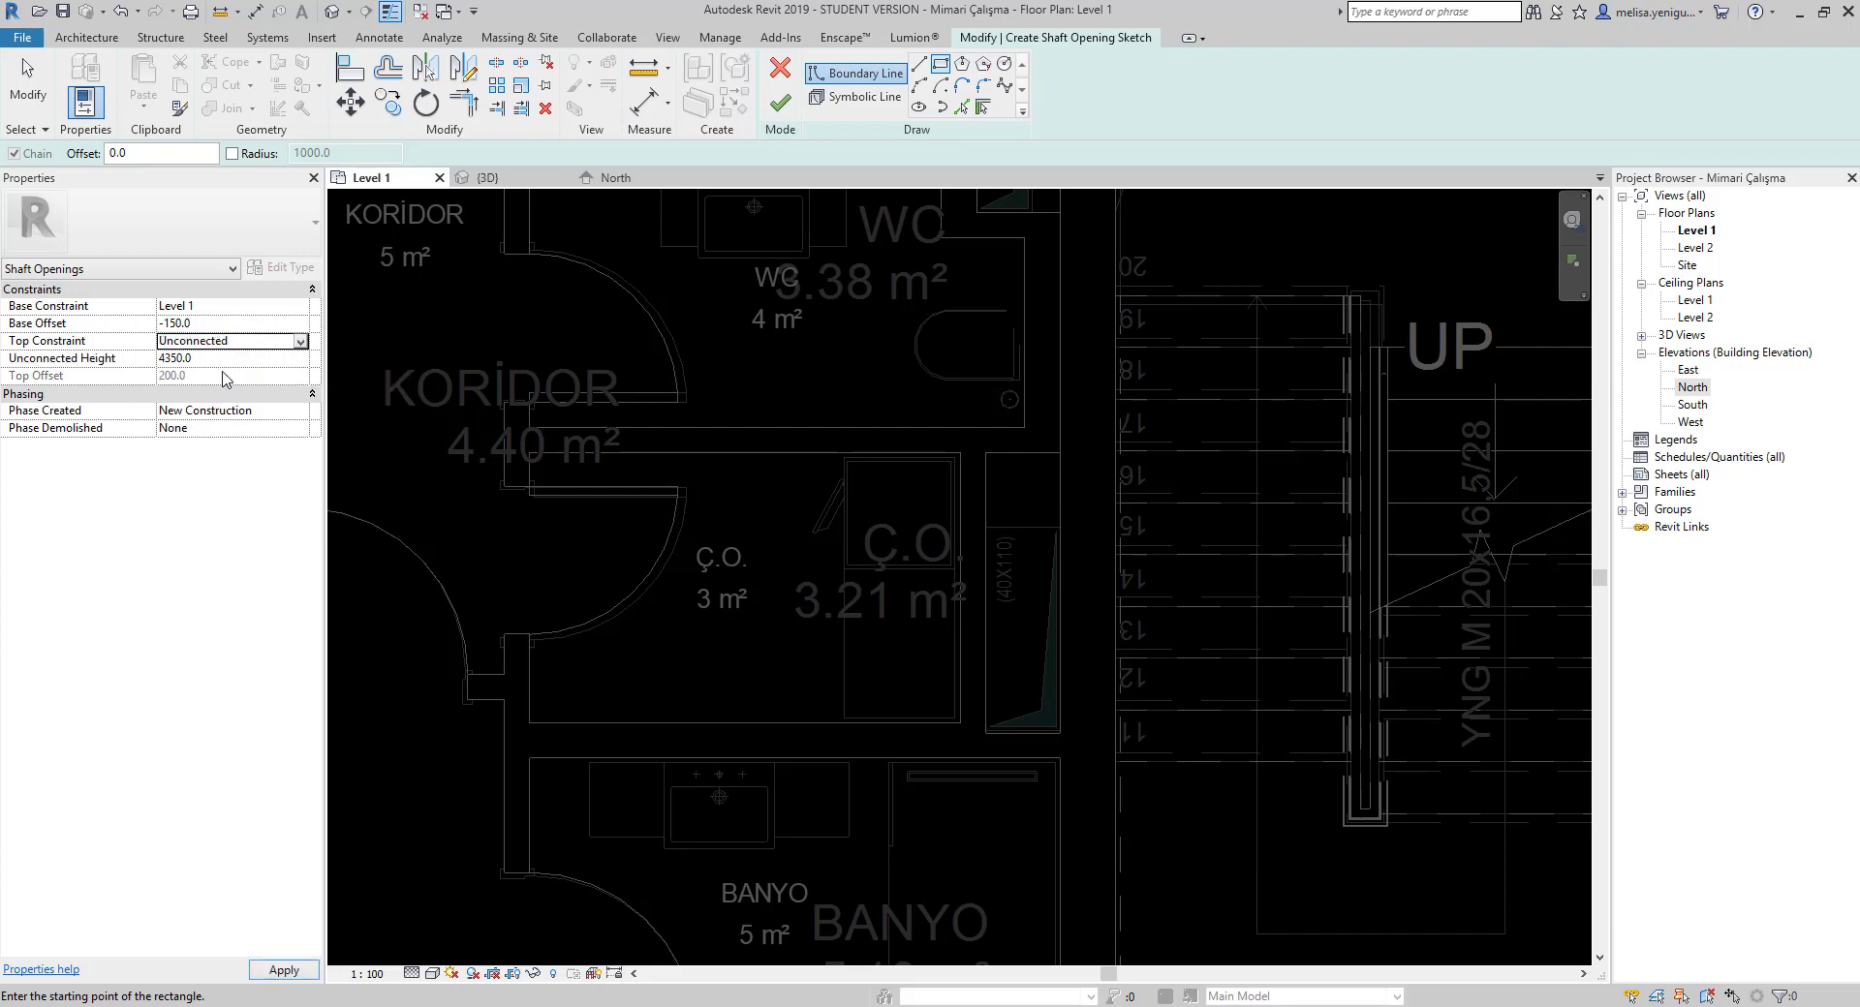
{"action": "left_click", "coordinate": [198, 361]}
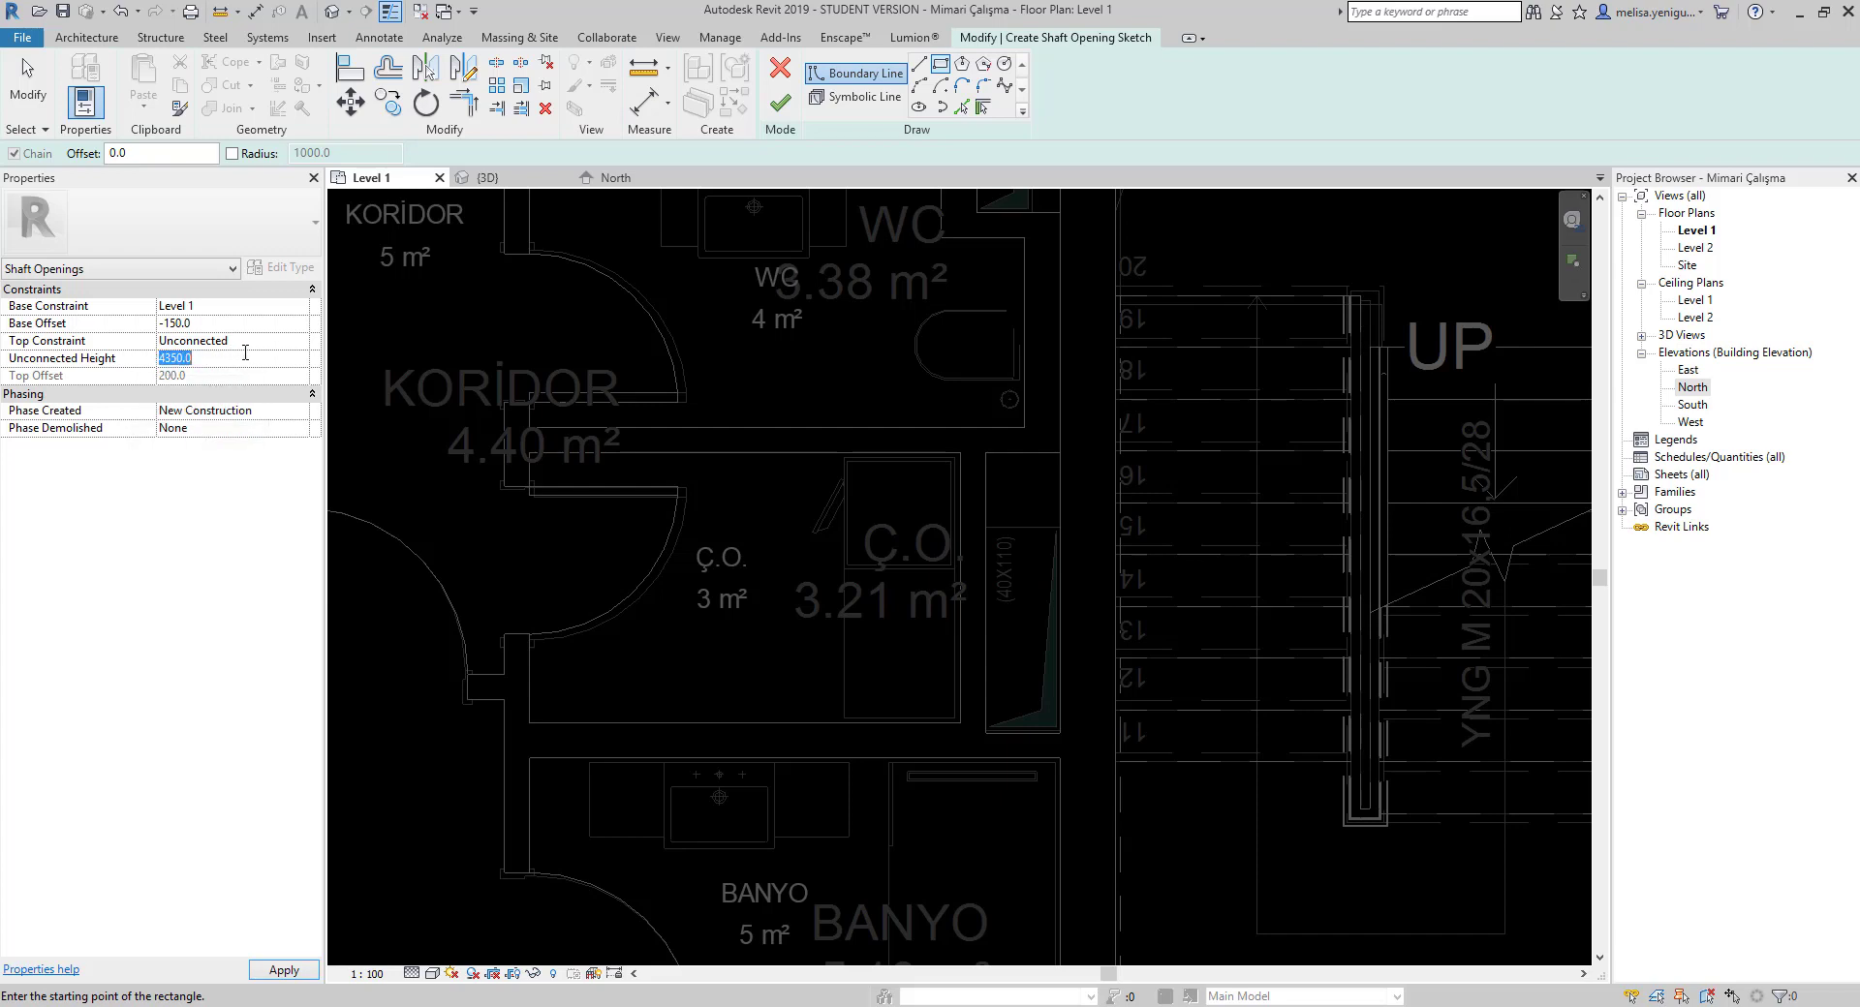
{"action": "left_click", "coordinate": [301, 342]}
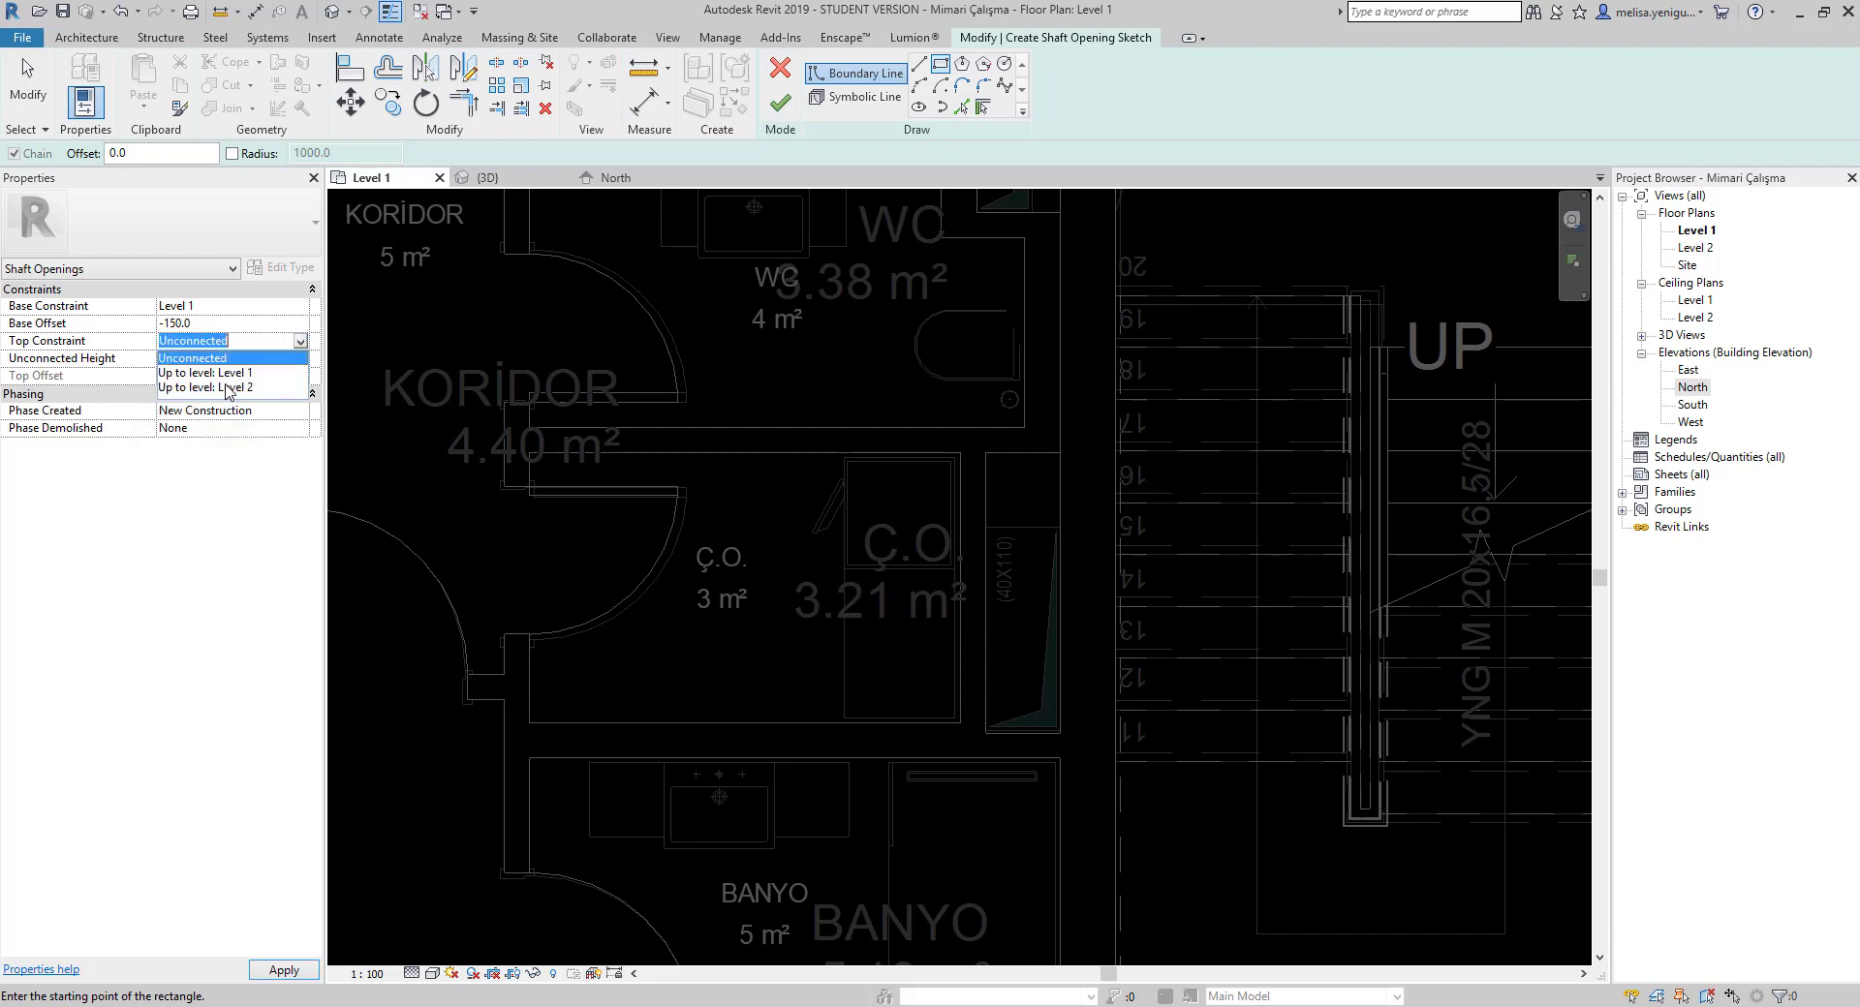
{"action": "left_click", "coordinate": [242, 392]}
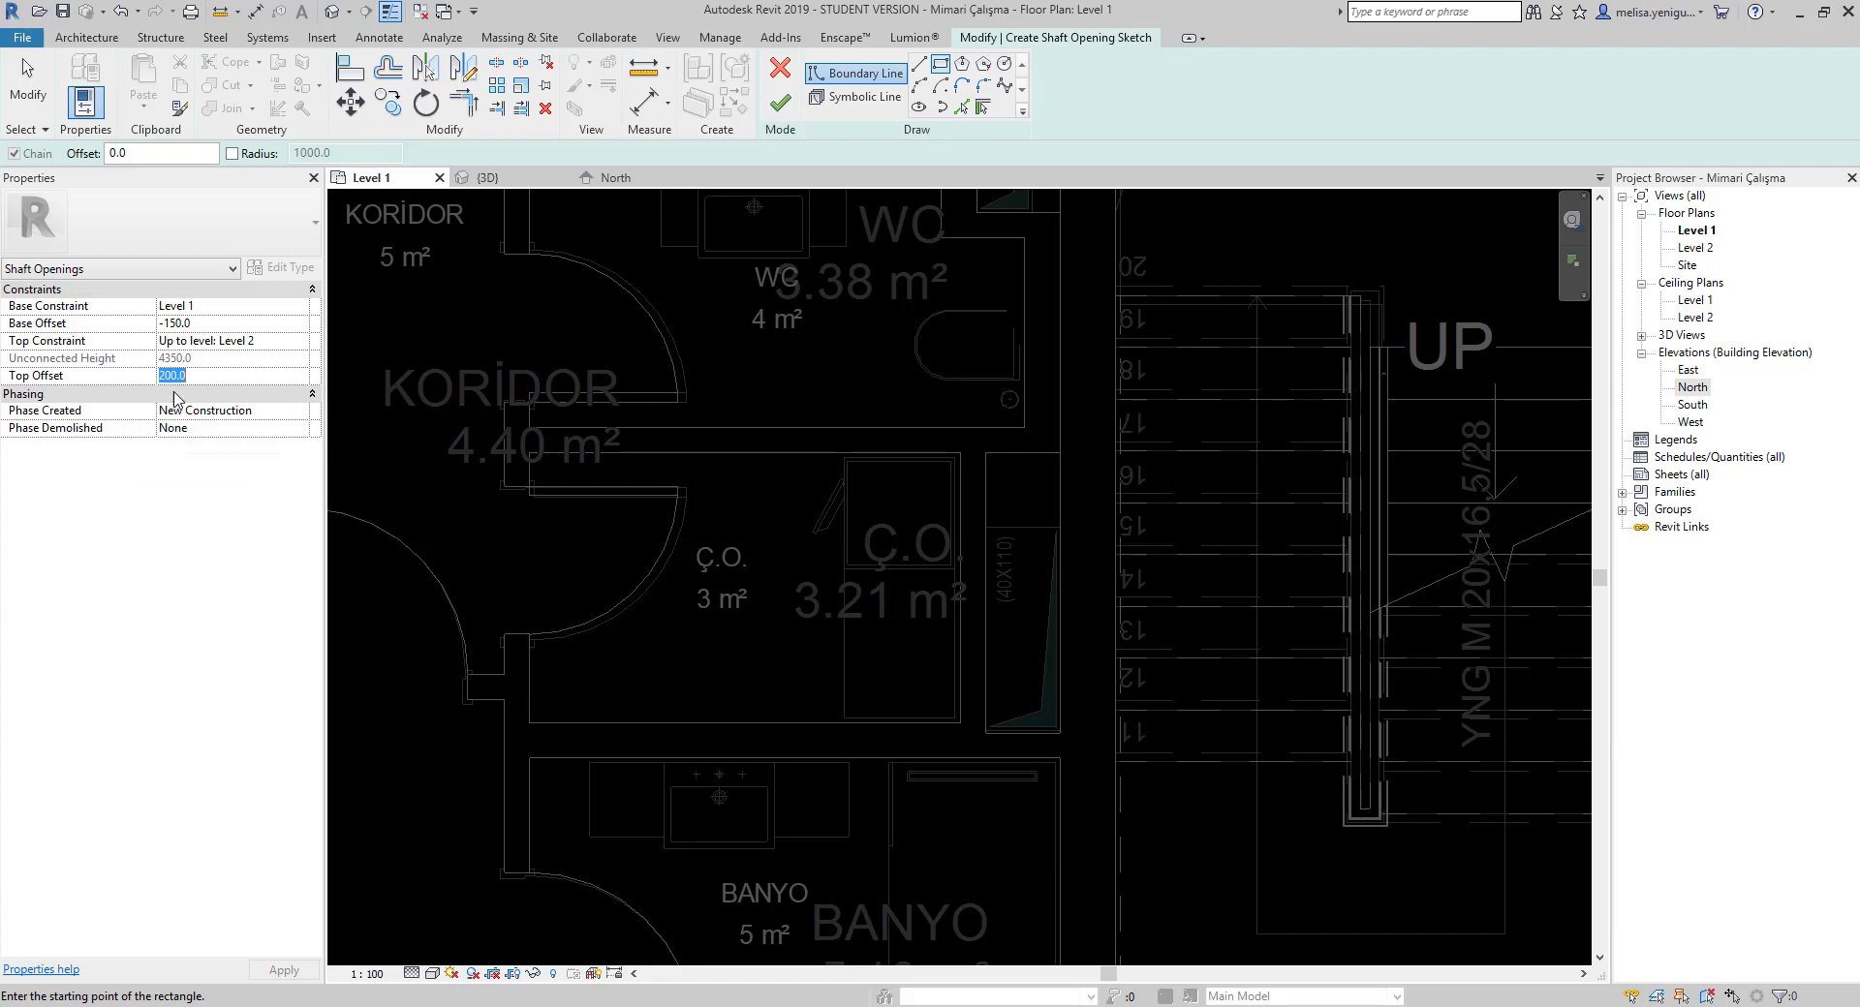
Commit the 200 top offset and draw the rectangular shaft boundary around the narrow duct
{"action": "left_click", "coordinate": [987, 528]}
{"action": "left_click", "coordinate": [1003, 563]}
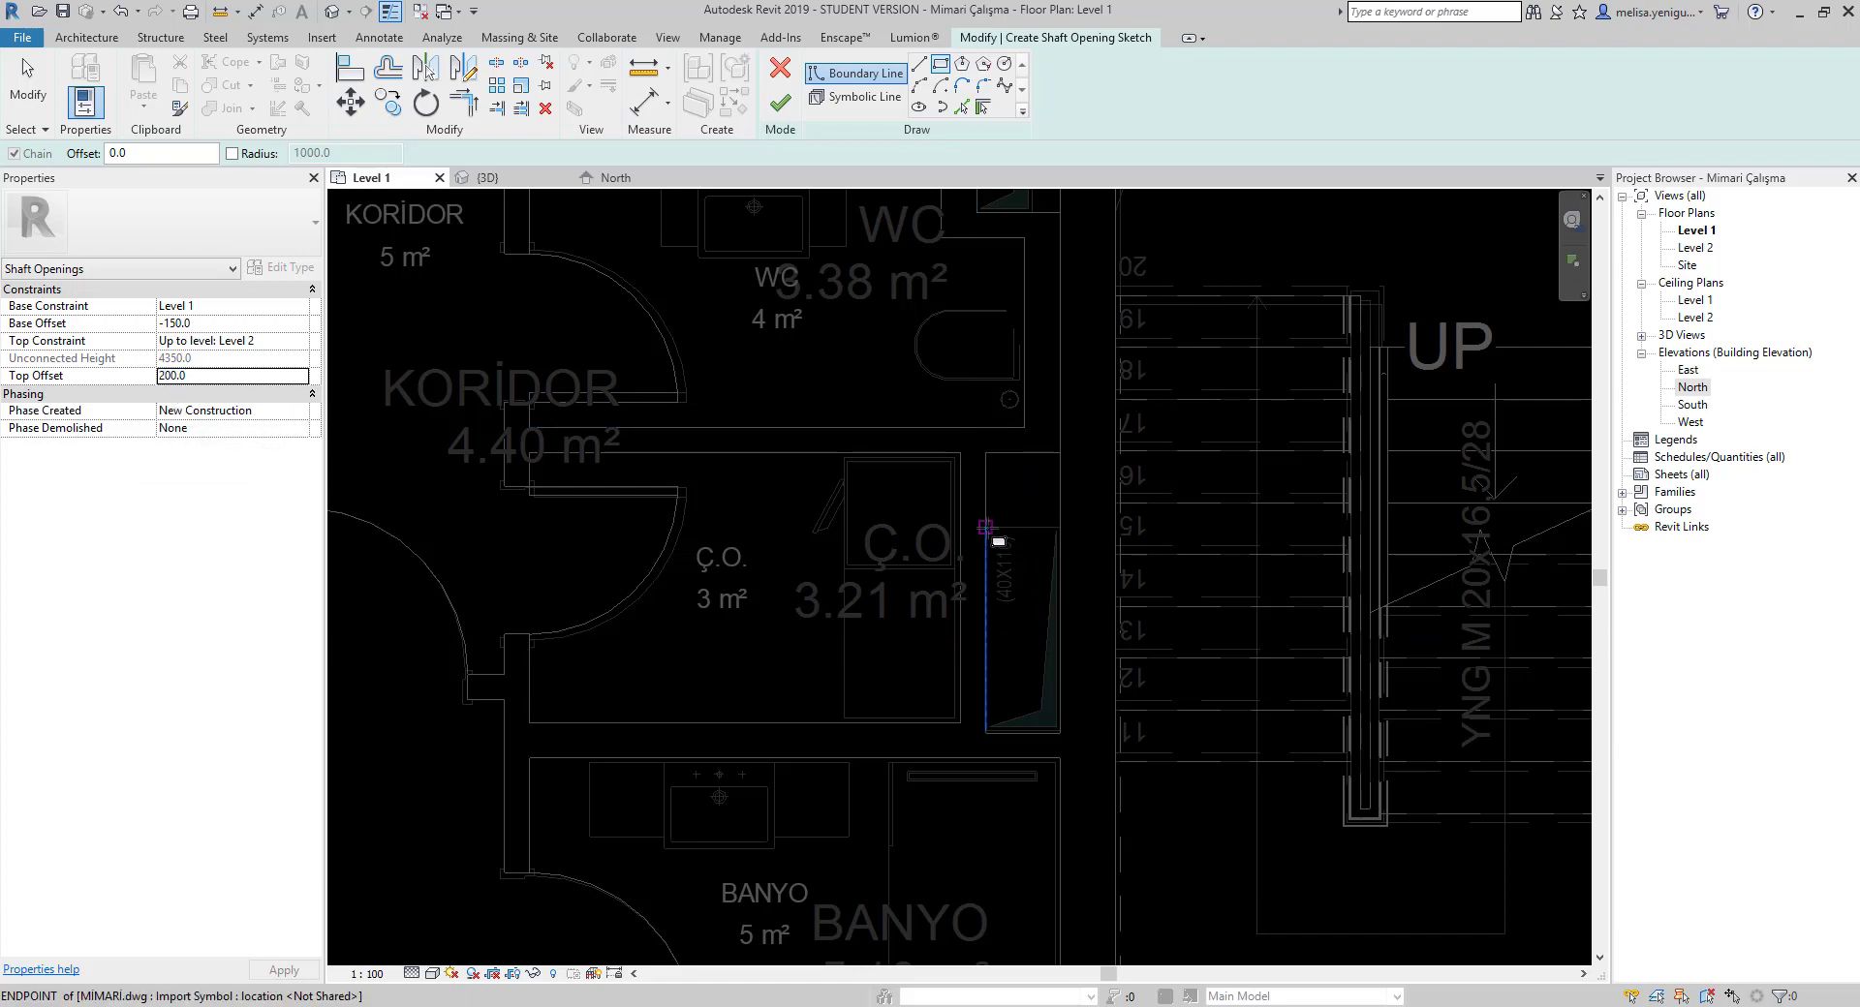
{"action": "left_click", "coordinate": [1060, 733]}
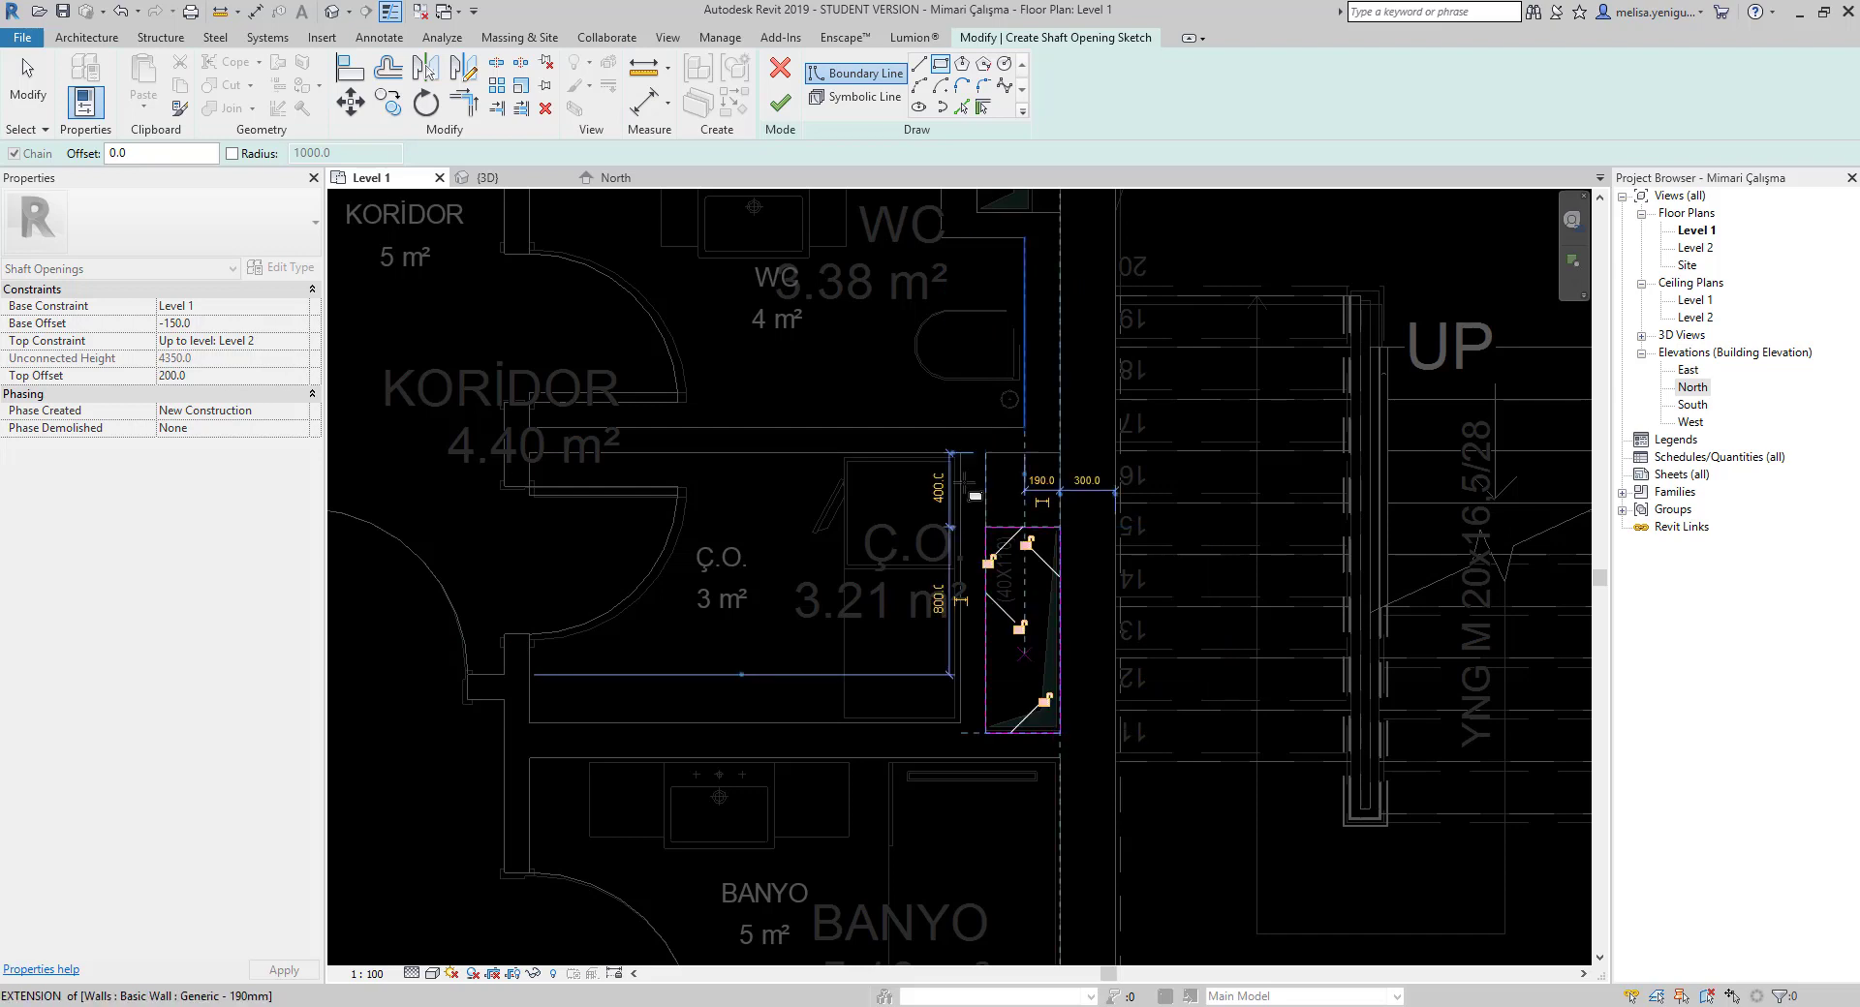
{"action": "left_click", "coordinate": [780, 101]}
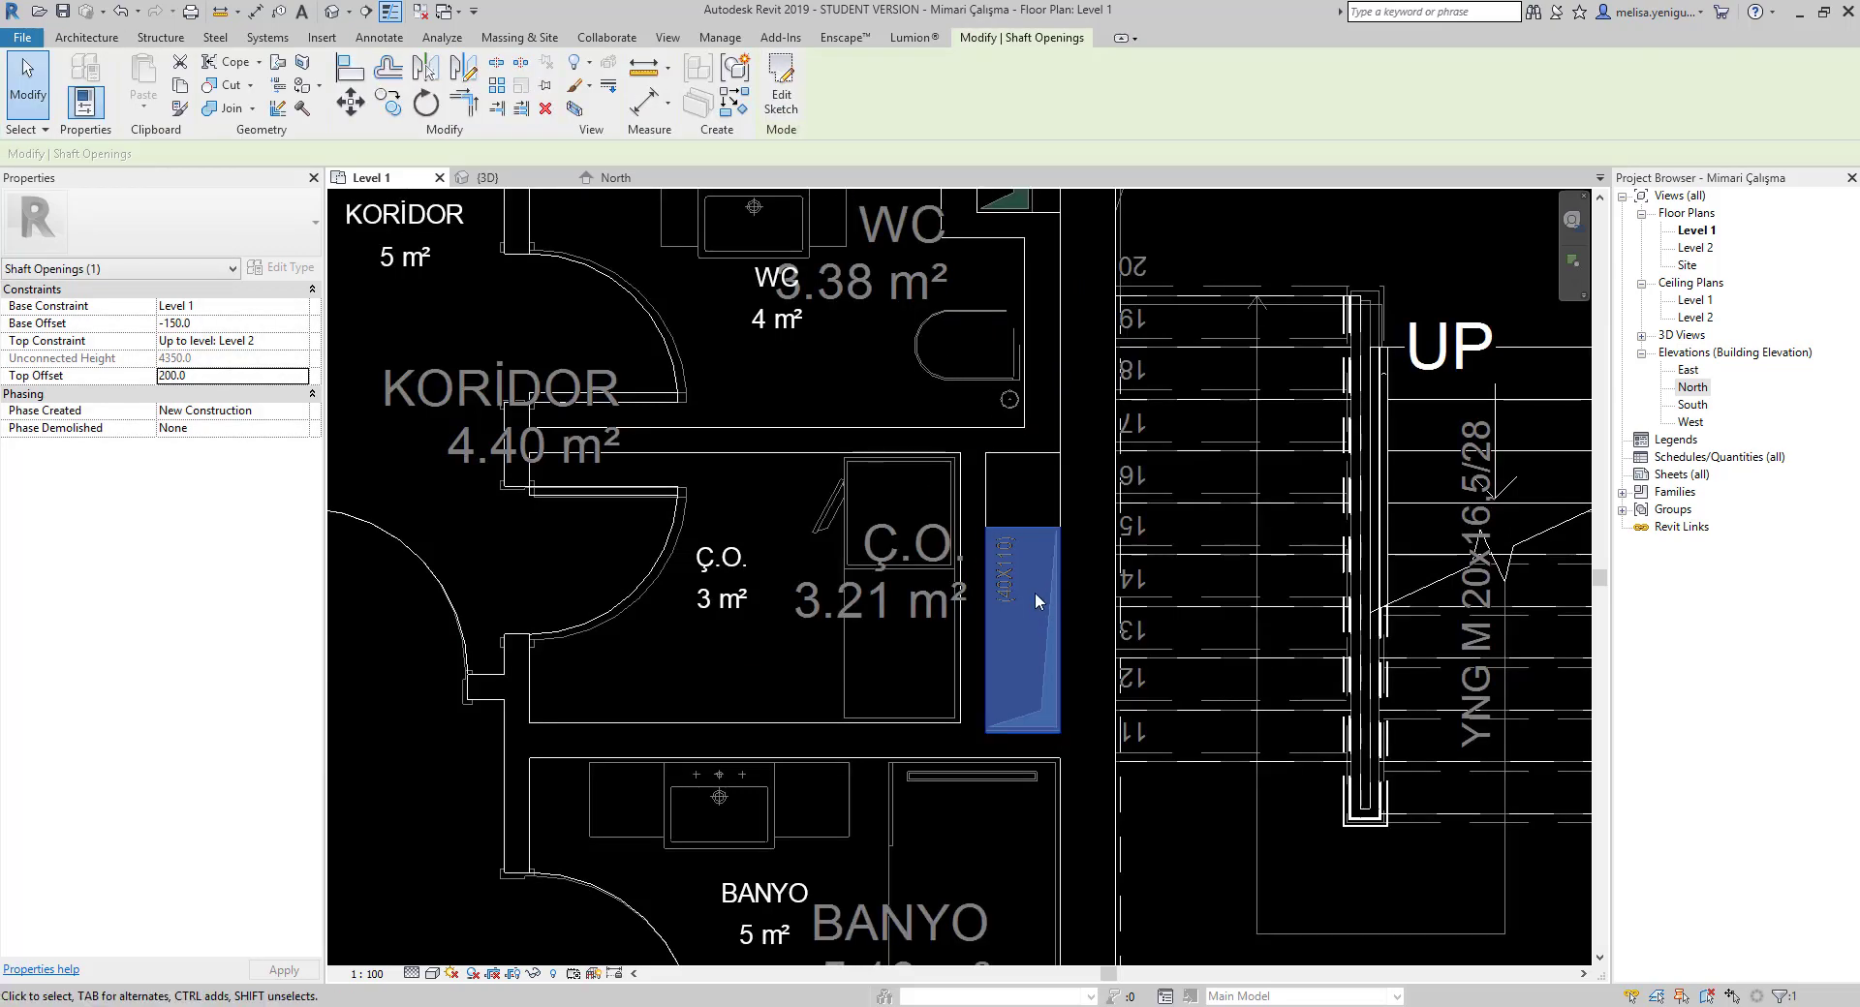
In the {3D} view, drag the shaft's top handle to 780.8 above Level 2
{"action": "left_click", "coordinate": [485, 178]}
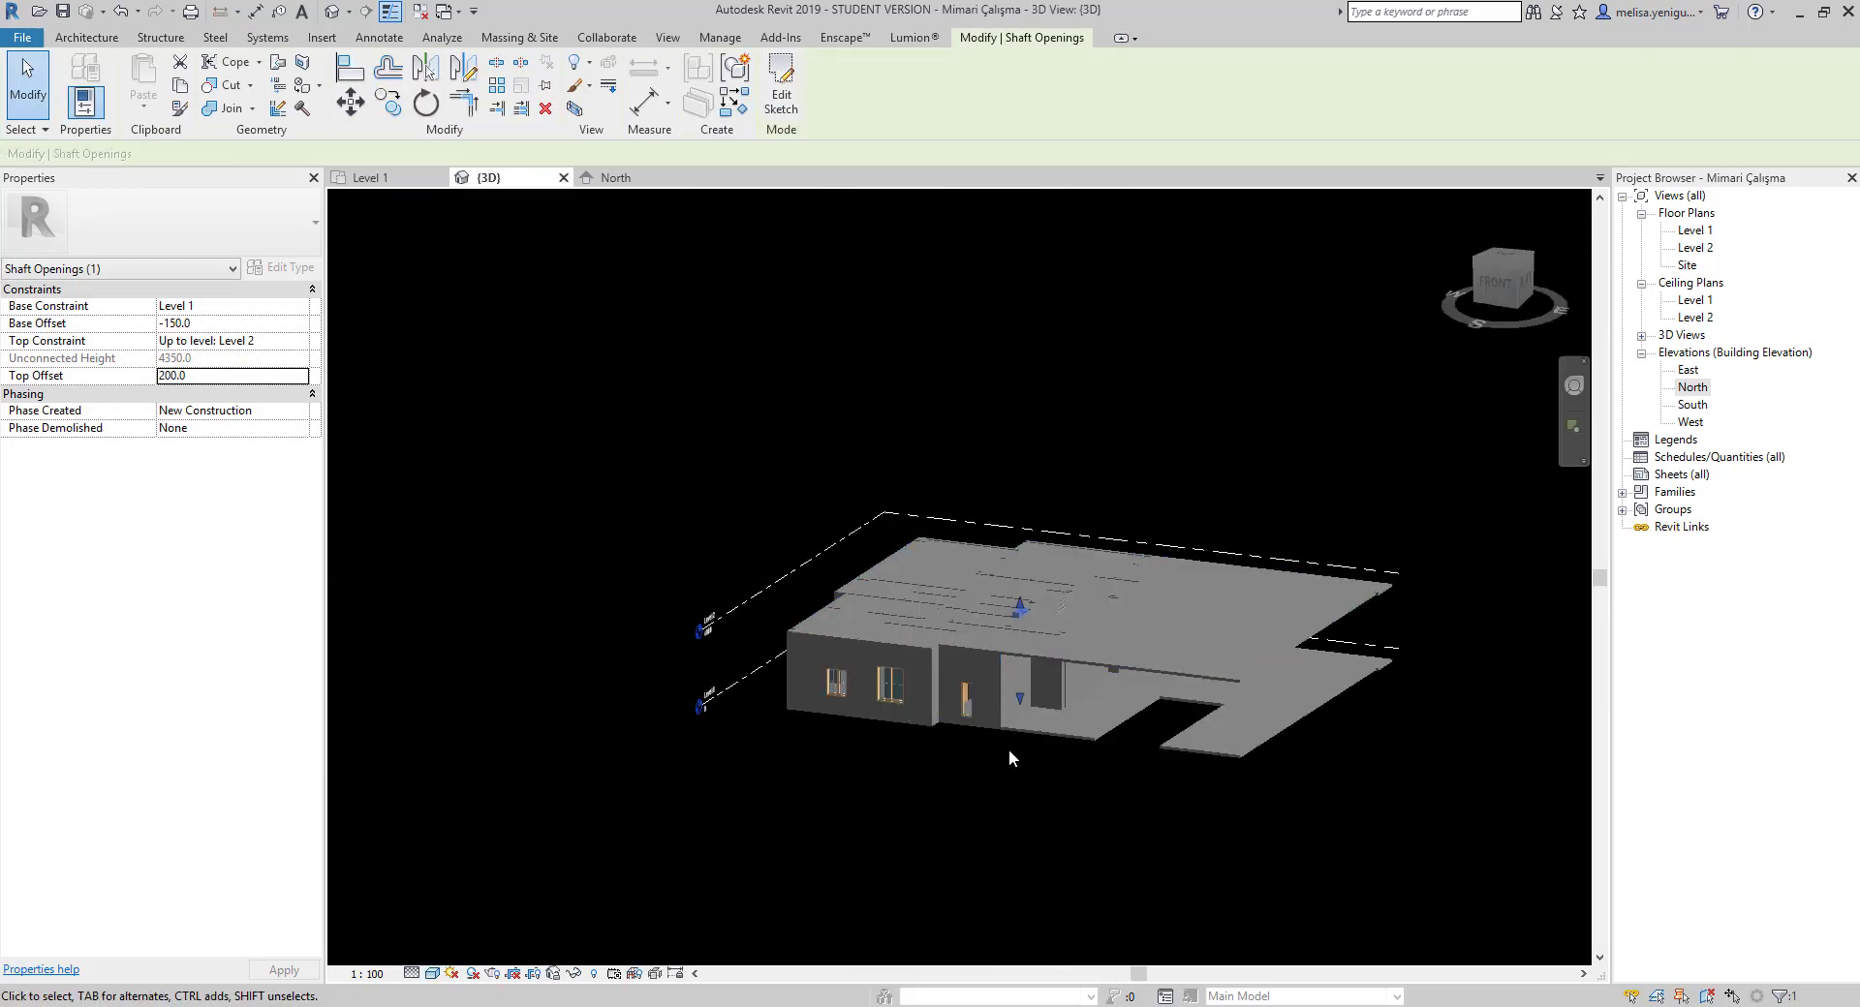
{"action": "scroll", "coordinate": [1009, 647], "scroll_direction": "up", "scroll_amount": 2}
{"action": "scroll", "coordinate": [1008, 647], "scroll_direction": "up", "scroll_amount": 3}
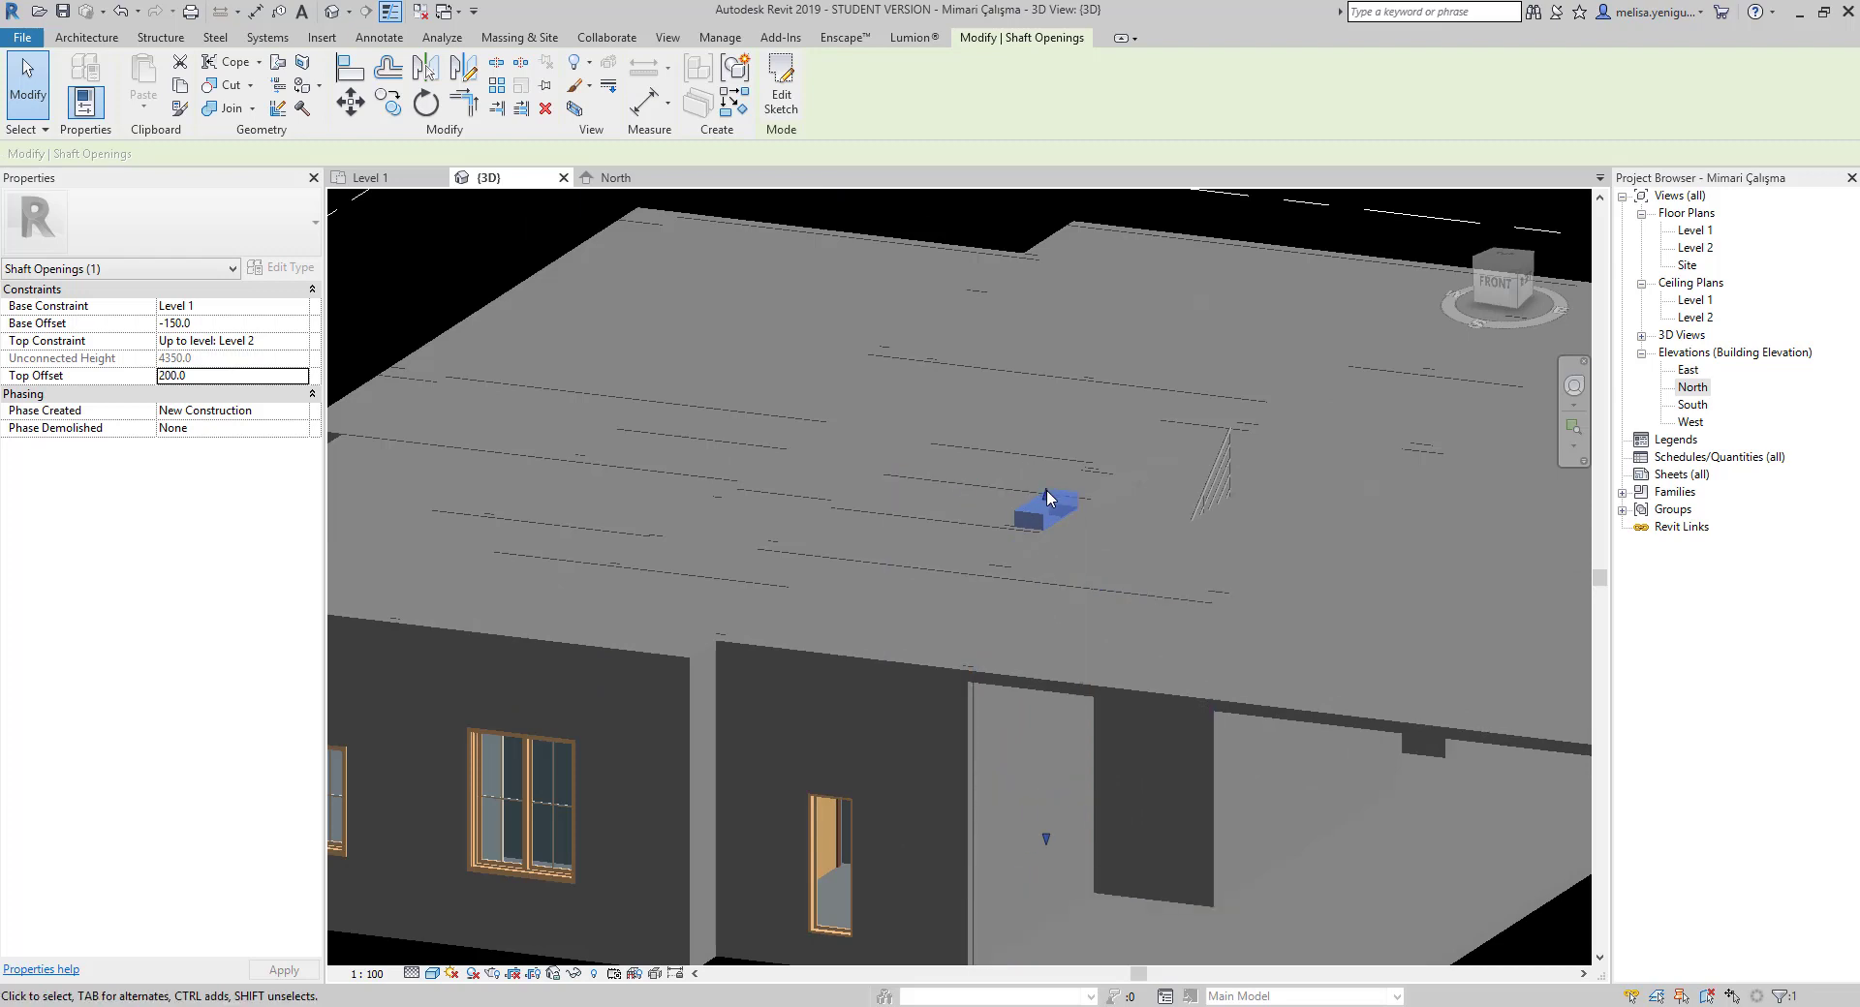
{"action": "scroll", "coordinate": [1046, 491], "scroll_direction": "up", "scroll_amount": 2}
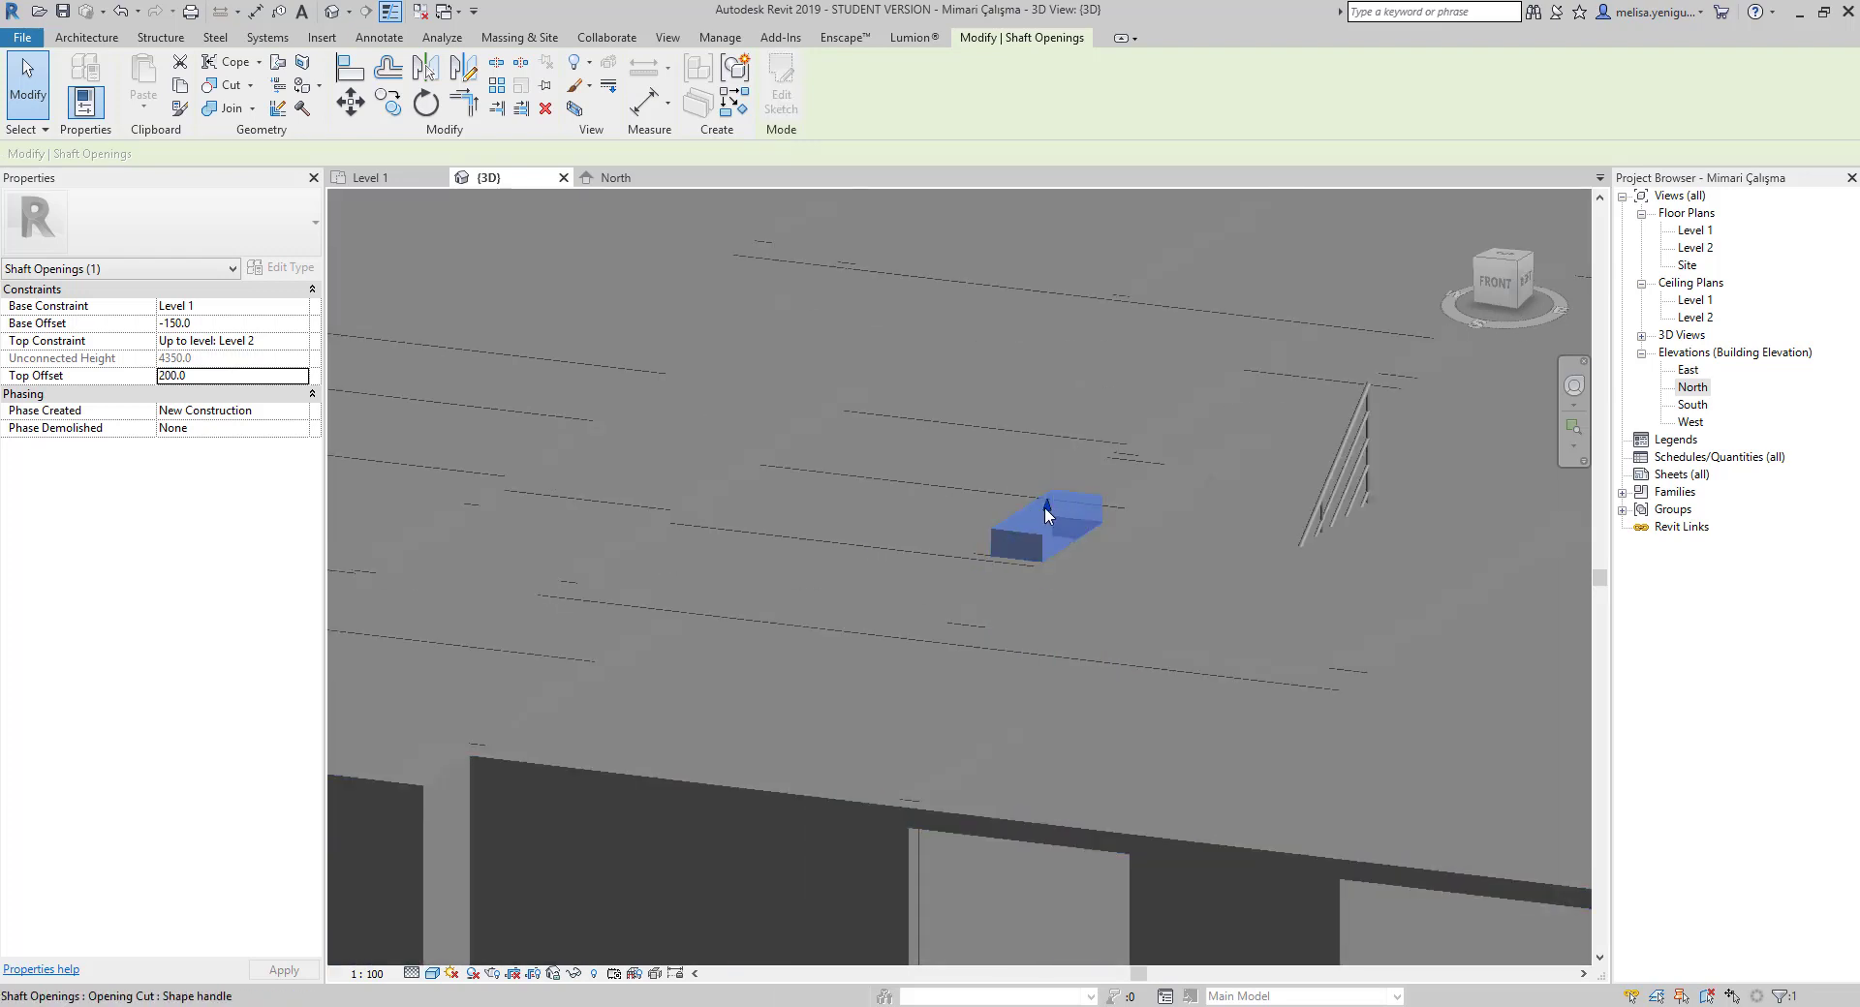
{"action": "left_click_drag", "start_coordinate": [1044, 508], "coordinate": [1048, 306]}
{"action": "left_click_drag", "start_coordinate": [1055, 539], "coordinate": [1052, 452]}
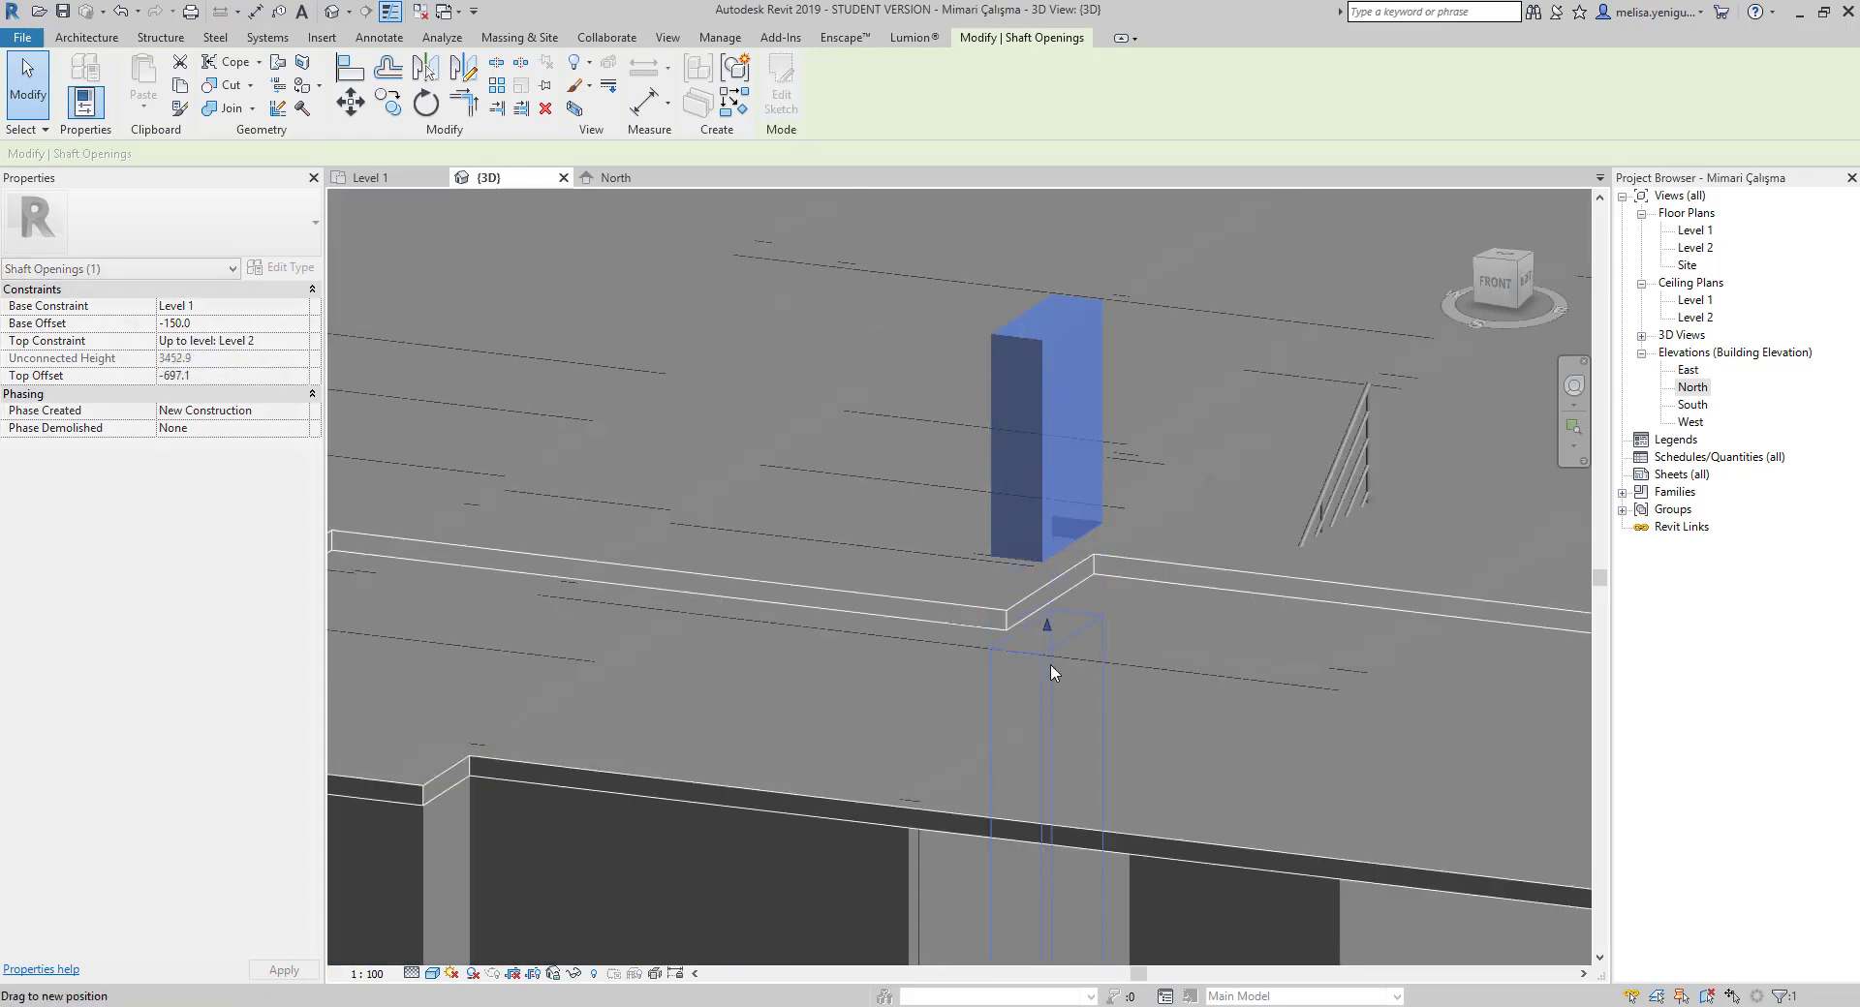
{"action": "scroll", "coordinate": [1052, 451], "scroll_direction": "down", "scroll_amount": 3}
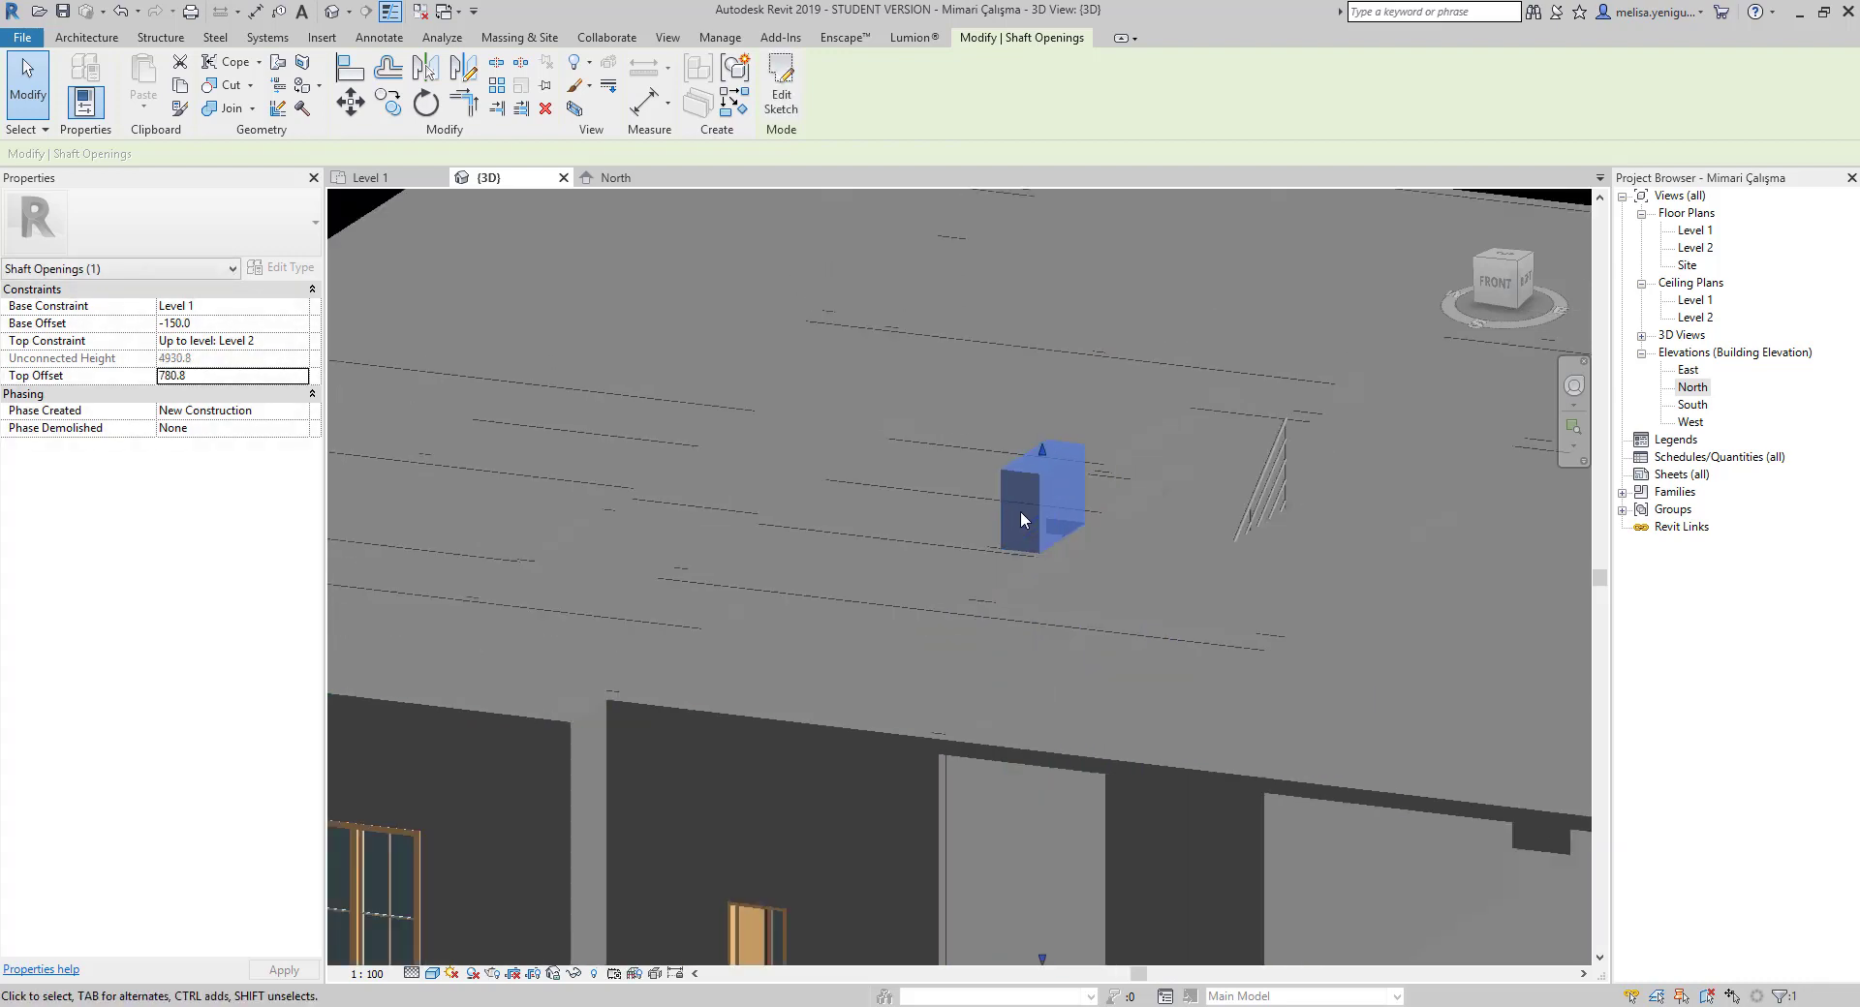
{"action": "scroll", "coordinate": [1040, 469], "scroll_direction": "up", "scroll_amount": 2}
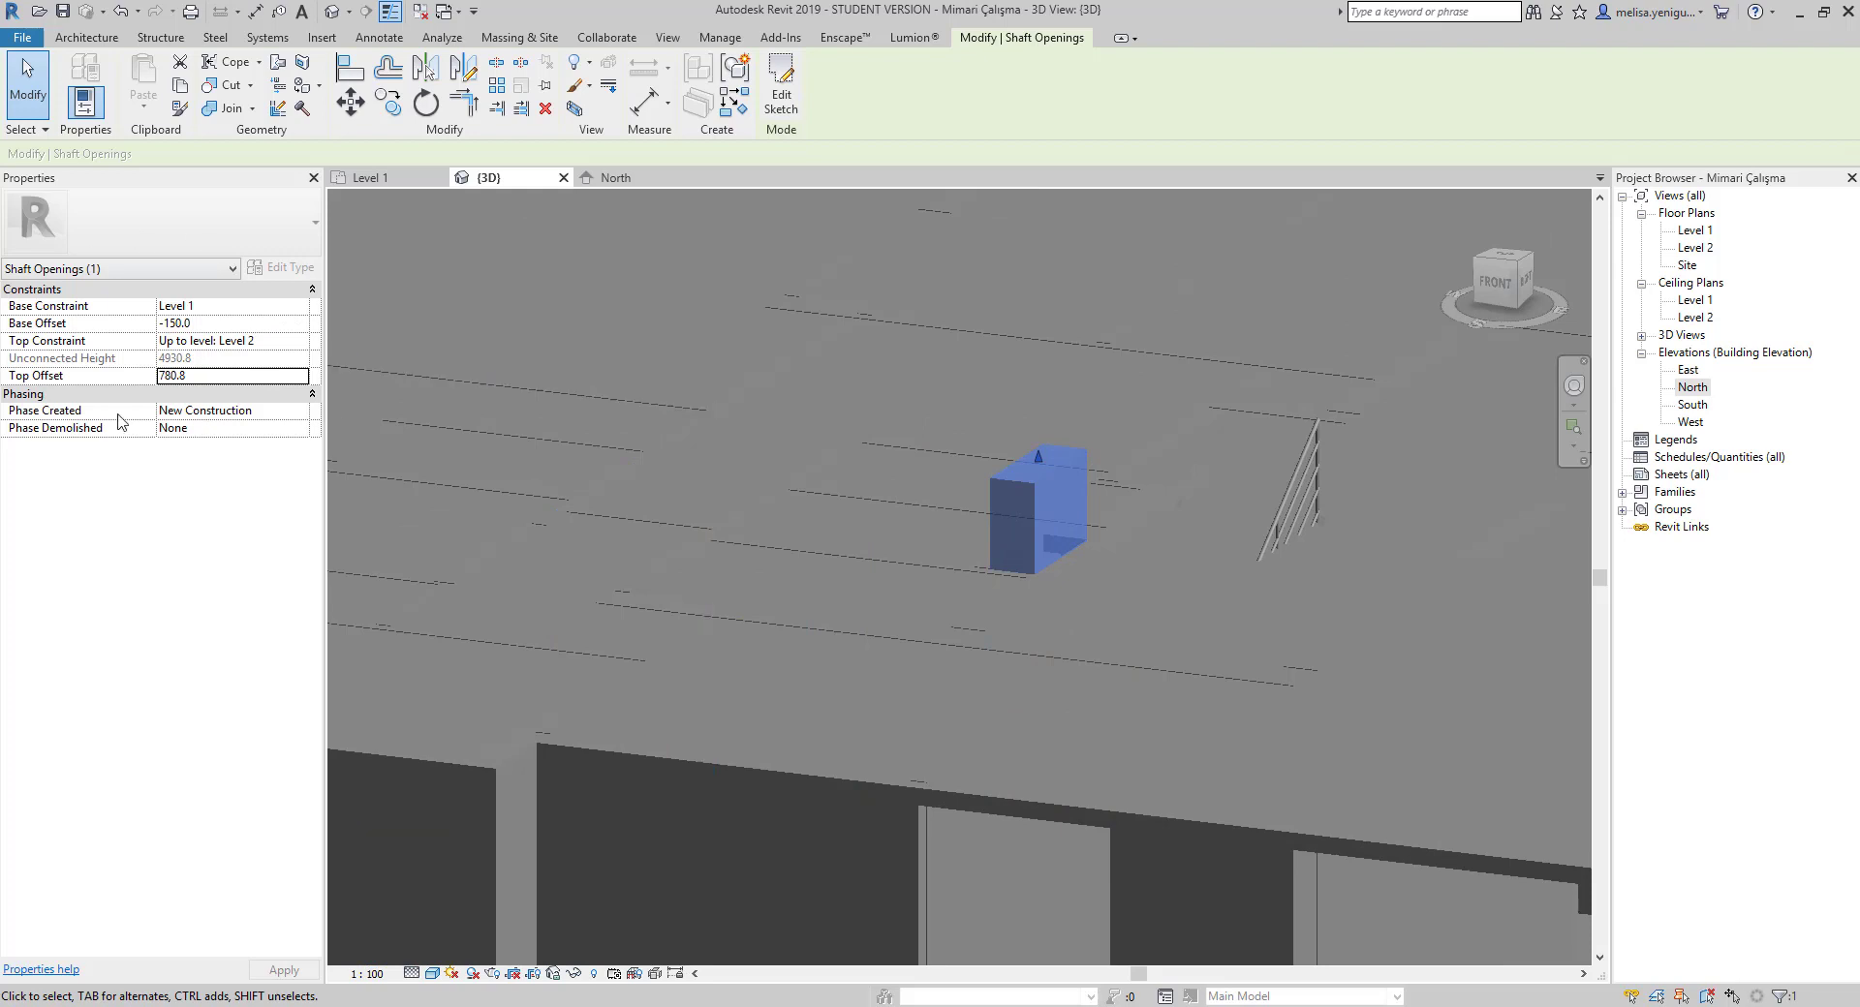
{"action": "scroll", "coordinate": [678, 630], "scroll_direction": "down", "scroll_amount": 3}
{"action": "scroll", "coordinate": [828, 835], "scroll_direction": "down", "scroll_amount": 2}
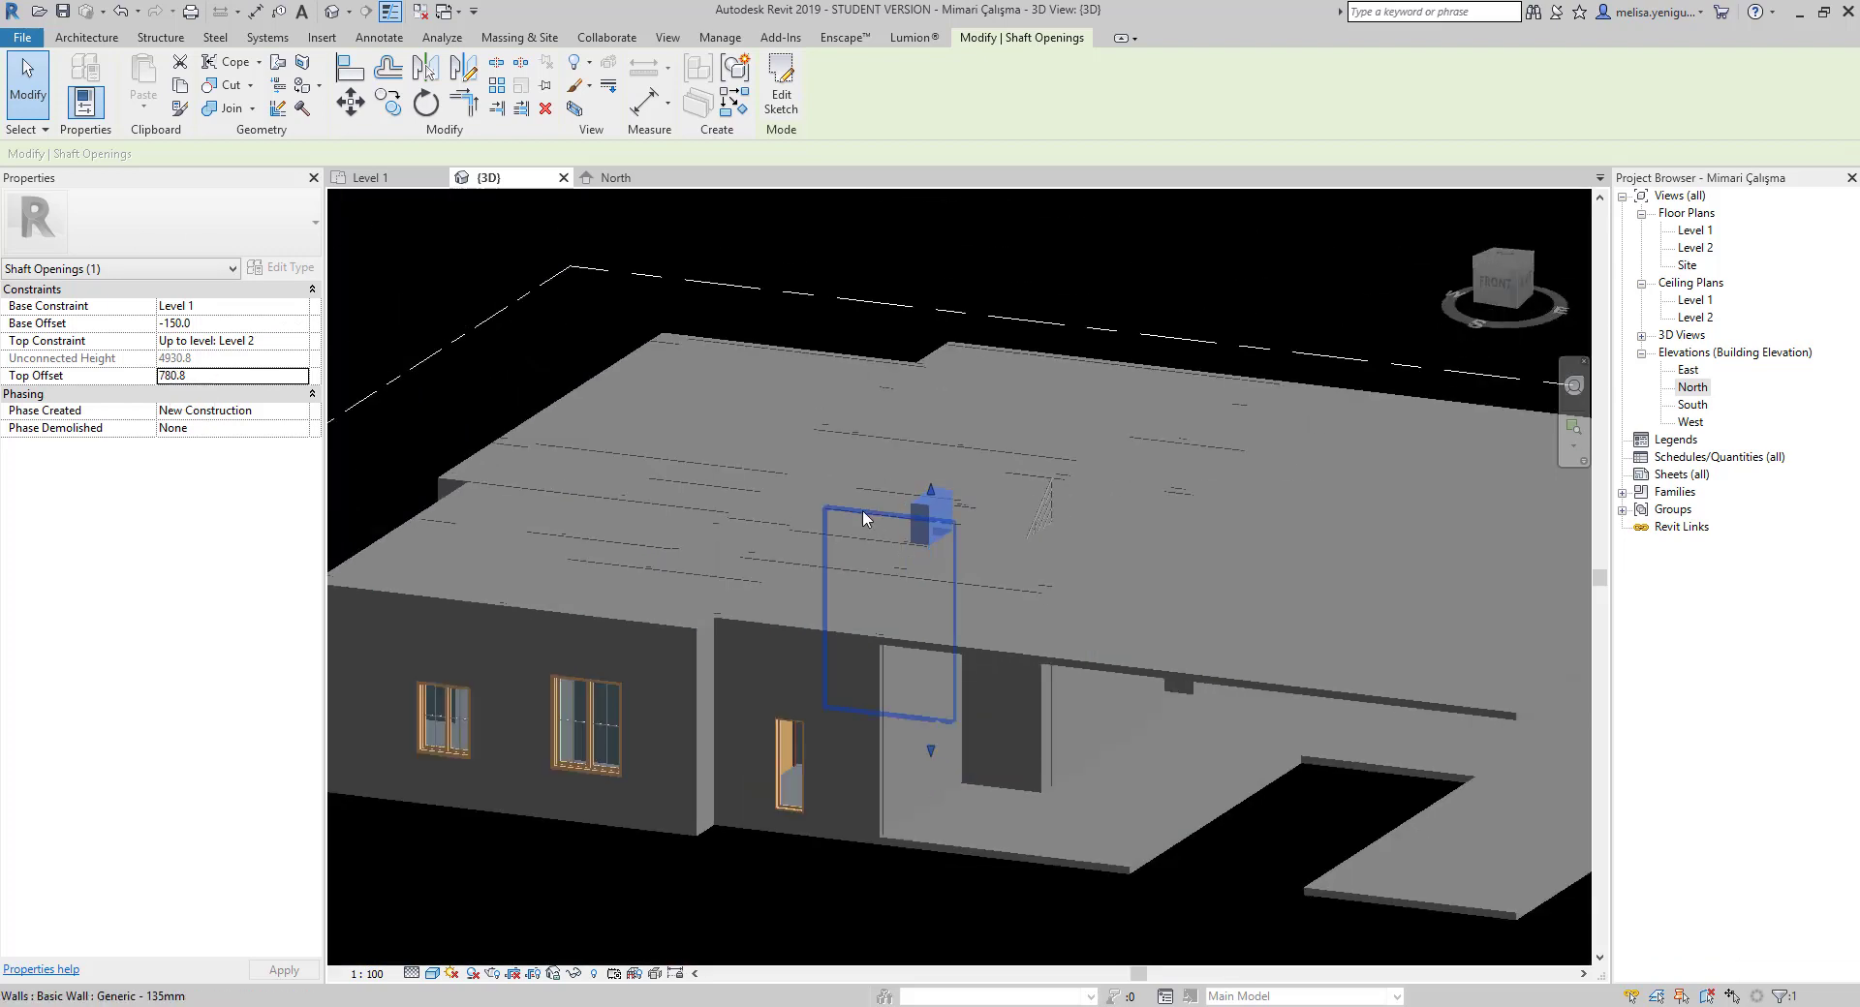
Orbit above the roof and select the shaft opening to confirm its Base Offset is -150
{"action": "left_click", "coordinate": [828, 835]}
{"action": "middle_click_drag", "start_coordinate": [959, 459], "coordinate": [893, 528], "text": "shift"}
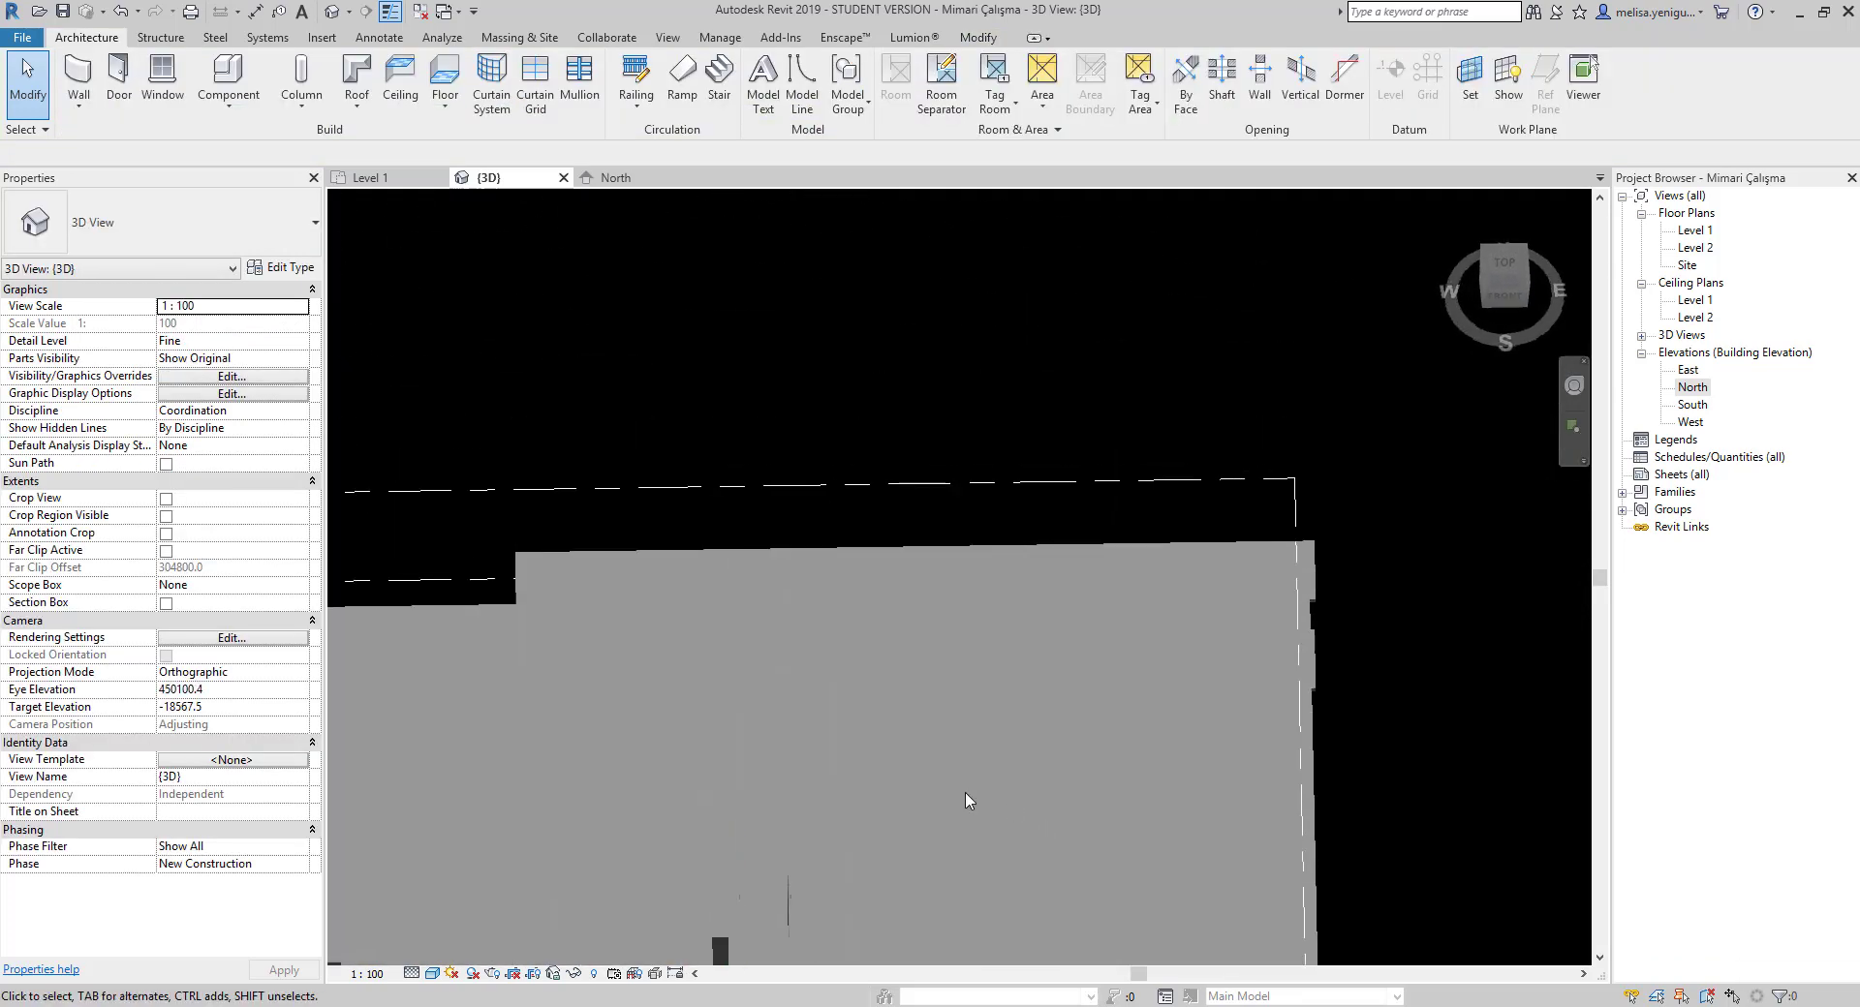
{"action": "scroll", "coordinate": [872, 557], "scroll_direction": "up", "scroll_amount": 3}
{"action": "left_click", "coordinate": [808, 577]}
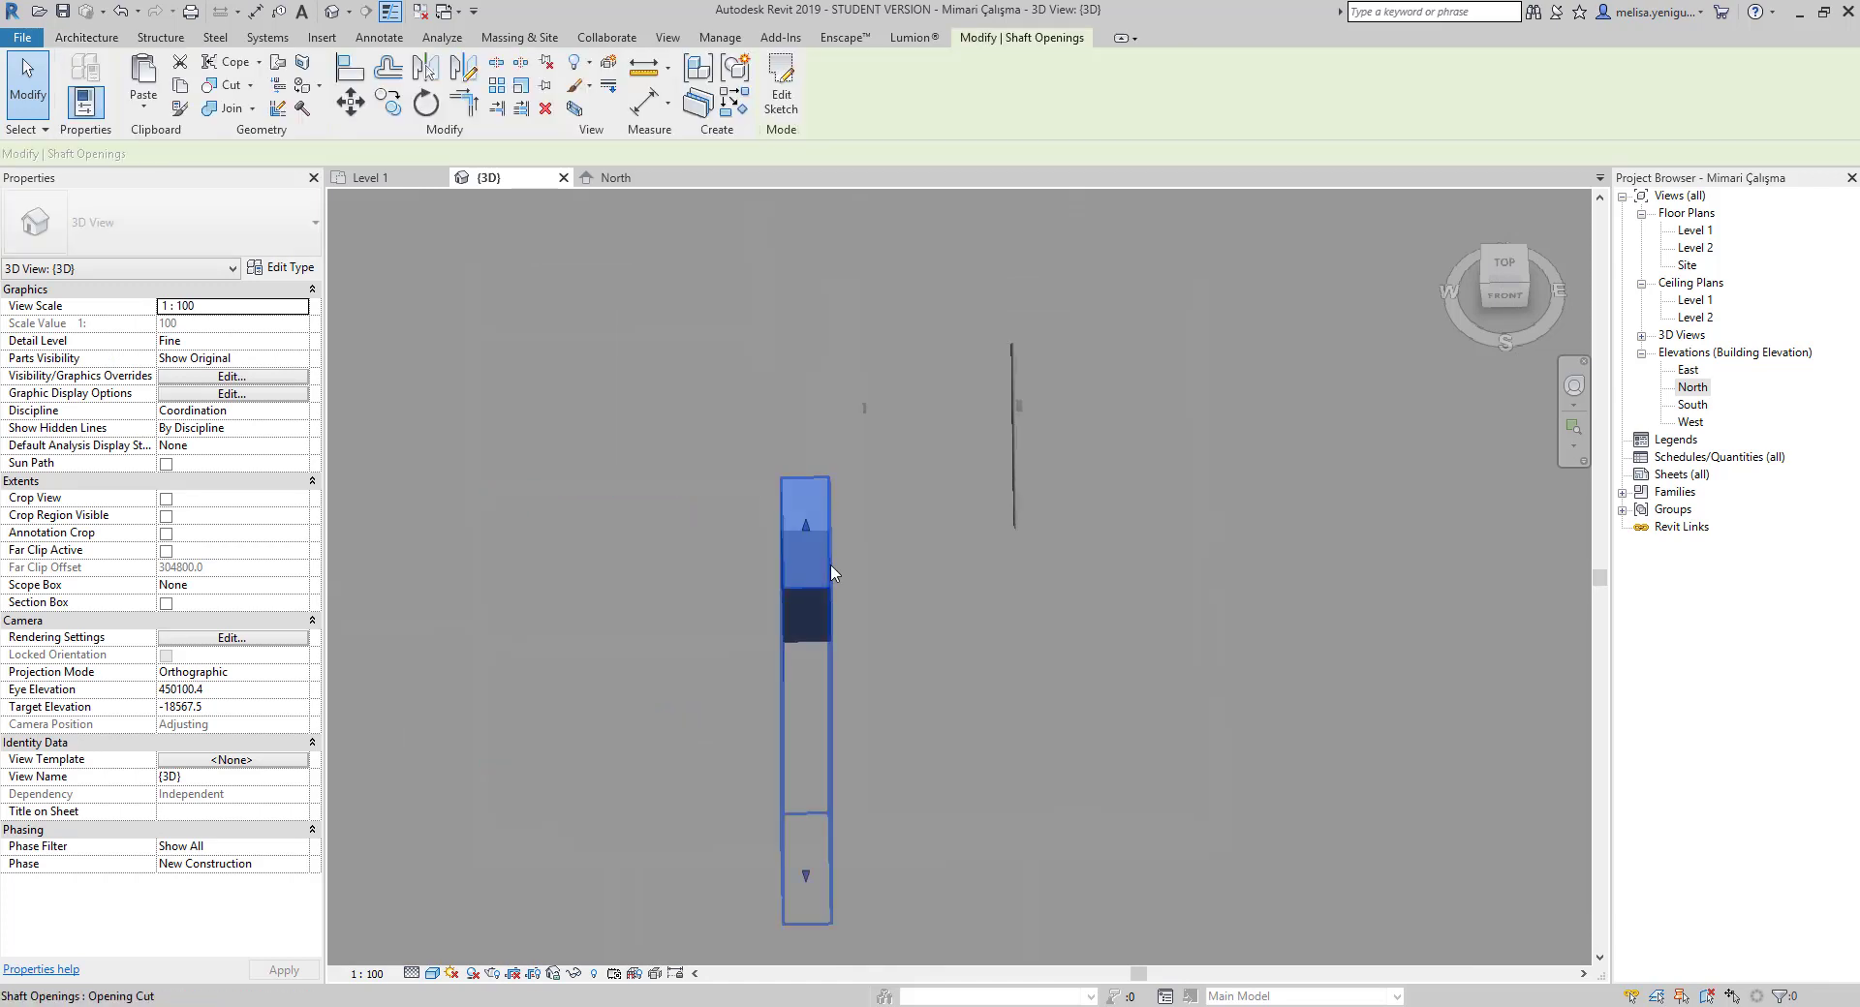
{"action": "middle_click_drag", "start_coordinate": [866, 572], "coordinate": [834, 640], "text": "shift"}
{"action": "left_click", "coordinate": [856, 613]}
{"action": "left_click", "coordinate": [856, 614]}
{"action": "left_click", "coordinate": [834, 639]}
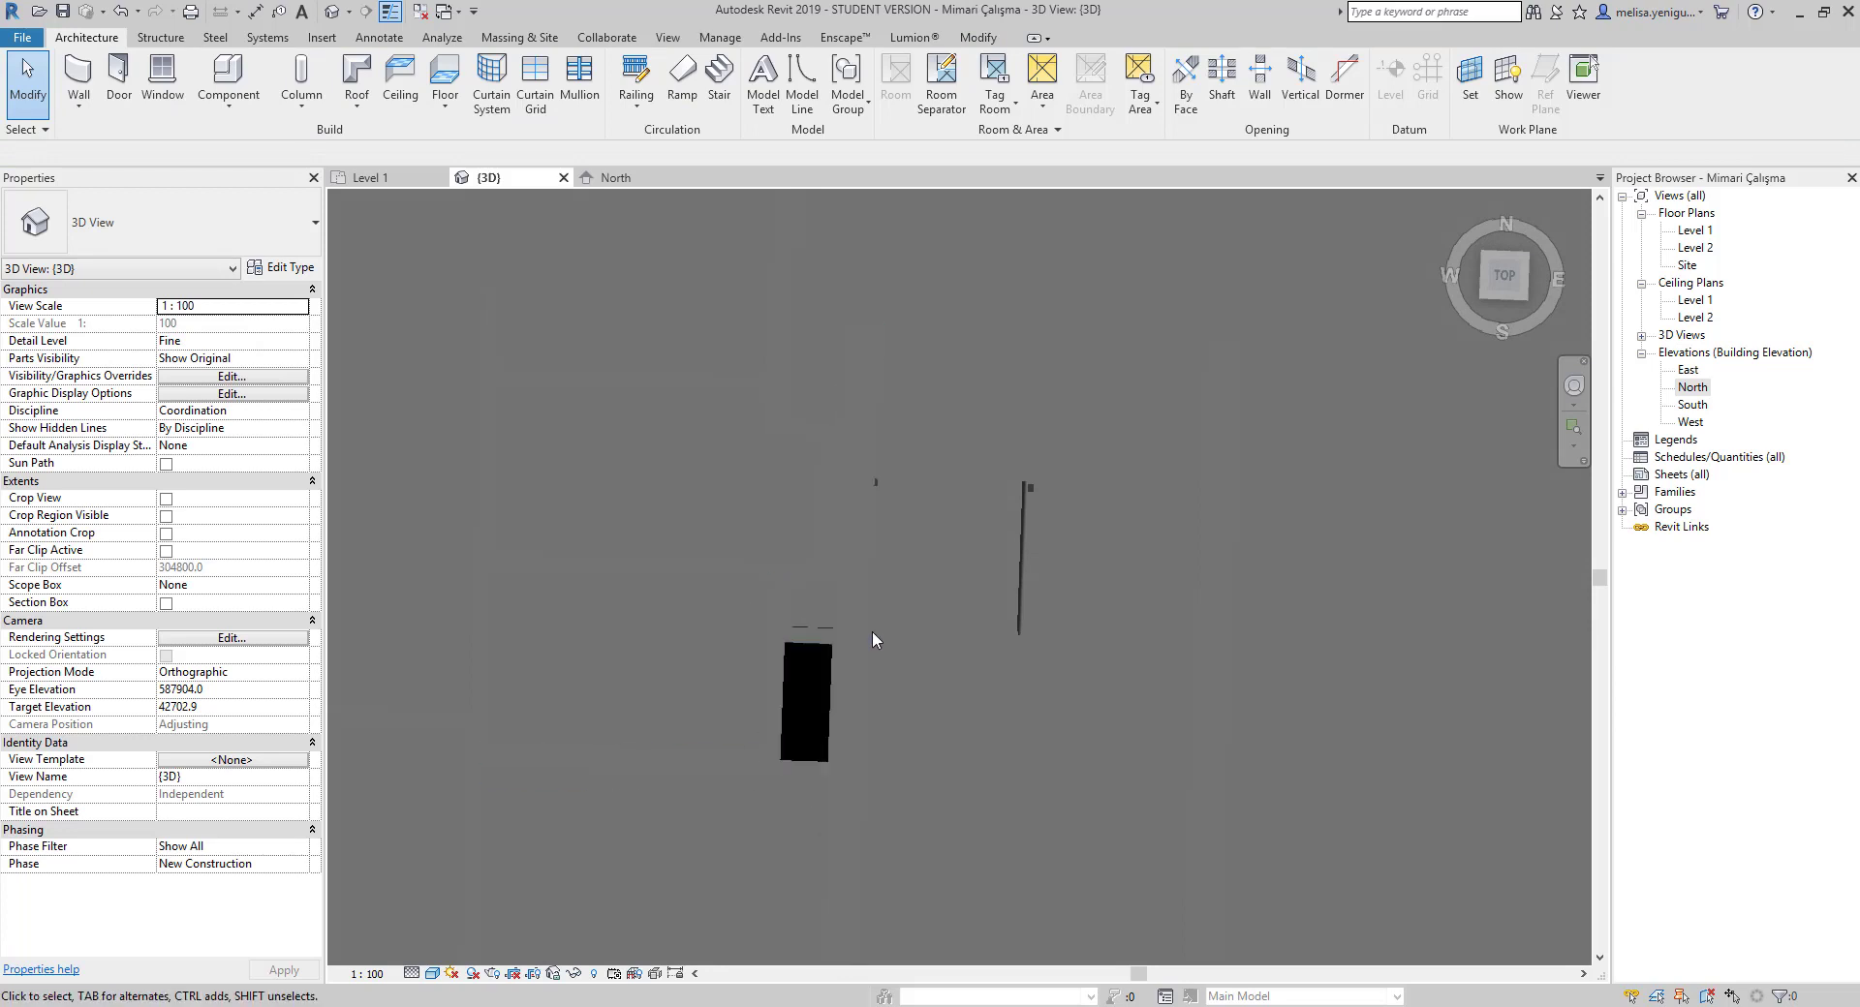
{"action": "left_click", "coordinate": [822, 639]}
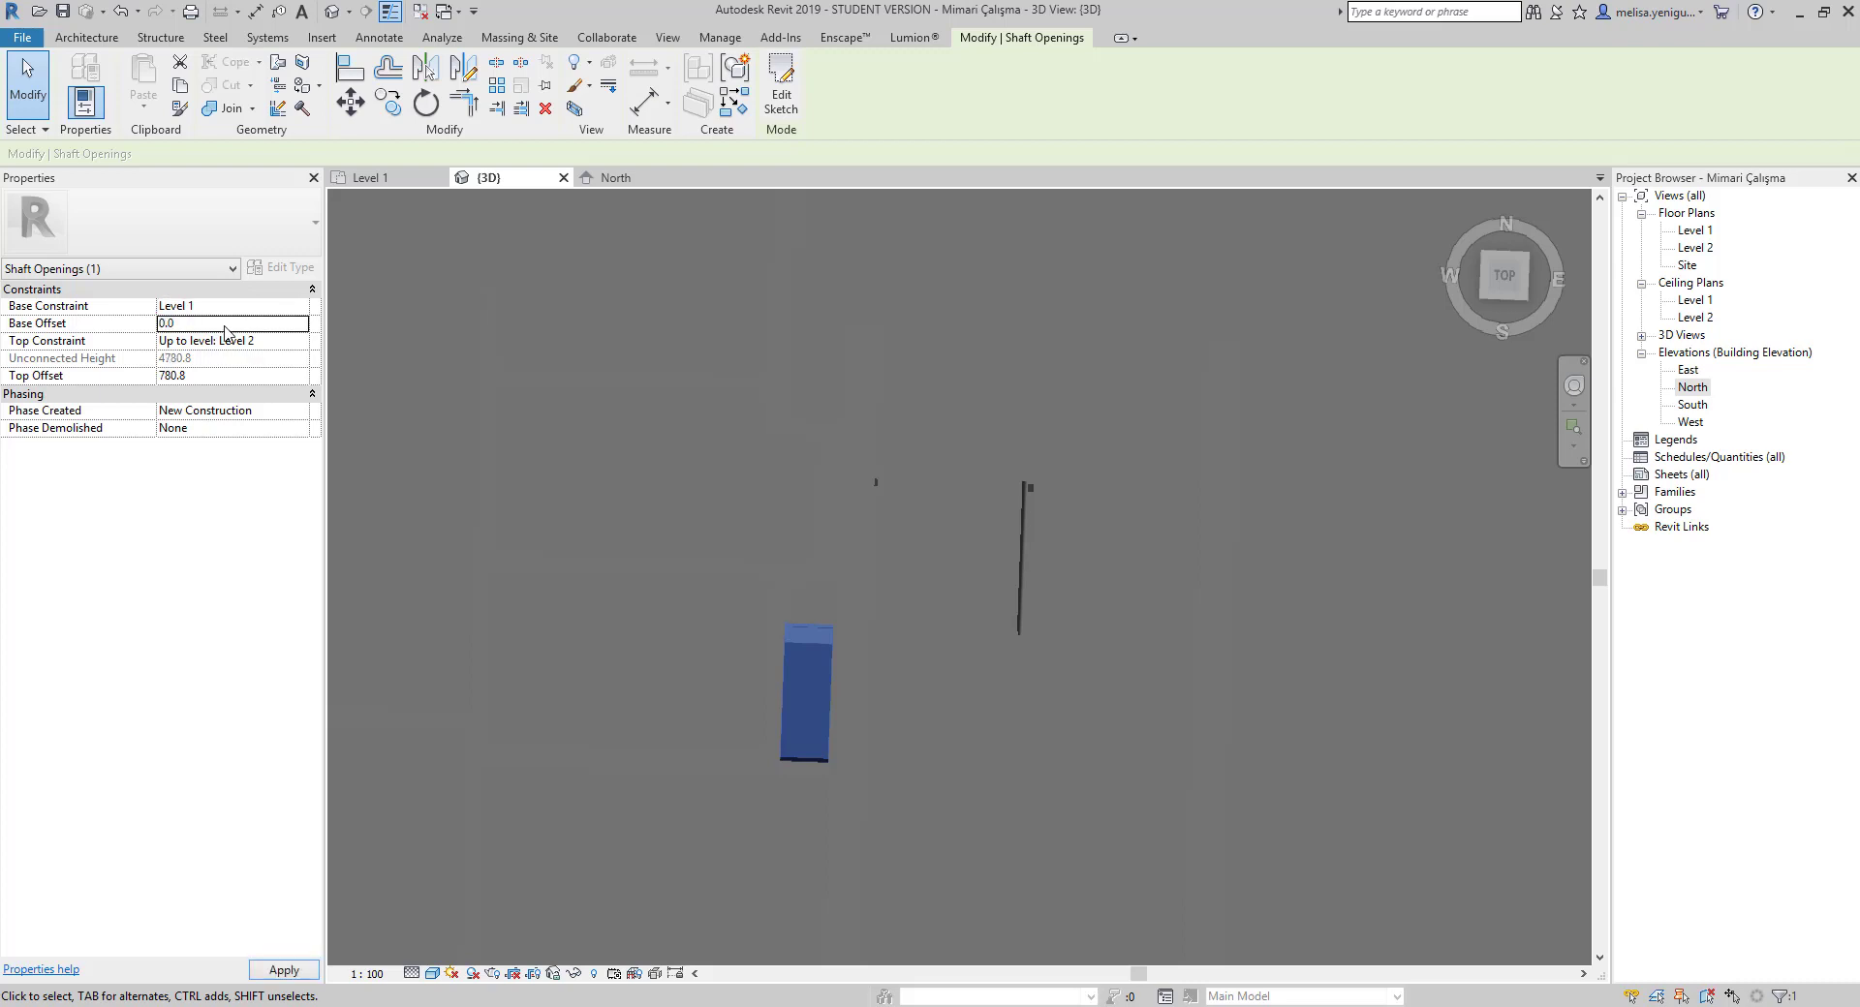
{"action": "left_click", "coordinate": [951, 589]}
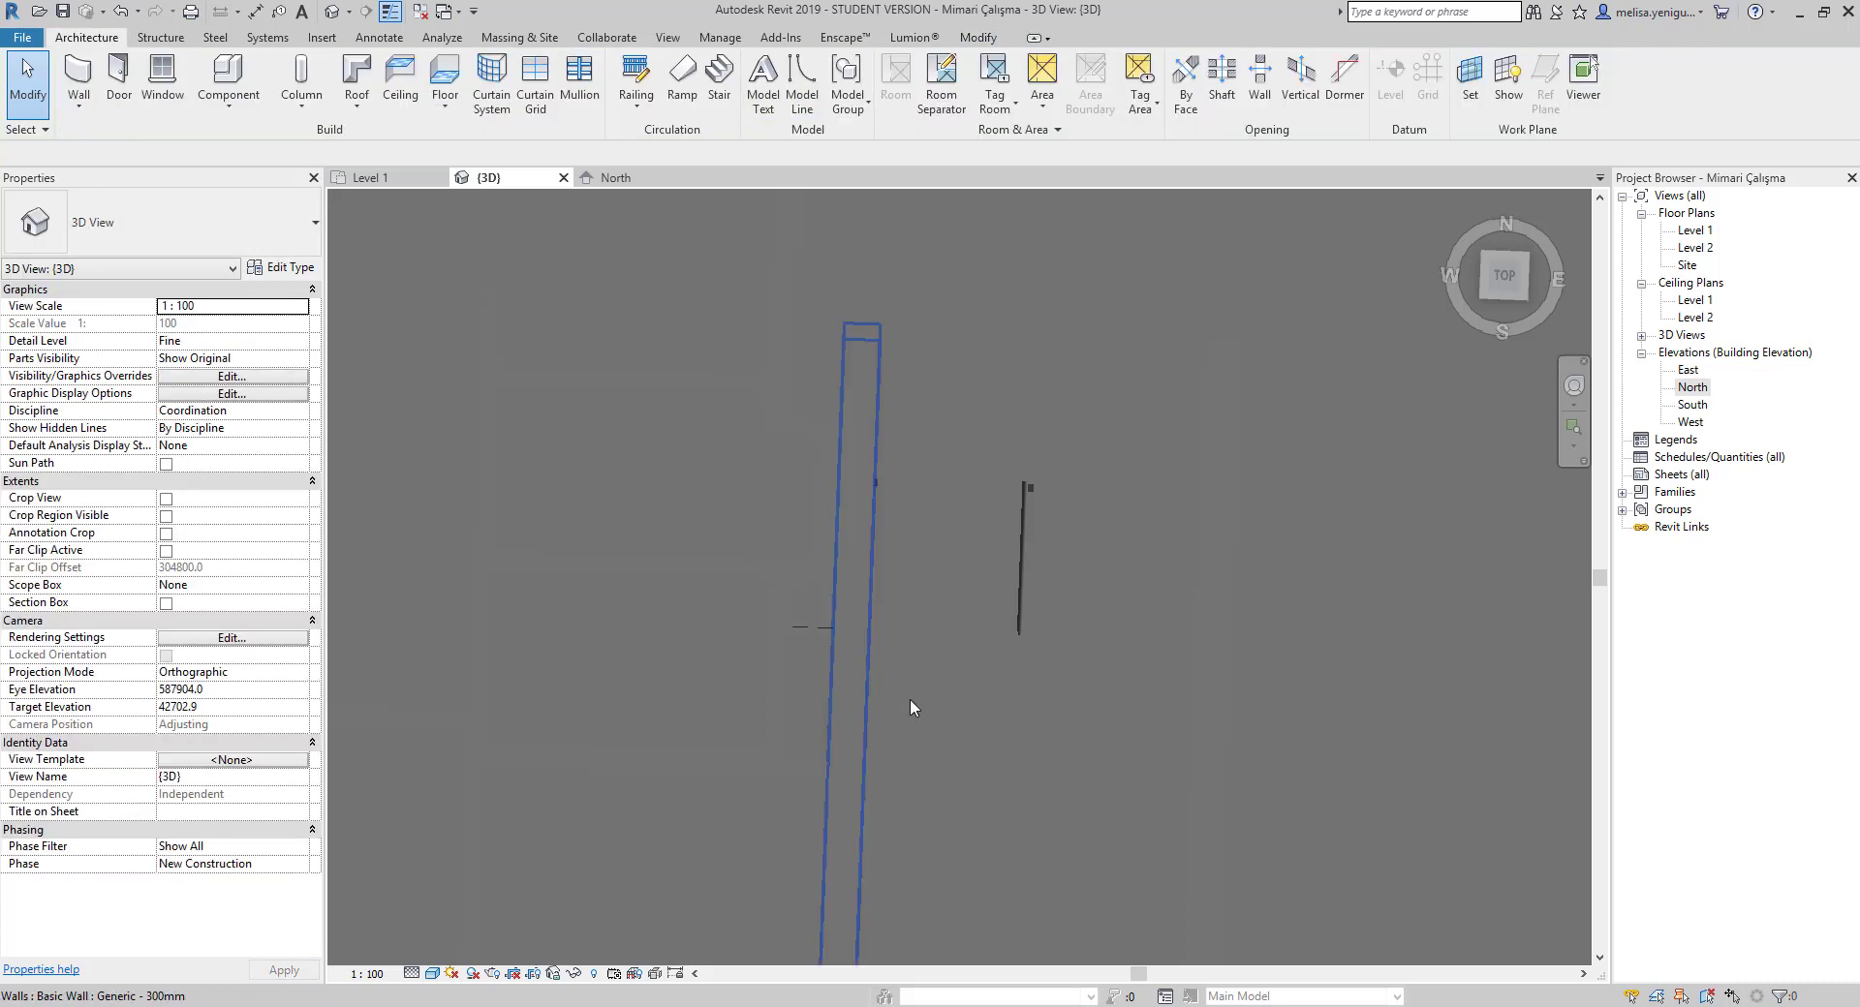
Orbit around the model to view the shaft opening from an angle, below and above
{"action": "scroll", "coordinate": [775, 620], "scroll_direction": "down", "scroll_amount": 2}
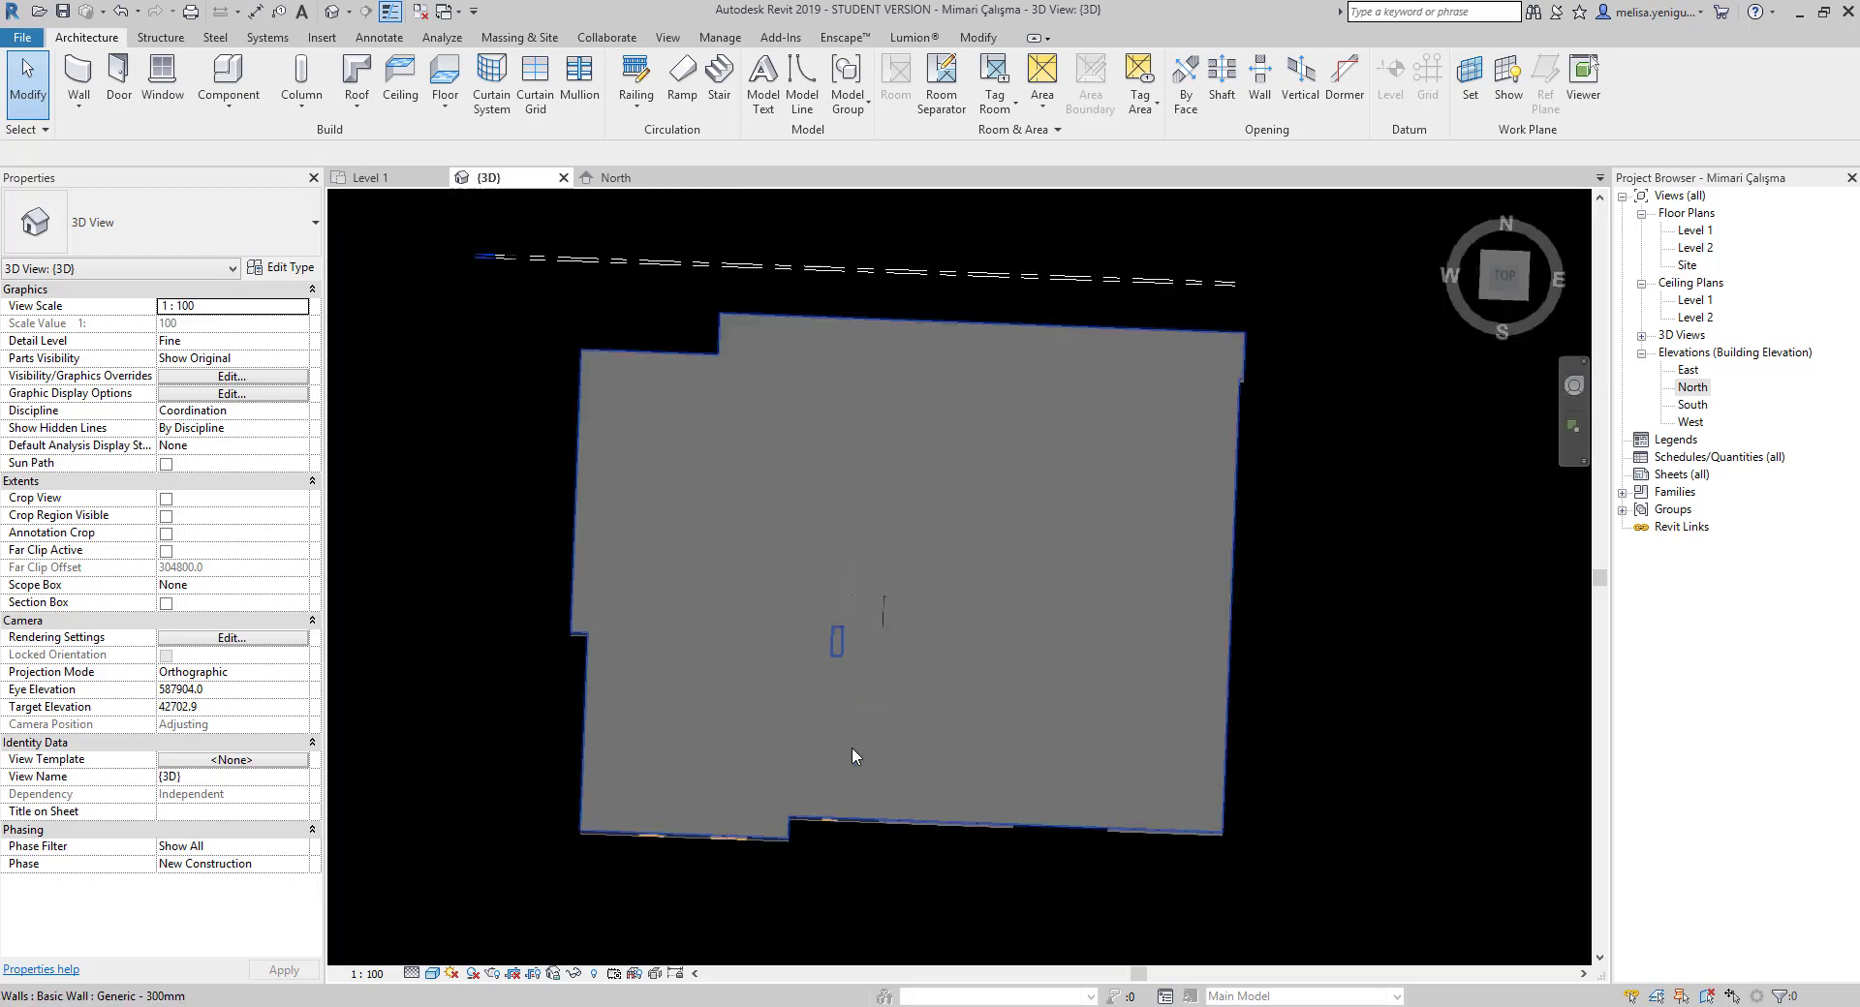
{"action": "middle_click_drag", "start_coordinate": [851, 747], "coordinate": [869, 625], "text": "shift"}
{"action": "scroll", "coordinate": [869, 624], "scroll_direction": "up", "scroll_amount": 4}
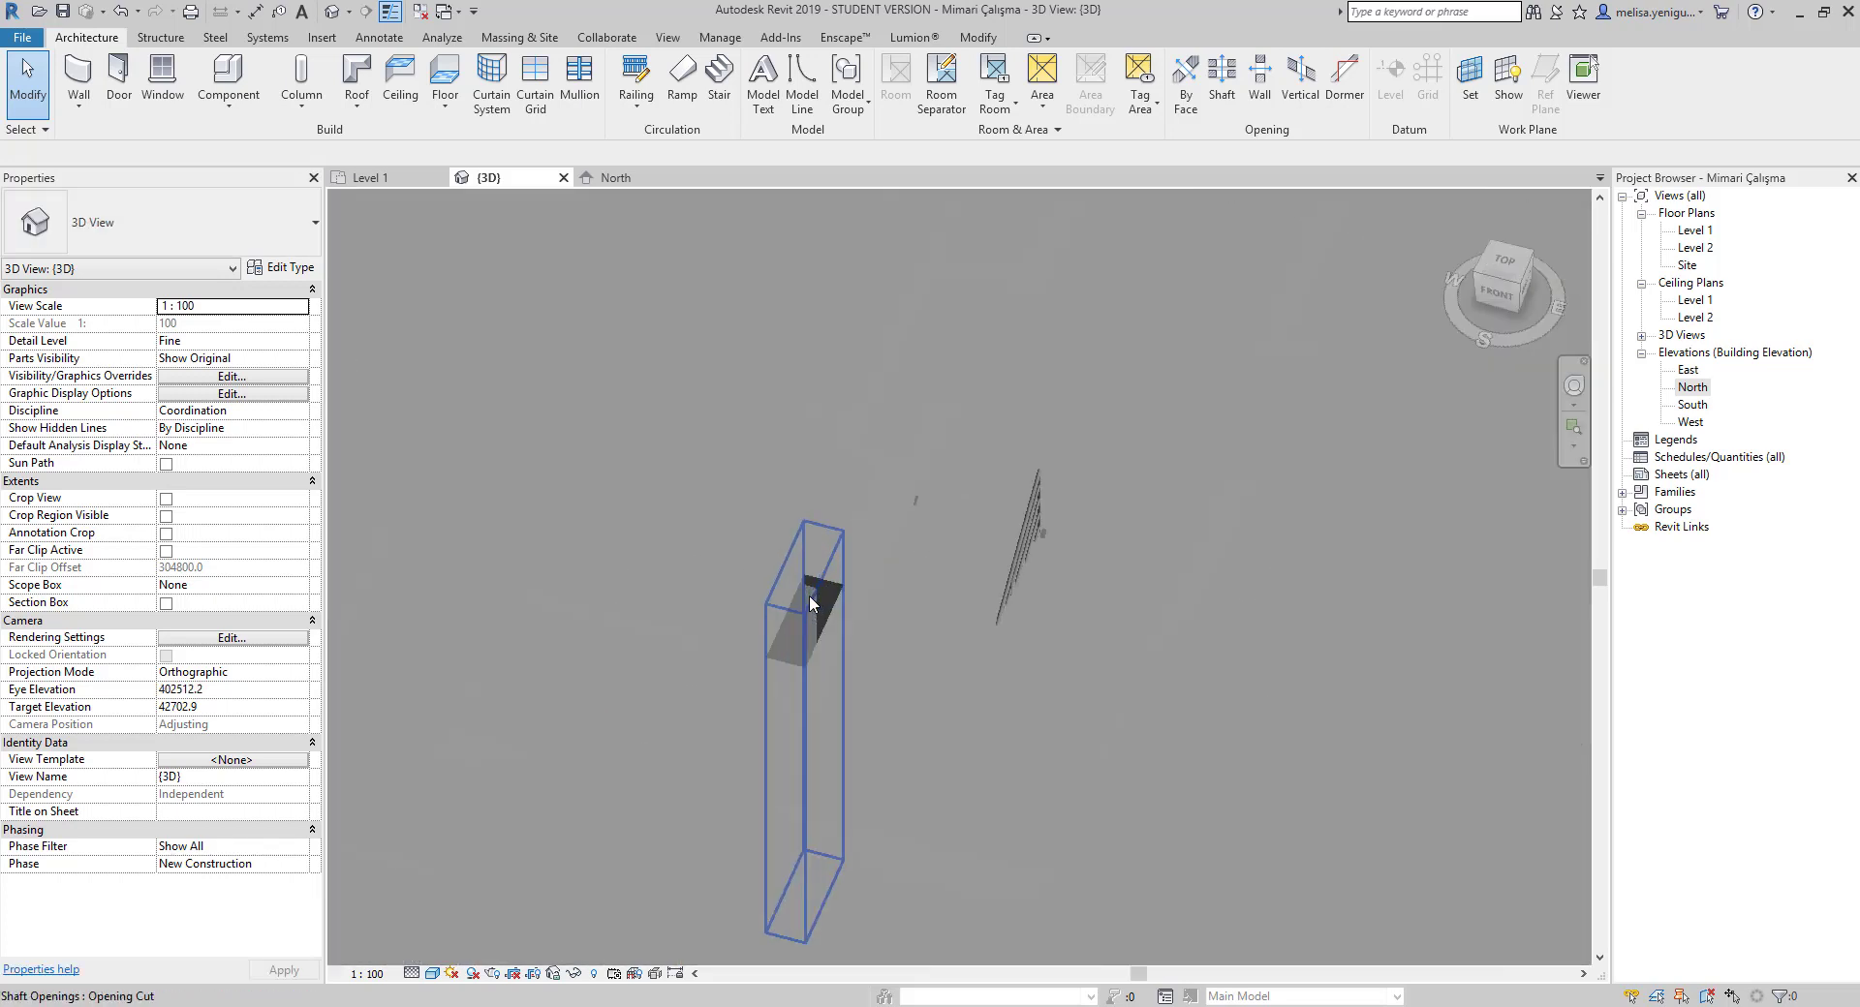
{"action": "scroll", "coordinate": [793, 655], "scroll_direction": "down", "scroll_amount": 3}
{"action": "middle_click_drag", "start_coordinate": [847, 833], "coordinate": [834, 821], "text": "shift"}
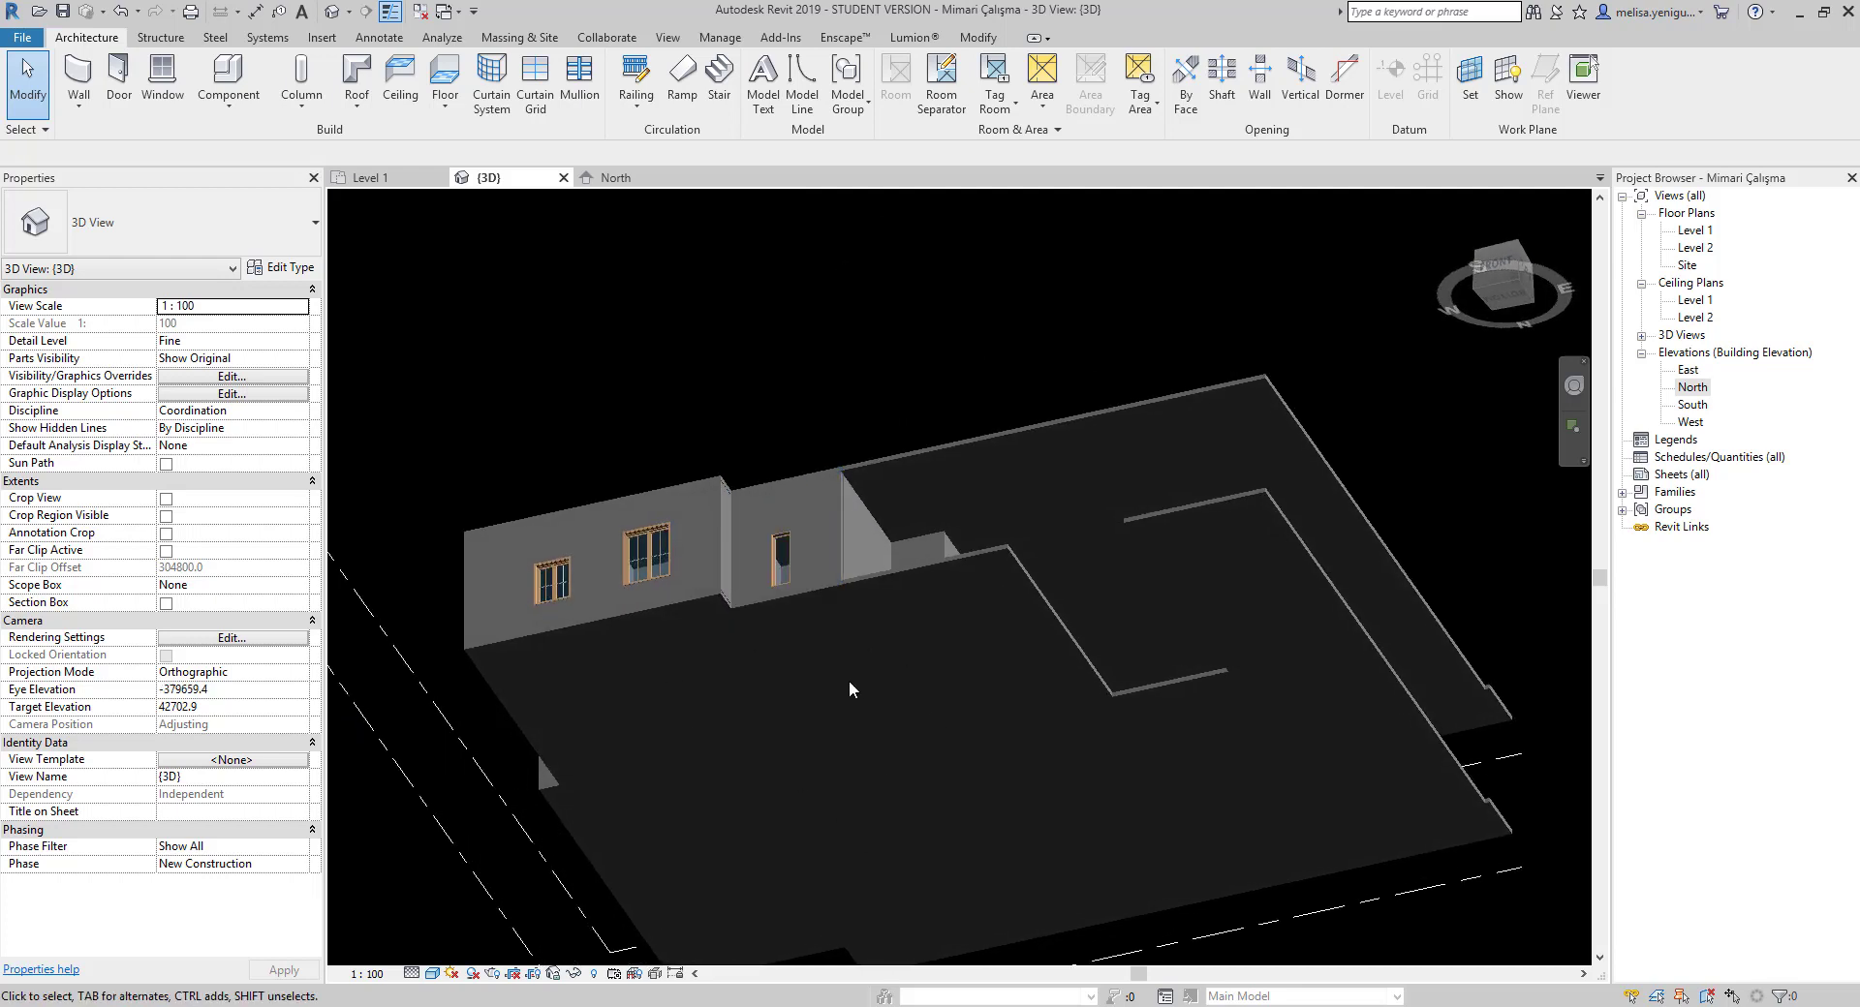
{"action": "scroll", "coordinate": [844, 666], "scroll_direction": "up", "scroll_amount": 3}
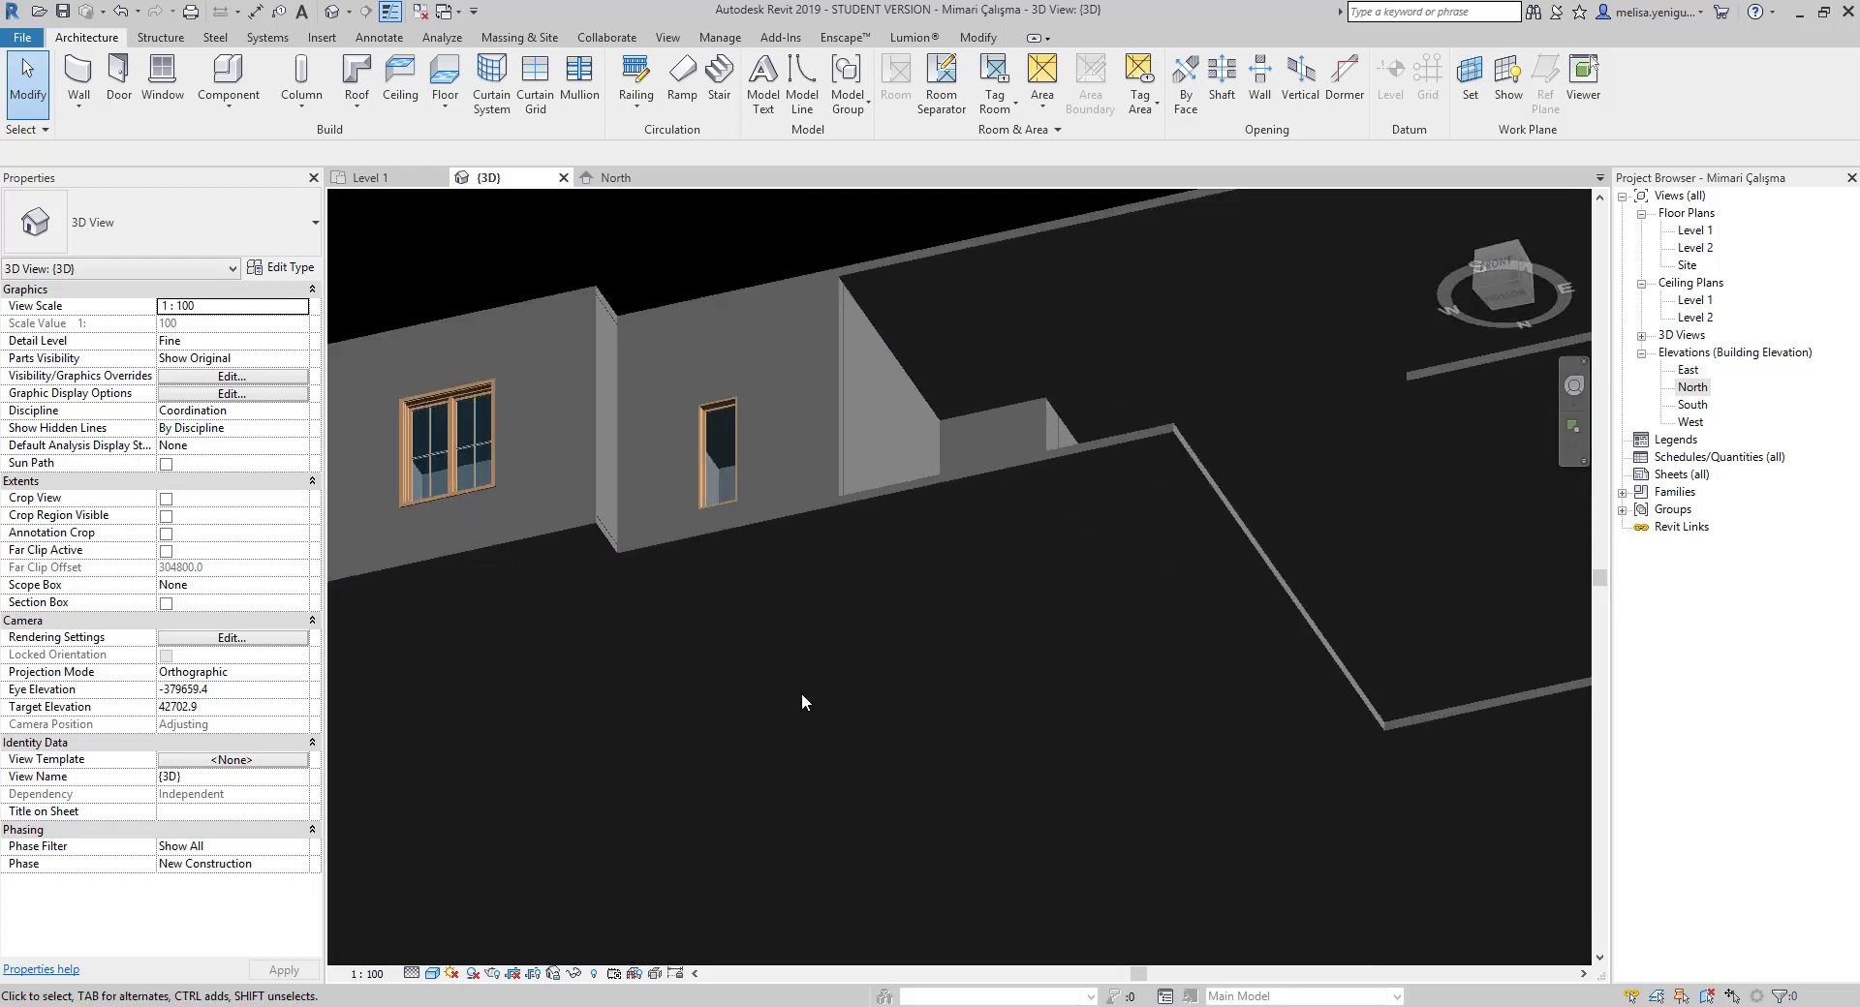
{"action": "scroll", "coordinate": [800, 693], "scroll_direction": "down", "scroll_amount": 3}
{"action": "middle_click_drag", "start_coordinate": [855, 727], "coordinate": [885, 822], "text": "shift"}
{"action": "scroll", "coordinate": [872, 775], "scroll_direction": "up", "scroll_amount": 4}
Reselect the shaft, review the whole building from below, front and top, then return to Level 1
{"action": "left_click", "coordinate": [813, 627]}
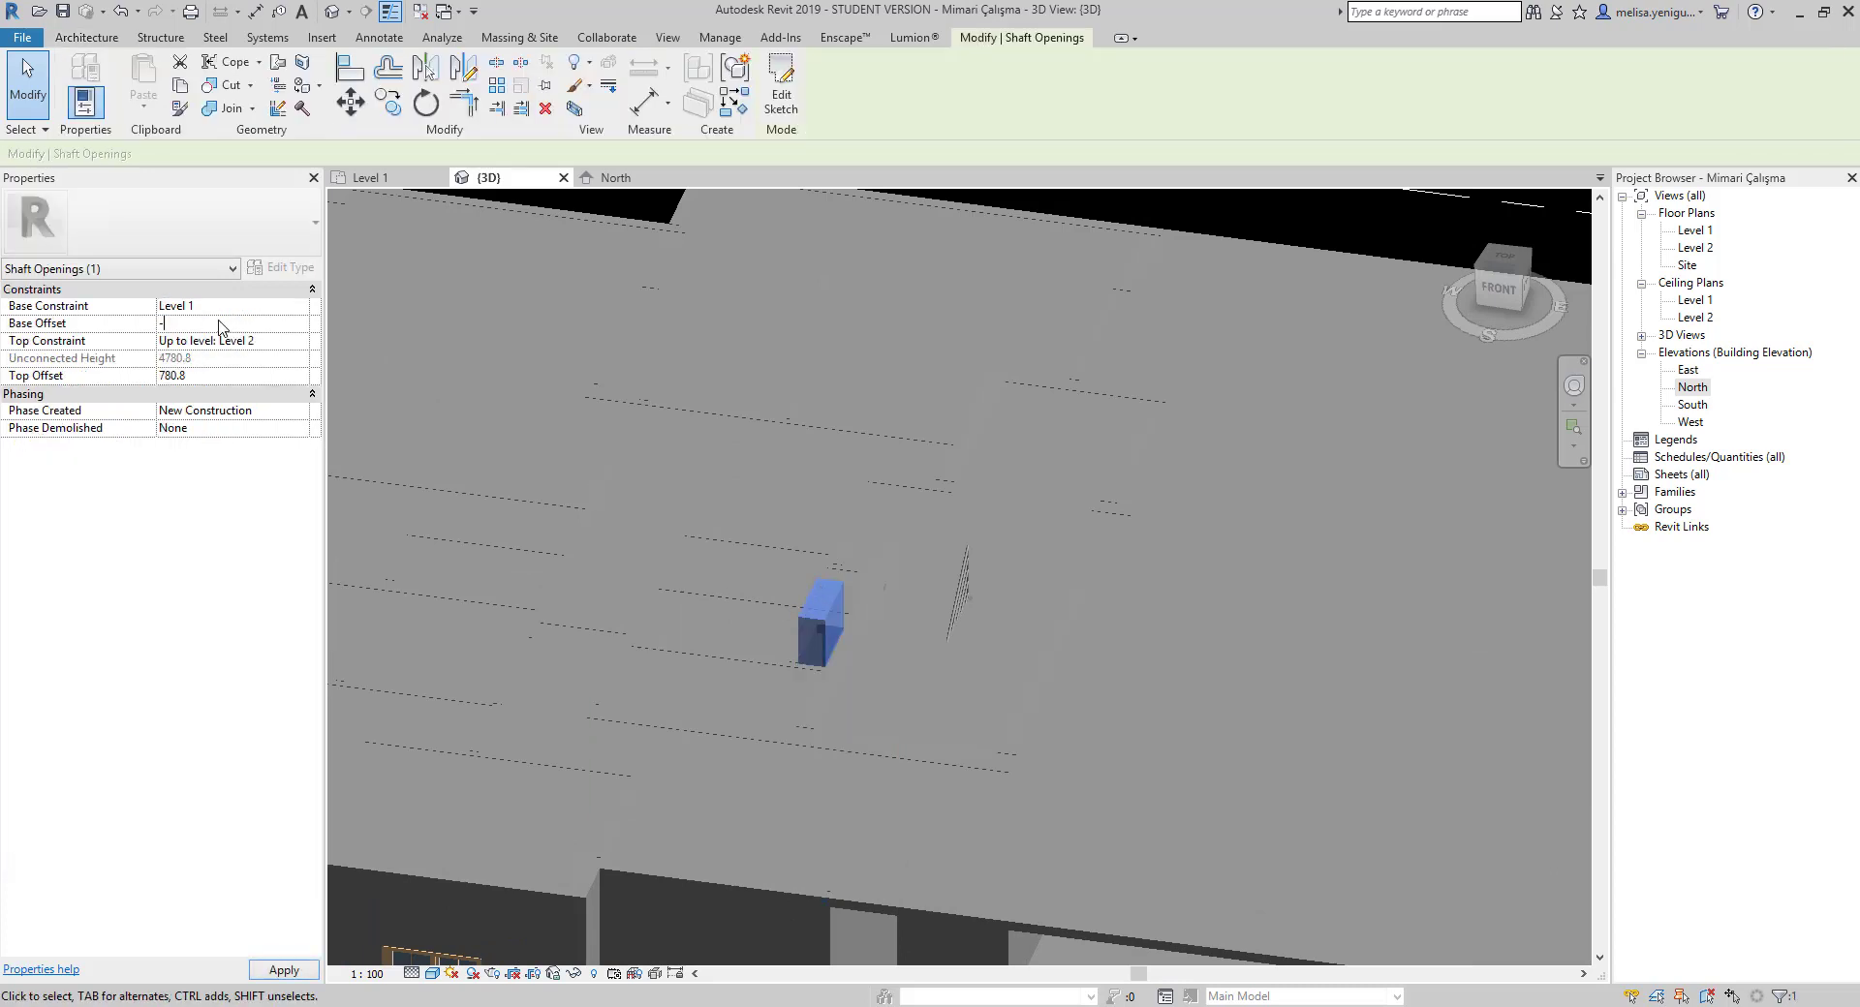
{"action": "scroll", "coordinate": [676, 533], "scroll_direction": "down", "scroll_amount": 5}
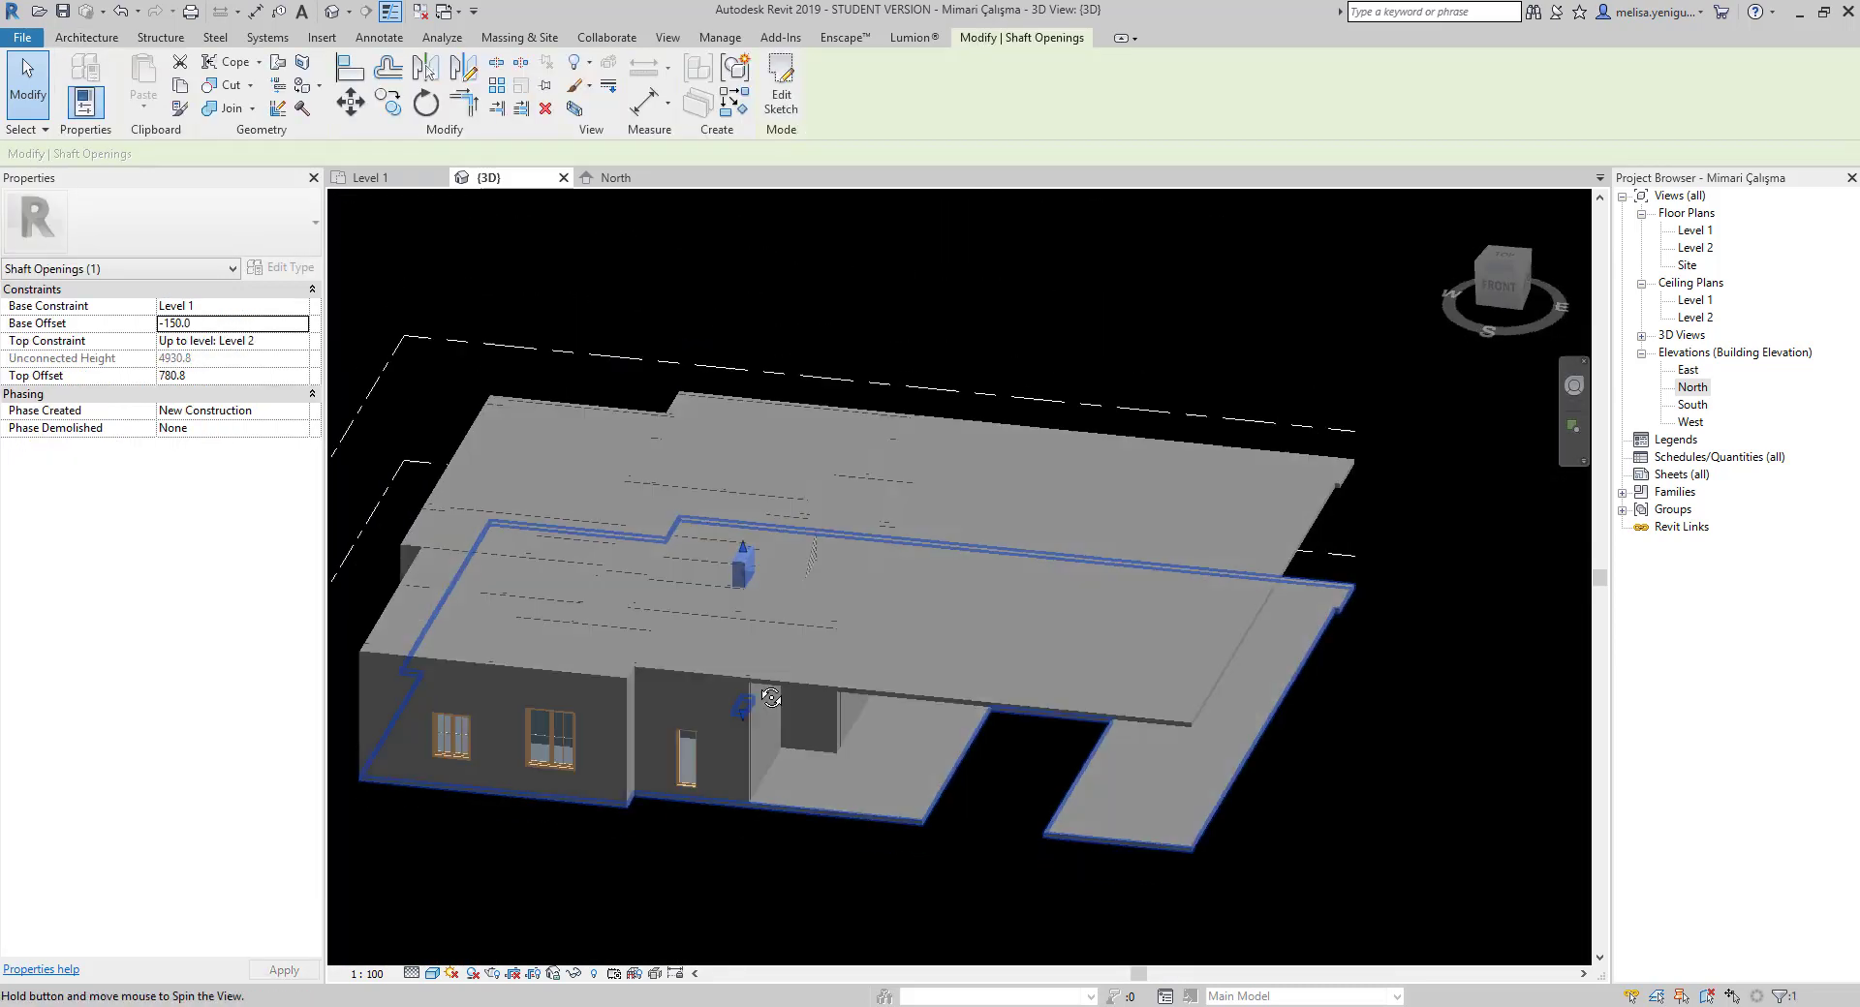
{"action": "middle_click_drag", "start_coordinate": [675, 533], "coordinate": [713, 306], "text": "shift"}
{"action": "left_click", "coordinate": [712, 306]}
{"action": "scroll", "coordinate": [736, 775], "scroll_direction": "up", "scroll_amount": 2}
{"action": "scroll", "coordinate": [783, 701], "scroll_direction": "up", "scroll_amount": 3}
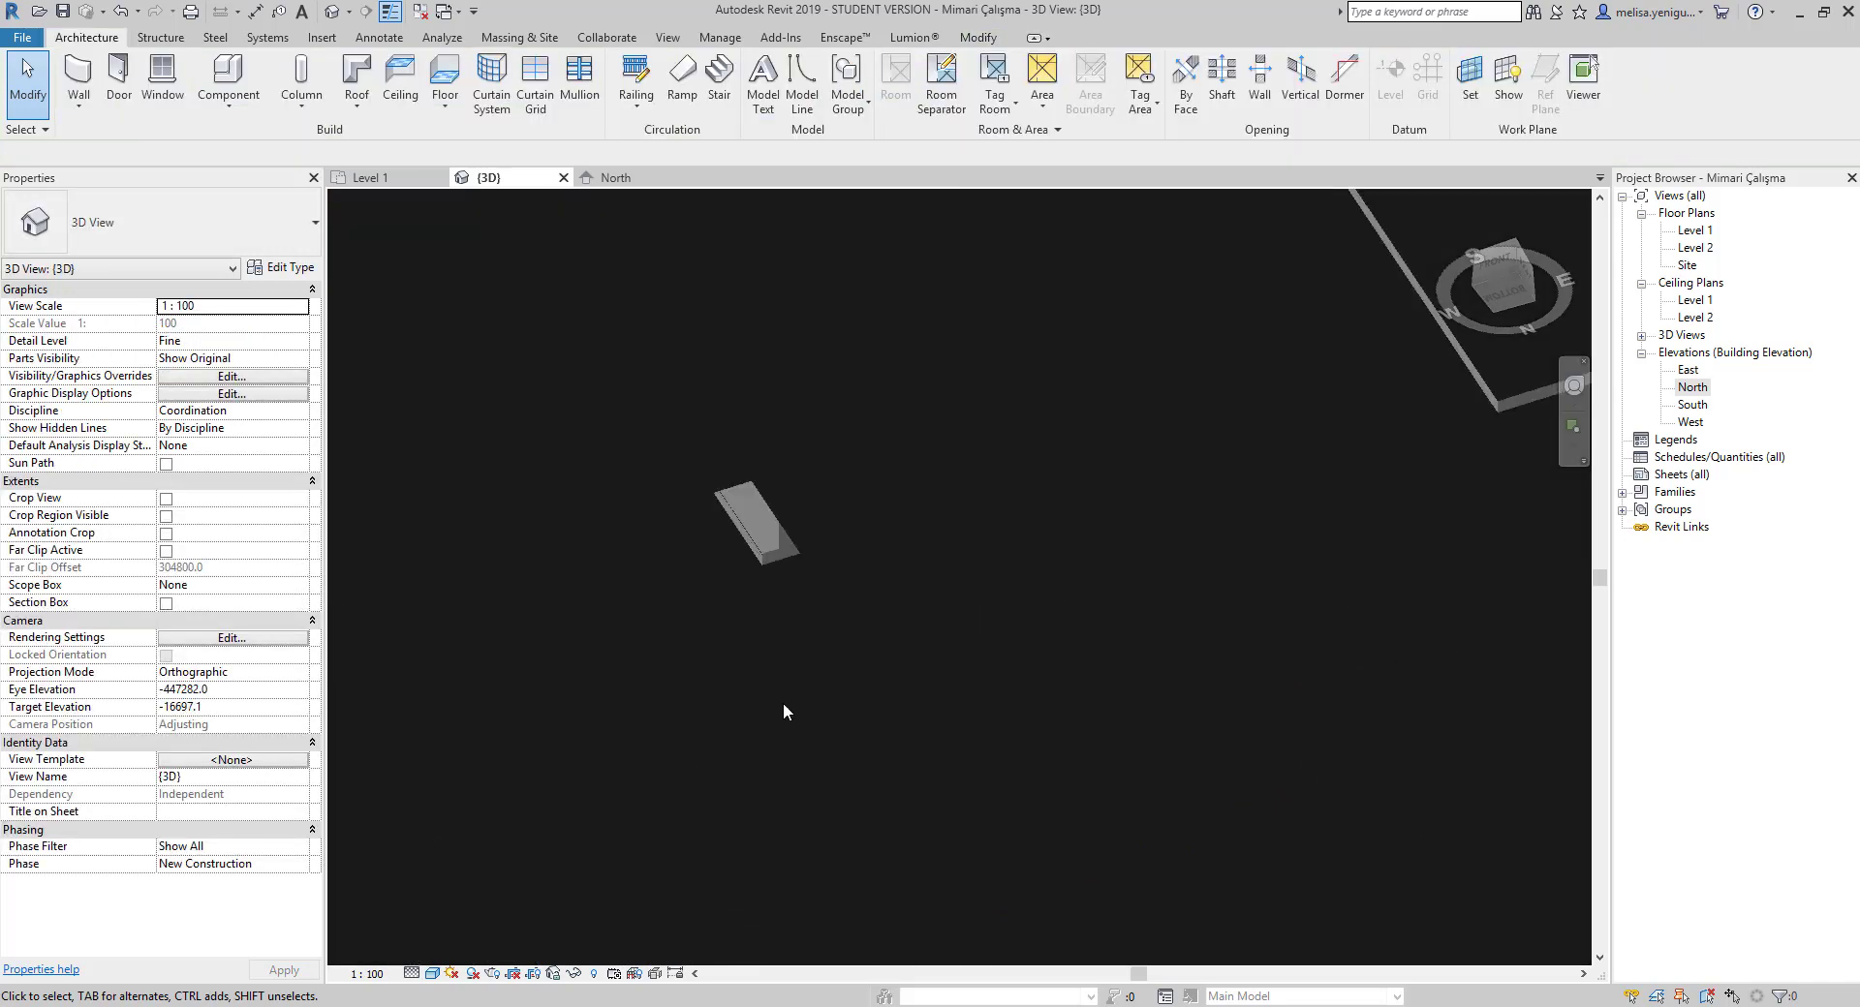
{"action": "scroll", "coordinate": [828, 529], "scroll_direction": "up", "scroll_amount": 2}
{"action": "mouse_move", "coordinate": [718, 578]}
{"action": "middle_mouse_down", "text": "shift"}
{"action": "mouse_move", "coordinate": [830, 602]}
{"action": "mouse_move", "coordinate": [876, 436]}
{"action": "mouse_move", "coordinate": [859, 374]}
{"action": "mouse_move", "coordinate": [845, 693]}
{"action": "middle_mouse_up", "text": "shift"}
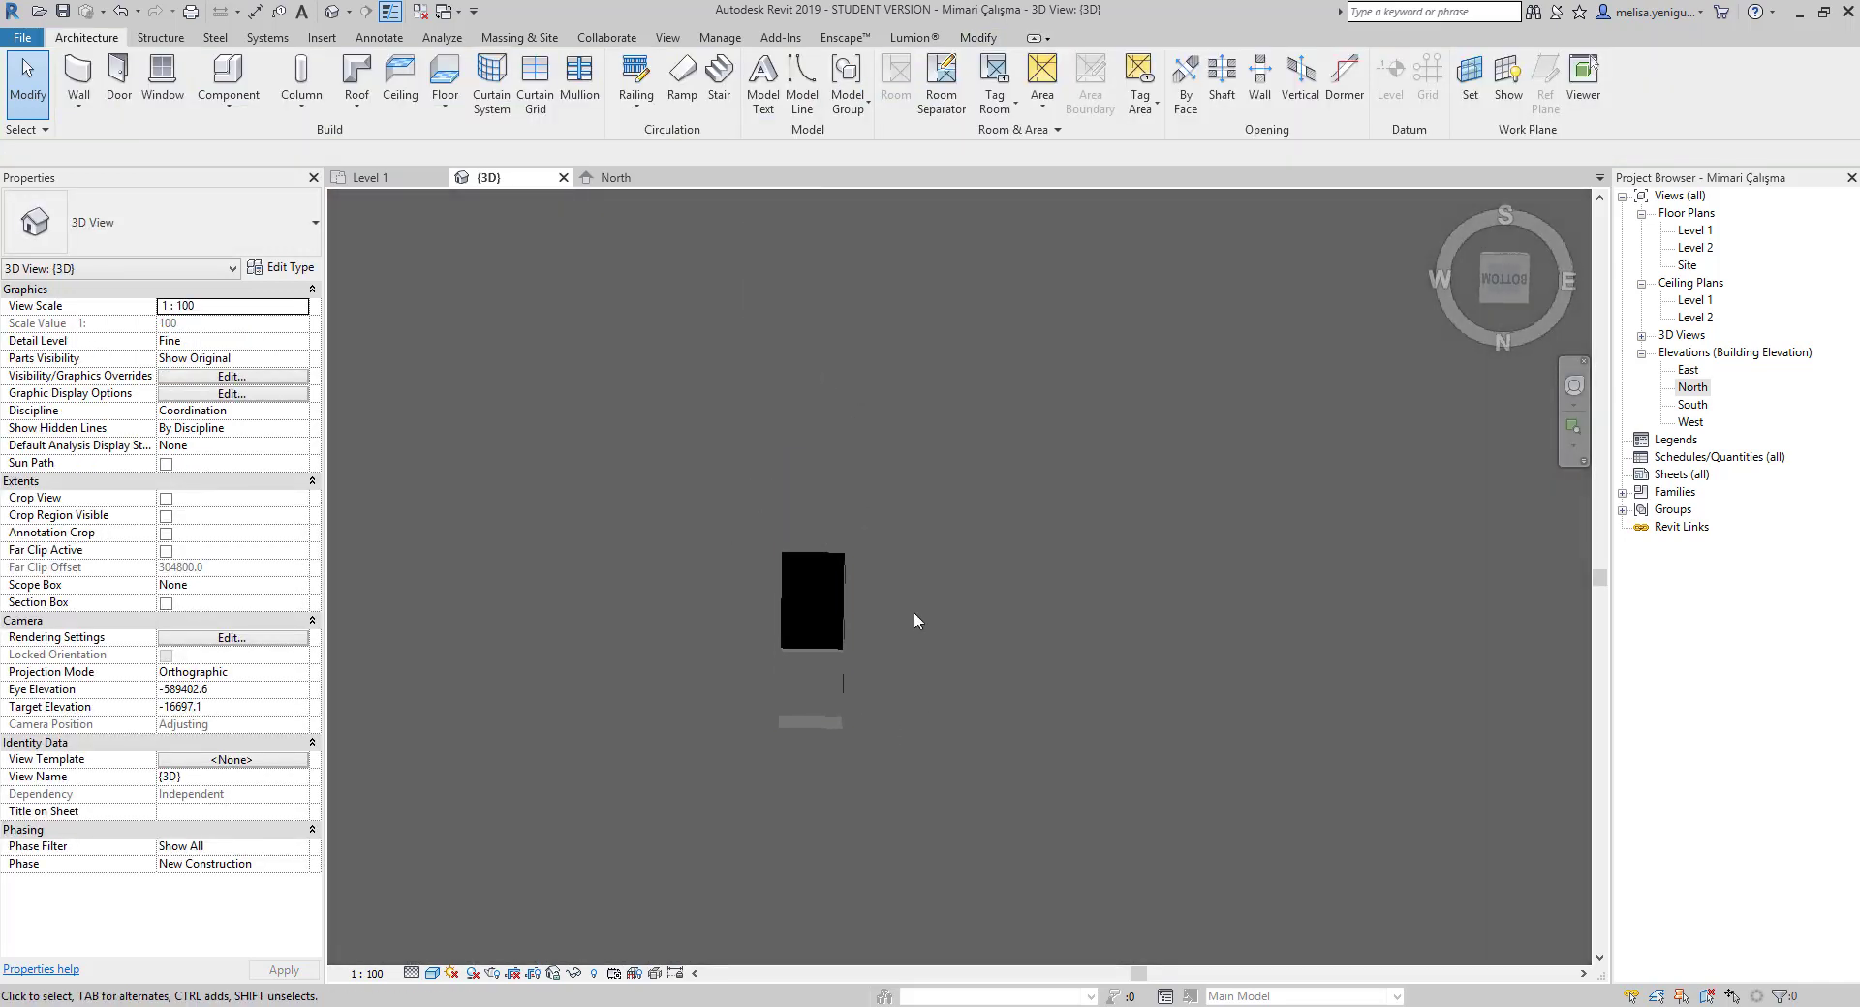
{"action": "mouse_move", "coordinate": [915, 613]}
{"action": "middle_mouse_down", "text": "shift"}
{"action": "mouse_move", "coordinate": [956, 624]}
{"action": "mouse_move", "coordinate": [951, 814]}
{"action": "mouse_move", "coordinate": [953, 792]}
{"action": "middle_mouse_up", "text": "shift"}
{"action": "middle_click_drag", "start_coordinate": [897, 562], "coordinate": [933, 713], "text": "shift"}
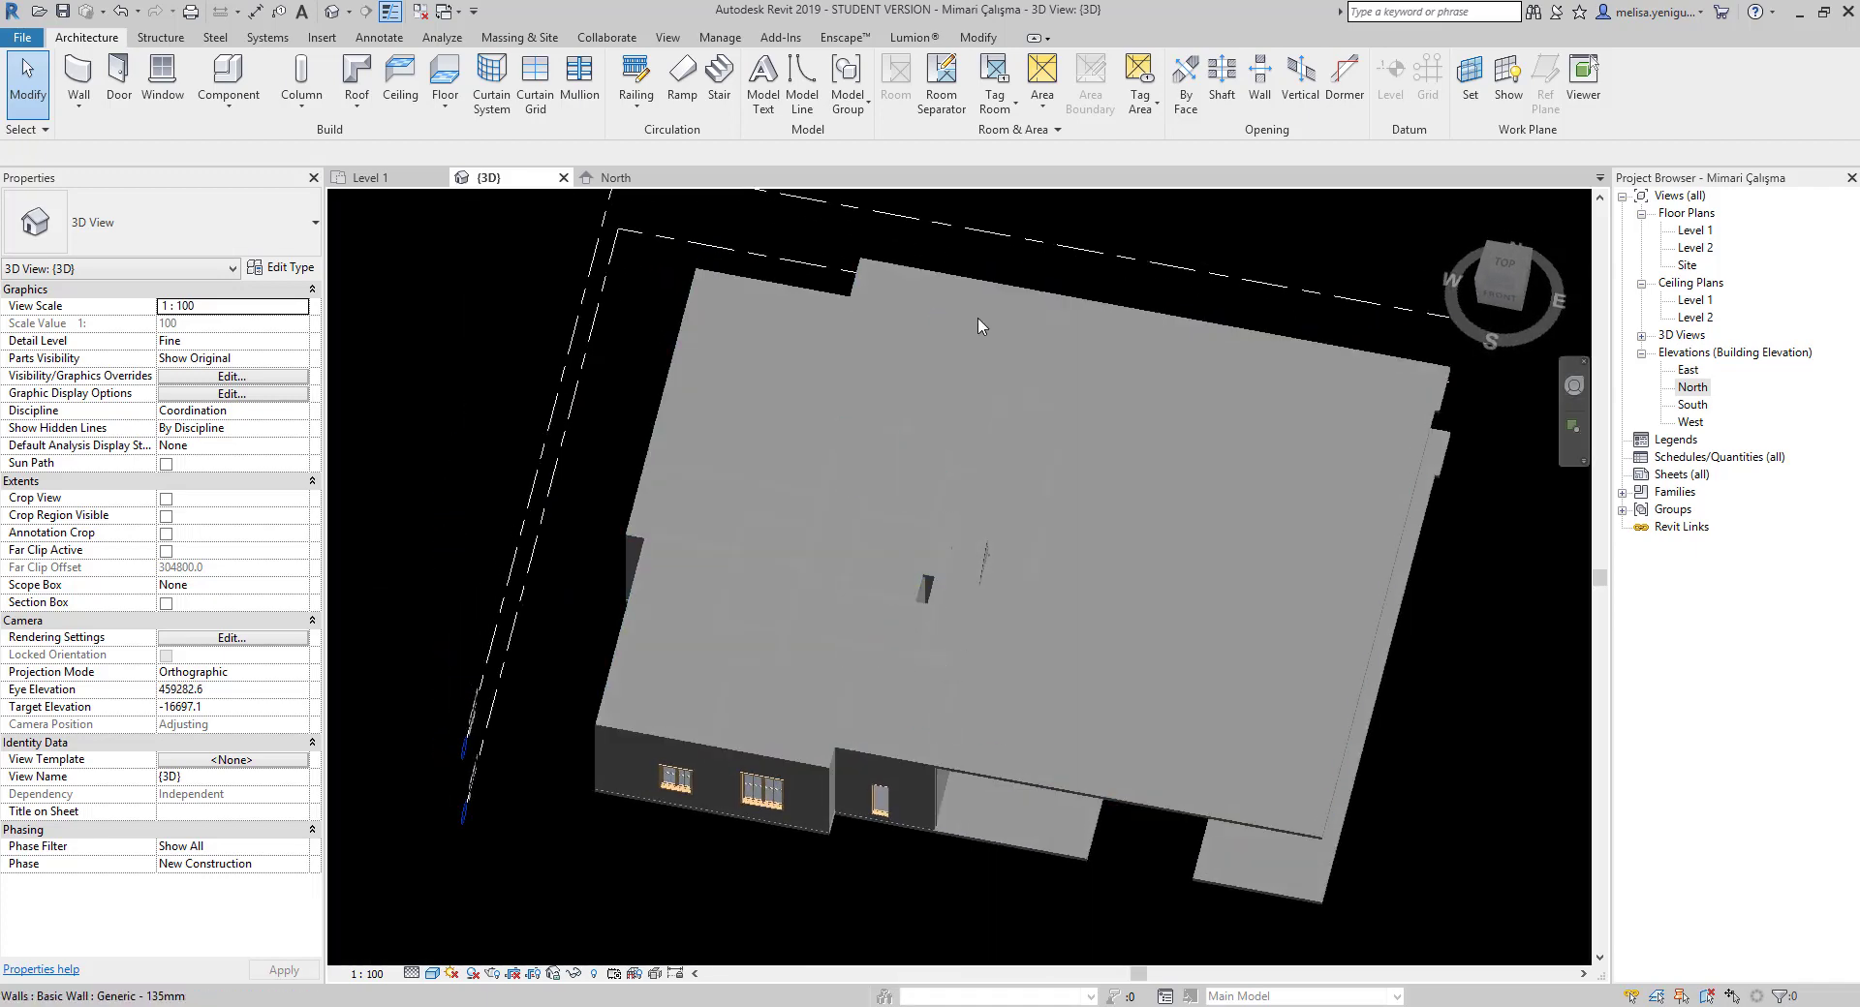
{"action": "left_click", "coordinate": [368, 177]}
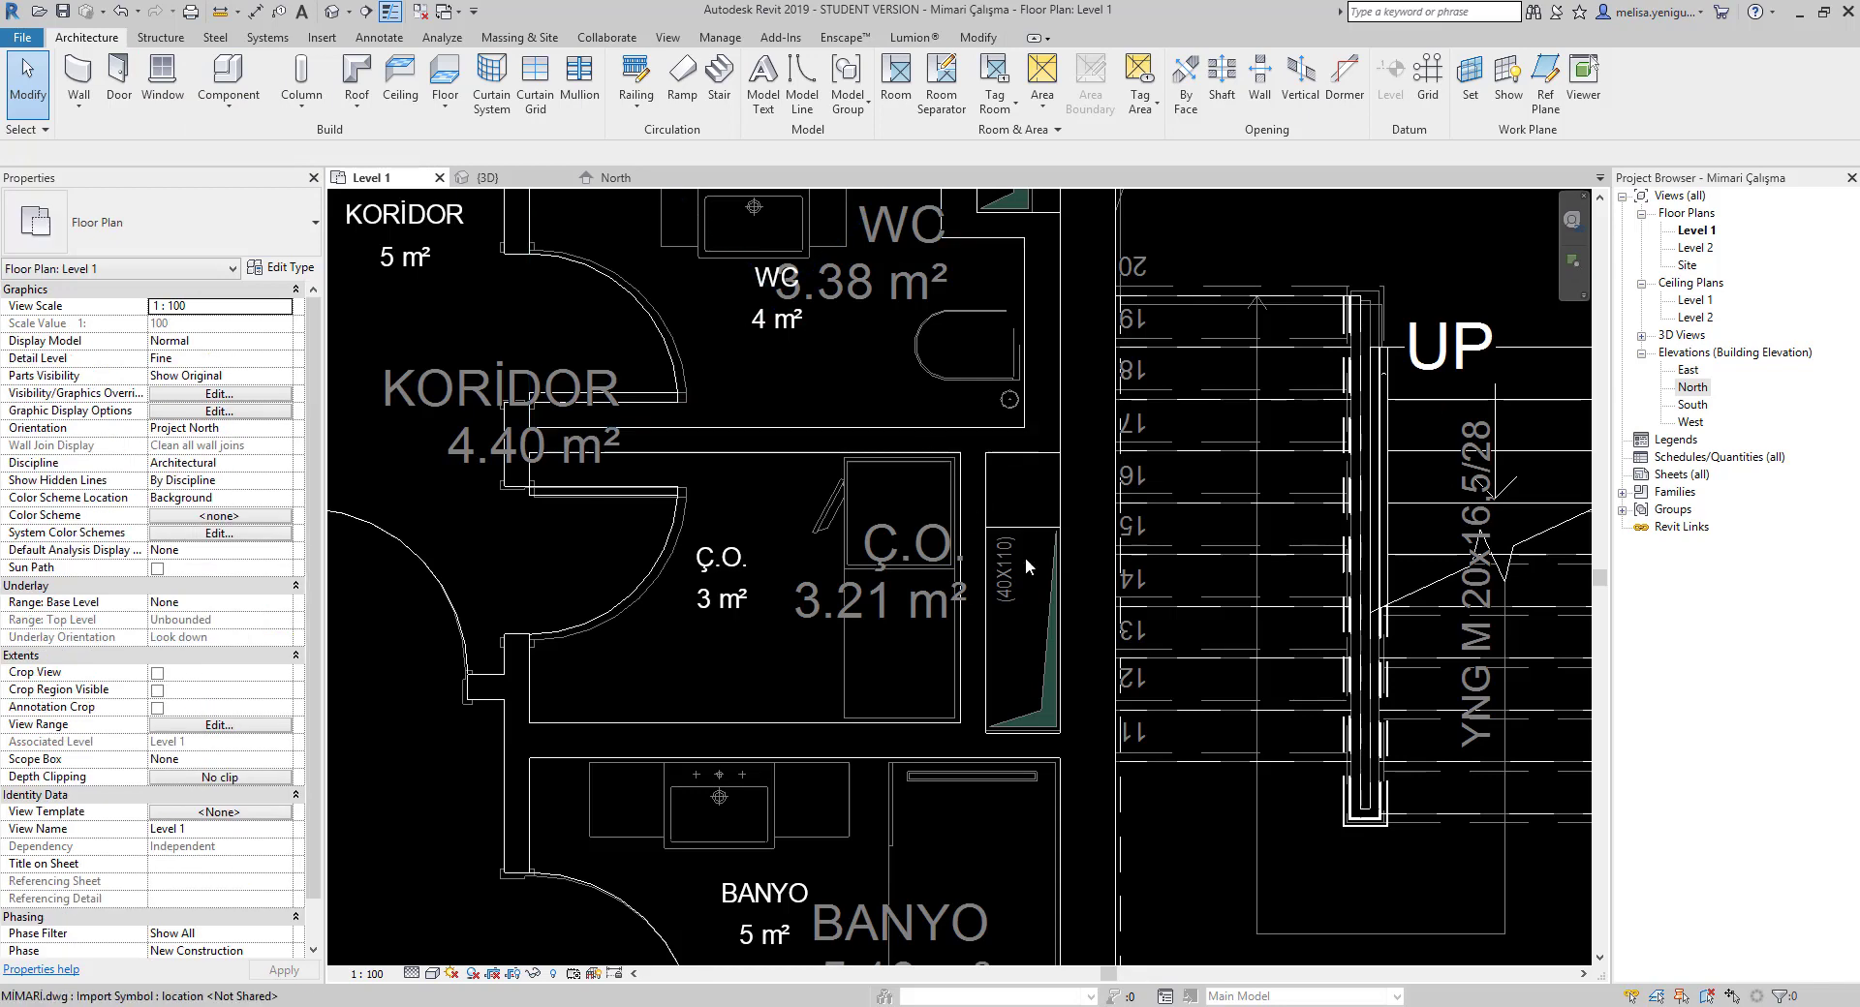
Start a new shaft sketch and draw a rectangle around the 35X75 duct
{"action": "scroll", "coordinate": [1025, 561], "scroll_direction": "down", "scroll_amount": 2}
{"action": "scroll", "coordinate": [1025, 562], "scroll_direction": "down", "scroll_amount": 3}
{"action": "left_click", "coordinate": [1218, 73]}
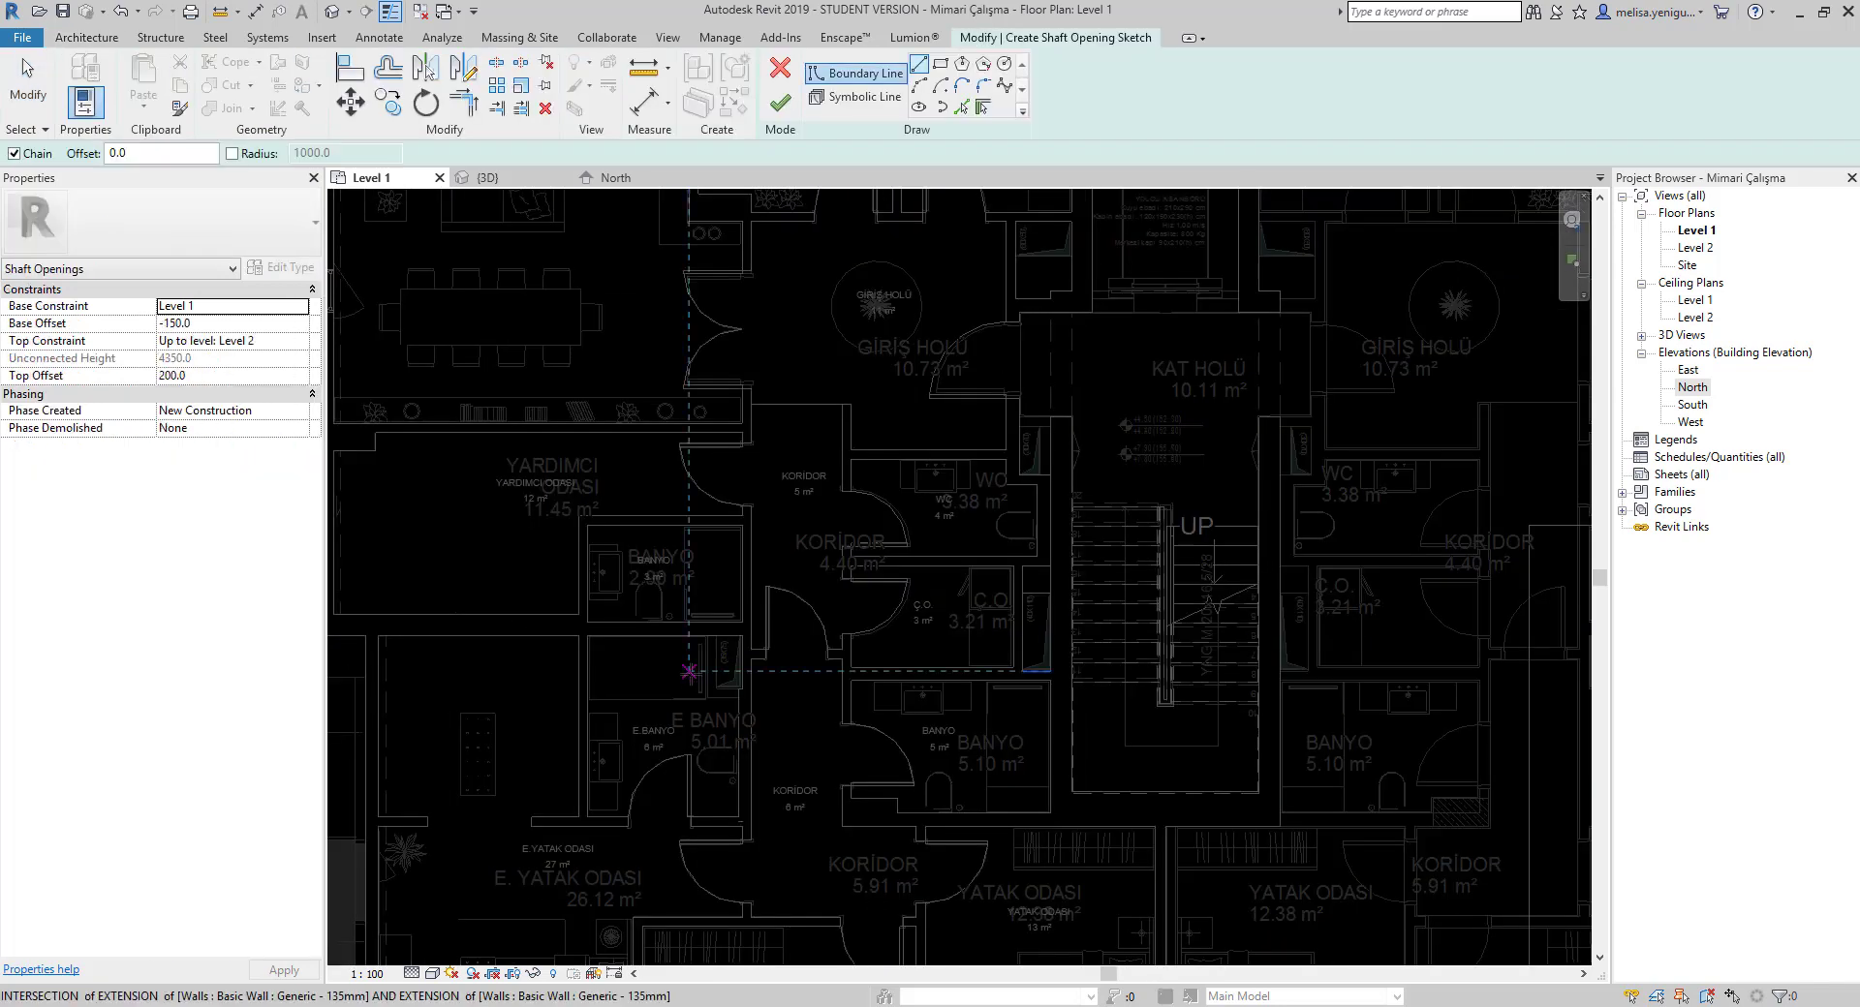
{"action": "scroll", "coordinate": [736, 690], "scroll_direction": "up", "scroll_amount": 2}
{"action": "scroll", "coordinate": [736, 690], "scroll_direction": "up", "scroll_amount": 1}
{"action": "left_click", "coordinate": [940, 66]}
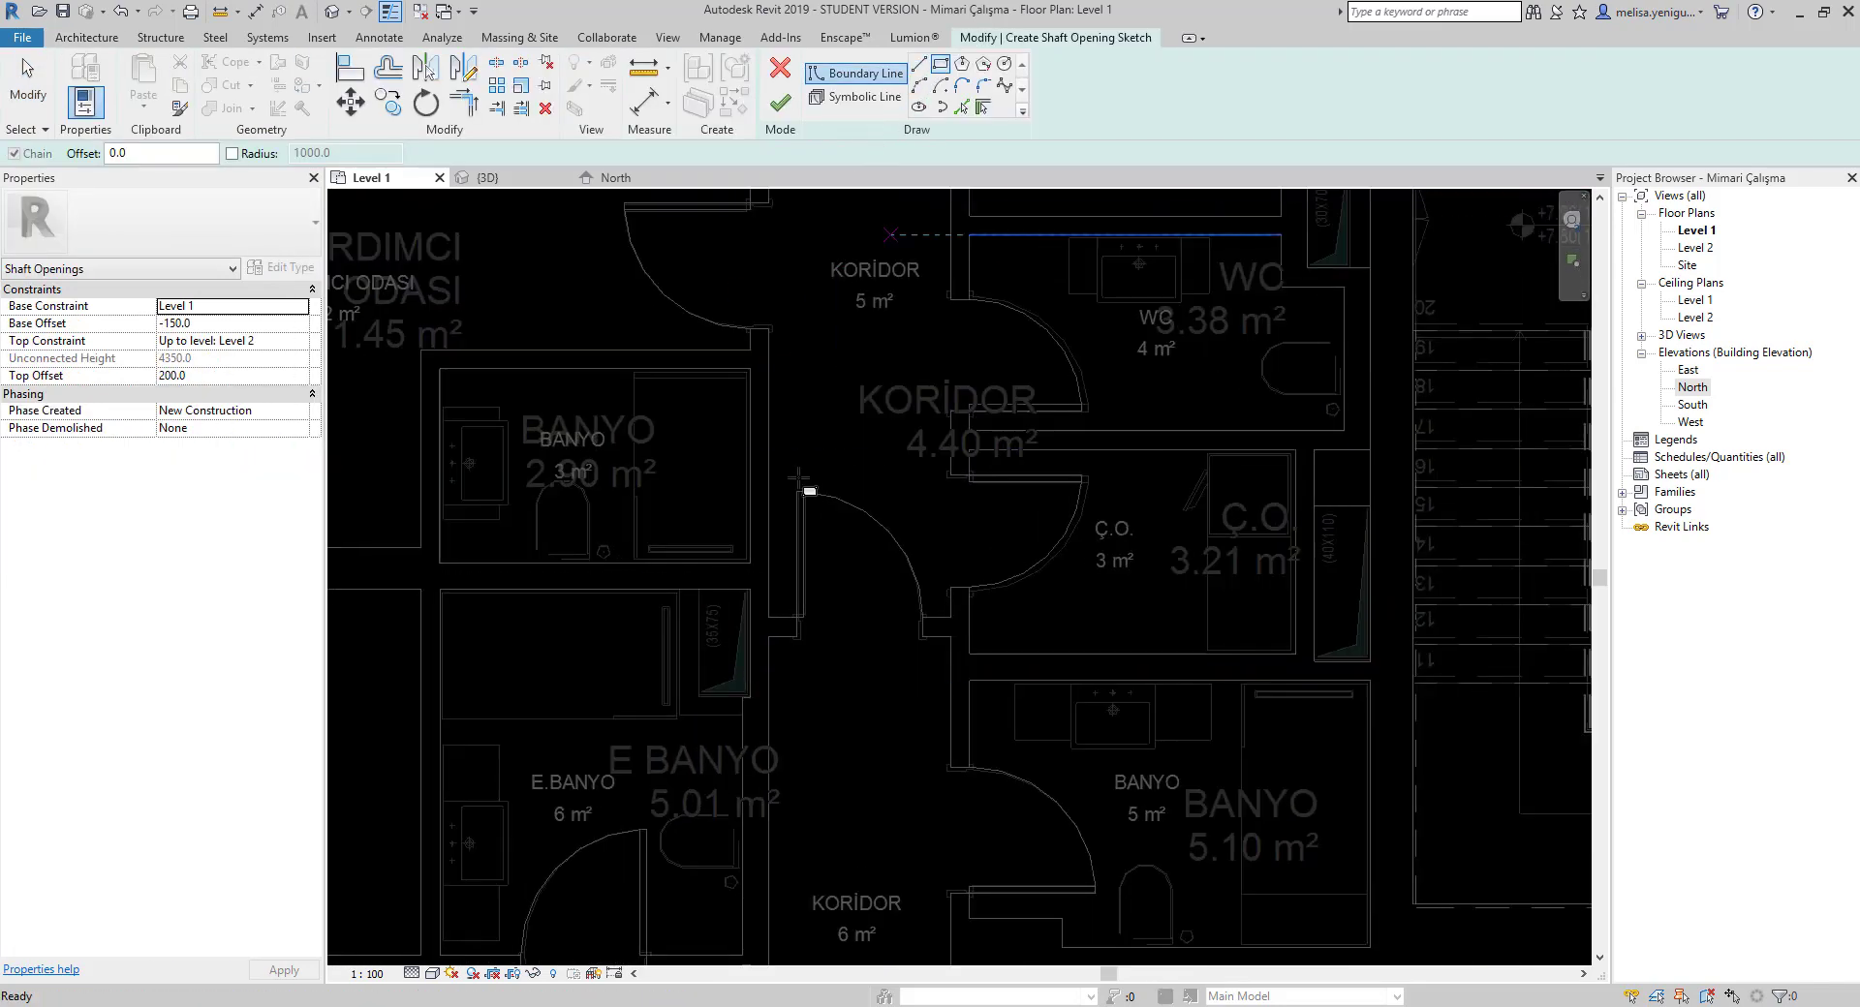
{"action": "scroll", "coordinate": [871, 514], "scroll_direction": "up", "scroll_amount": 2}
{"action": "scroll", "coordinate": [826, 465], "scroll_direction": "up", "scroll_amount": 2}
{"action": "scroll", "coordinate": [804, 388], "scroll_direction": "up", "scroll_amount": 2}
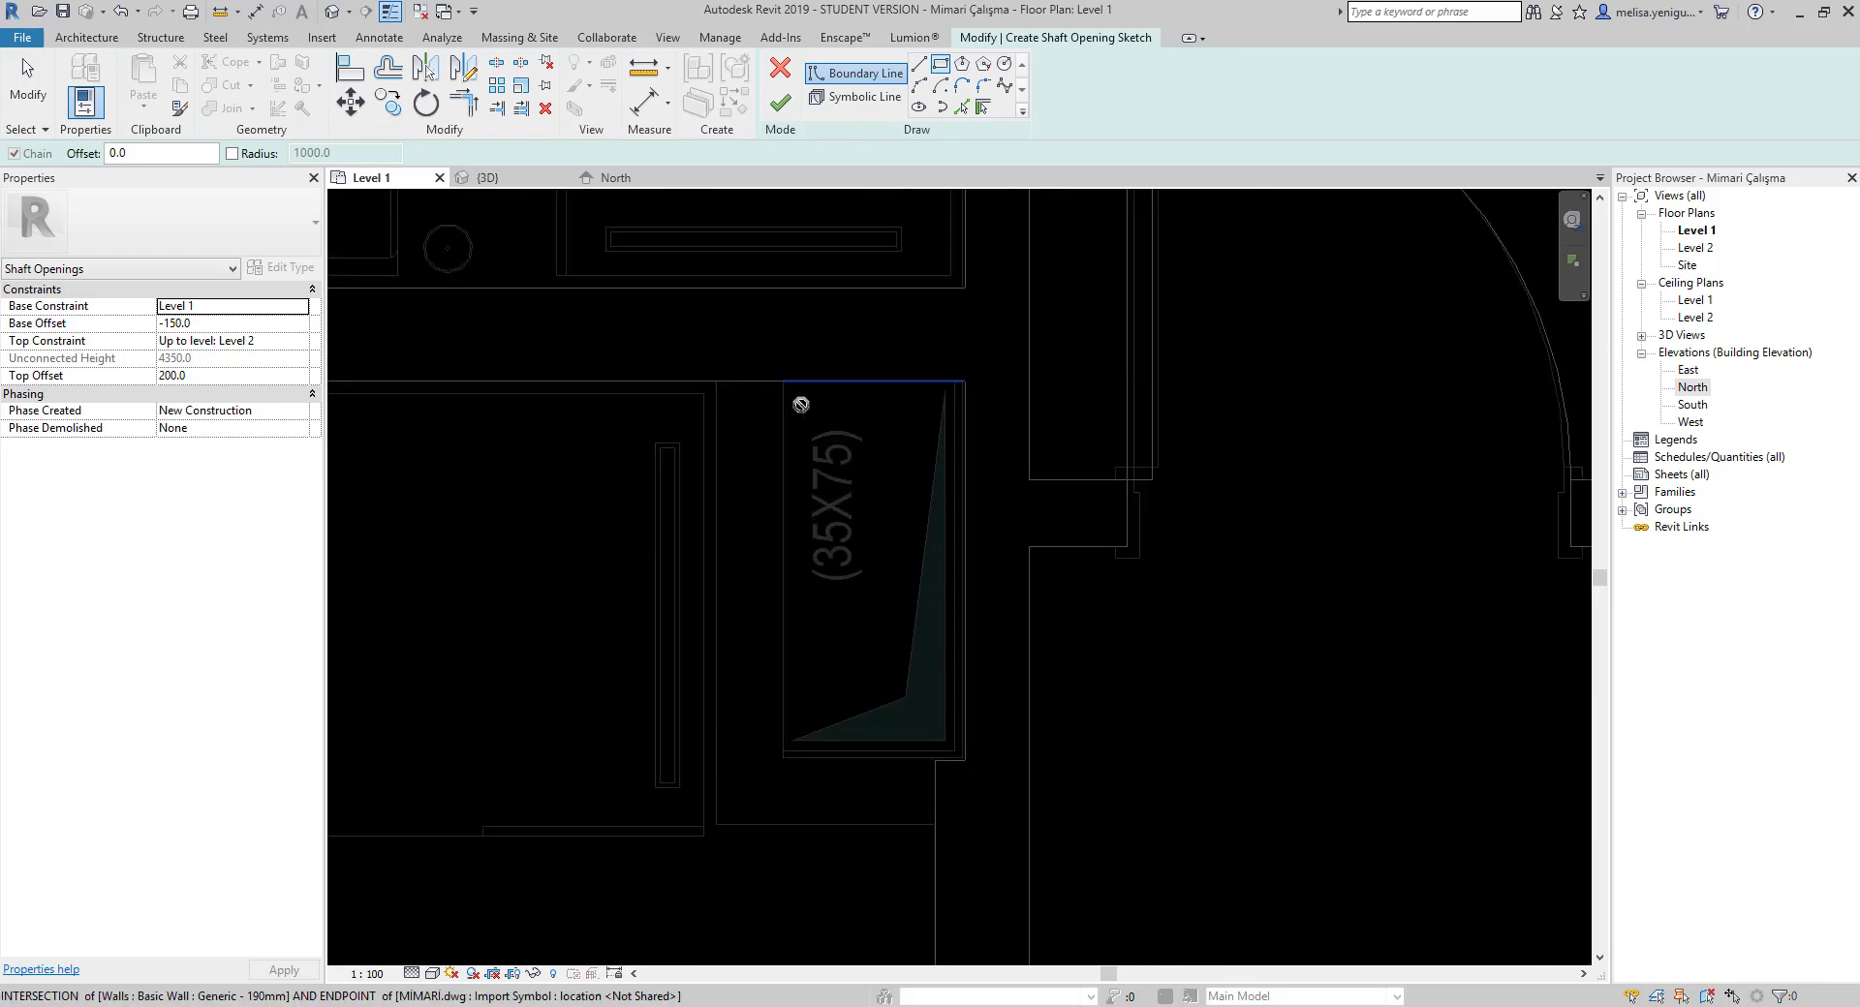
{"action": "left_click", "coordinate": [782, 381]}
{"action": "left_click", "coordinate": [965, 760]}
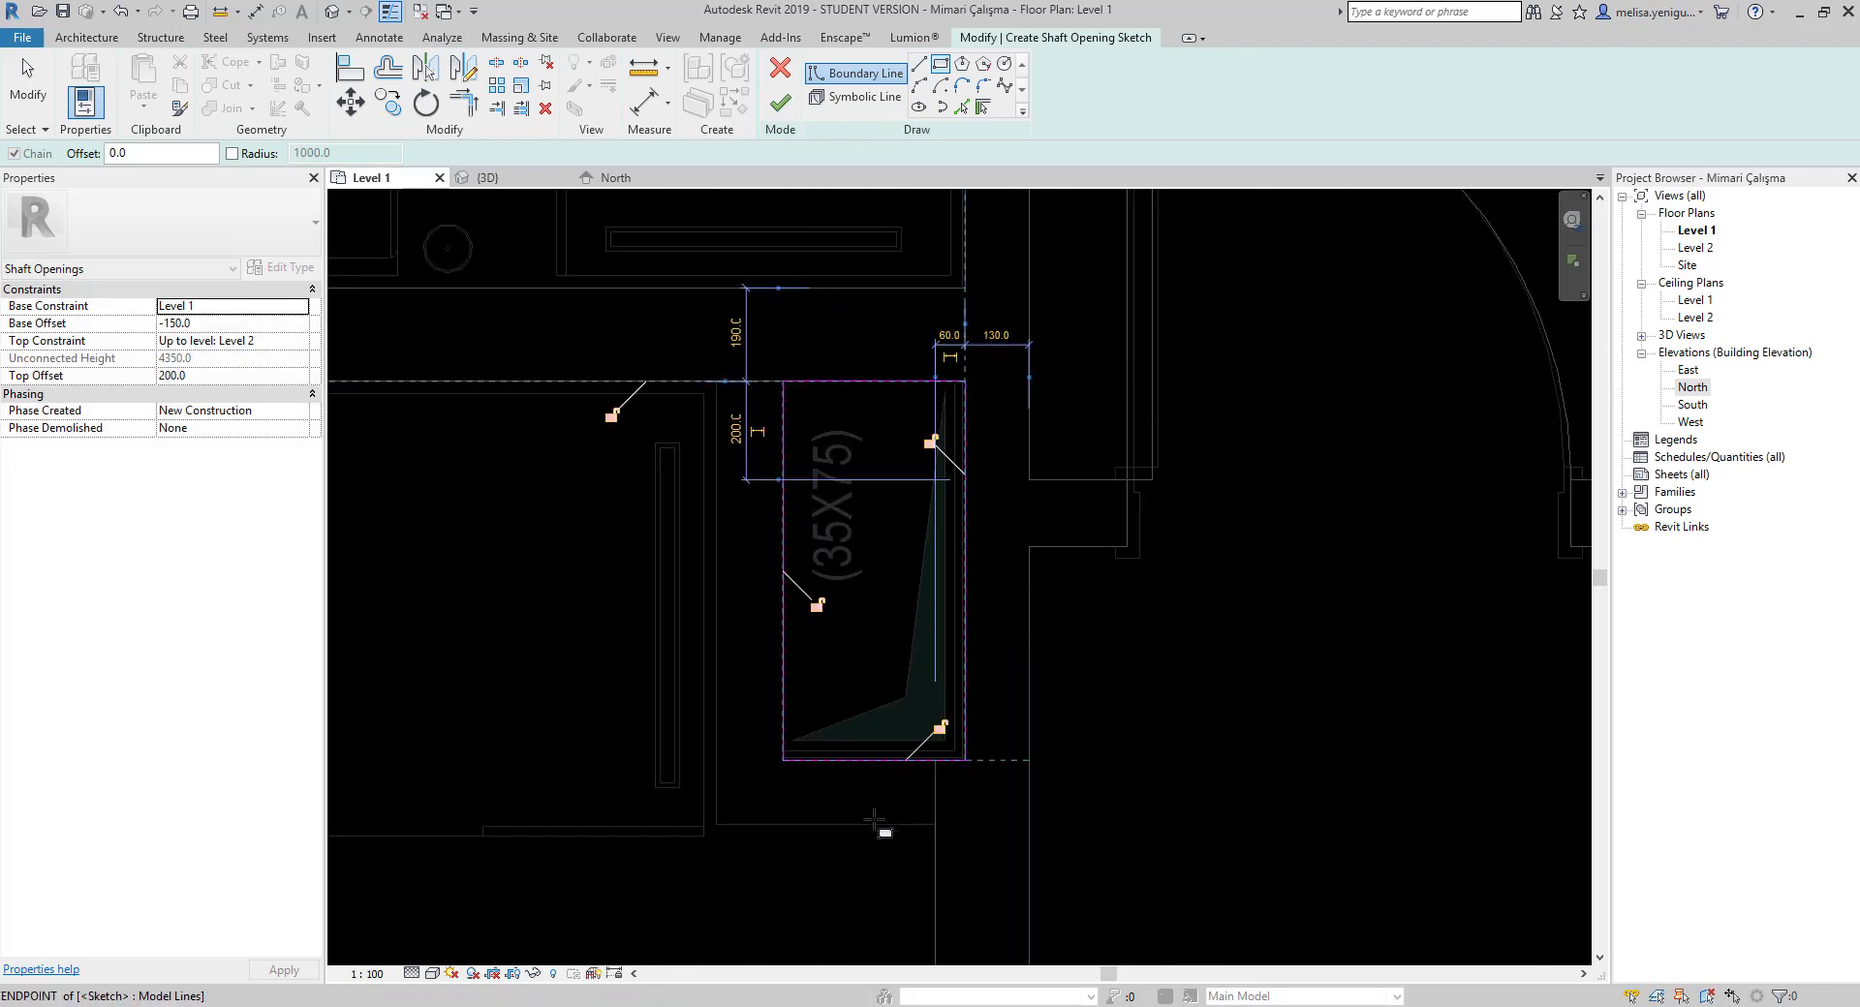
Draw rectangles around the 30X70 and 80X50 ducts
{"action": "scroll", "coordinate": [872, 717], "scroll_direction": "down", "scroll_amount": 3}
{"action": "scroll", "coordinate": [891, 746], "scroll_direction": "down", "scroll_amount": 2}
{"action": "scroll", "coordinate": [981, 676], "scroll_direction": "down", "scroll_amount": 2}
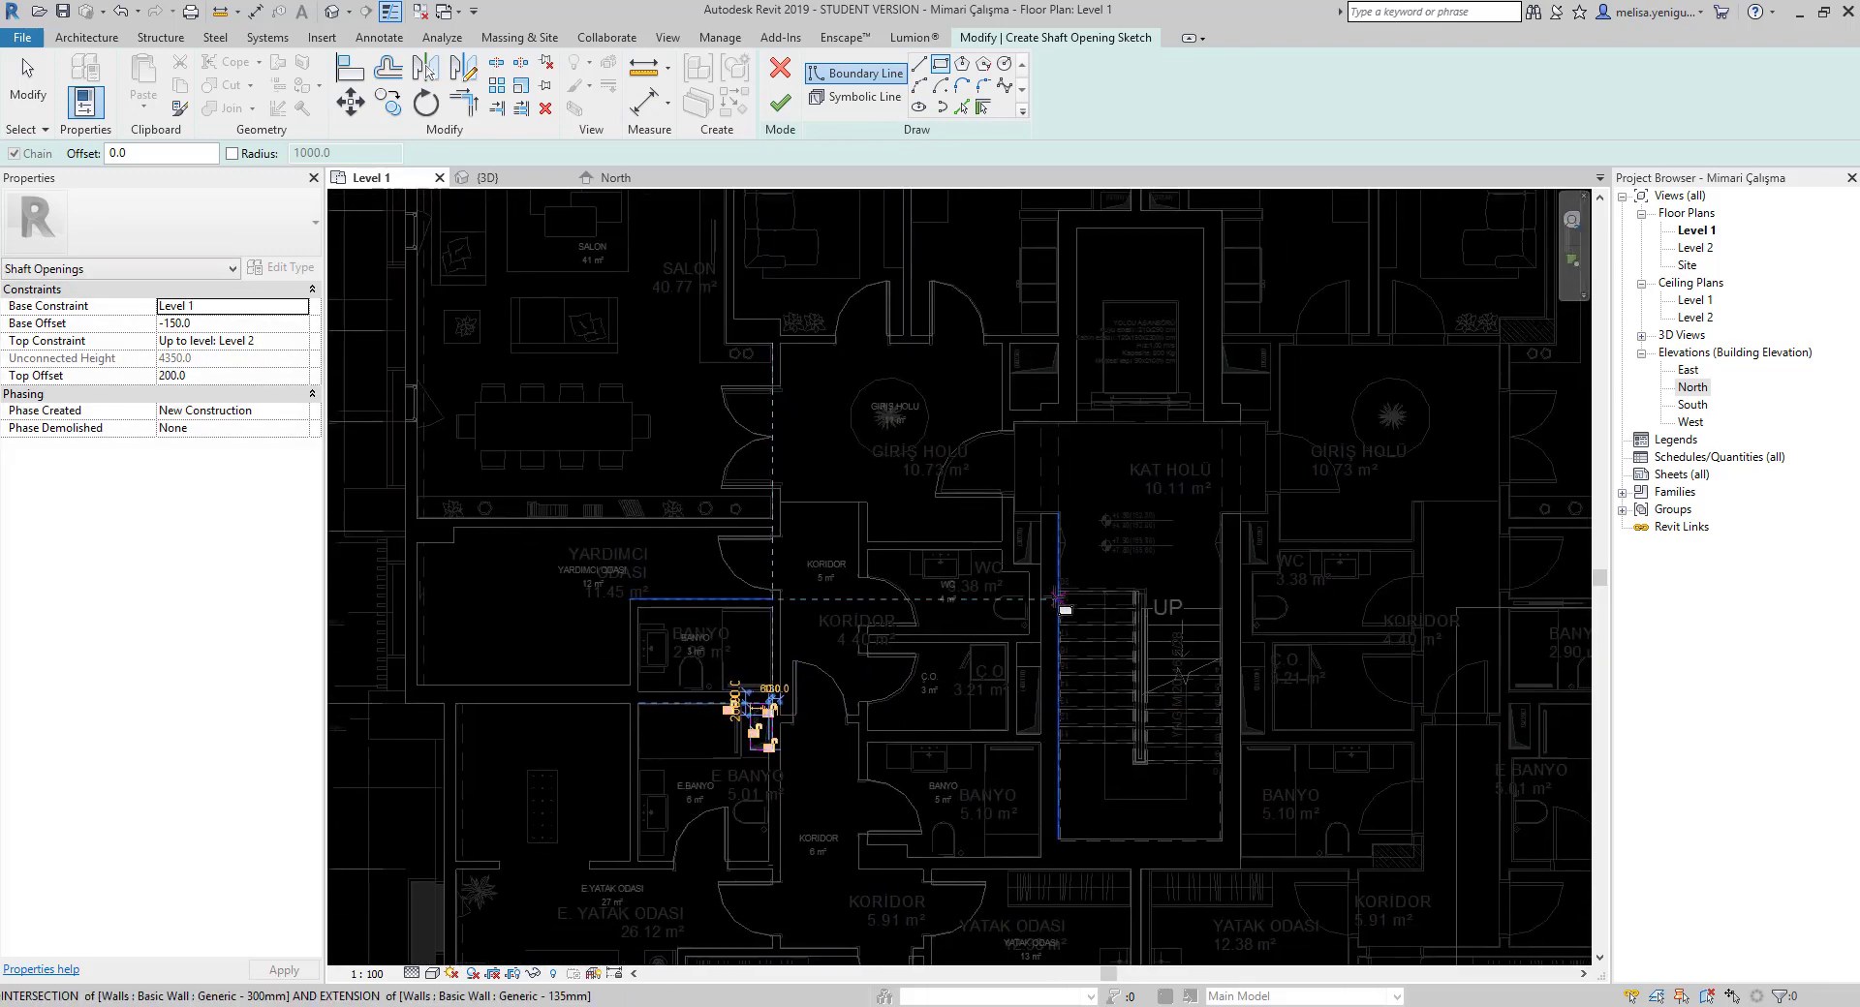
{"action": "scroll", "coordinate": [1066, 610], "scroll_direction": "up", "scroll_amount": 3}
{"action": "scroll", "coordinate": [1011, 500], "scroll_direction": "up", "scroll_amount": 3}
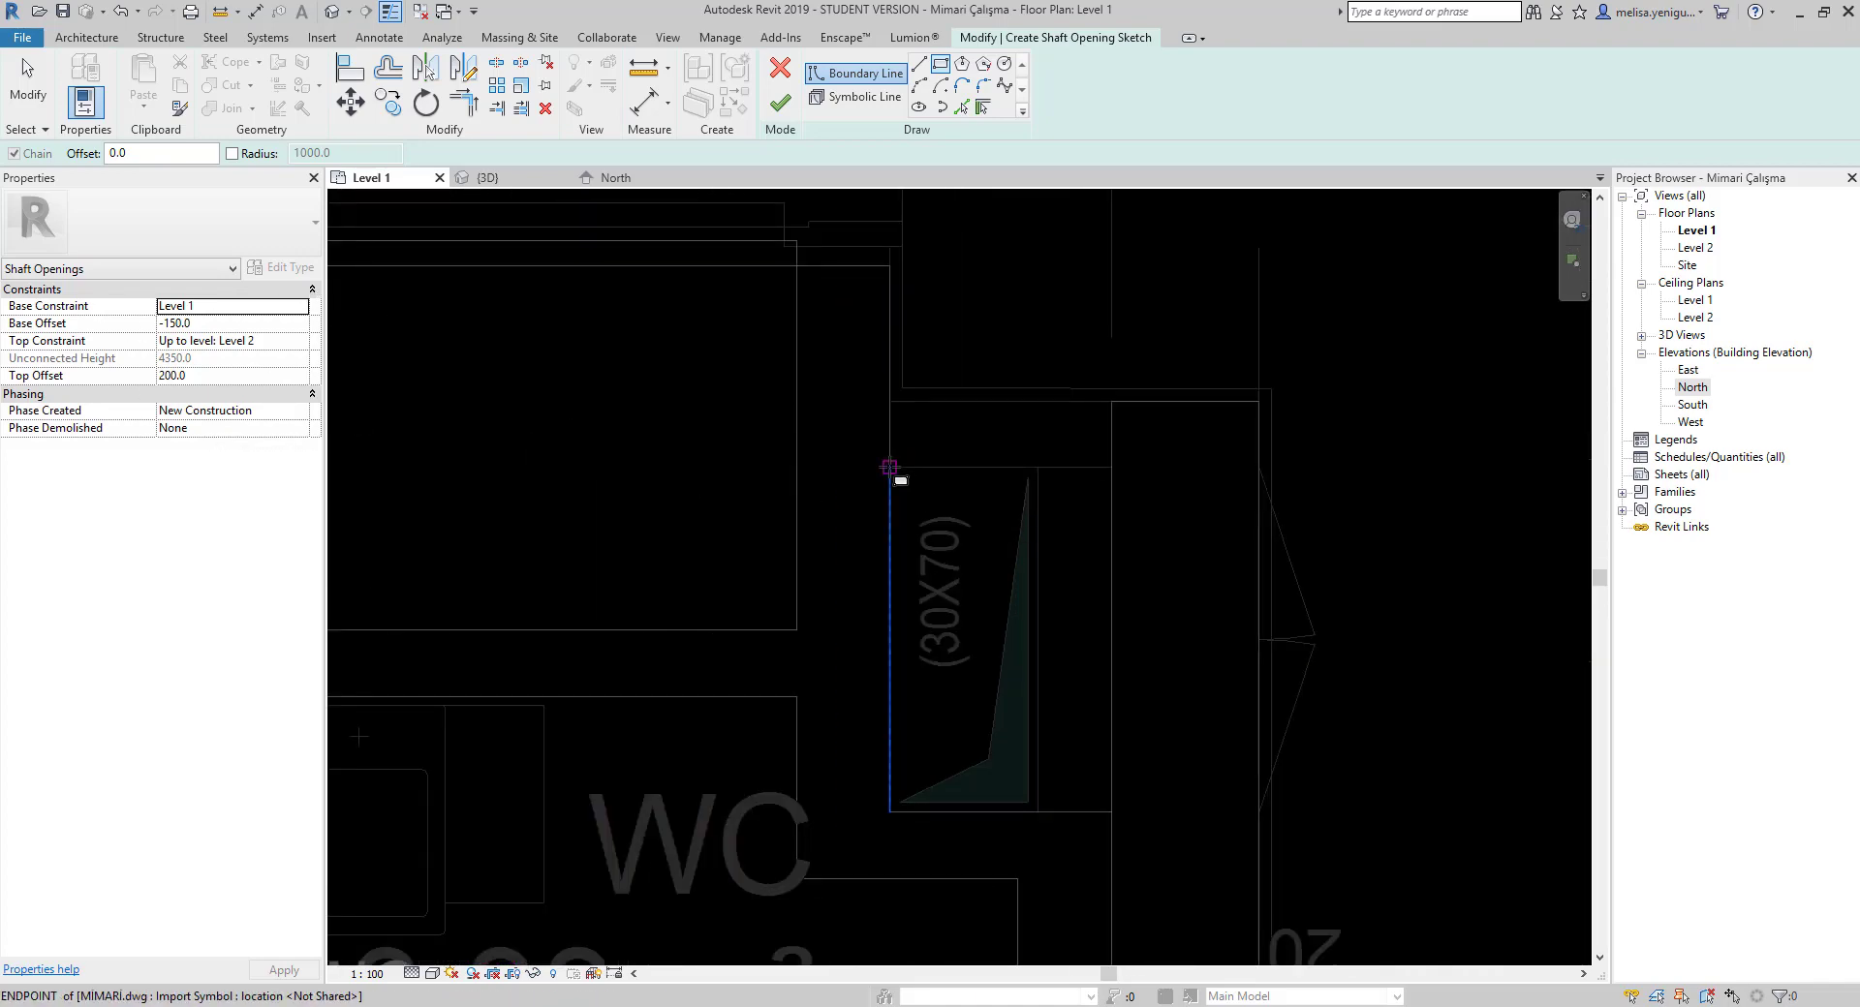
{"action": "left_click", "coordinate": [891, 468]}
{"action": "left_click", "coordinate": [1038, 812]}
{"action": "scroll", "coordinate": [1007, 736], "scroll_direction": "down", "scroll_amount": 2}
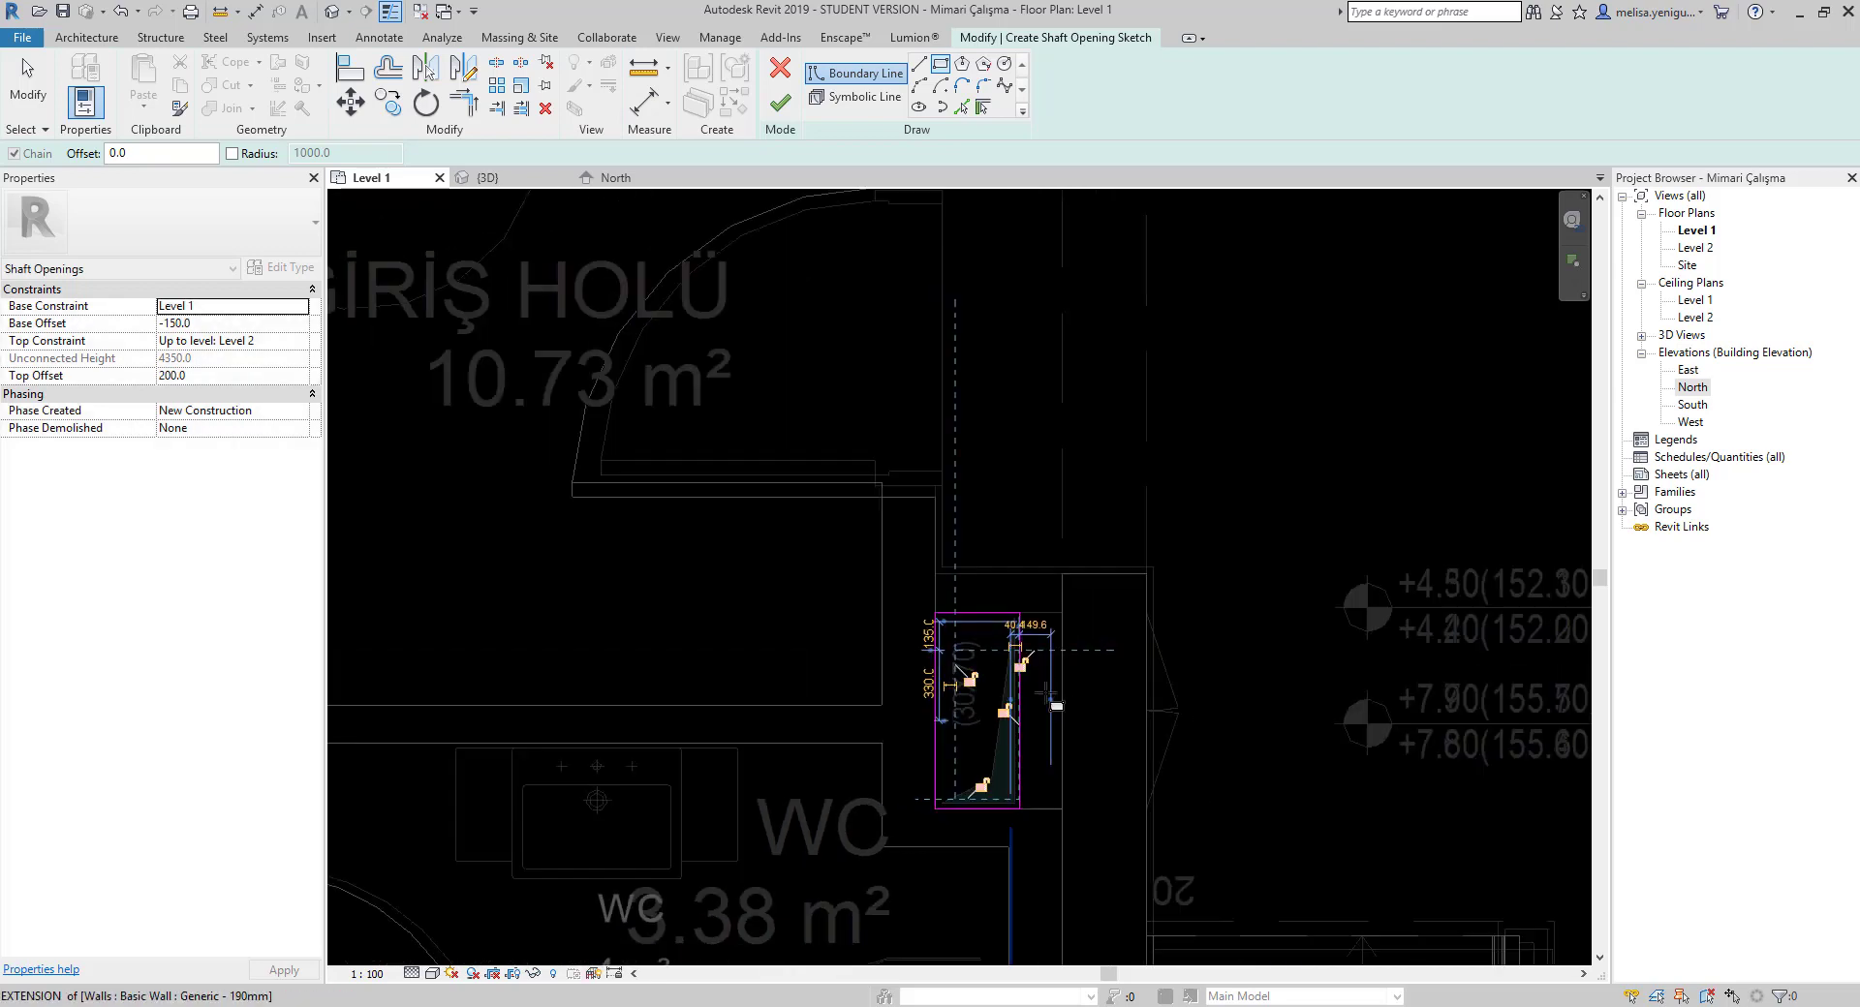
{"action": "scroll", "coordinate": [1027, 436], "scroll_direction": "down", "scroll_amount": 2}
{"action": "scroll", "coordinate": [965, 499], "scroll_direction": "up", "scroll_amount": 4}
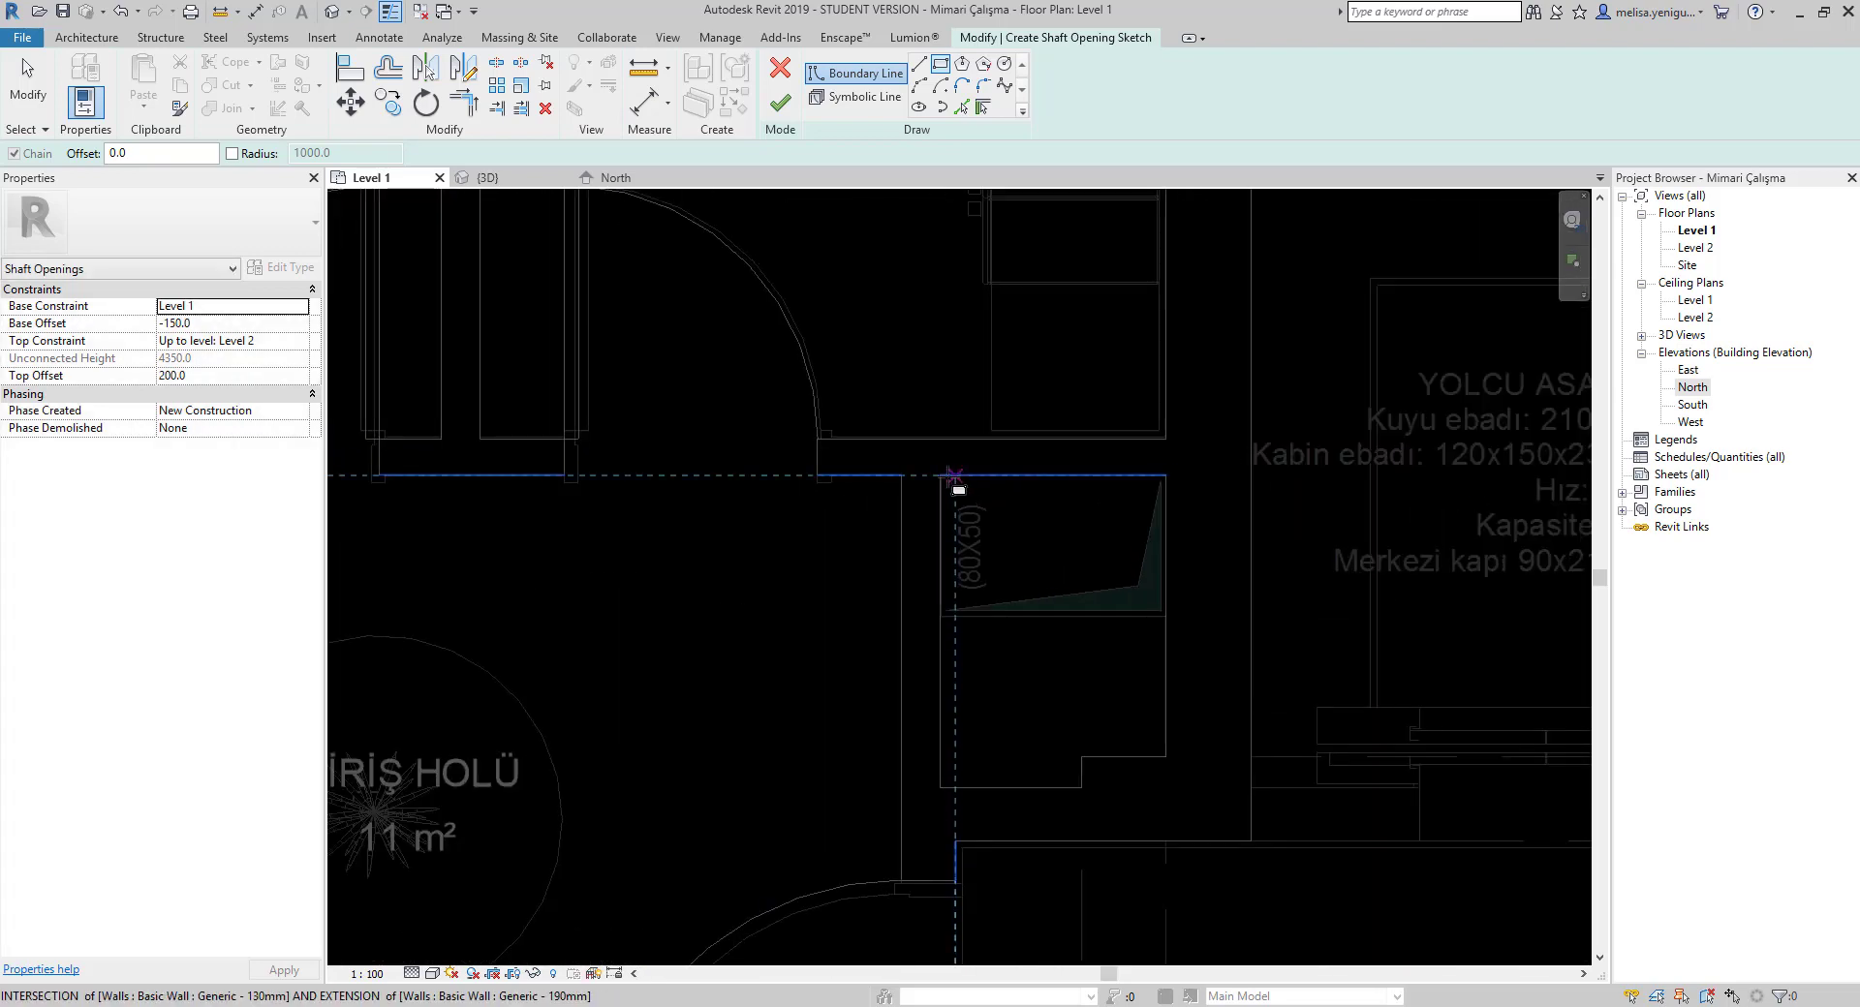
{"action": "left_click", "coordinate": [941, 475]}
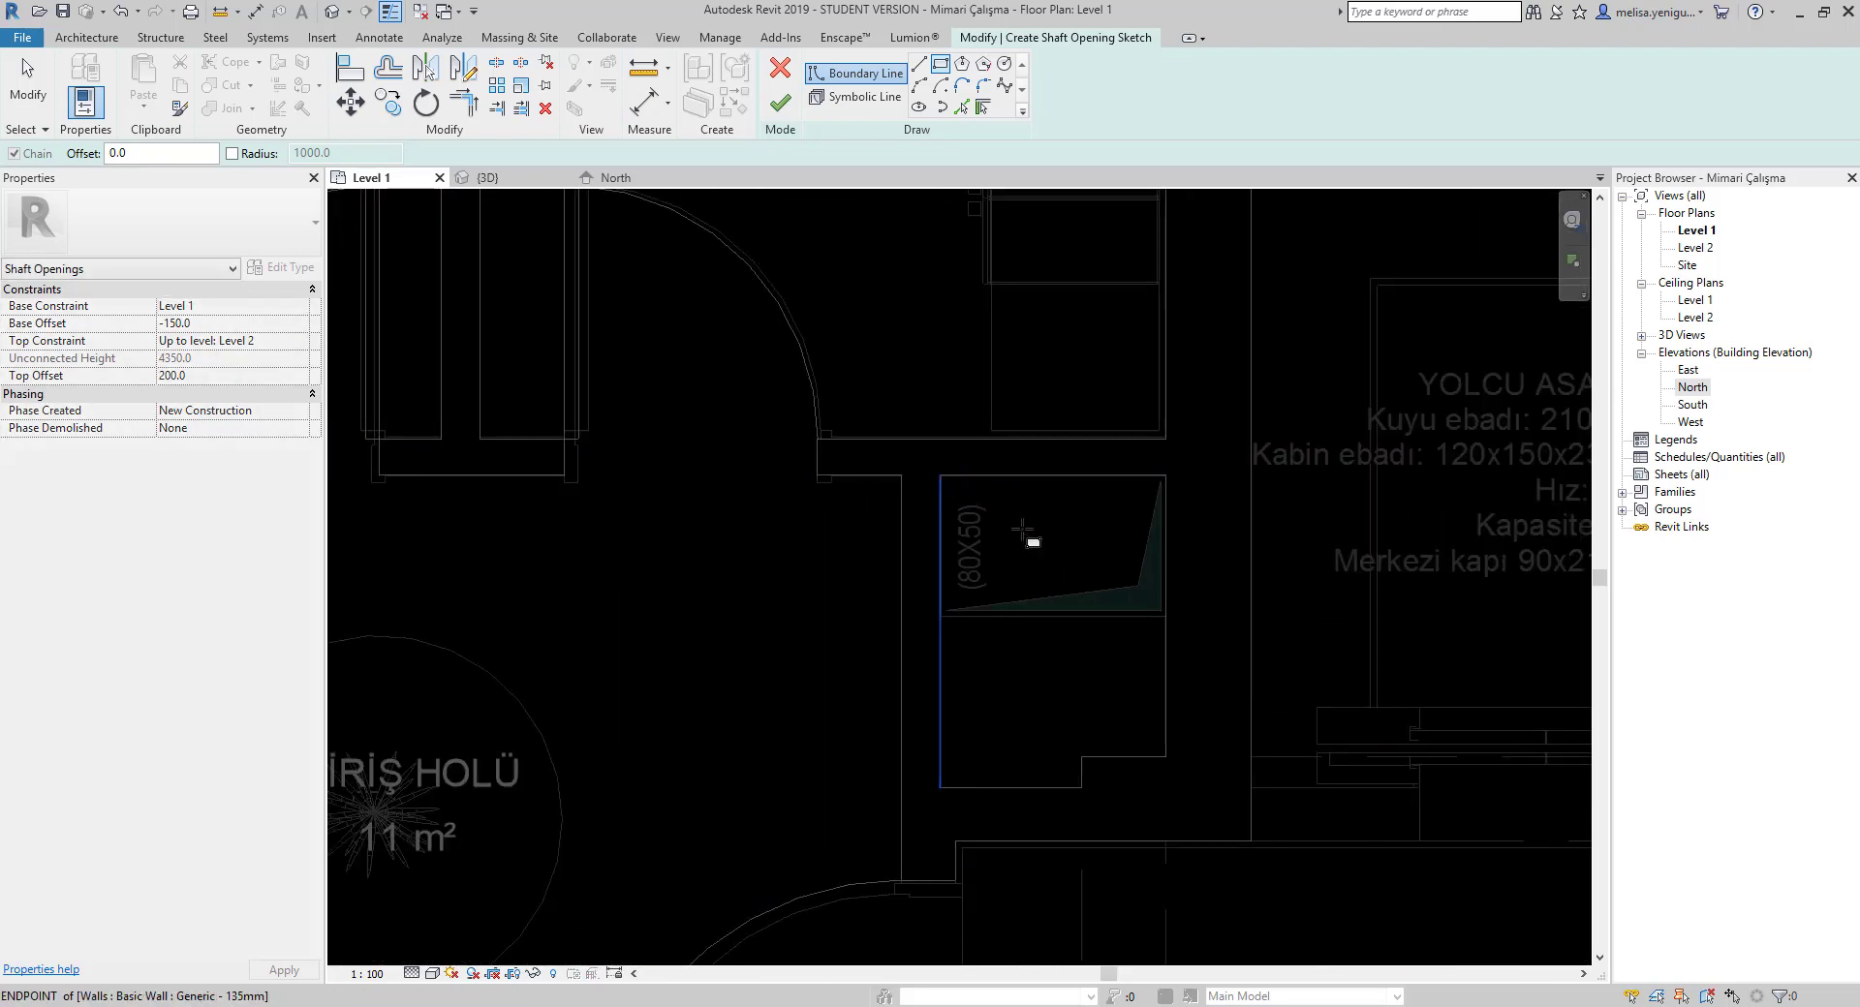
{"action": "left_click", "coordinate": [1165, 616]}
Pan to view the whole layout and finish the shaft opening sketch
{"action": "scroll", "coordinate": [1066, 577], "scroll_direction": "down", "scroll_amount": 2}
{"action": "scroll", "coordinate": [1027, 542], "scroll_direction": "down", "scroll_amount": 2}
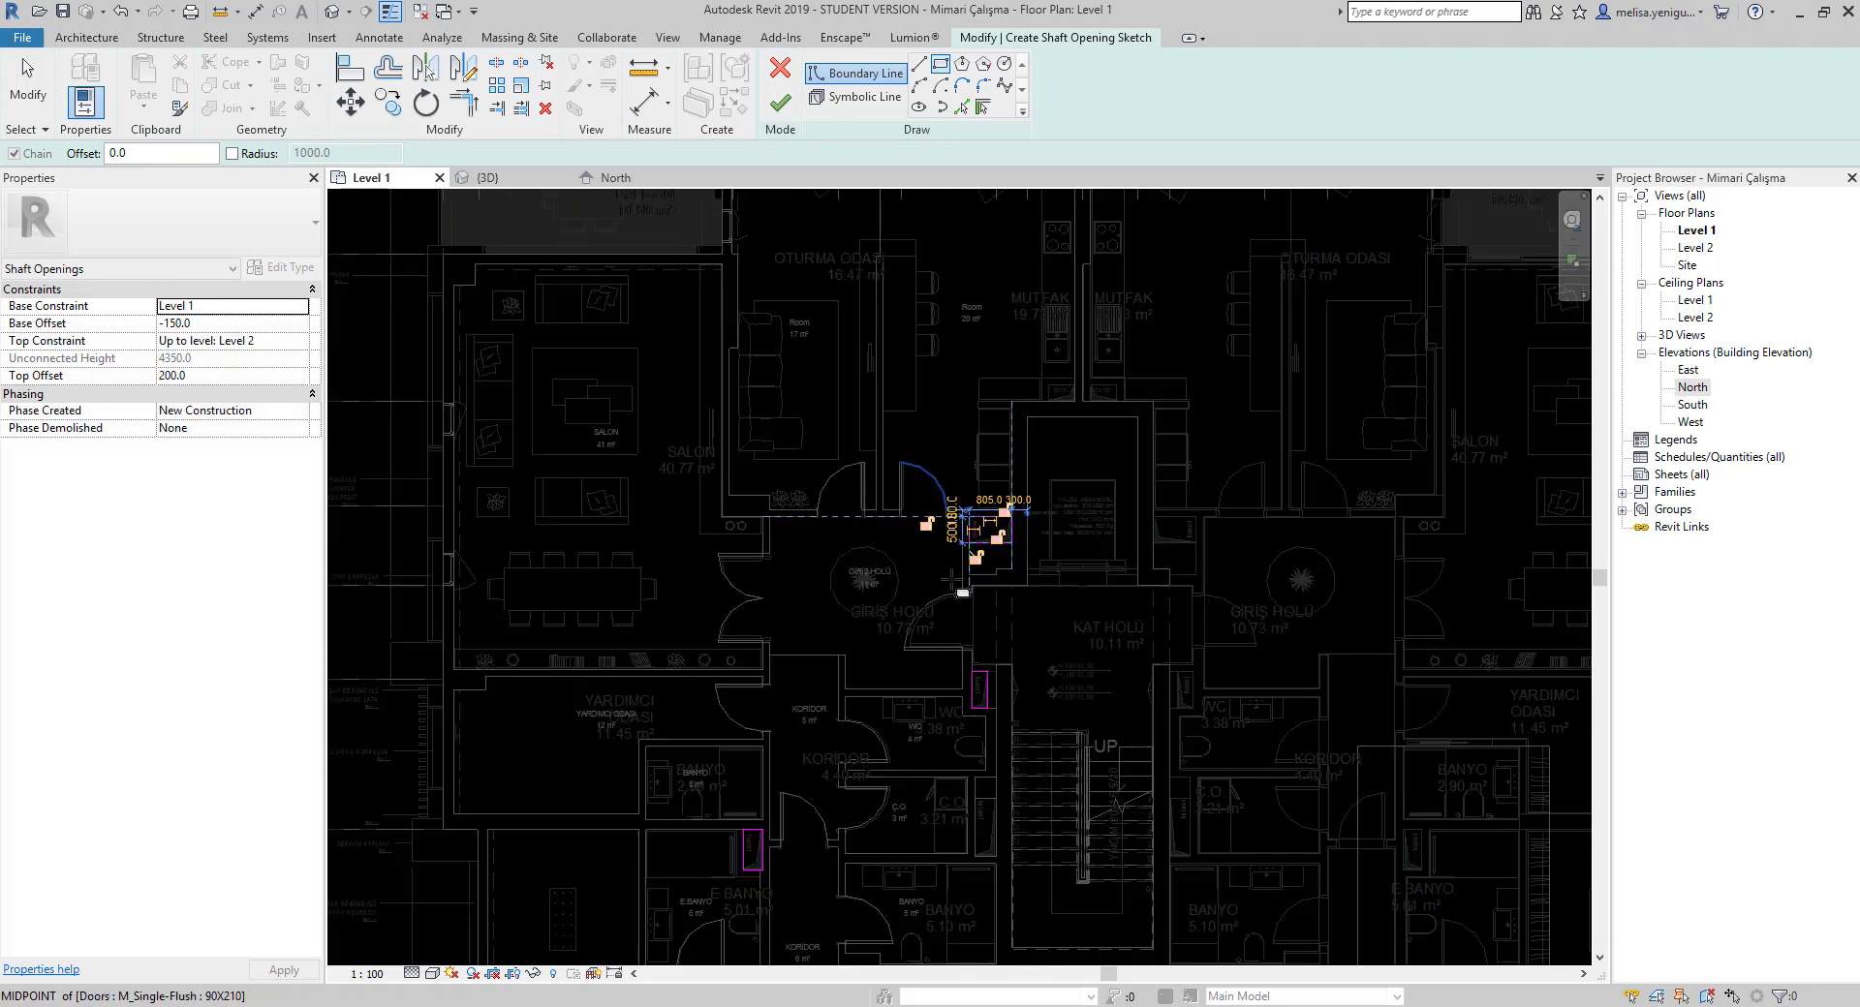
{"action": "middle_click_drag", "start_coordinate": [1027, 630], "coordinate": [1036, 485]}
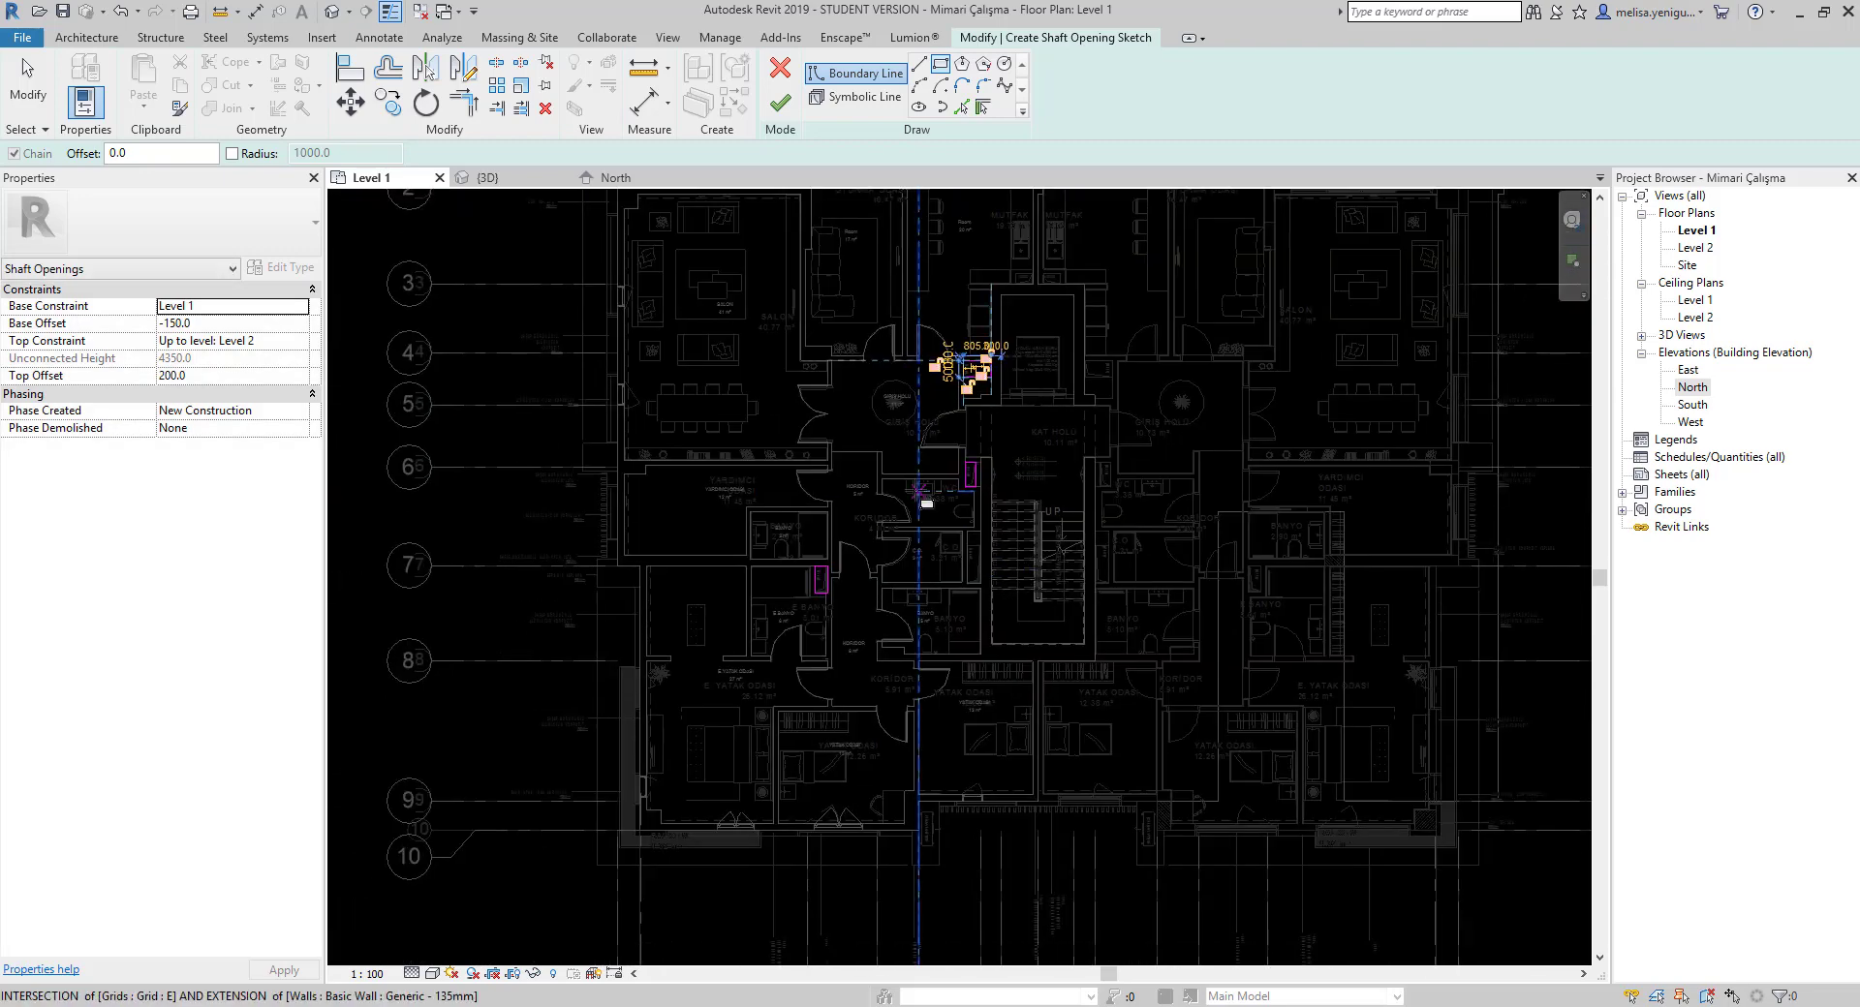
{"action": "left_click", "coordinate": [779, 106]}
In 3D, drag the shaft openings' top handle up to a 780.8 top offset
{"action": "left_click", "coordinate": [462, 180]}
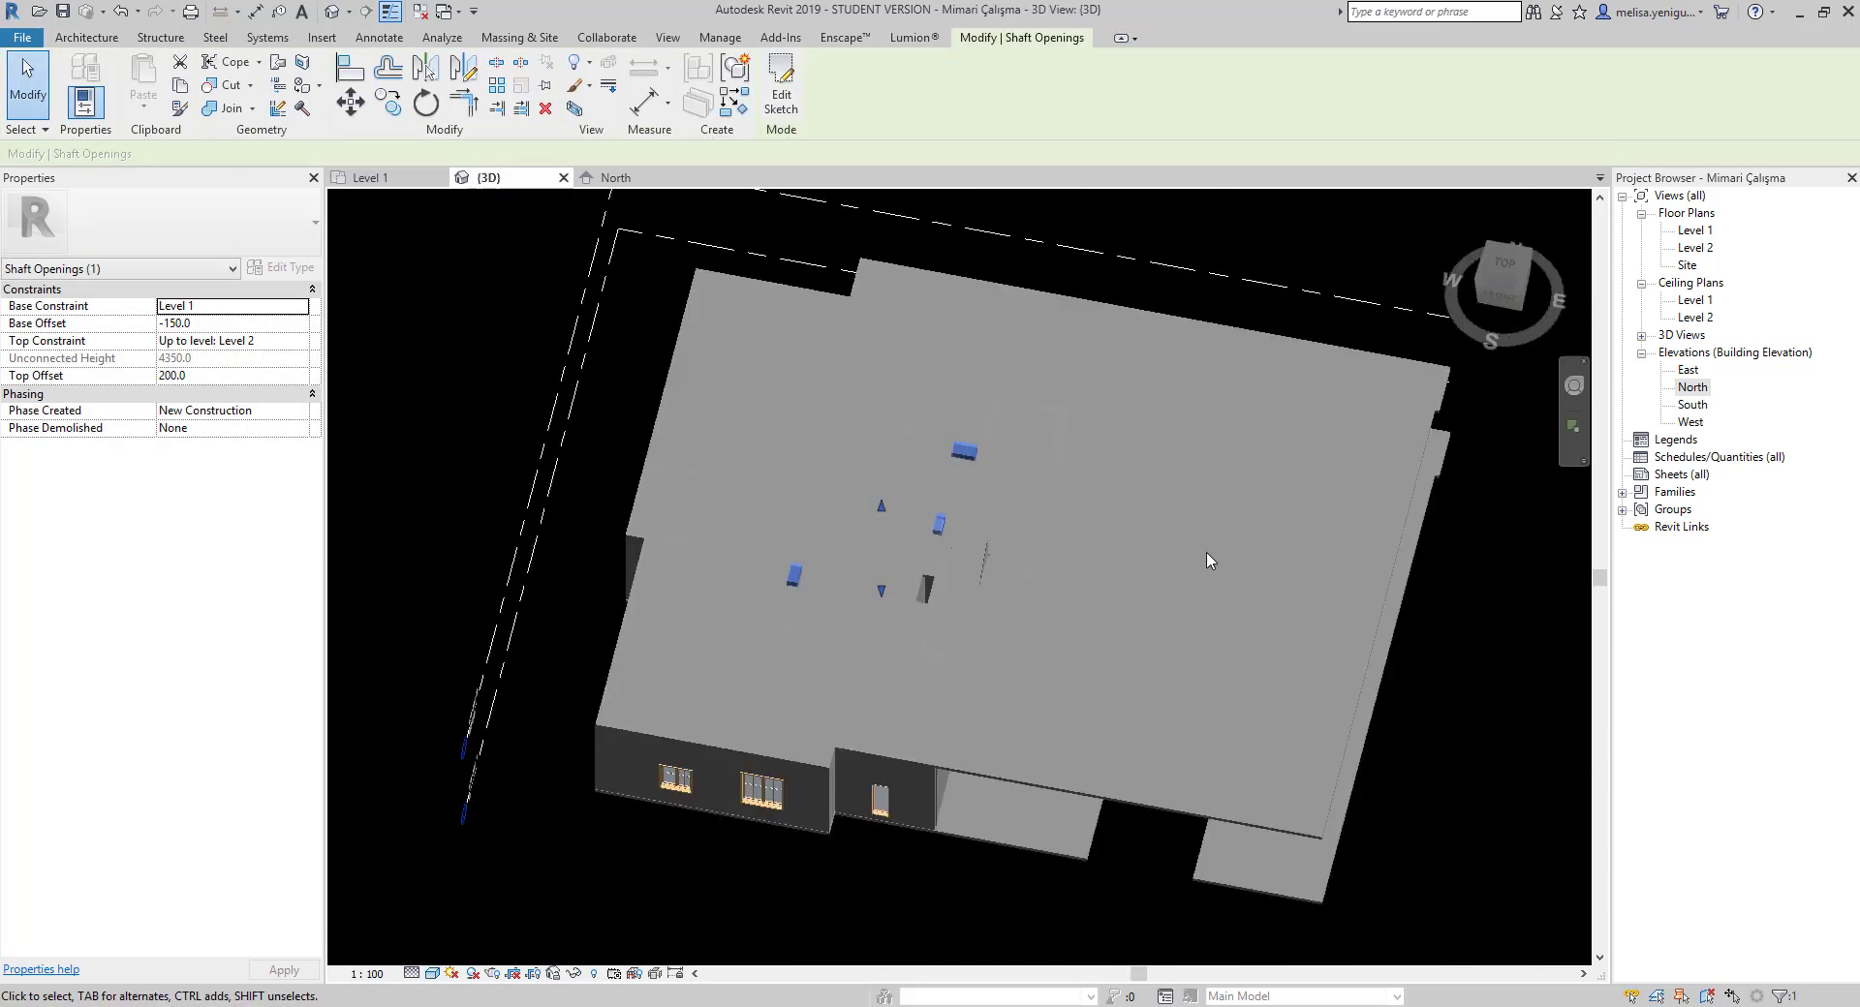
{"action": "scroll", "coordinate": [794, 502], "scroll_direction": "up", "scroll_amount": 3}
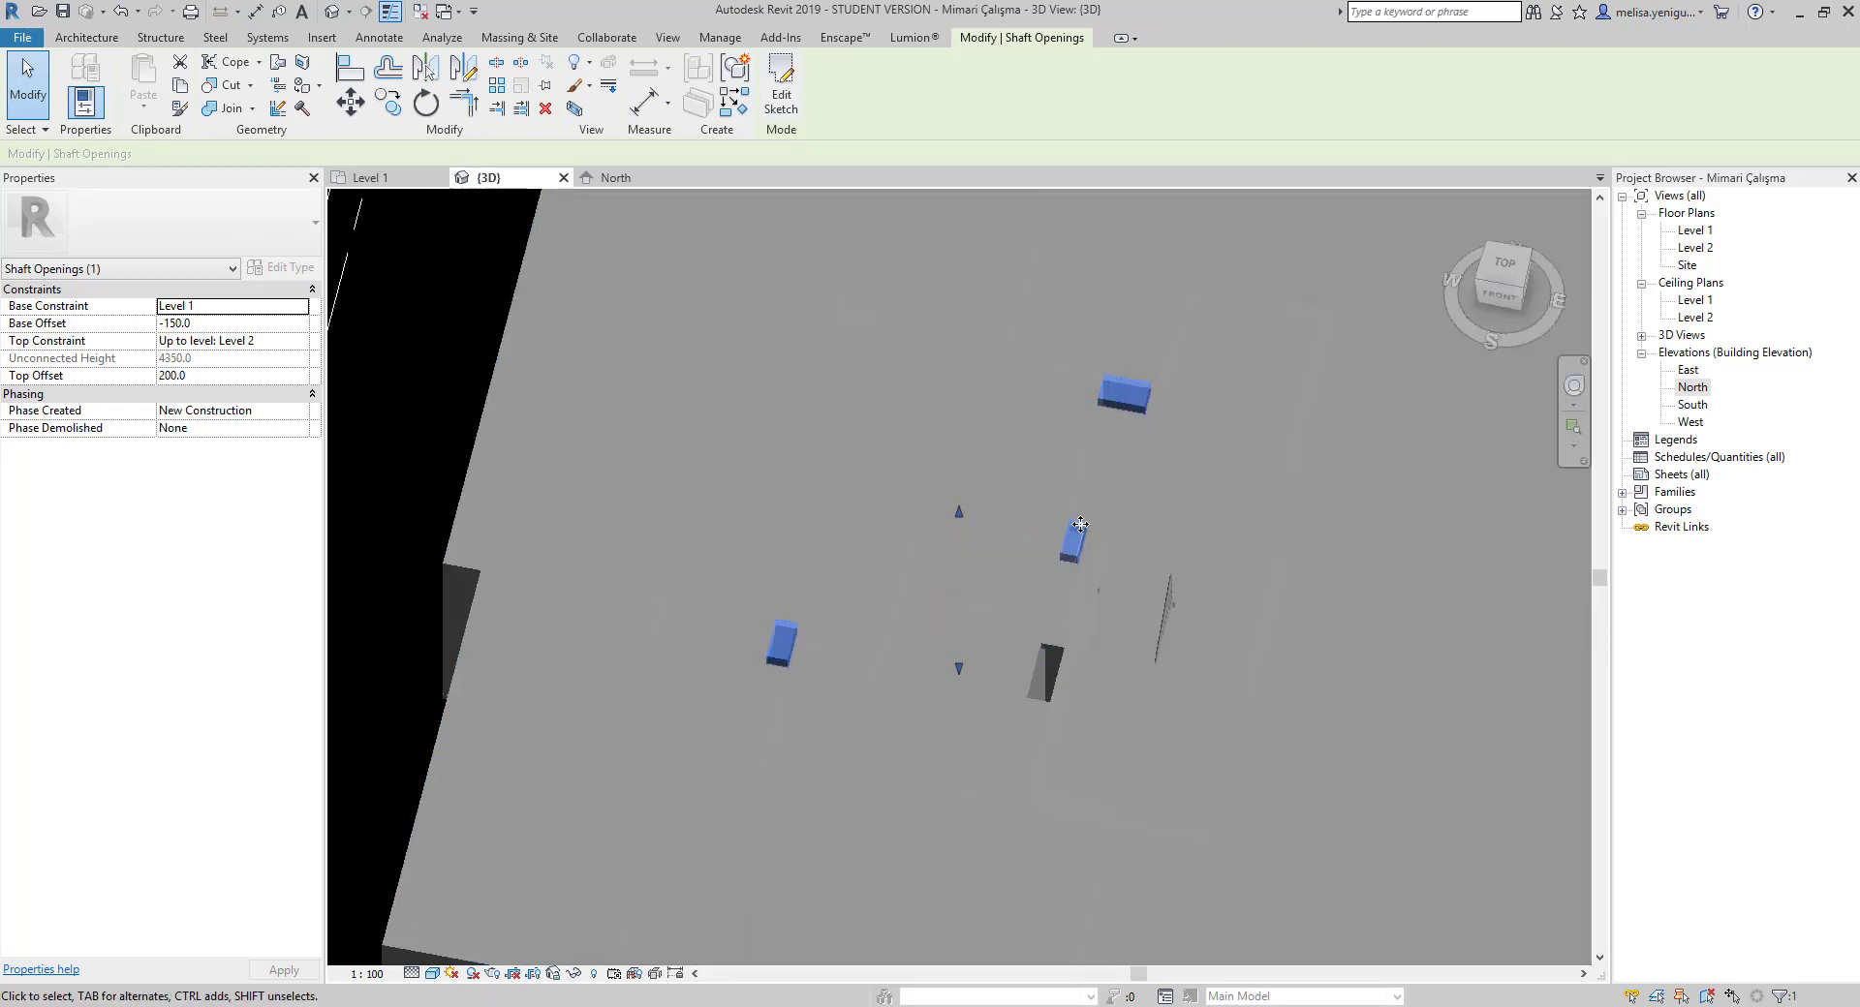
{"action": "key", "text": "Escape"}
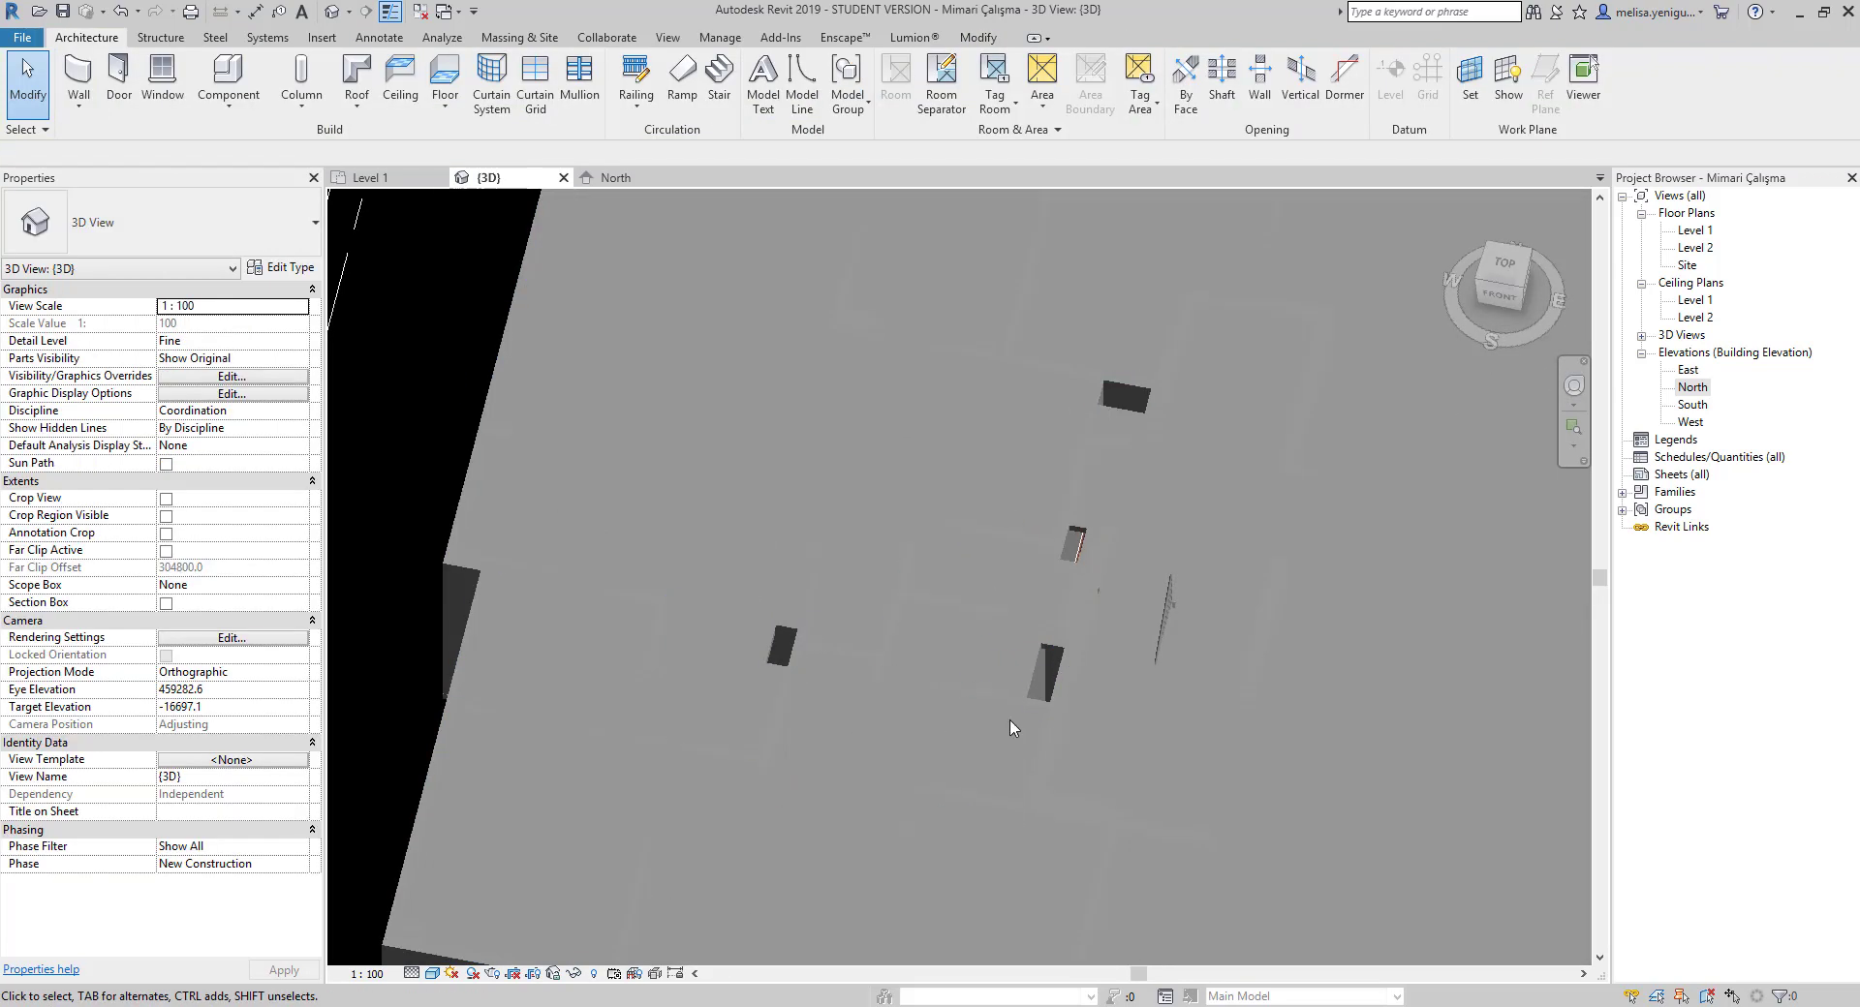
{"action": "left_click", "coordinate": [1133, 402]}
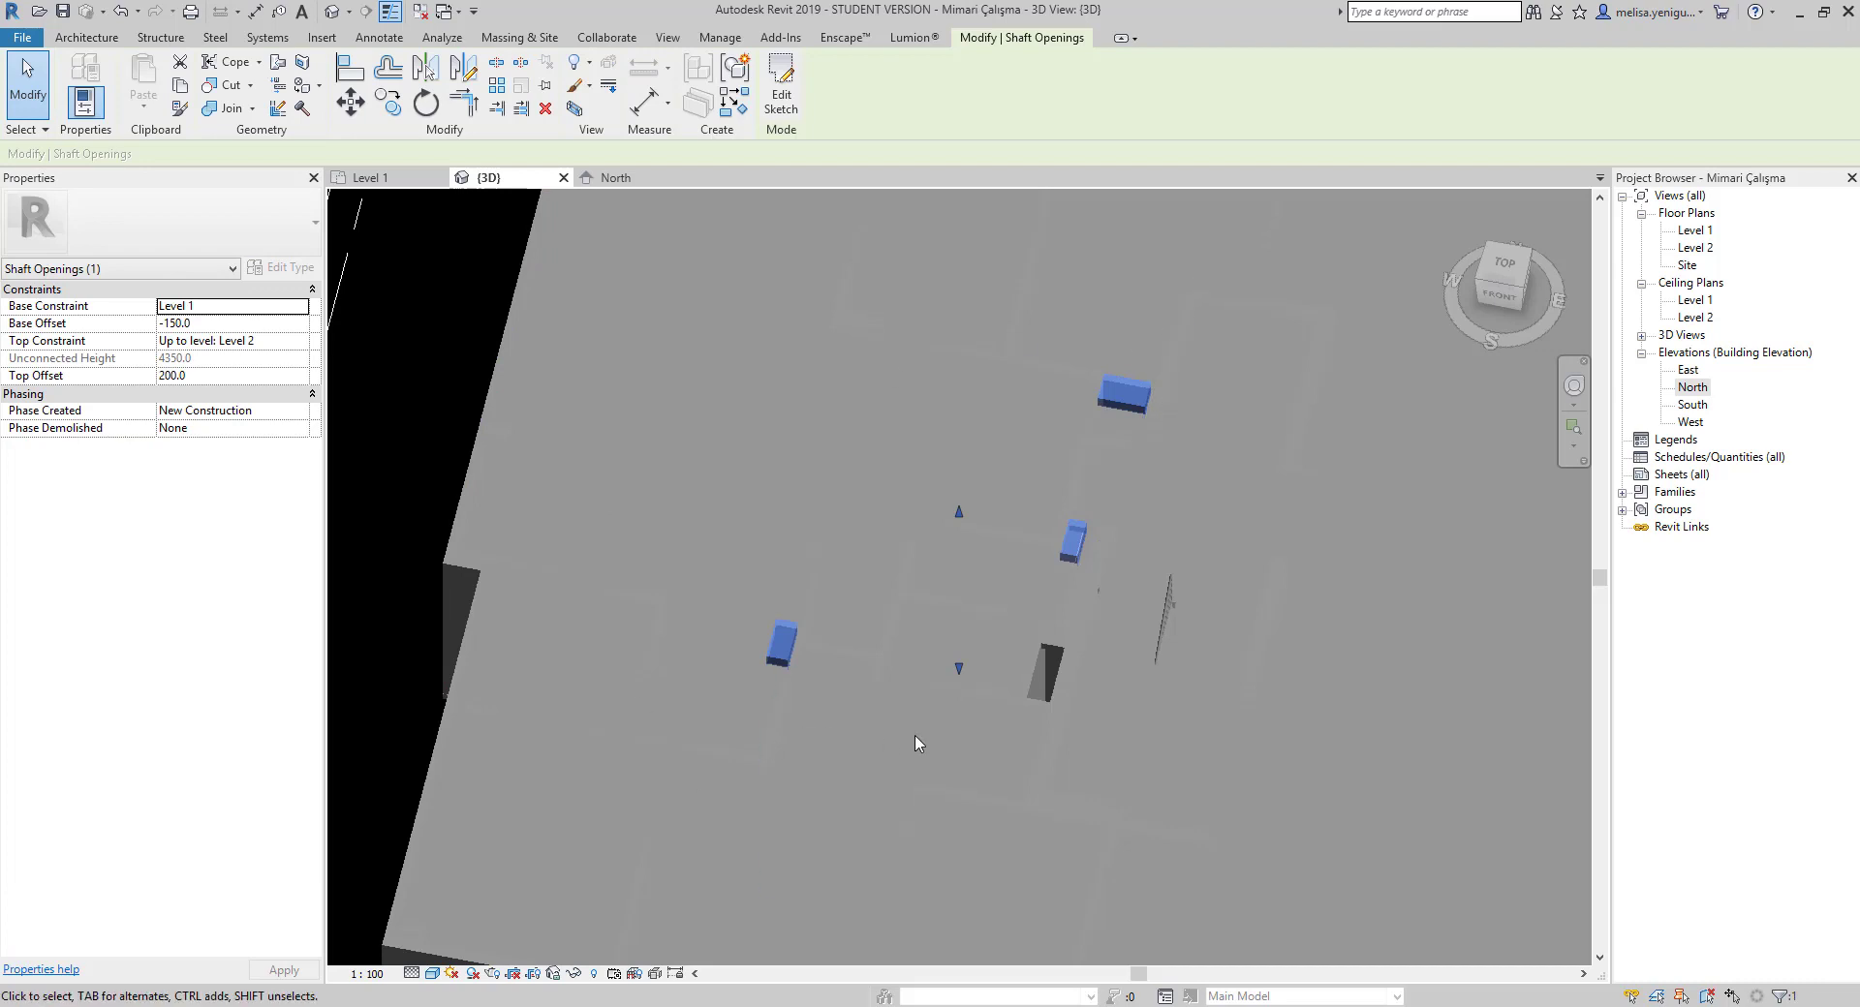
{"action": "left_click_drag", "start_coordinate": [959, 511], "coordinate": [1010, 621]}
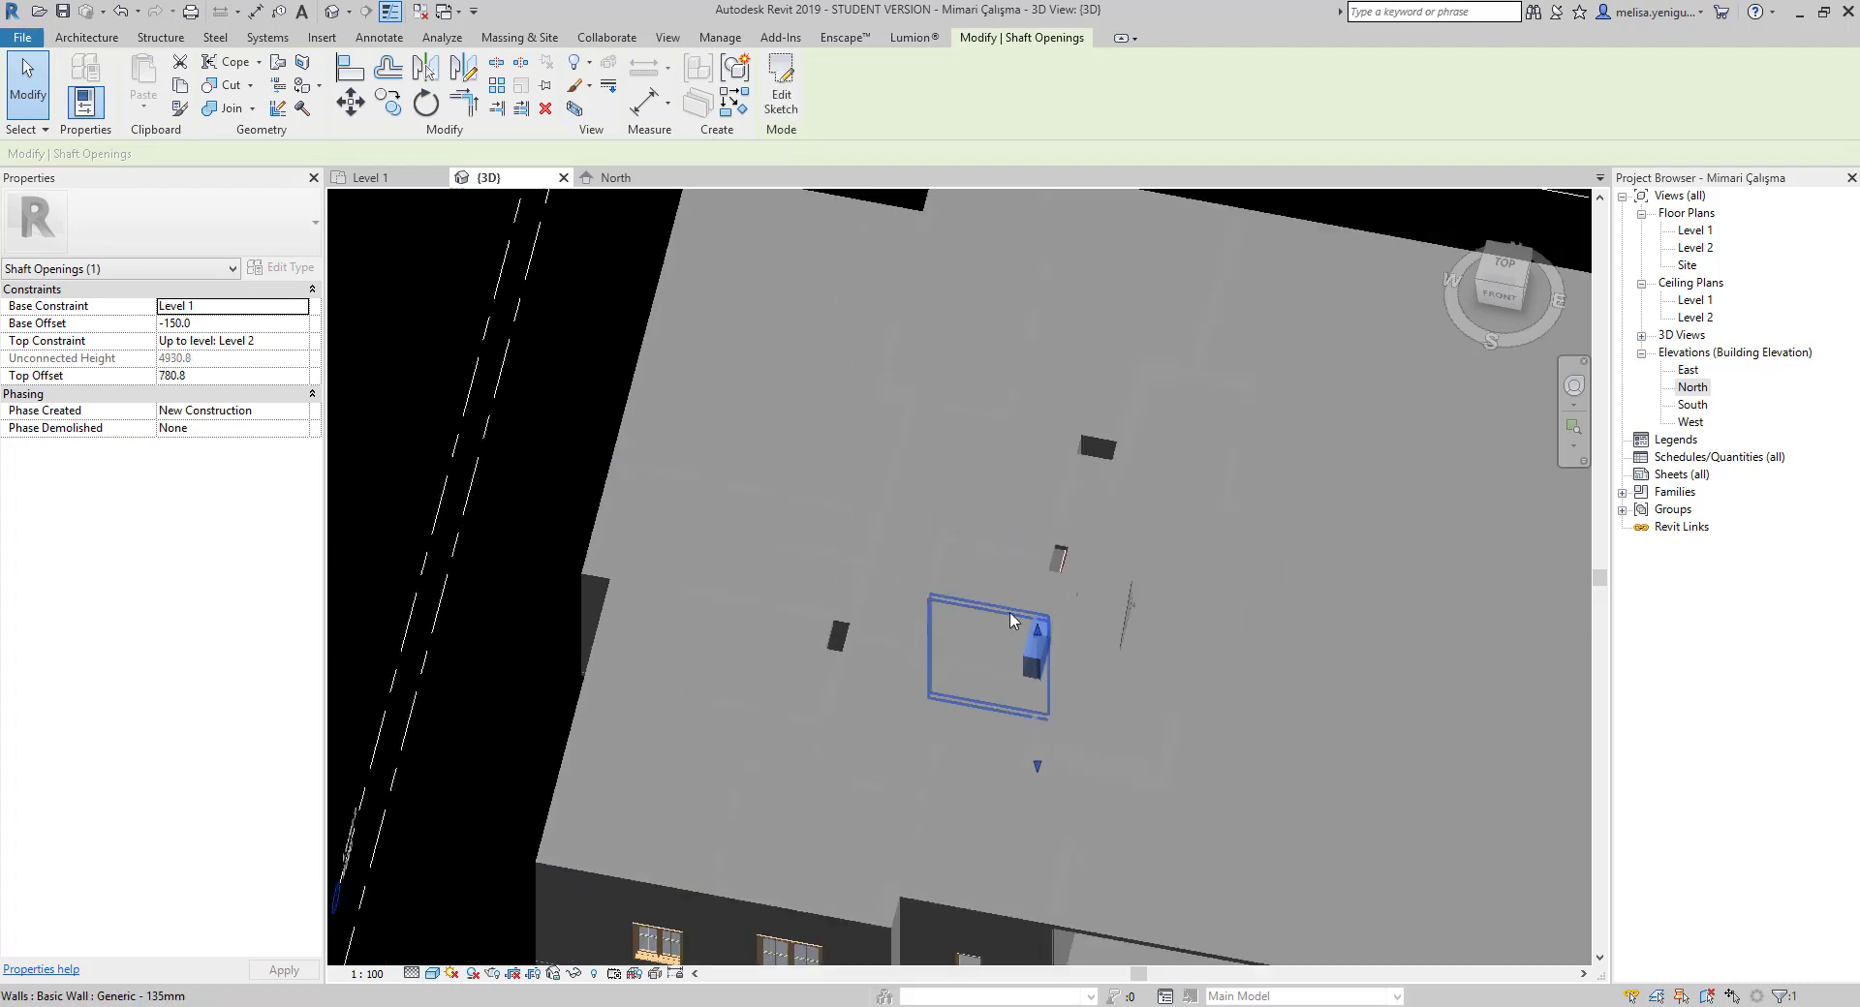
Orbit to check the openings from the side and pan over to the pyramid-roof block
{"action": "scroll", "coordinate": [1010, 621], "scroll_direction": "down", "scroll_amount": 3}
{"action": "middle_click_drag", "start_coordinate": [1010, 621], "coordinate": [984, 750], "text": "shift"}
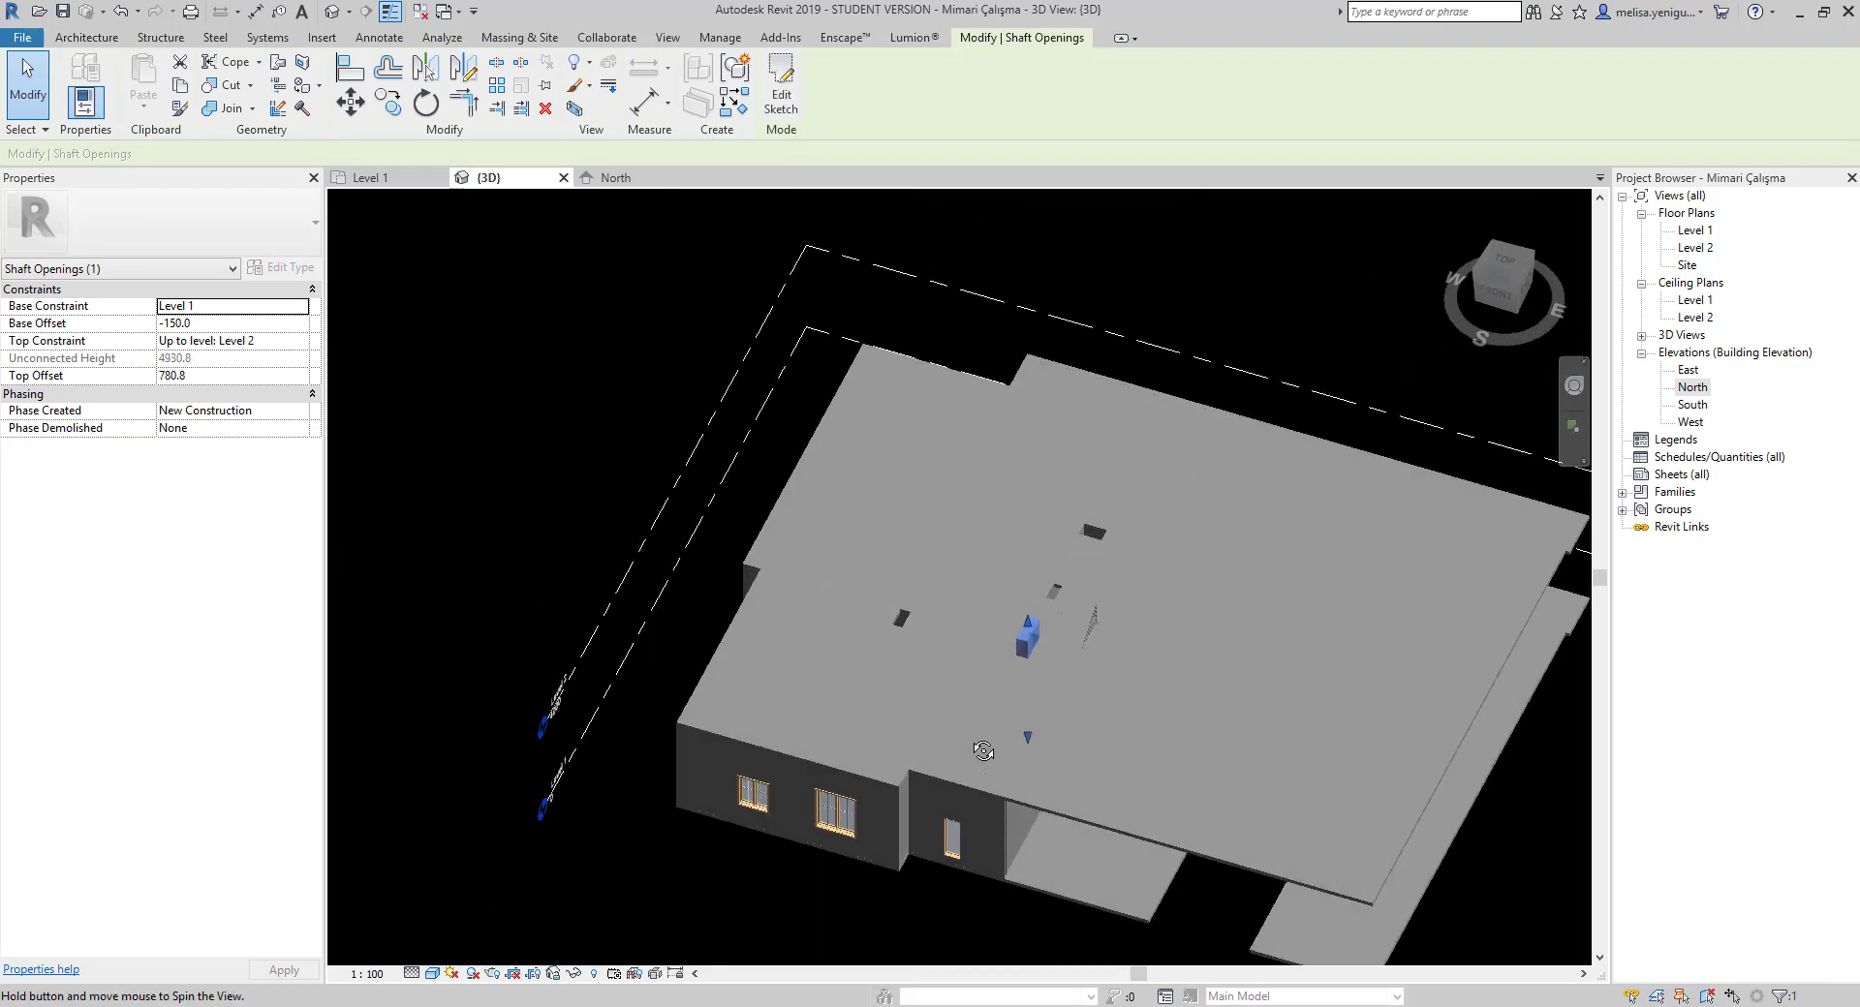
{"action": "scroll", "coordinate": [983, 751], "scroll_direction": "down", "scroll_amount": 4}
{"action": "middle_click_drag", "start_coordinate": [1404, 750], "coordinate": [1075, 635]}
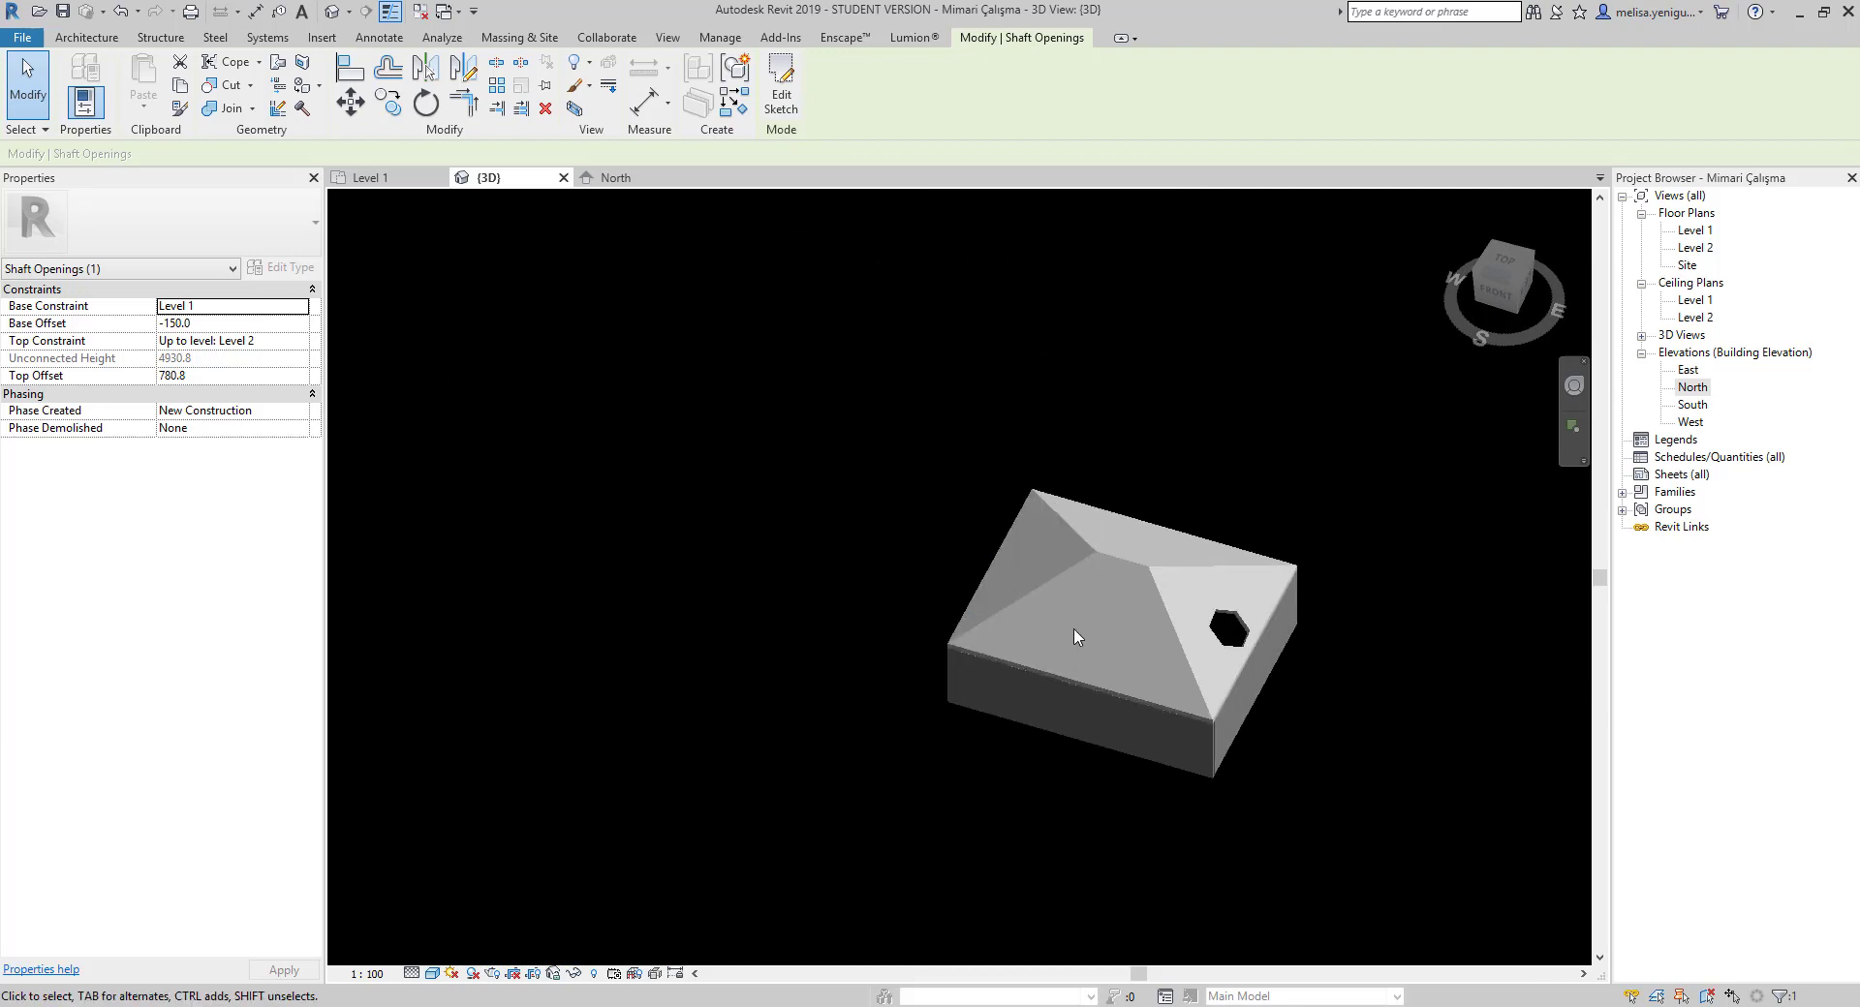
{"action": "left_click", "coordinate": [85, 38]}
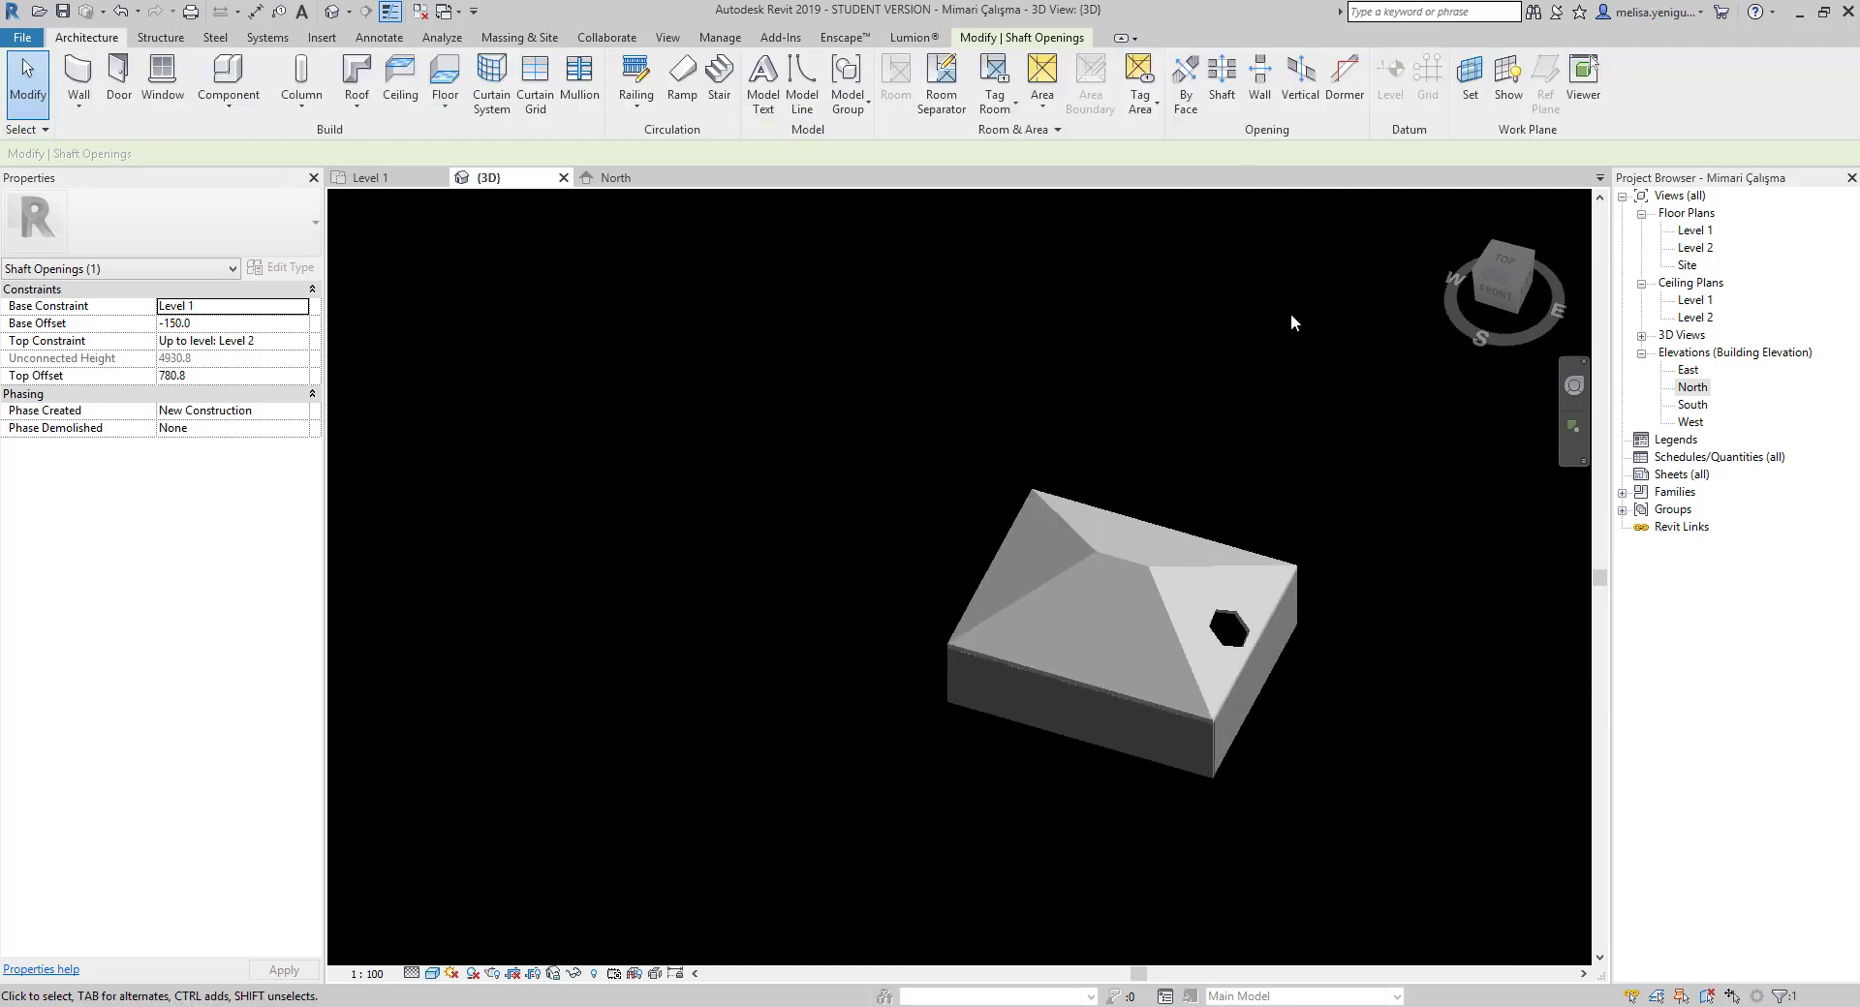
Create a 700-radius circular shaft opening centred on the pyramid roof
{"action": "left_click", "coordinate": [1218, 83]}
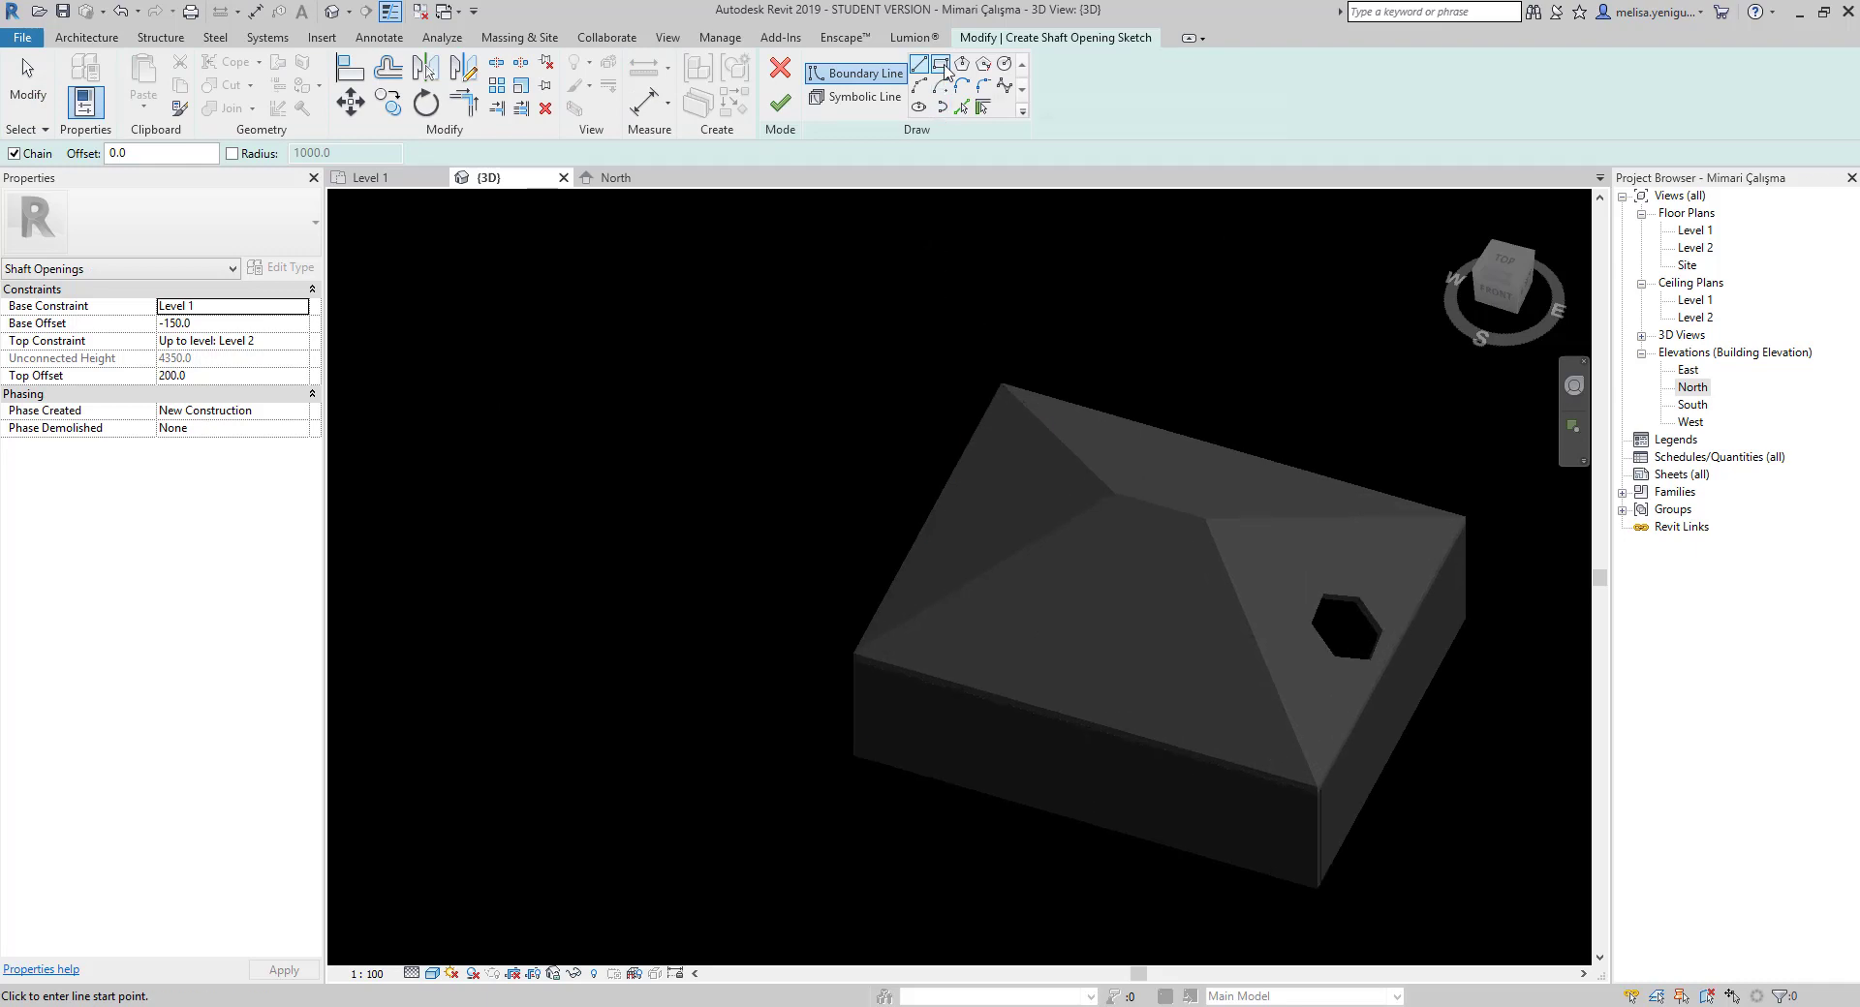
{"action": "scroll", "coordinate": [1159, 698], "scroll_direction": "up", "scroll_amount": 2}
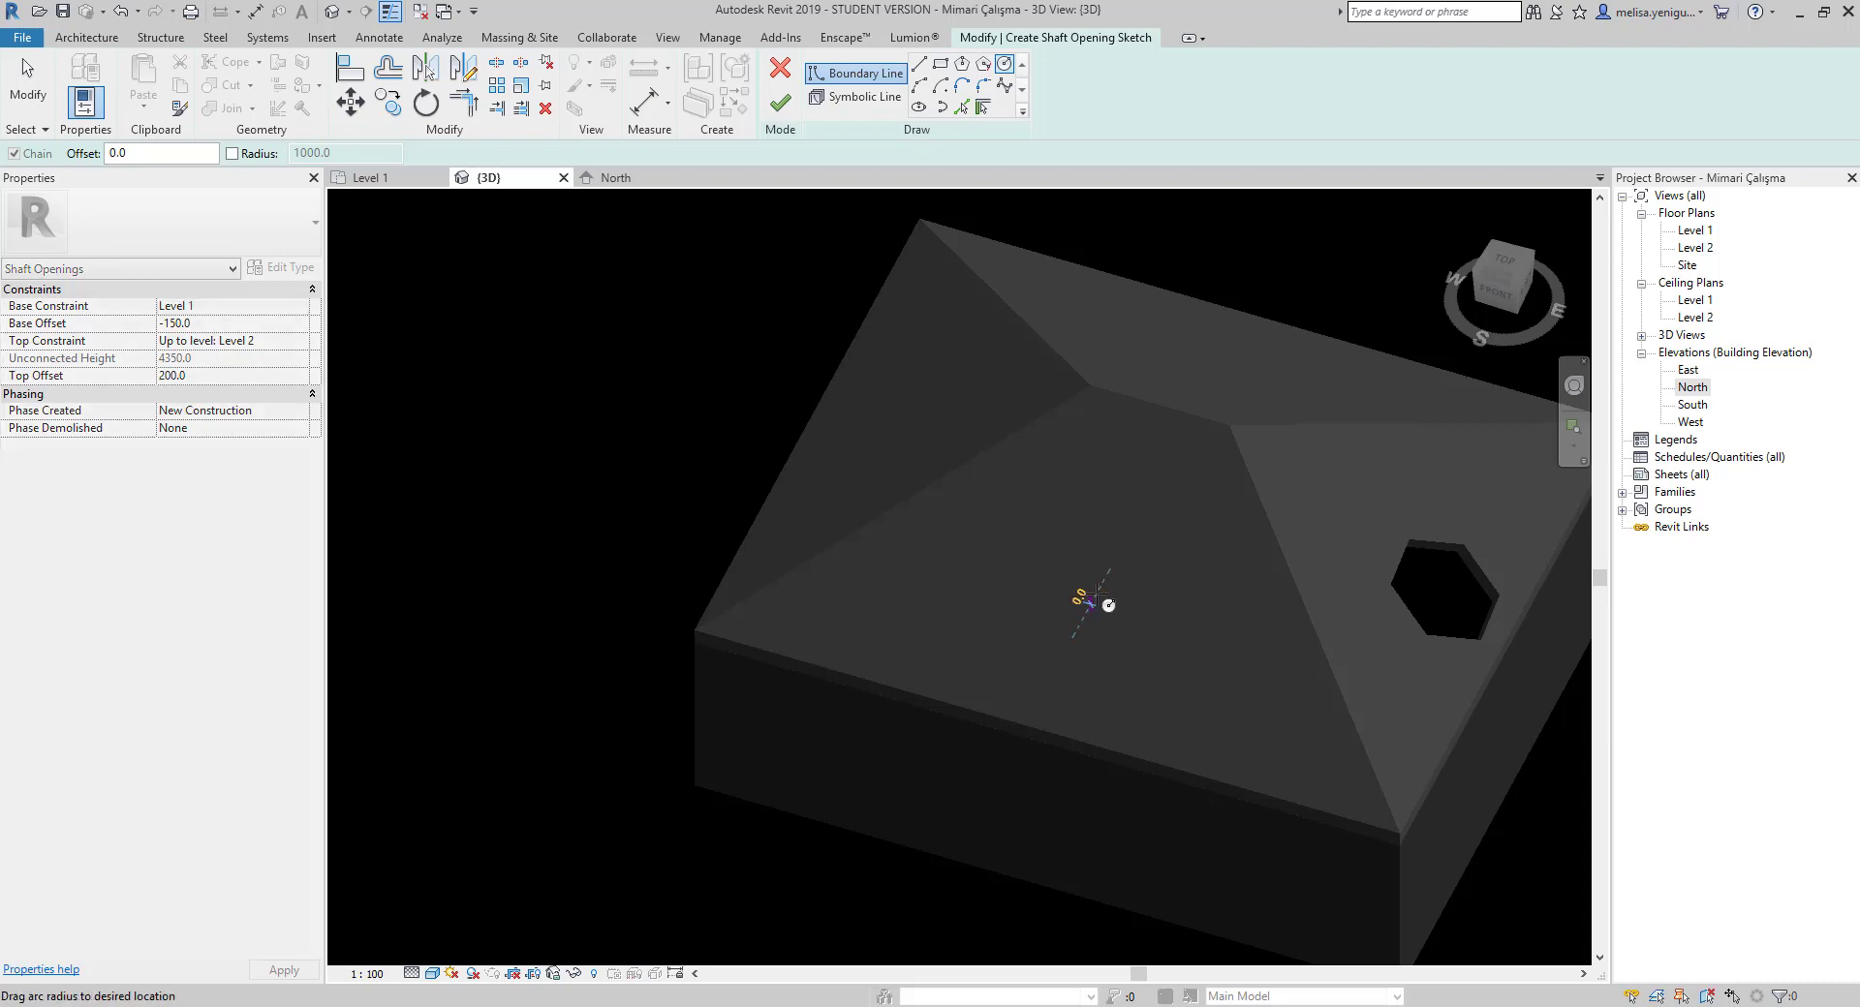
{"action": "left_click", "coordinate": [1088, 604]}
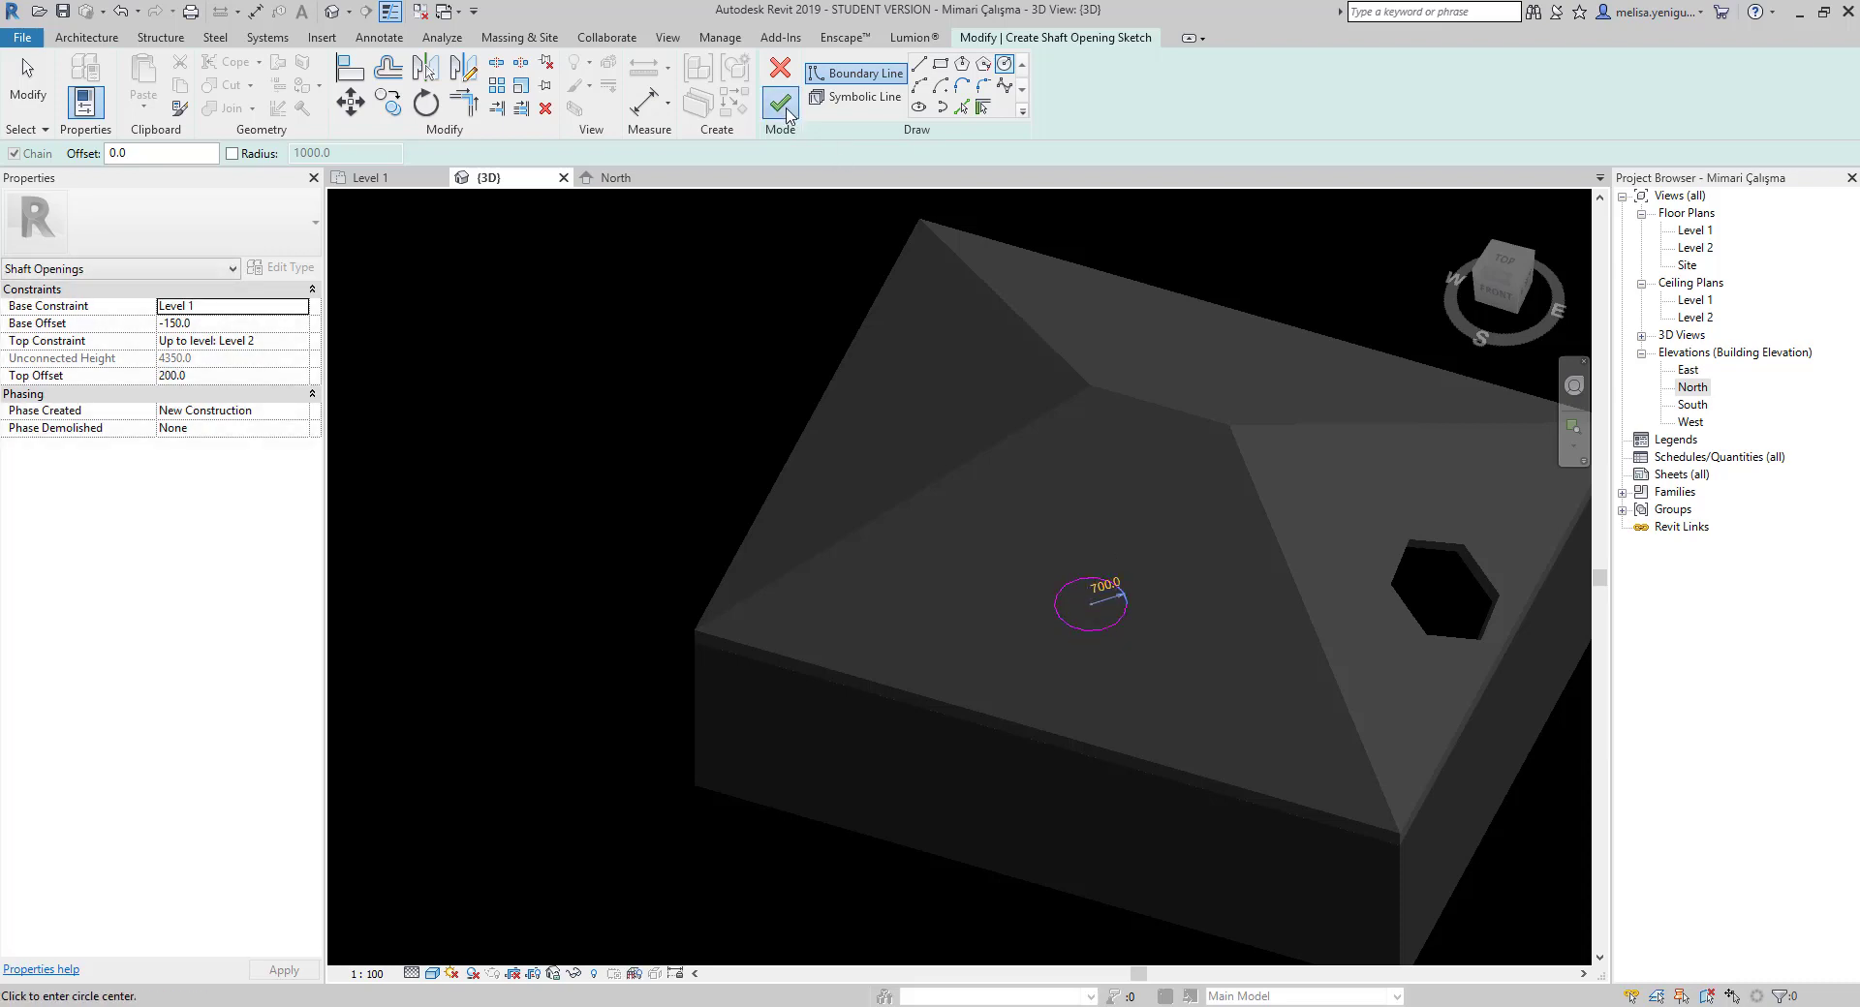
{"action": "left_click", "coordinate": [784, 108]}
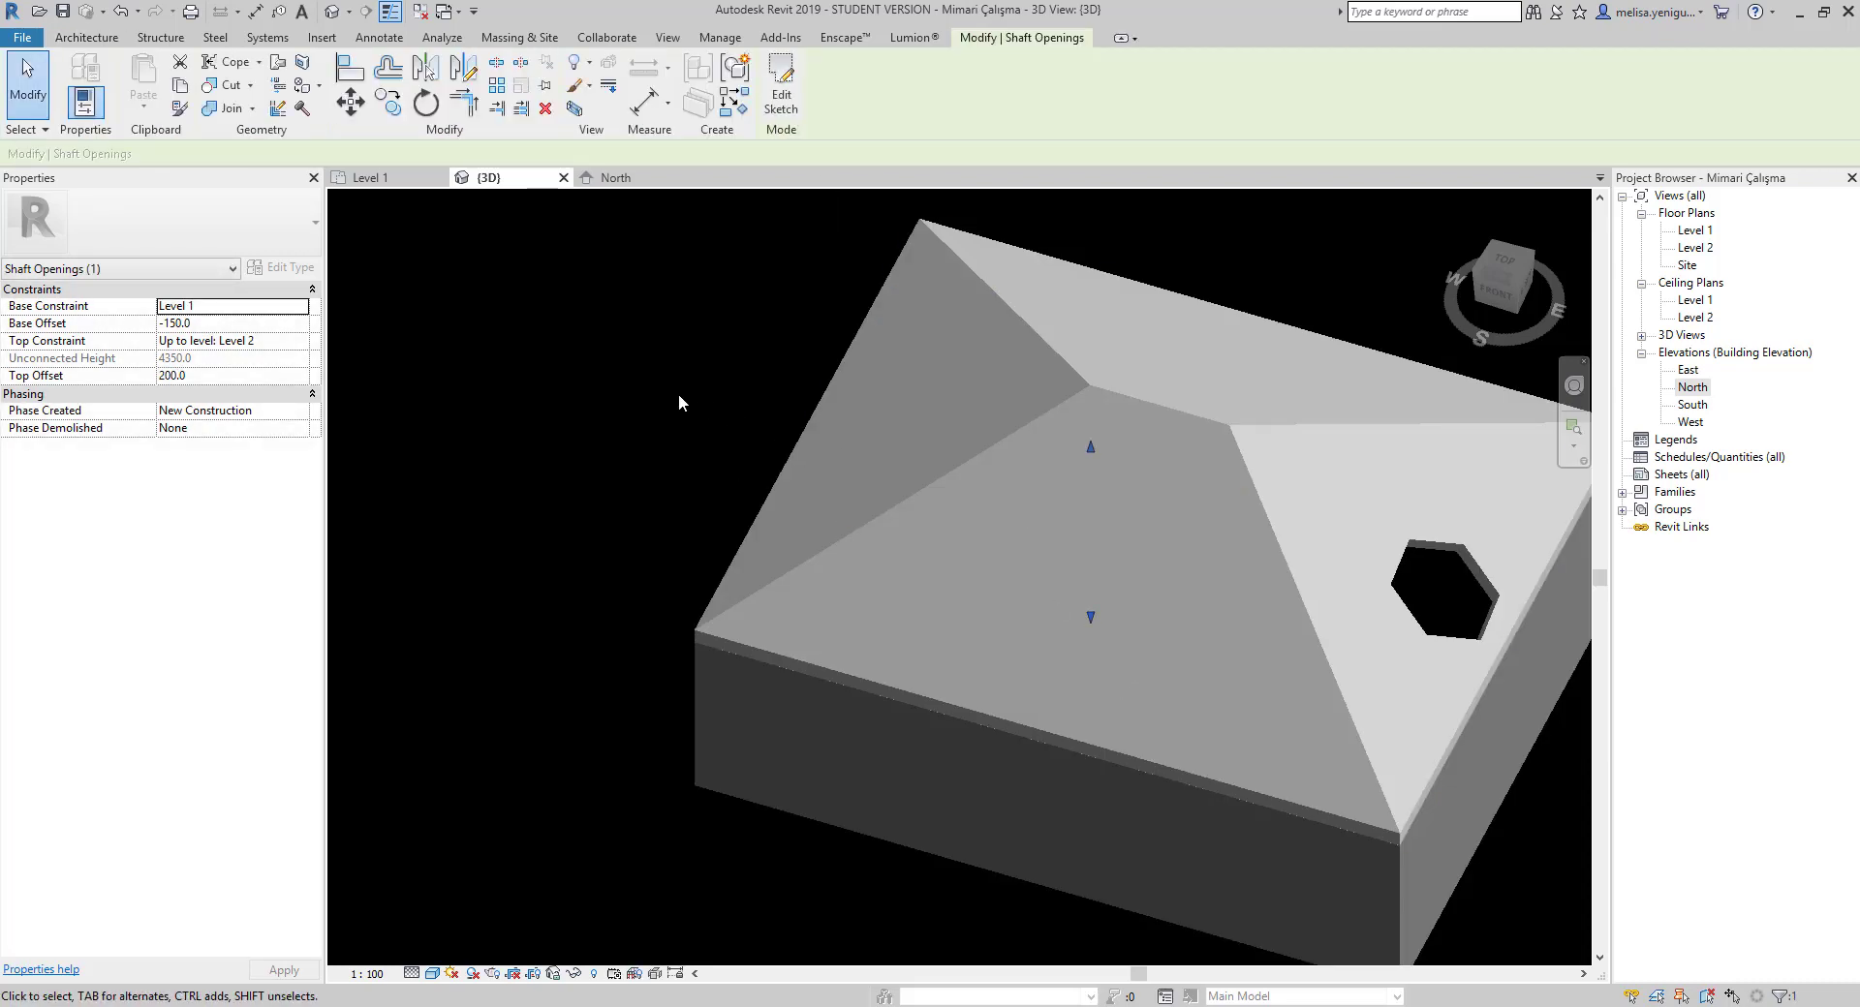
Stretch the circular shaft's top up through the roof and its base down, then go to Level 1
{"action": "left_click_drag", "start_coordinate": [1095, 386], "coordinate": [1091, 466]}
{"action": "left_click_drag", "start_coordinate": [1099, 942], "coordinate": [1100, 942]}
{"action": "scroll", "coordinate": [1094, 639], "scroll_direction": "down", "scroll_amount": 3}
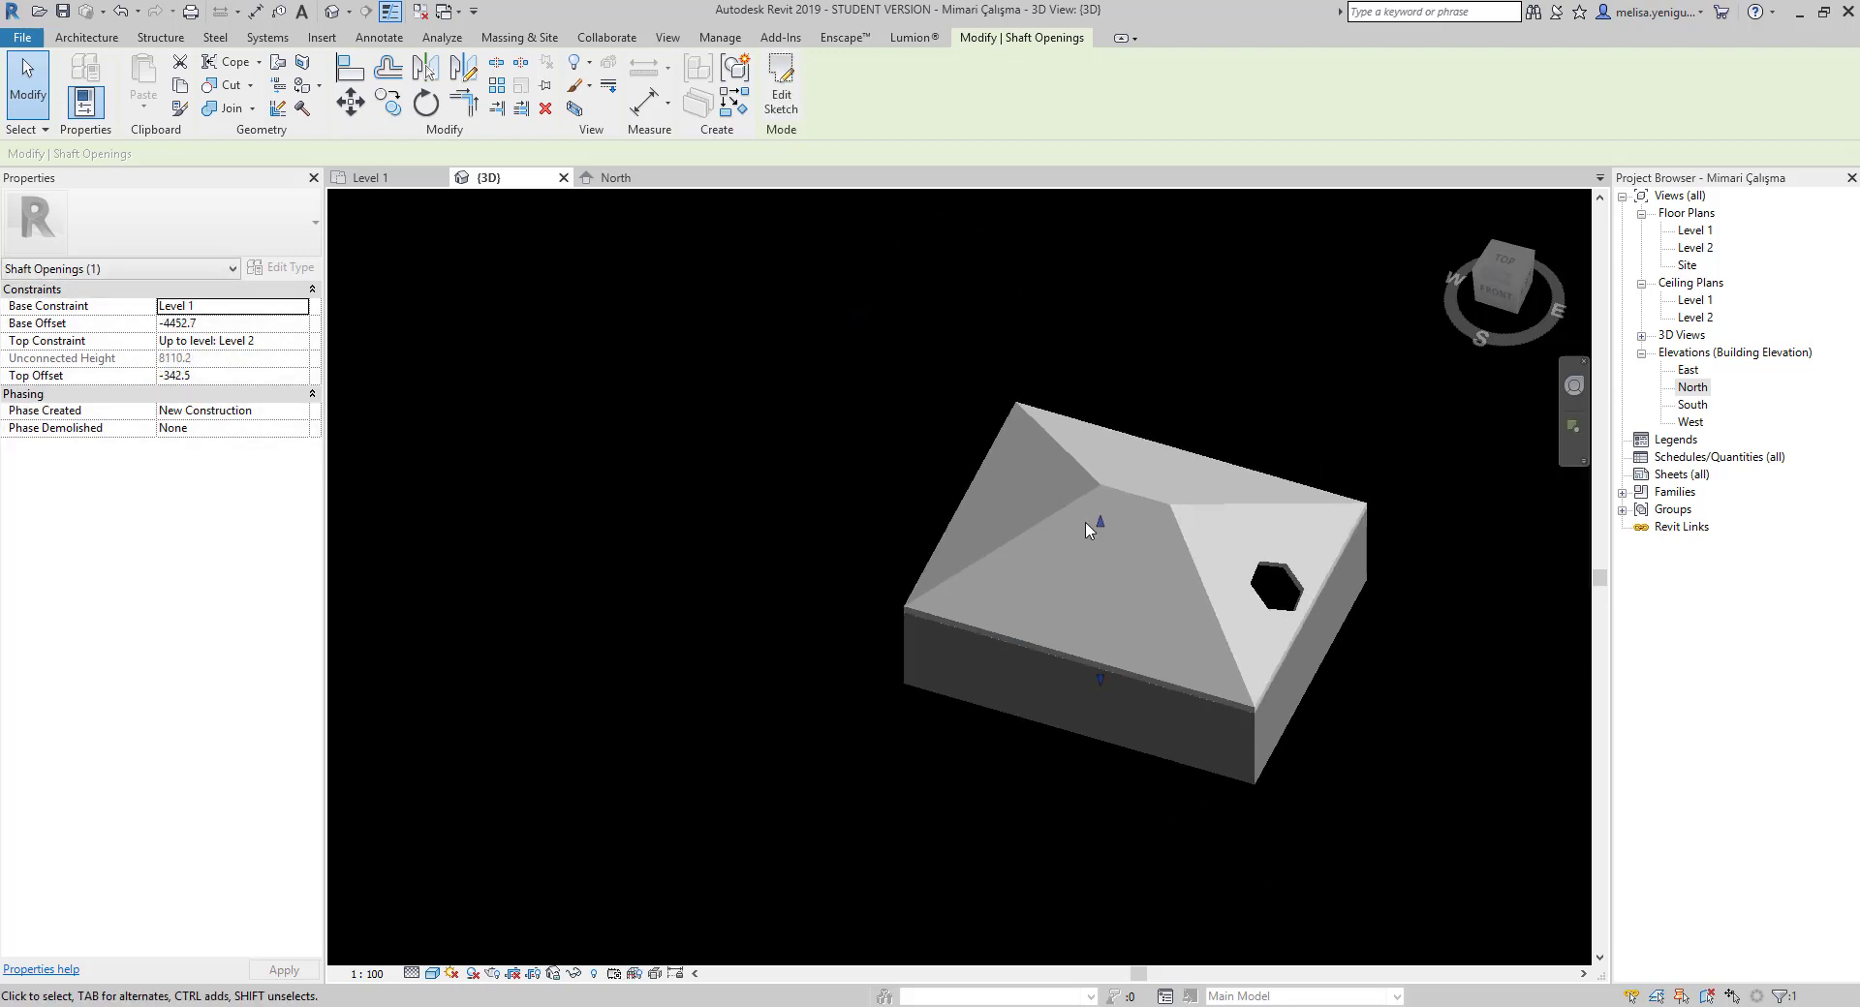
{"action": "key", "text": "Escape"}
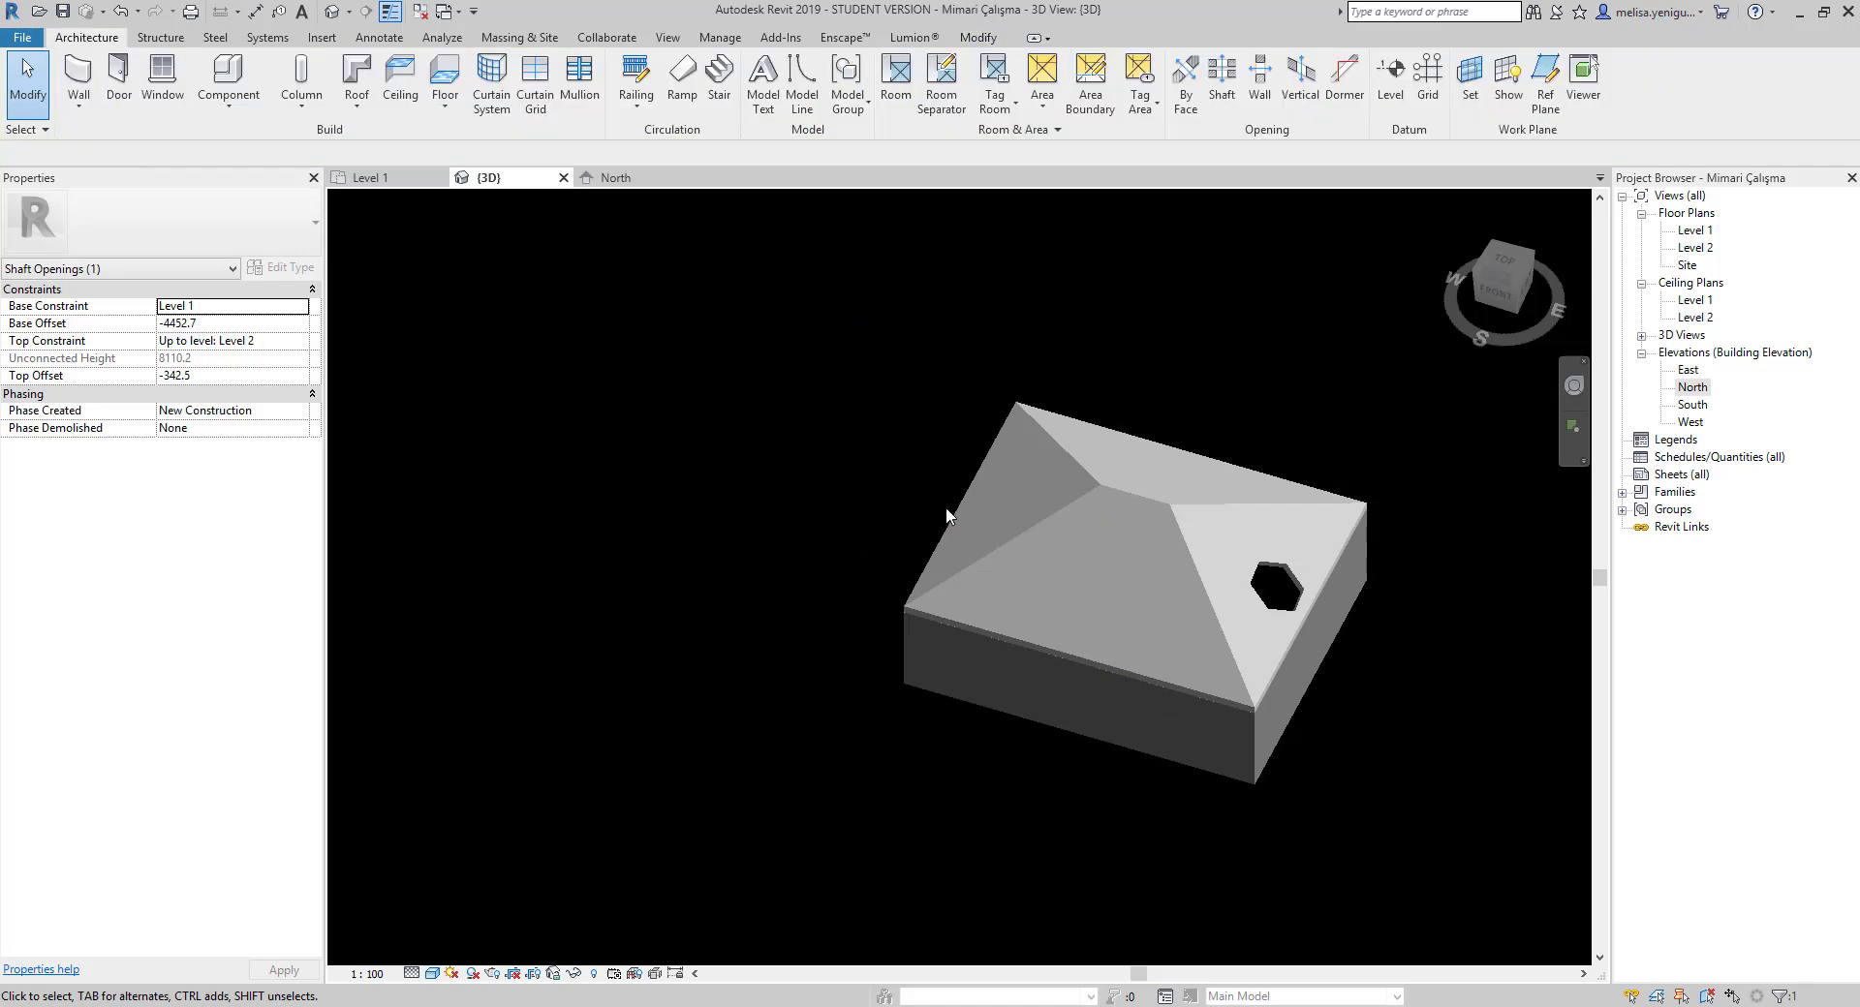
{"action": "left_click", "coordinate": [370, 177]}
{"action": "scroll", "coordinate": [1009, 689], "scroll_direction": "down", "scroll_amount": 2}
Pan toward the roof outline and open the Level 2 floor plan
{"action": "scroll", "coordinate": [1009, 682], "scroll_direction": "down", "scroll_amount": 3}
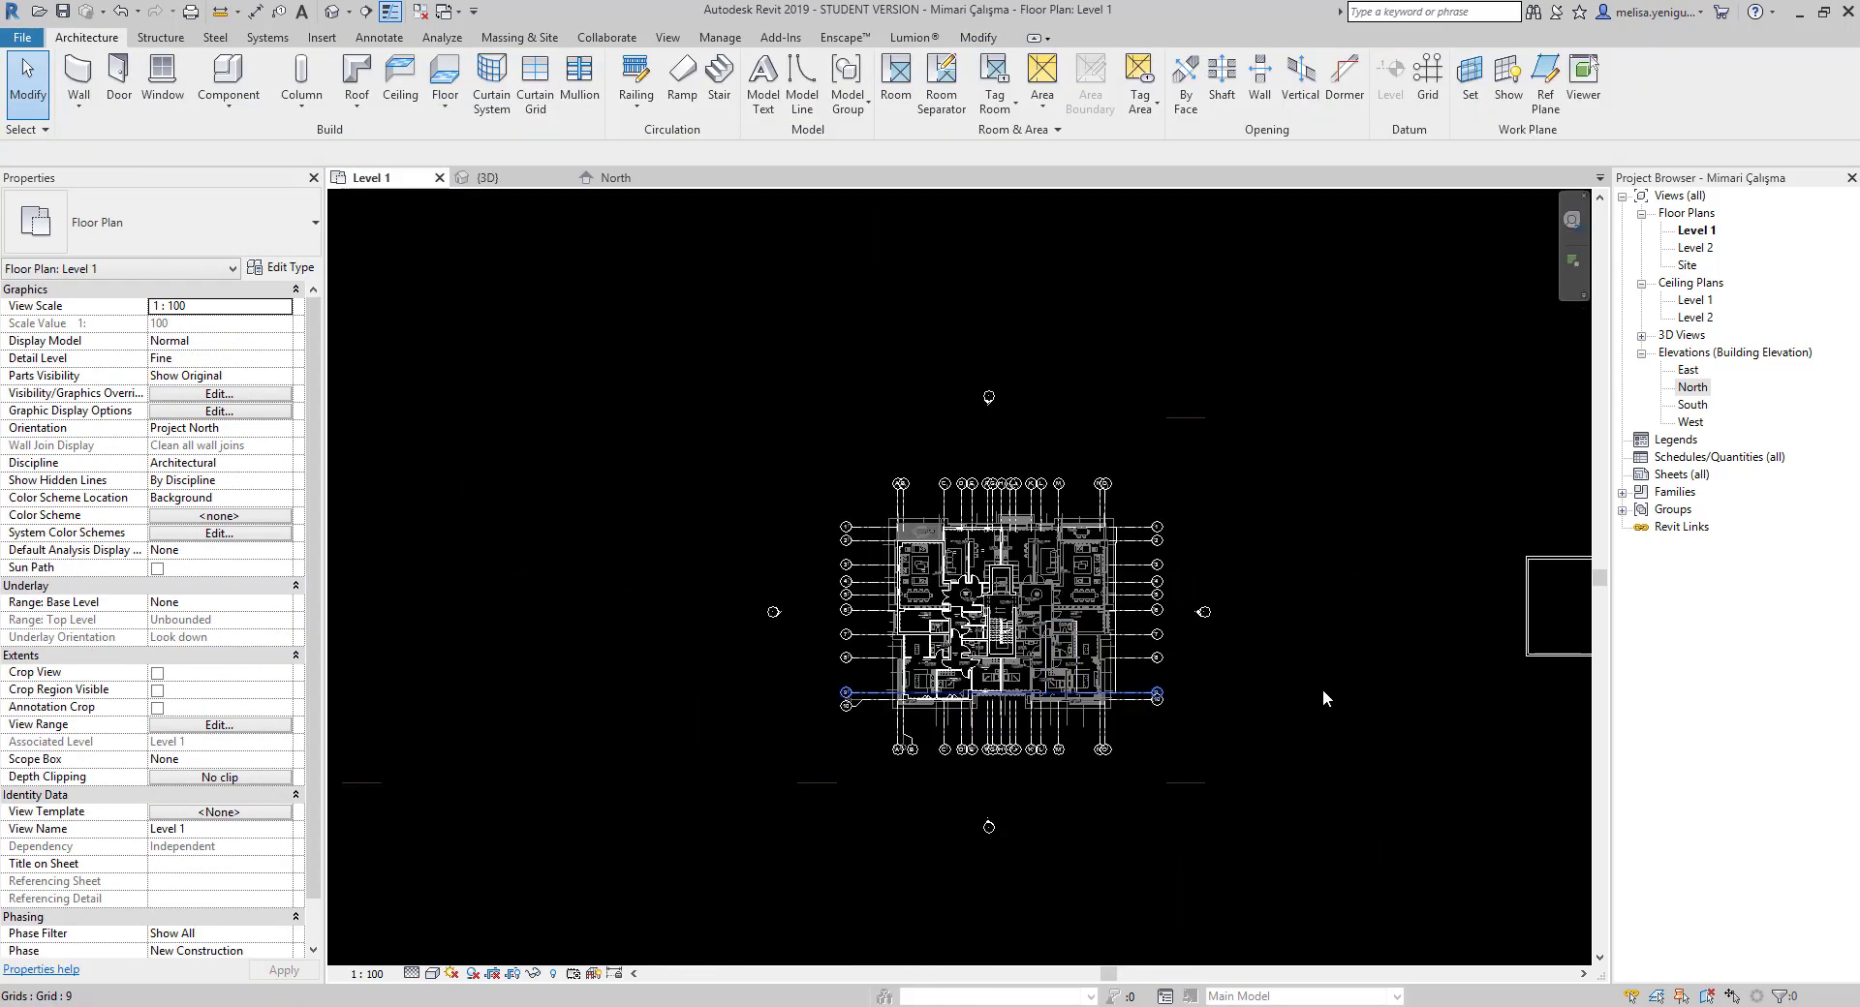
{"action": "middle_click_drag", "start_coordinate": [1322, 688], "coordinate": [1124, 631]}
{"action": "scroll", "coordinate": [990, 579], "scroll_direction": "up", "scroll_amount": 3}
{"action": "double_click", "coordinate": [1697, 249]}
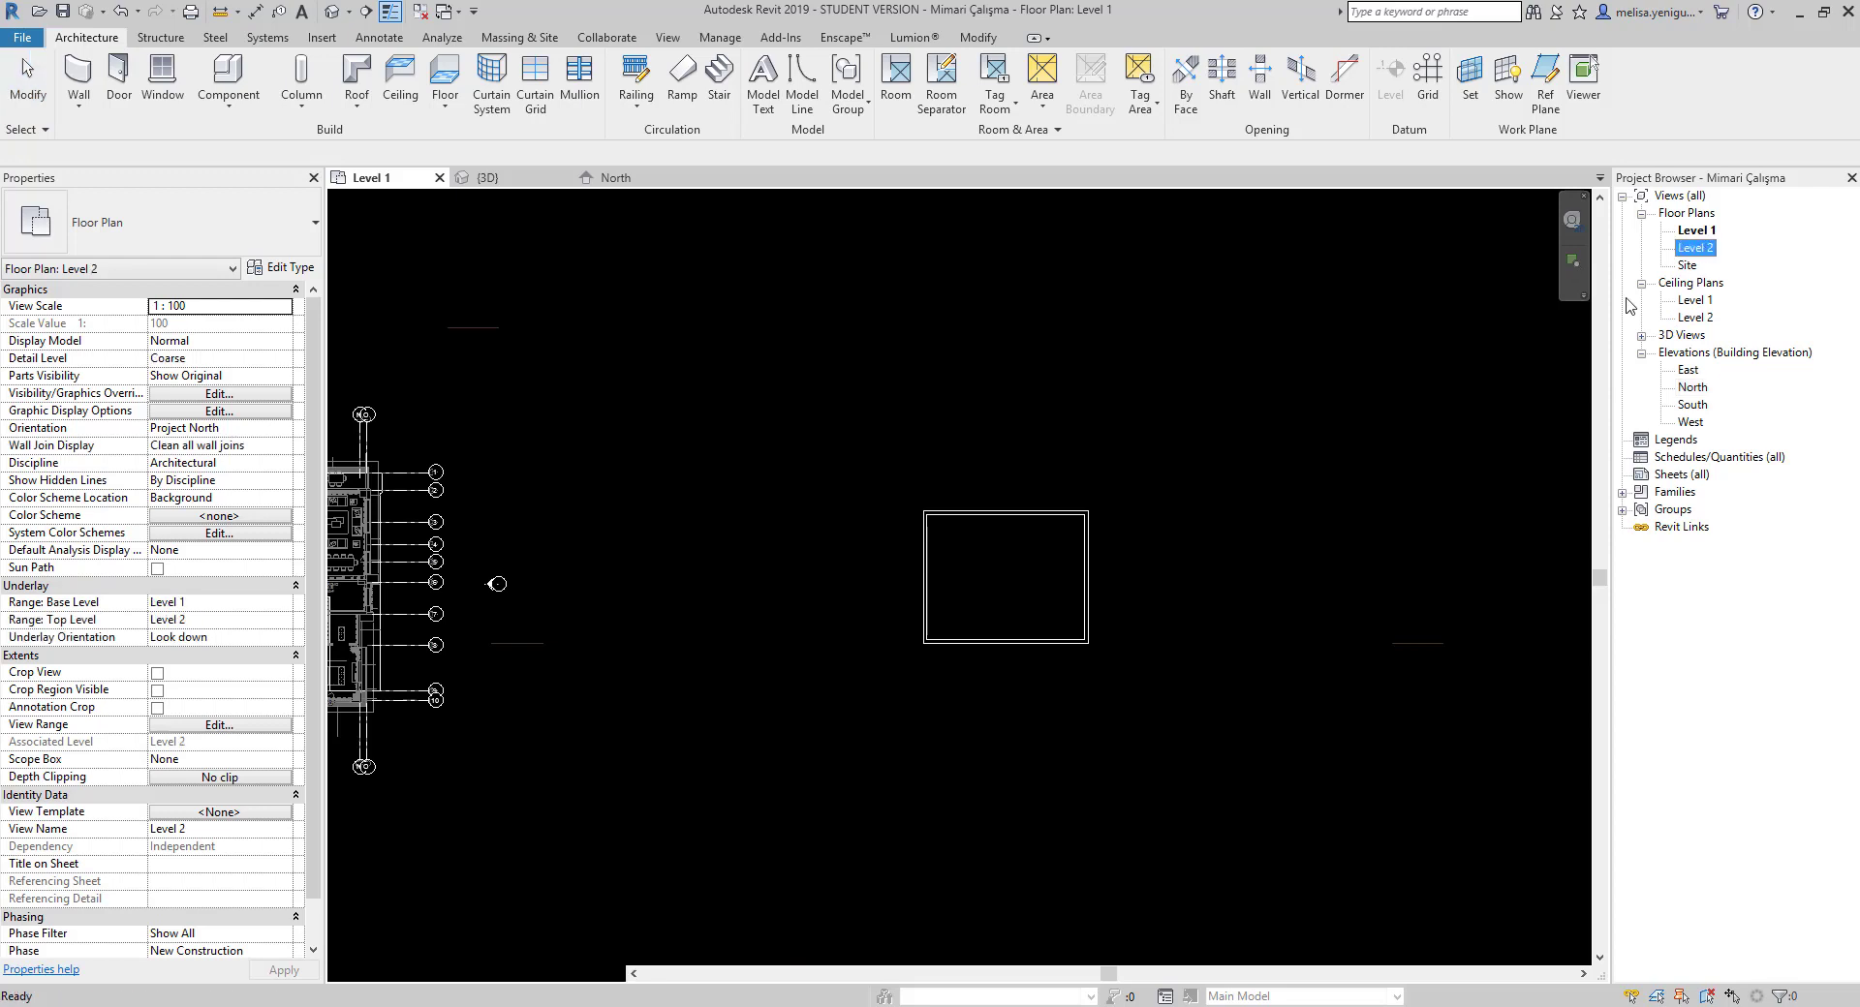
{"action": "scroll", "coordinate": [1026, 581], "scroll_direction": "up", "scroll_amount": 3}
{"action": "scroll", "coordinate": [1114, 561], "scroll_direction": "up", "scroll_amount": 1}
{"action": "scroll", "coordinate": [1139, 586], "scroll_direction": "up", "scroll_amount": 1}
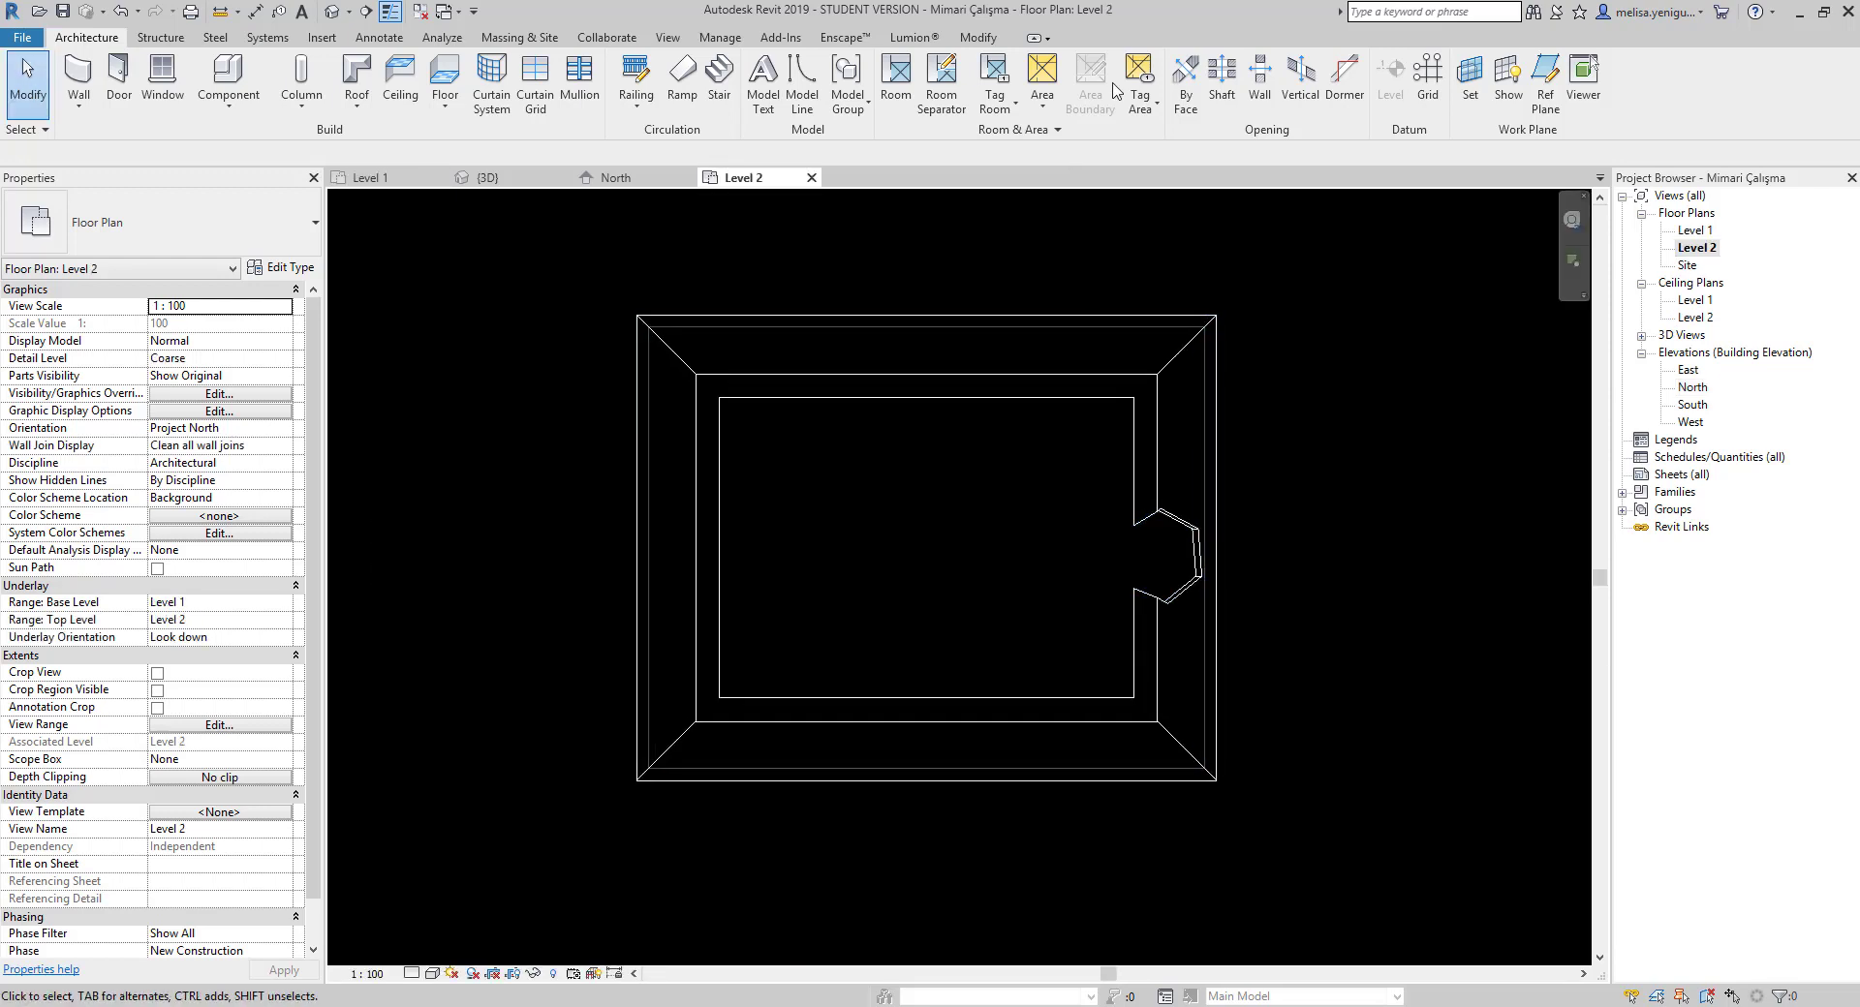
Sketch a circular shaft near the roof's lower middle edge, finish it and view it in 3D
{"action": "left_click", "coordinate": [1221, 78]}
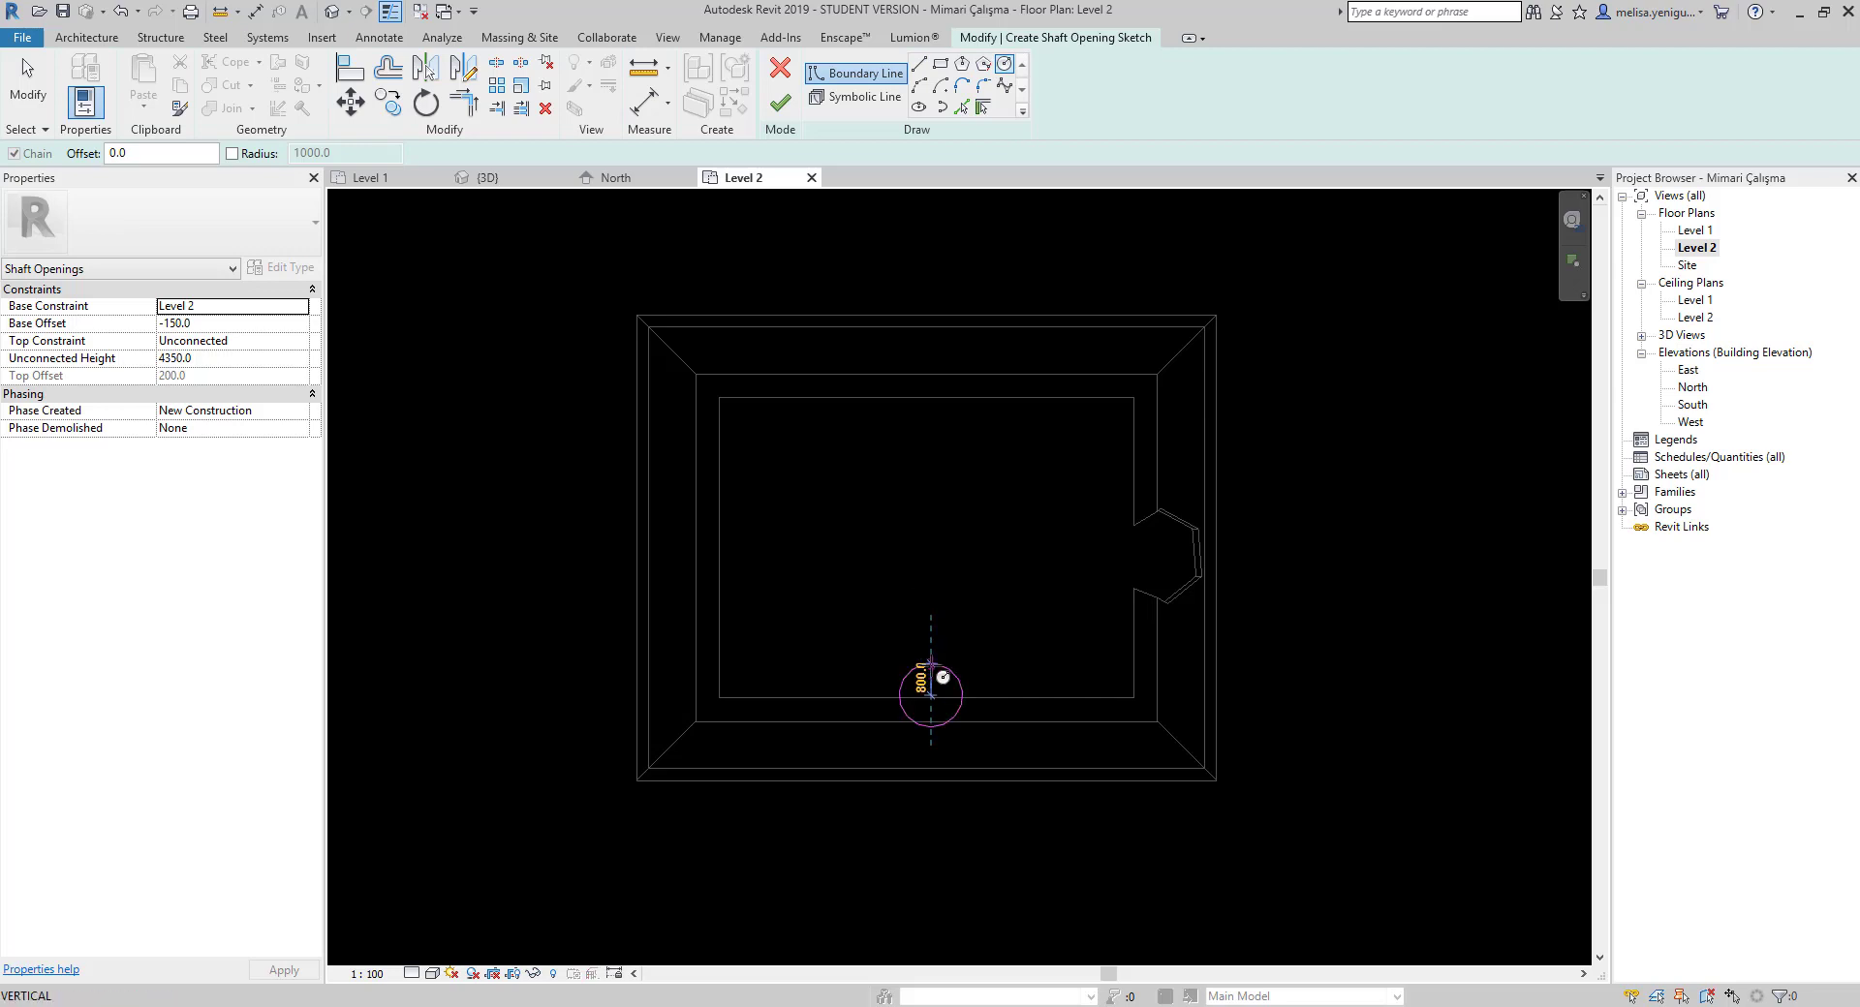
{"action": "left_click", "coordinate": [943, 677]}
{"action": "left_click", "coordinate": [779, 101]}
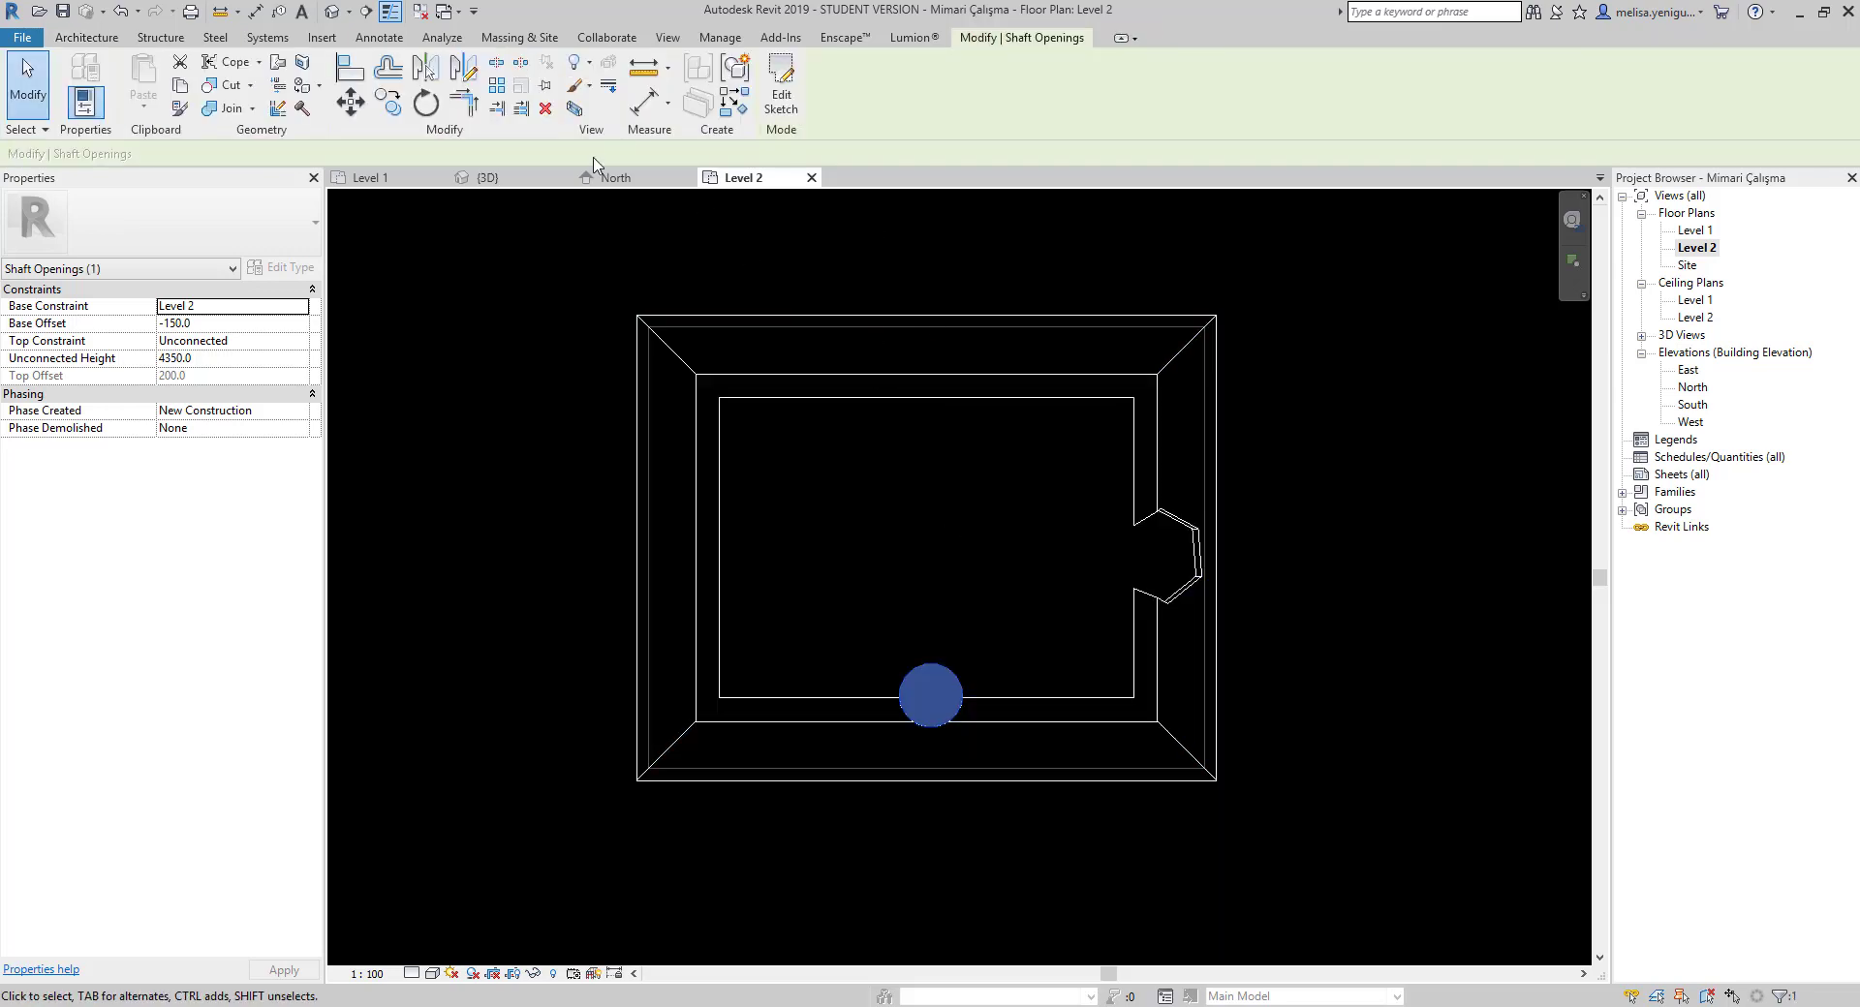
{"action": "left_click", "coordinate": [484, 180]}
{"action": "key", "text": "Escape"}
Zoom in and select the hip roof to review it
{"action": "scroll", "coordinate": [1125, 703], "scroll_direction": "up", "scroll_amount": 2}
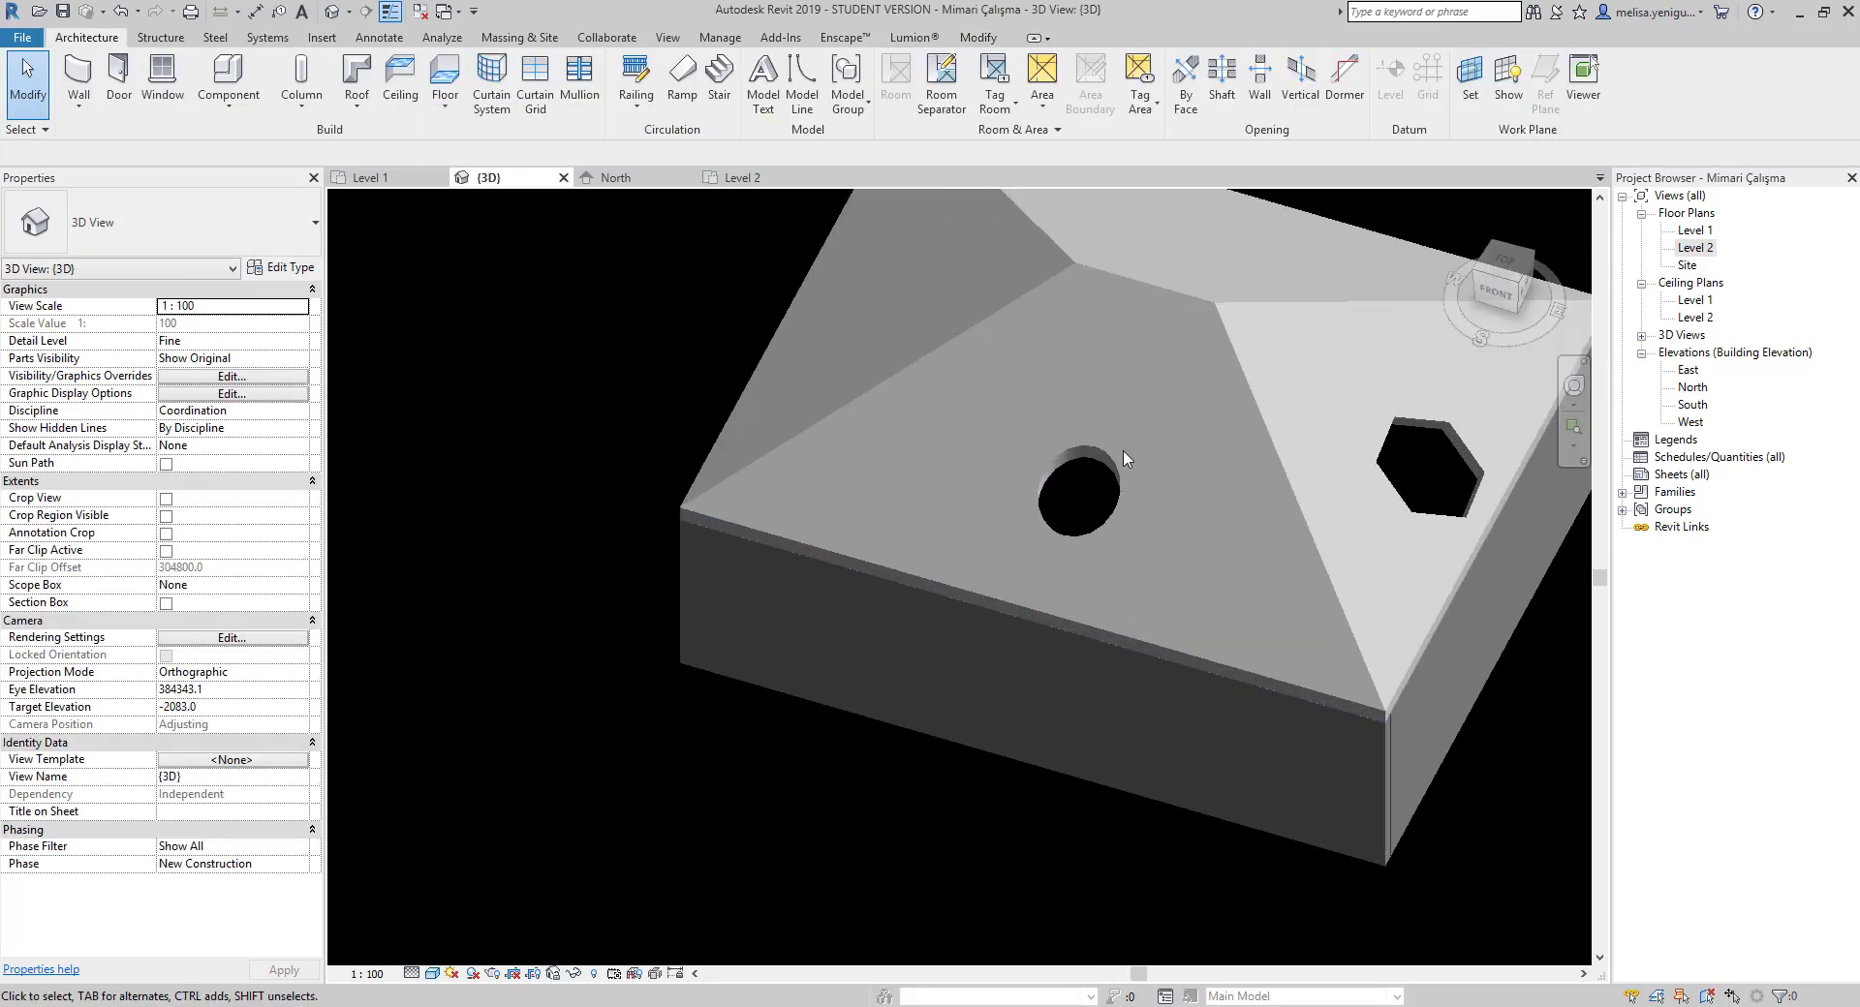
{"action": "scroll", "coordinate": [1084, 478], "scroll_direction": "up", "scroll_amount": 2}
{"action": "scroll", "coordinate": [1103, 433], "scroll_direction": "down", "scroll_amount": 1}
{"action": "left_click", "coordinate": [1084, 548]}
{"action": "scroll", "coordinate": [1084, 554], "scroll_direction": "down", "scroll_amount": 2}
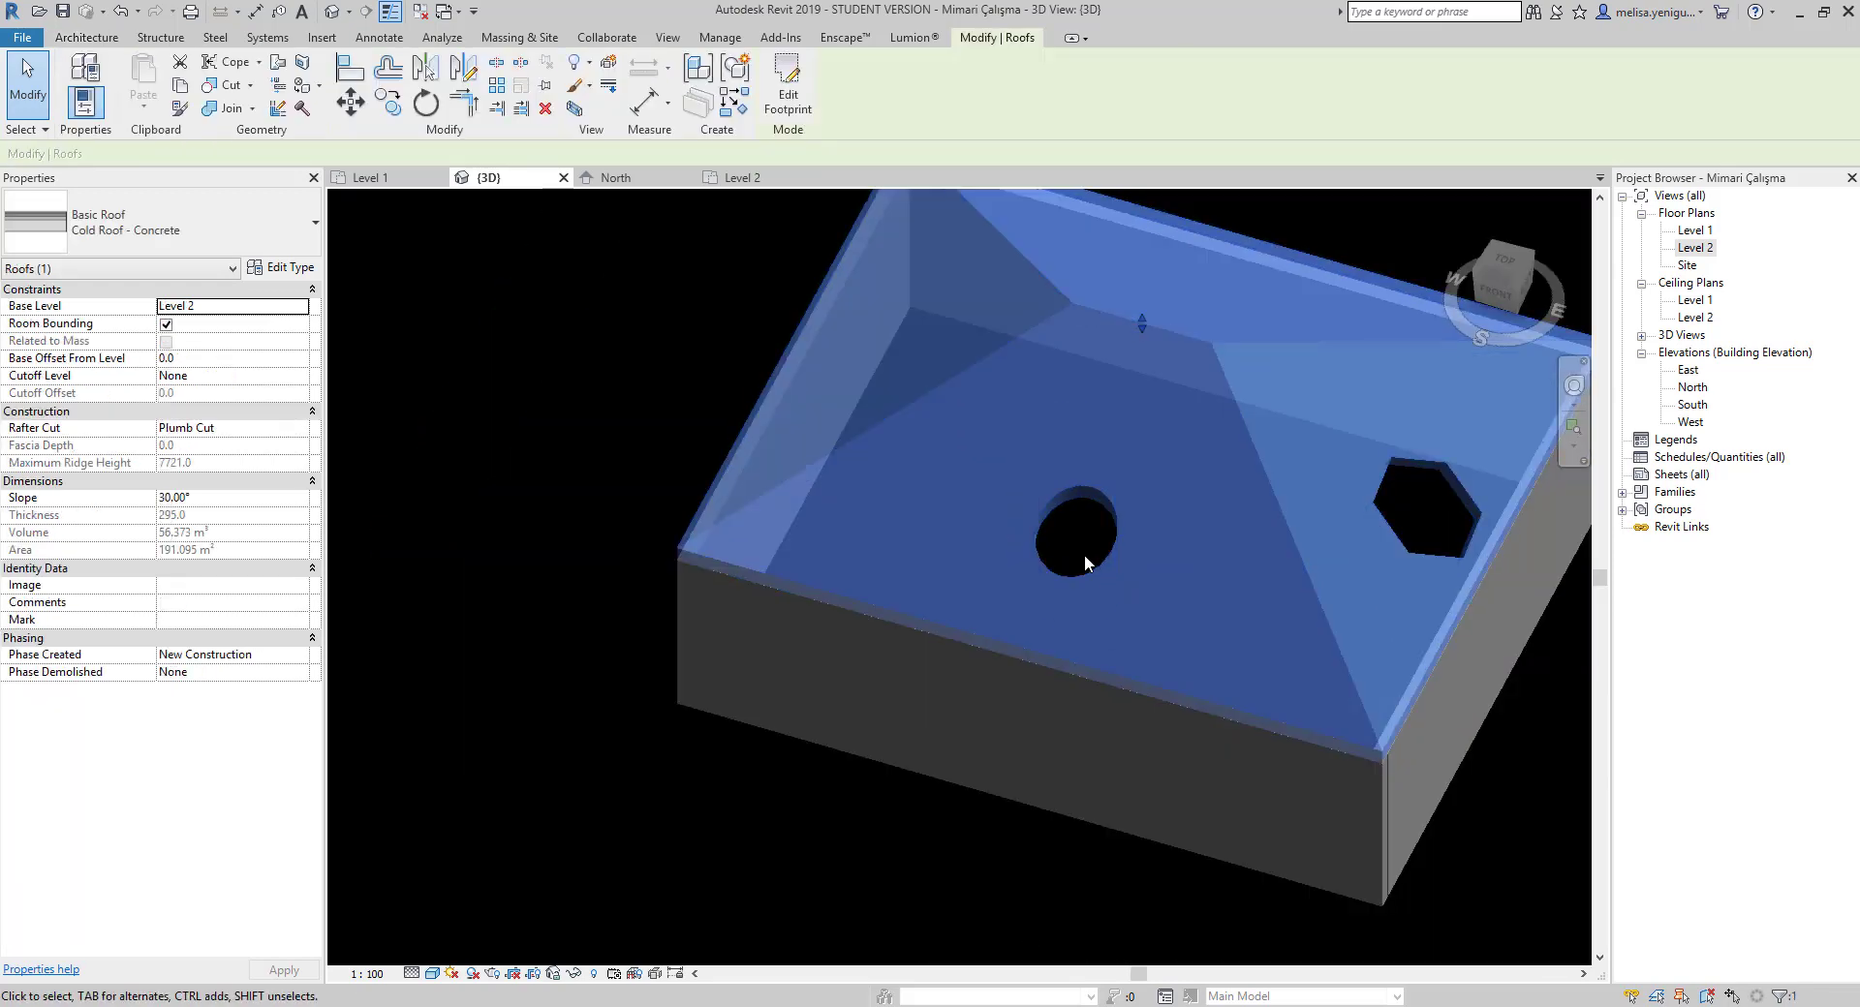
{"action": "scroll", "coordinate": [1076, 569], "scroll_direction": "up", "scroll_amount": 2}
{"action": "left_click", "coordinate": [666, 343]}
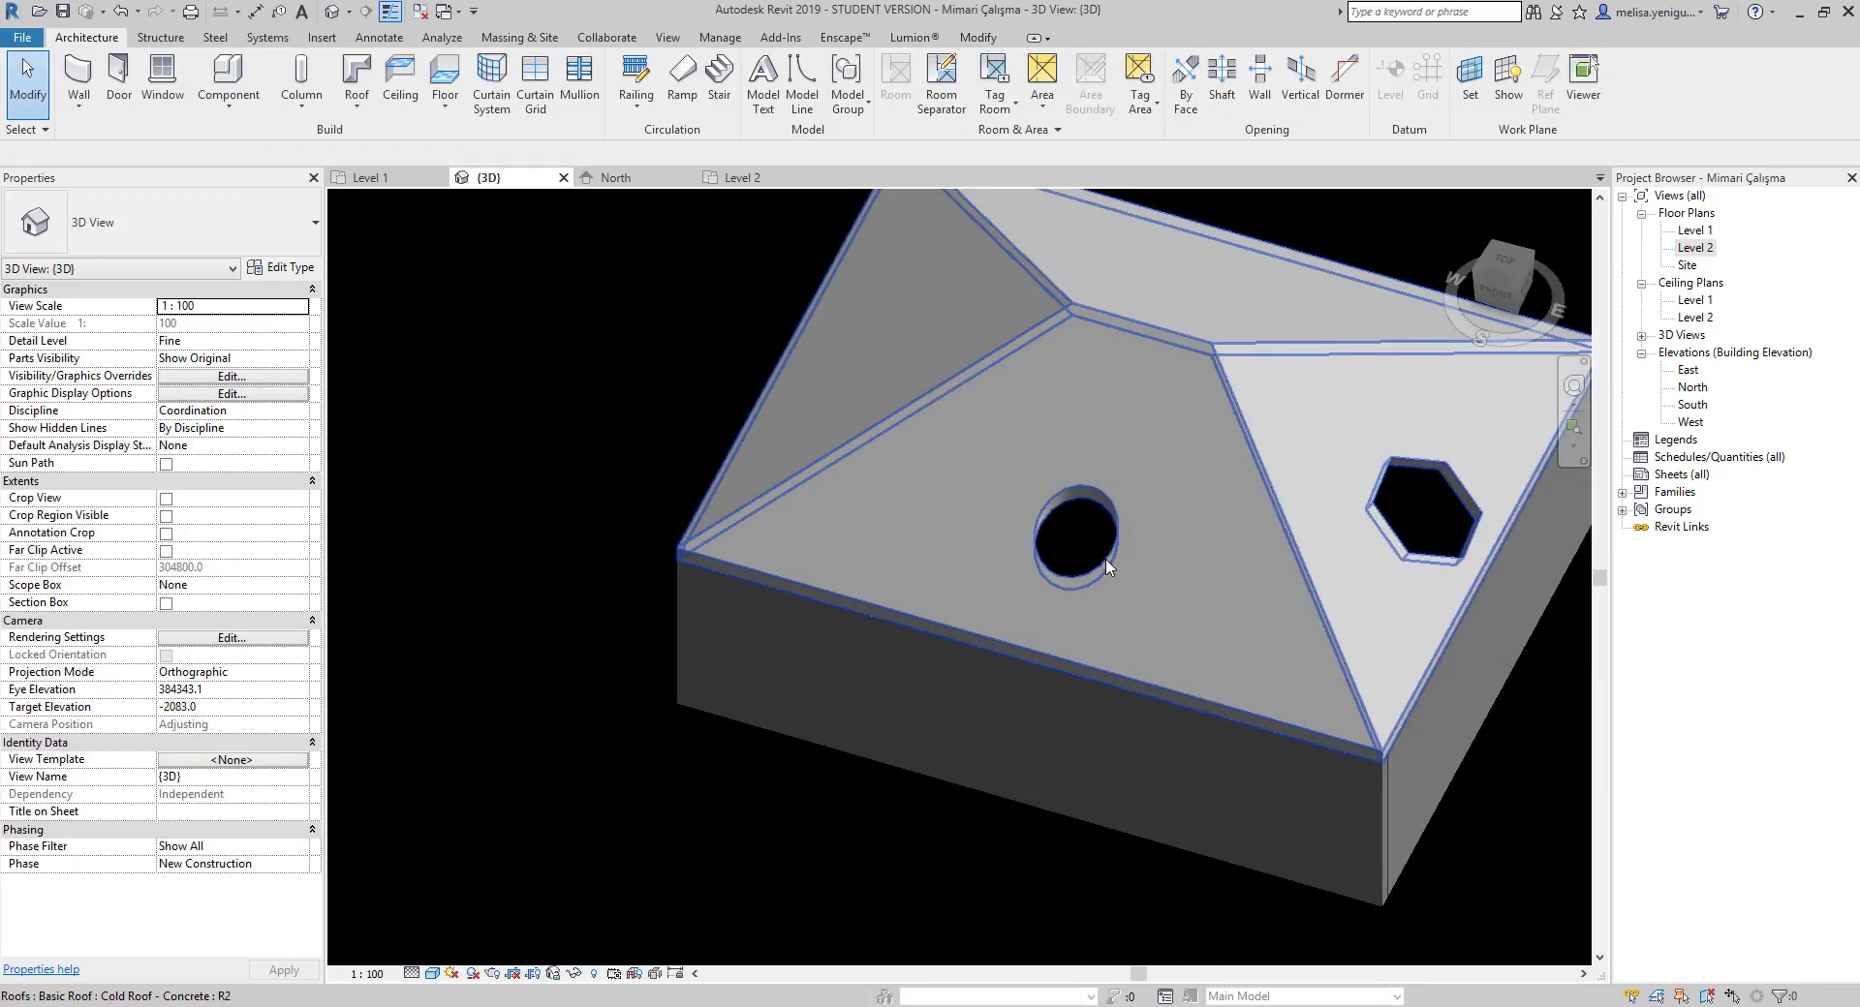
{"action": "left_click", "coordinate": [1095, 562]}
{"action": "left_click", "coordinate": [662, 346]}
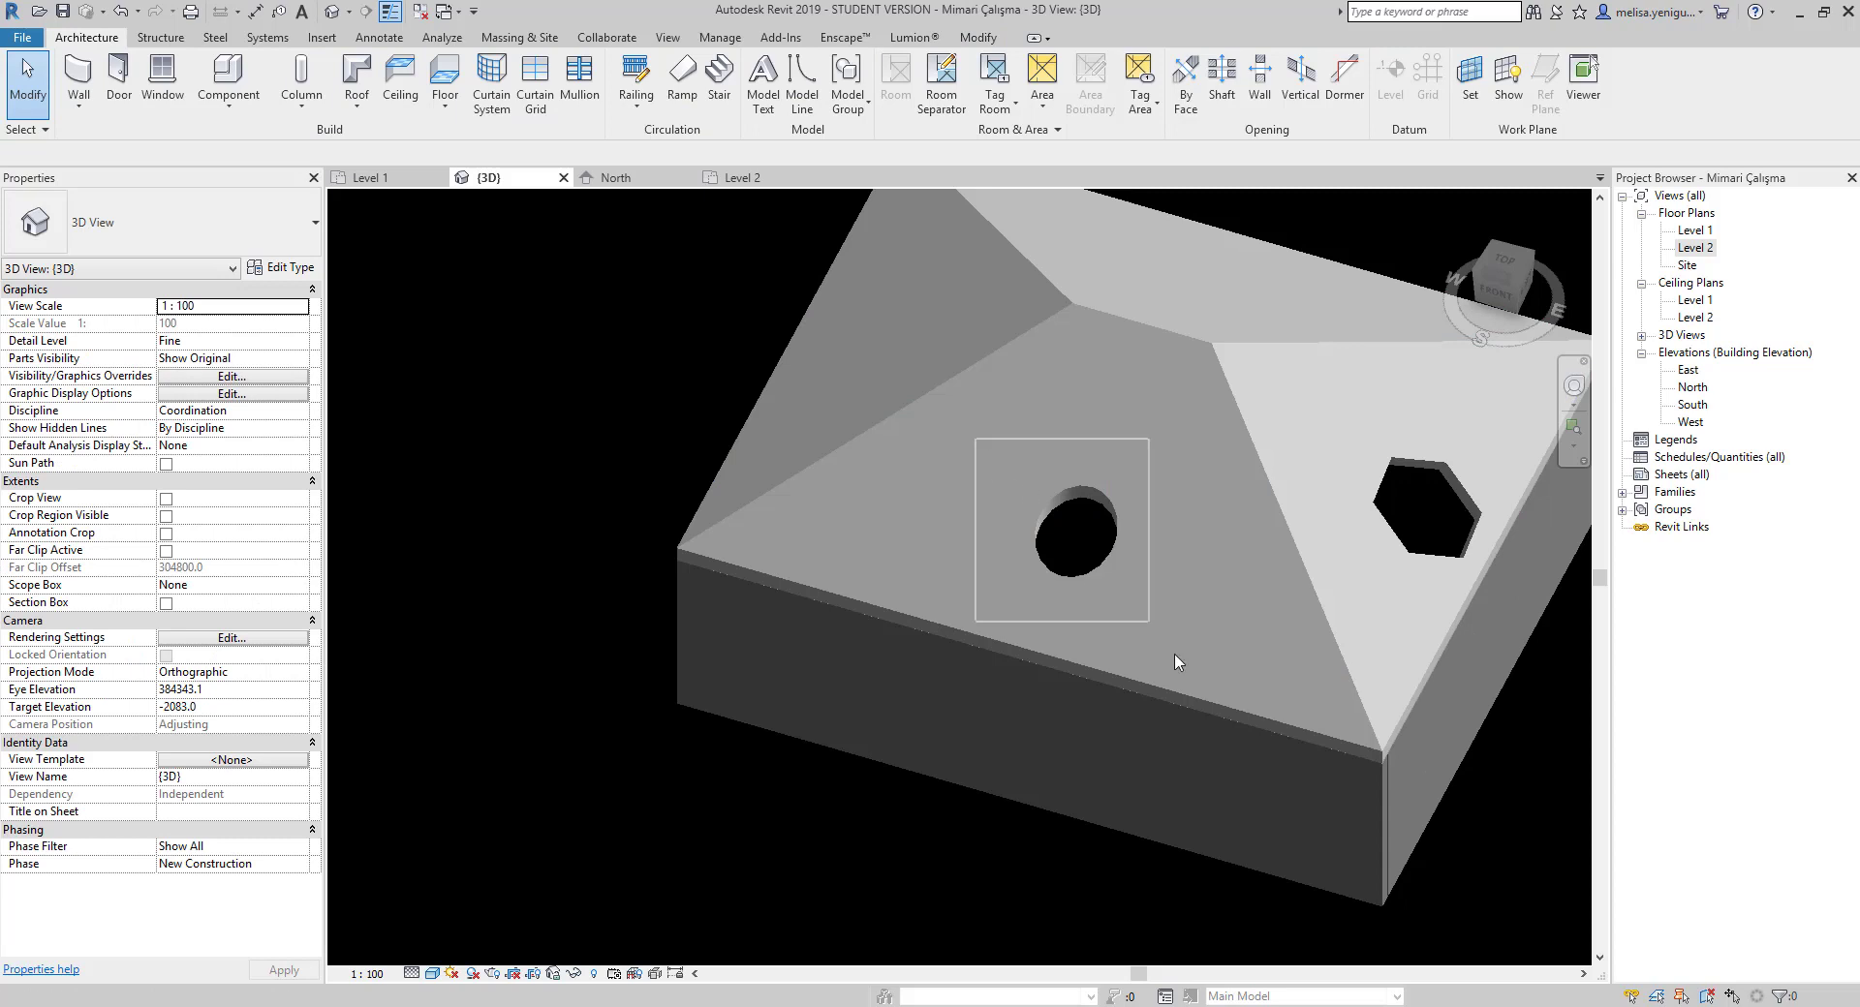
Select the circular shaft opening to check its properties and orbit to a low side angle
{"action": "left_click", "coordinate": [1110, 470]}
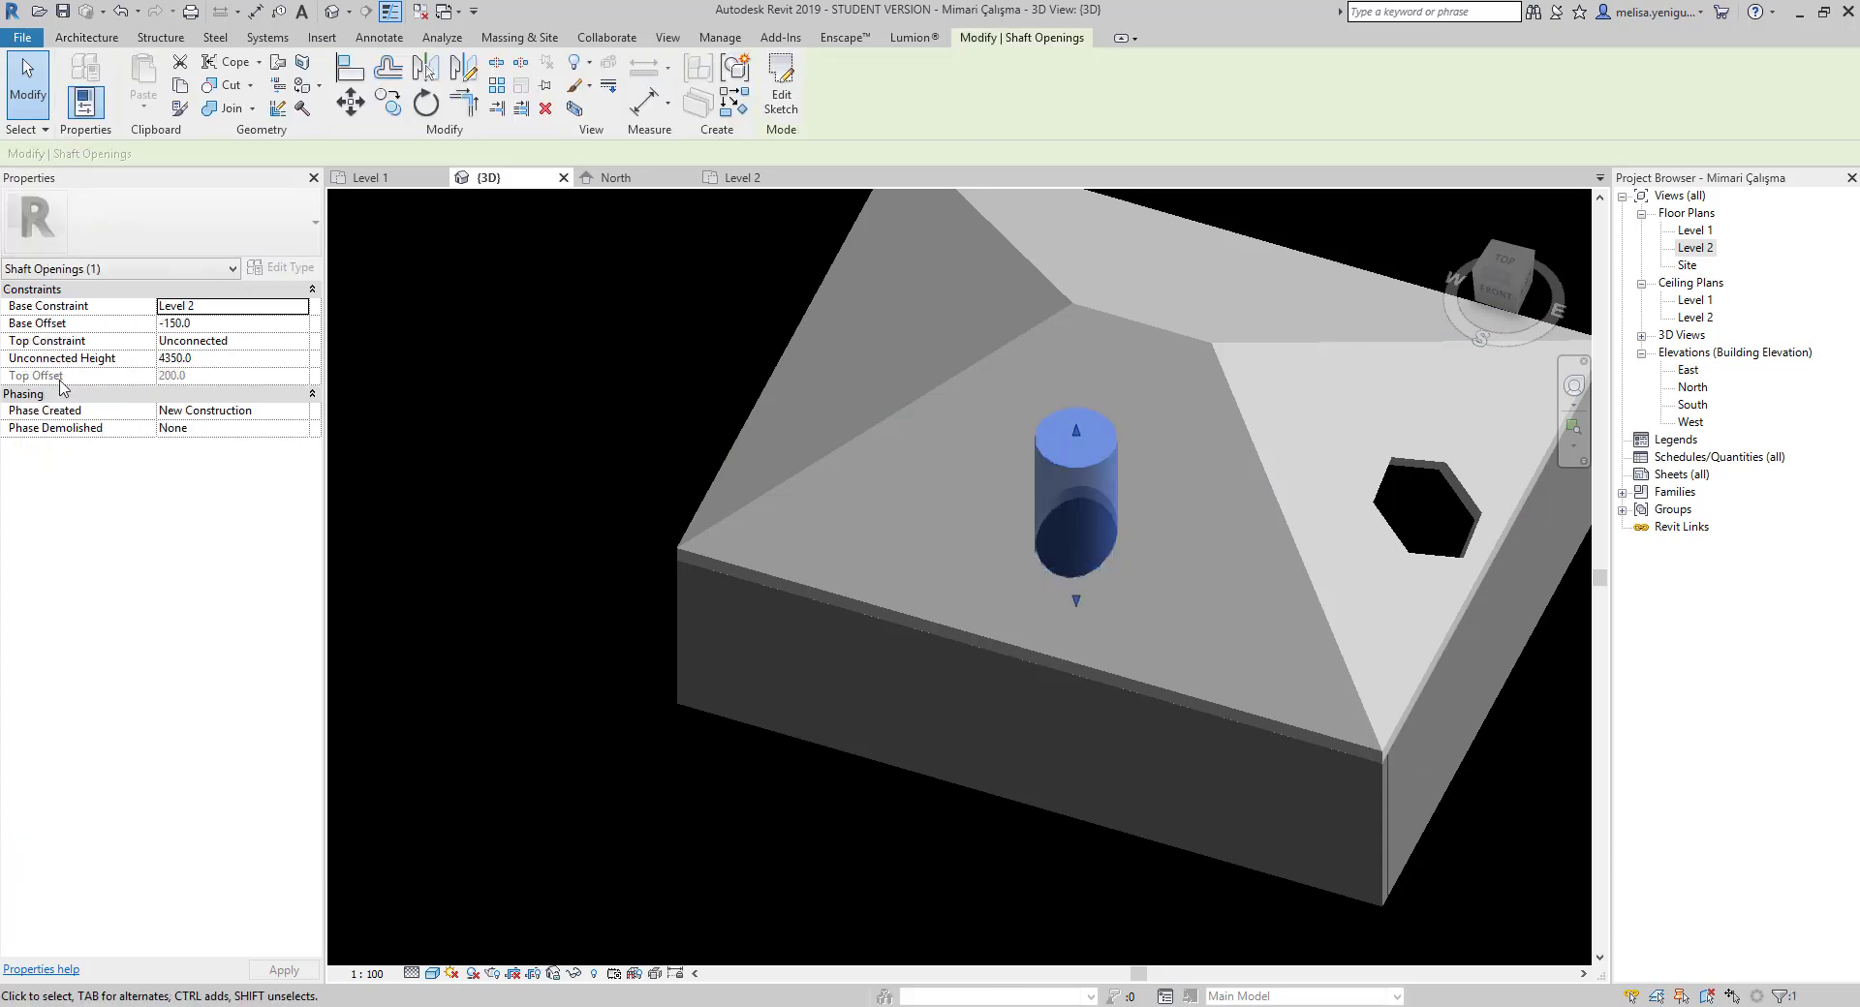
{"action": "scroll", "coordinate": [1139, 711], "scroll_direction": "down", "scroll_amount": 5}
{"action": "scroll", "coordinate": [1107, 790], "scroll_direction": "down", "scroll_amount": 2}
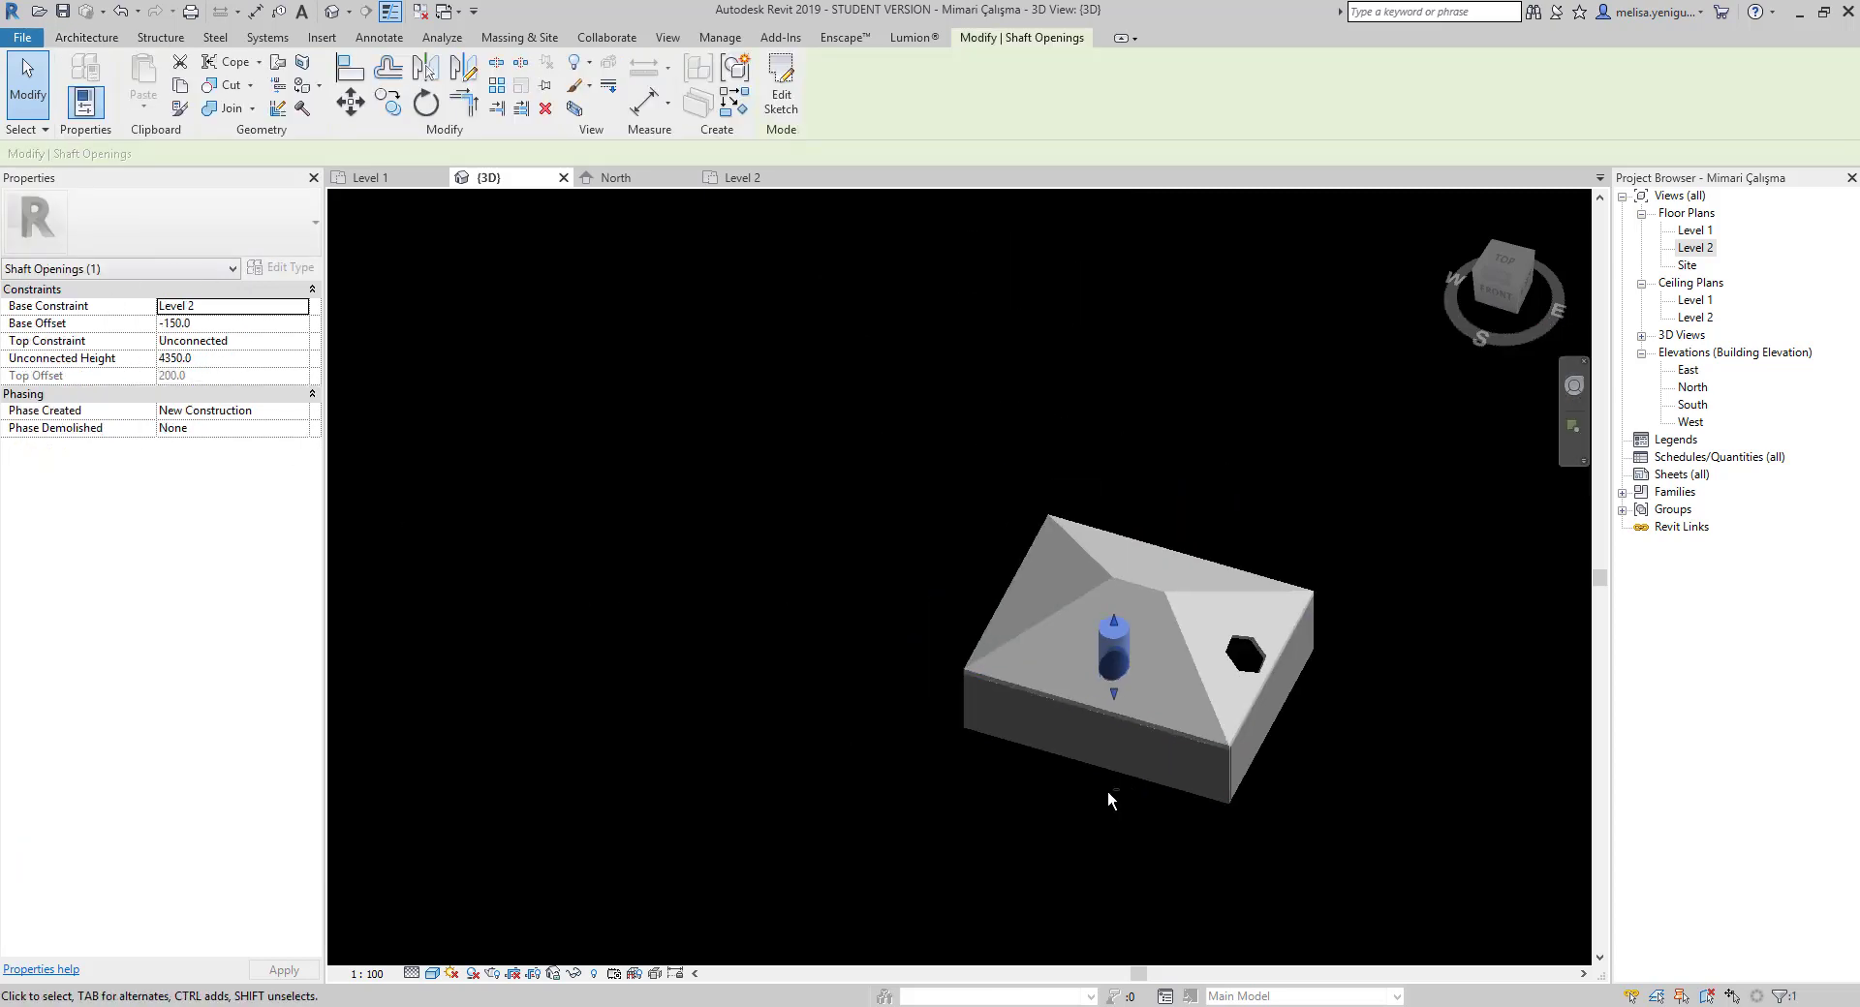
{"action": "mouse_move", "coordinate": [1107, 790]}
{"action": "middle_mouse_down", "text": "shift"}
{"action": "mouse_move", "coordinate": [1159, 361]}
{"action": "mouse_move", "coordinate": [1142, 833]}
{"action": "middle_mouse_up", "text": "shift"}
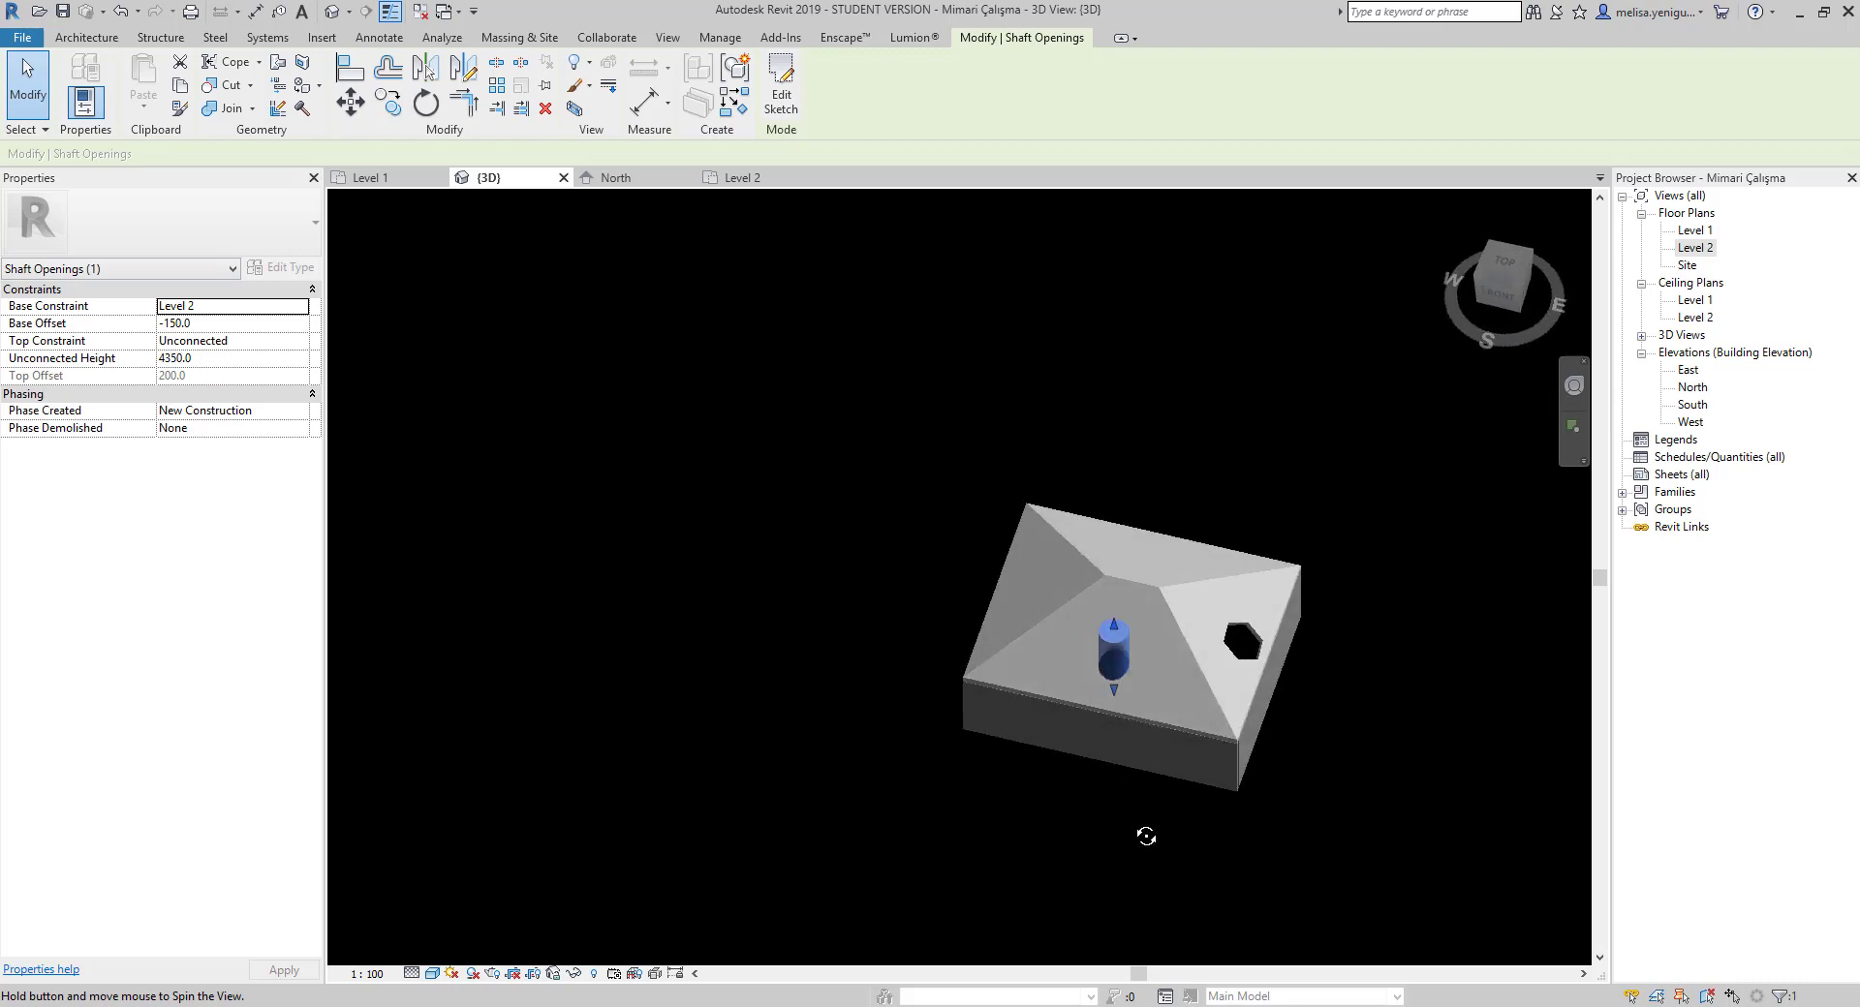
{"action": "key", "text": "Escape"}
{"action": "scroll", "coordinate": [895, 544], "scroll_direction": "down", "scroll_amount": 3}
{"action": "scroll", "coordinate": [717, 504], "scroll_direction": "up", "scroll_amount": 1}
Switch the ribbon between Modify and Architecture and orbit the larger building to a low front view
{"action": "scroll", "coordinate": [717, 503], "scroll_direction": "up", "scroll_amount": 3}
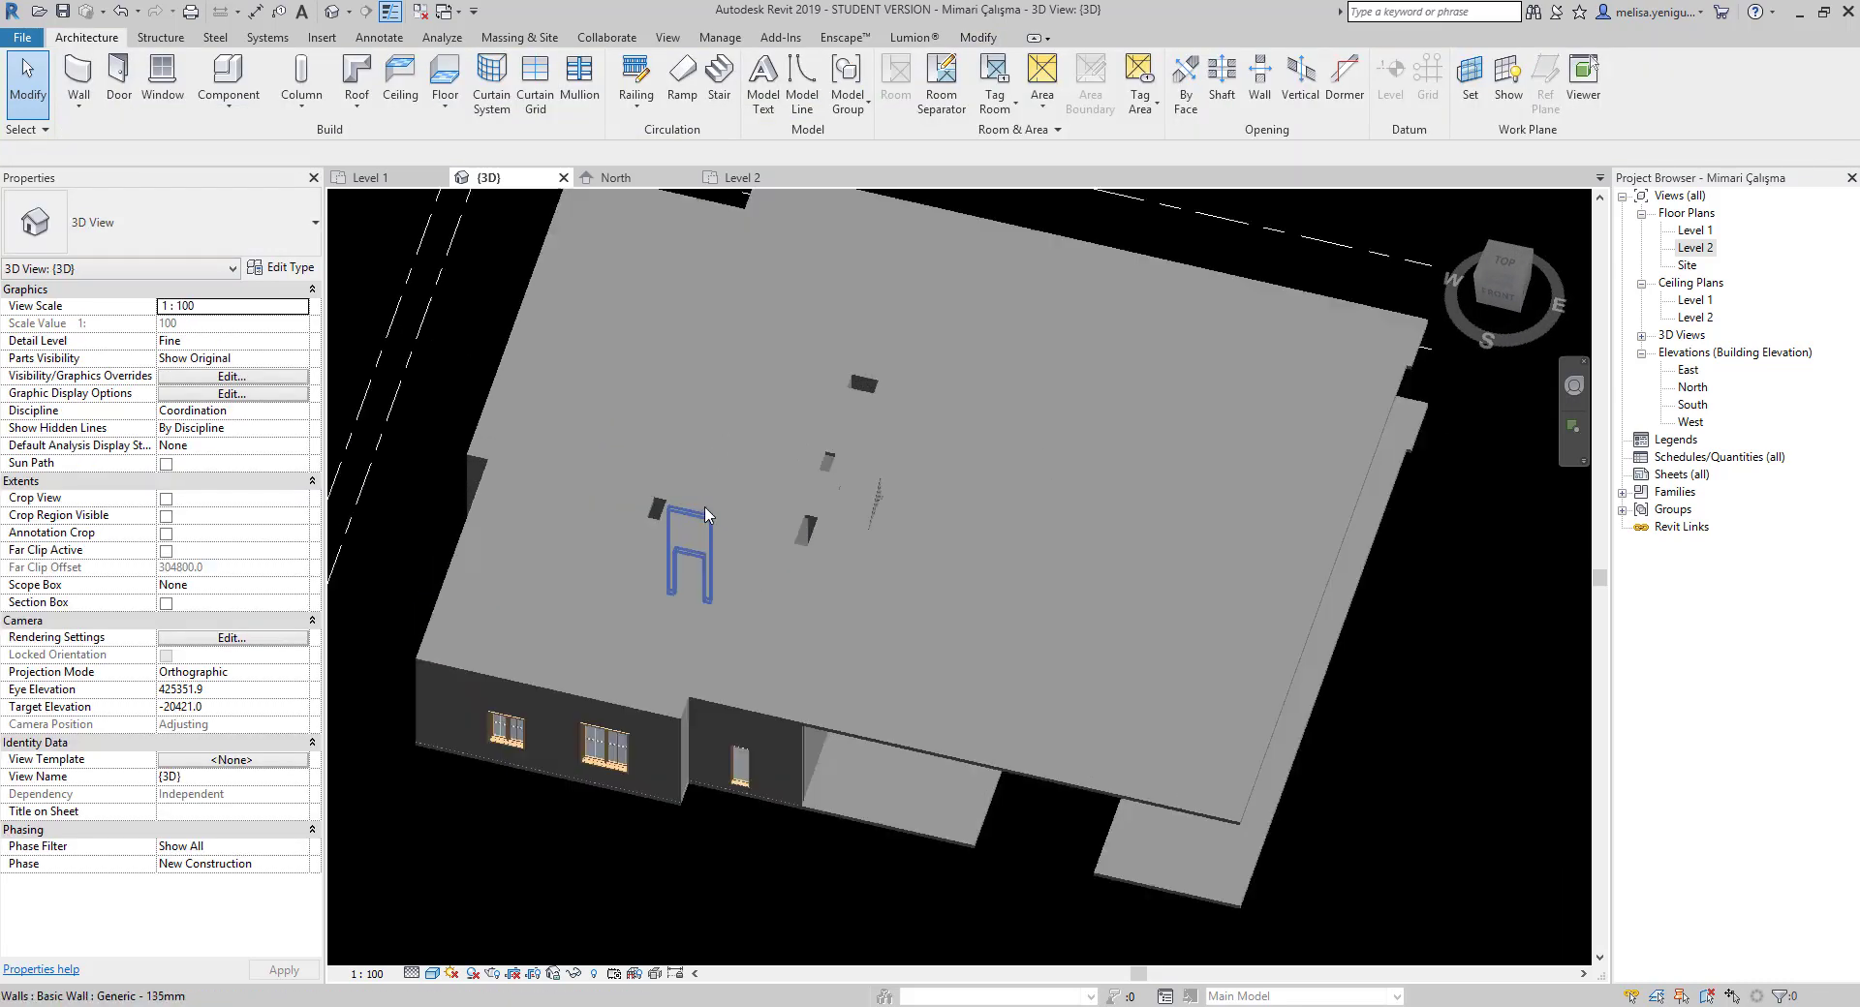
{"action": "scroll", "coordinate": [716, 503], "scroll_direction": "up", "scroll_amount": 3}
{"action": "scroll", "coordinate": [736, 542], "scroll_direction": "up", "scroll_amount": 1}
{"action": "scroll", "coordinate": [869, 339], "scroll_direction": "down", "scroll_amount": 1}
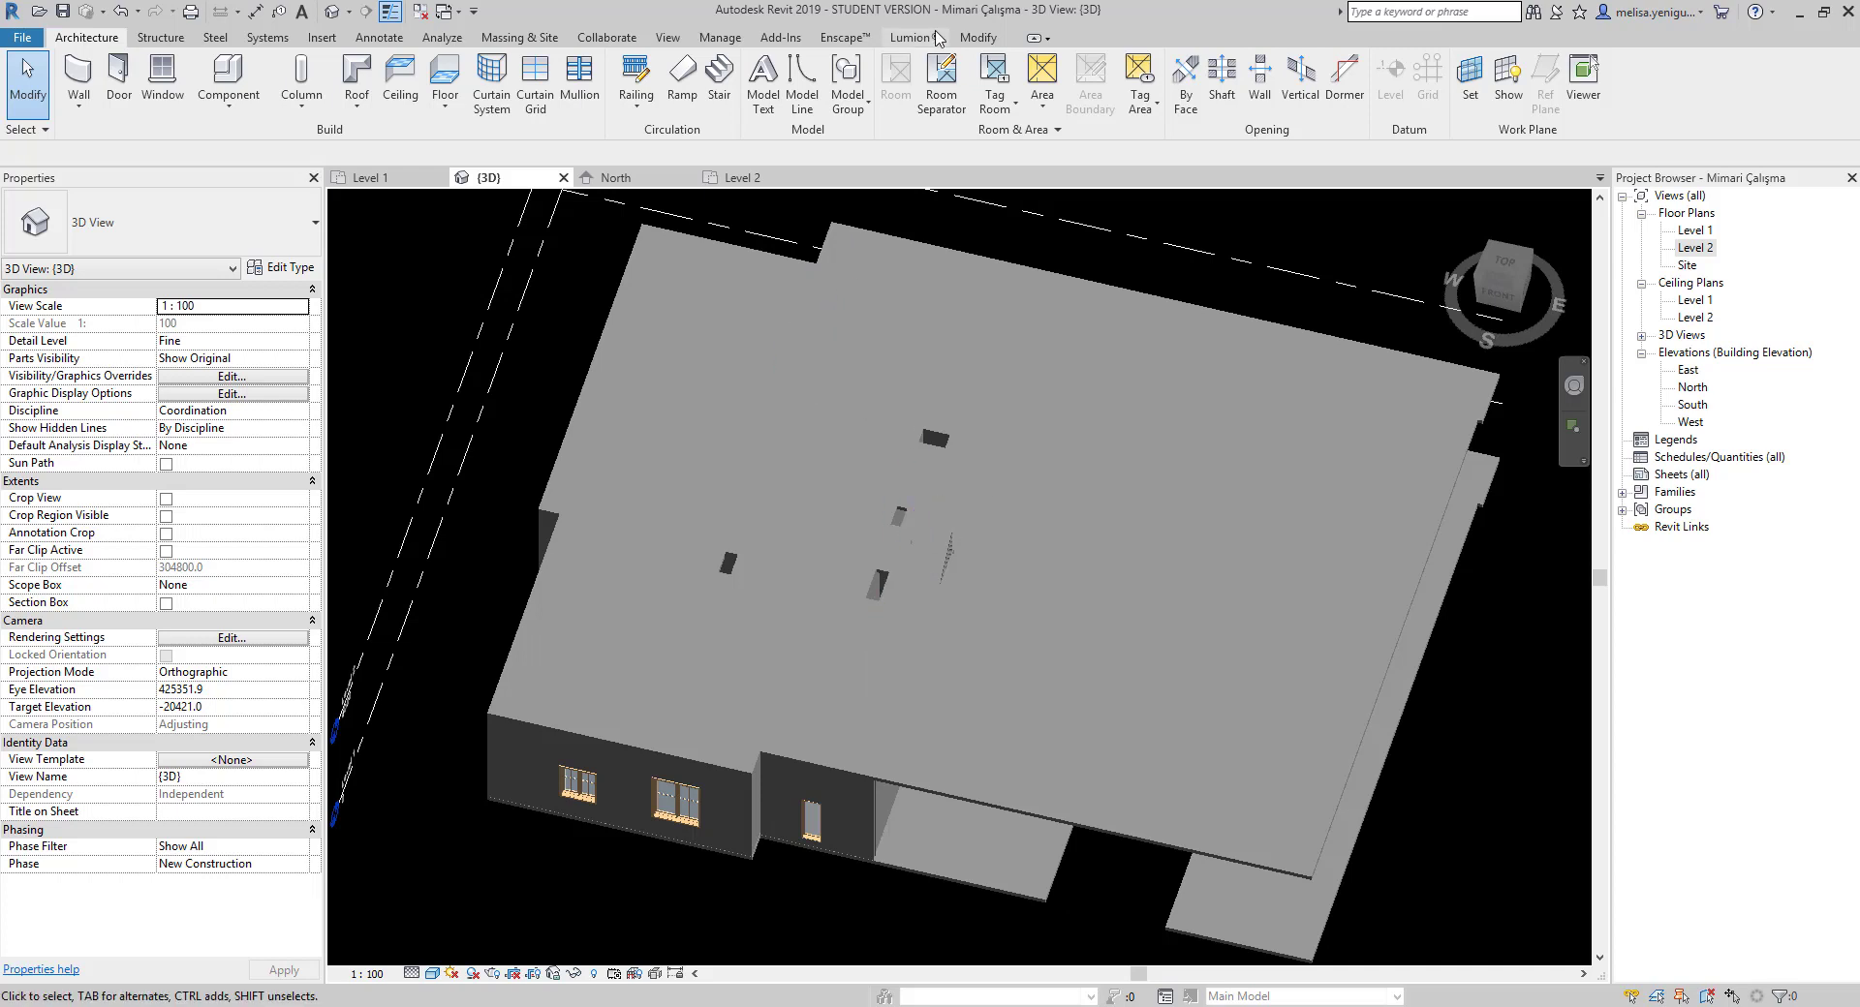
{"action": "left_click", "coordinate": [977, 37]}
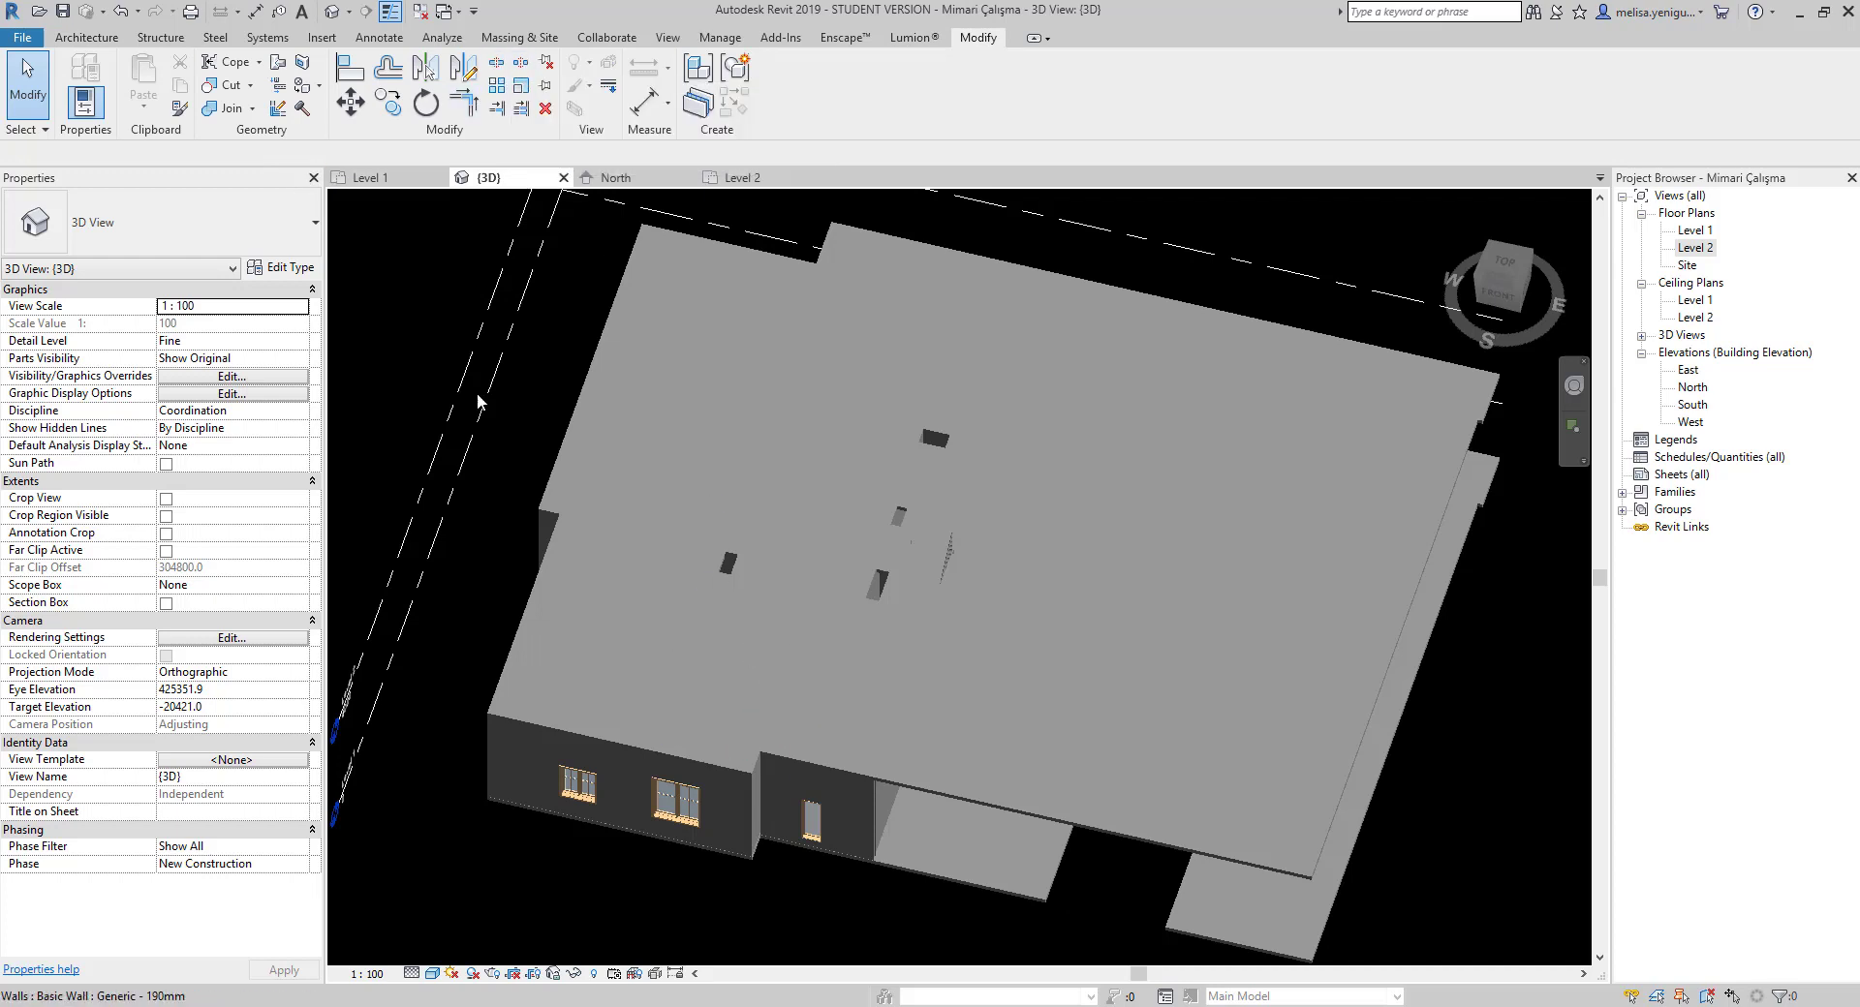
{"action": "left_click", "coordinate": [87, 39]}
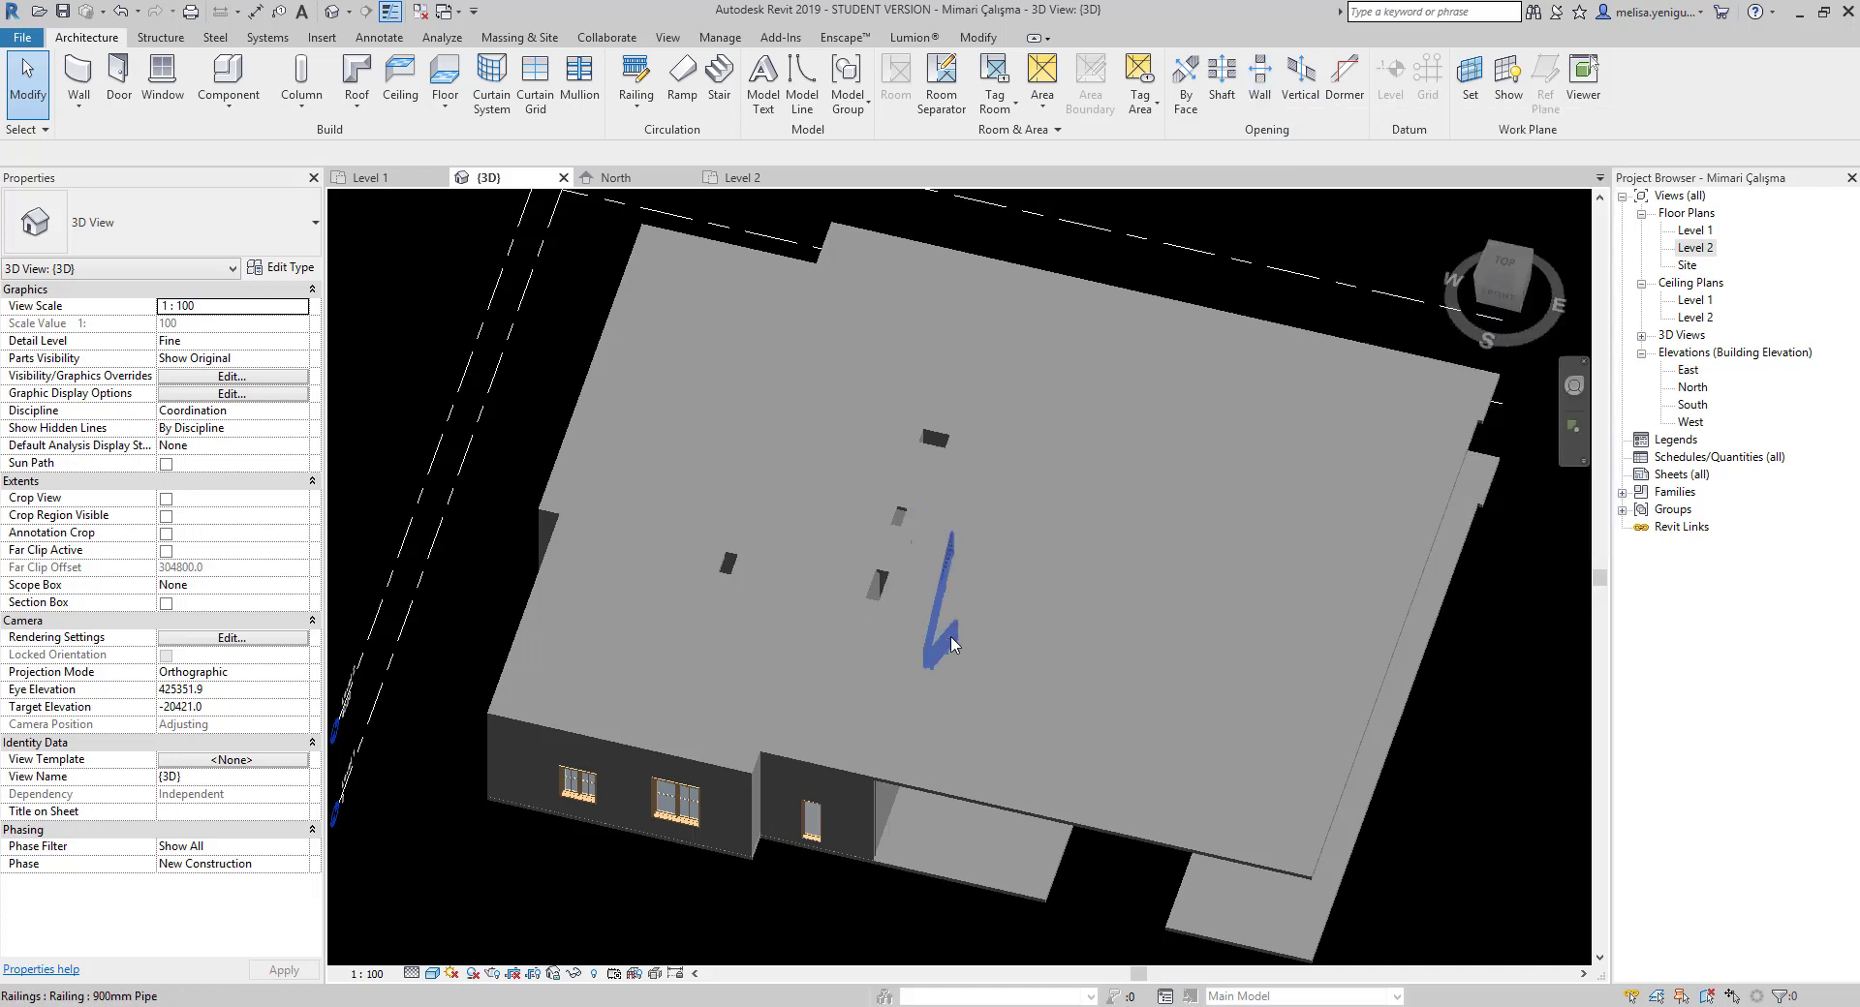
{"action": "mouse_move", "coordinate": [829, 806]}
{"action": "middle_mouse_down", "text": "shift"}
{"action": "mouse_move", "coordinate": [918, 651]}
{"action": "mouse_move", "coordinate": [978, 610]}
{"action": "middle_mouse_up", "text": "shift"}
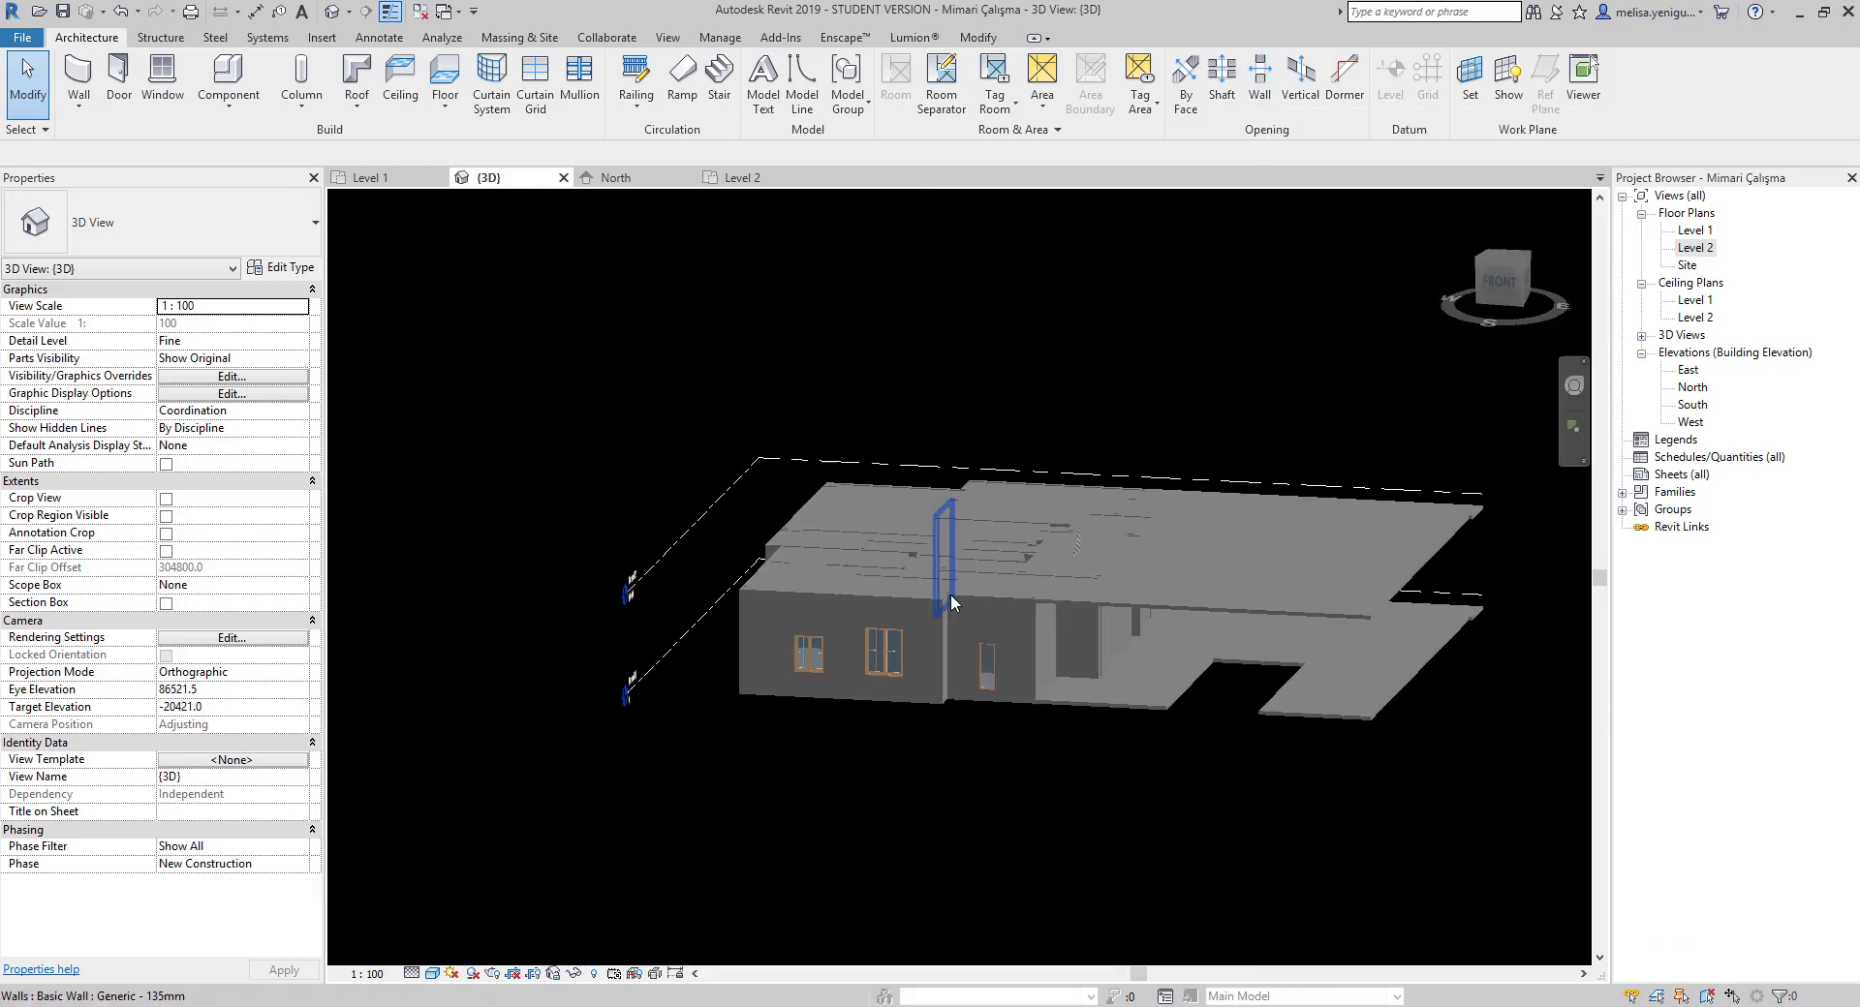
{"action": "scroll", "coordinate": [979, 610], "scroll_direction": "up", "scroll_amount": 2}
{"action": "scroll", "coordinate": [978, 610], "scroll_direction": "up", "scroll_amount": 2}
Zoom around the stair core on Level 1, then return to 3D at a low angle facing the front walls
{"action": "left_click", "coordinate": [388, 184]}
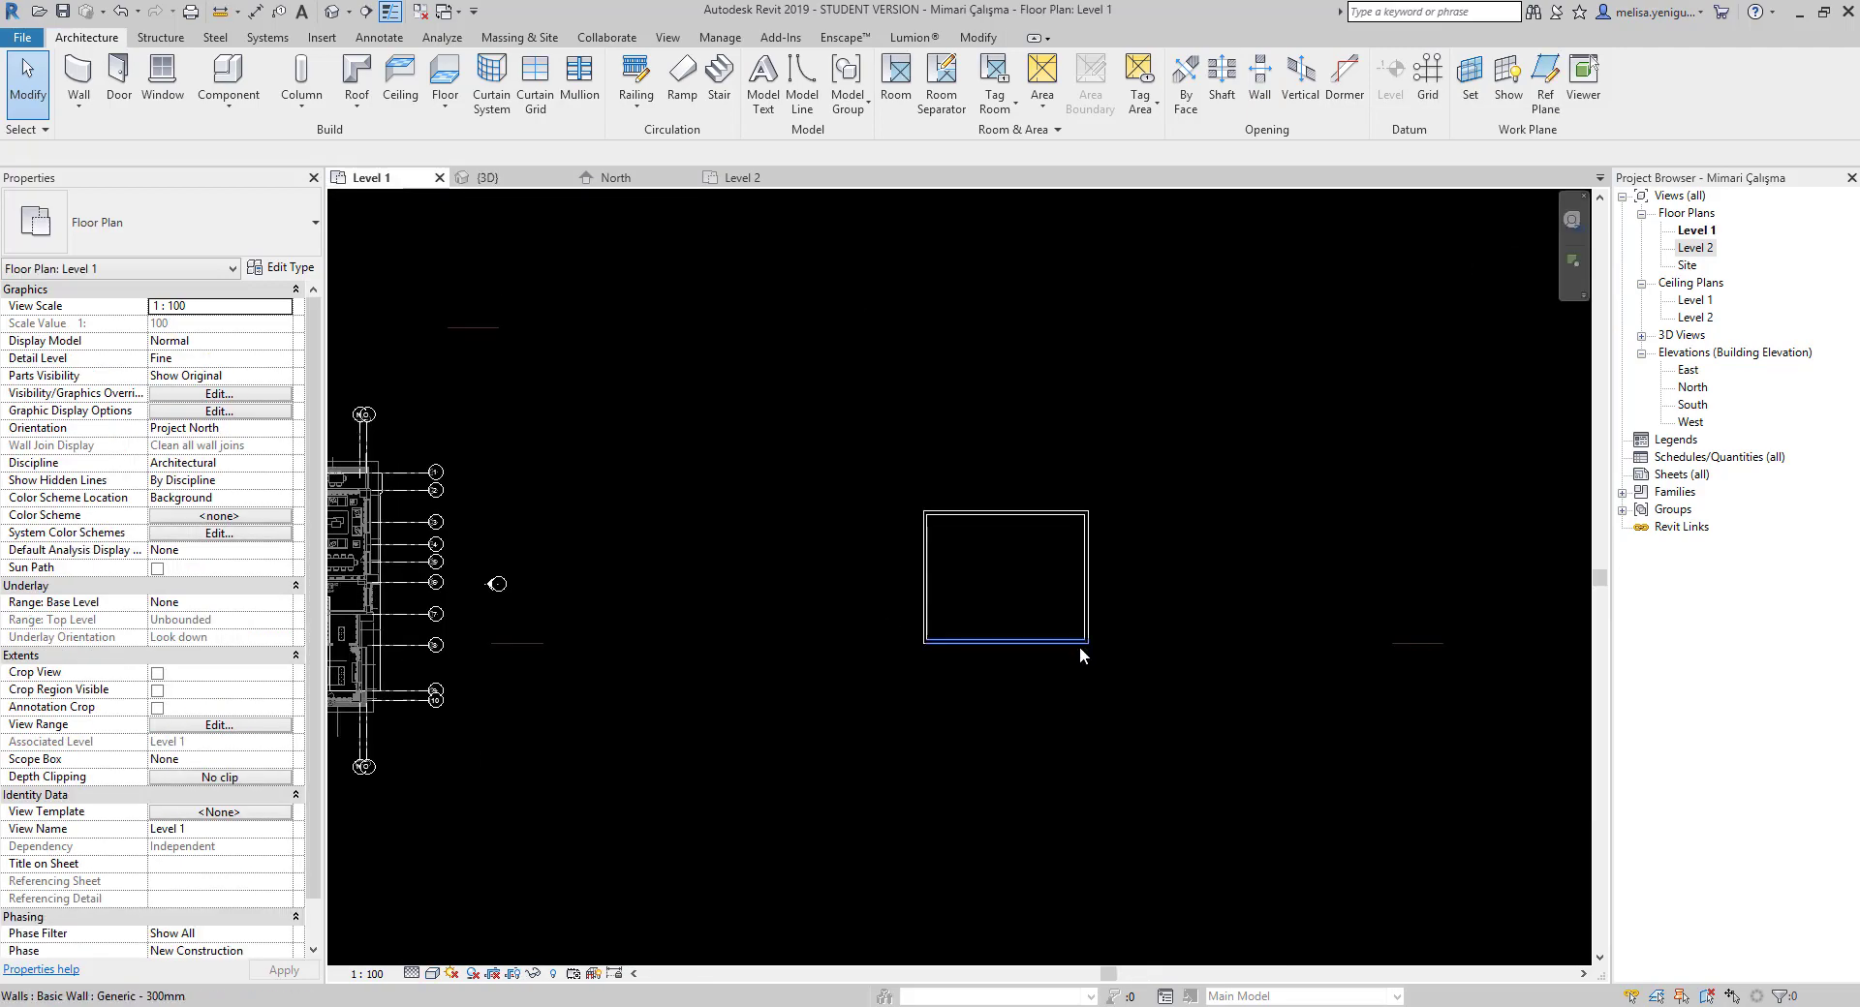
{"action": "scroll", "coordinate": [925, 702], "scroll_direction": "up", "scroll_amount": 2}
{"action": "scroll", "coordinate": [755, 691], "scroll_direction": "up", "scroll_amount": 2}
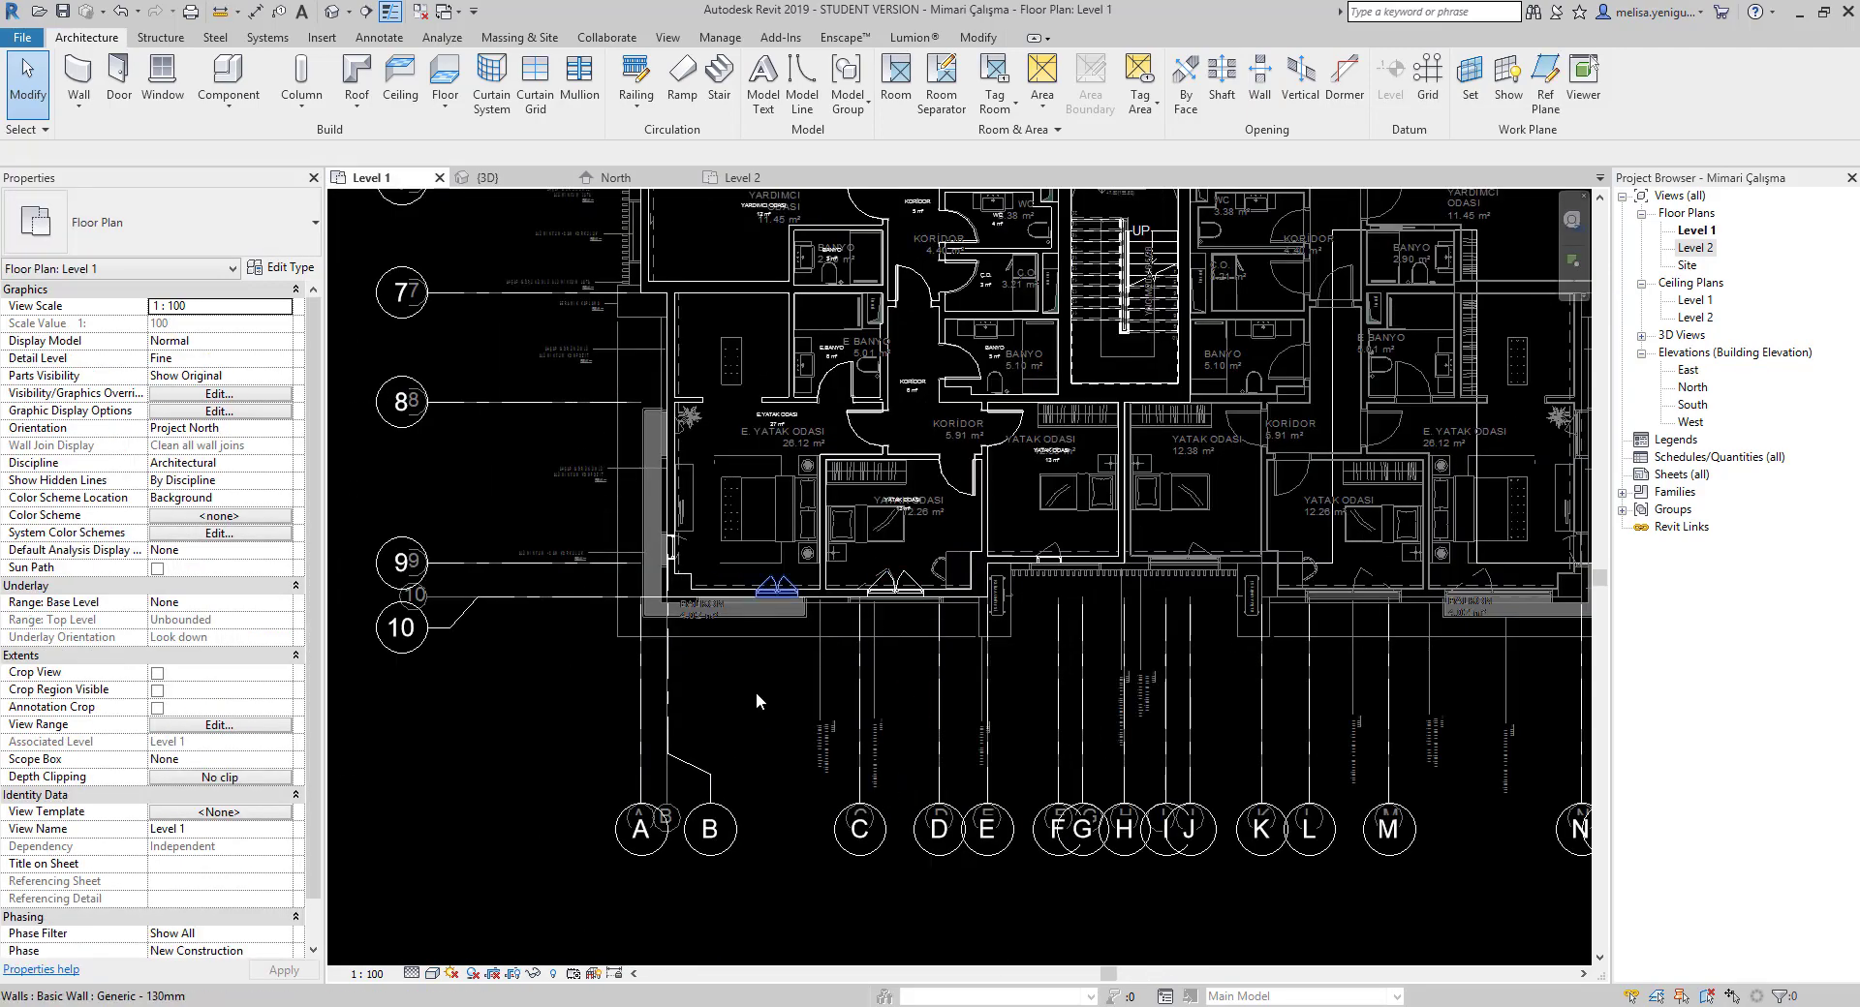
{"action": "scroll", "coordinate": [756, 692], "scroll_direction": "up", "scroll_amount": 1}
{"action": "scroll", "coordinate": [880, 469], "scroll_direction": "up", "scroll_amount": 2}
{"action": "scroll", "coordinate": [980, 423], "scroll_direction": "up", "scroll_amount": 2}
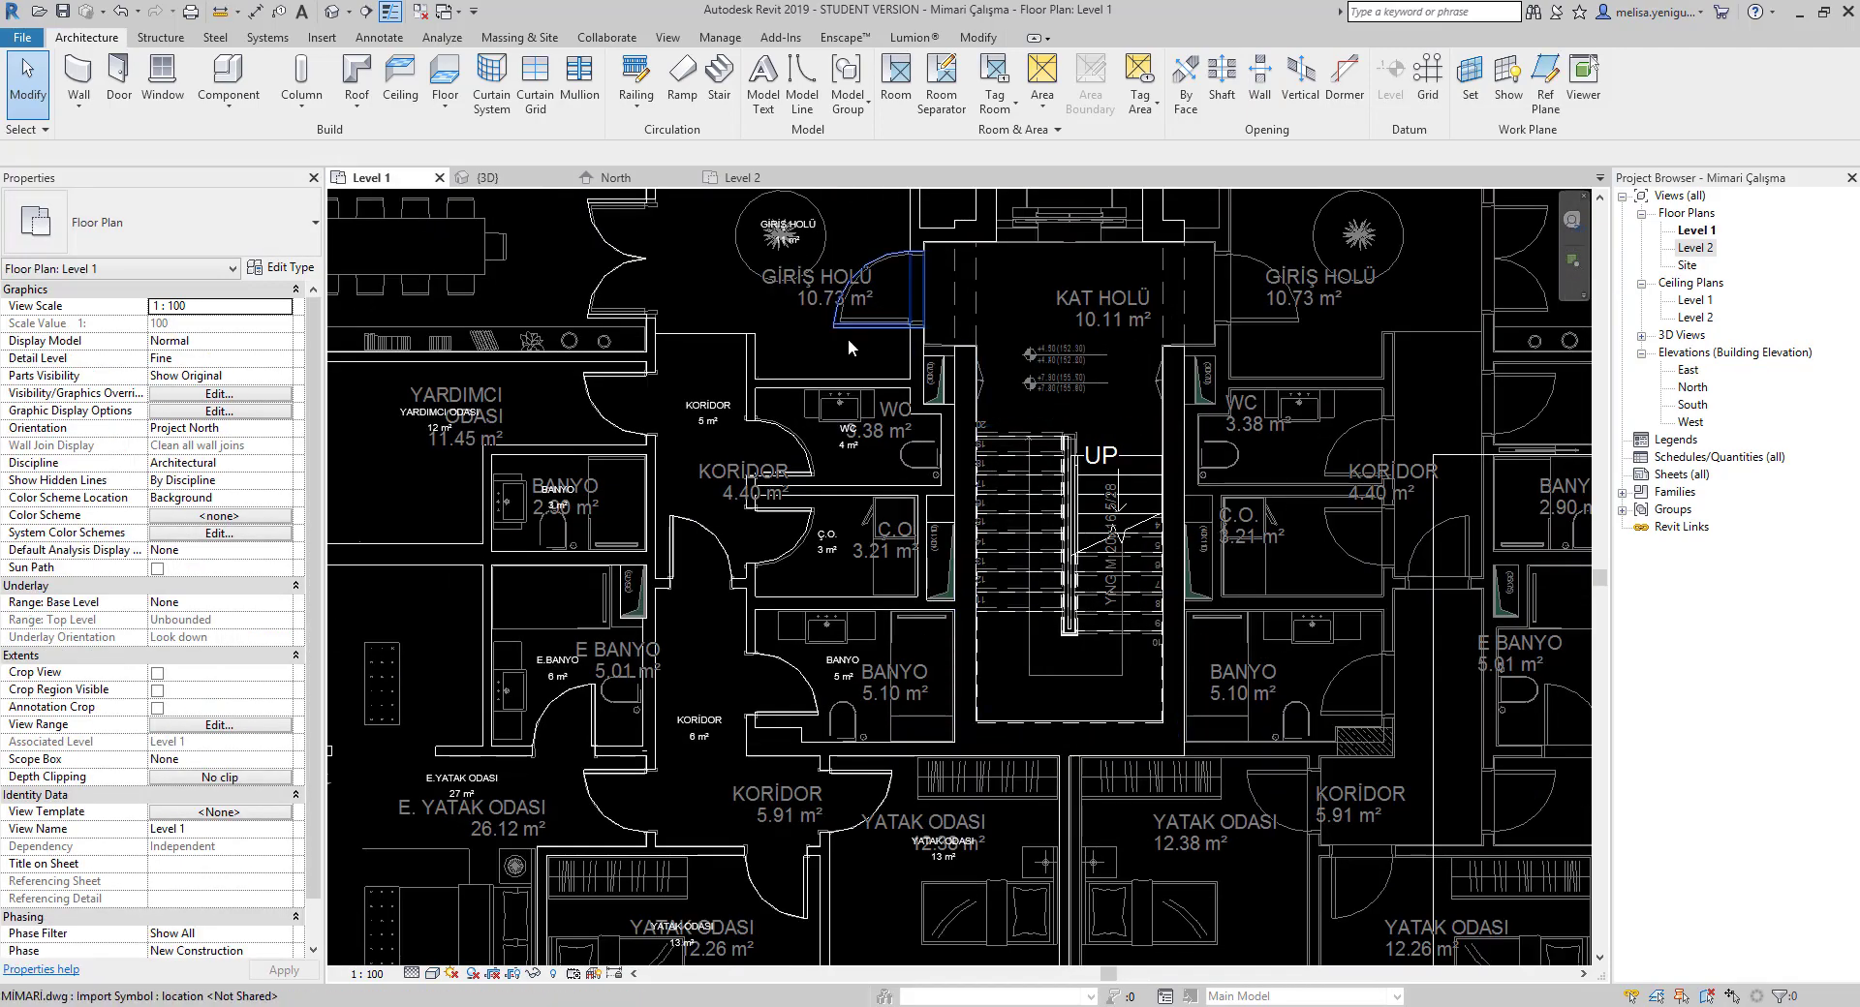
{"action": "scroll", "coordinate": [981, 423], "scroll_direction": "down", "scroll_amount": 2}
{"action": "scroll", "coordinate": [775, 339], "scroll_direction": "down", "scroll_amount": 2}
{"action": "left_click", "coordinate": [488, 178]}
{"action": "mouse_move", "coordinate": [810, 567]}
{"action": "middle_mouse_down", "text": "shift"}
{"action": "mouse_move", "coordinate": [963, 652]}
{"action": "mouse_move", "coordinate": [848, 647]}
{"action": "middle_mouse_up", "text": "shift"}
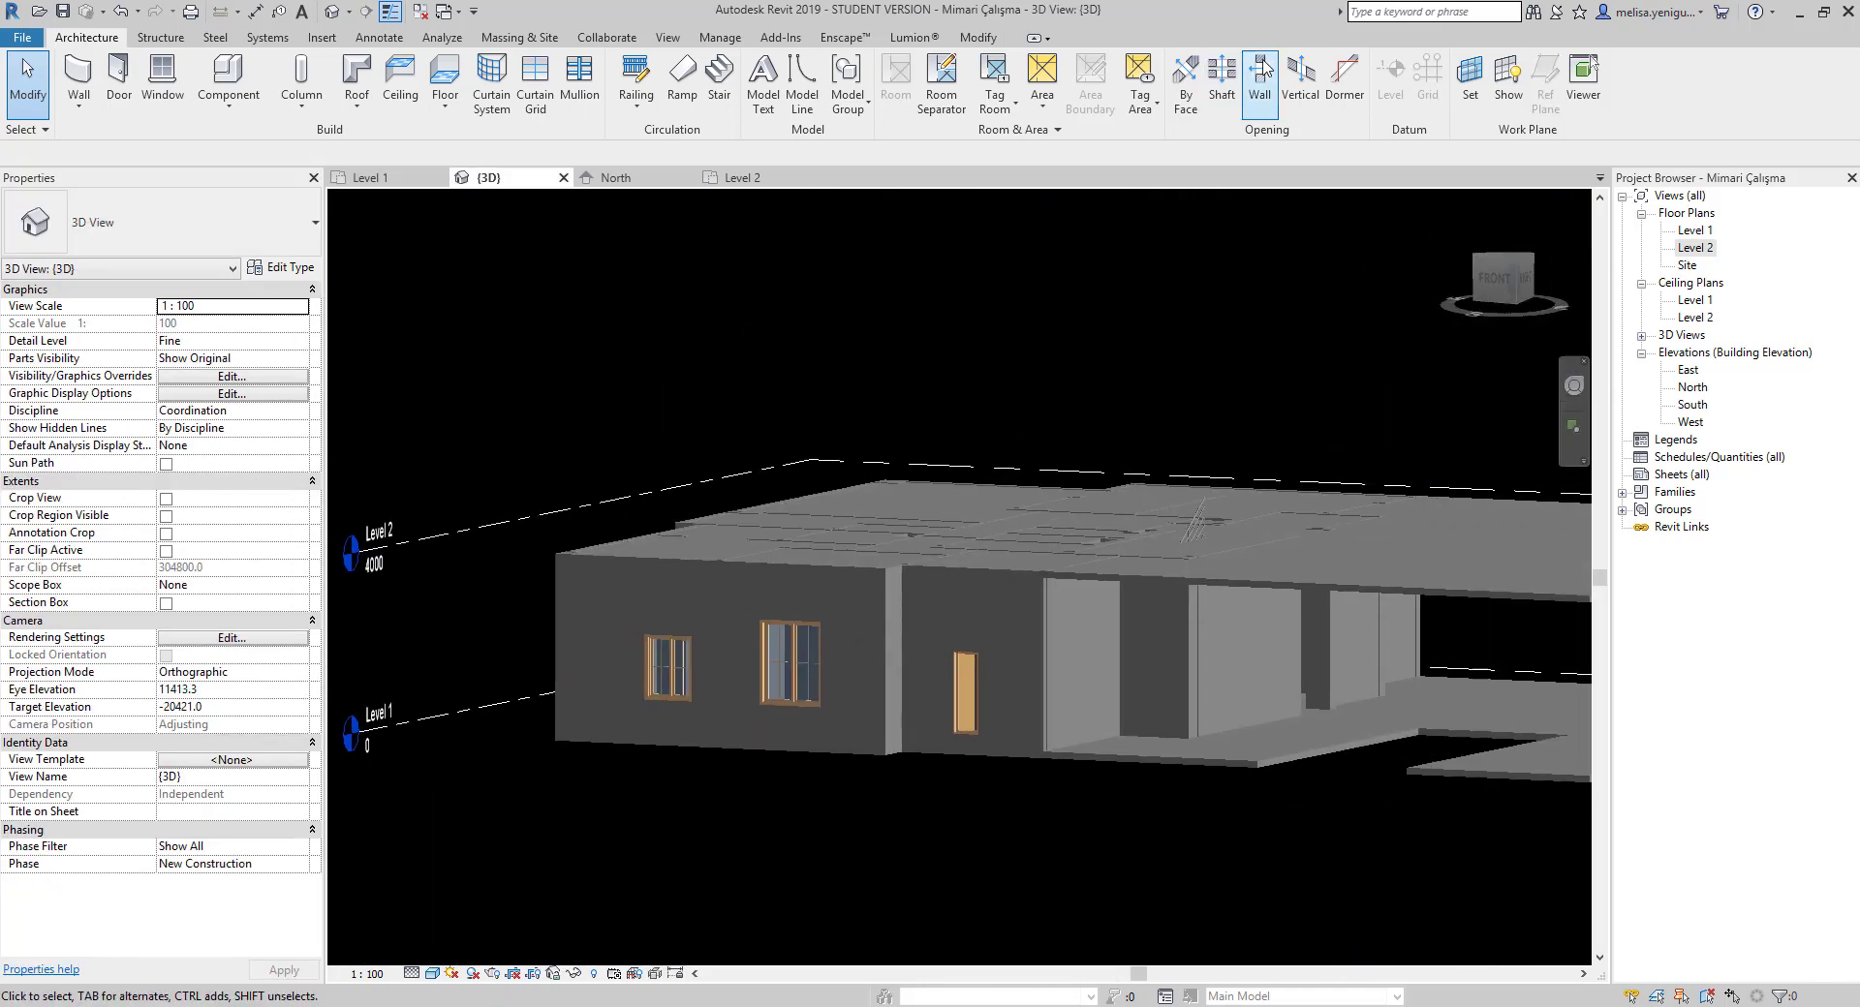
Cut a rectangular wall opening above the tall narrow door by picking the wall and two corners
{"action": "left_click", "coordinate": [1262, 74]}
{"action": "scroll", "coordinate": [1047, 592], "scroll_direction": "up", "scroll_amount": 3}
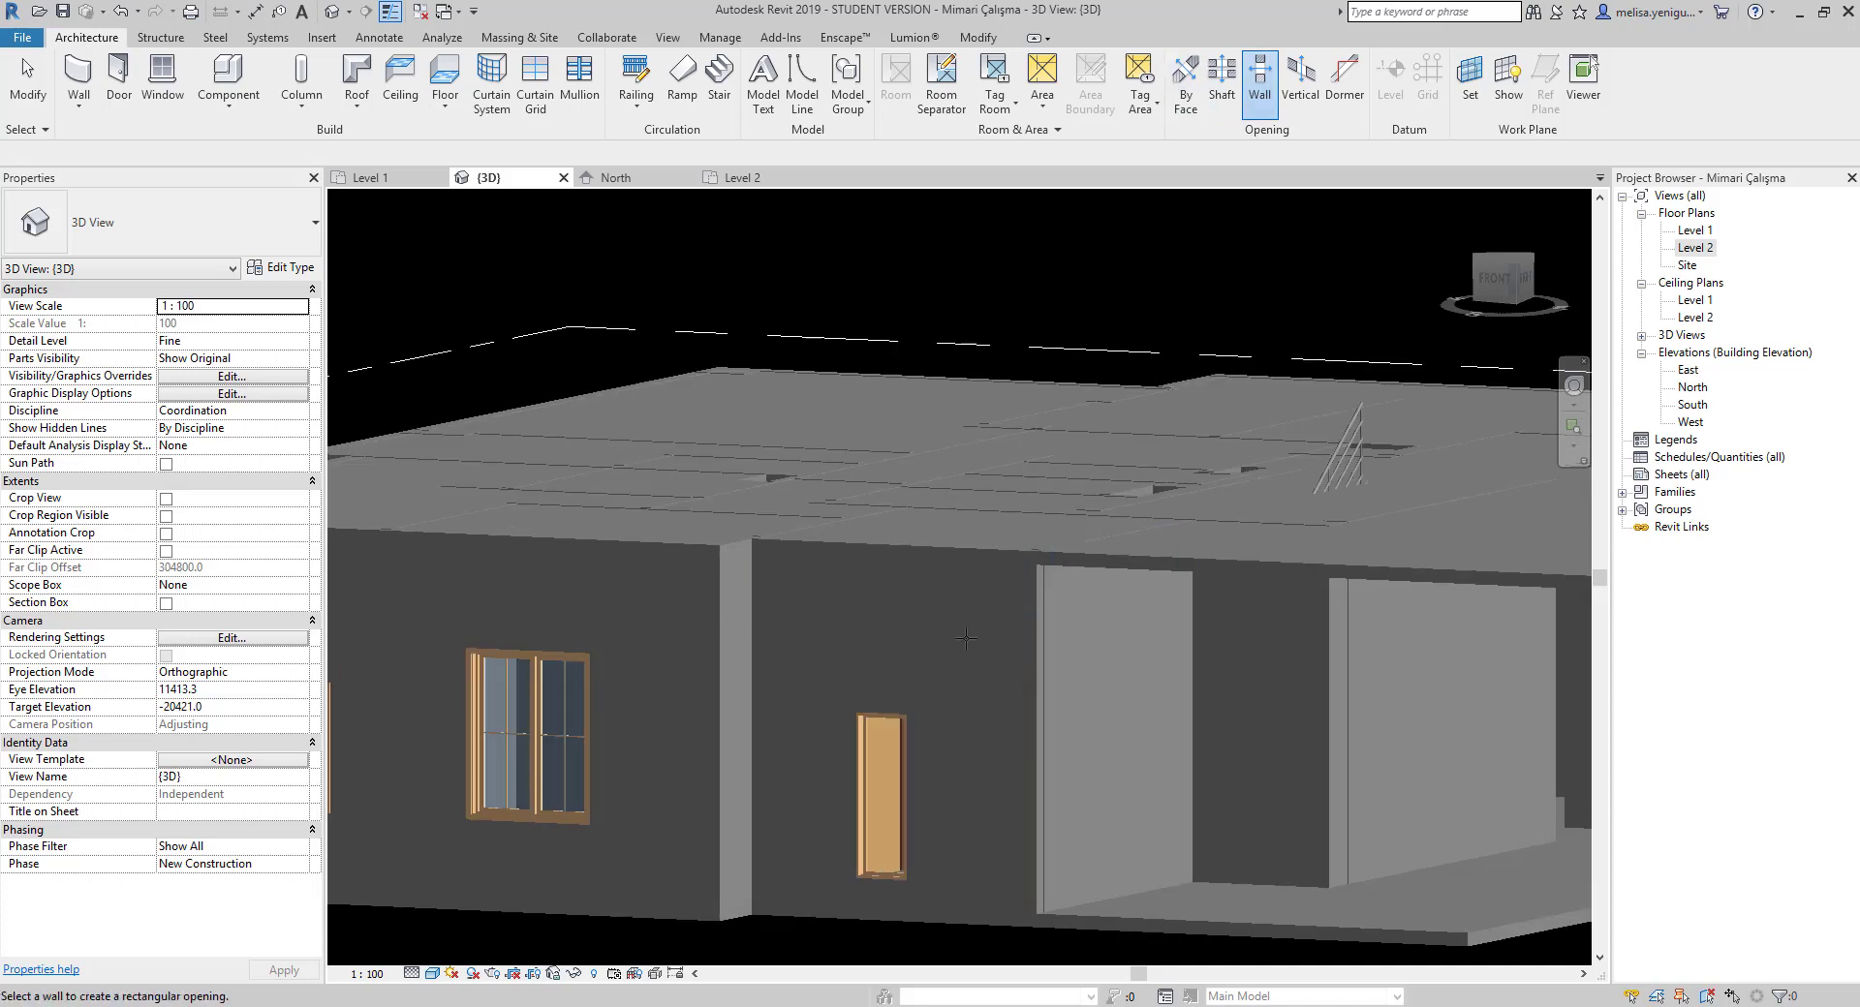
{"action": "left_click", "coordinate": [1034, 625]}
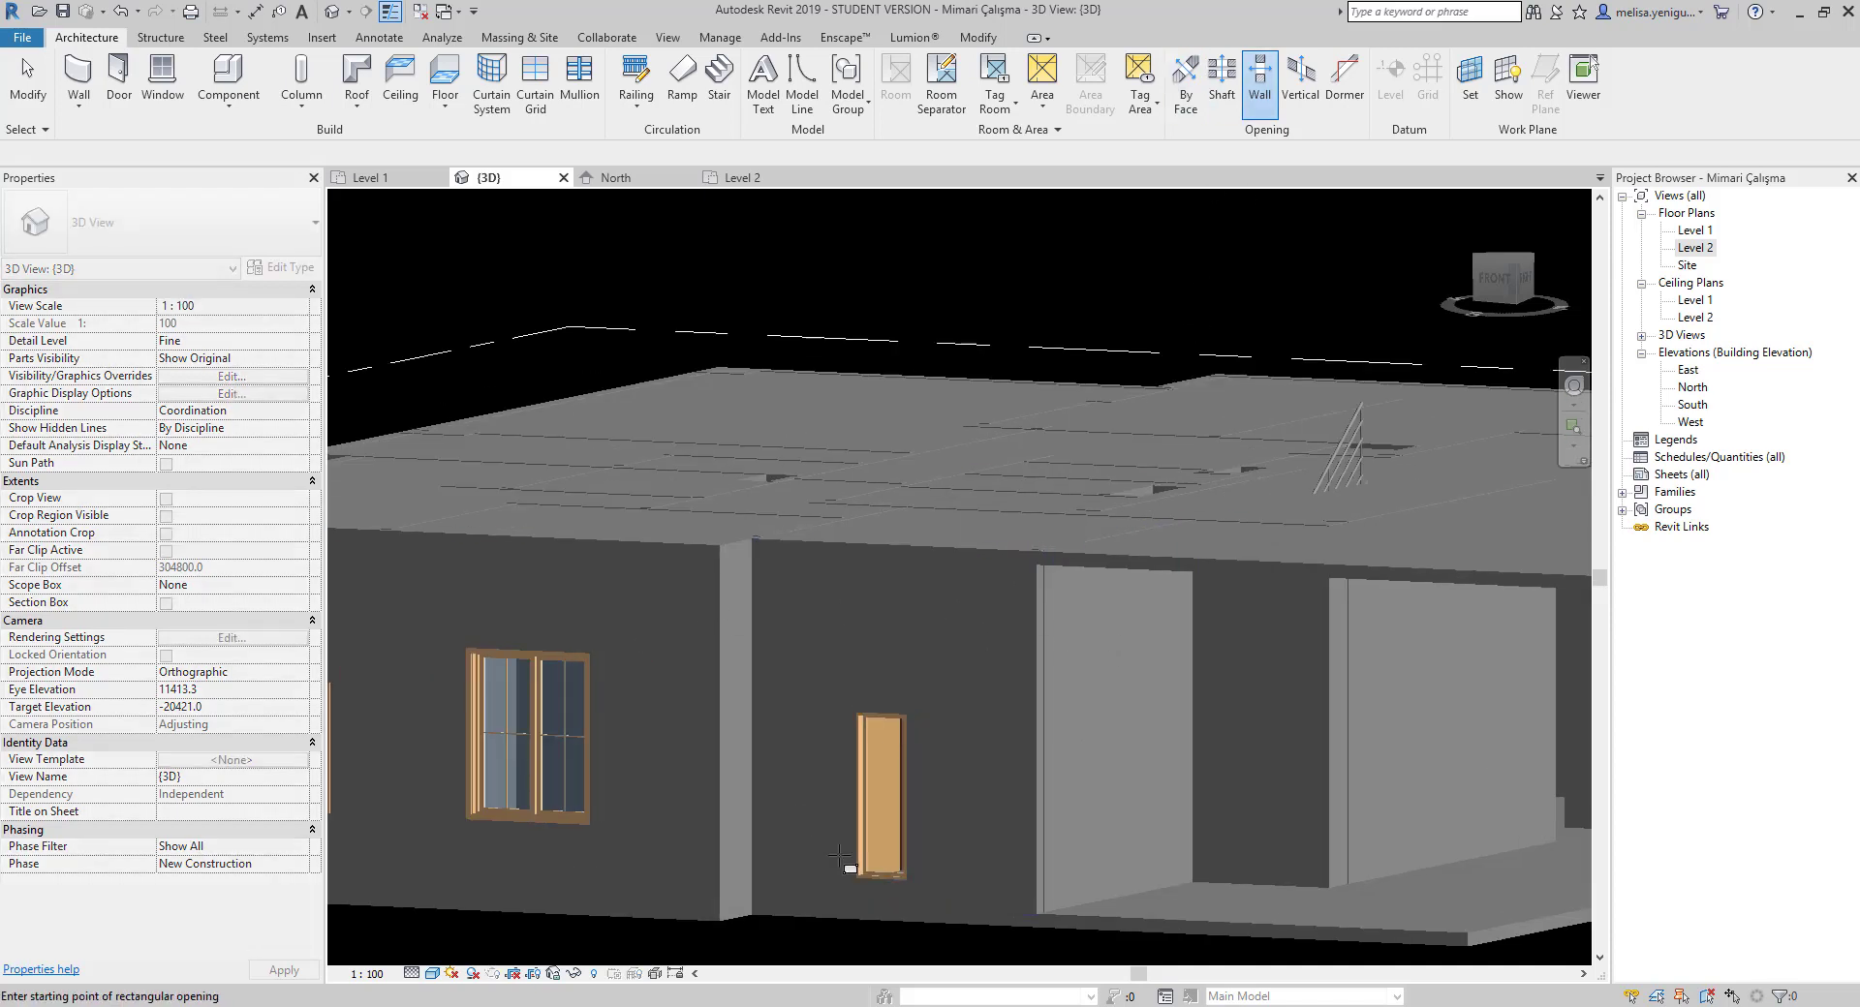
{"action": "middle_click_drag", "start_coordinate": [893, 658], "coordinate": [925, 620]}
{"action": "scroll", "coordinate": [930, 612], "scroll_direction": "up", "scroll_amount": 3}
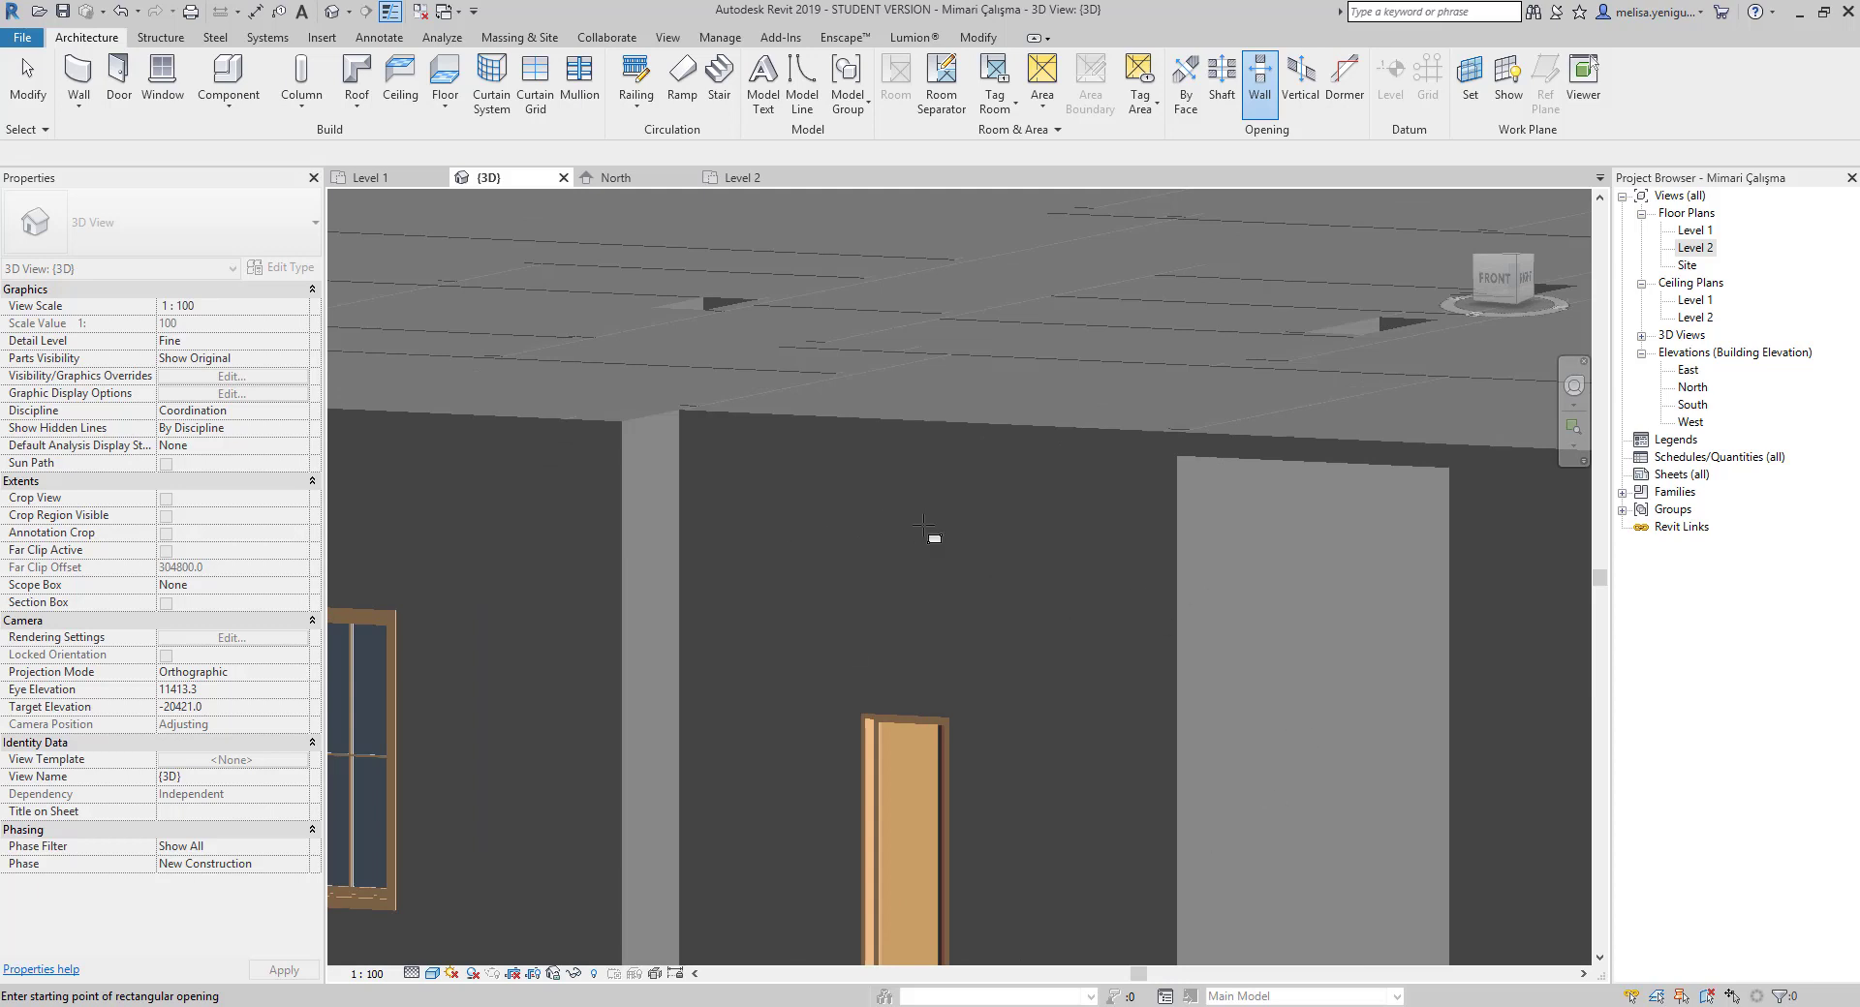
{"action": "scroll", "coordinate": [939, 630], "scroll_direction": "down", "scroll_amount": 3}
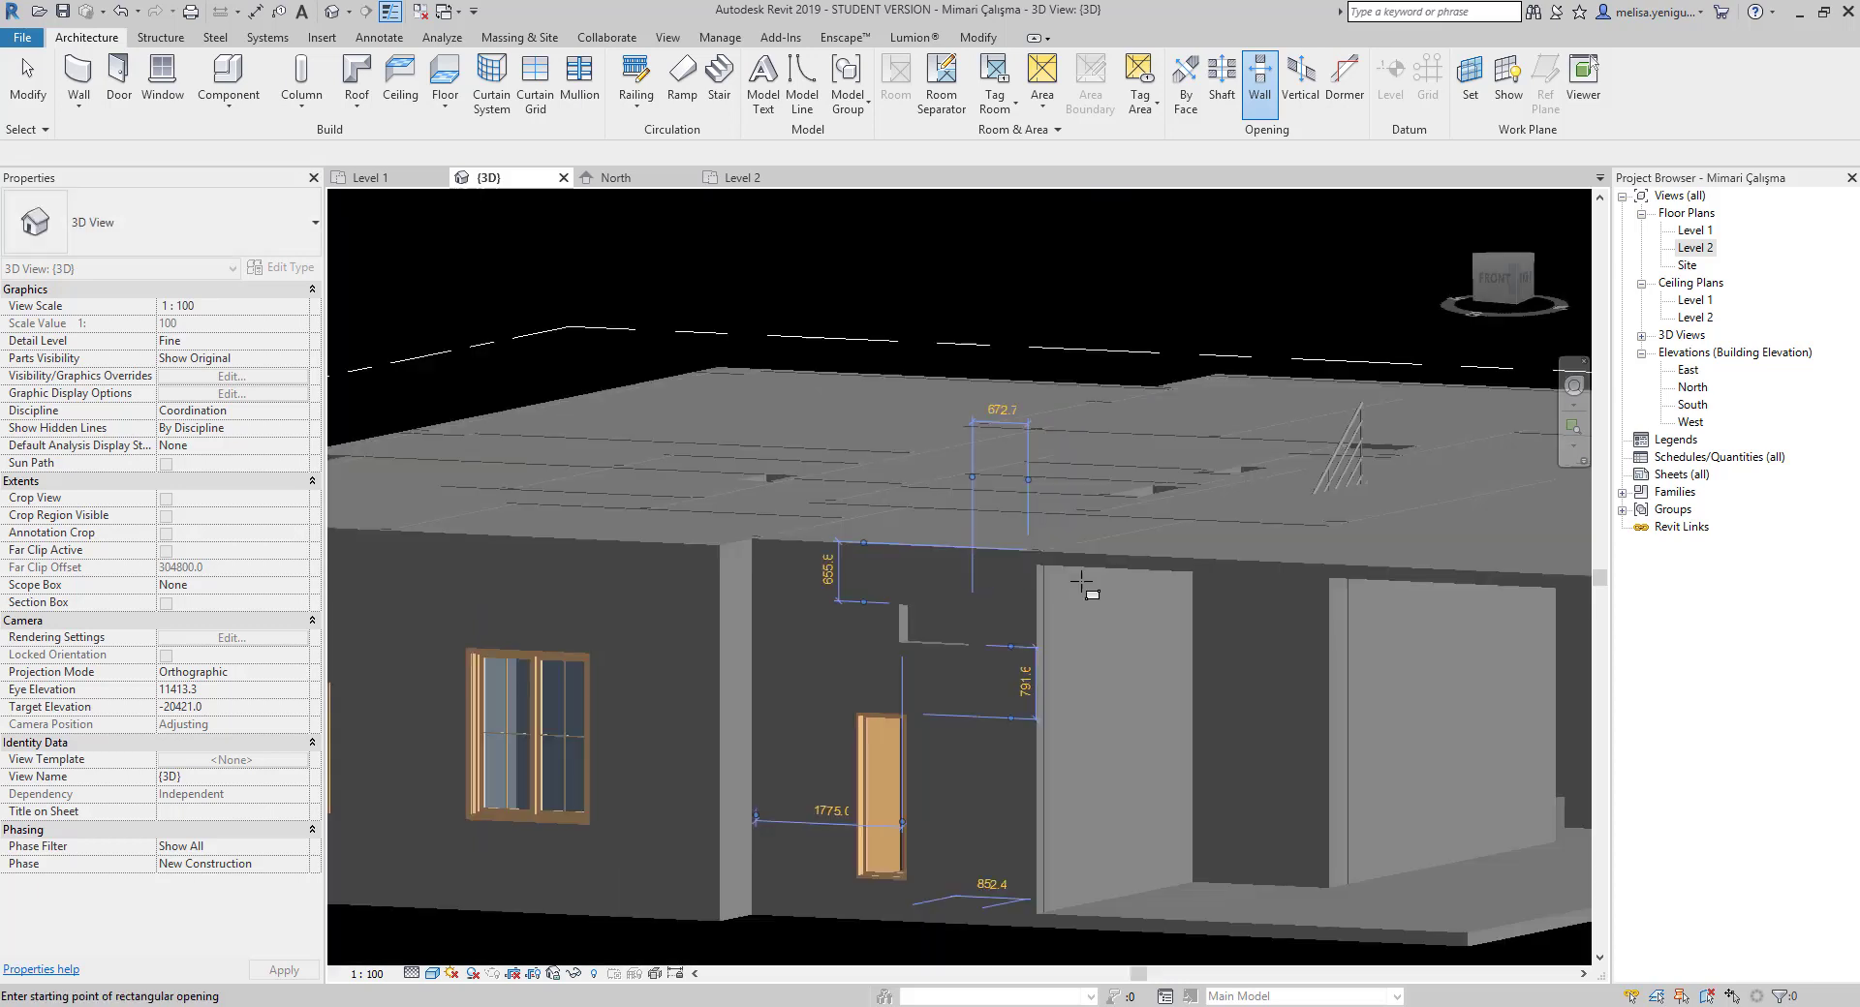
{"action": "scroll", "coordinate": [938, 629], "scroll_direction": "up", "scroll_amount": 2}
{"action": "left_click", "coordinate": [877, 580]}
{"action": "left_click", "coordinate": [1013, 655]}
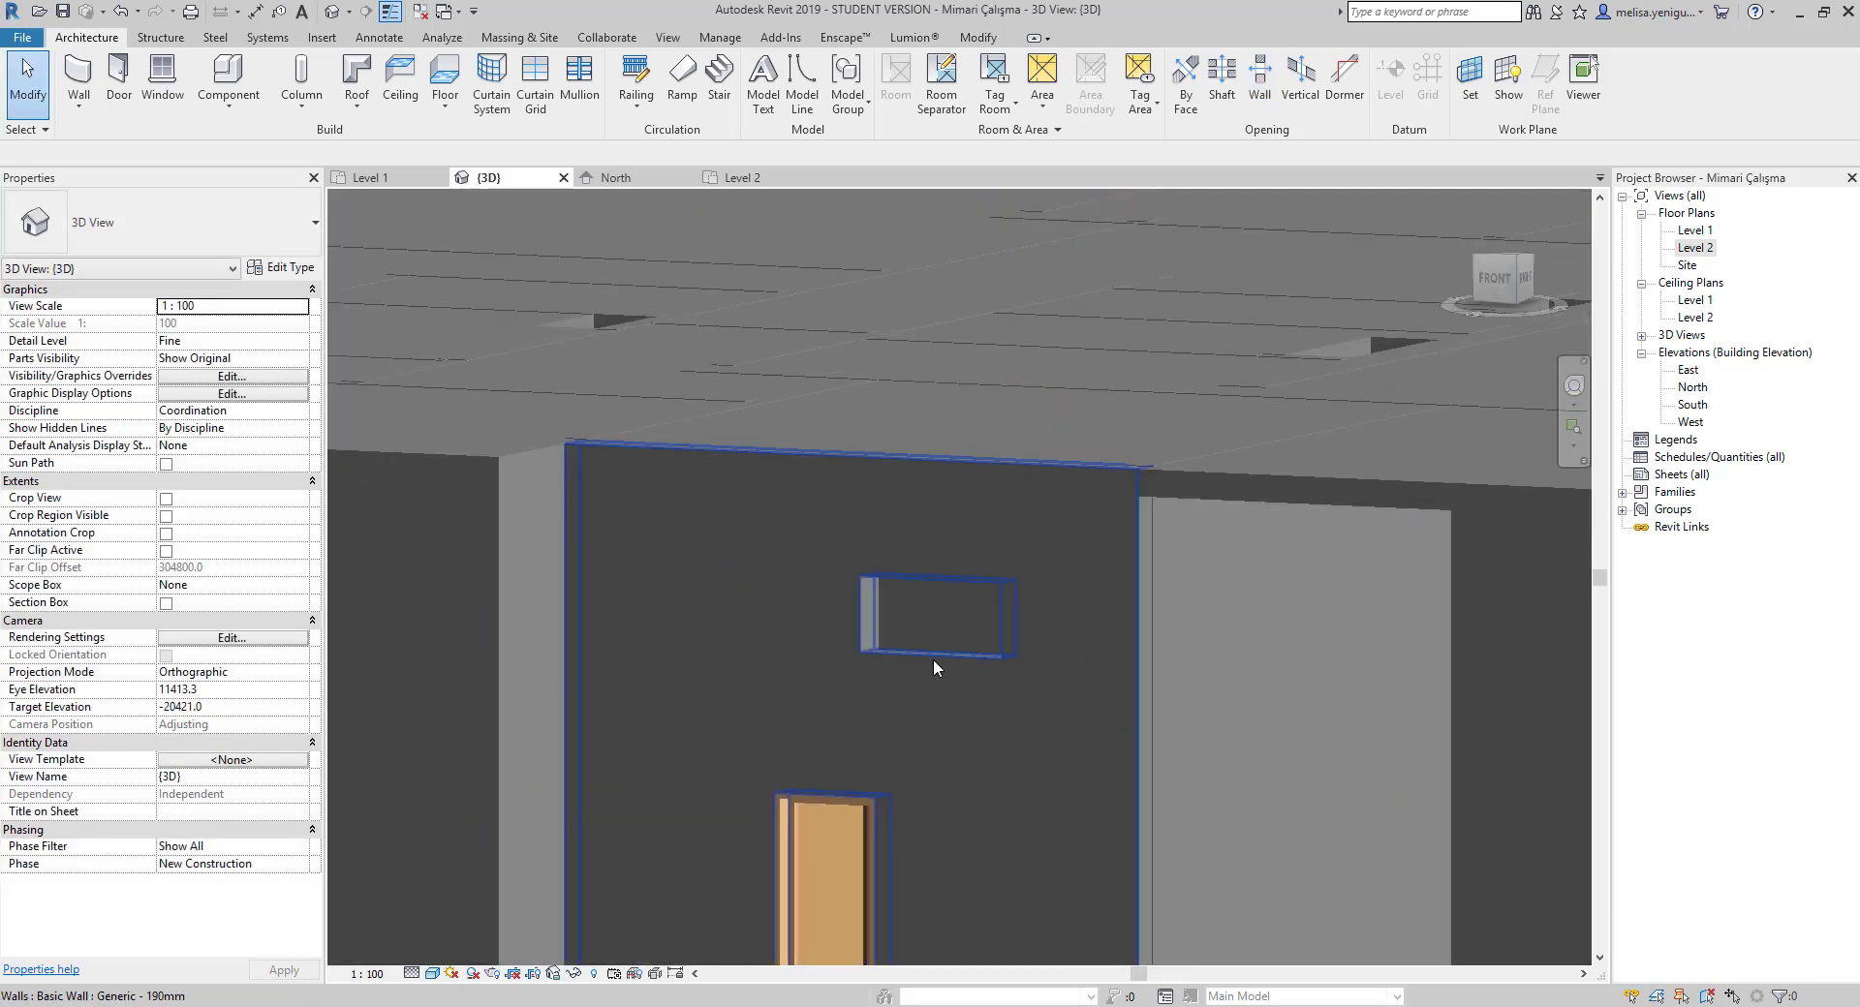
Orbit and zoom around the wall to check the new opening from another angle
{"action": "mouse_move", "coordinate": [930, 650]}
{"action": "middle_mouse_down", "text": "shift"}
{"action": "mouse_move", "coordinate": [1218, 677]}
{"action": "mouse_move", "coordinate": [646, 905]}
{"action": "middle_mouse_up", "text": "shift"}
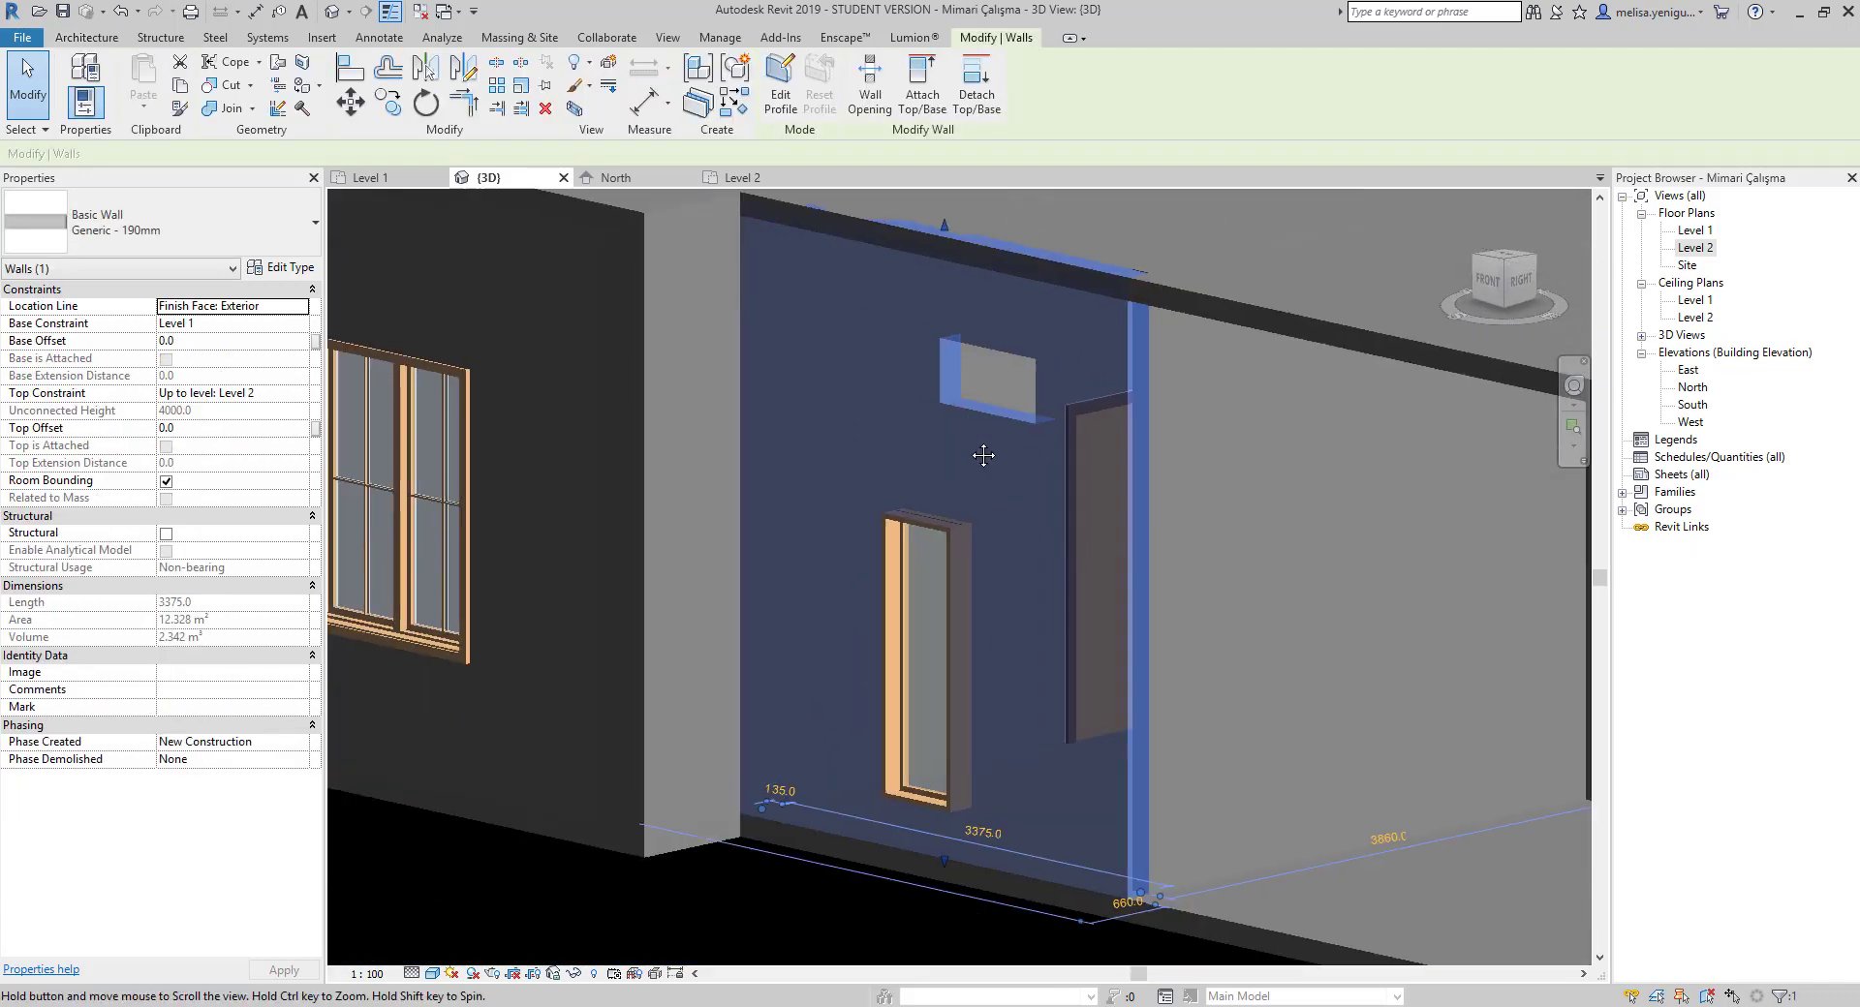
{"action": "left_click", "coordinate": [1031, 352]}
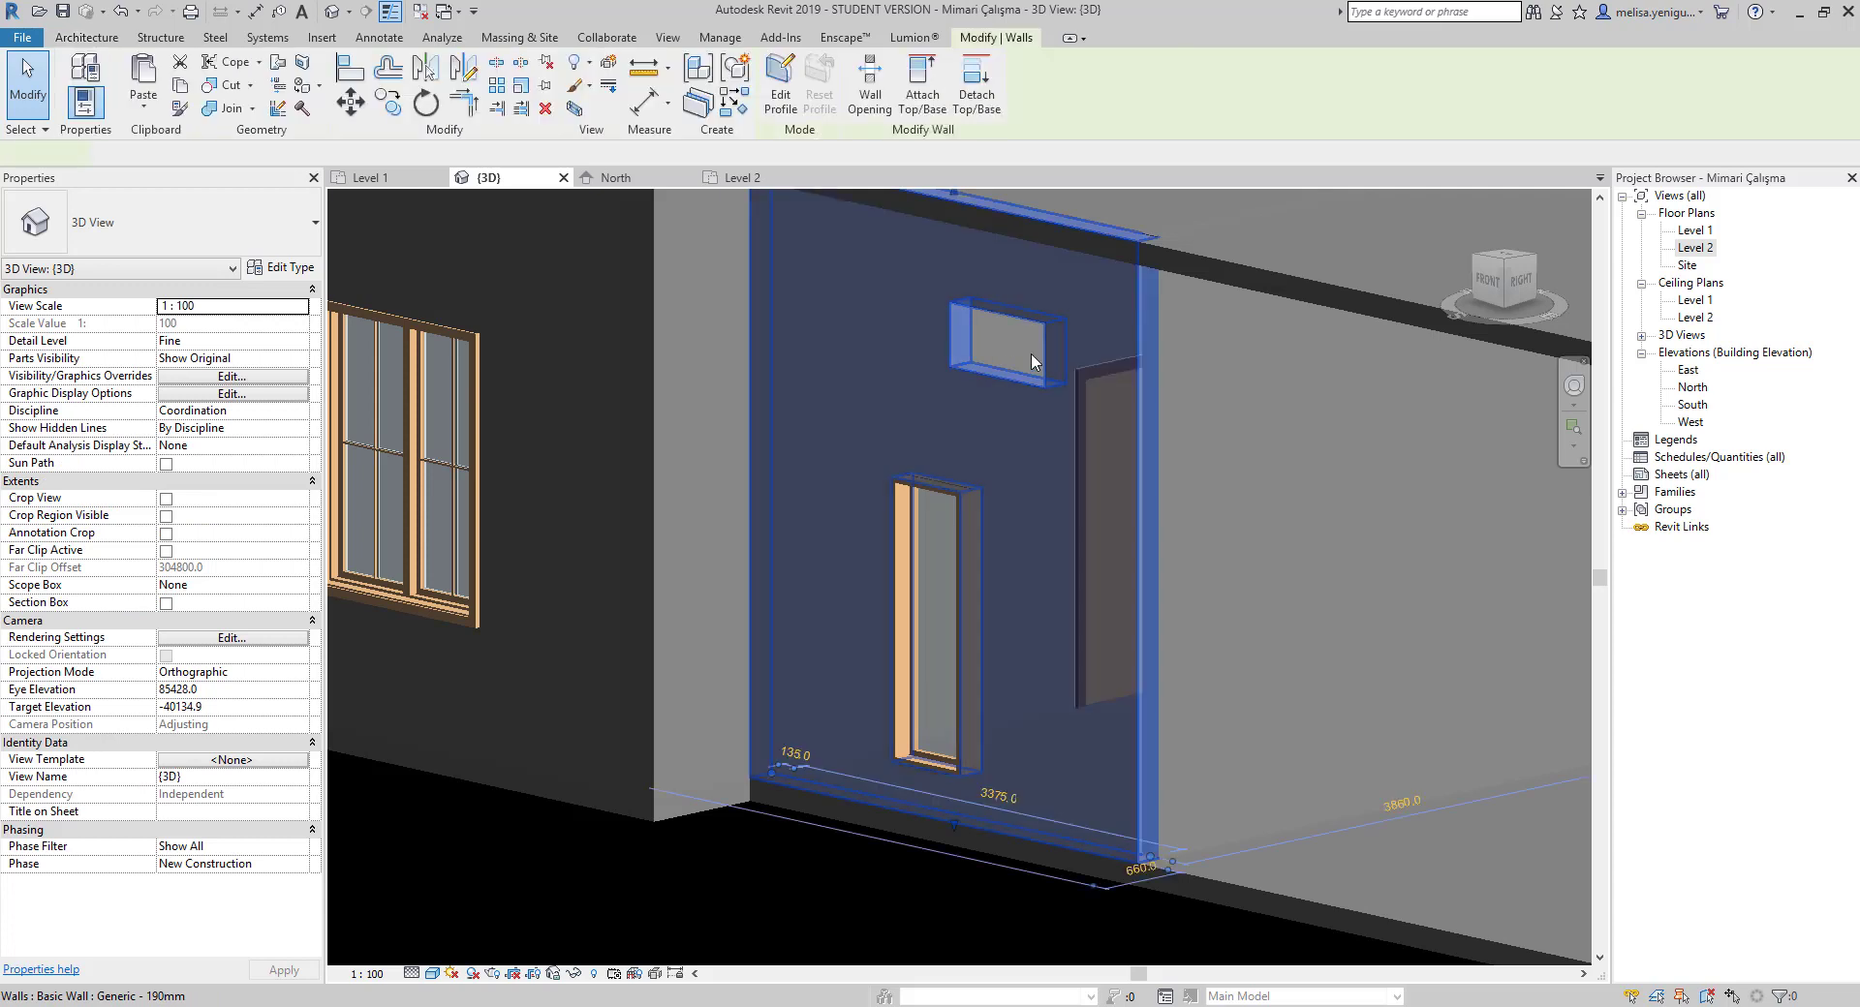
{"action": "mouse_move", "coordinate": [1030, 352]}
{"action": "middle_mouse_down"}
{"action": "mouse_move", "coordinate": [1040, 421]}
{"action": "mouse_move", "coordinate": [1002, 395]}
{"action": "middle_mouse_up"}
{"action": "scroll", "coordinate": [1122, 434], "scroll_direction": "down", "scroll_amount": 2}
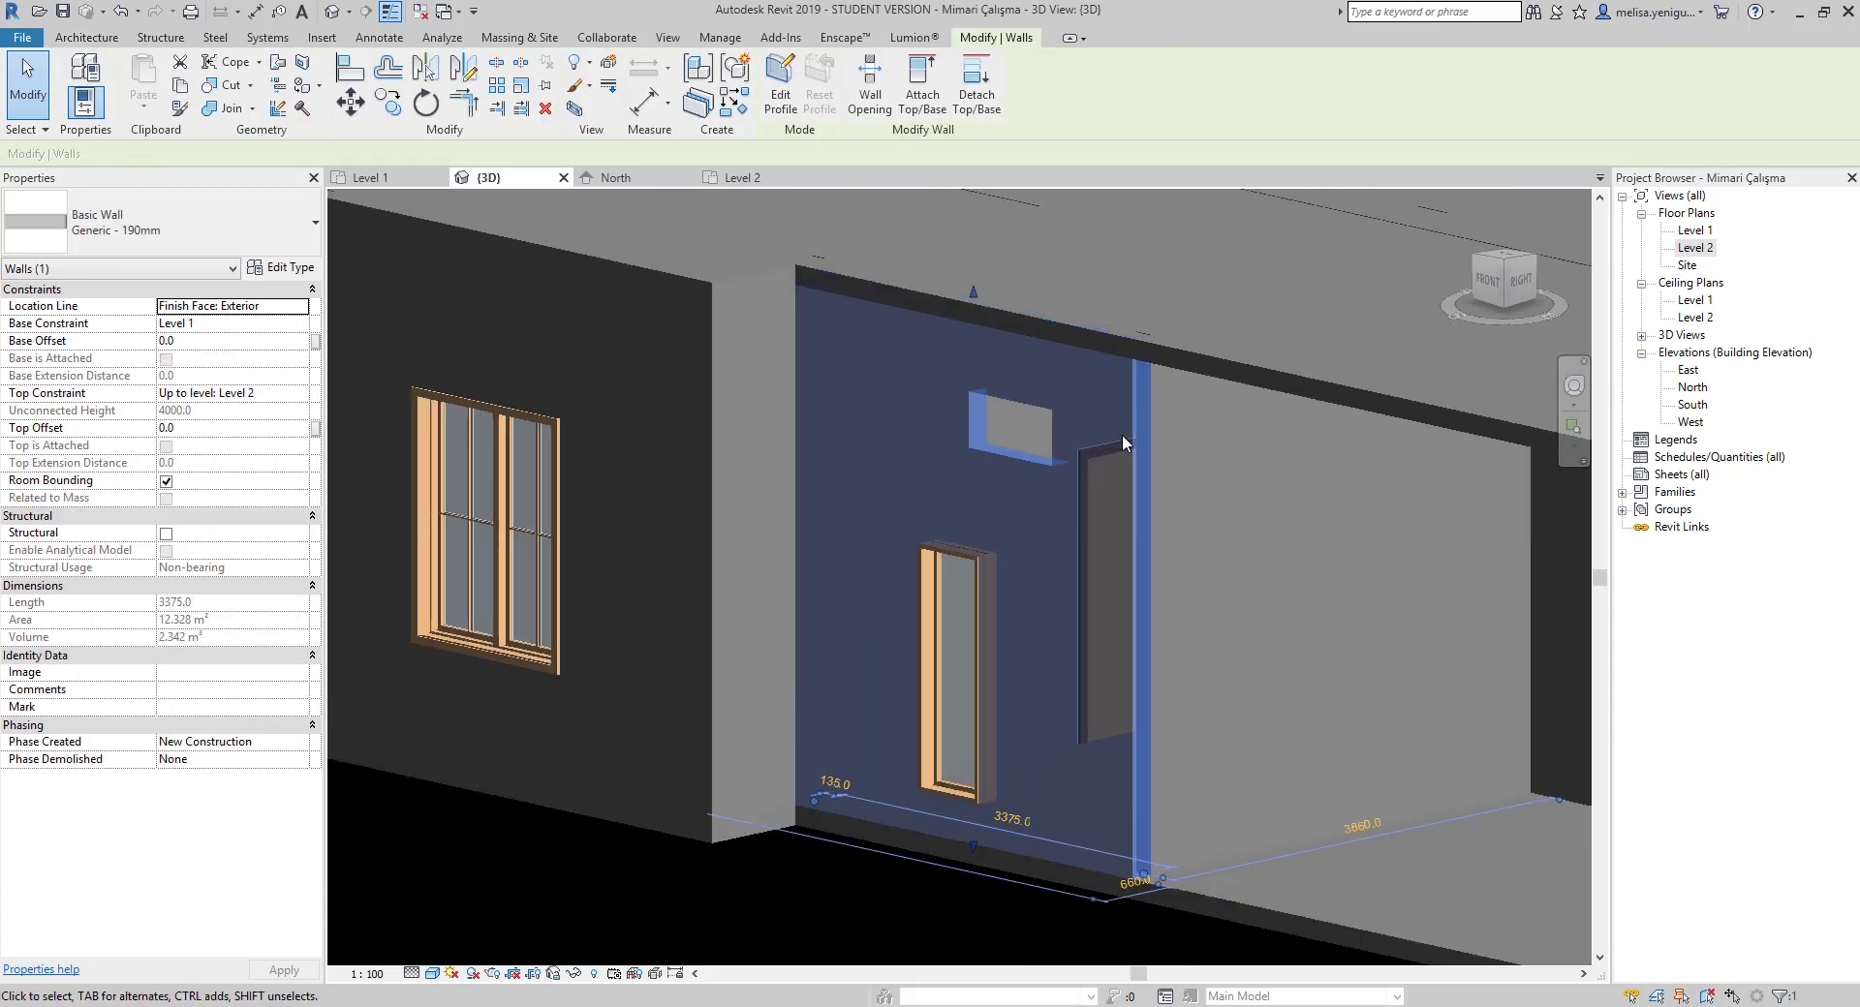
{"action": "scroll", "coordinate": [1121, 504], "scroll_direction": "down", "scroll_amount": 2}
{"action": "scroll", "coordinate": [1122, 568], "scroll_direction": "down", "scroll_amount": 1}
{"action": "left_click", "coordinate": [514, 345]}
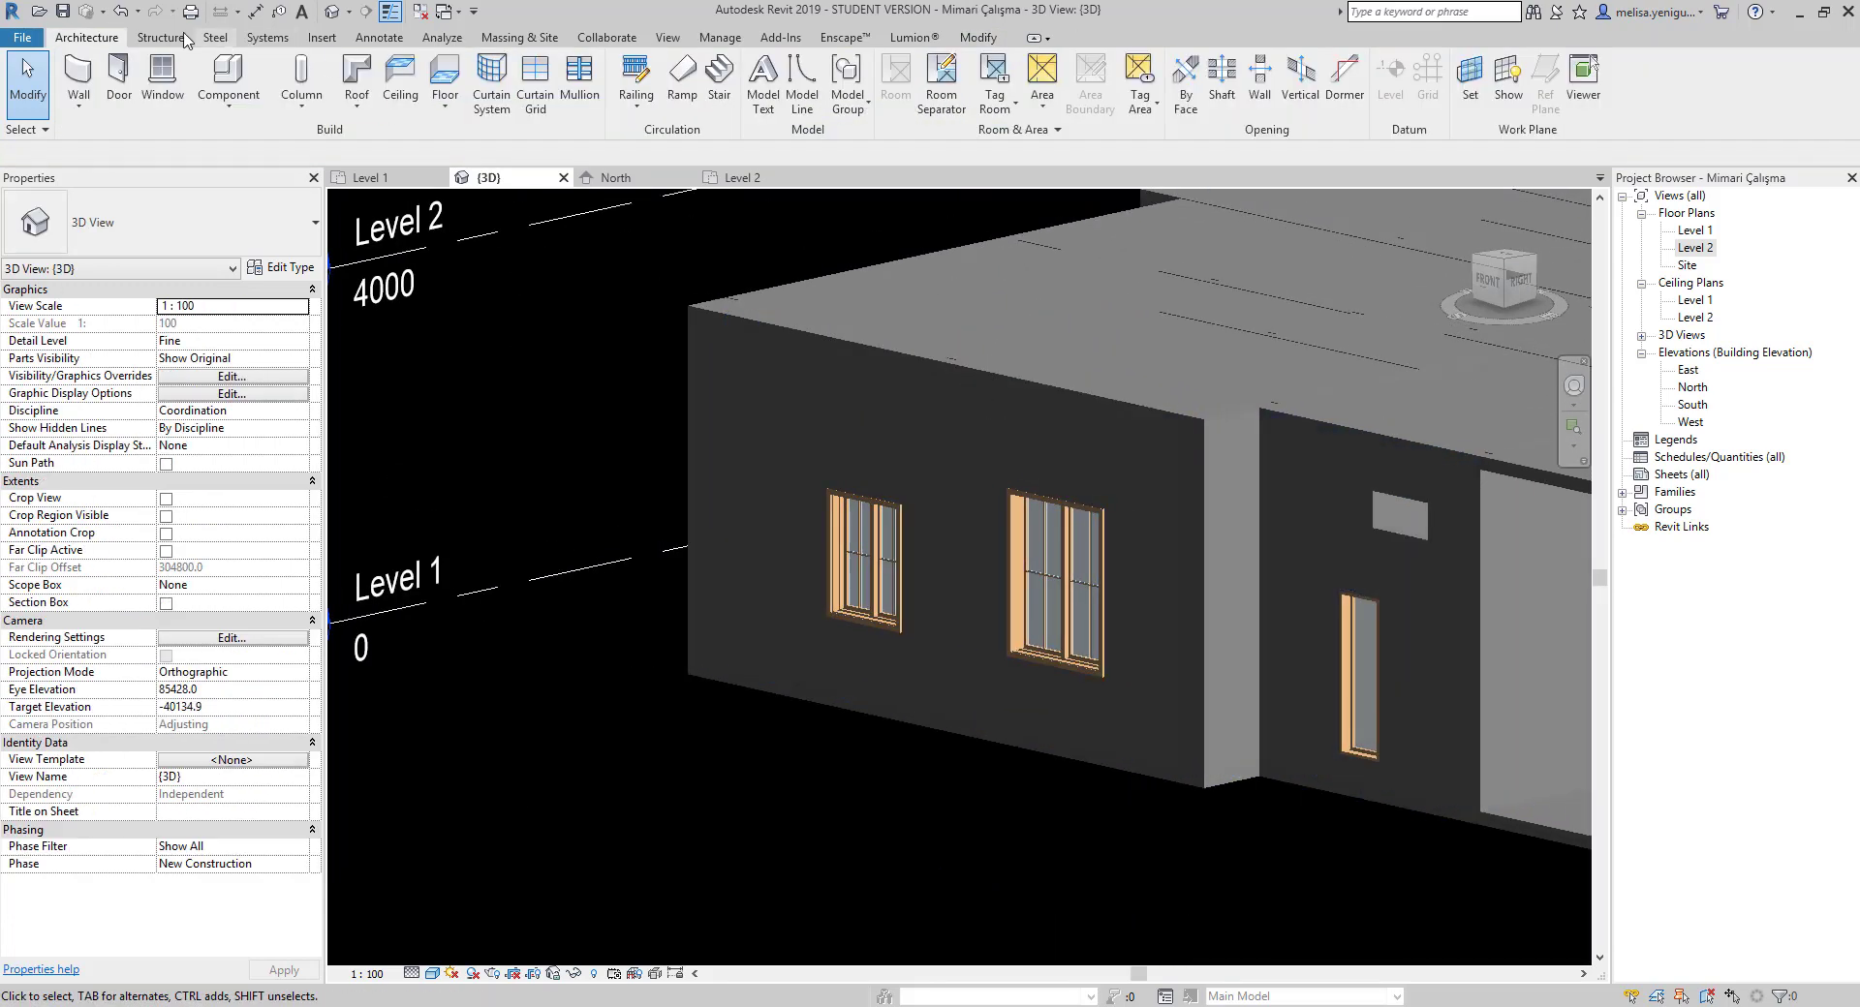
{"action": "scroll", "coordinate": [1030, 423], "scroll_direction": "up", "scroll_amount": 1}
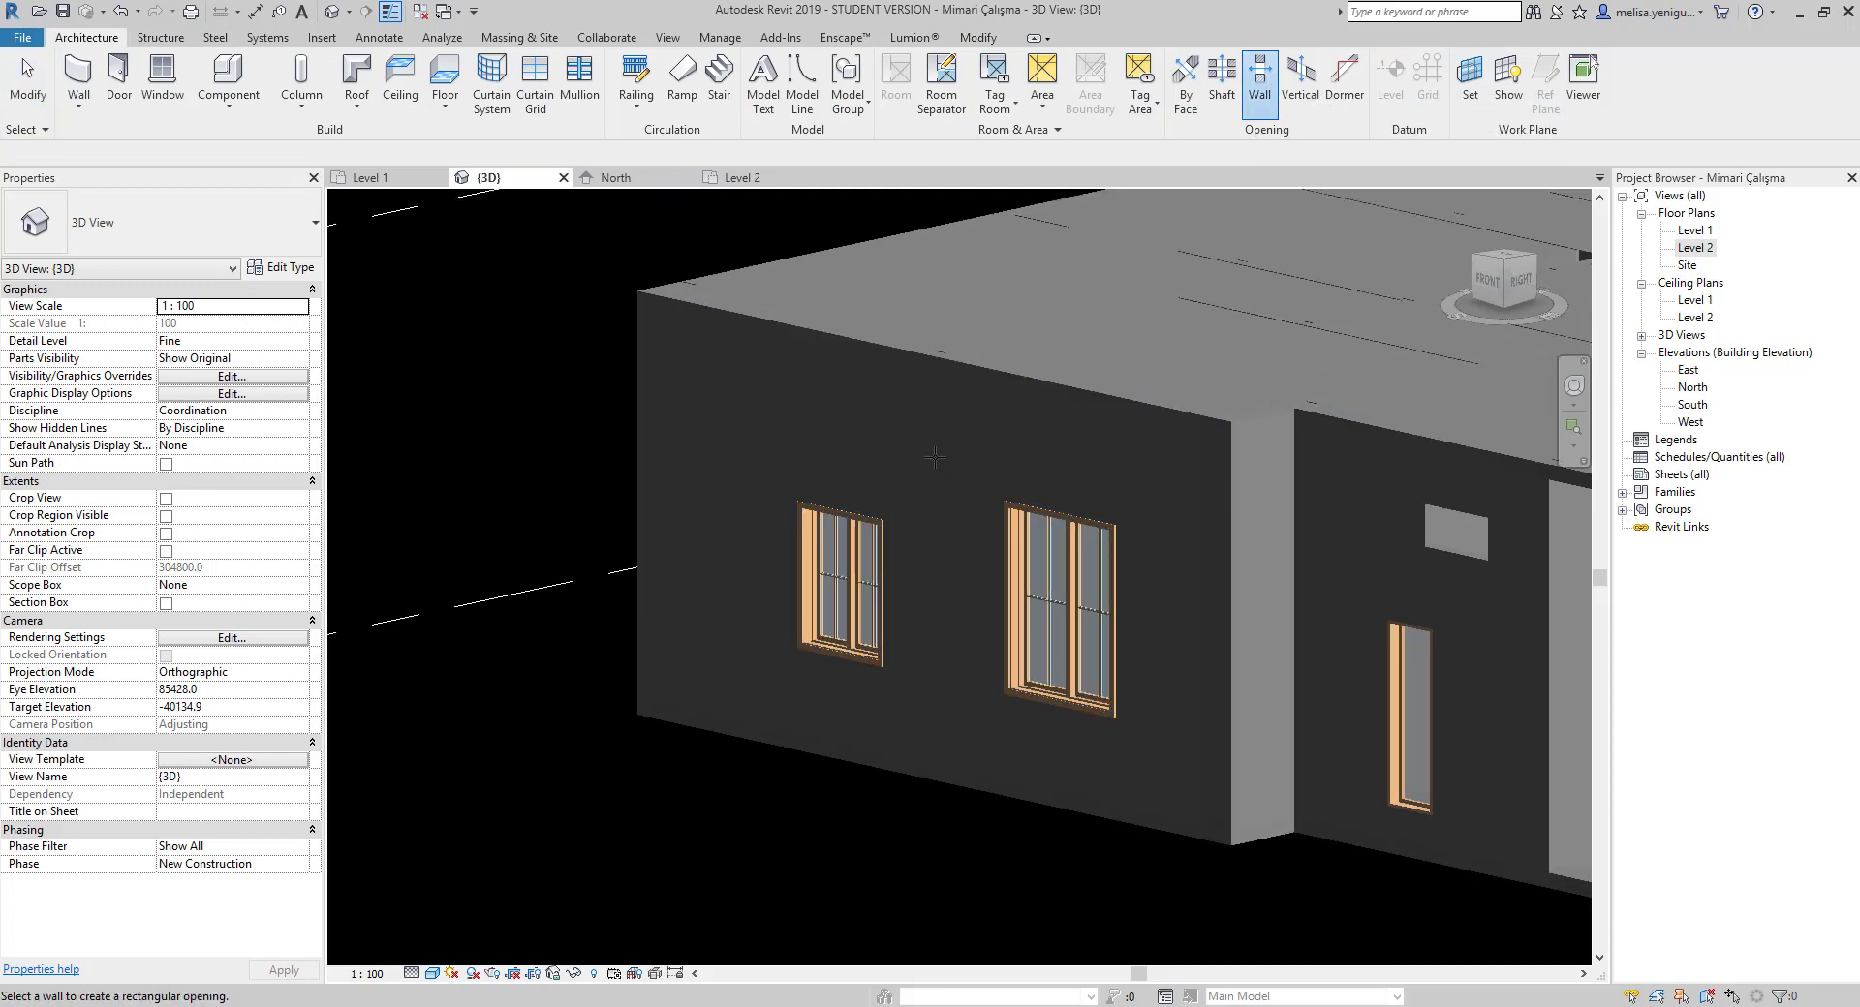
Cut a rectangular opening into the end wall above its two windows
{"action": "left_click", "coordinate": [970, 371]}
{"action": "scroll", "coordinate": [843, 387], "scroll_direction": "up", "scroll_amount": 1}
{"action": "scroll", "coordinate": [841, 379], "scroll_direction": "up", "scroll_amount": 1}
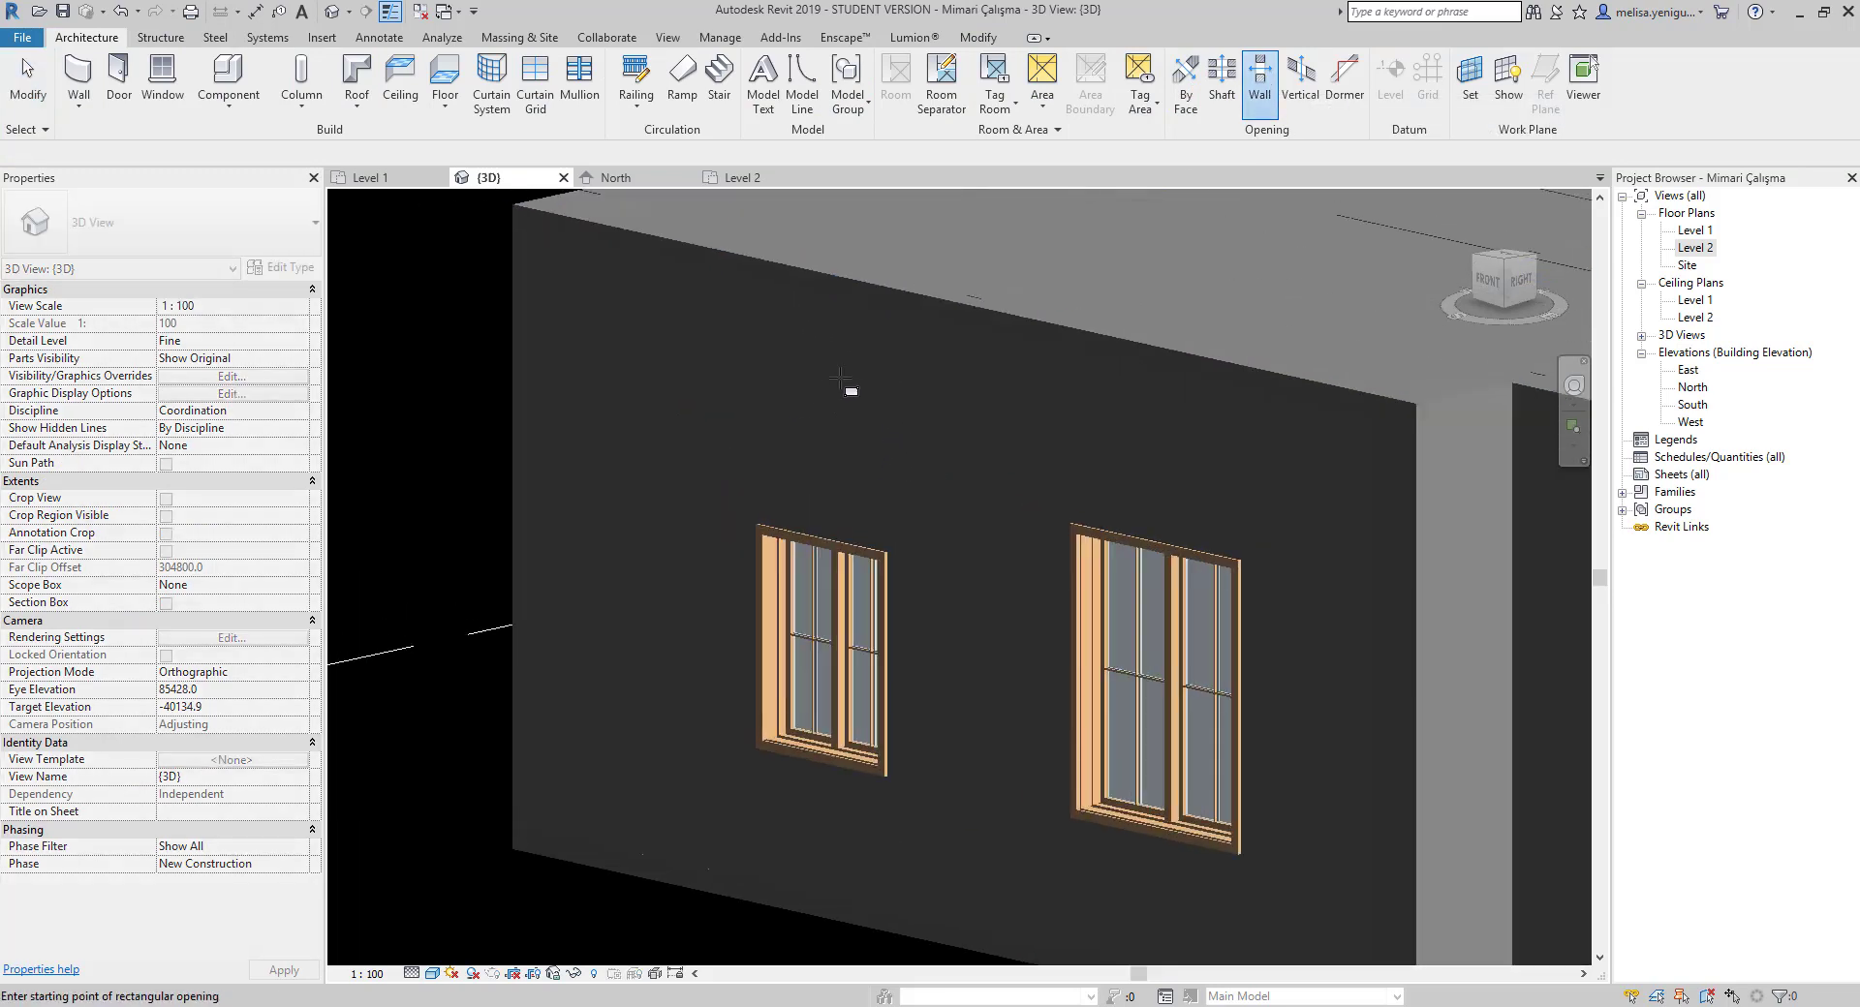
{"action": "left_click", "coordinate": [965, 475]}
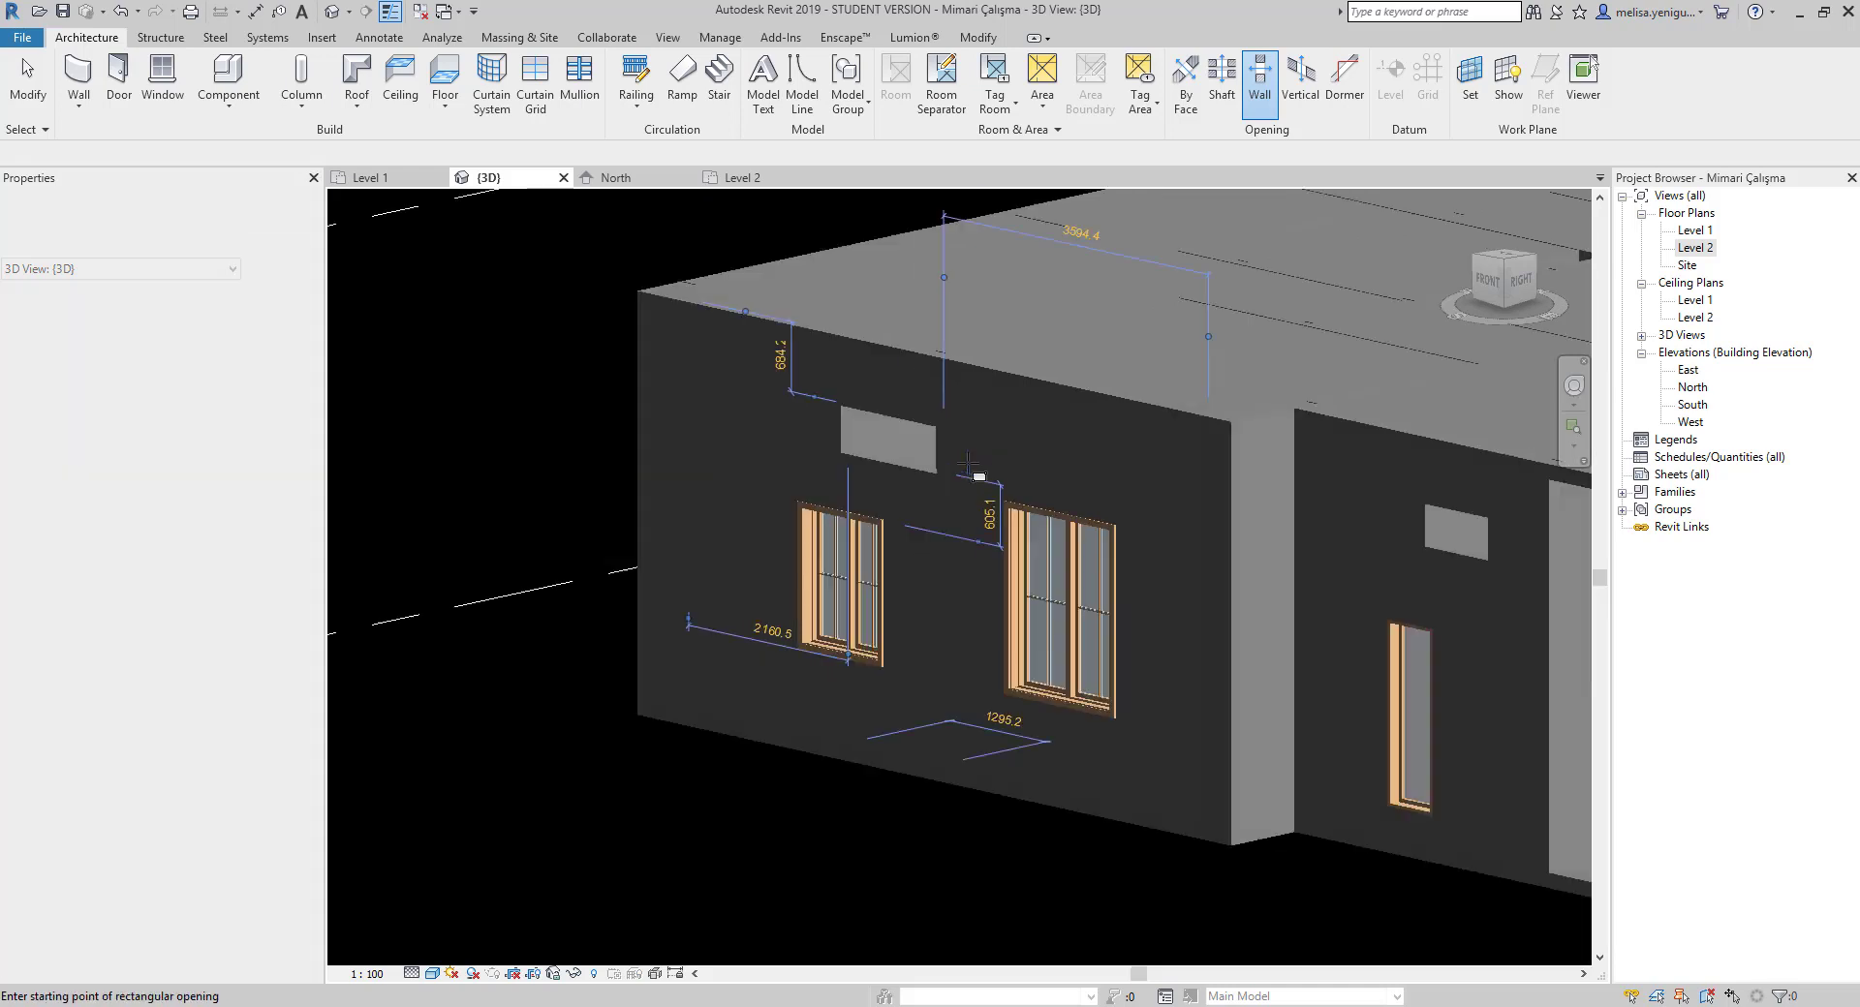
{"action": "scroll", "coordinate": [917, 467], "scroll_direction": "down", "scroll_amount": 2}
{"action": "key", "text": "Escape"}
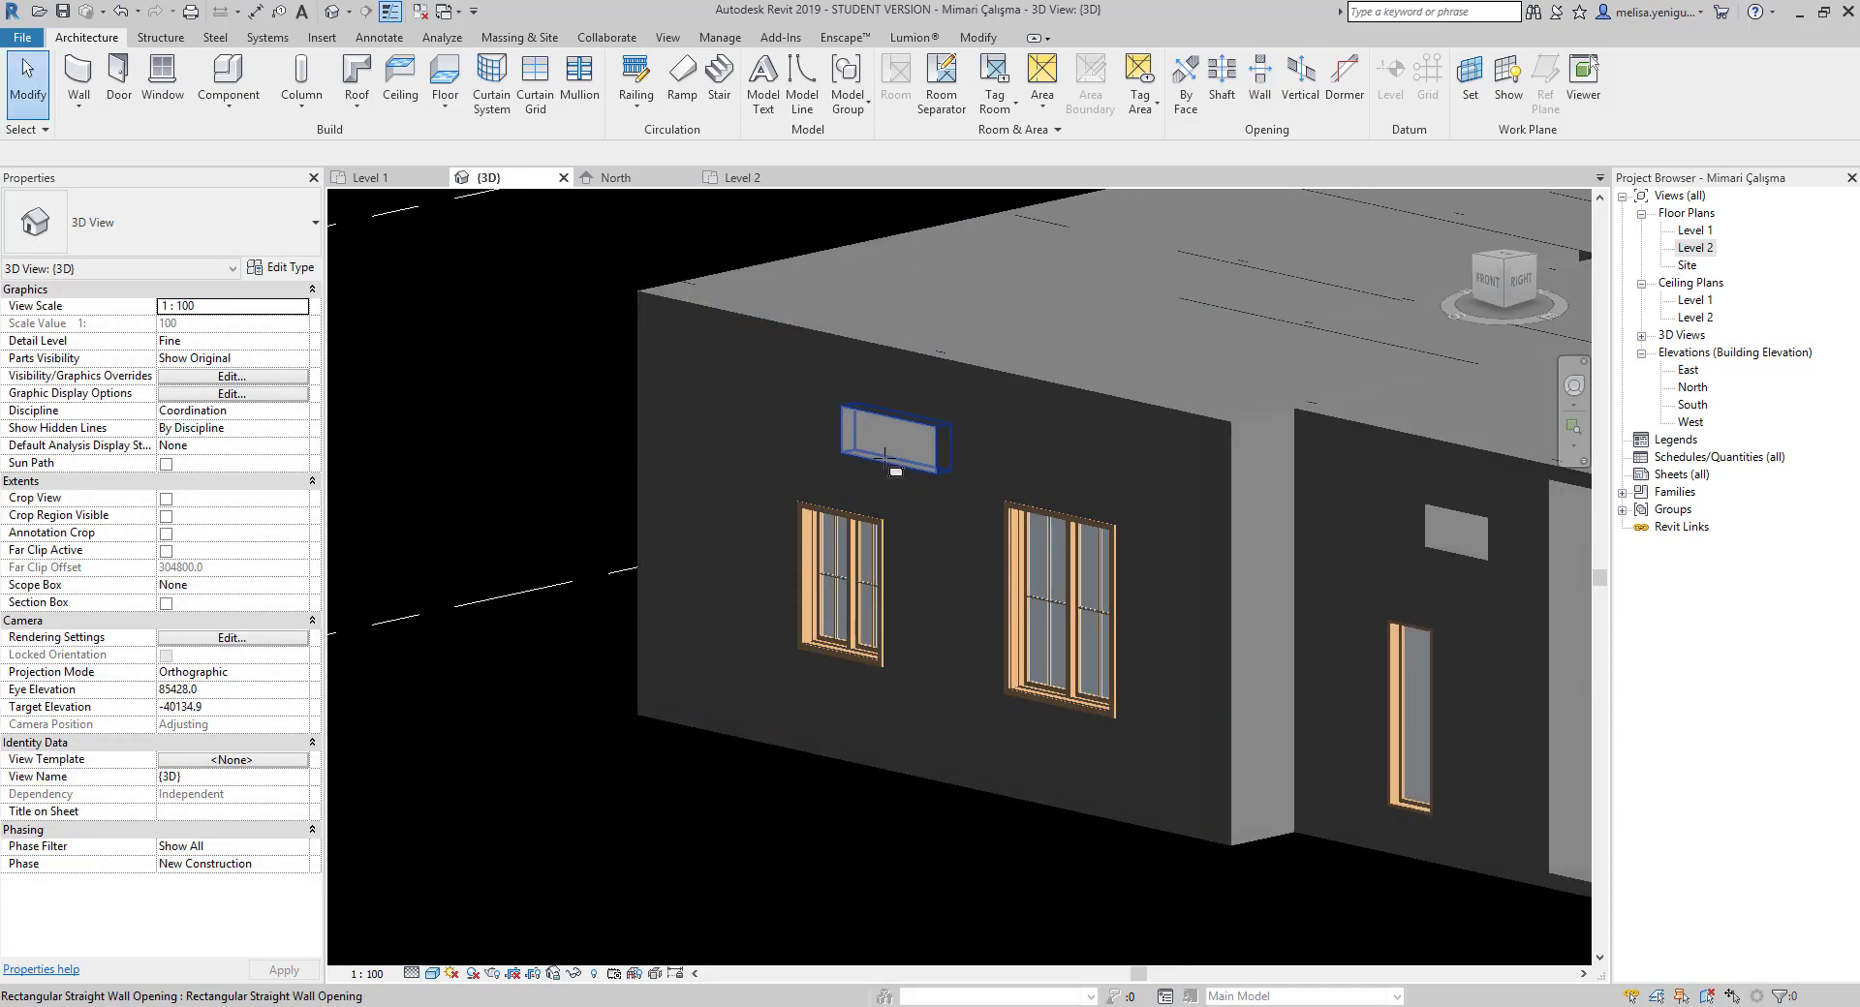
Resize the opening's edges into a 430-high band, Base Offset 2890 and Top Offset -680
{"action": "left_click", "coordinate": [885, 457]}
{"action": "scroll", "coordinate": [956, 427], "scroll_direction": "up", "scroll_amount": 2}
{"action": "scroll", "coordinate": [833, 402], "scroll_direction": "up", "scroll_amount": 2}
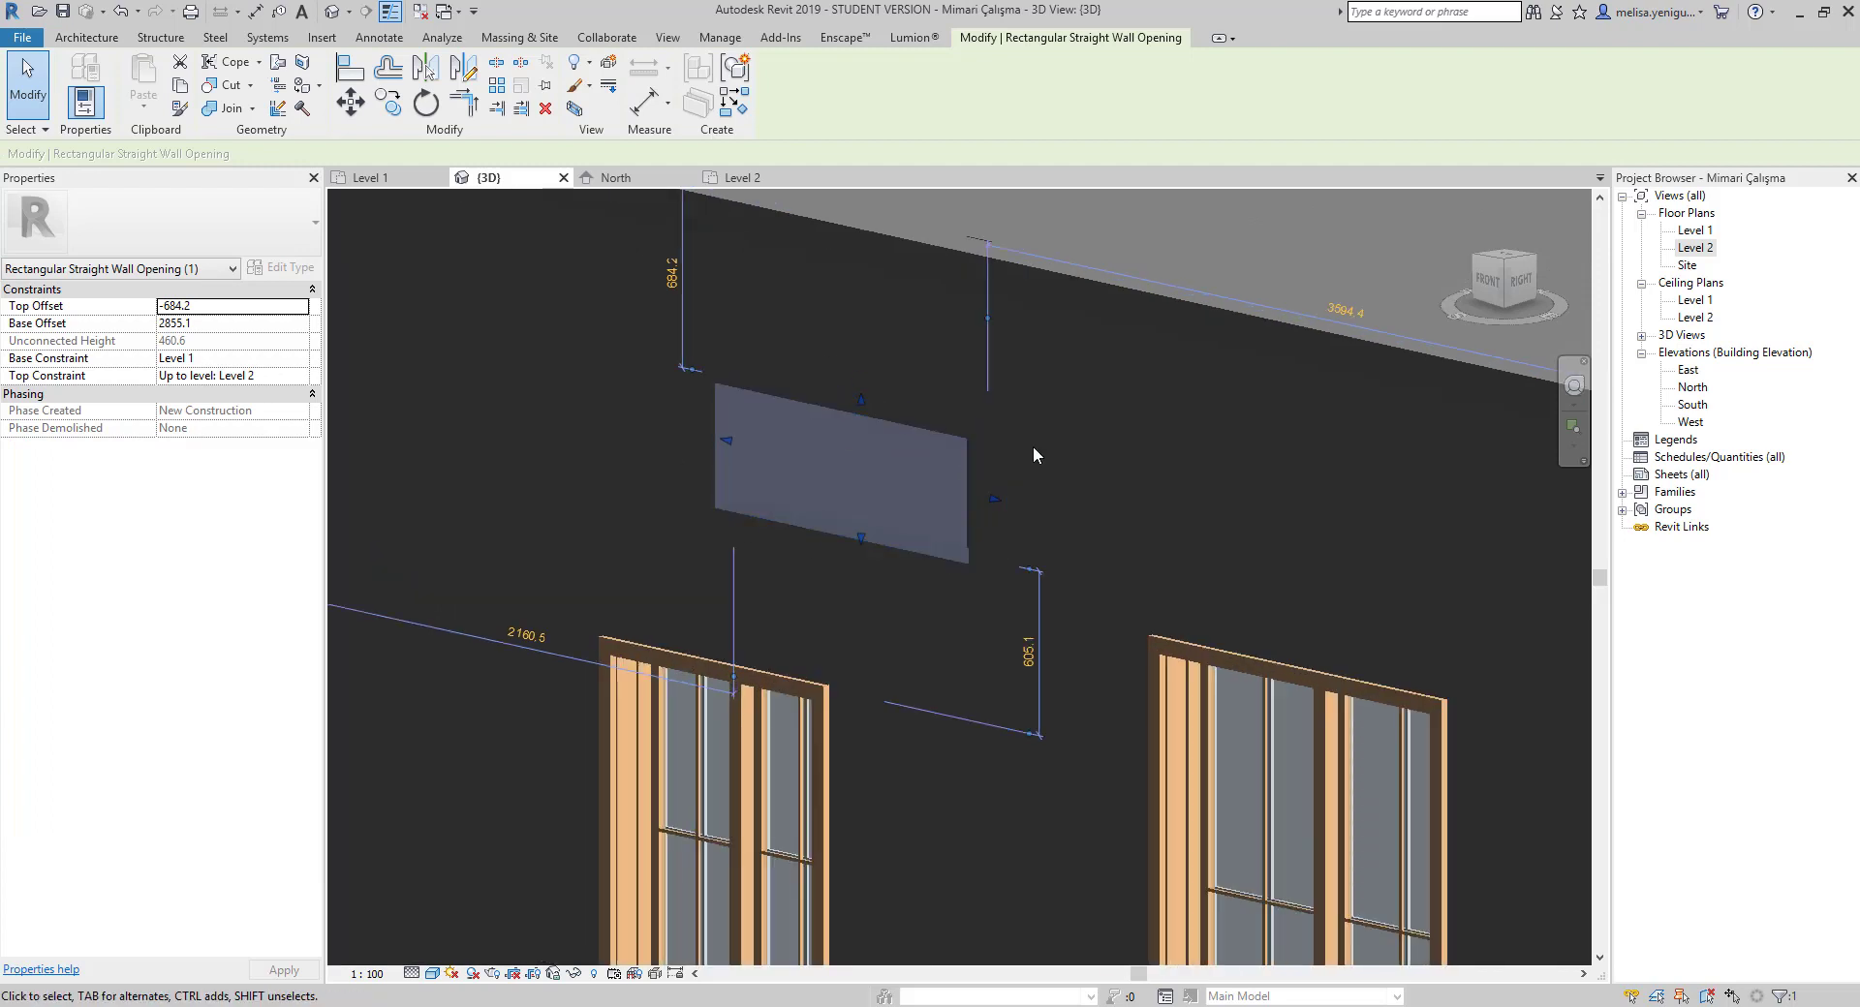
{"action": "left_click_drag", "start_coordinate": [996, 498], "coordinate": [1246, 557]}
{"action": "left_click_drag", "start_coordinate": [988, 562], "coordinate": [989, 506]}
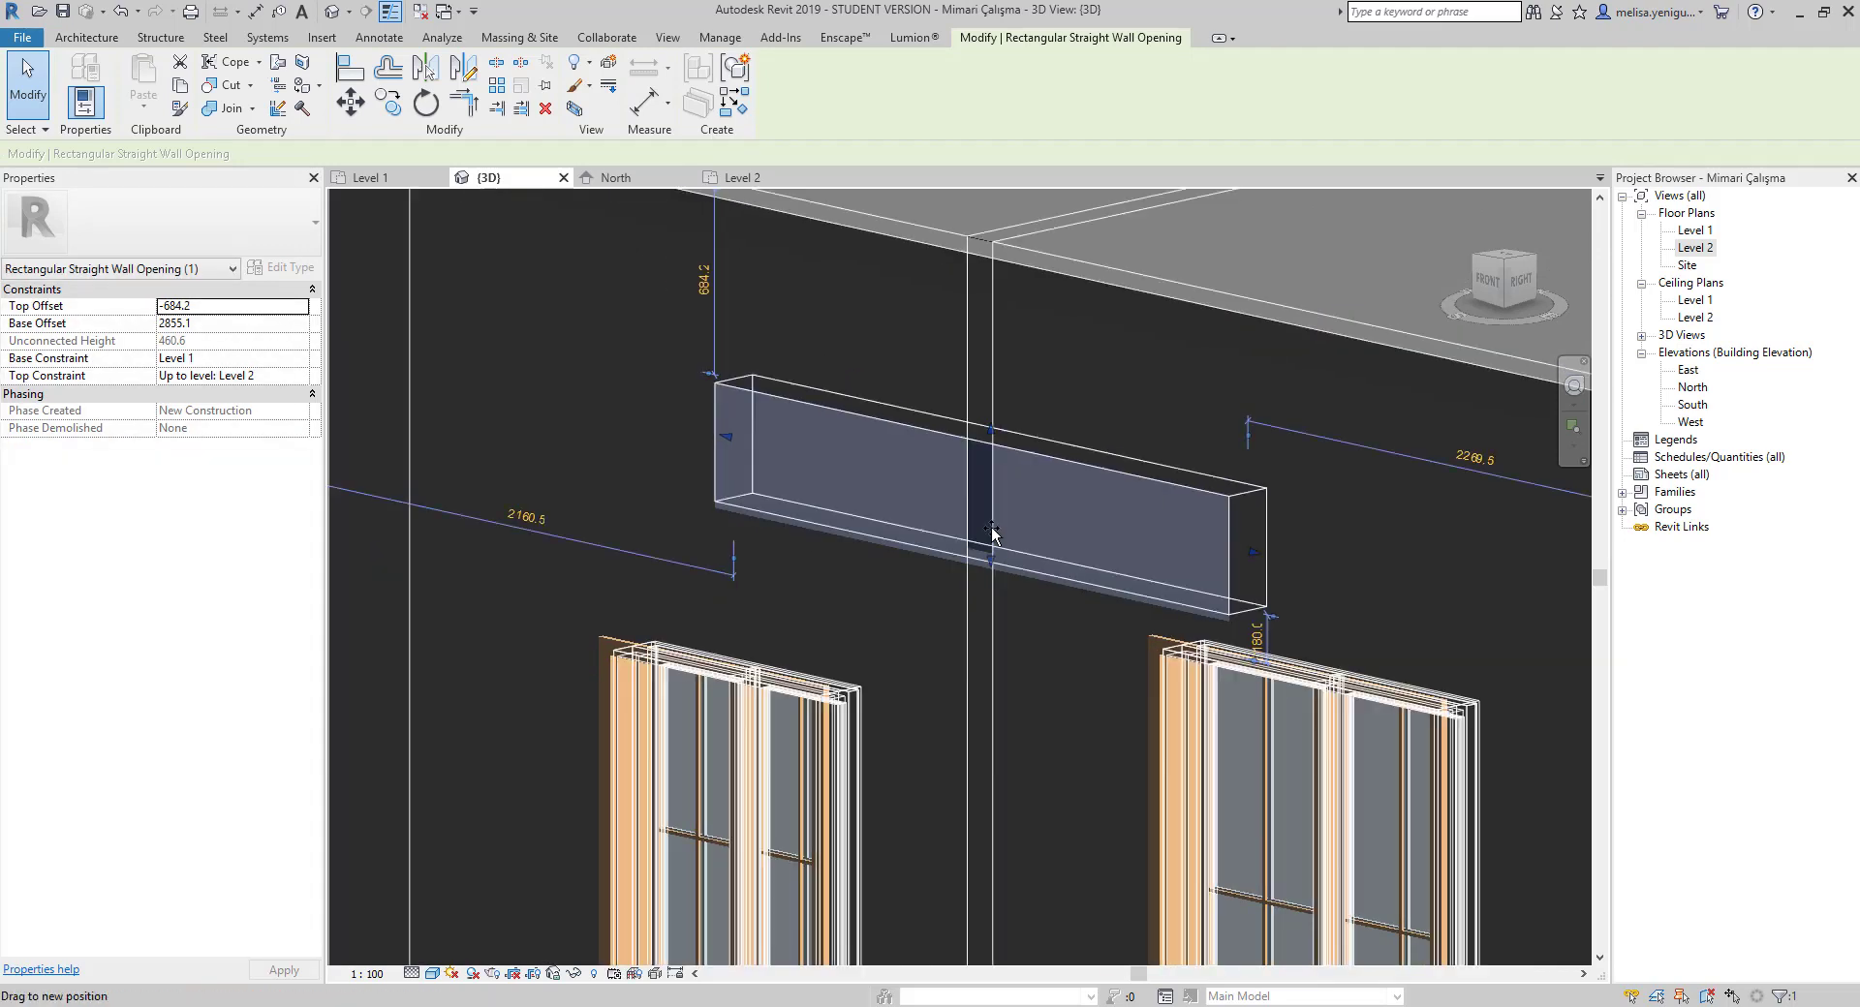
{"action": "left_click_drag", "start_coordinate": [1254, 528], "coordinate": [851, 436]}
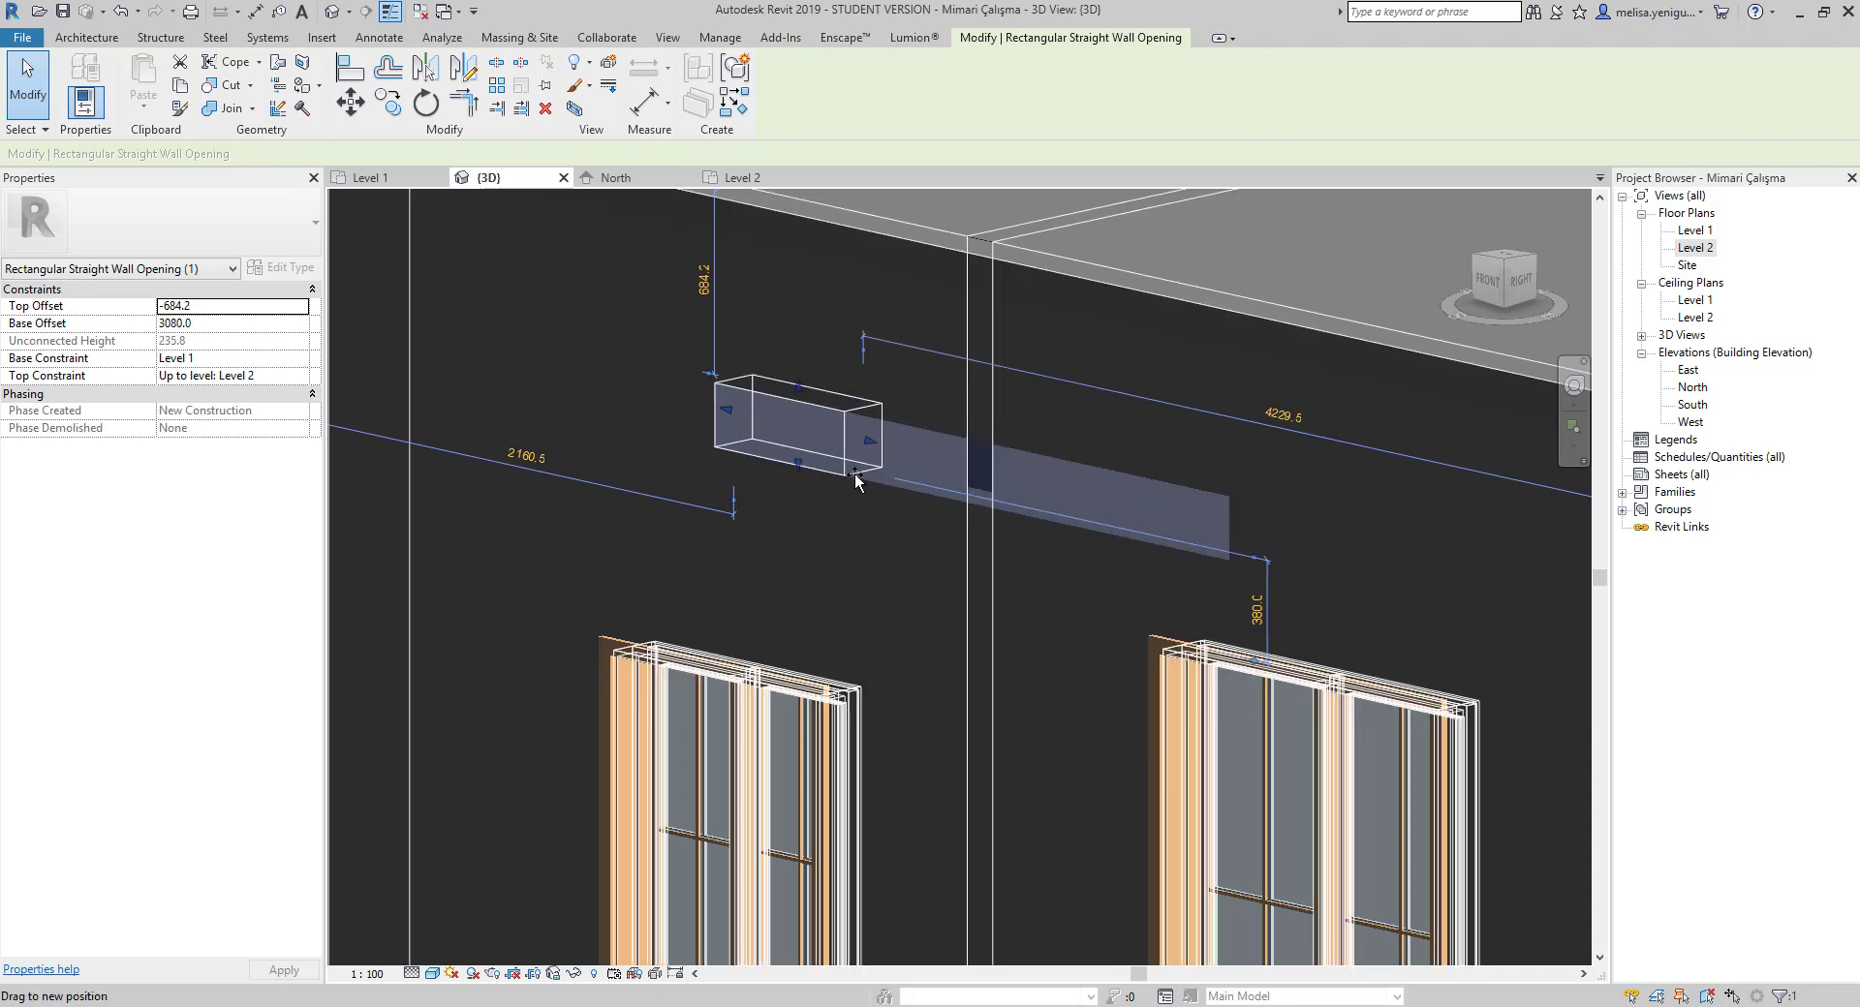
{"action": "left_click_drag", "start_coordinate": [727, 417], "coordinate": [634, 387]}
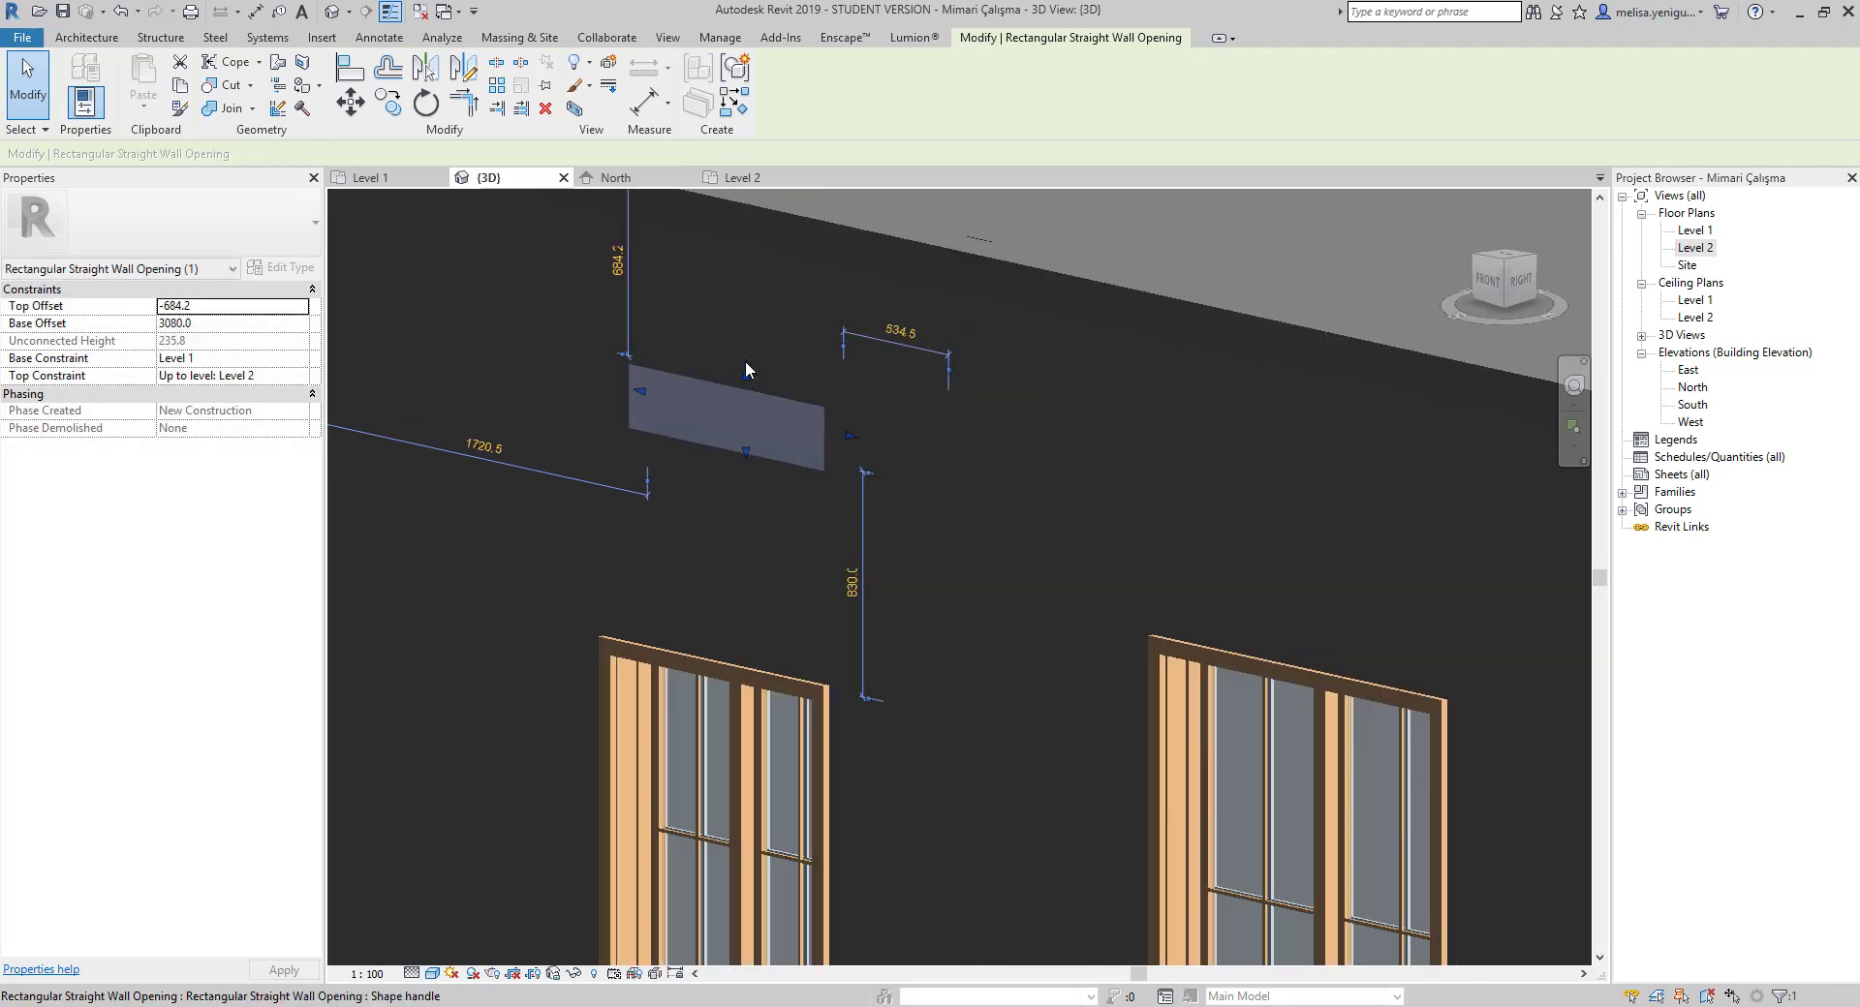
{"action": "left_click_drag", "start_coordinate": [746, 360], "coordinate": [746, 318]}
{"action": "left_click_drag", "start_coordinate": [746, 452], "coordinate": [746, 508]}
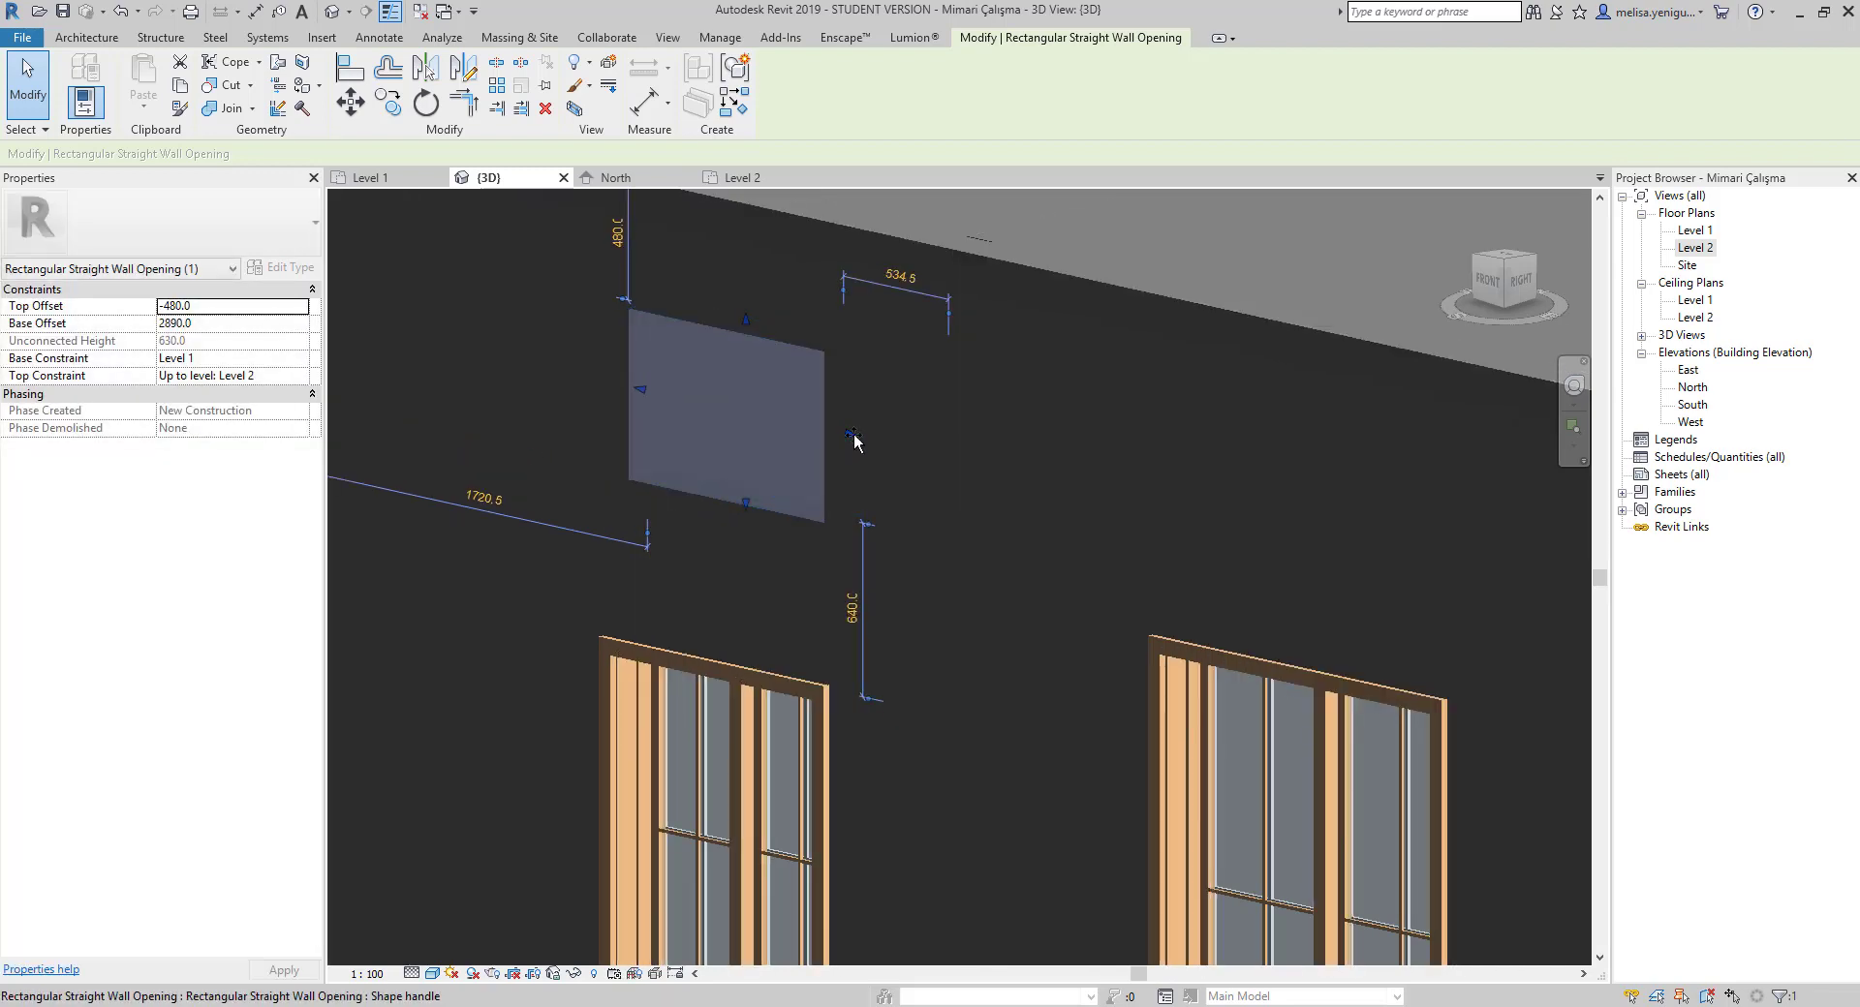
{"action": "left_click_drag", "start_coordinate": [851, 440], "coordinate": [917, 449]}
{"action": "scroll", "coordinate": [922, 449], "scroll_direction": "down", "scroll_amount": 3}
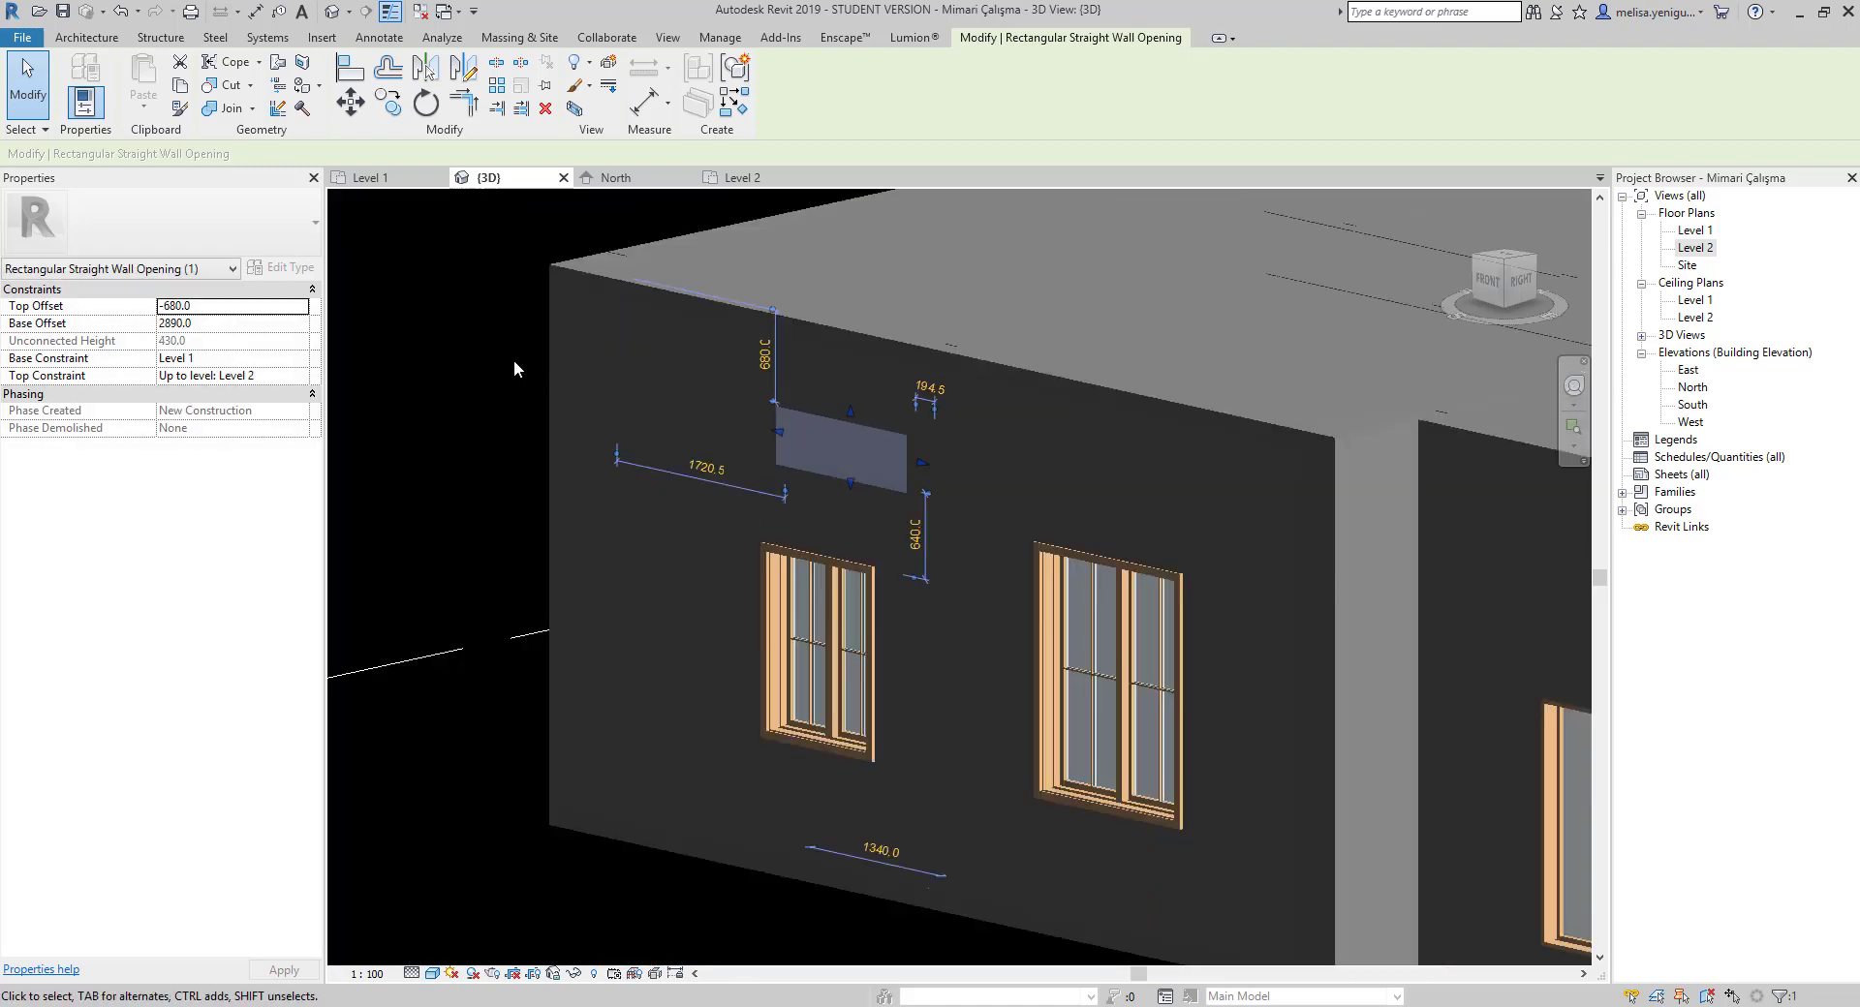
{"action": "key", "text": "Escape"}
{"action": "scroll", "coordinate": [940, 498], "scroll_direction": "up", "scroll_amount": 2}
{"action": "scroll", "coordinate": [957, 498], "scroll_direction": "up", "scroll_amount": 1}
{"action": "scroll", "coordinate": [944, 495], "scroll_direction": "down", "scroll_amount": 2}
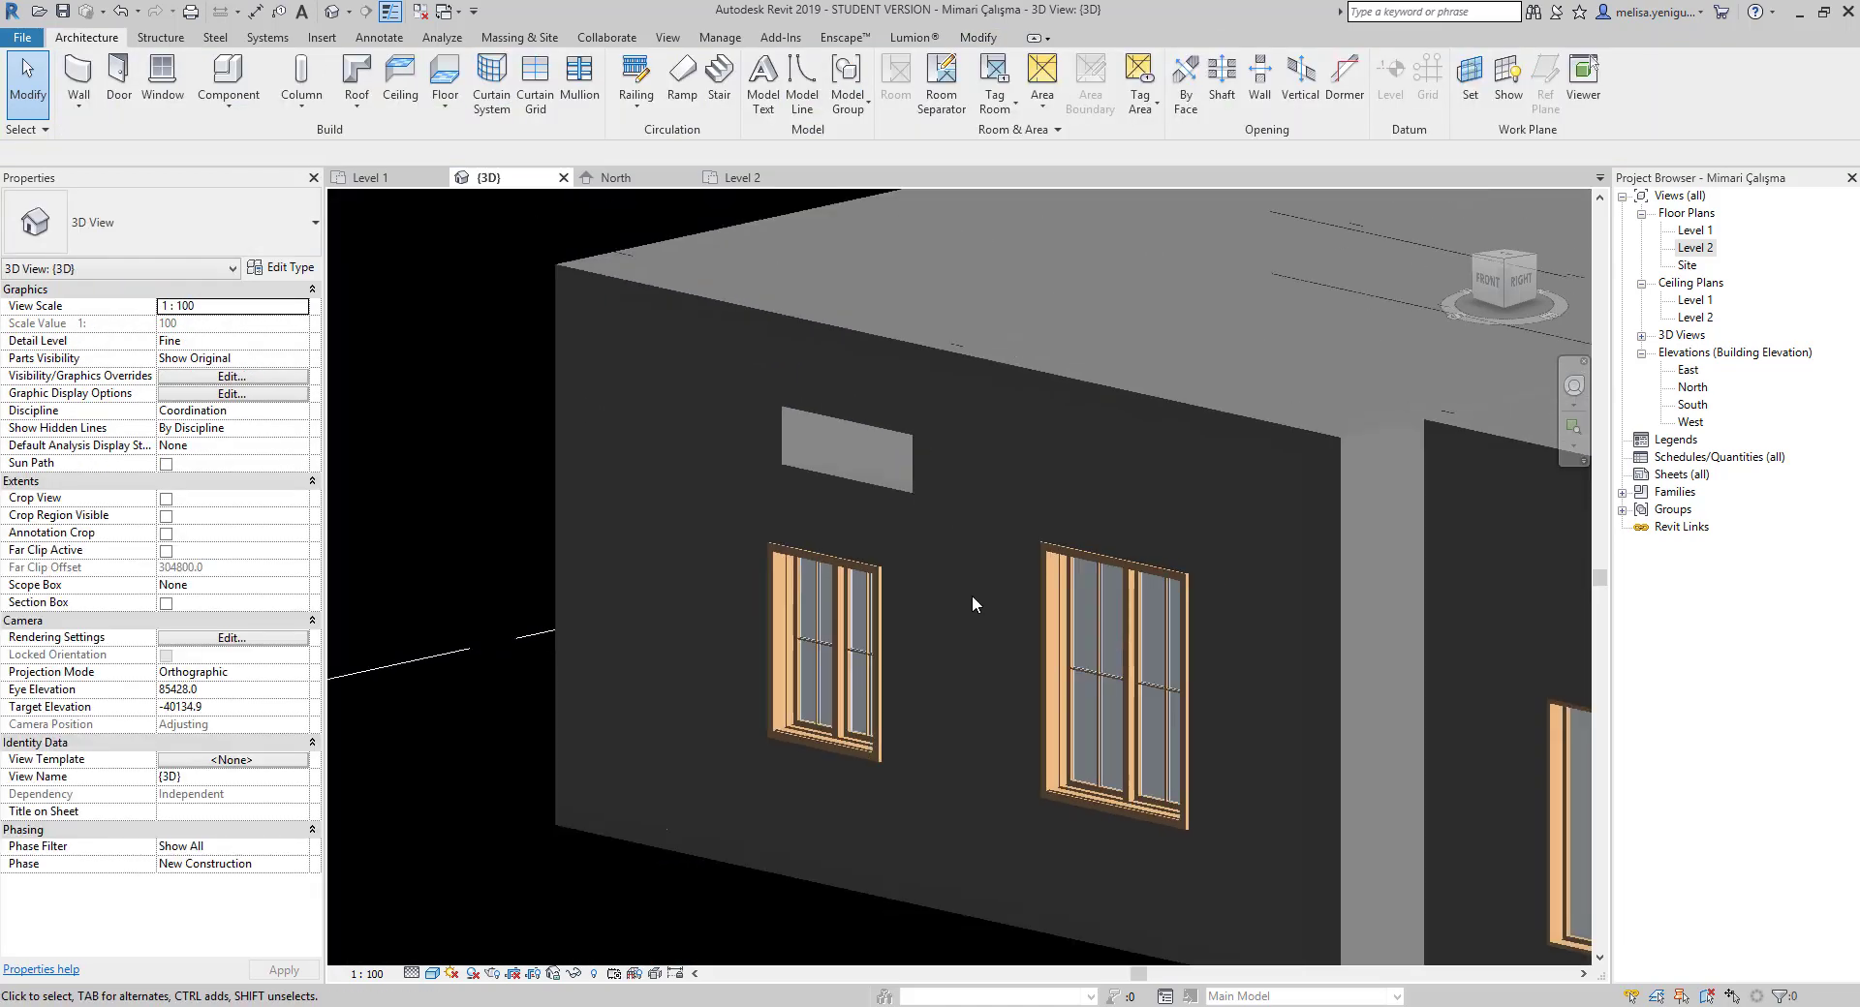
Orbit around the walls to inspect the opening, then pan to the hip-roofed block
{"action": "middle_click_drag", "start_coordinate": [972, 597], "coordinate": [1298, 555], "text": "shift"}
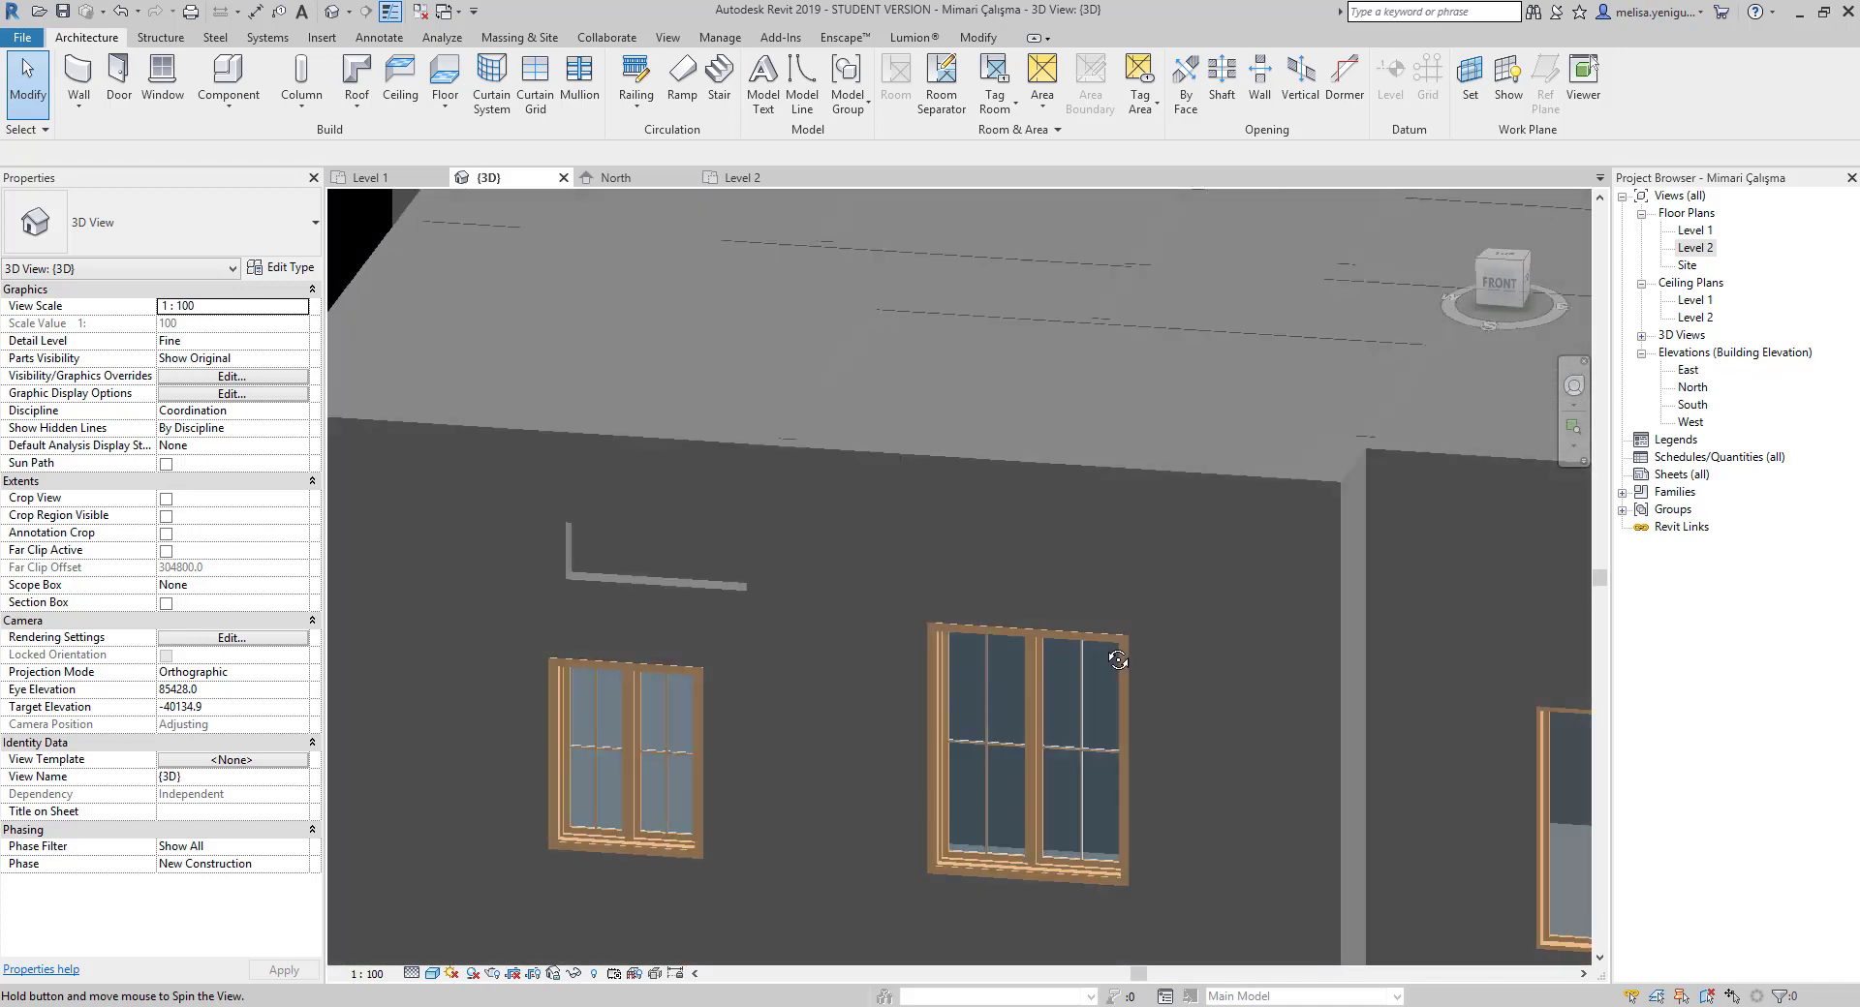
{"action": "middle_click_drag", "start_coordinate": [1298, 555], "coordinate": [1021, 678], "text": "shift"}
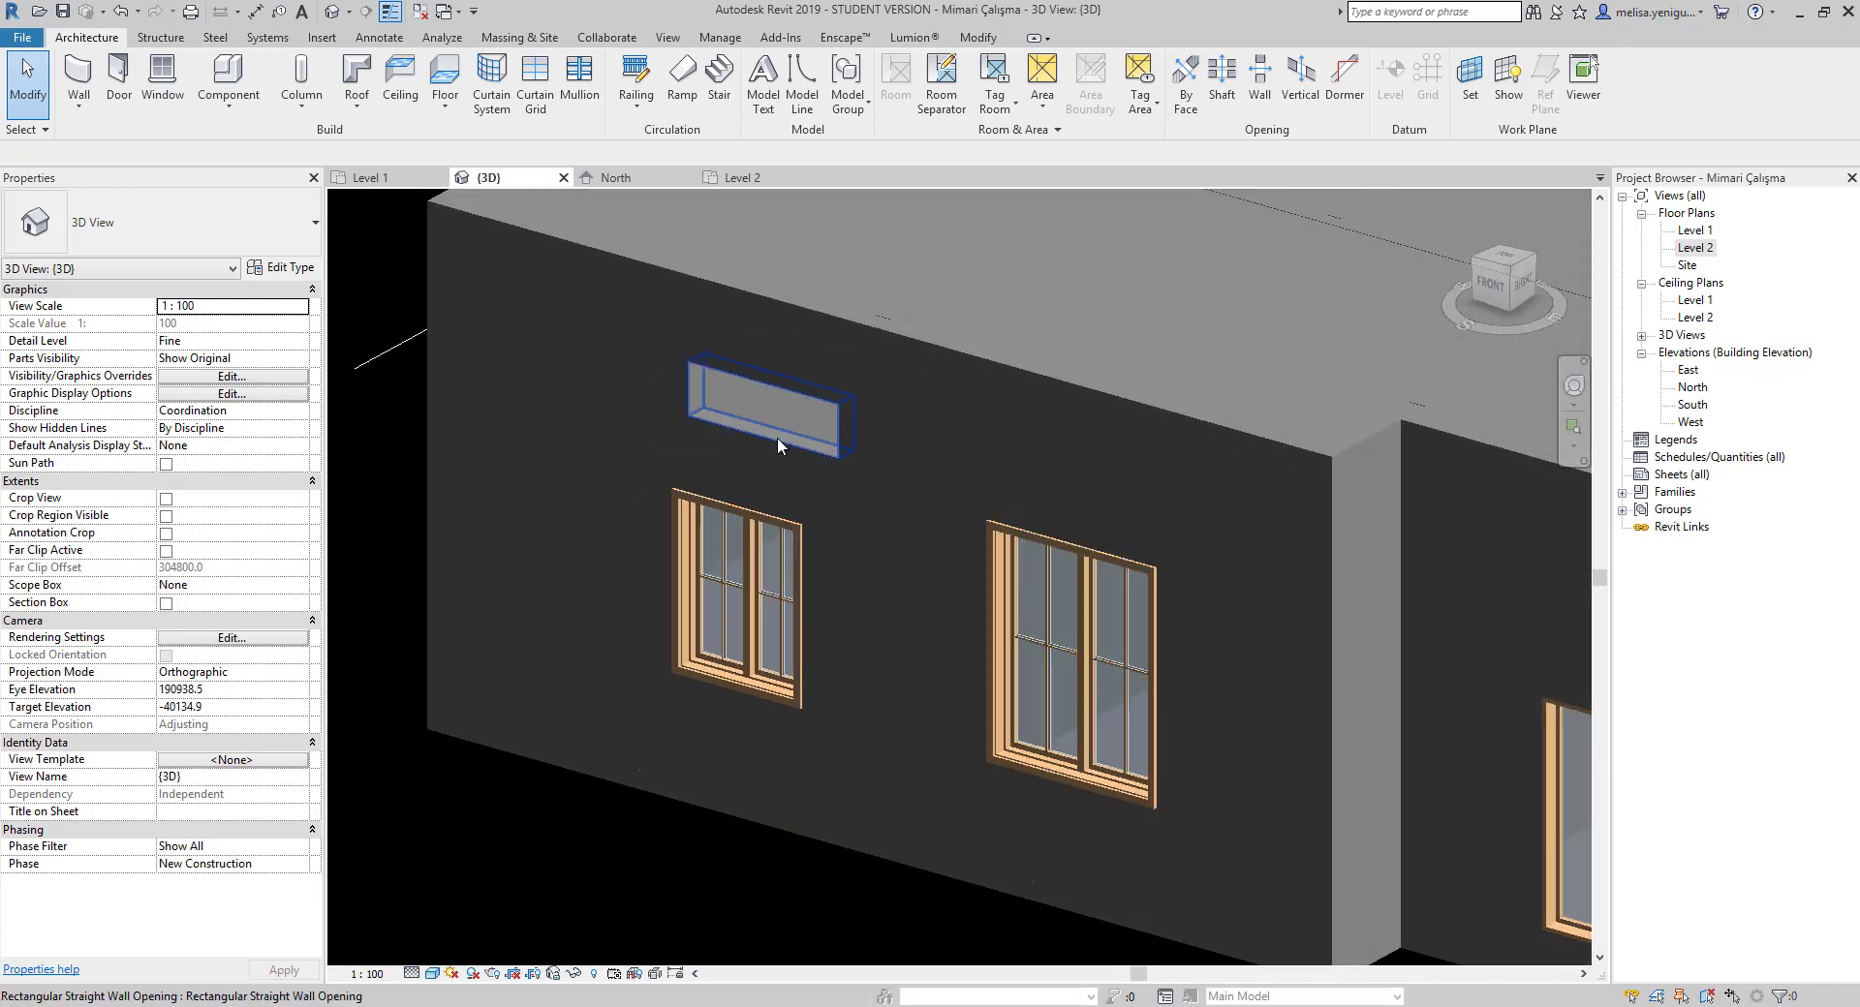
{"action": "middle_click_drag", "start_coordinate": [825, 502], "coordinate": [1180, 565], "text": "shift"}
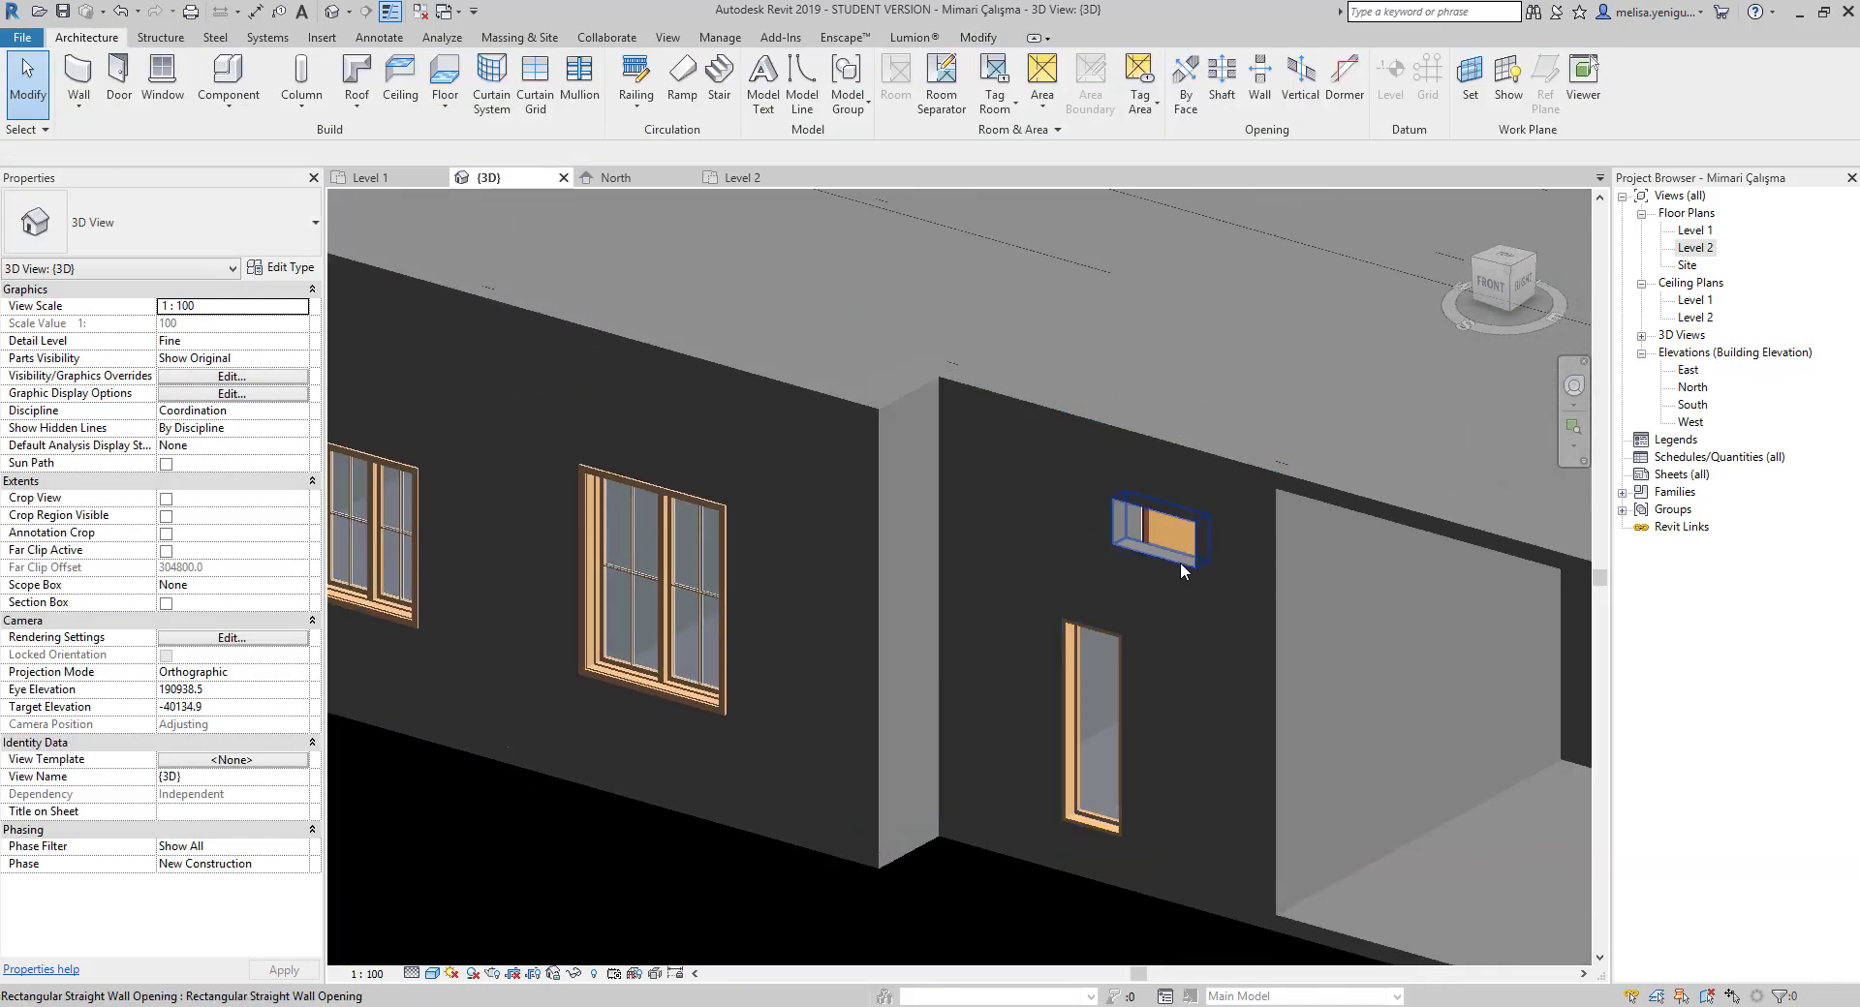
{"action": "scroll", "coordinate": [1180, 562], "scroll_direction": "down", "scroll_amount": 3}
{"action": "scroll", "coordinate": [891, 626], "scroll_direction": "down", "scroll_amount": 3}
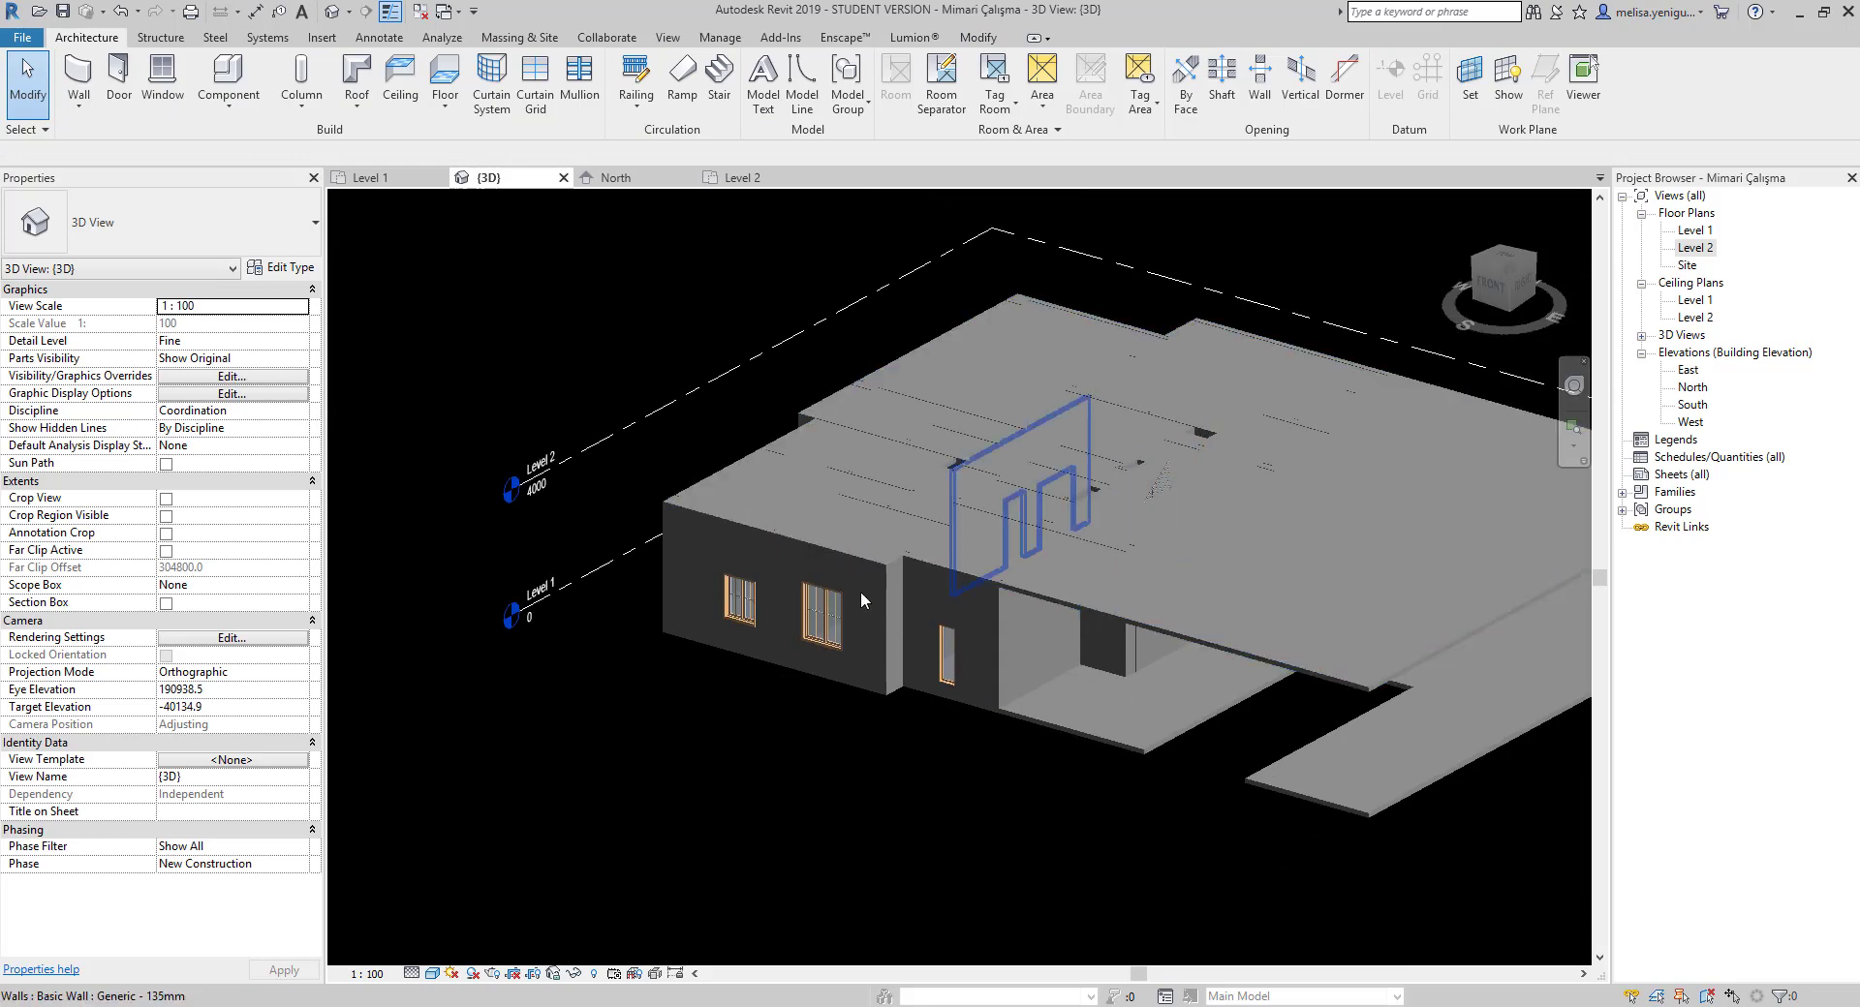
{"action": "mouse_move", "coordinate": [861, 594]}
{"action": "middle_mouse_down", "text": "shift"}
{"action": "mouse_move", "coordinate": [967, 871]}
{"action": "mouse_move", "coordinate": [775, 852]}
{"action": "mouse_move", "coordinate": [739, 594]}
{"action": "mouse_move", "coordinate": [800, 628]}
{"action": "mouse_move", "coordinate": [729, 653]}
{"action": "middle_mouse_up", "text": "shift"}
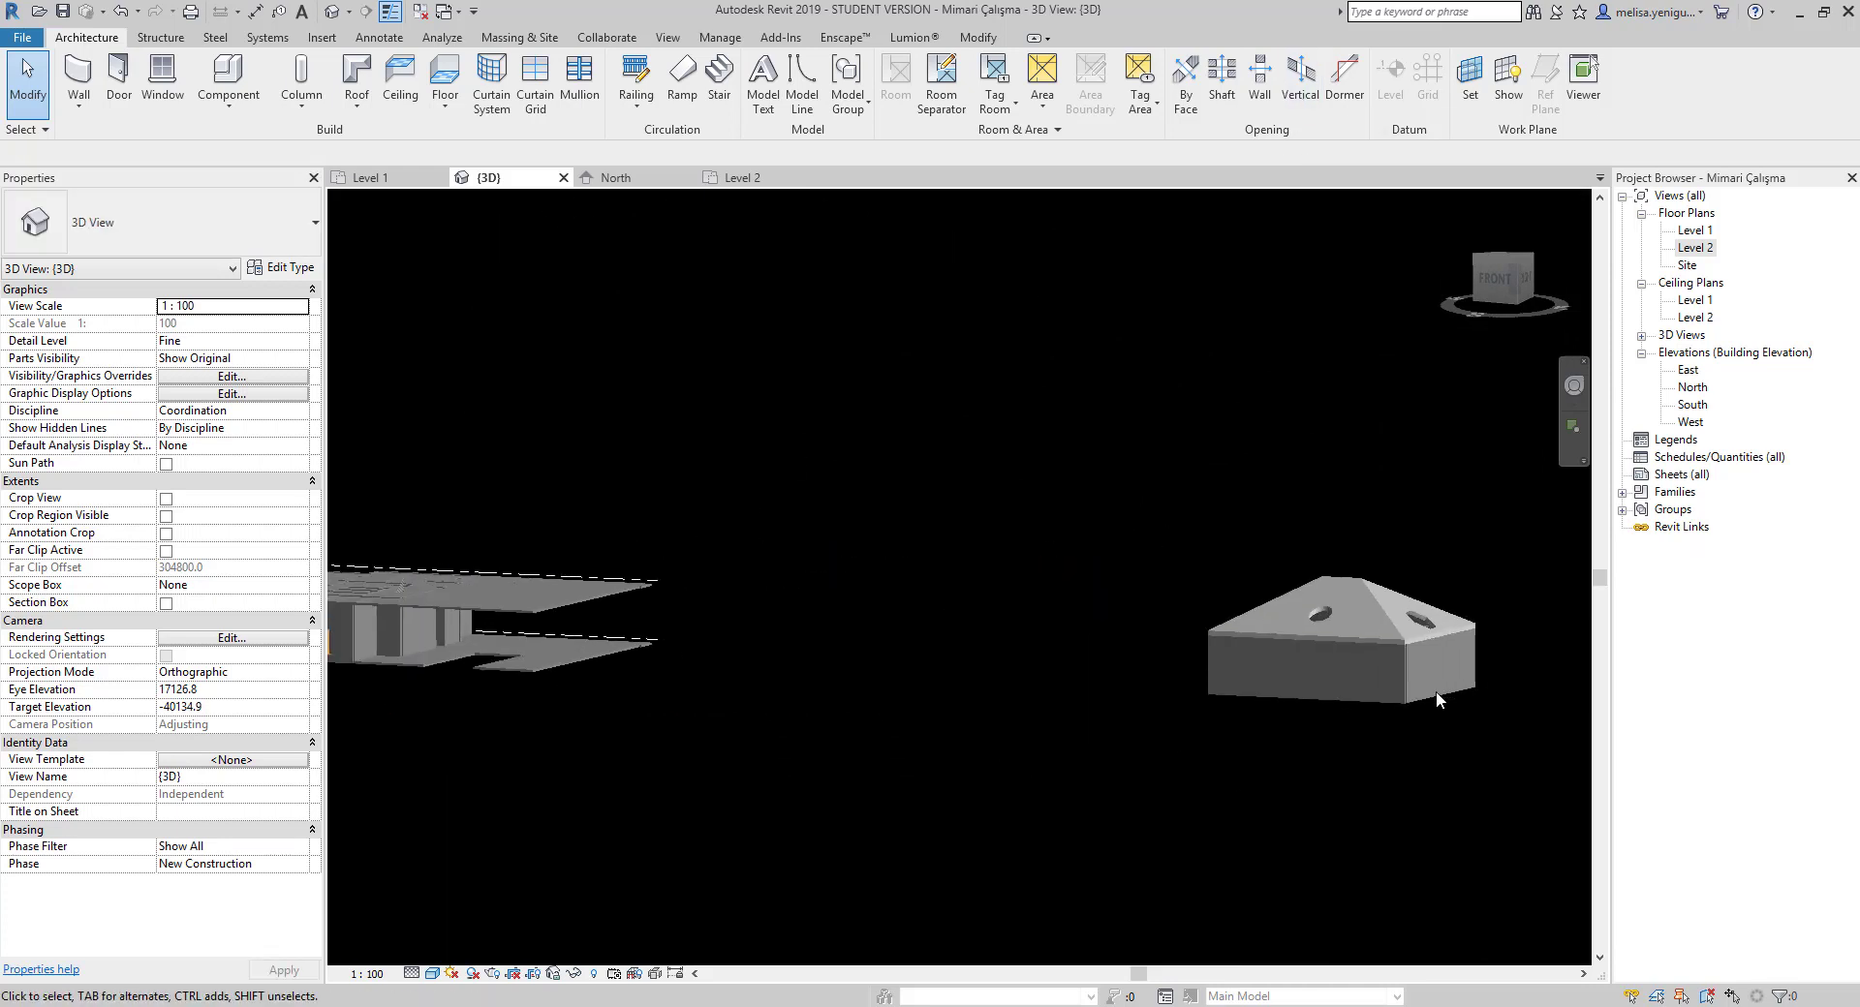
{"action": "mouse_move", "coordinate": [1435, 690]}
{"action": "middle_mouse_down"}
{"action": "mouse_move", "coordinate": [1061, 583]}
{"action": "mouse_move", "coordinate": [1337, 668]}
{"action": "mouse_move", "coordinate": [1646, 722]}
{"action": "middle_mouse_up"}
Start a vertical opening and pick the small block's hip roof as its host
{"action": "left_click", "coordinate": [1060, 583]}
{"action": "scroll", "coordinate": [1275, 619], "scroll_direction": "up", "scroll_amount": 3}
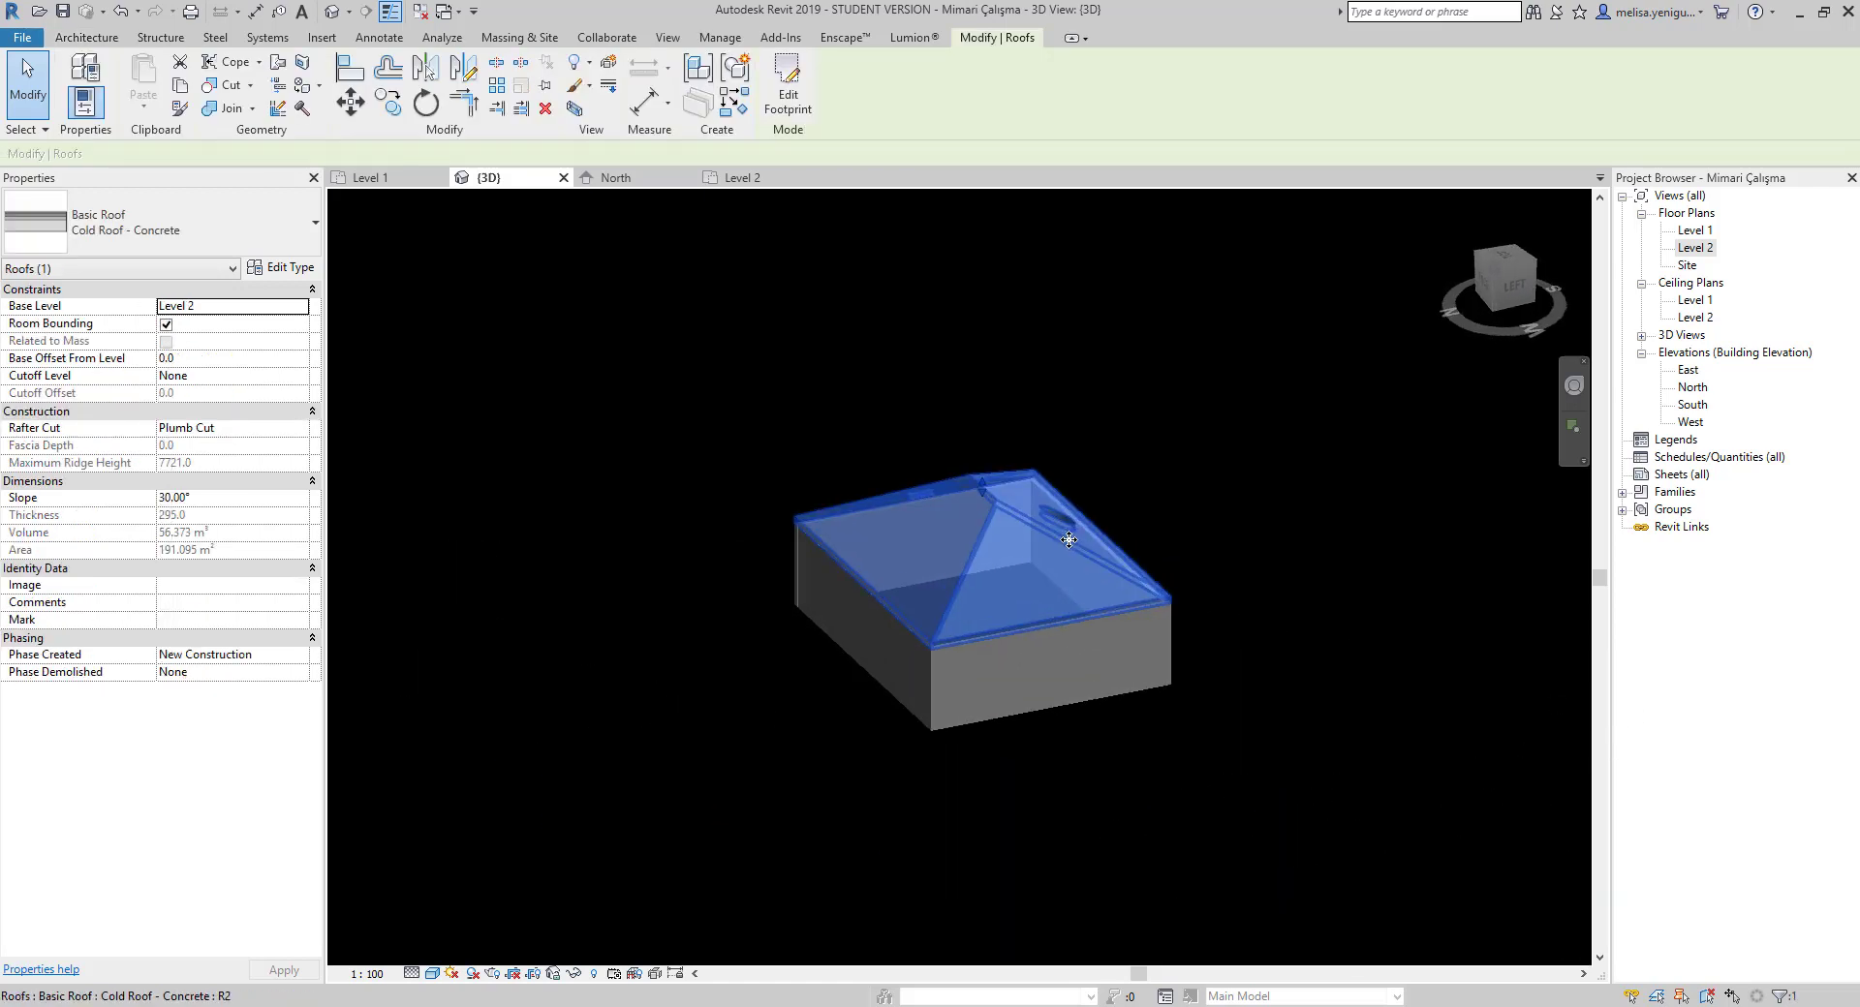
{"action": "scroll", "coordinate": [1182, 531], "scroll_direction": "up", "scroll_amount": 3}
{"action": "left_click", "coordinate": [450, 208]}
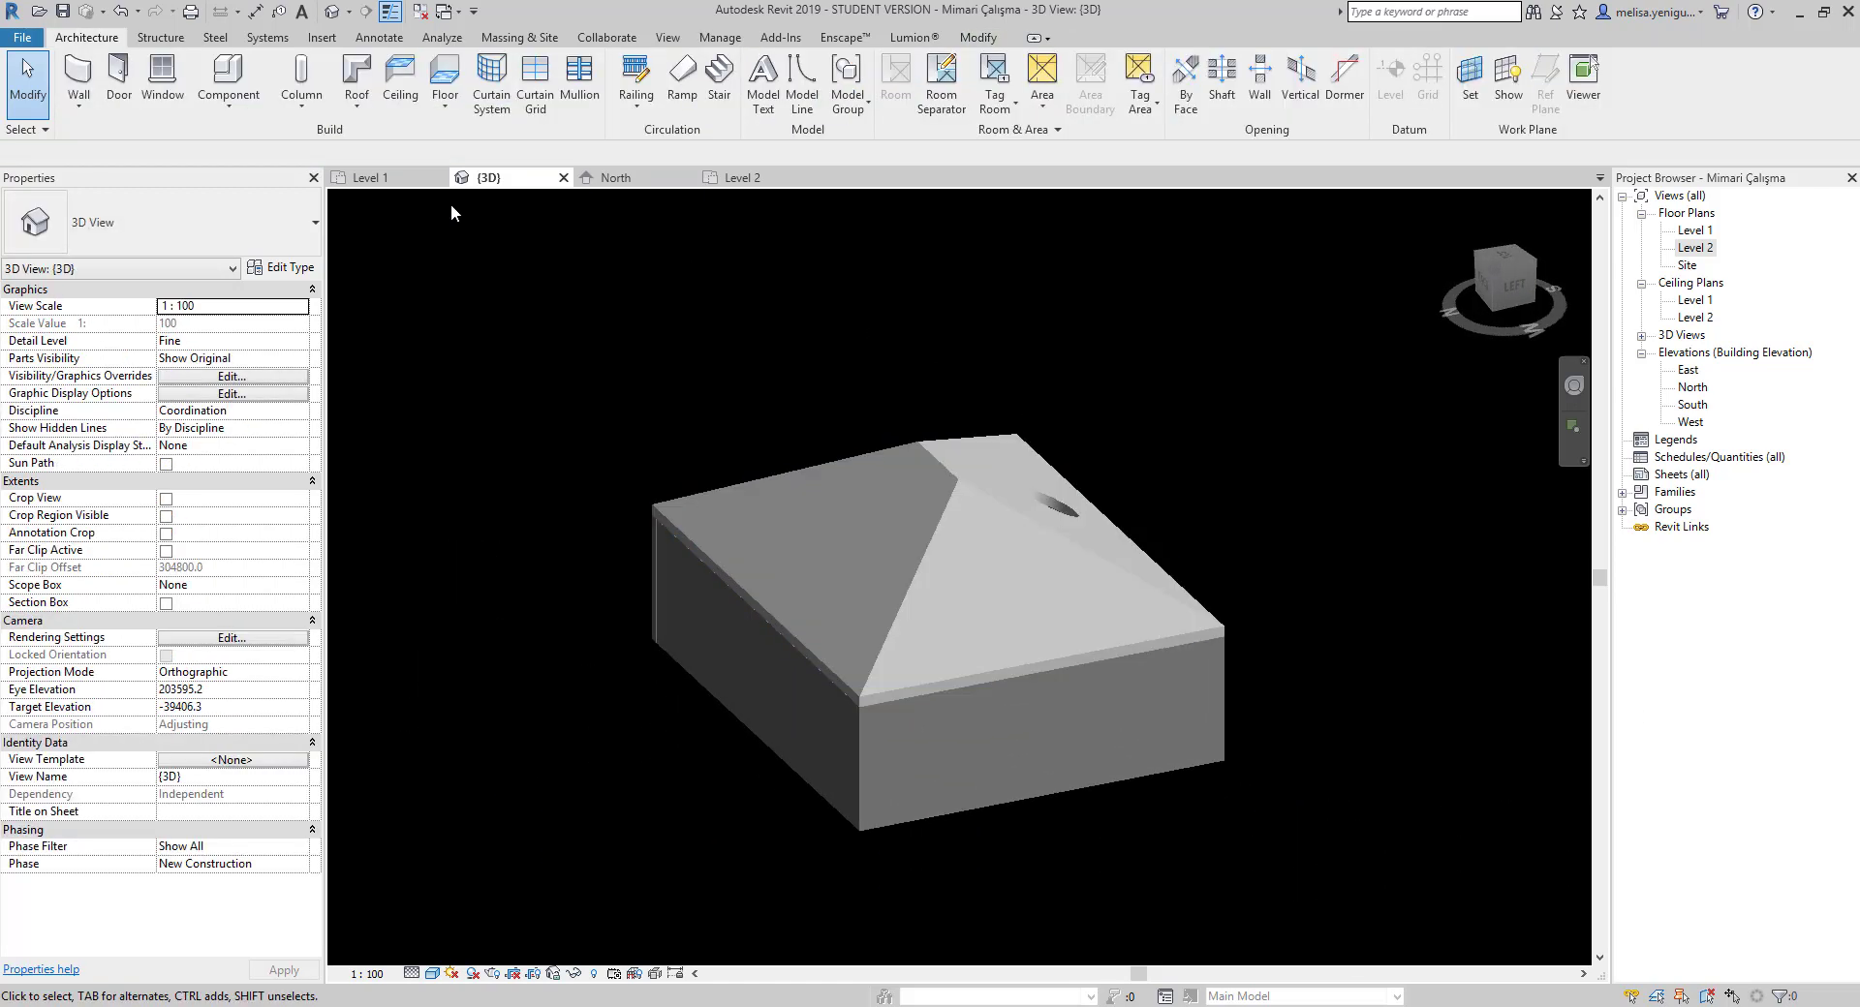
{"action": "left_click", "coordinate": [1299, 82]}
{"action": "middle_click_drag", "start_coordinate": [1012, 562], "coordinate": [1043, 598]}
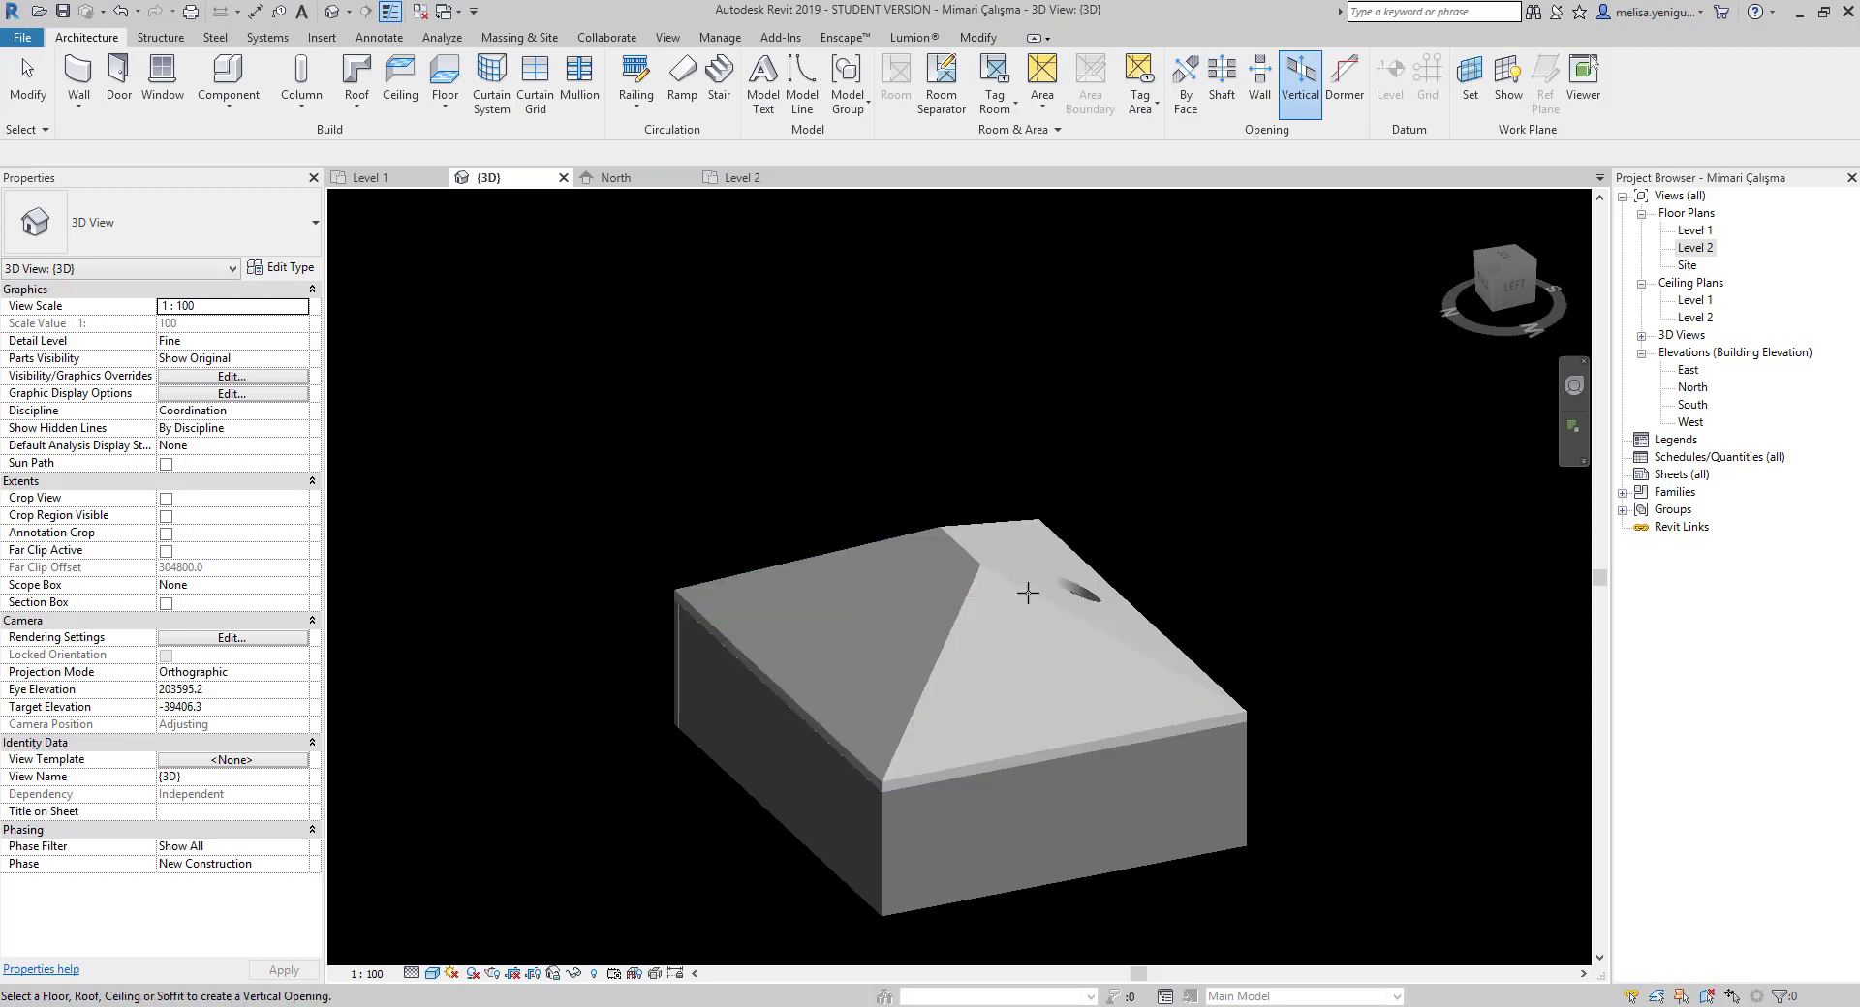
{"action": "middle_click_drag", "start_coordinate": [1027, 593], "coordinate": [1131, 625]}
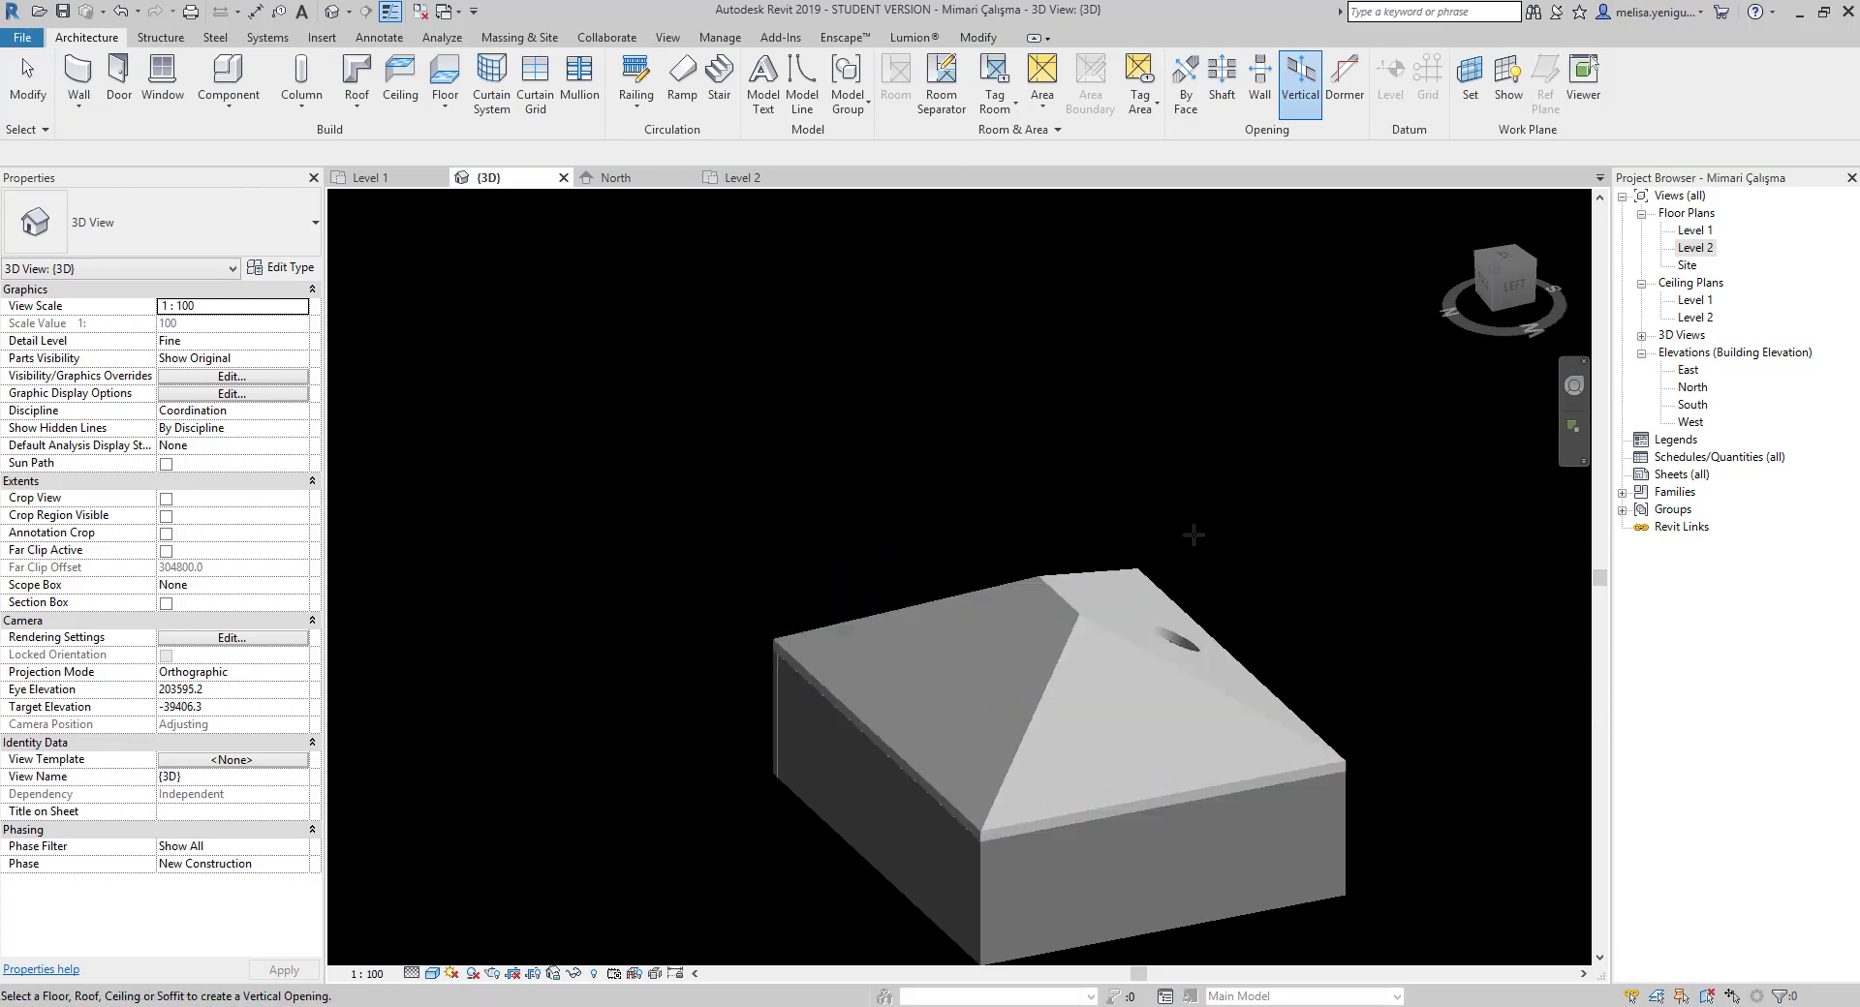
{"action": "left_click", "coordinate": [1132, 654]}
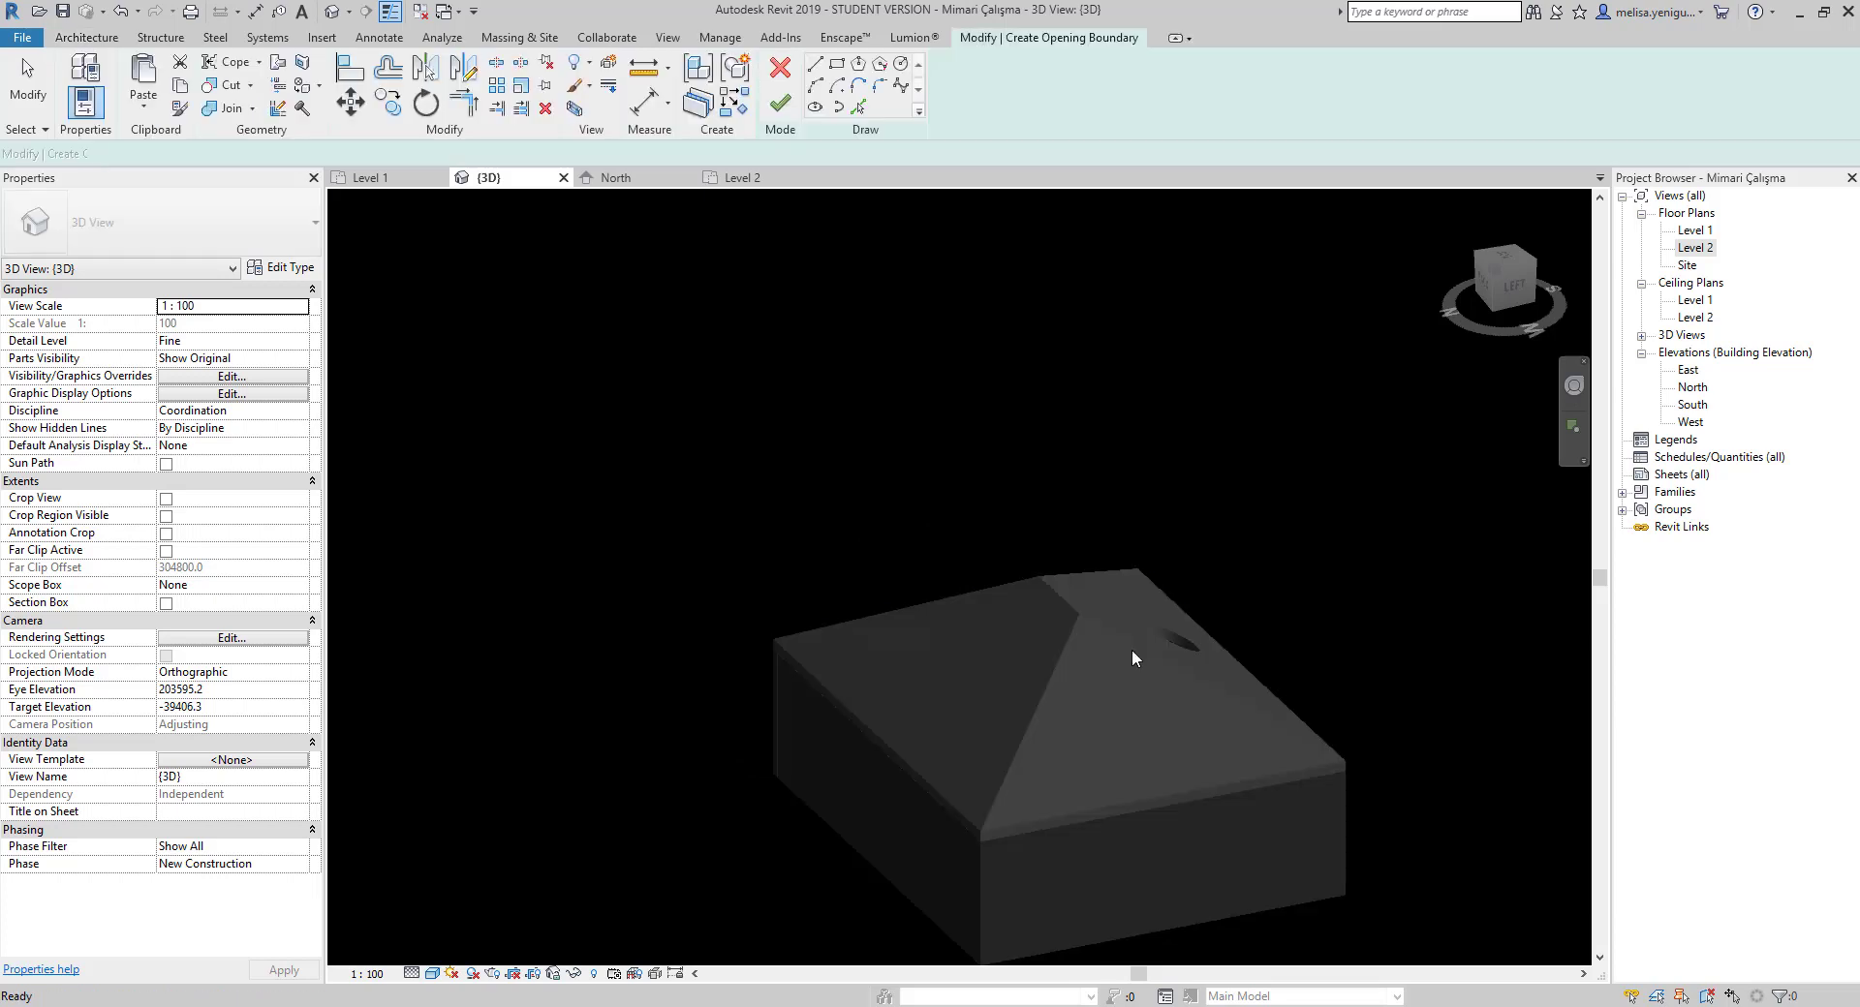
Sketch a six-sided inscribed polygon on the roof slope, finish the opening, and return to Level 1
{"action": "left_click", "coordinate": [837, 68]}
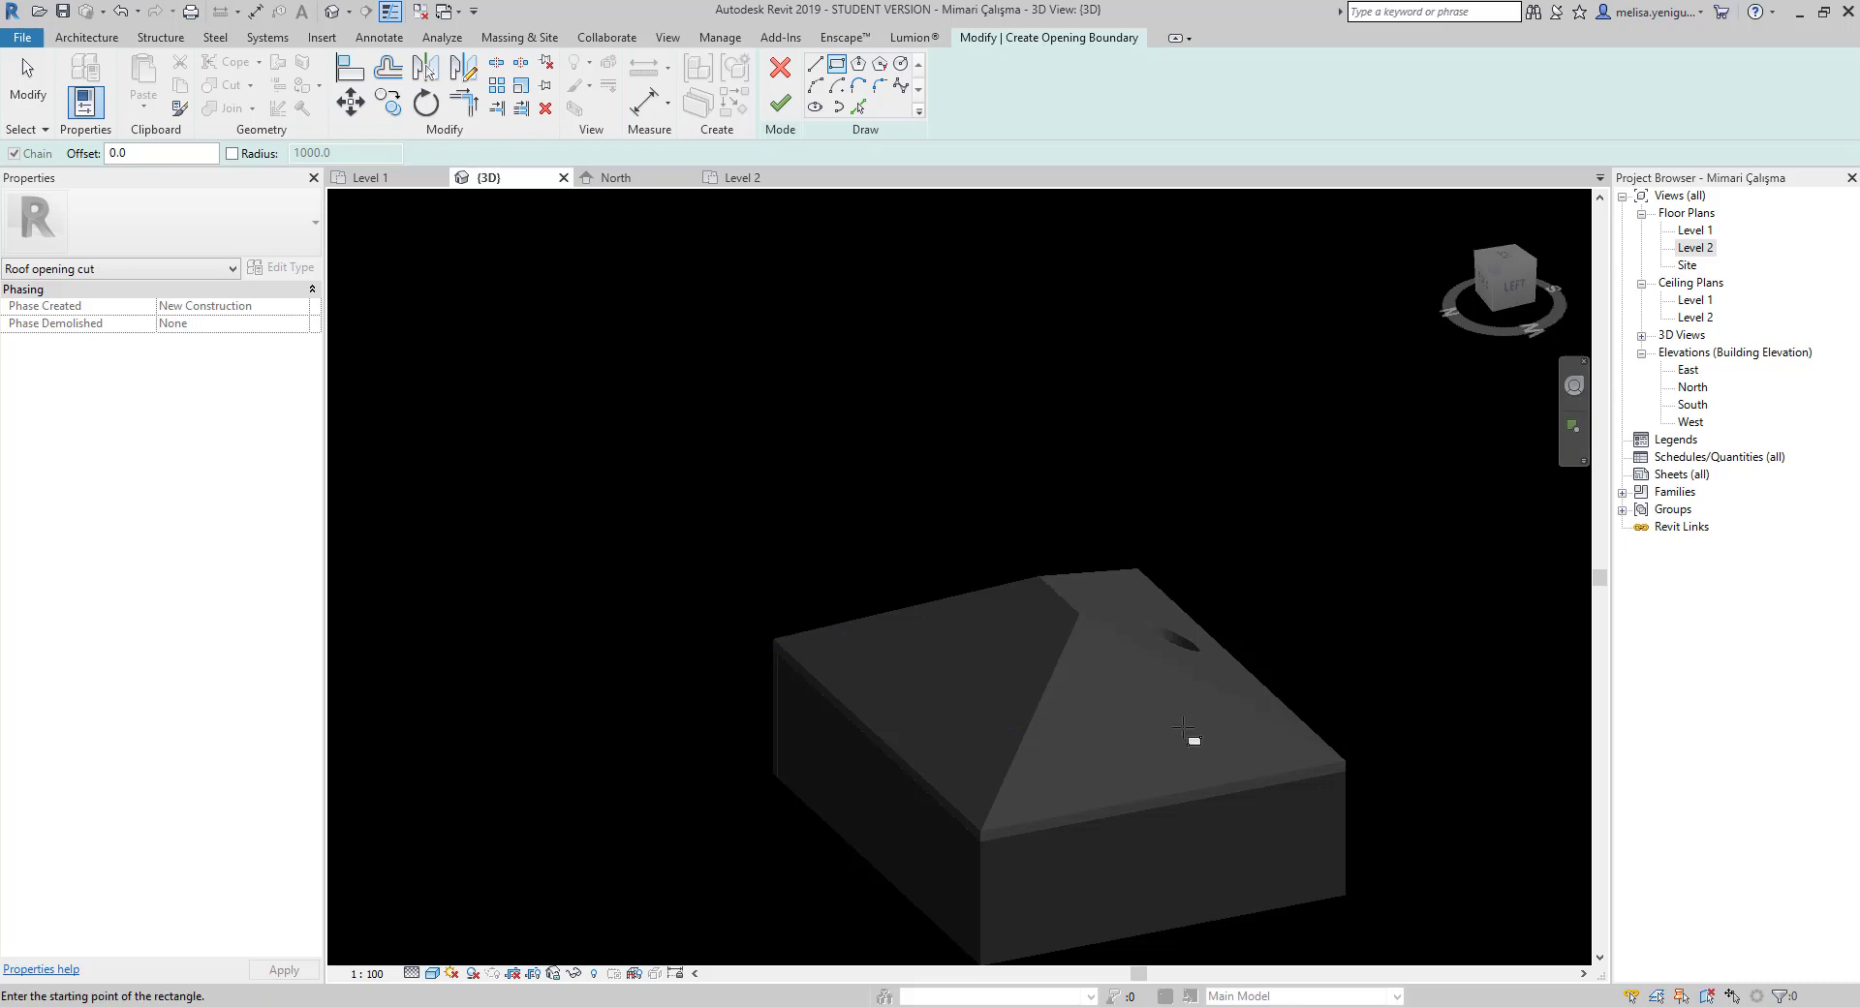
{"action": "left_click", "coordinate": [857, 63]}
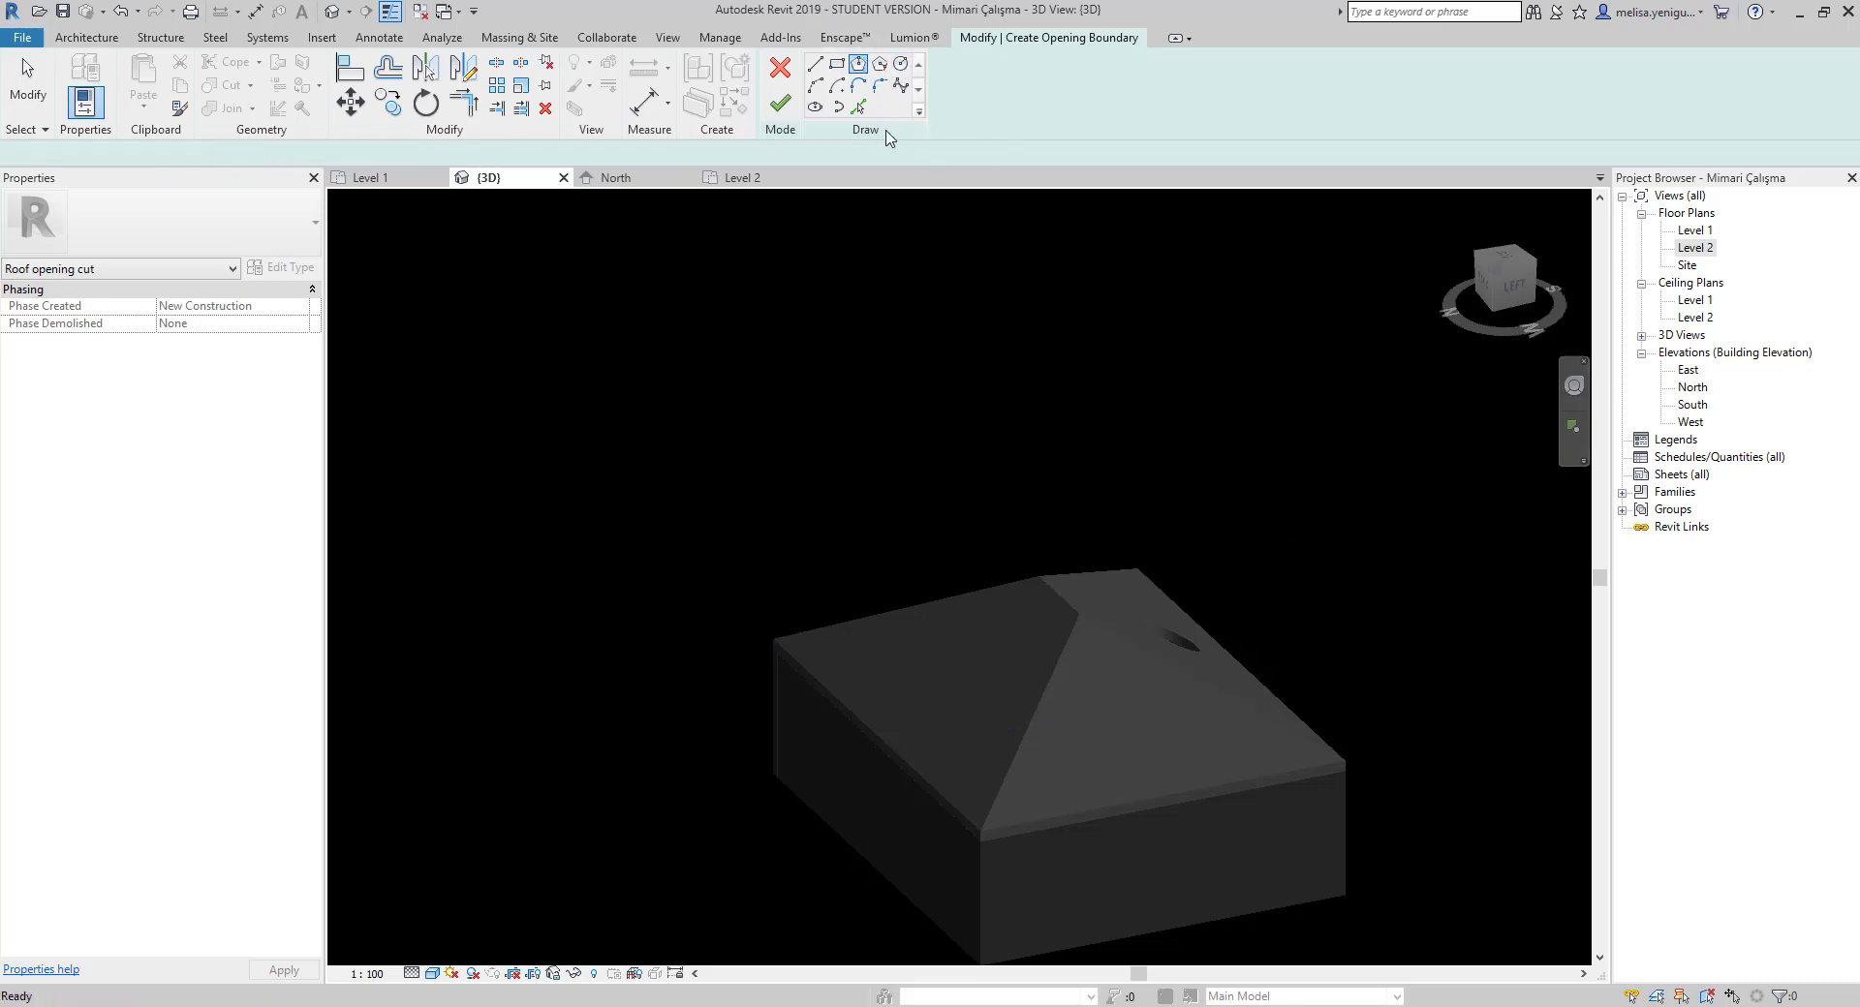
{"action": "left_click", "coordinate": [1134, 731]}
{"action": "left_click", "coordinate": [1130, 707]}
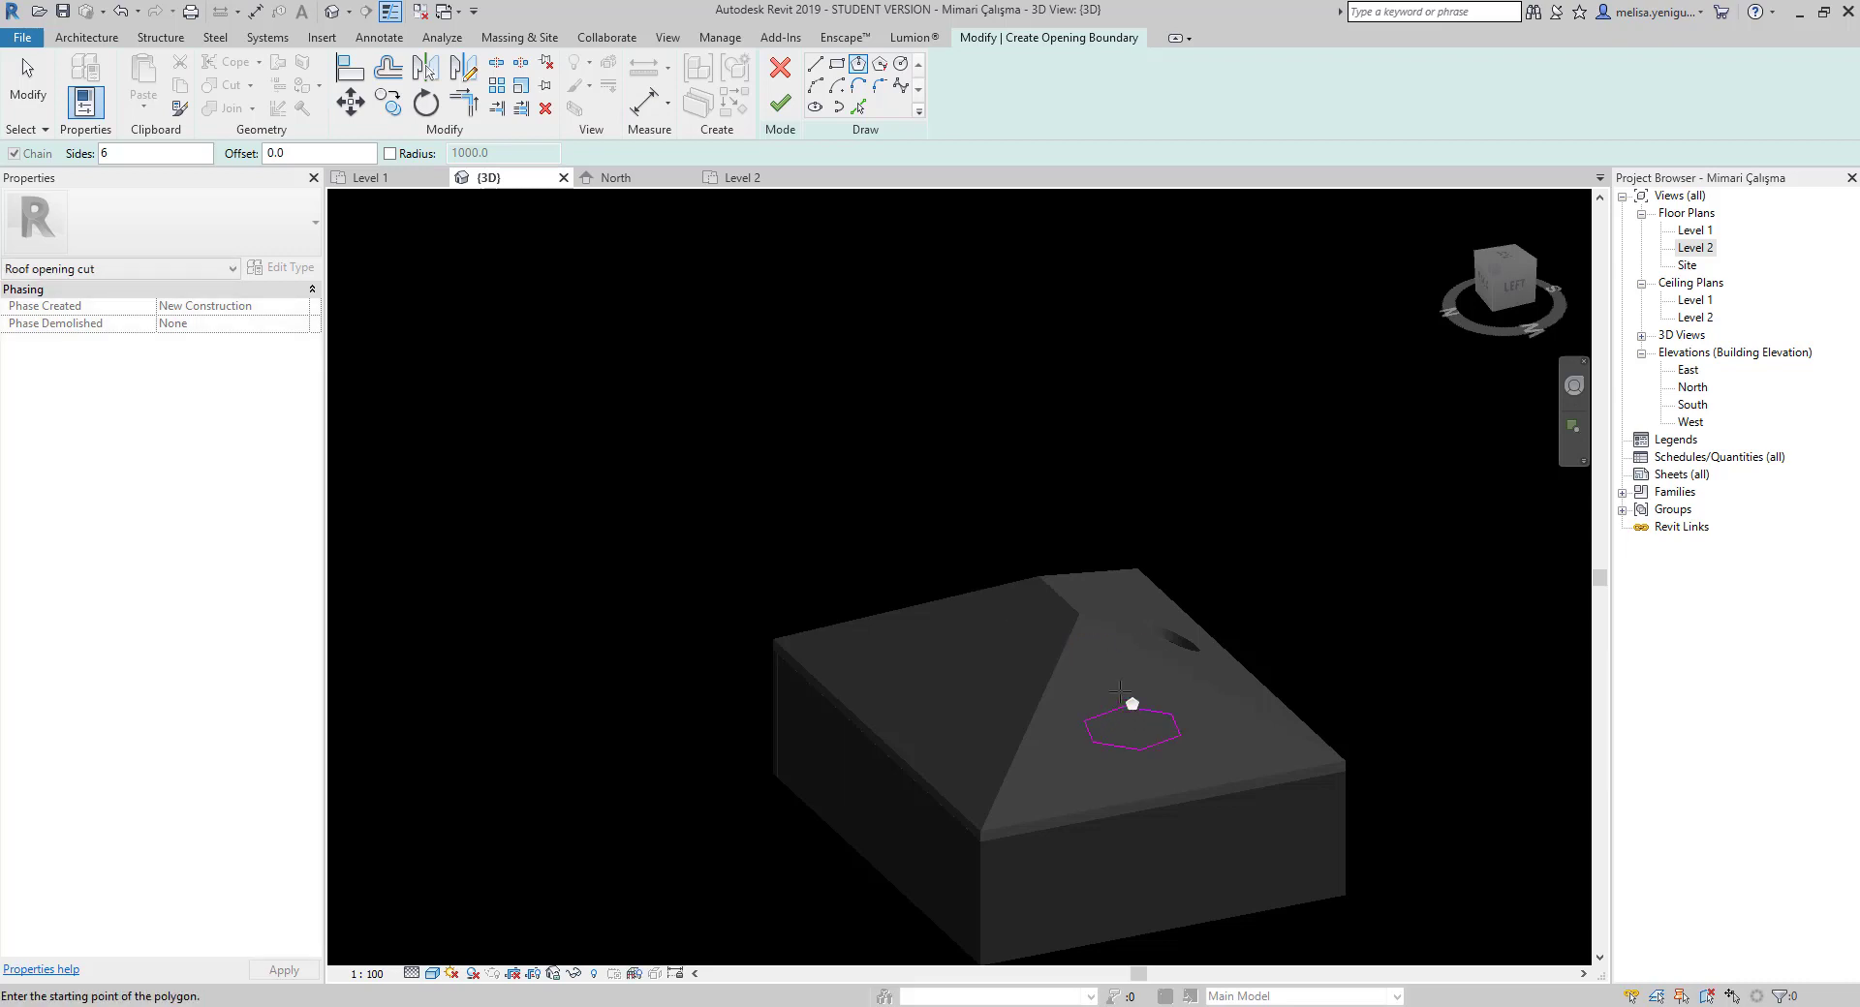
{"action": "left_click", "coordinate": [779, 103]}
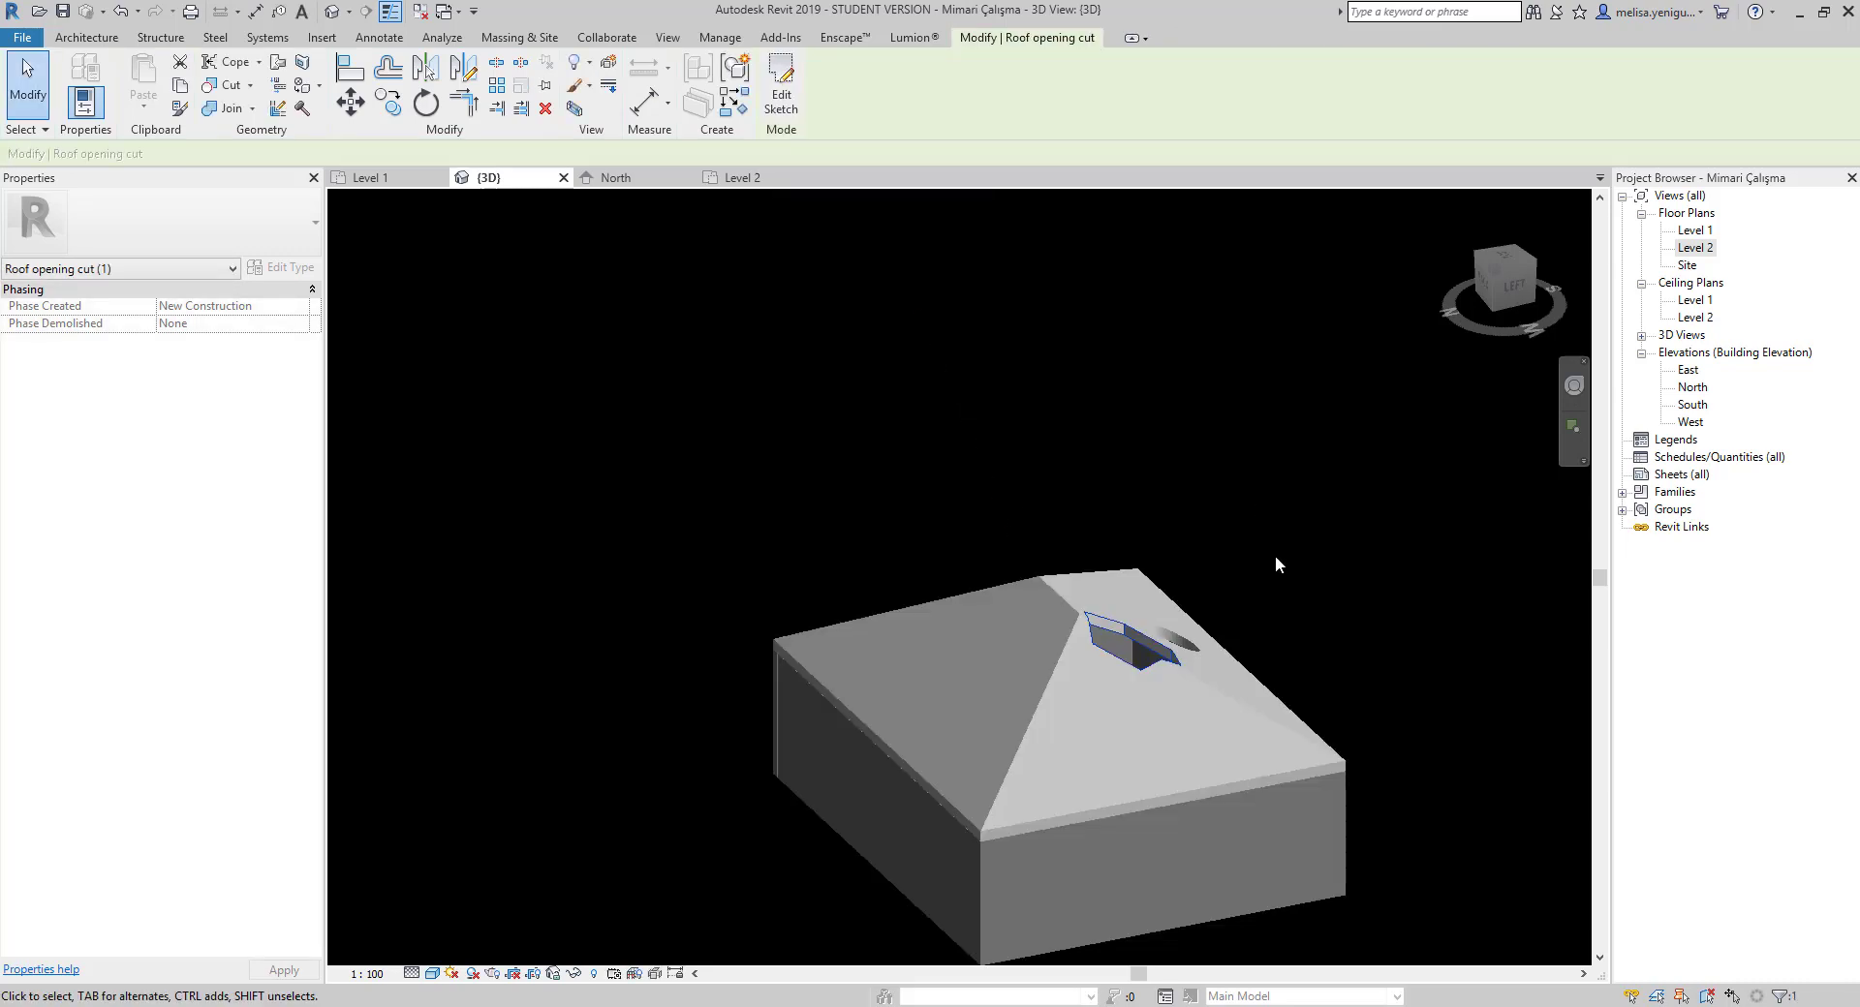
{"action": "scroll", "coordinate": [1143, 647], "scroll_direction": "up", "scroll_amount": 2}
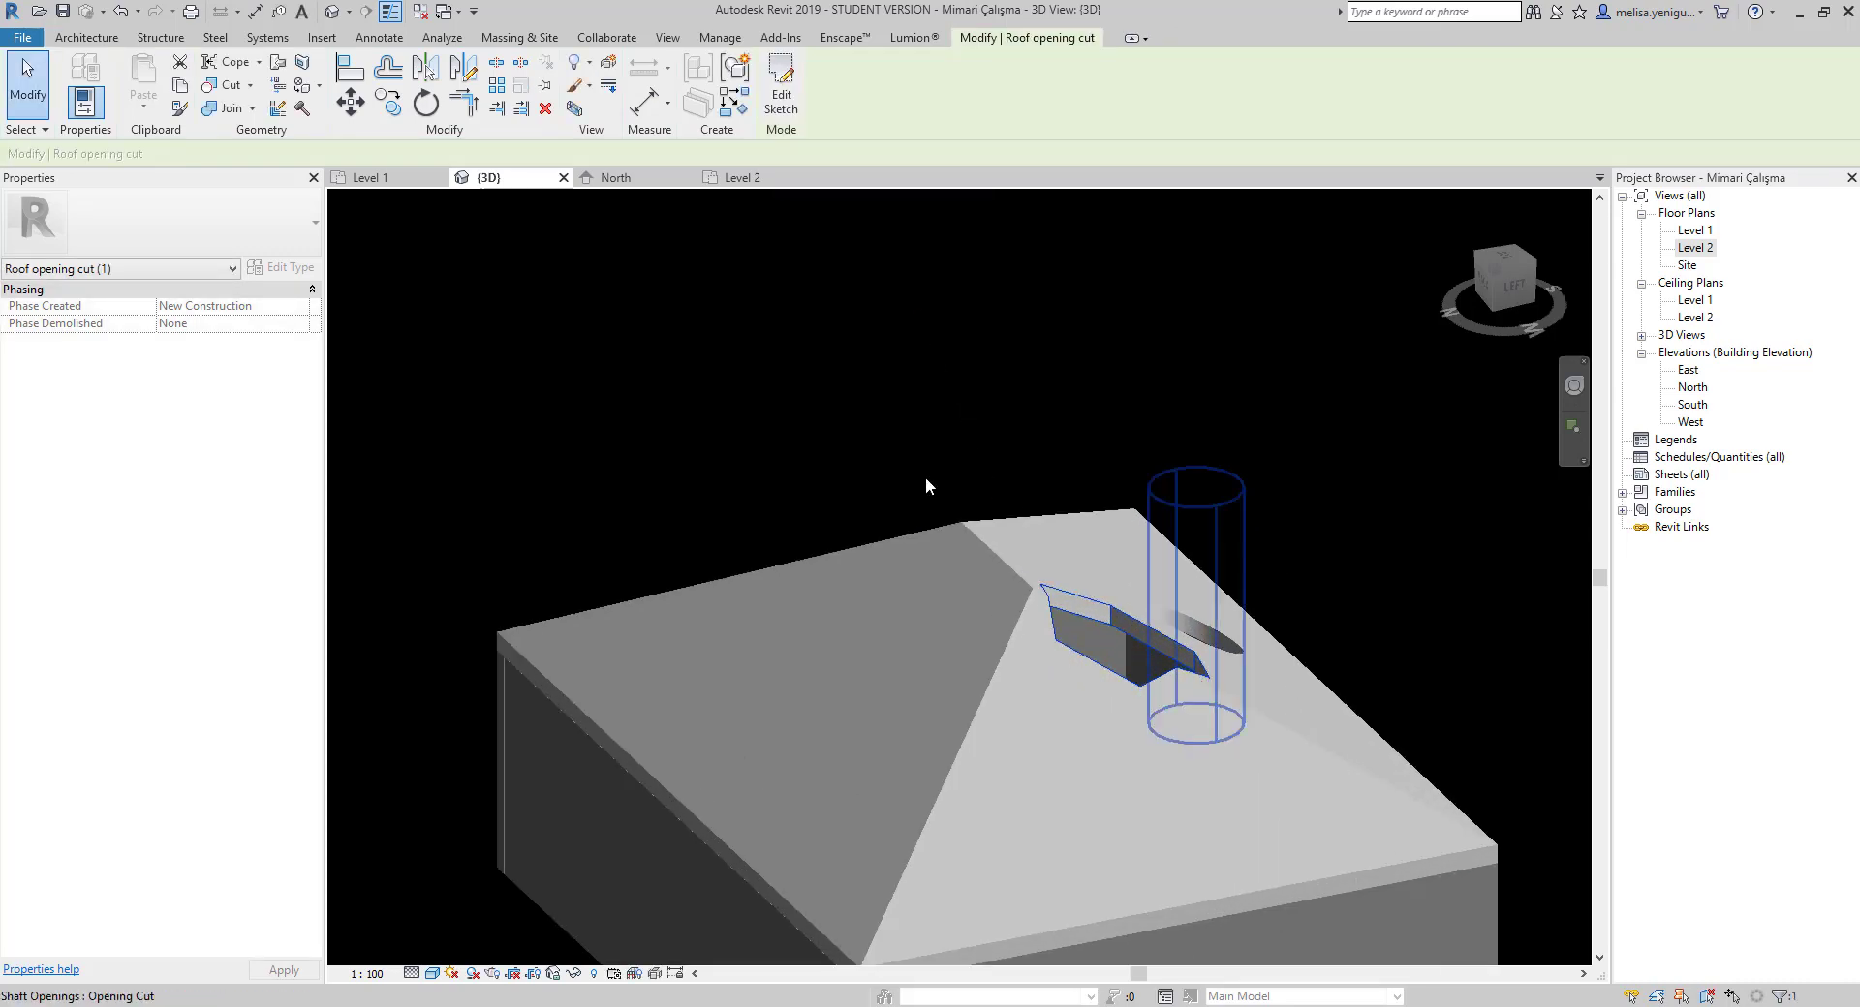
{"action": "scroll", "coordinate": [818, 431], "scroll_direction": "down", "scroll_amount": 1}
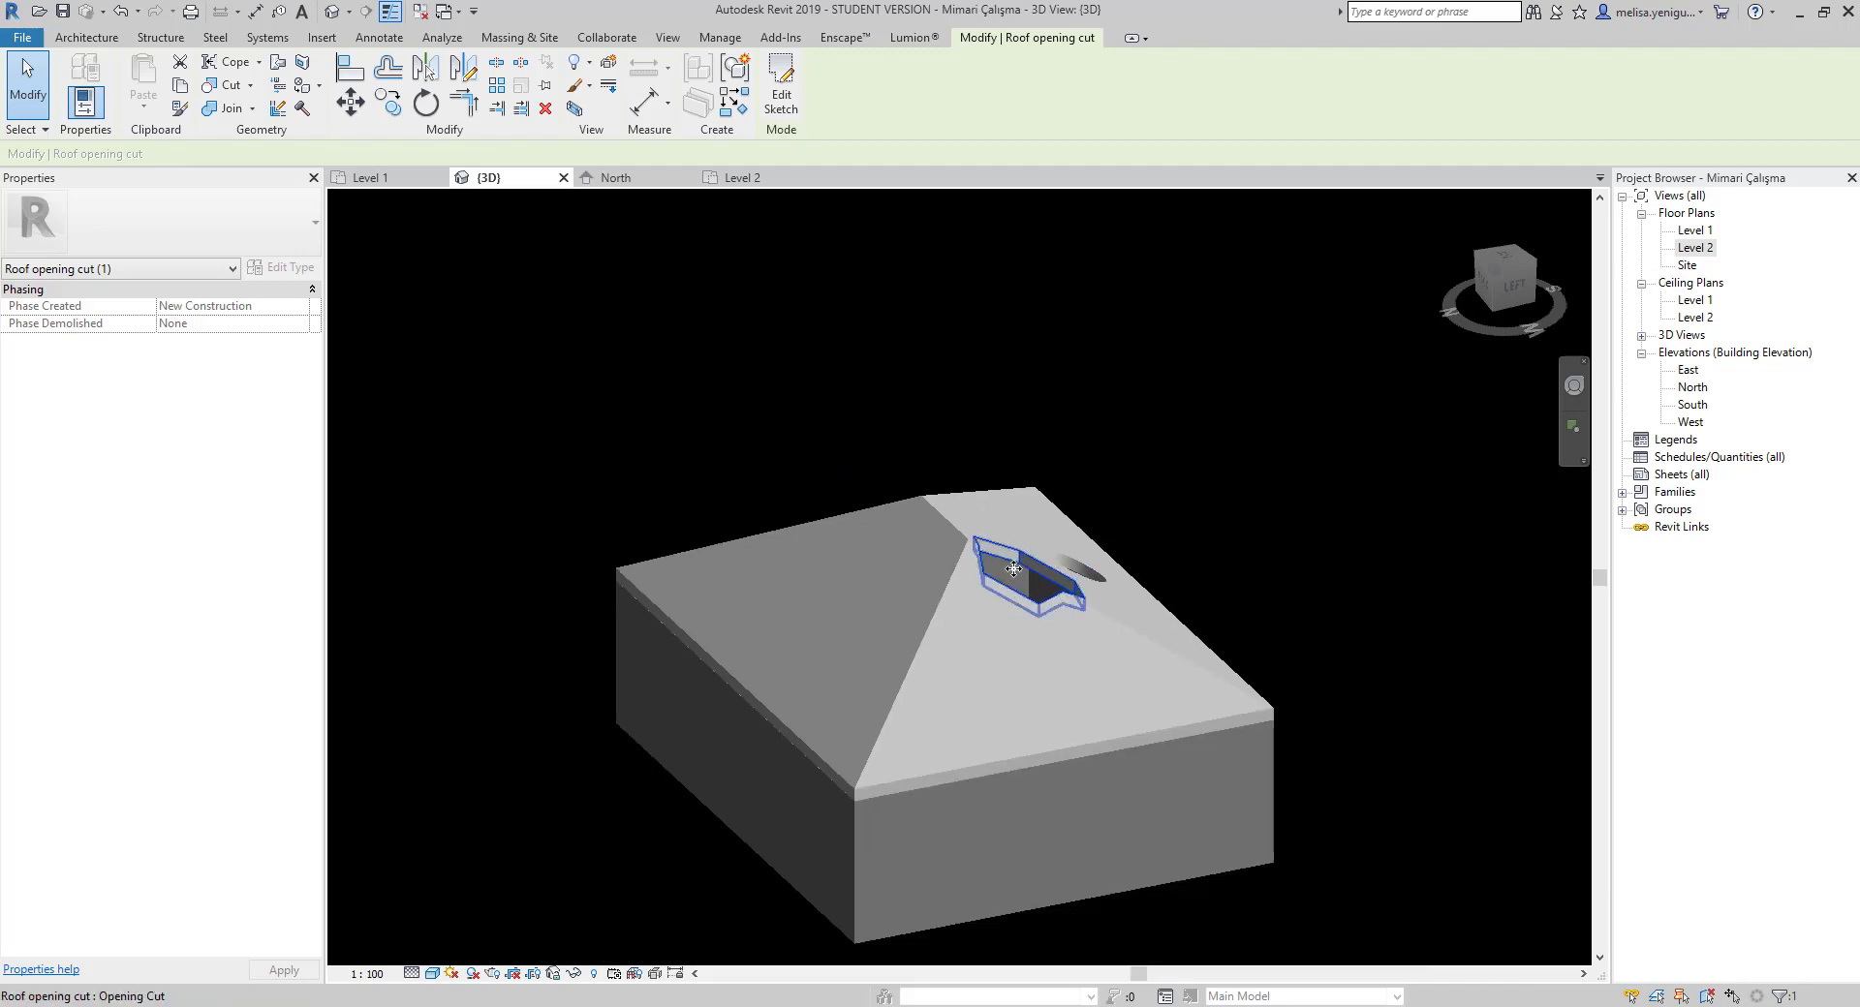
{"action": "key", "text": "Escape"}
{"action": "left_click", "coordinate": [370, 177]}
On the Level 2 plan, start another vertical opening and pick the hip roof
{"action": "scroll", "coordinate": [1091, 511], "scroll_direction": "down", "scroll_amount": 3}
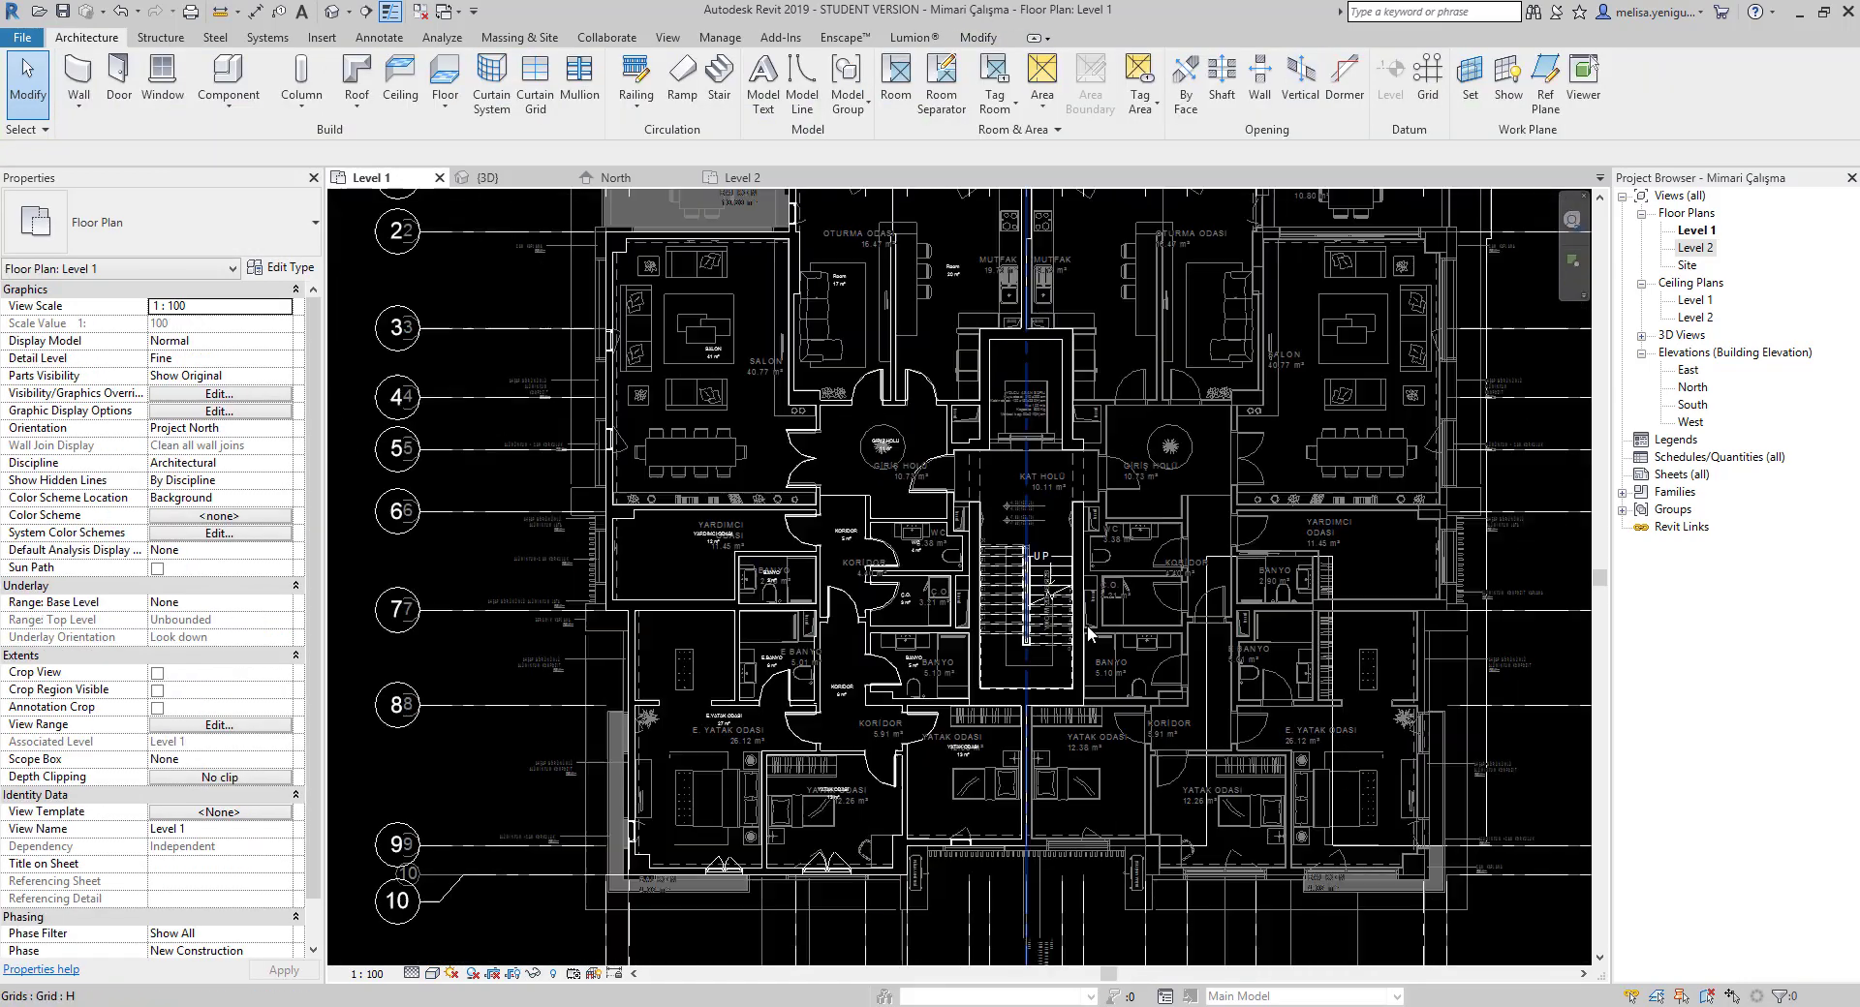
{"action": "scroll", "coordinate": [1270, 620], "scroll_direction": "down", "scroll_amount": 3}
{"action": "middle_click_drag", "start_coordinate": [1271, 619], "coordinate": [812, 577]}
{"action": "mouse_move", "coordinate": [1089, 584]}
{"action": "middle_mouse_down"}
{"action": "mouse_move", "coordinate": [901, 630]}
{"action": "mouse_move", "coordinate": [1030, 696]}
{"action": "middle_mouse_up"}
{"action": "double_click", "coordinate": [1695, 248]}
{"action": "left_click", "coordinate": [1304, 87]}
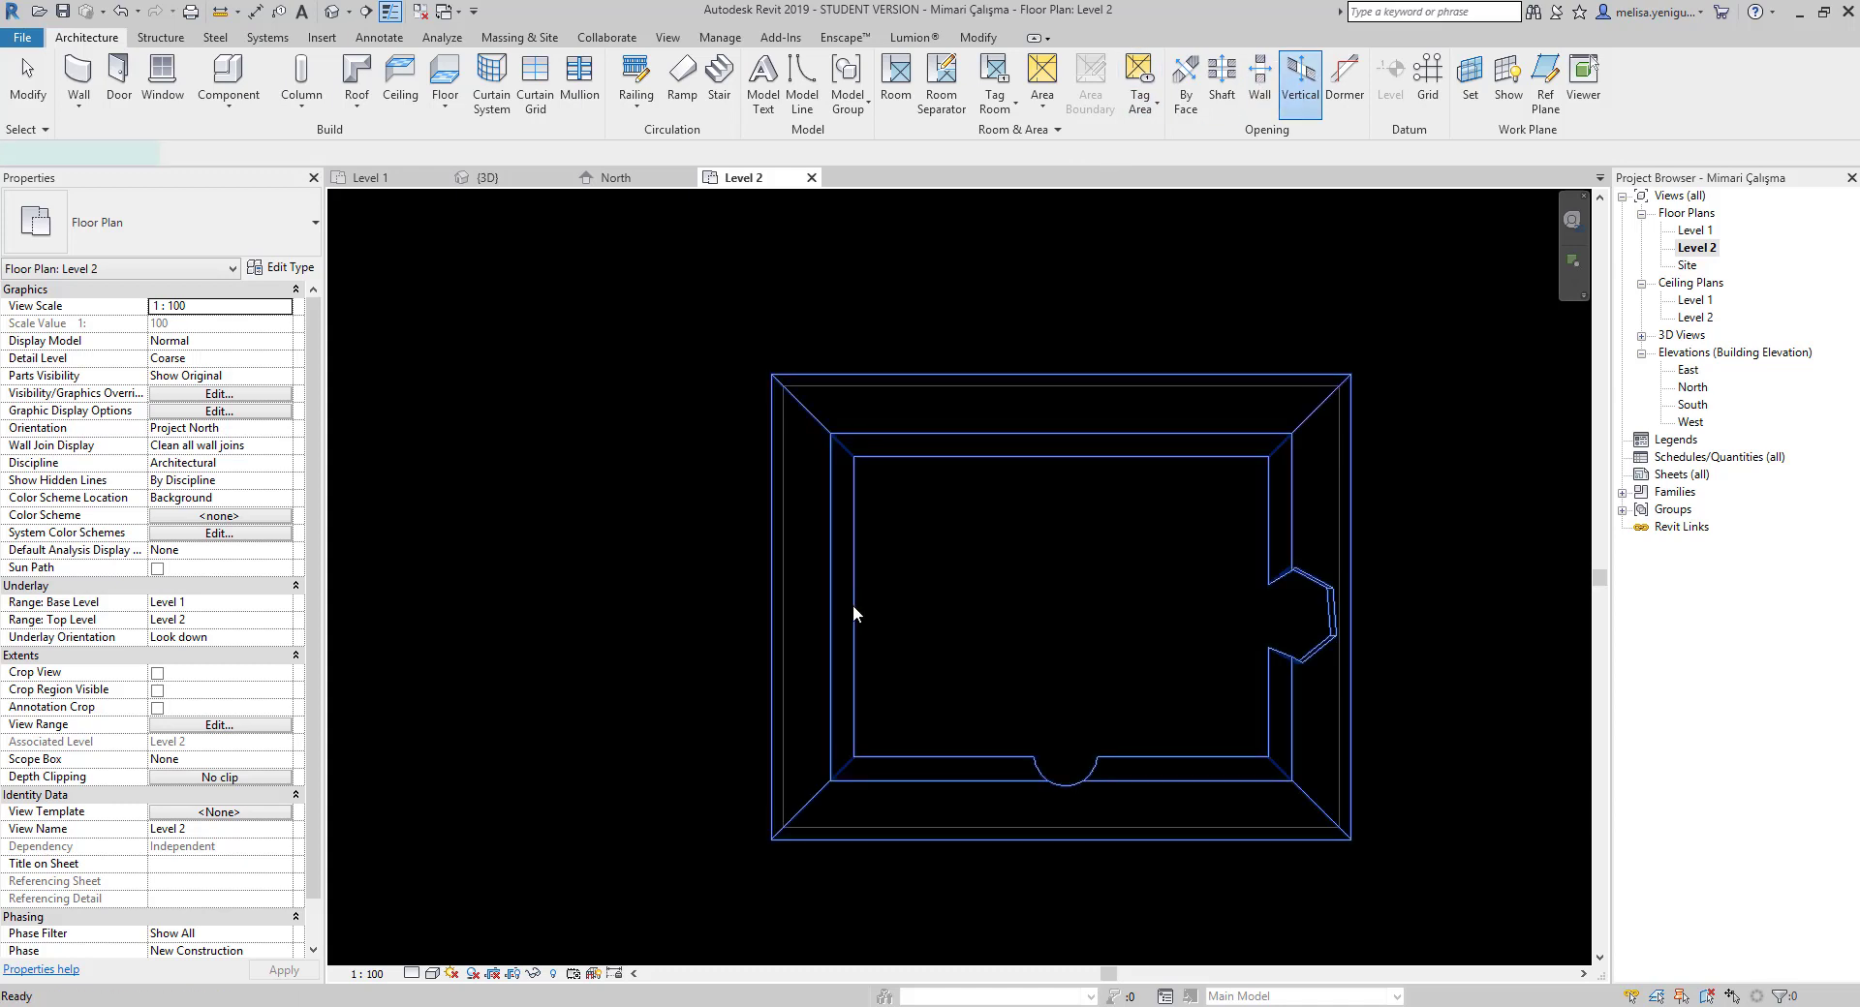
{"action": "left_click", "coordinate": [852, 604]}
Sketch an 800-size hexagon near the roof's left edge and finish the opening
{"action": "left_click", "coordinate": [857, 65]}
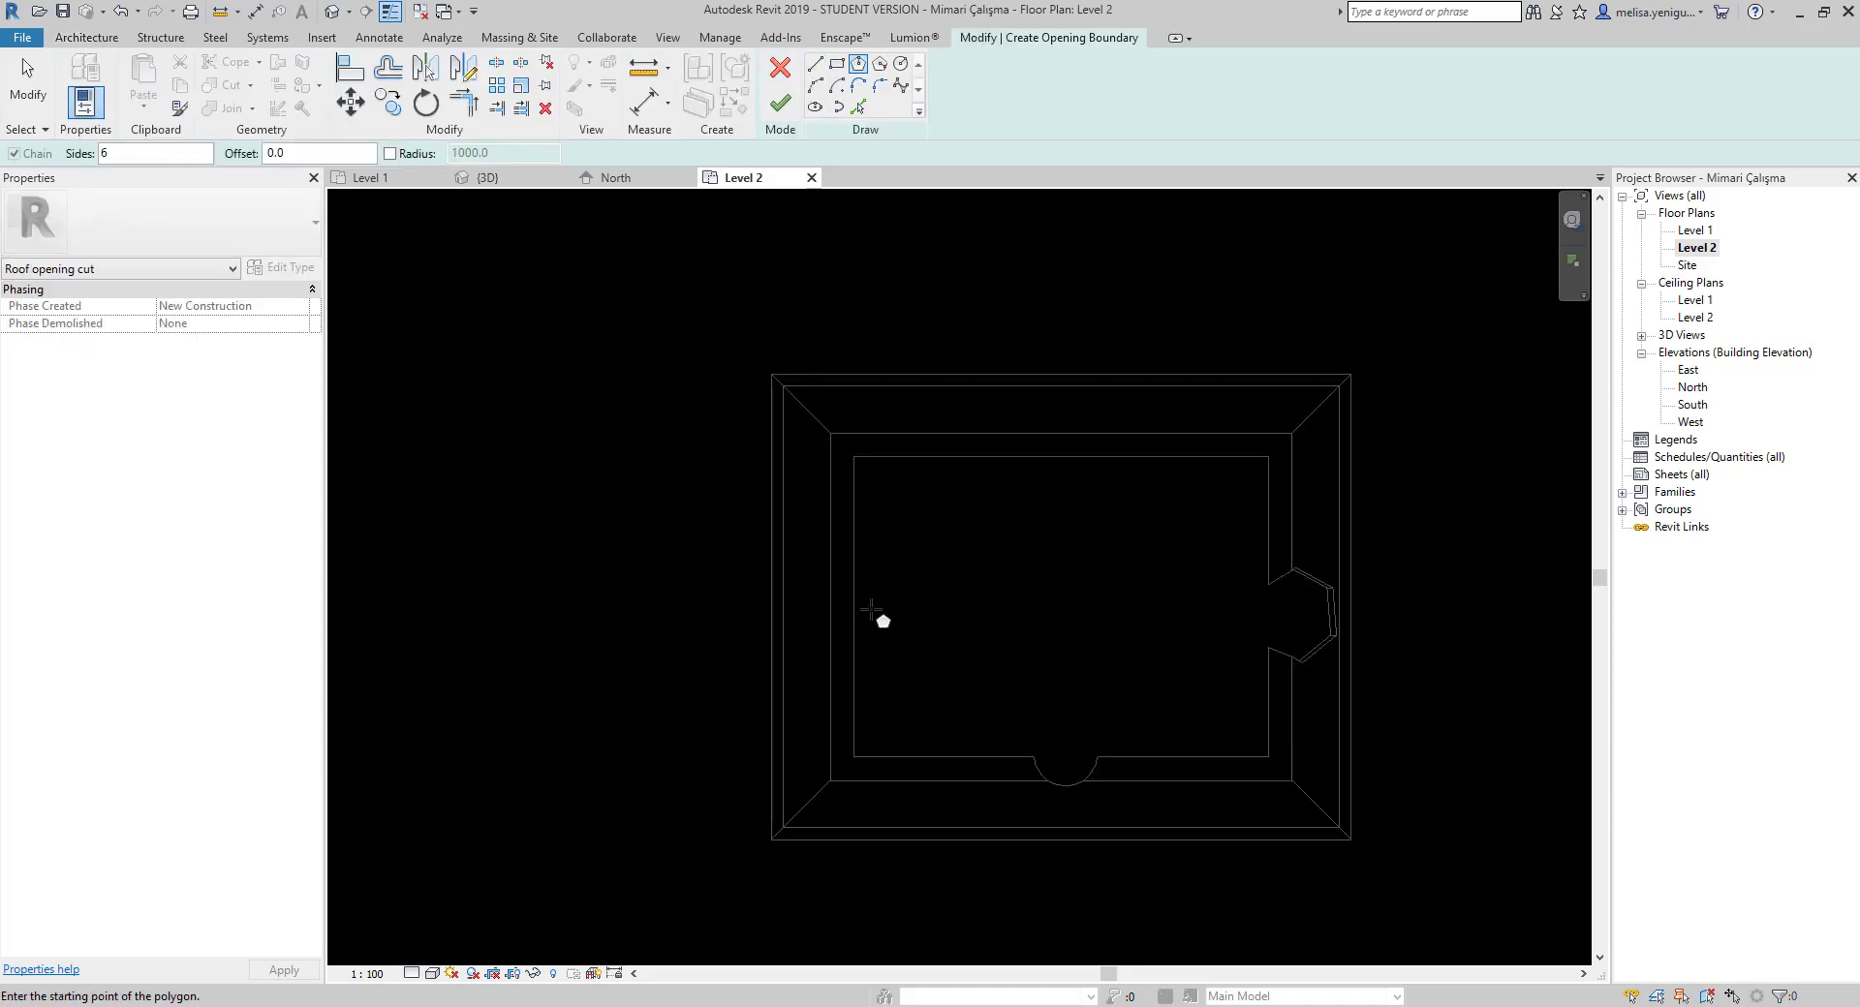
{"action": "left_click", "coordinate": [872, 607]}
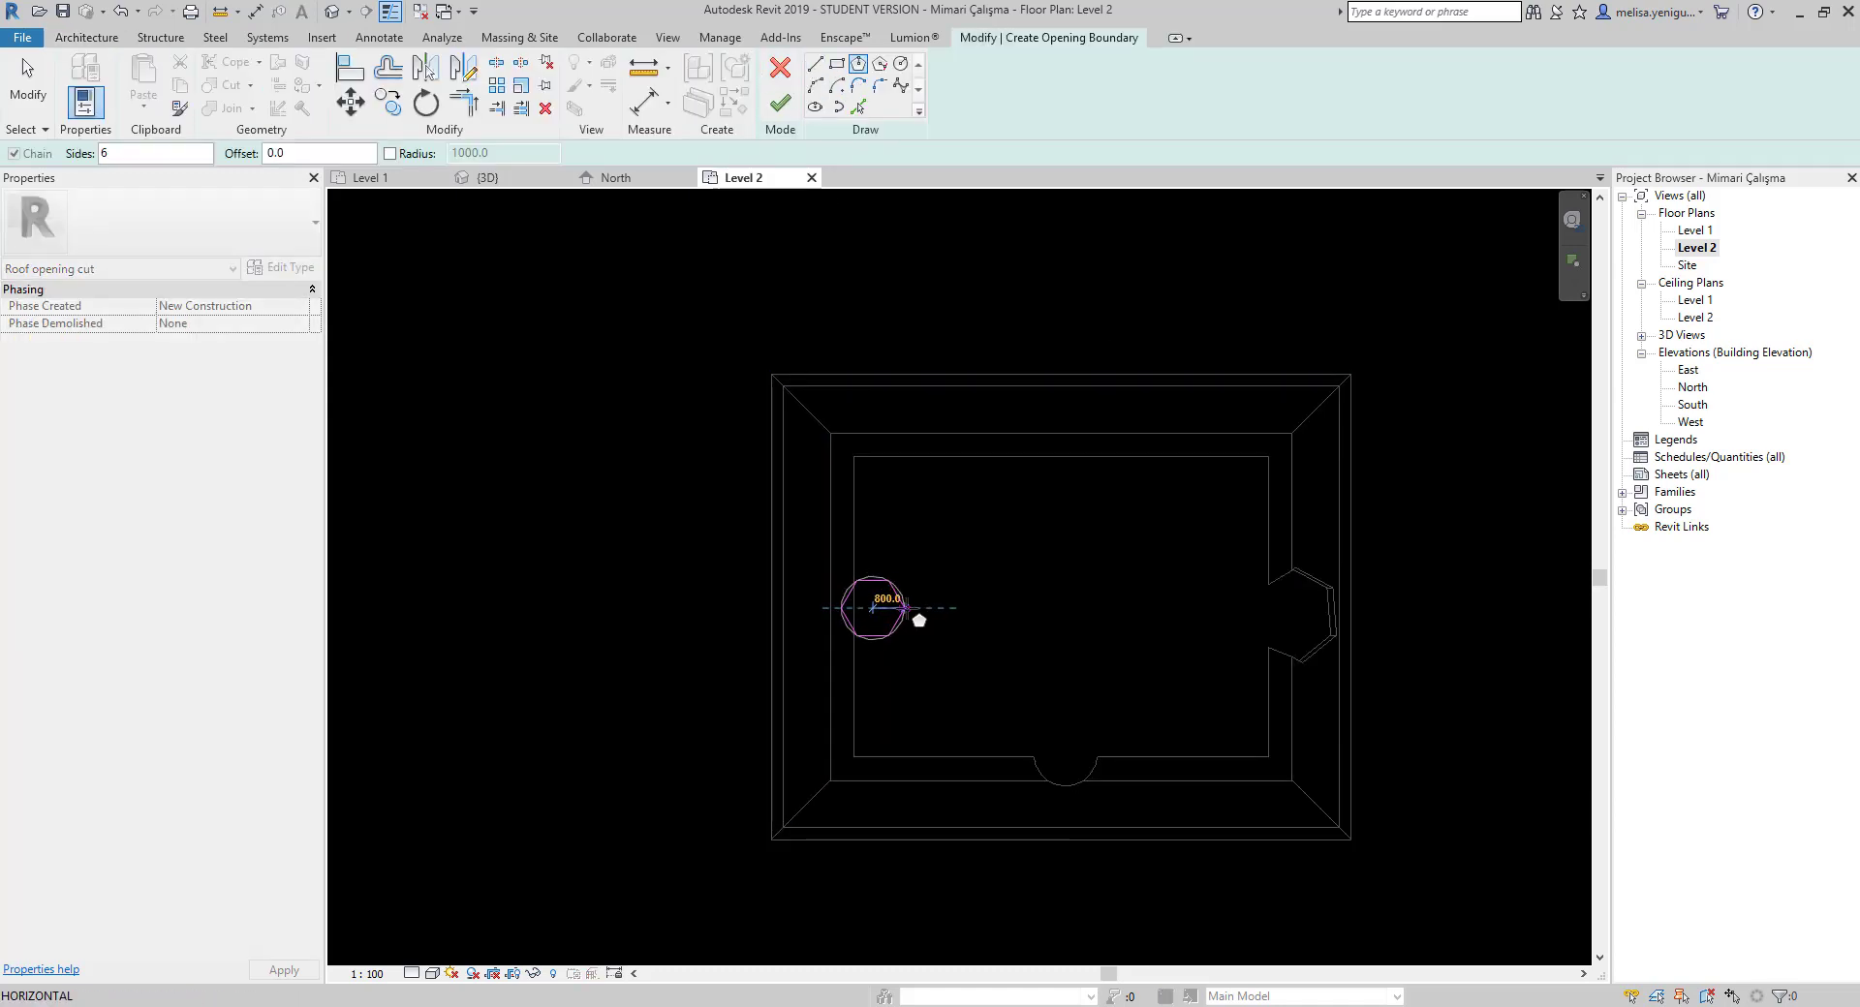
{"action": "left_click", "coordinate": [909, 610]}
{"action": "left_click", "coordinate": [780, 107]}
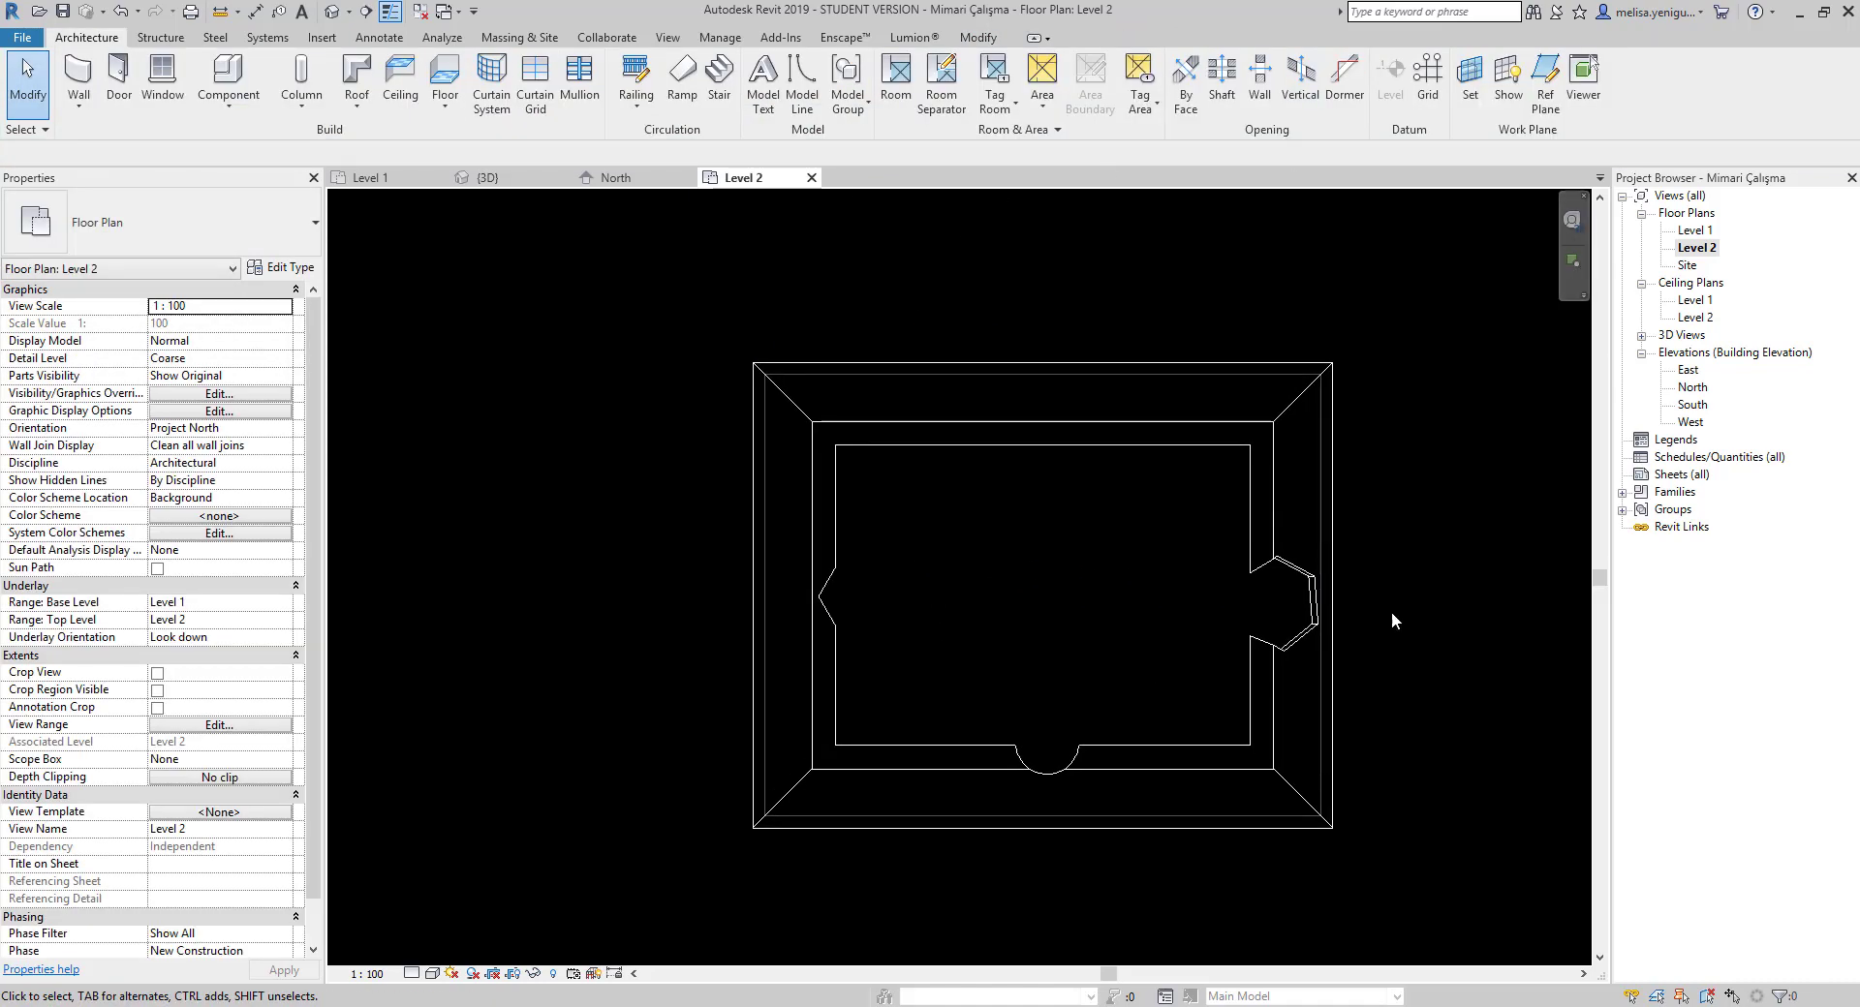
{"action": "left_click", "coordinate": [1300, 574]}
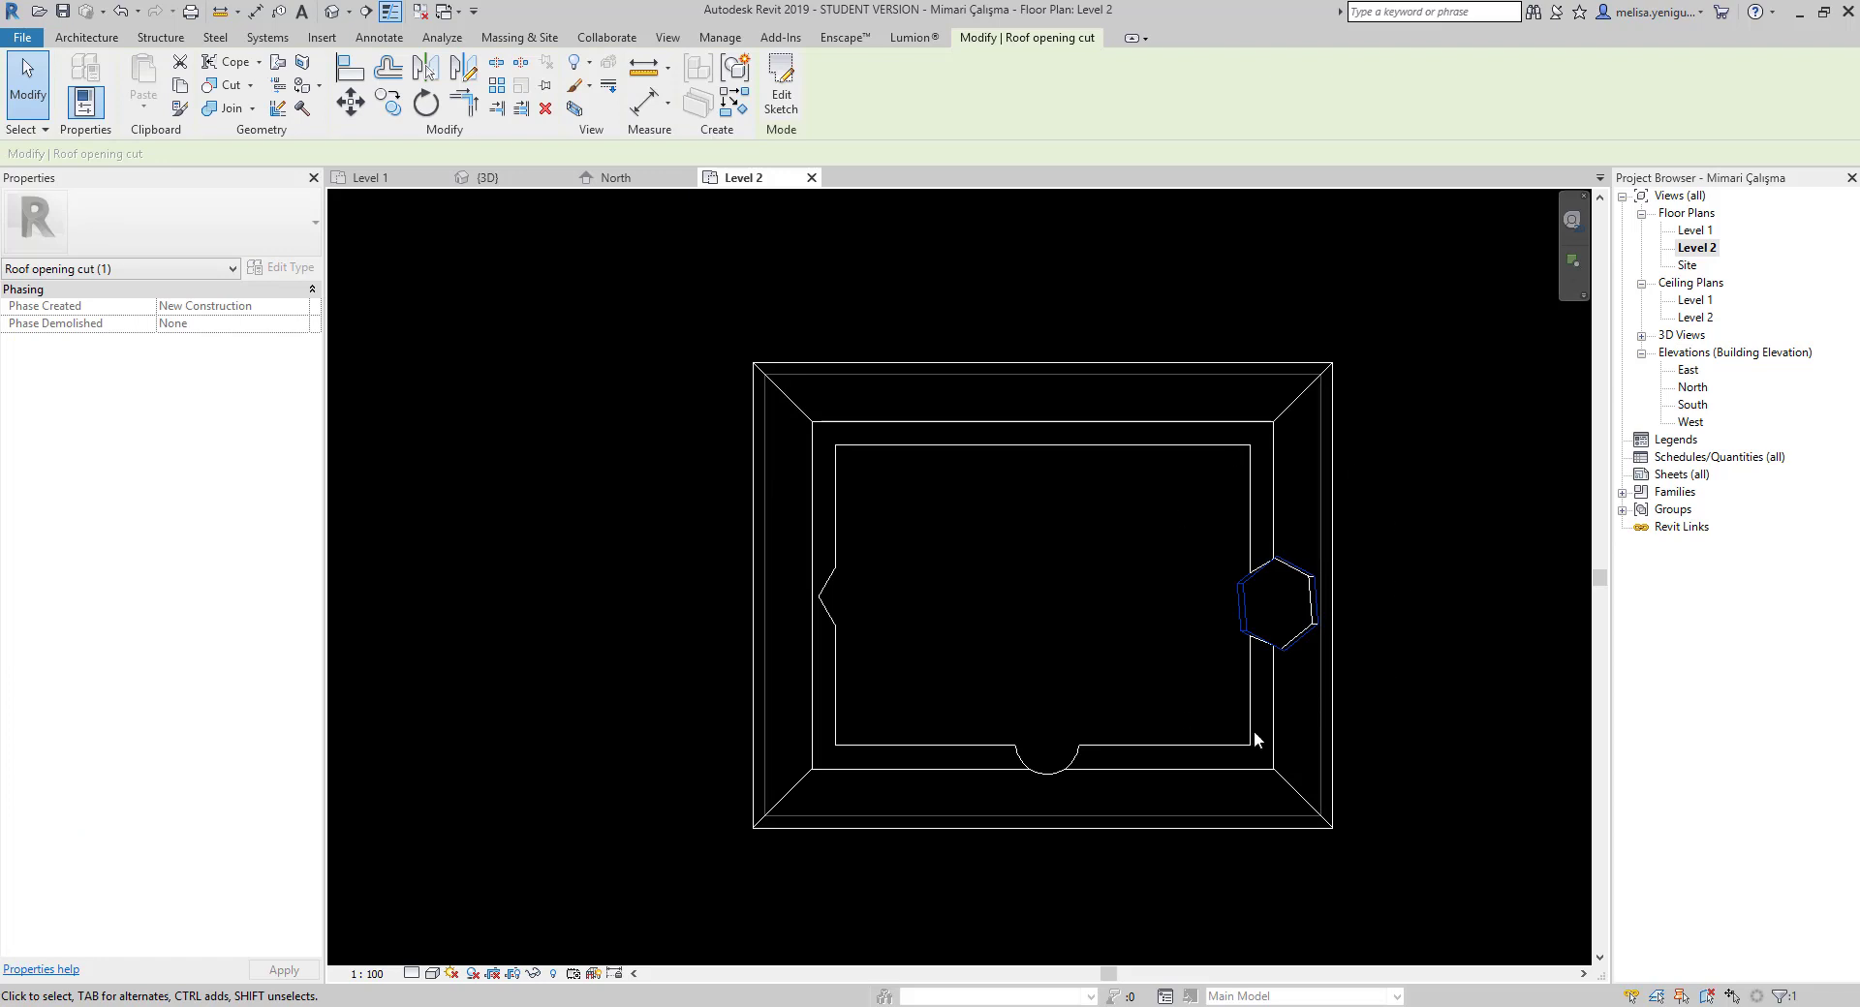
{"action": "left_click", "coordinate": [889, 318]}
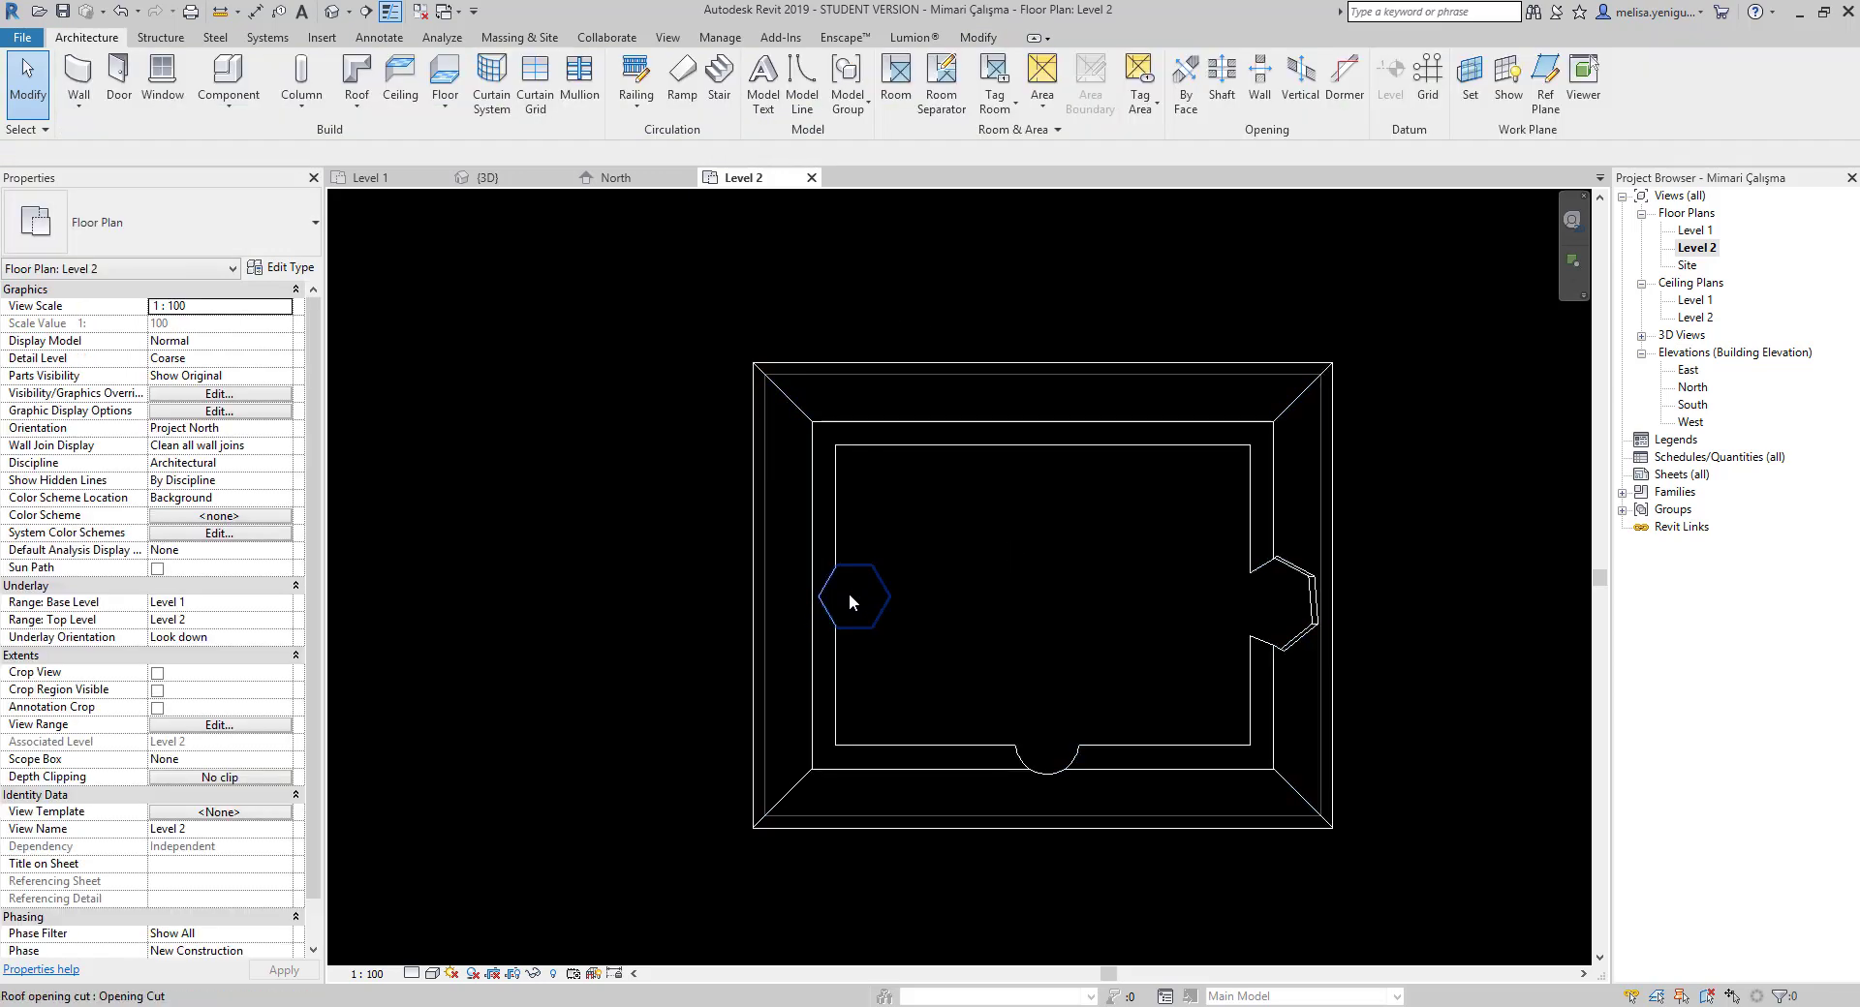
{"action": "scroll", "coordinate": [864, 602], "scroll_direction": "down", "scroll_amount": 2}
{"action": "middle_click_drag", "start_coordinate": [888, 606], "coordinate": [887, 595]}
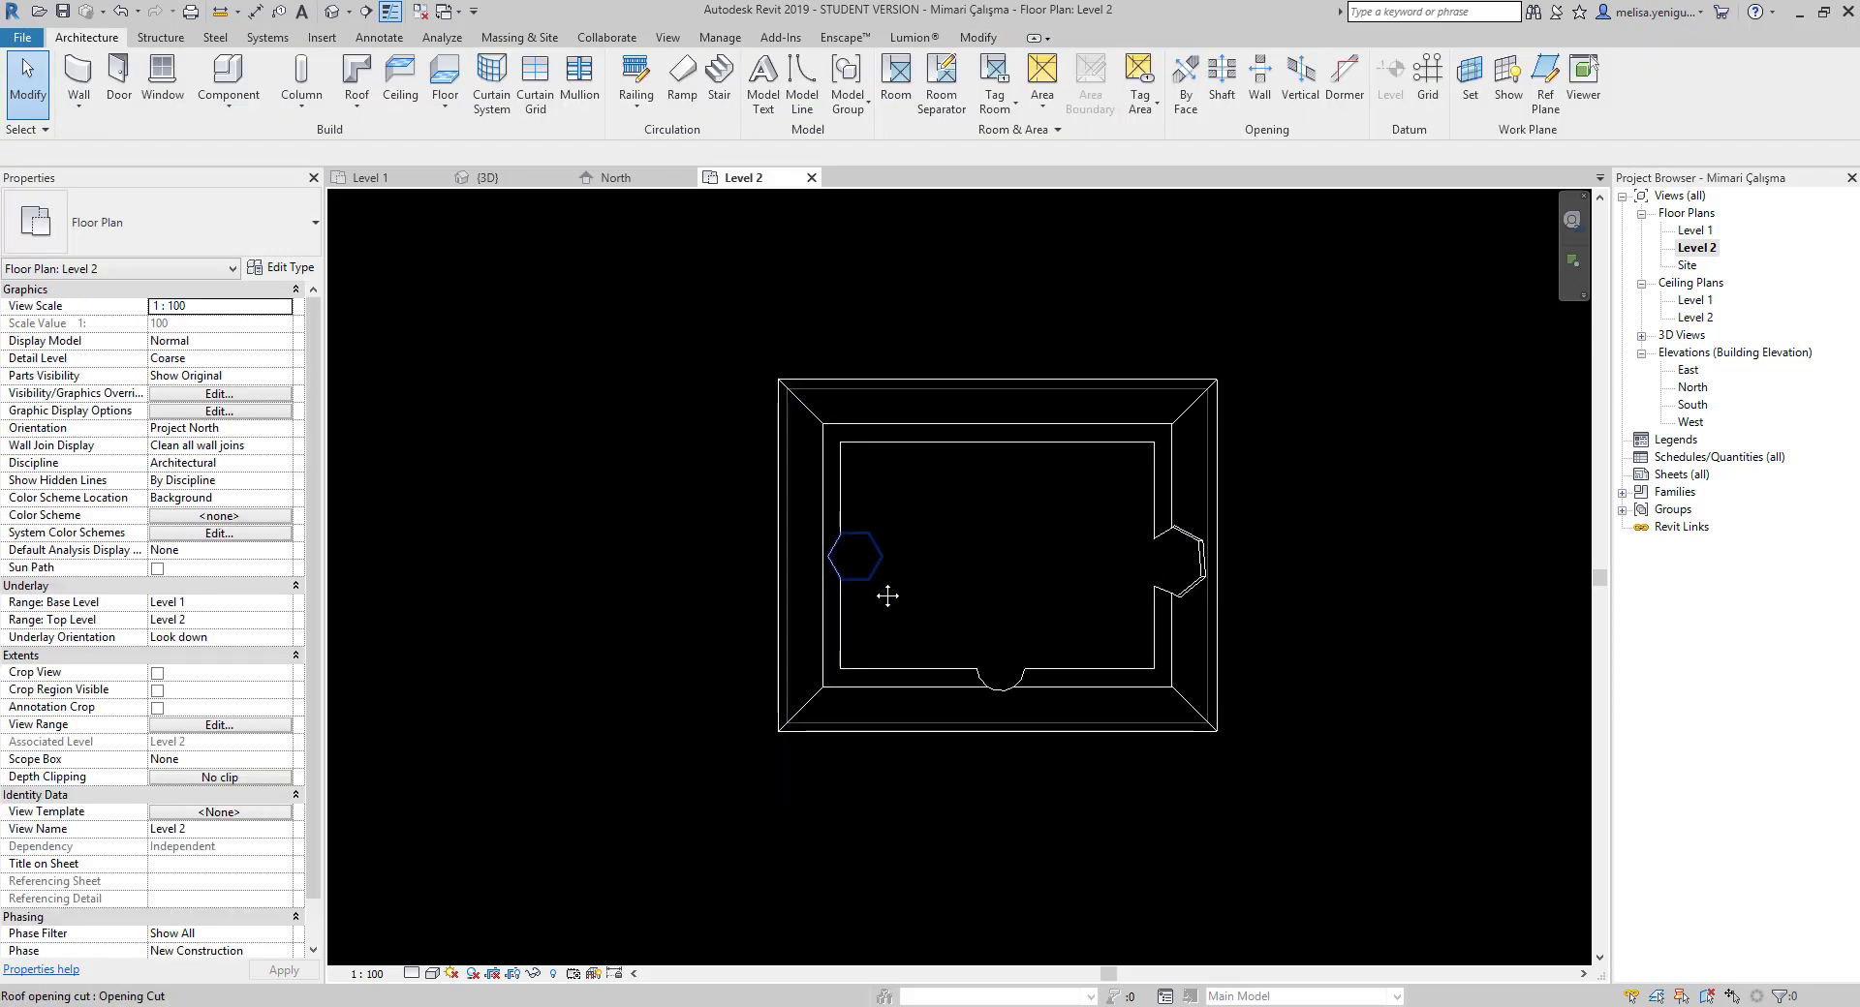
Draw a section line across the building and open the Section 1 view
{"action": "key", "text": "s"}
{"action": "key", "text": "e"}
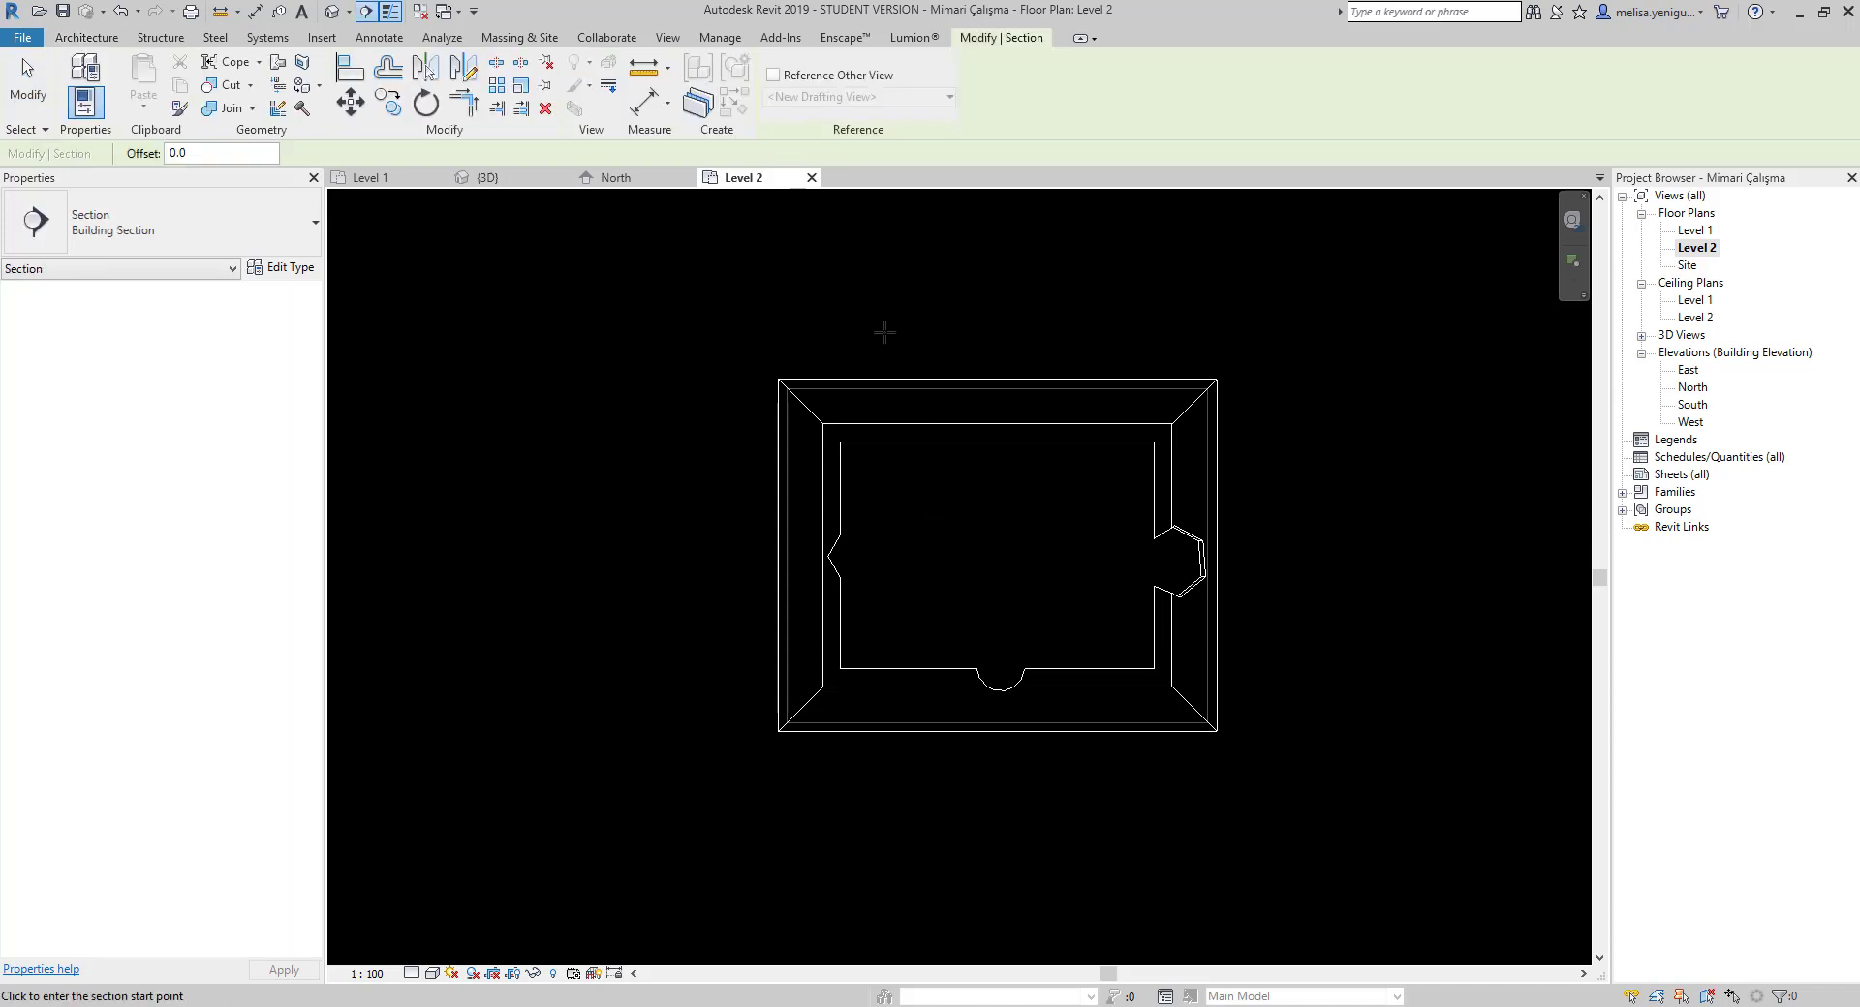
{"action": "left_click", "coordinate": [883, 332]}
{"action": "key", "text": "Escape"}
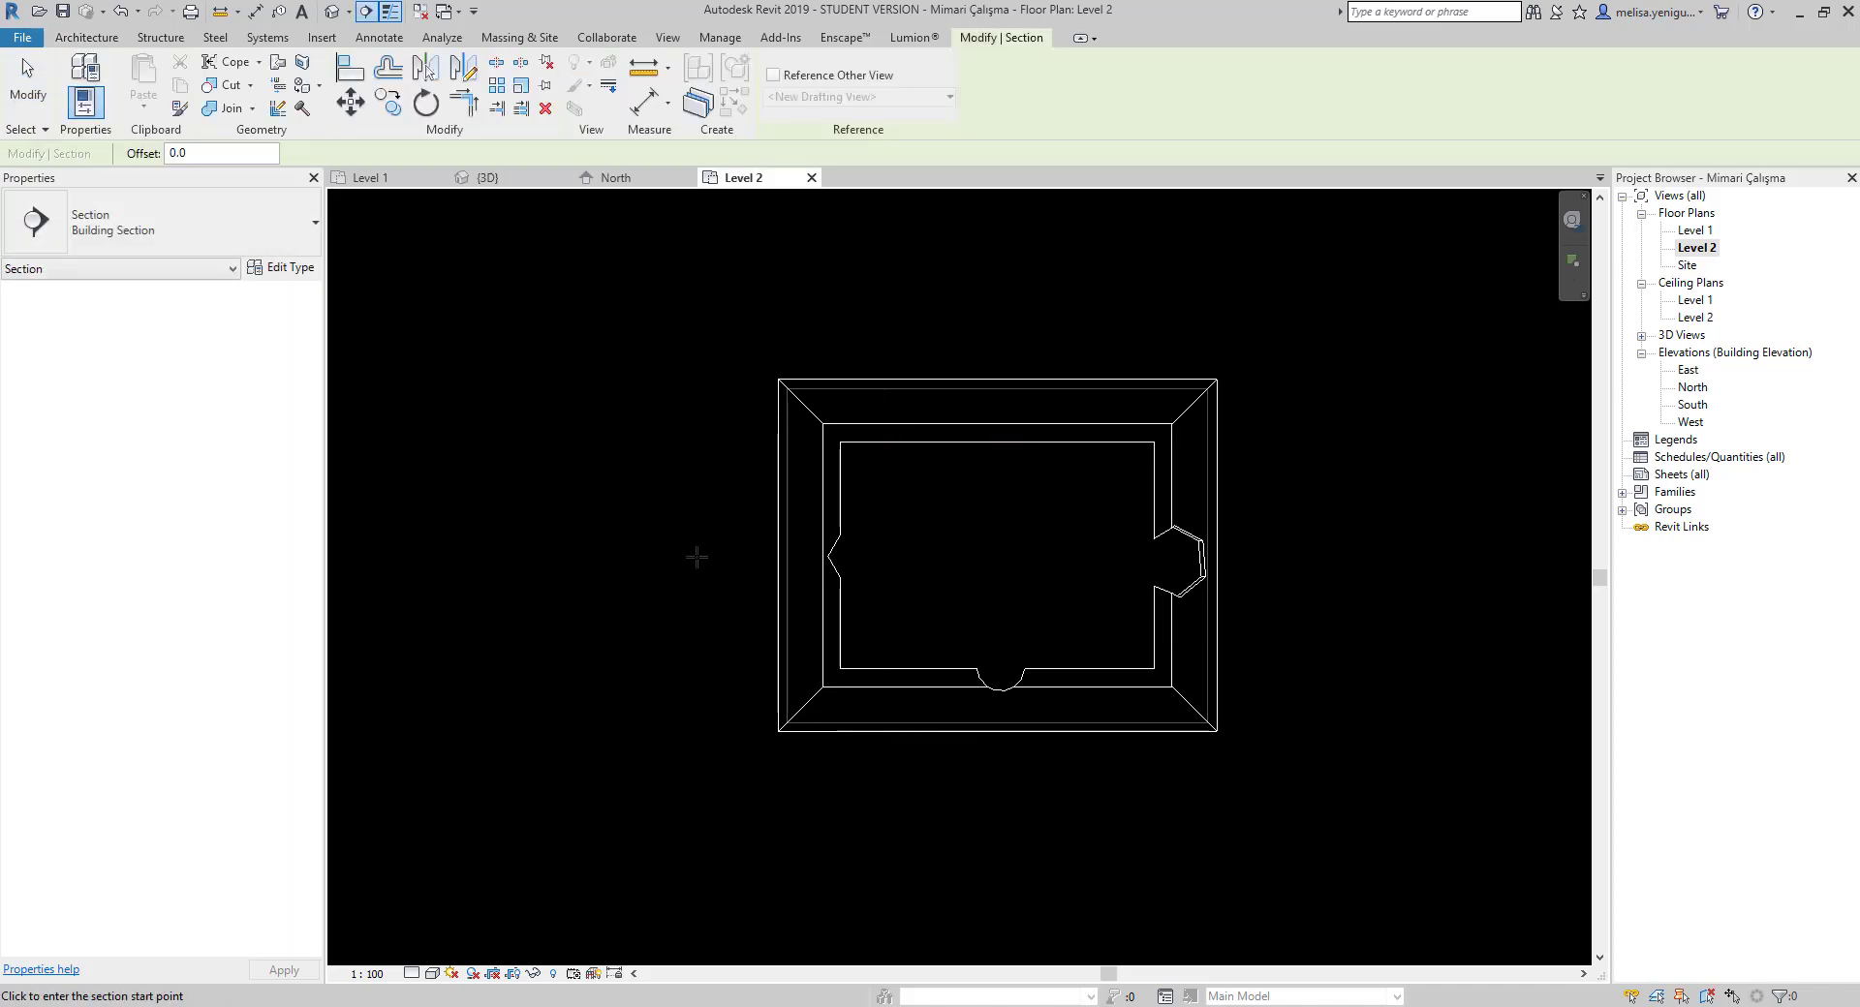
{"action": "left_click", "coordinate": [670, 562]}
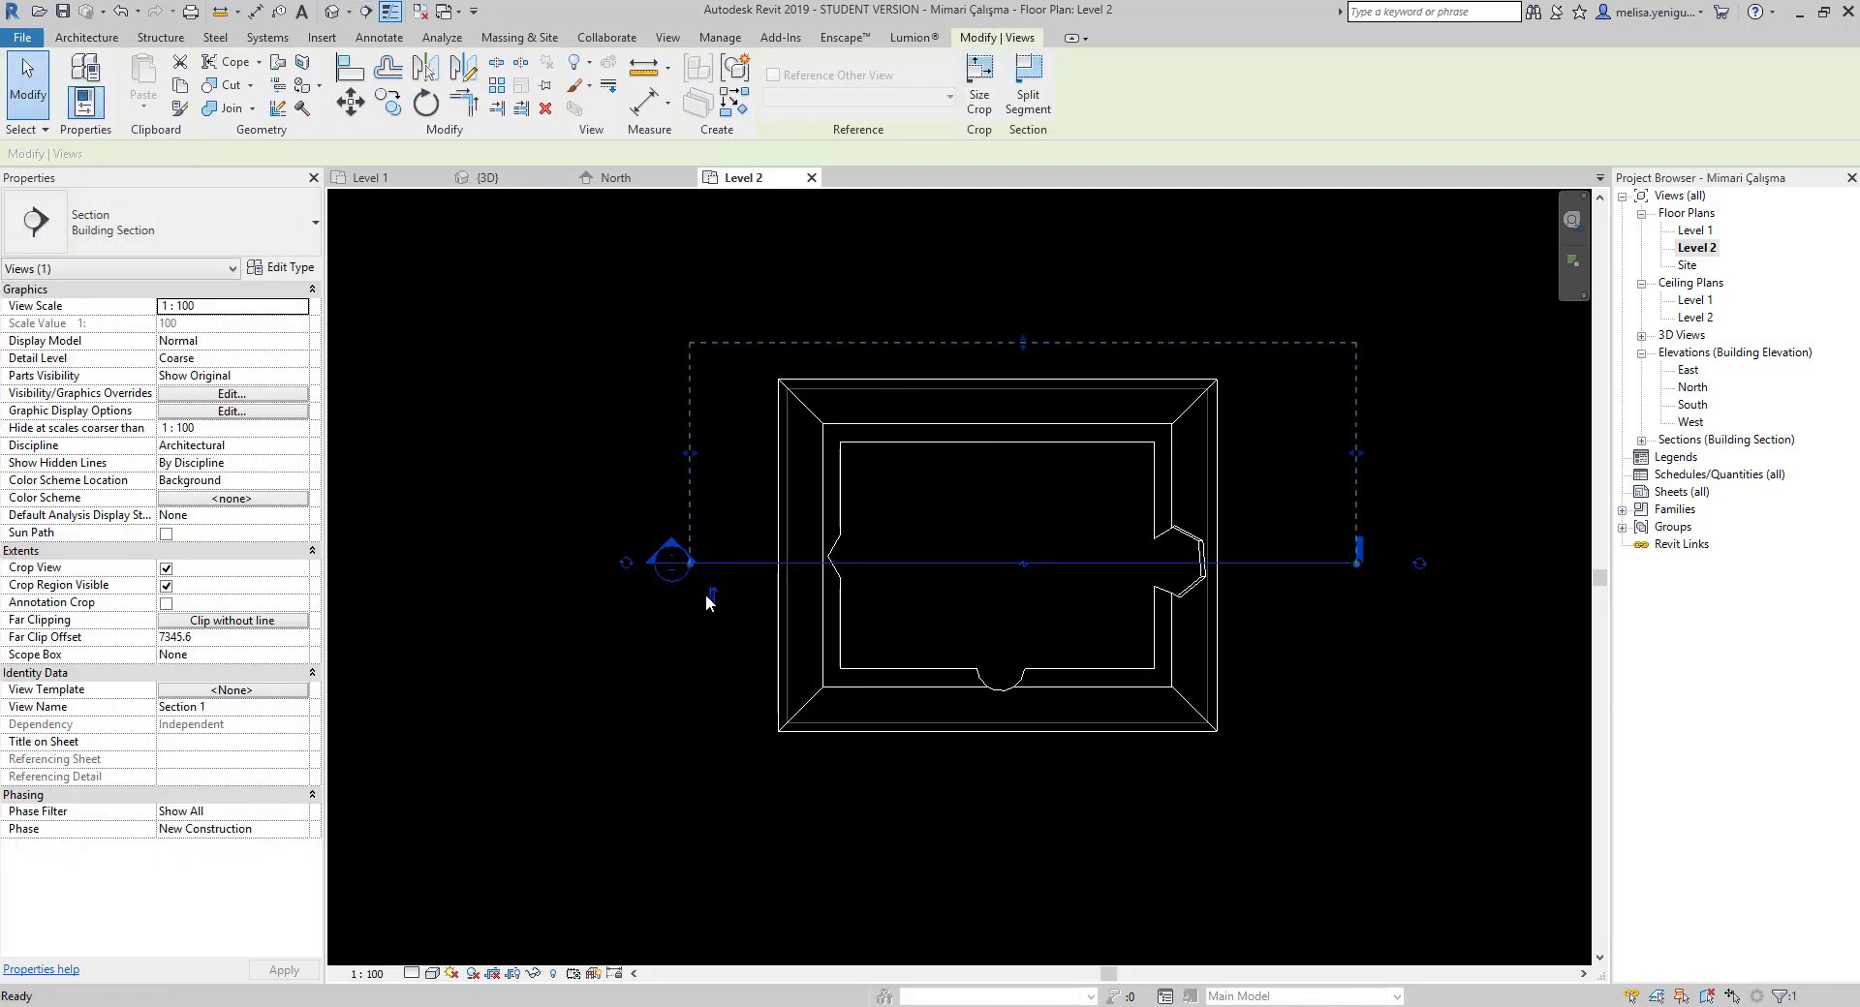
{"action": "key", "text": "Escape"}
{"action": "double_click", "coordinate": [674, 575]}
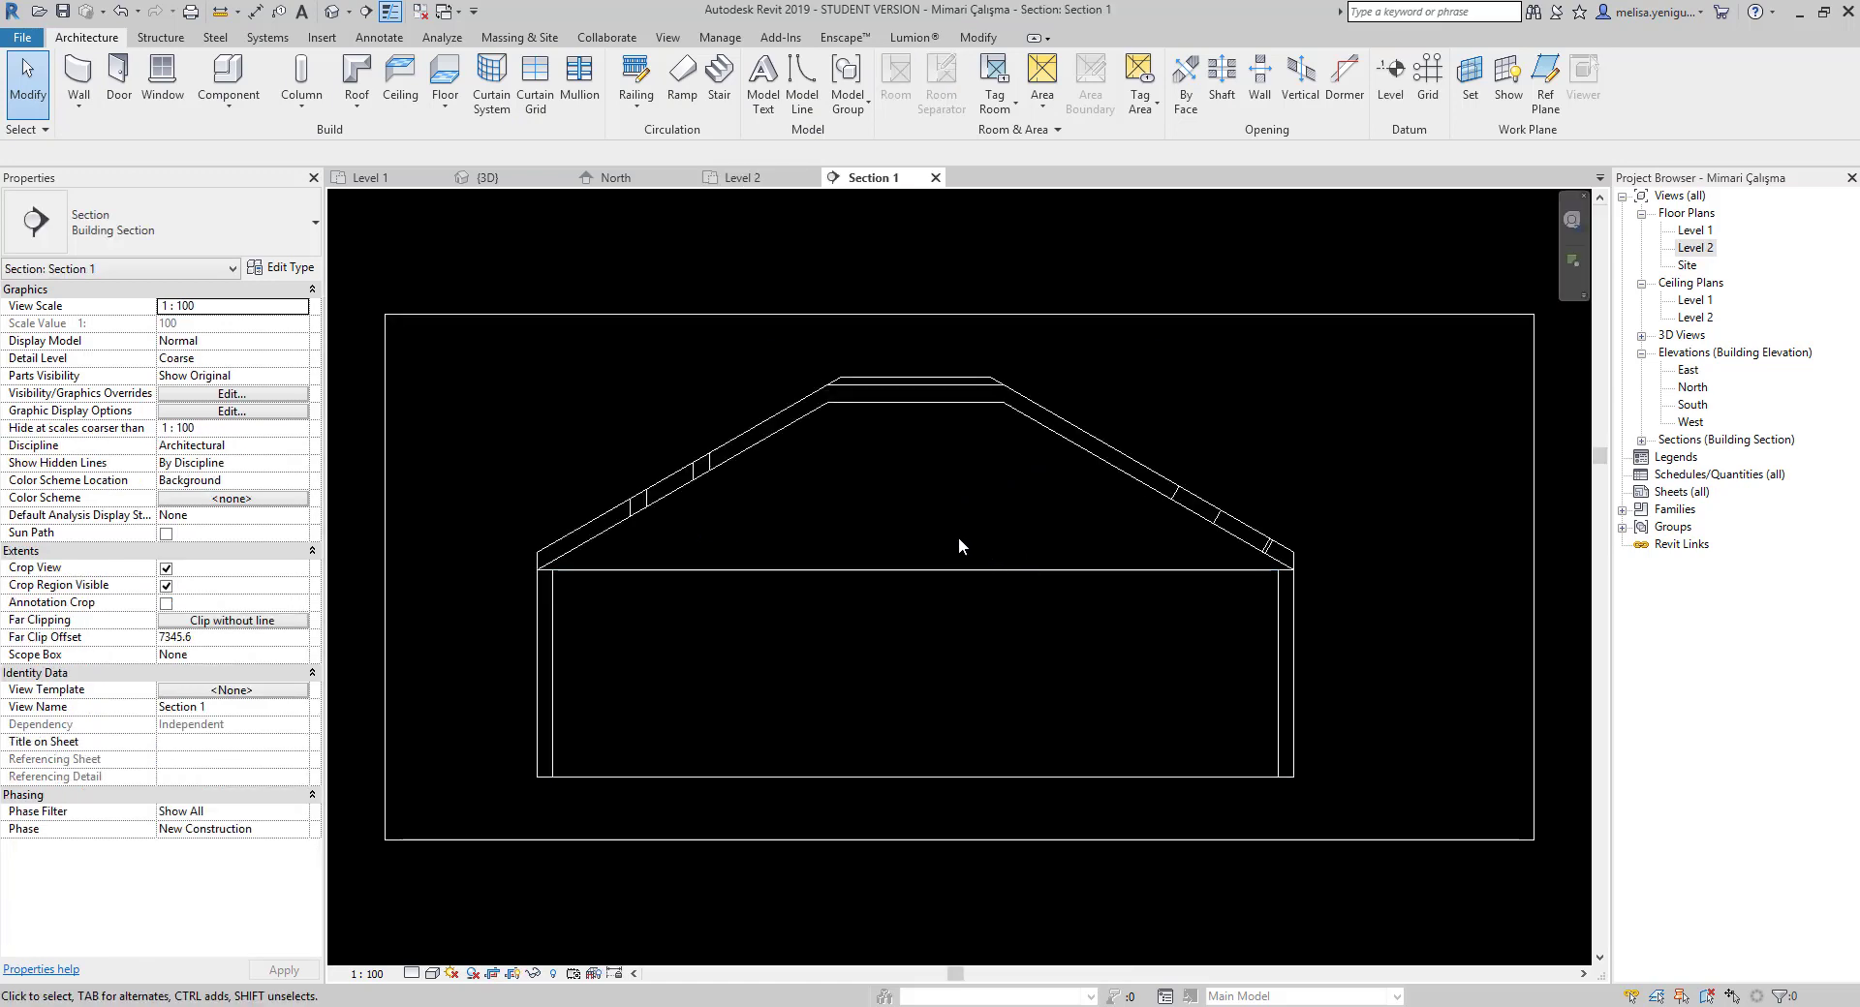
Inspect the opening cuts on both roof slopes in the section, then go to Level 1
{"action": "scroll", "coordinate": [1250, 538], "scroll_direction": "up", "scroll_amount": 2}
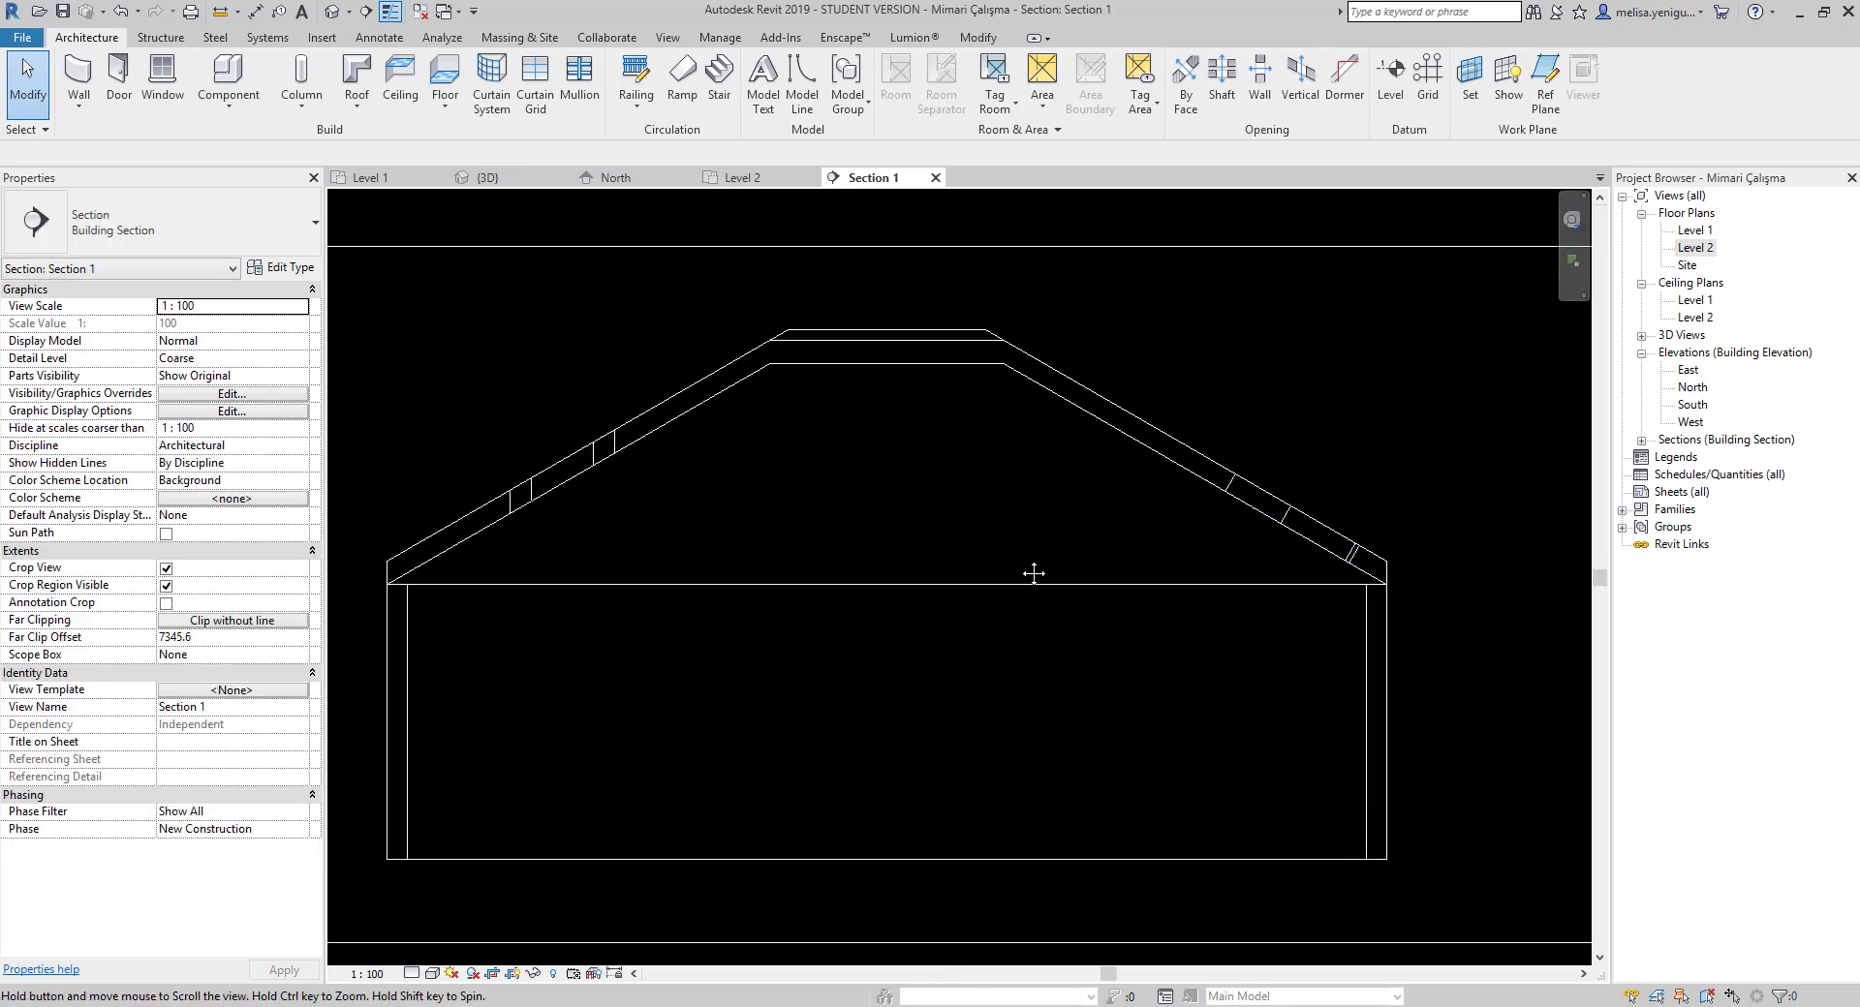
{"action": "scroll", "coordinate": [761, 468], "scroll_direction": "up", "scroll_amount": 2}
{"action": "left_click", "coordinate": [761, 475]}
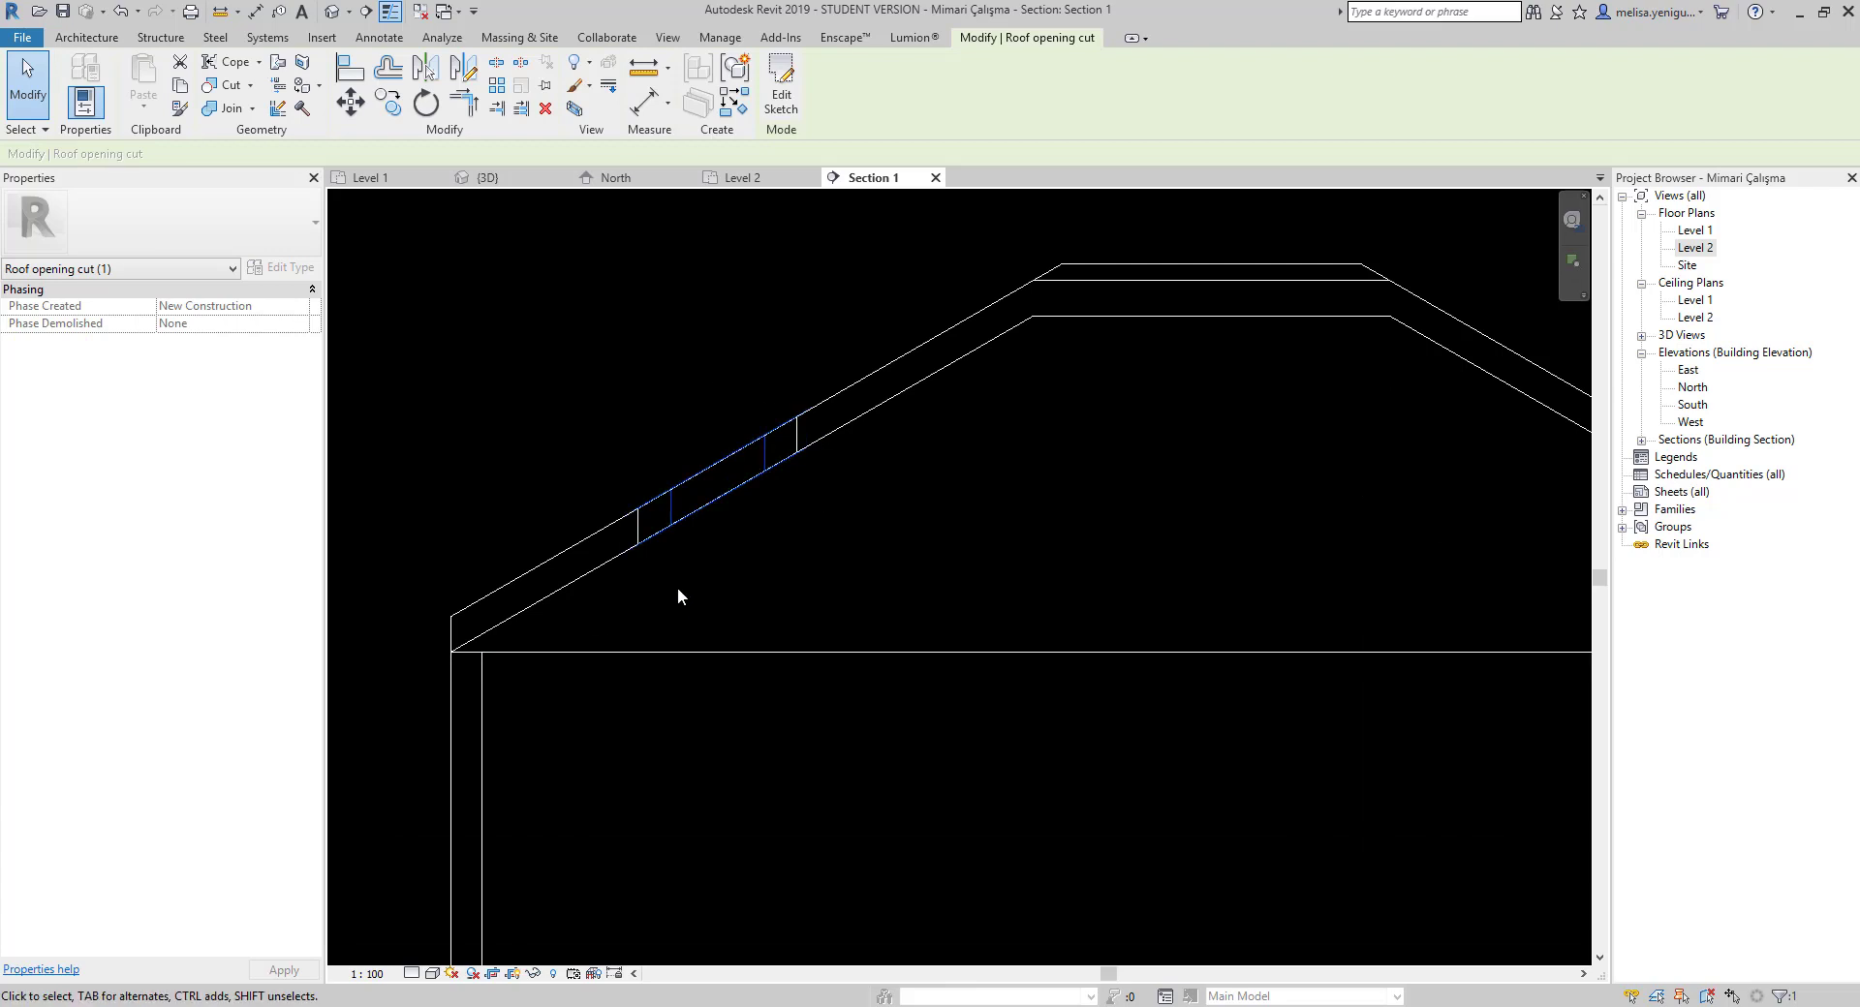
{"action": "scroll", "coordinate": [677, 587], "scroll_direction": "down", "scroll_amount": 3}
{"action": "left_click", "coordinate": [627, 459]}
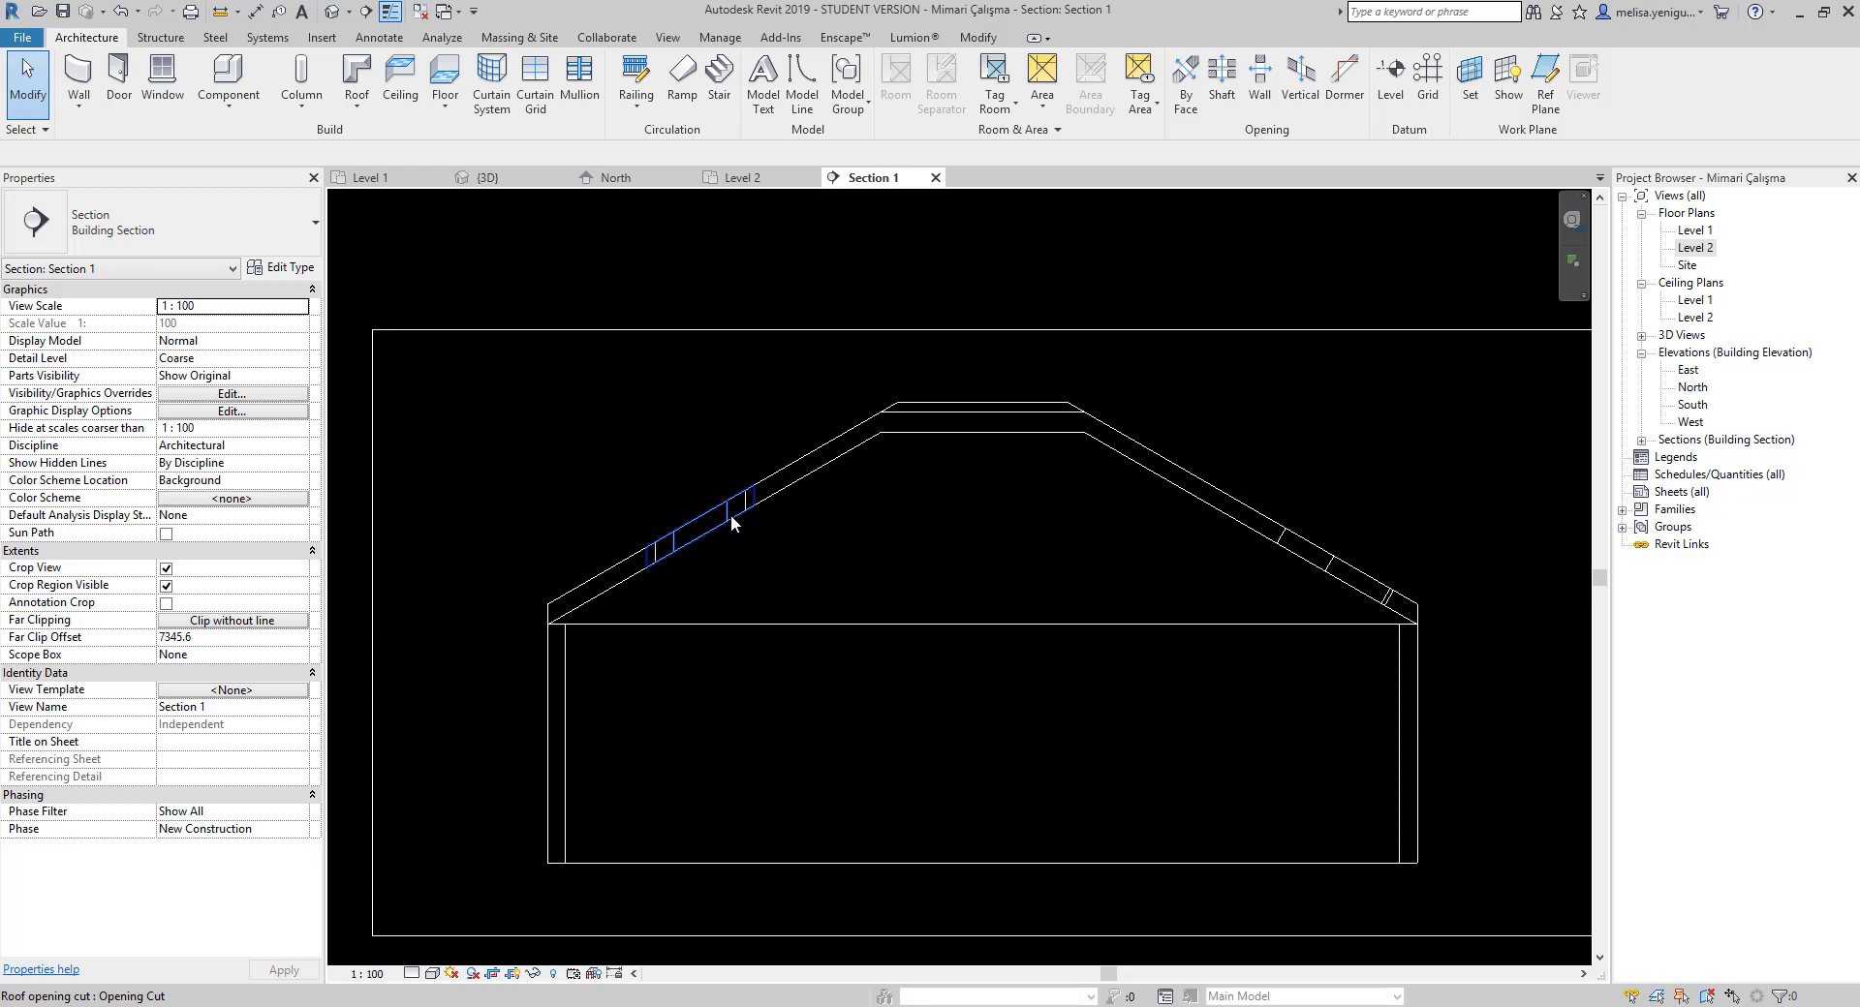
{"action": "mouse_move", "coordinate": [1300, 569]}
{"action": "middle_mouse_down"}
{"action": "mouse_move", "coordinate": [1147, 507]}
{"action": "mouse_move", "coordinate": [1254, 542]}
{"action": "middle_mouse_up"}
{"action": "left_click", "coordinate": [1147, 505]}
{"action": "left_click", "coordinate": [1209, 423]}
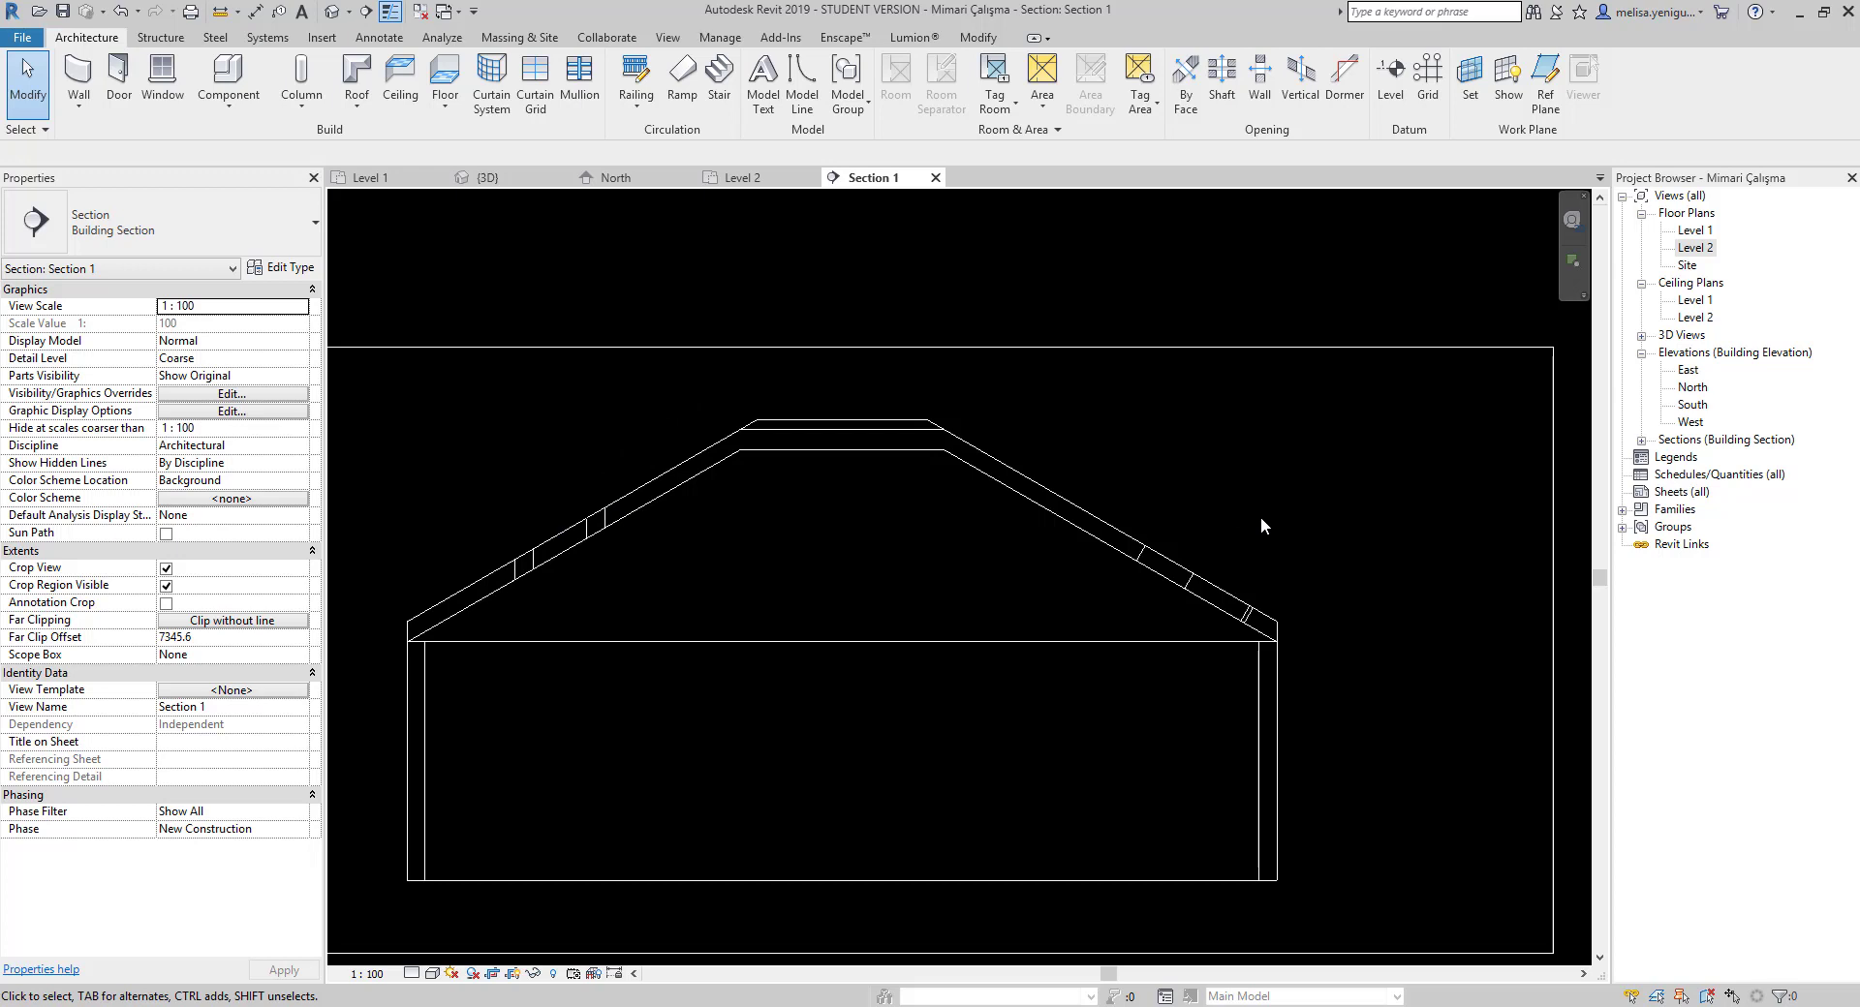
{"action": "middle_click_drag", "start_coordinate": [963, 535], "coordinate": [1124, 552]}
{"action": "left_click", "coordinate": [1329, 587]}
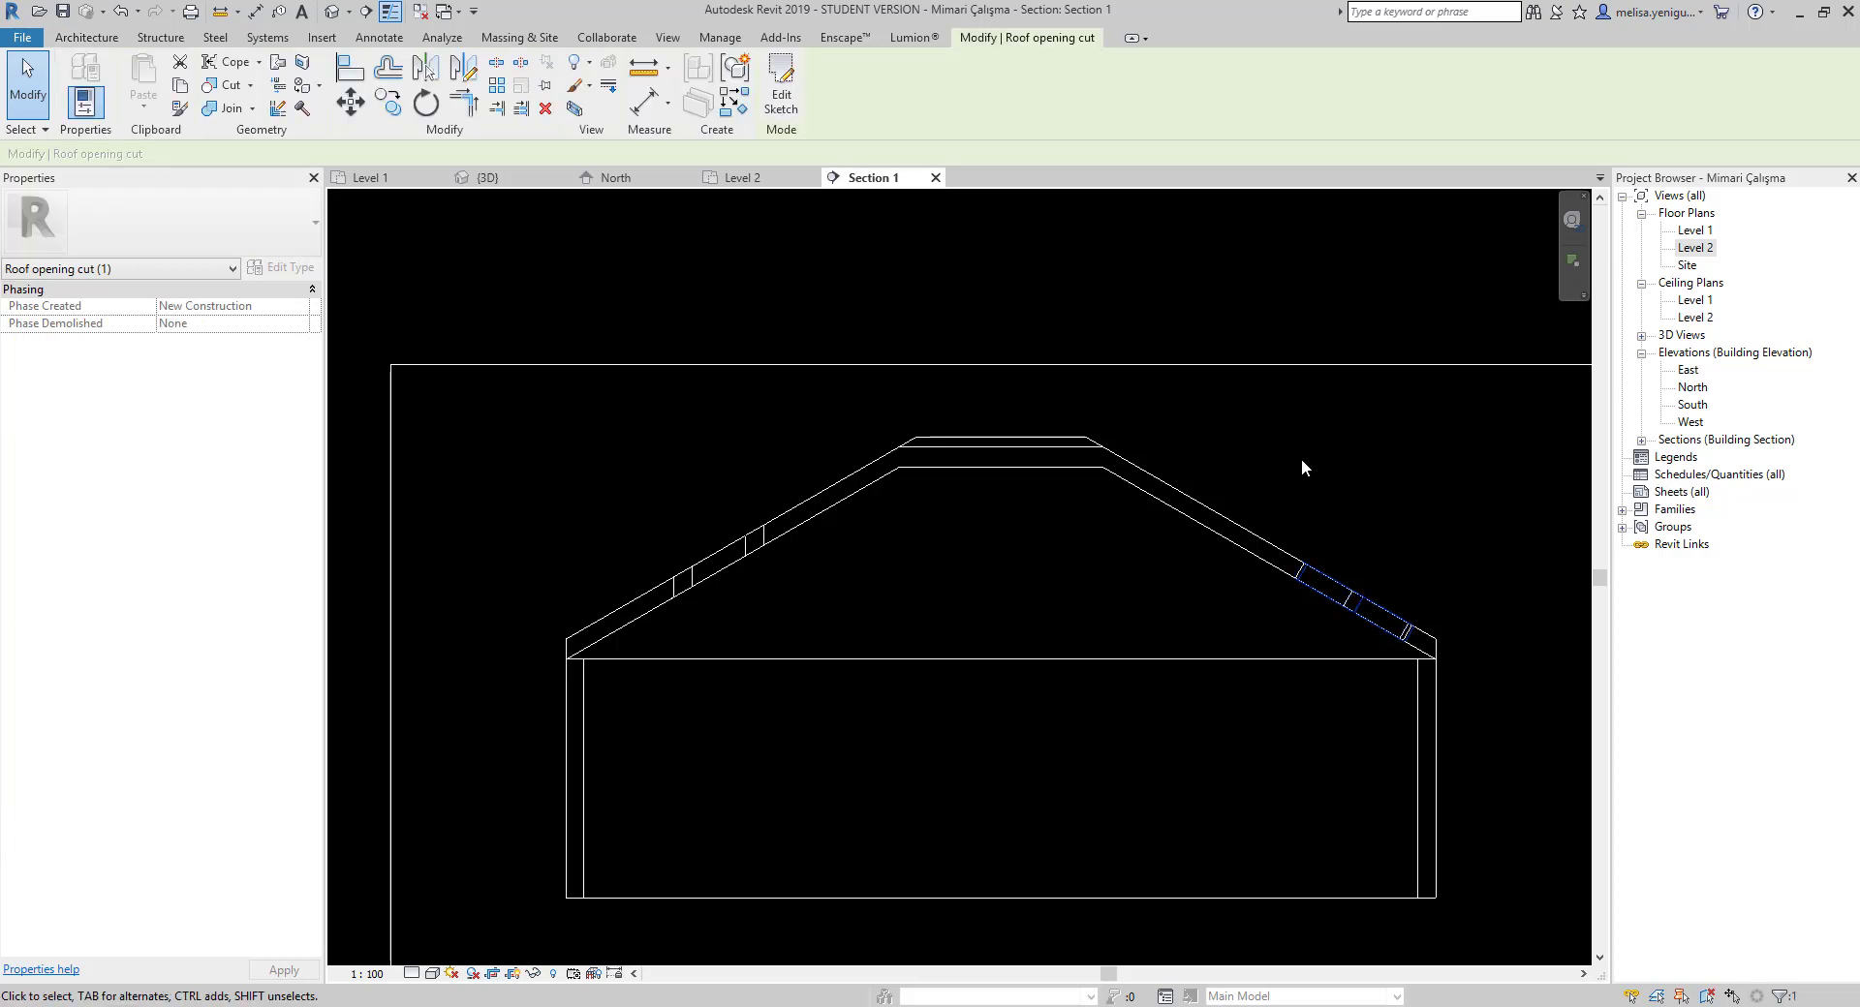
{"action": "left_click", "coordinate": [1298, 467]}
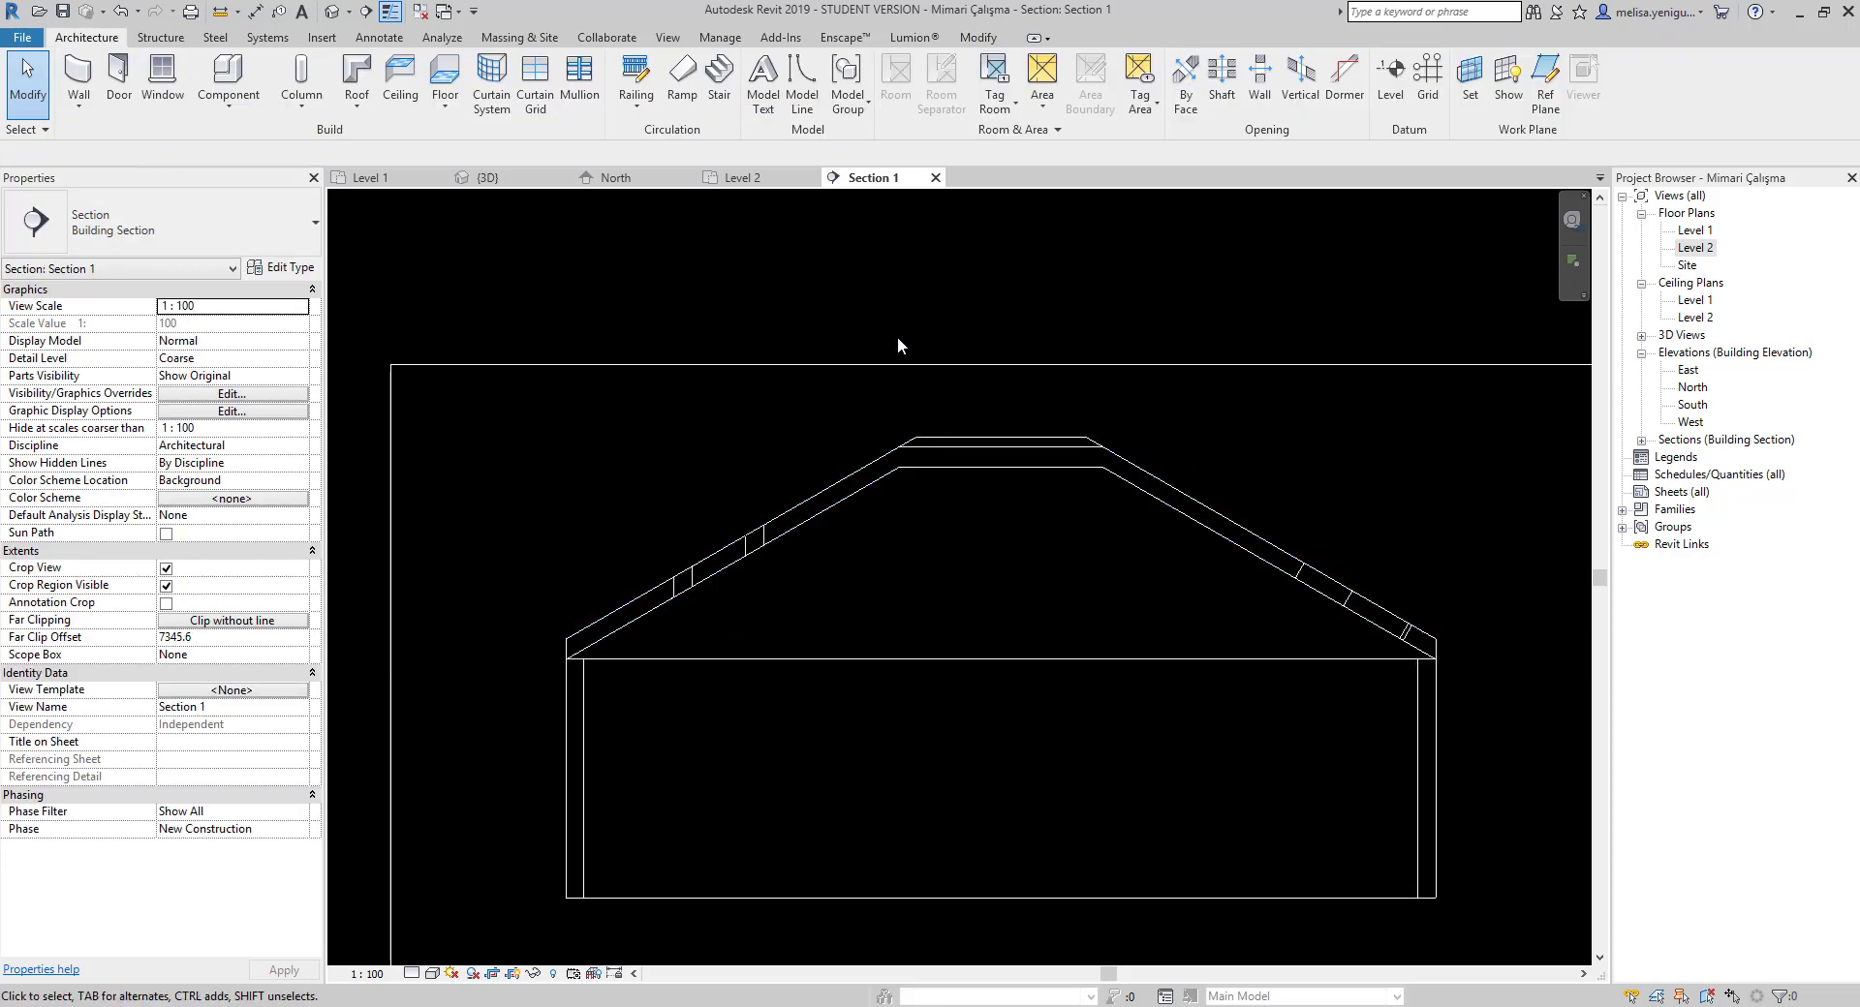
{"action": "left_click", "coordinate": [385, 182]}
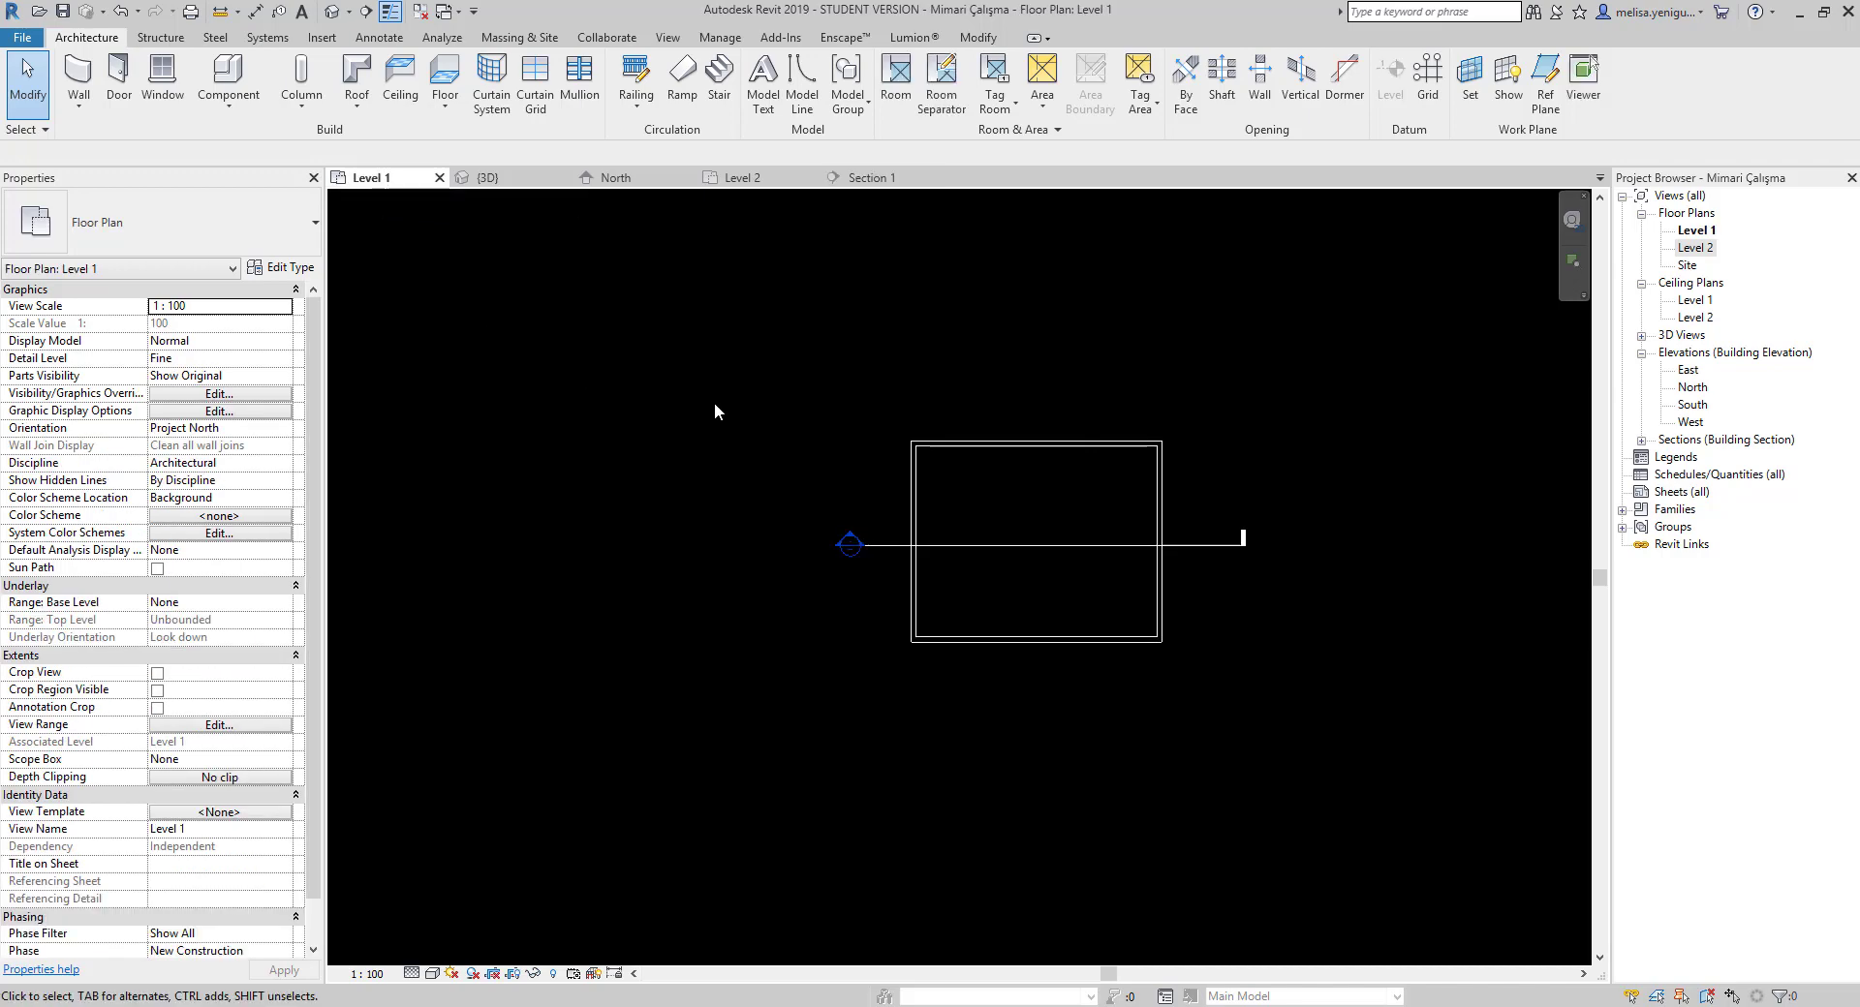
Delete the Section 1 line and its view, then inspect the roof opening in 3D
{"action": "left_click", "coordinate": [900, 547]}
{"action": "key", "text": "Delete"}
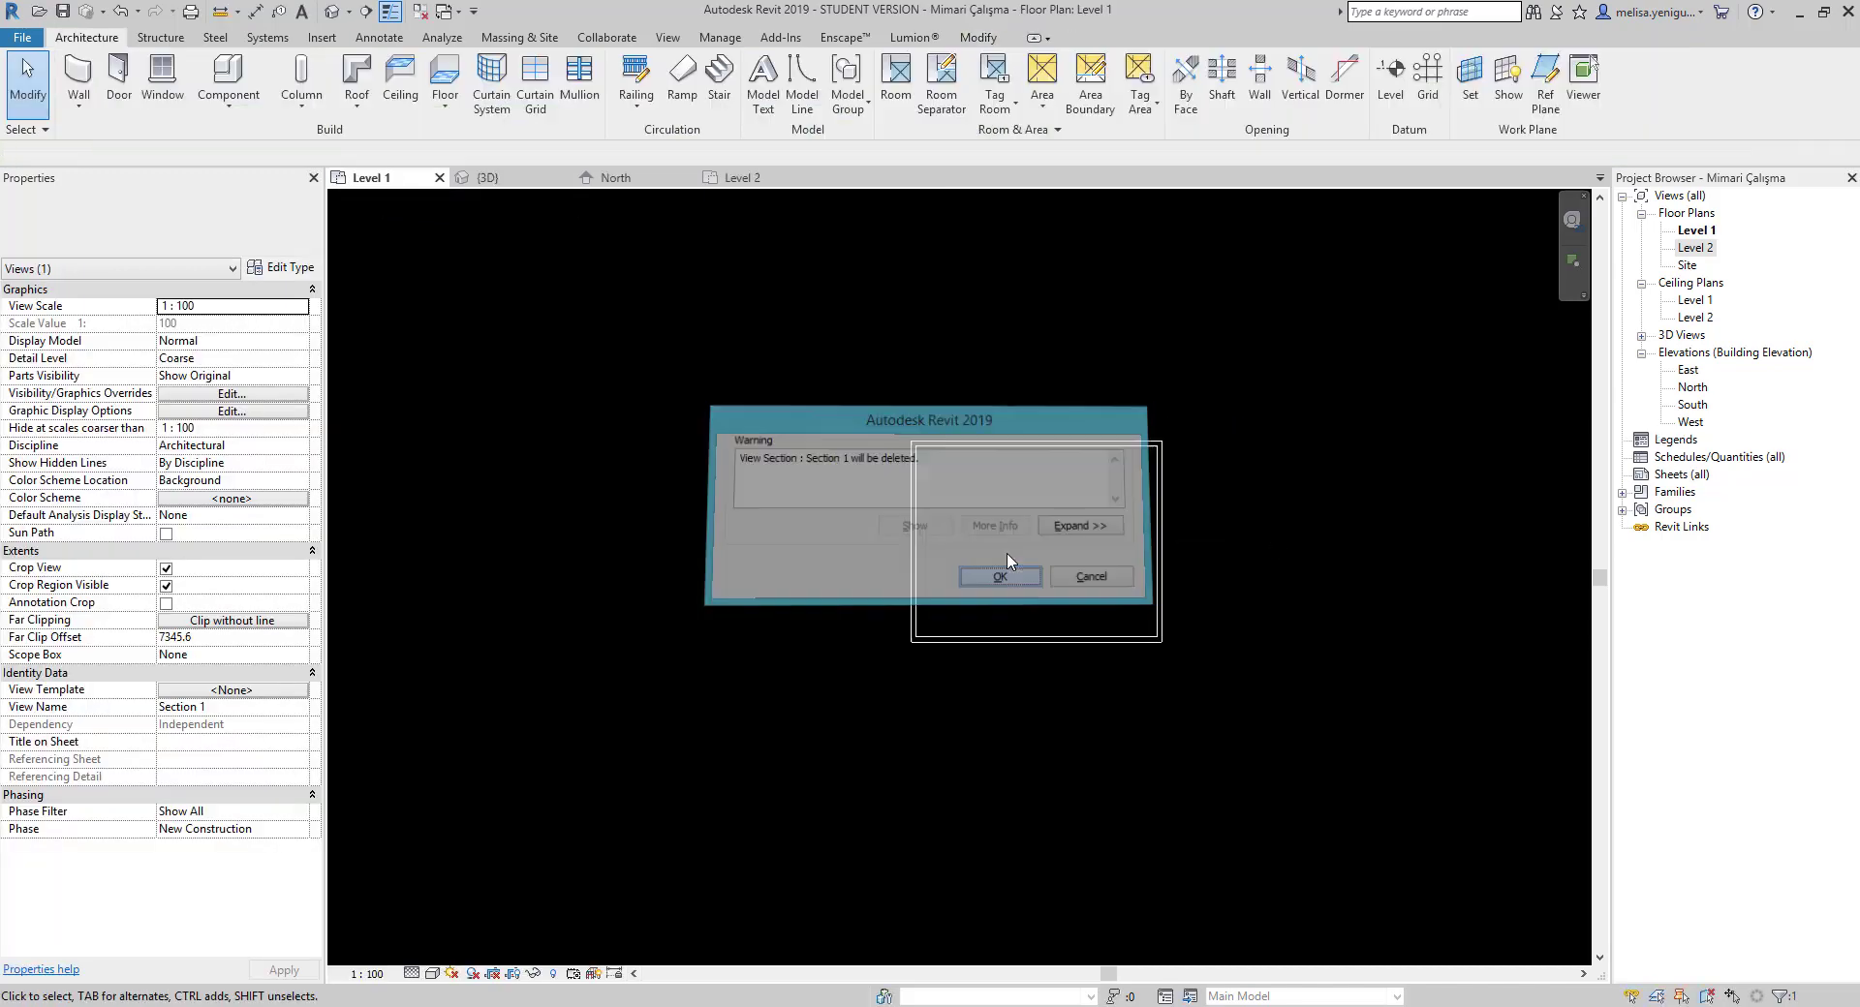
{"action": "left_click", "coordinate": [543, 177]}
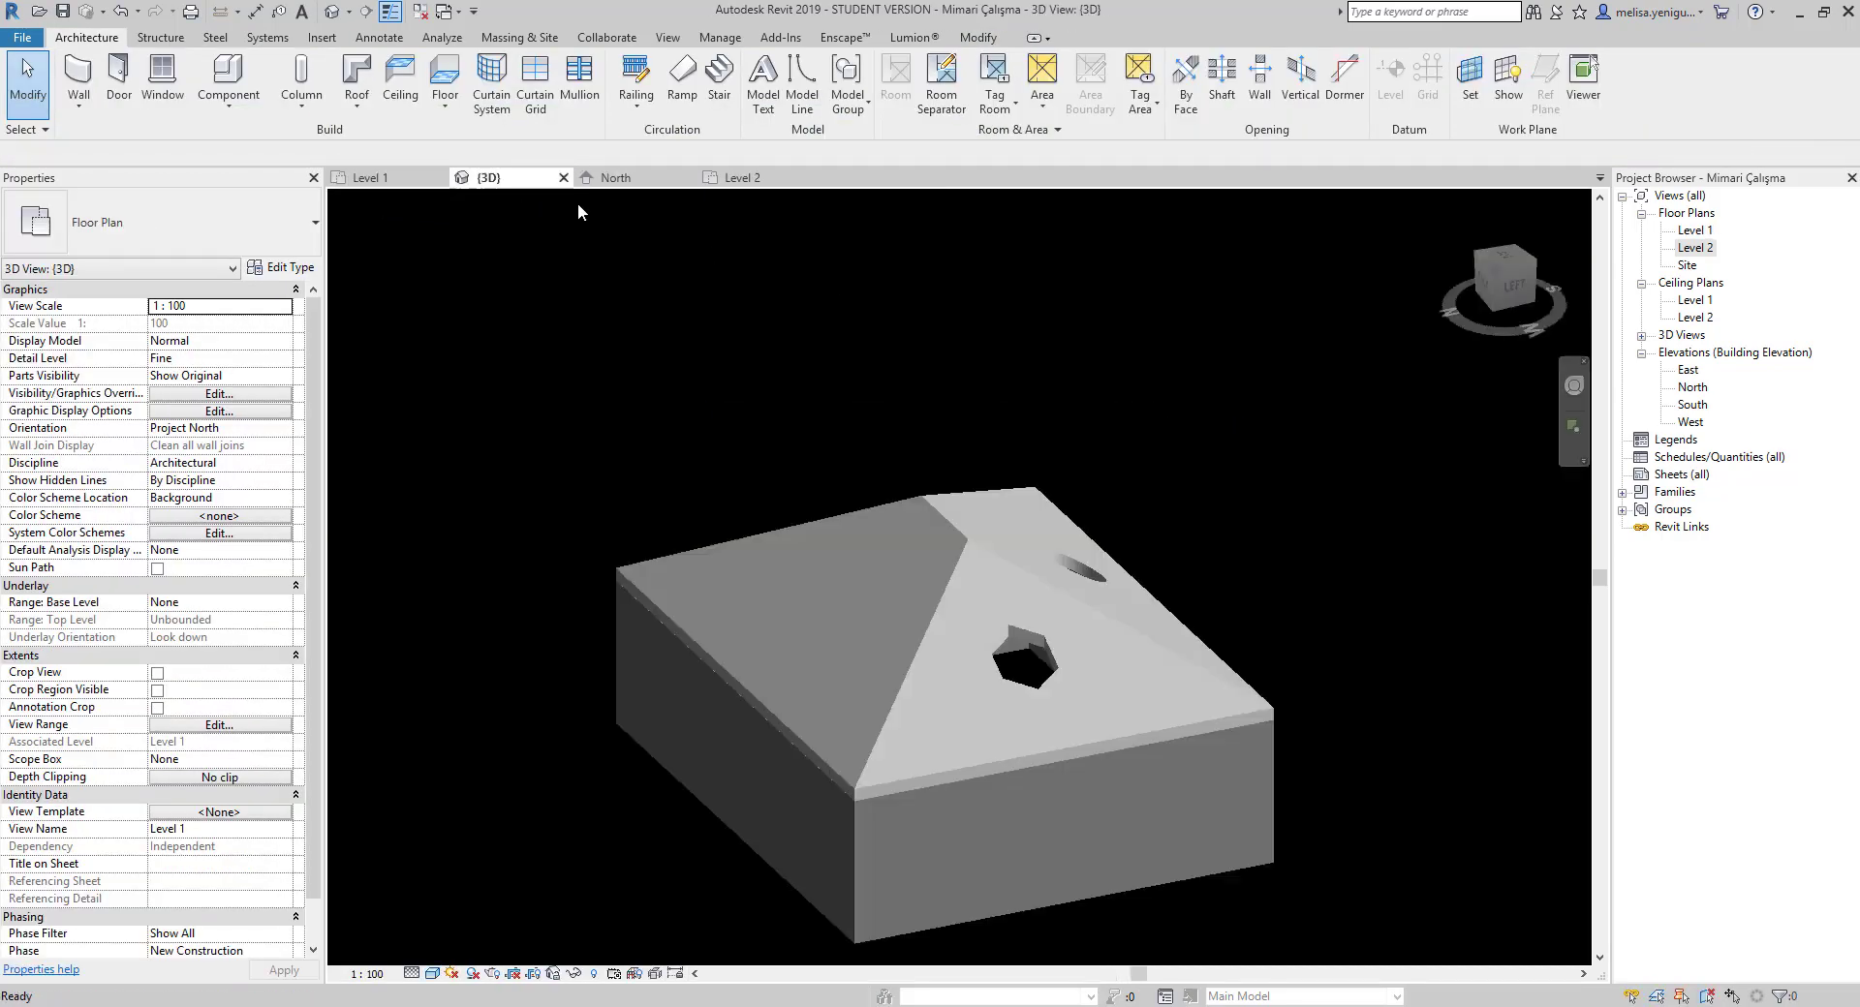
{"action": "left_click", "coordinate": [1078, 610]}
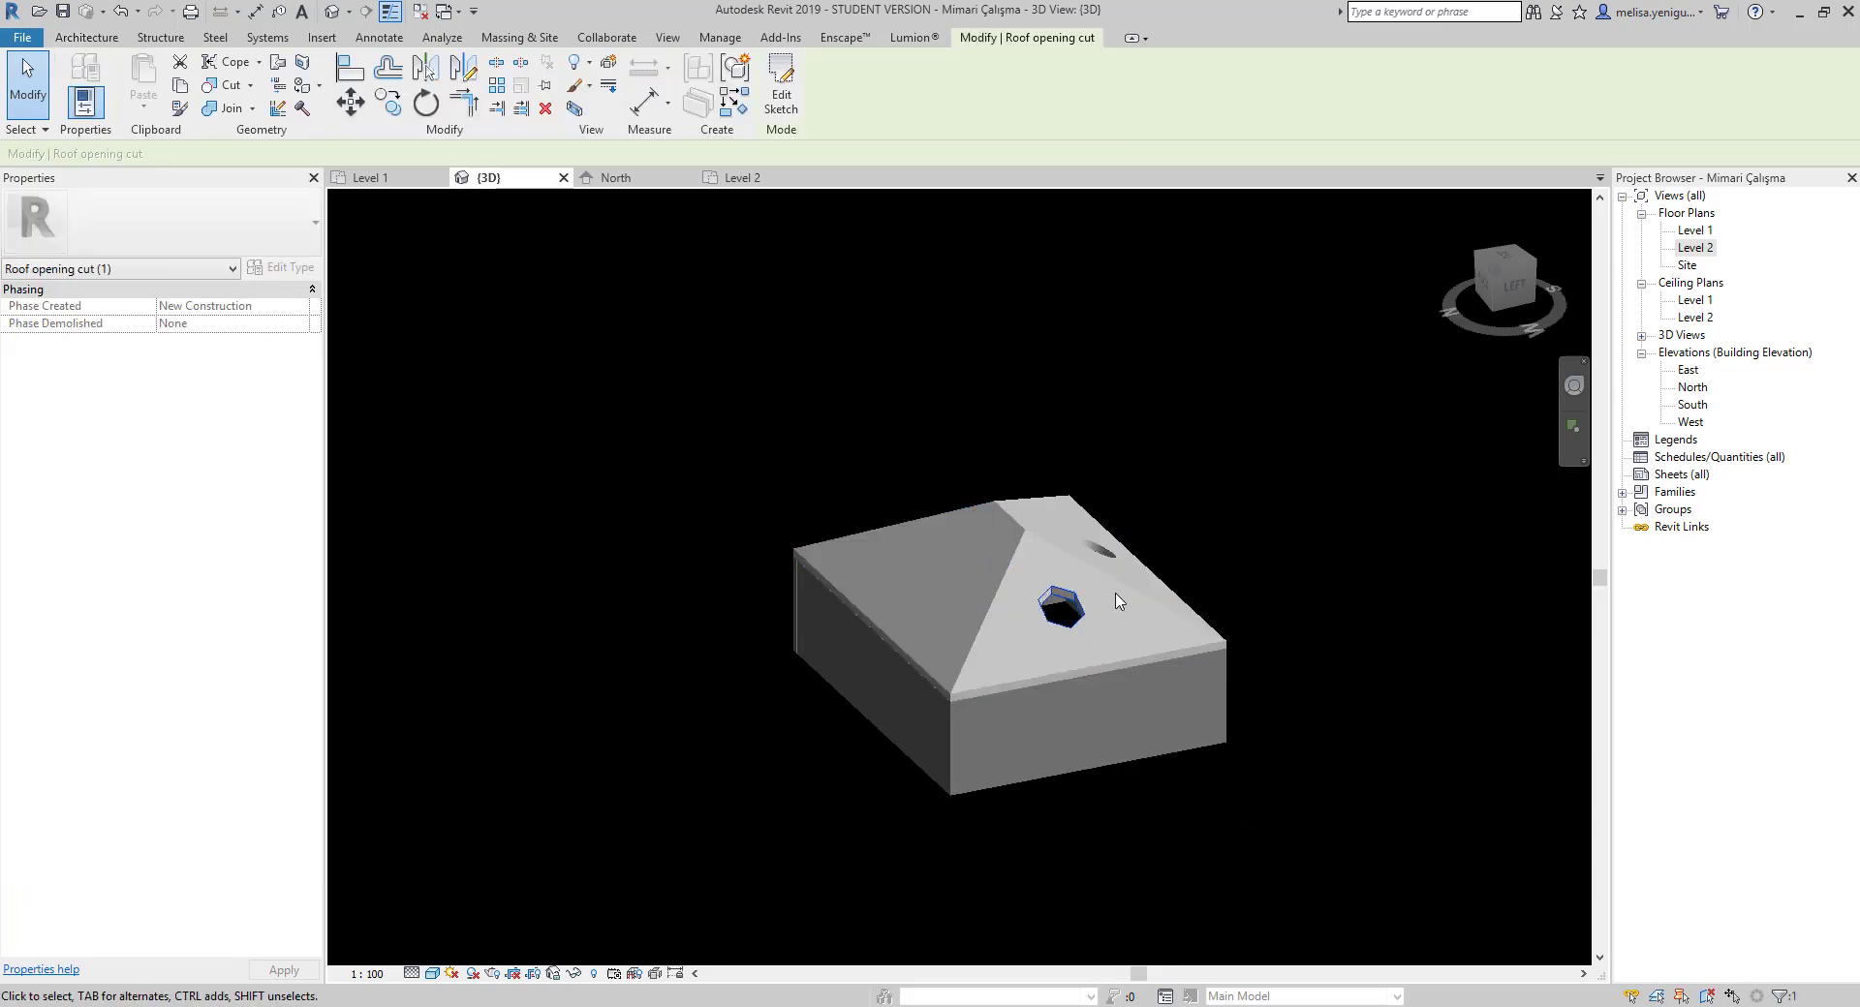
{"action": "key", "text": "Escape"}
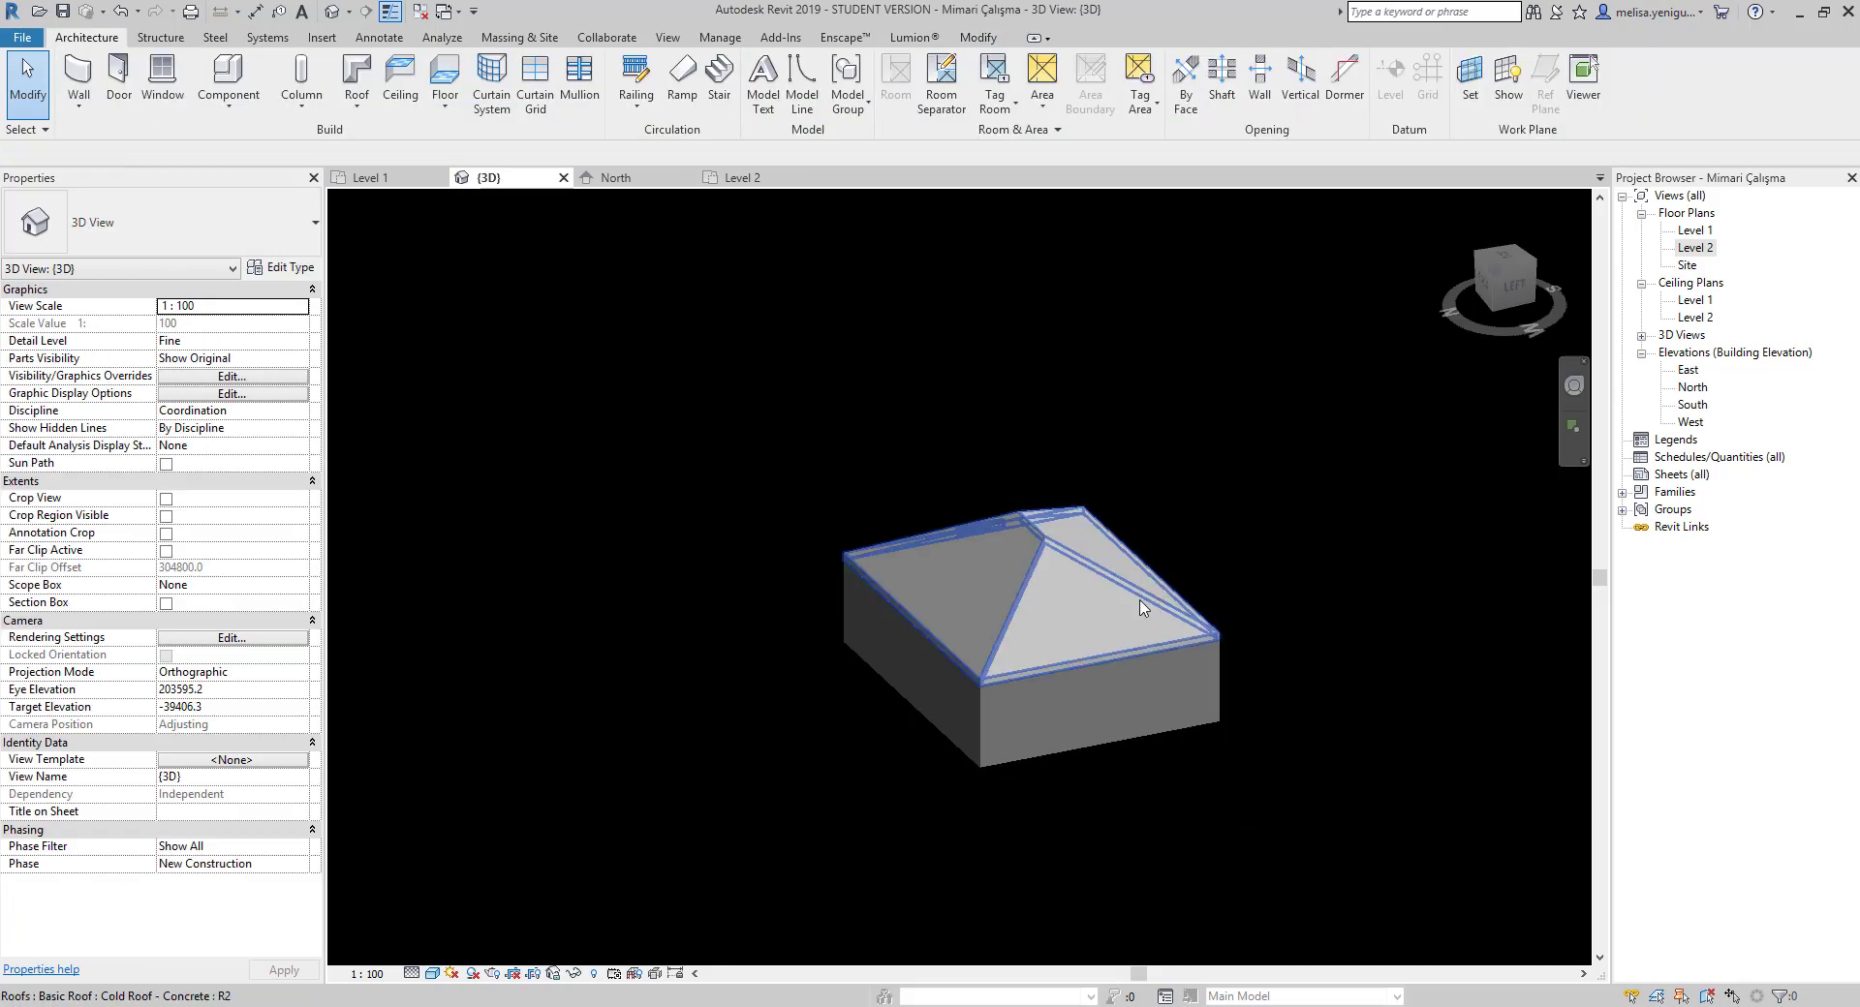
Orbit to view the roof openings from the back, then return to the Level 1 plan
{"action": "mouse_move", "coordinate": [990, 666]}
{"action": "middle_mouse_down", "text": "shift"}
{"action": "mouse_move", "coordinate": [1277, 569]}
{"action": "mouse_move", "coordinate": [1000, 631]}
{"action": "middle_mouse_up", "text": "shift"}
{"action": "left_click", "coordinate": [988, 613]}
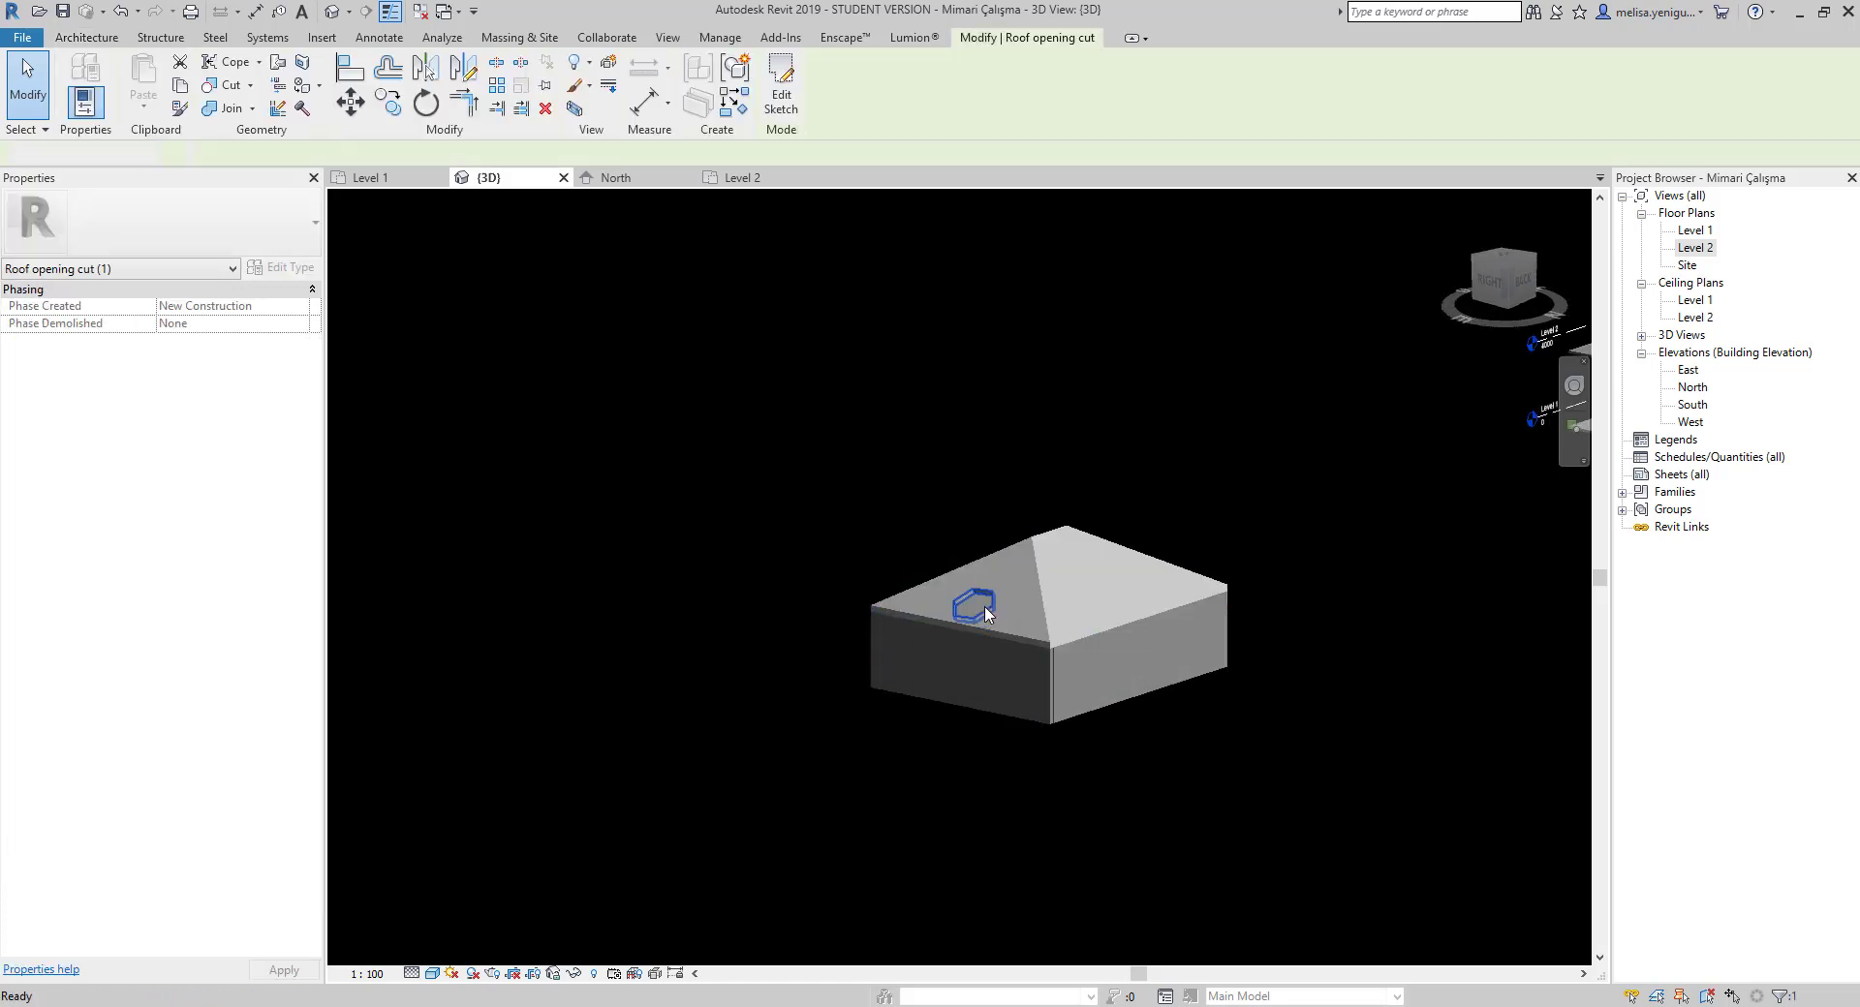
{"action": "key", "text": "Escape"}
{"action": "middle_click_drag", "start_coordinate": [1120, 661], "coordinate": [945, 608], "text": "shift"}
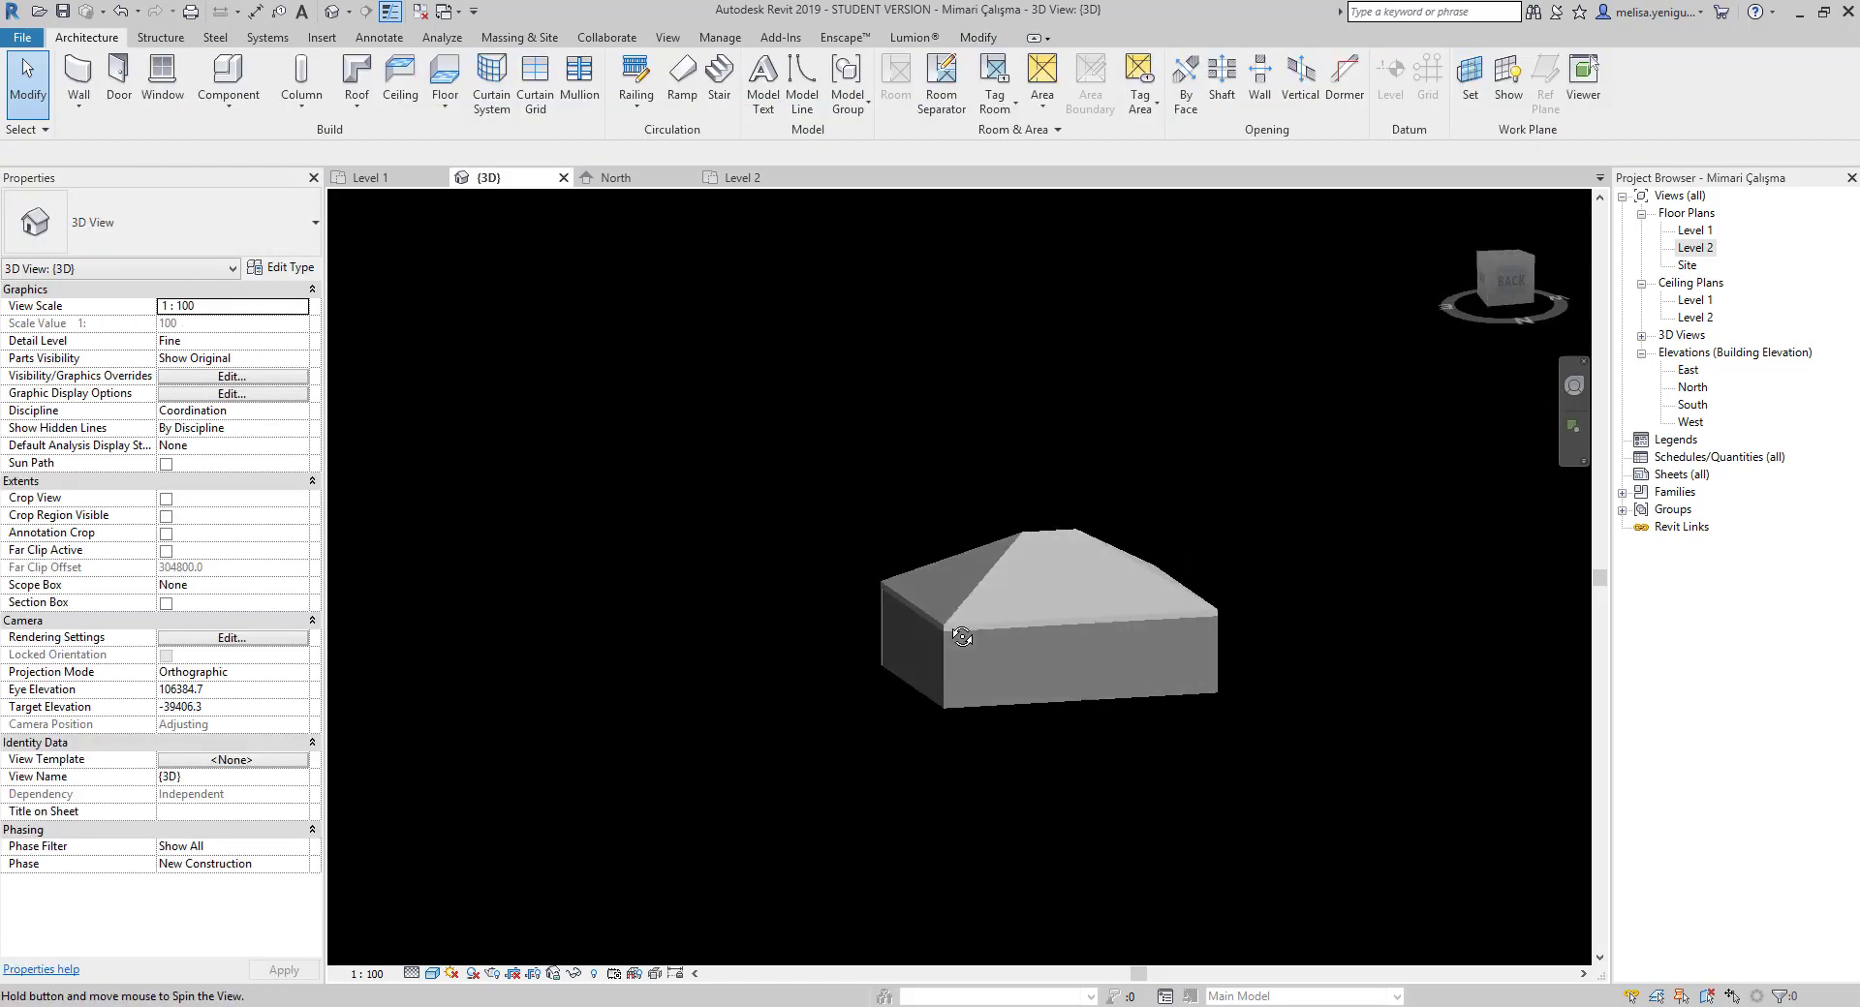
{"action": "left_click", "coordinate": [370, 177]}
{"action": "middle_click_drag", "start_coordinate": [1025, 566], "coordinate": [1008, 509]}
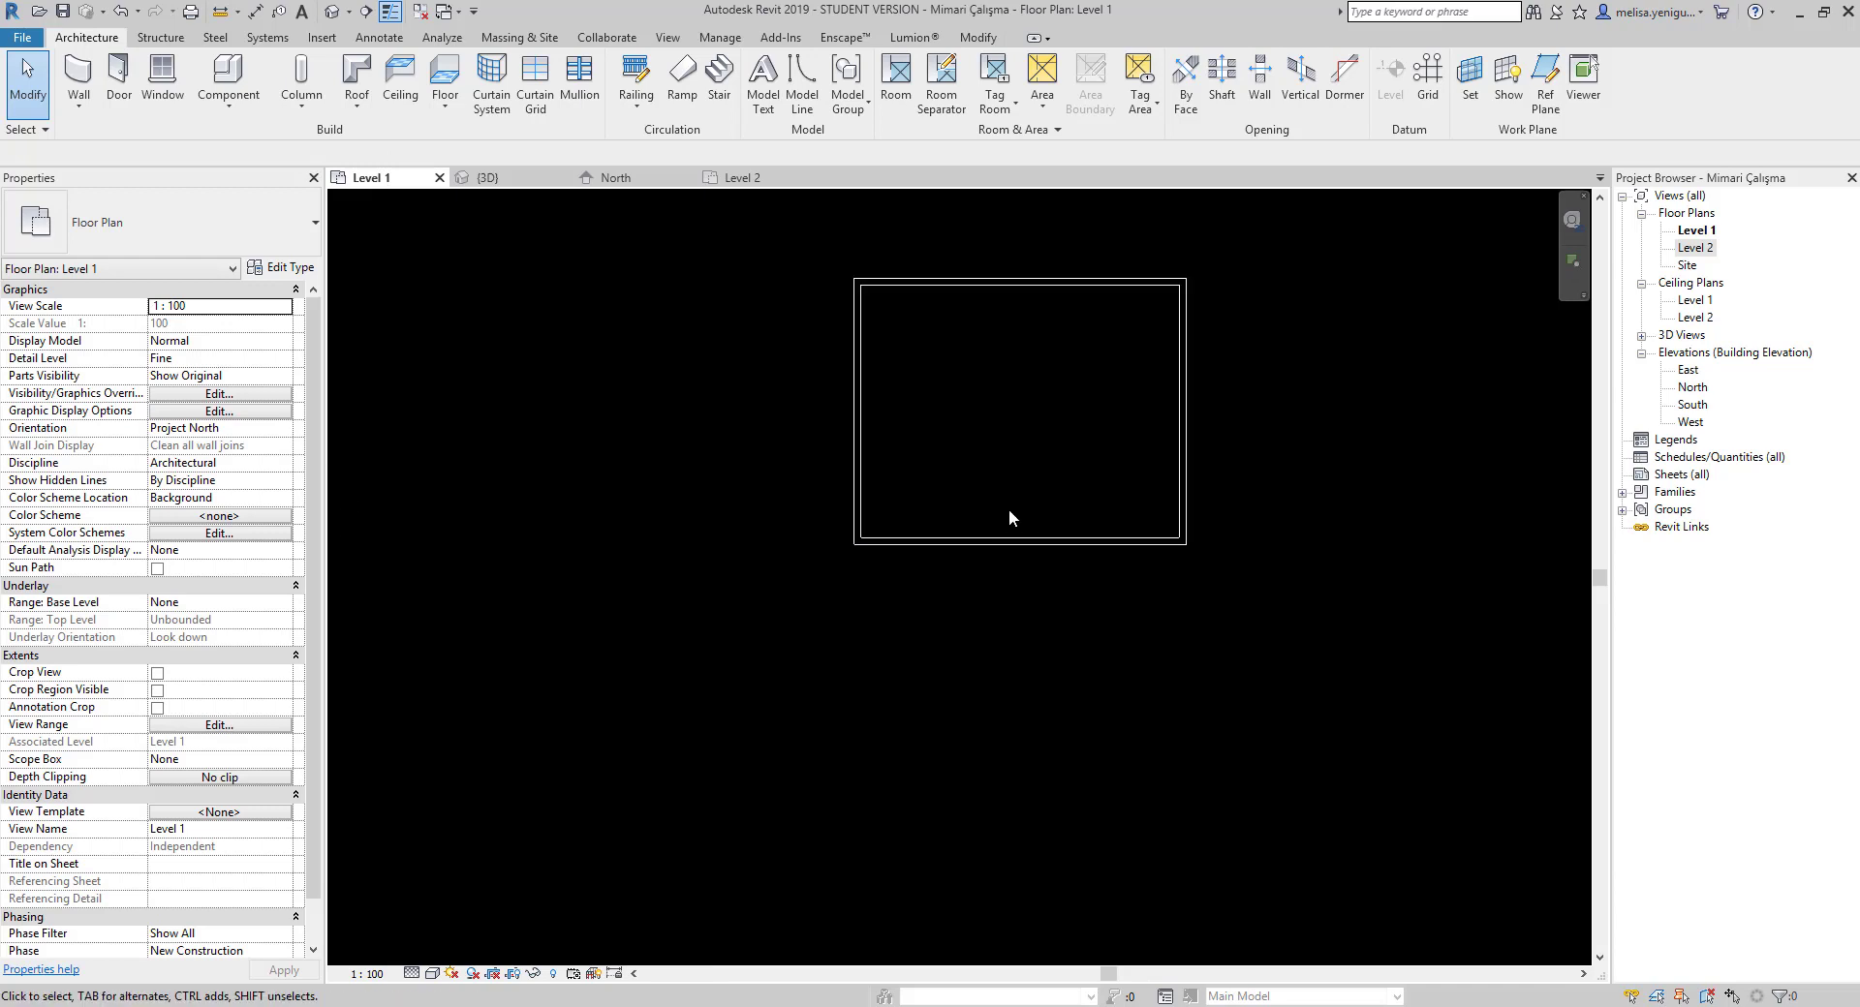
On Level 2, draw a 3100 square of dormer walls at the plan's lower edge
{"action": "scroll", "coordinate": [872, 484], "scroll_direction": "up", "scroll_amount": 2}
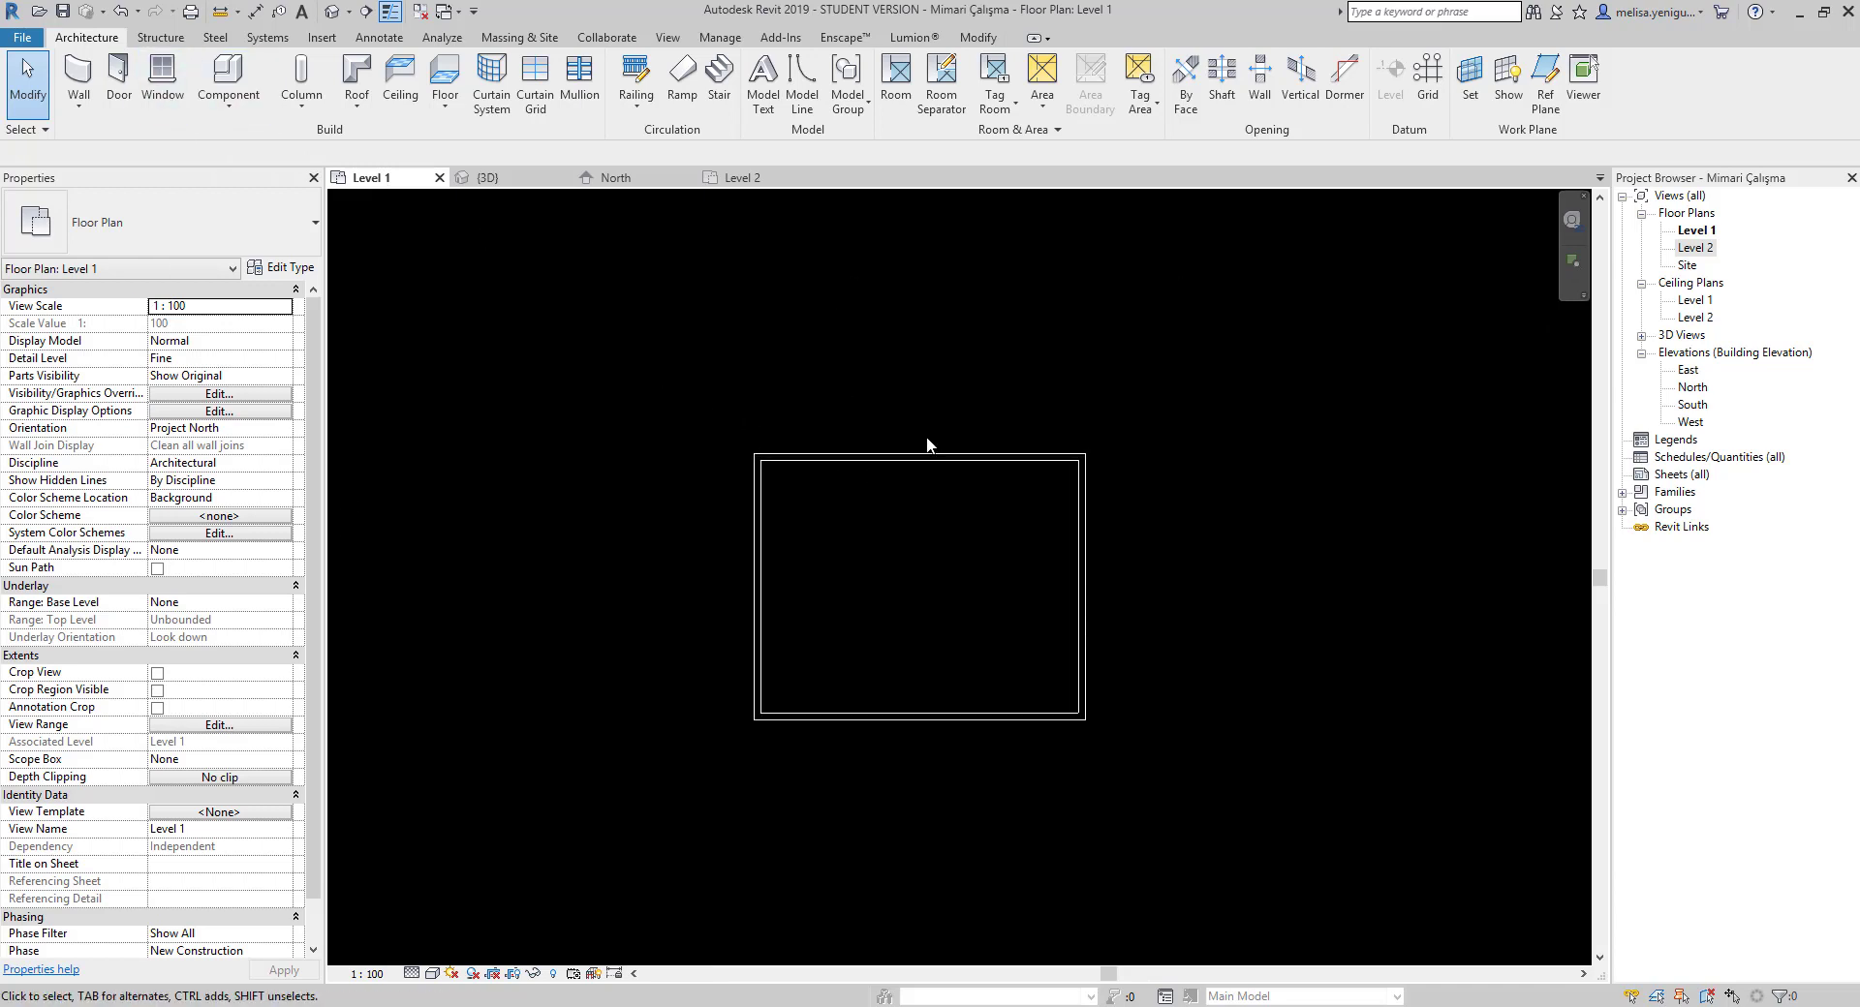
{"action": "double_click", "coordinate": [1693, 250]}
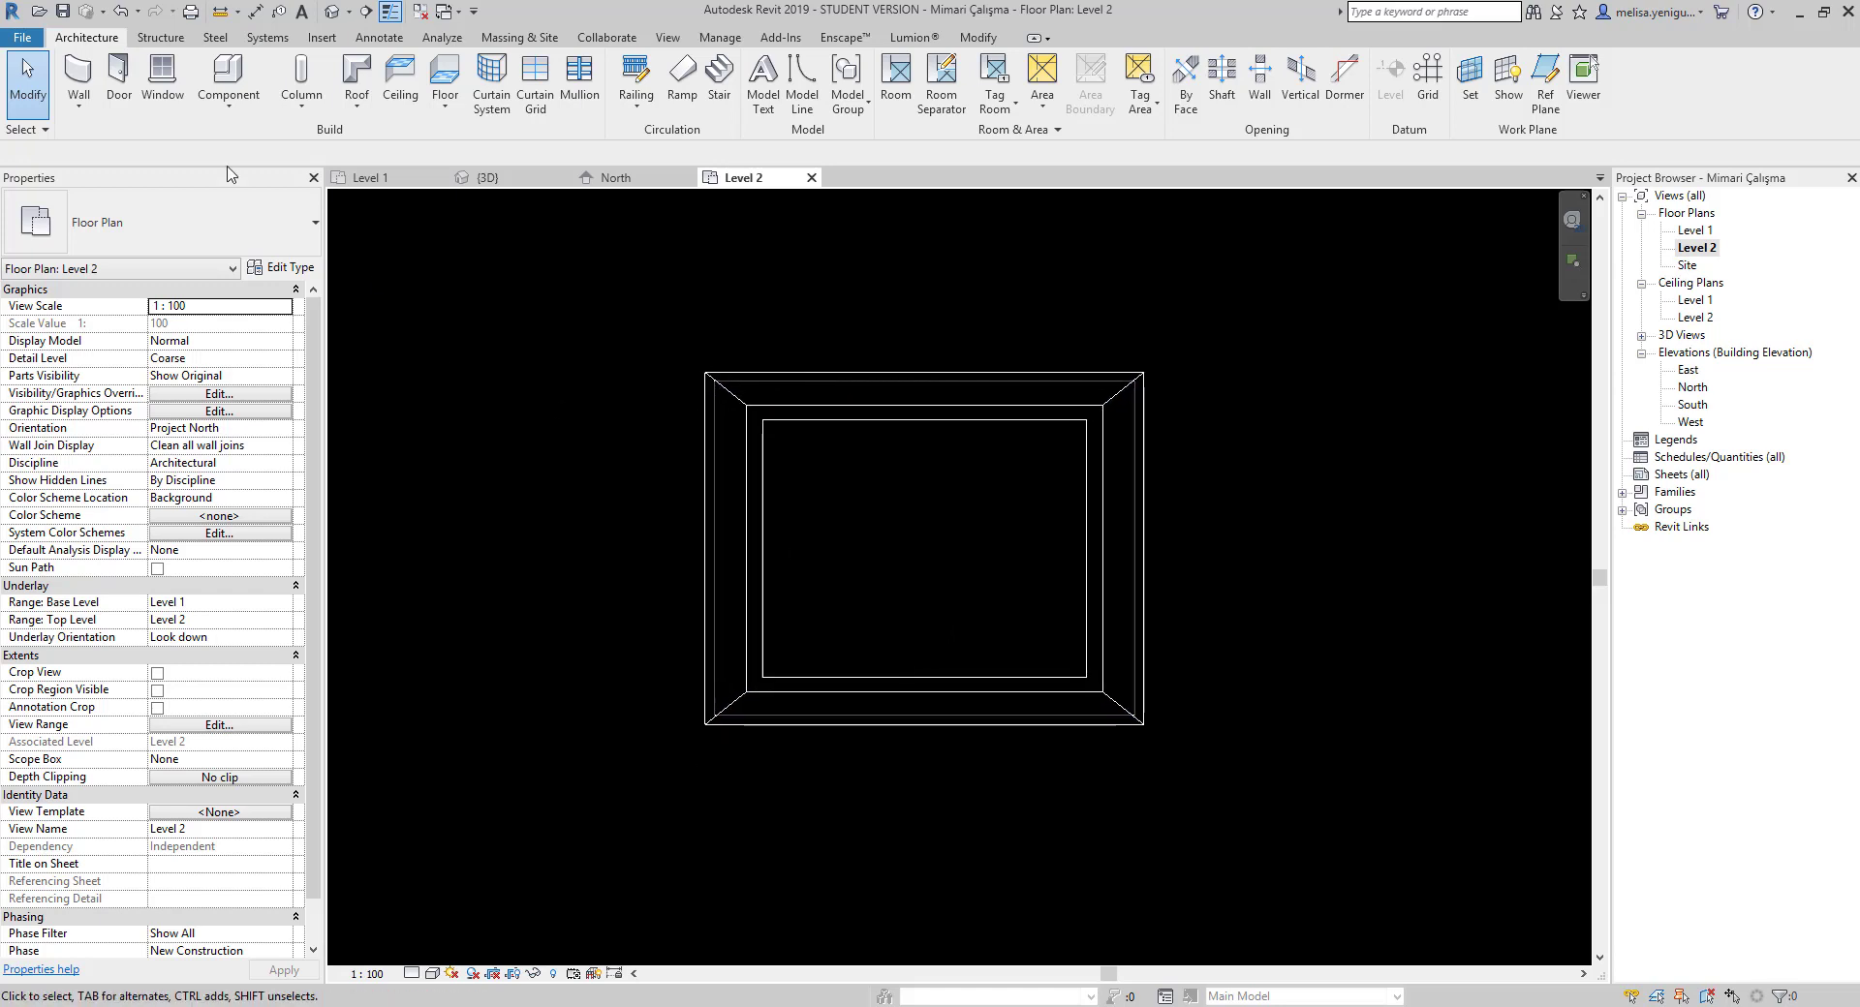
{"action": "left_click", "coordinate": [81, 76]}
{"action": "left_click", "coordinate": [800, 64]}
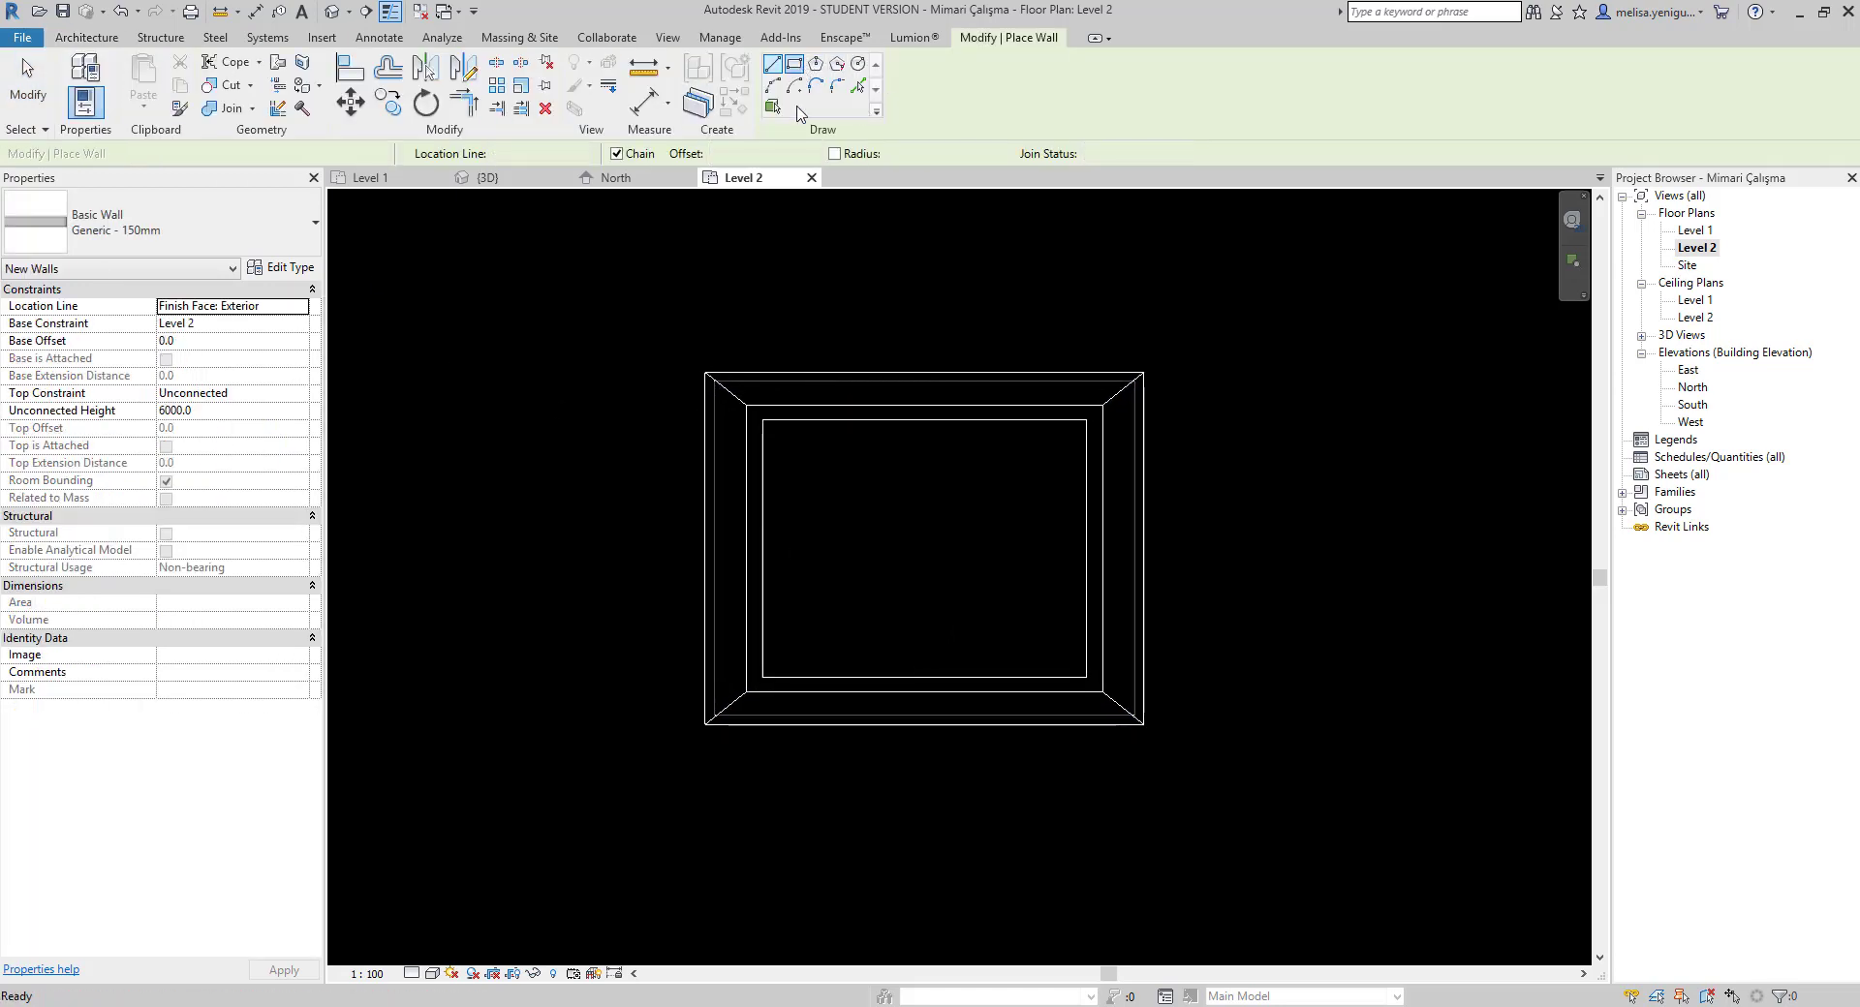
{"action": "left_click", "coordinate": [887, 603]}
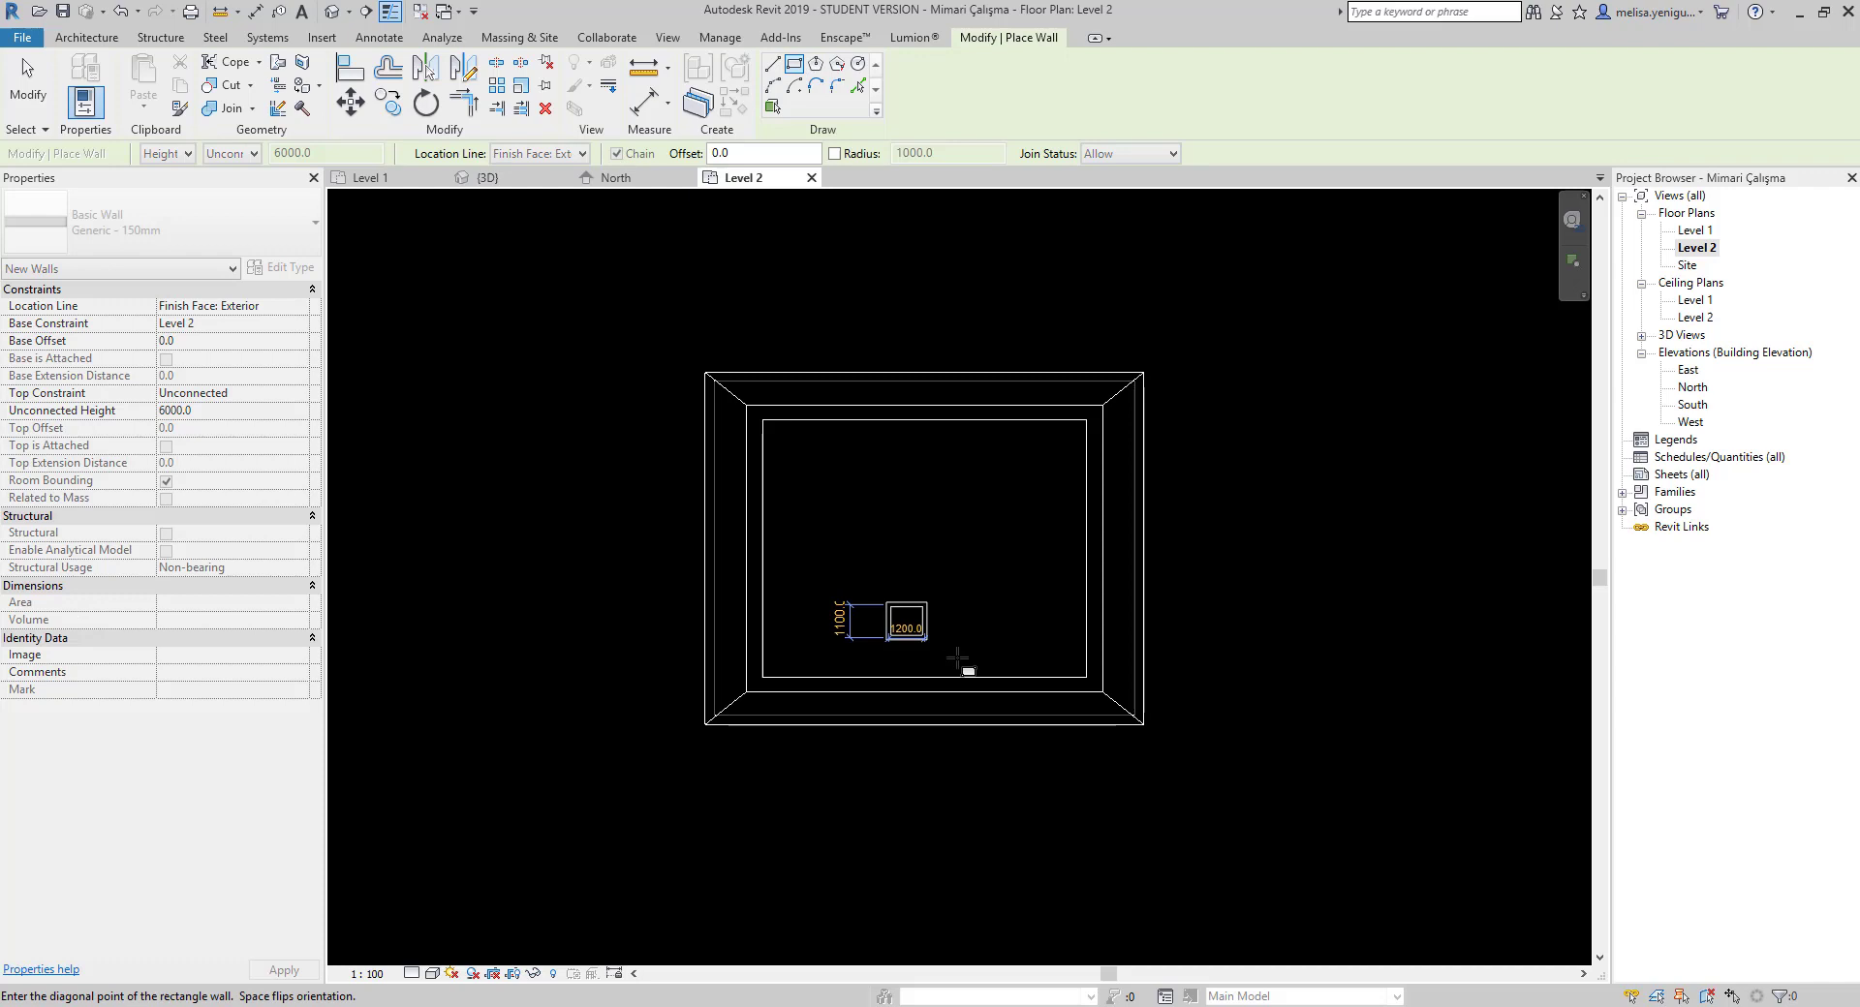
{"action": "left_click", "coordinate": [987, 702]}
{"action": "key", "text": "Escape"}
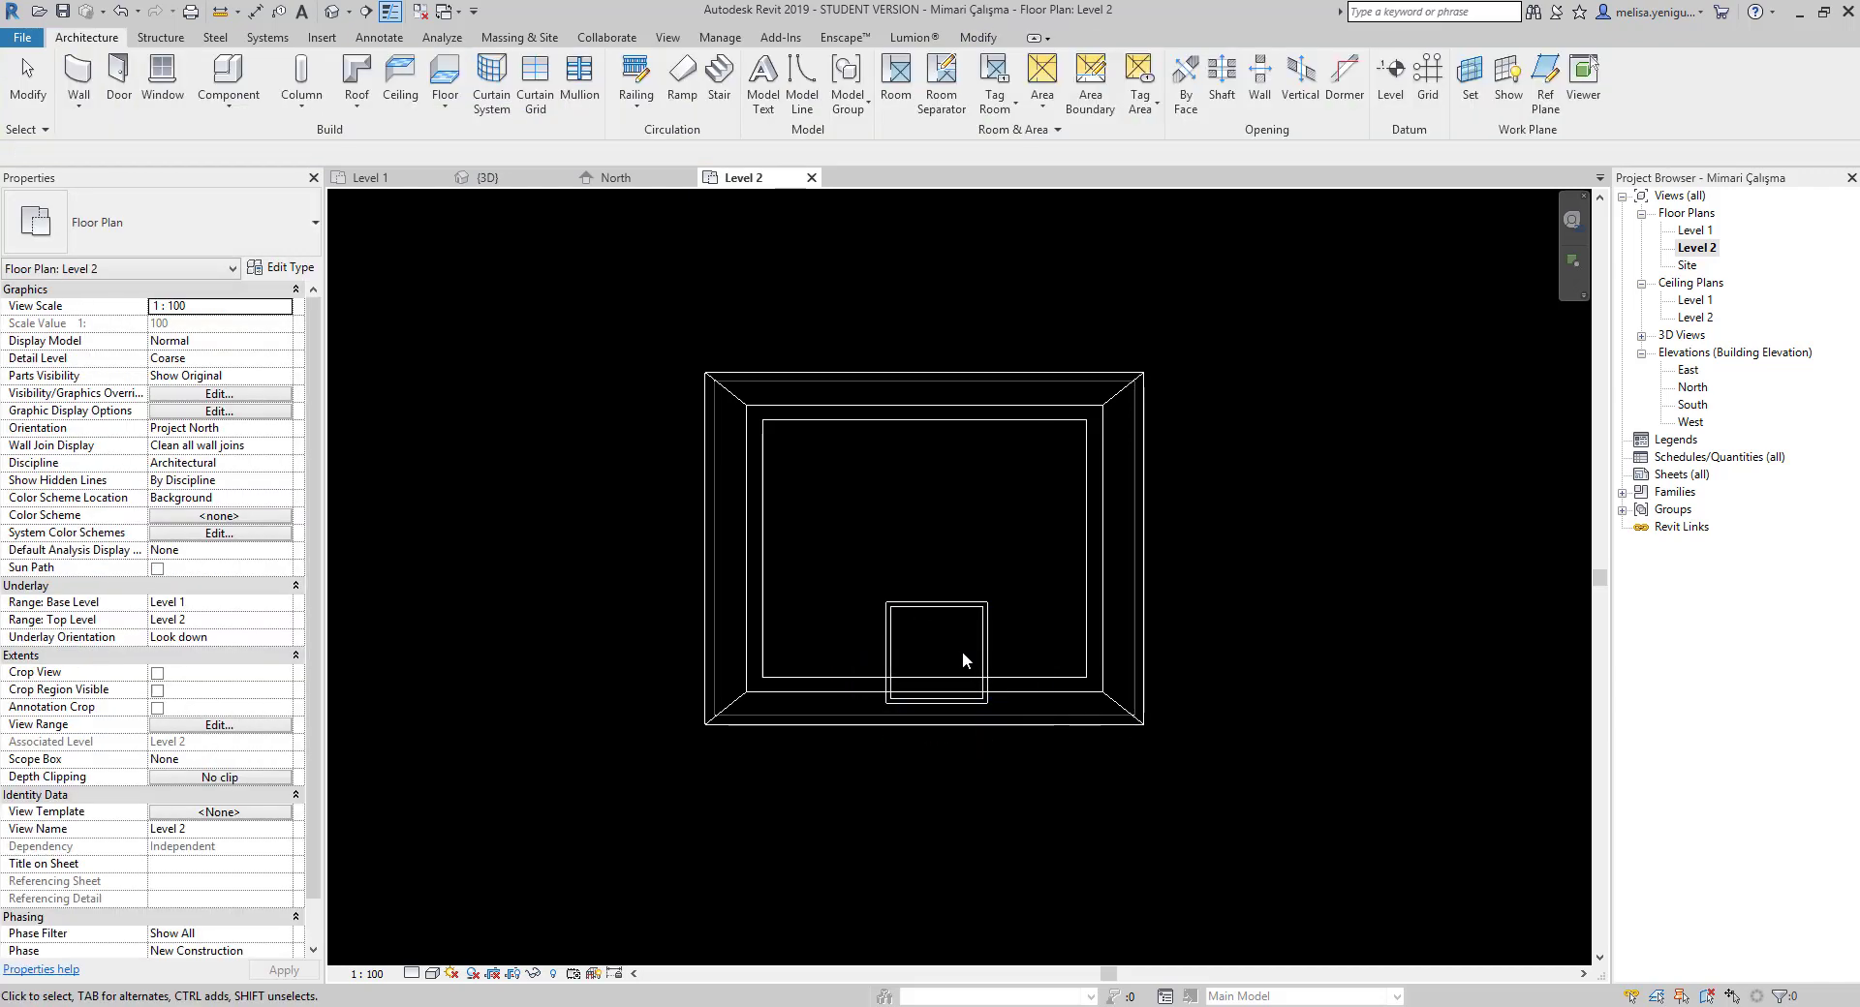
Delete the square's top wall to leave a U-shaped set of dormer walls
{"action": "left_click", "coordinate": [358, 73]}
{"action": "key", "text": "Escape"}
{"action": "scroll", "coordinate": [938, 621], "scroll_direction": "up", "scroll_amount": 2}
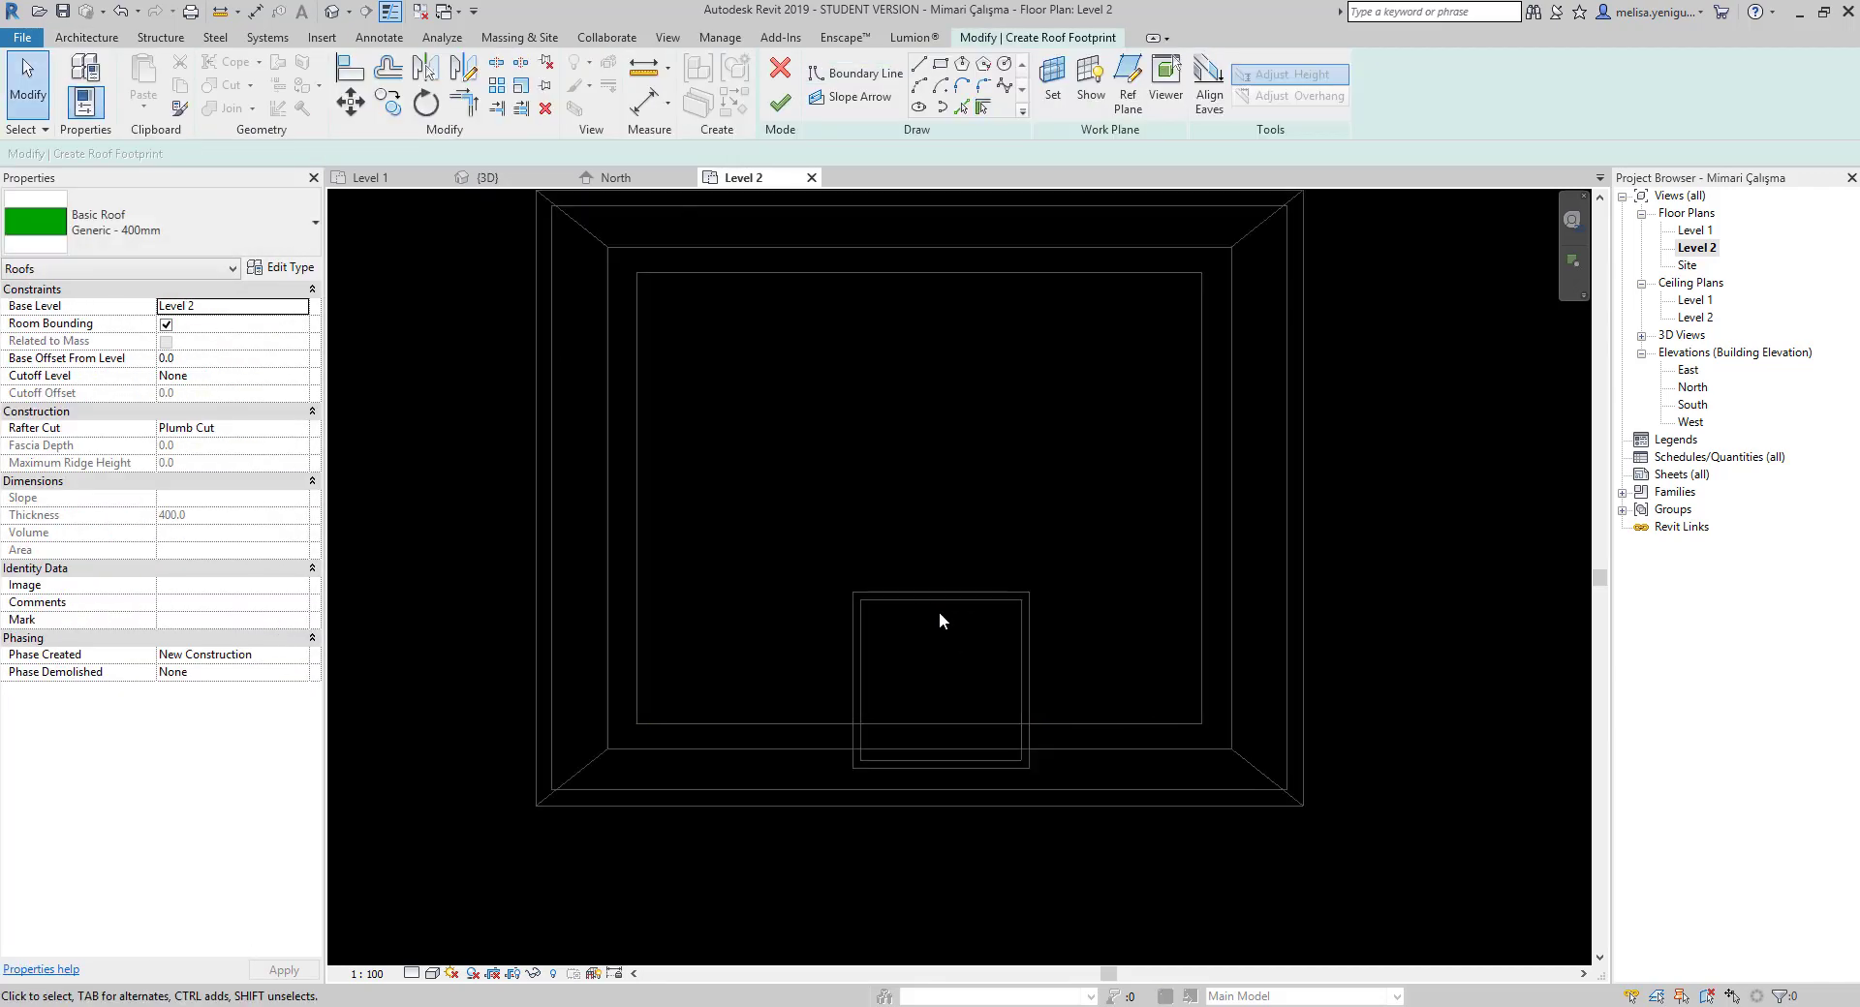
{"action": "left_click", "coordinate": [781, 70]}
{"action": "scroll", "coordinate": [918, 601], "scroll_direction": "down", "scroll_amount": 2}
{"action": "left_click", "coordinate": [919, 599]}
{"action": "key", "text": "Delete"}
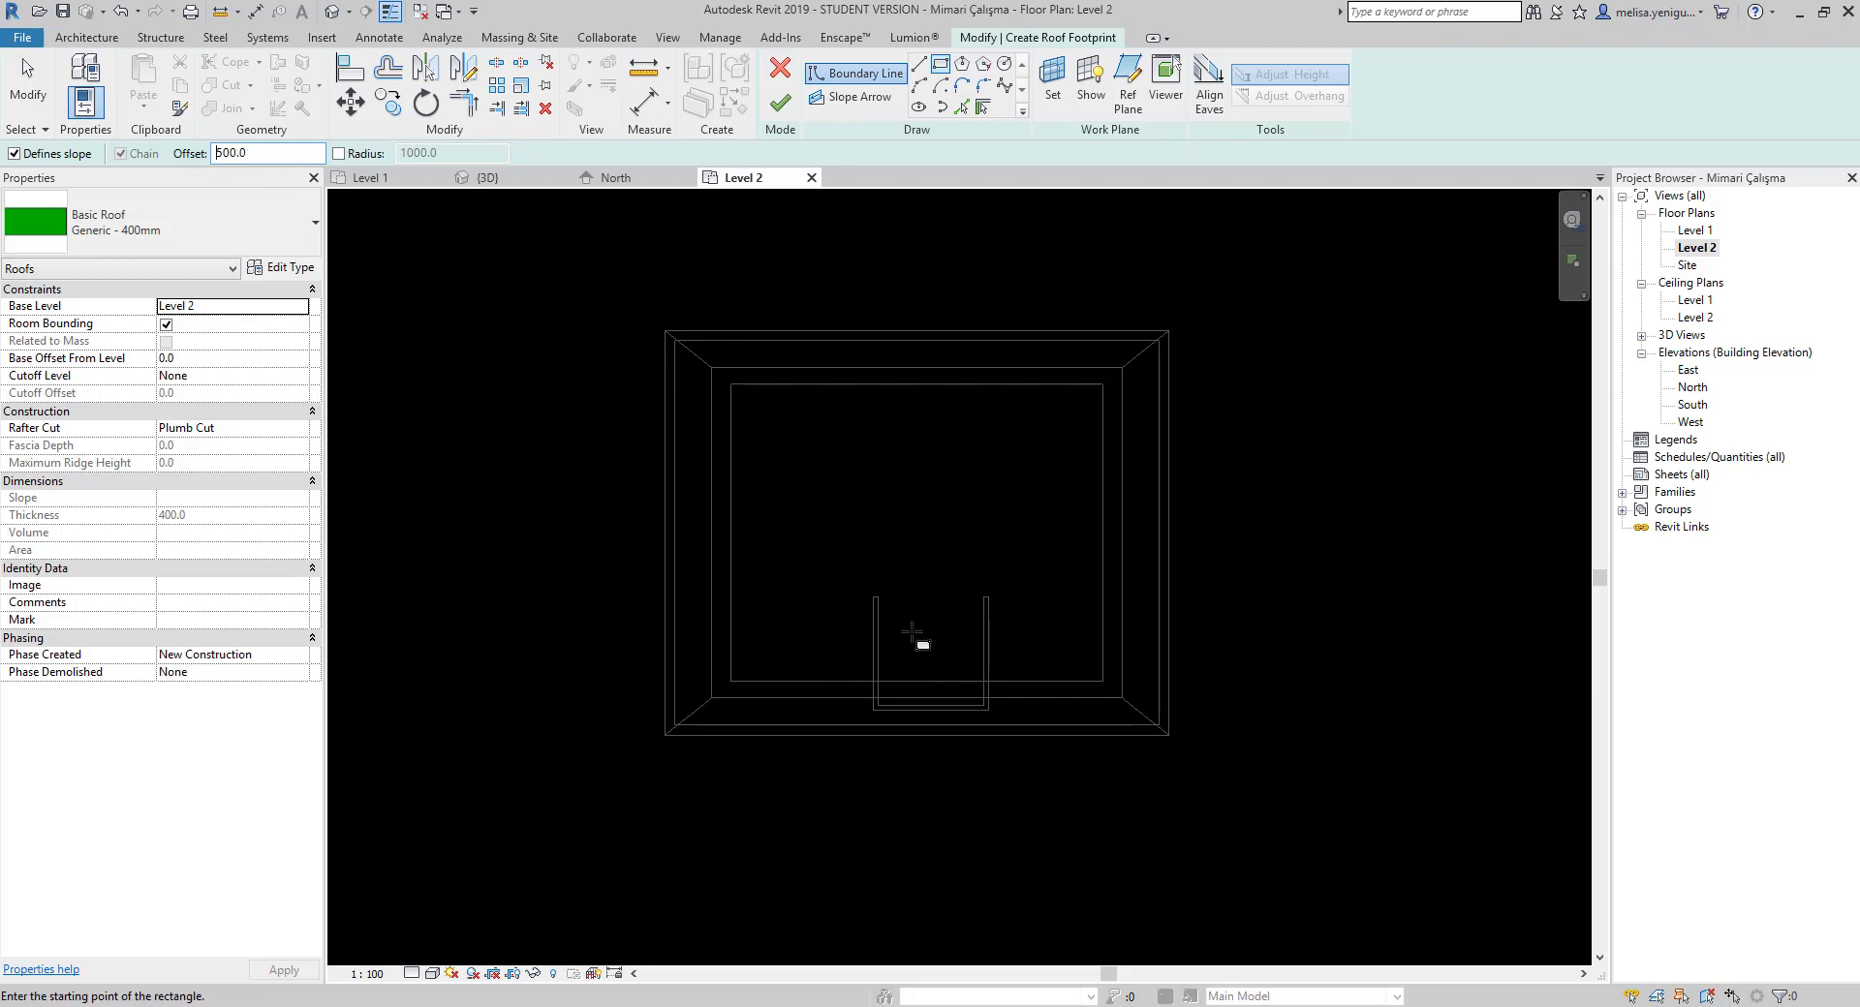
Sketch a footprint roof at offset 500, two edges non-sloping, leaving walls unattached
{"action": "left_click", "coordinate": [873, 599]}
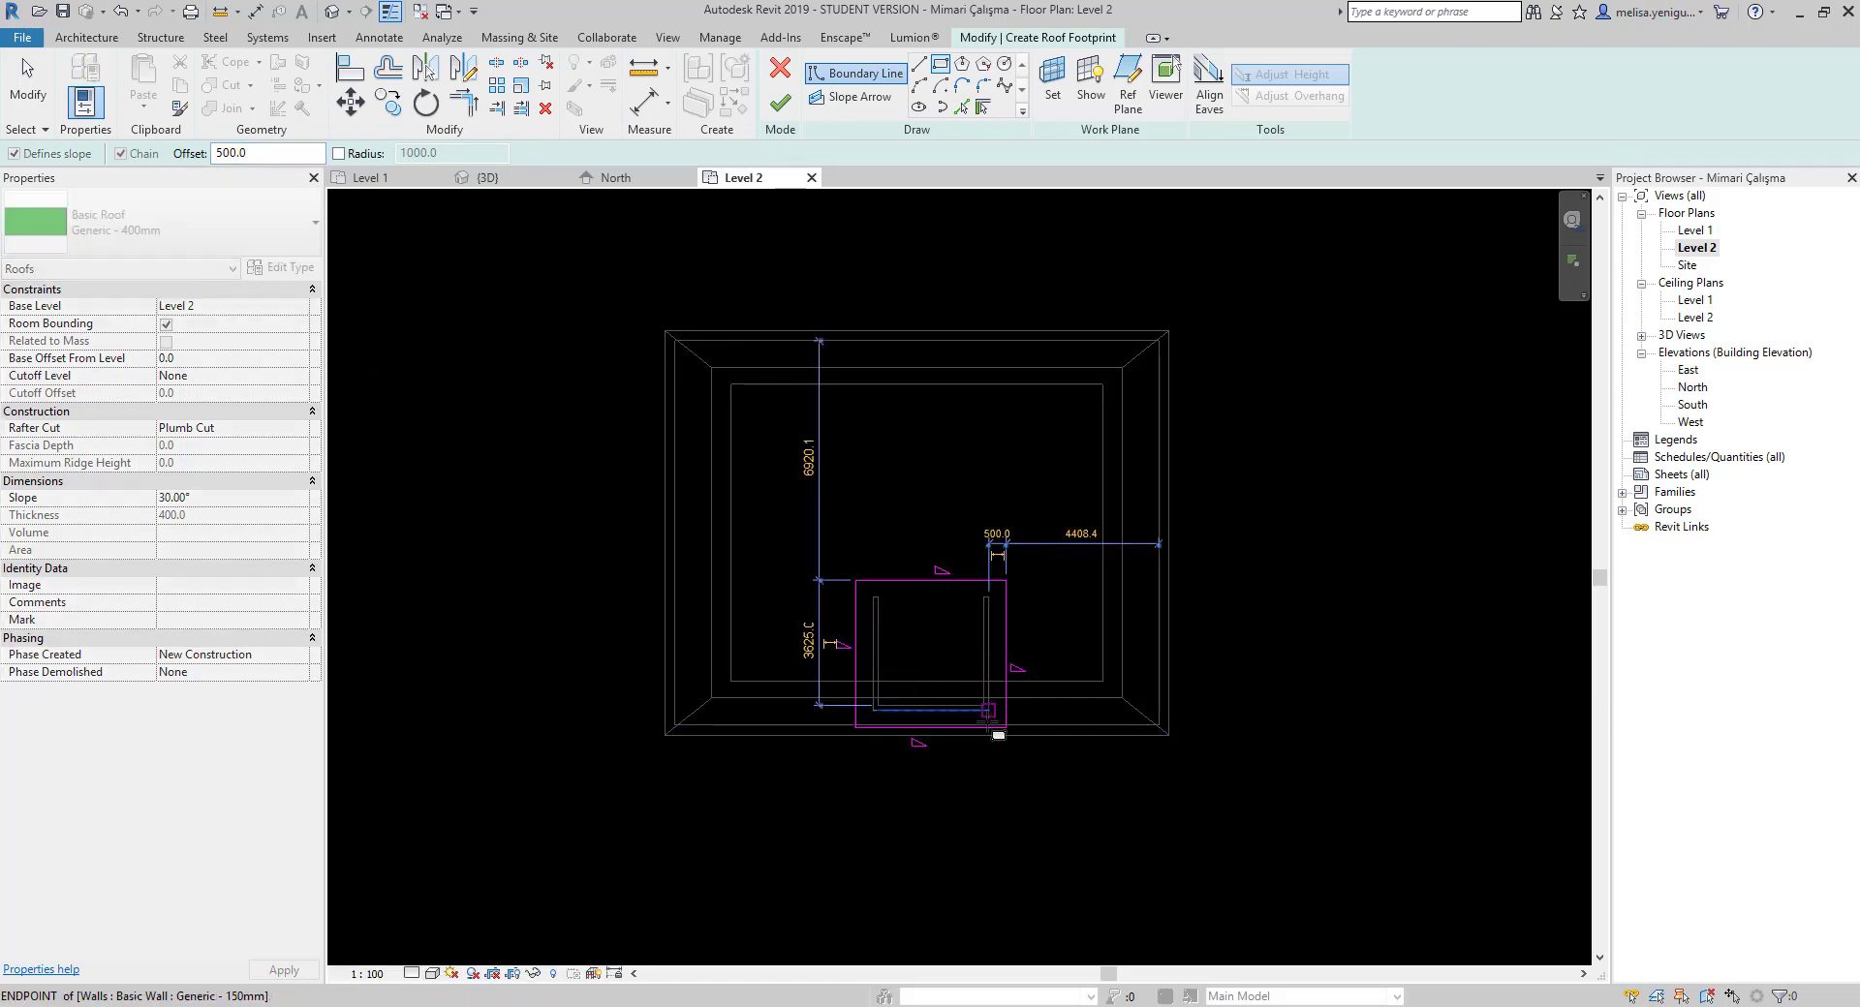
{"action": "left_click", "coordinate": [990, 714]}
{"action": "scroll", "coordinate": [990, 713], "scroll_direction": "up", "scroll_amount": 3}
{"action": "key", "text": "Escape"}
{"action": "key", "text": "Escape"}
{"action": "left_click", "coordinate": [833, 717]}
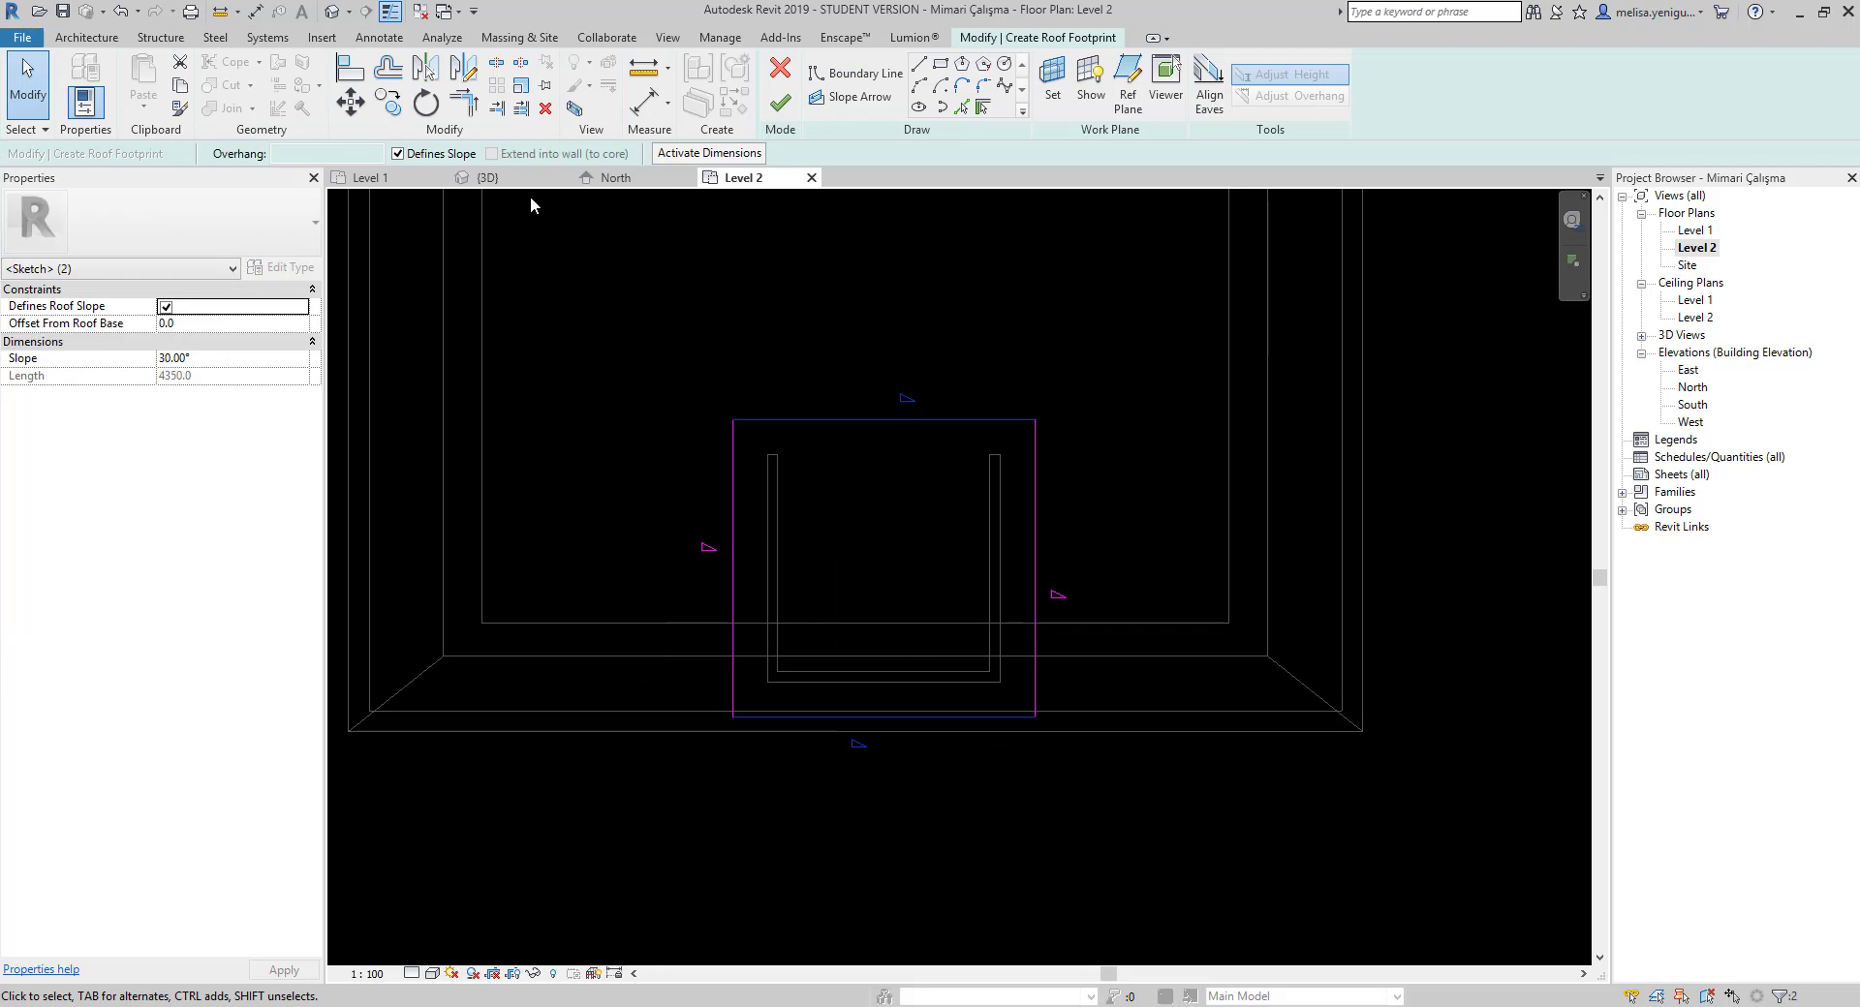
{"action": "left_click", "coordinate": [409, 155]}
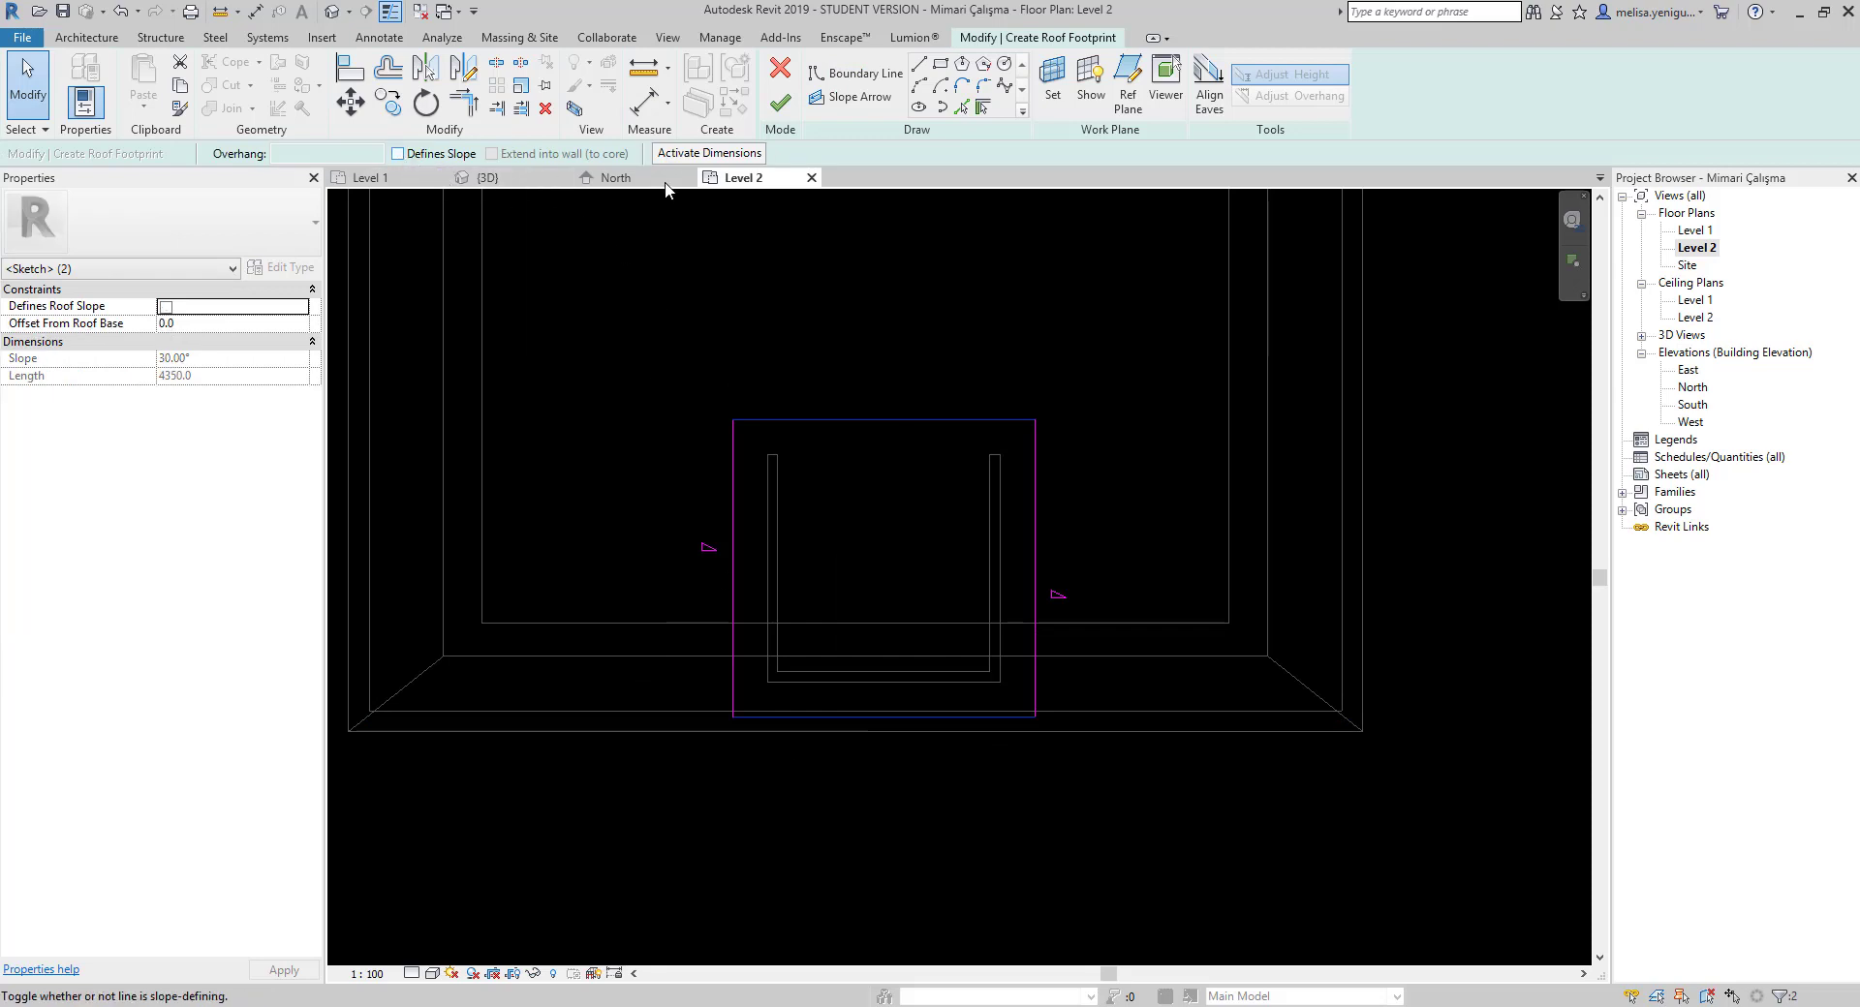
{"action": "left_click", "coordinate": [781, 106]}
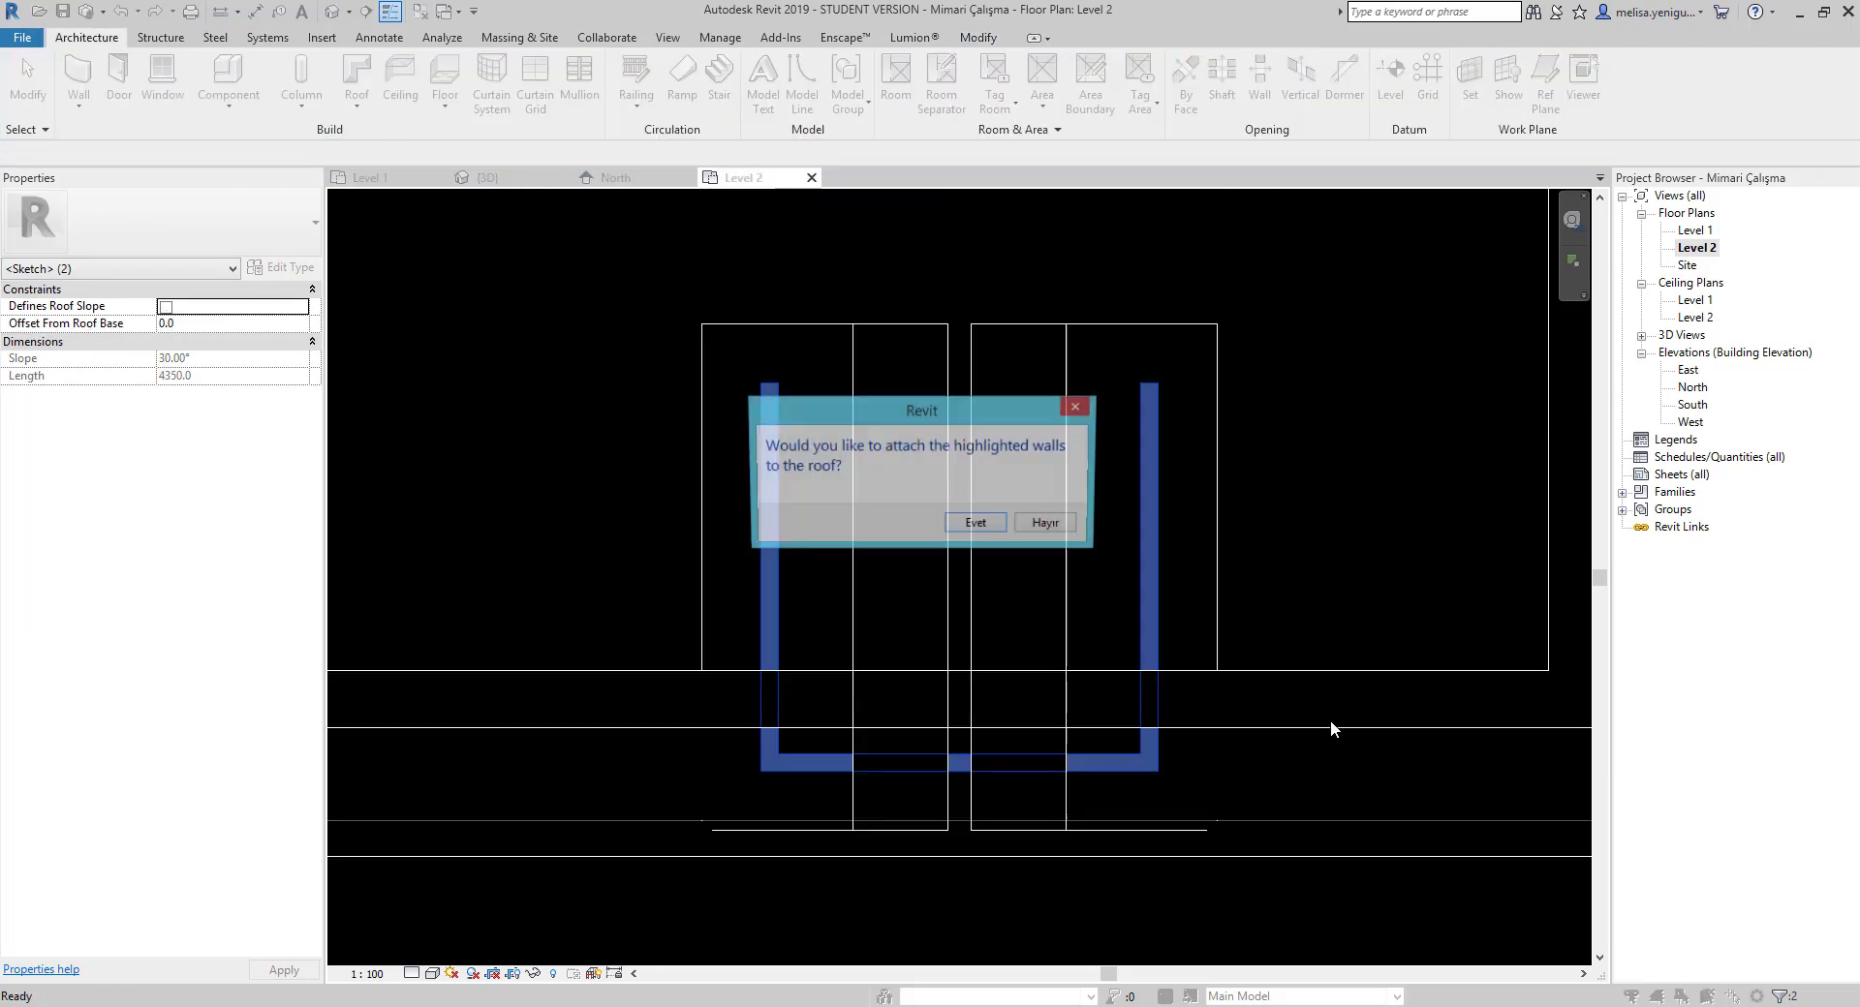
{"action": "left_click", "coordinate": [1047, 524]}
{"action": "scroll", "coordinate": [978, 591], "scroll_direction": "down", "scroll_amount": 3}
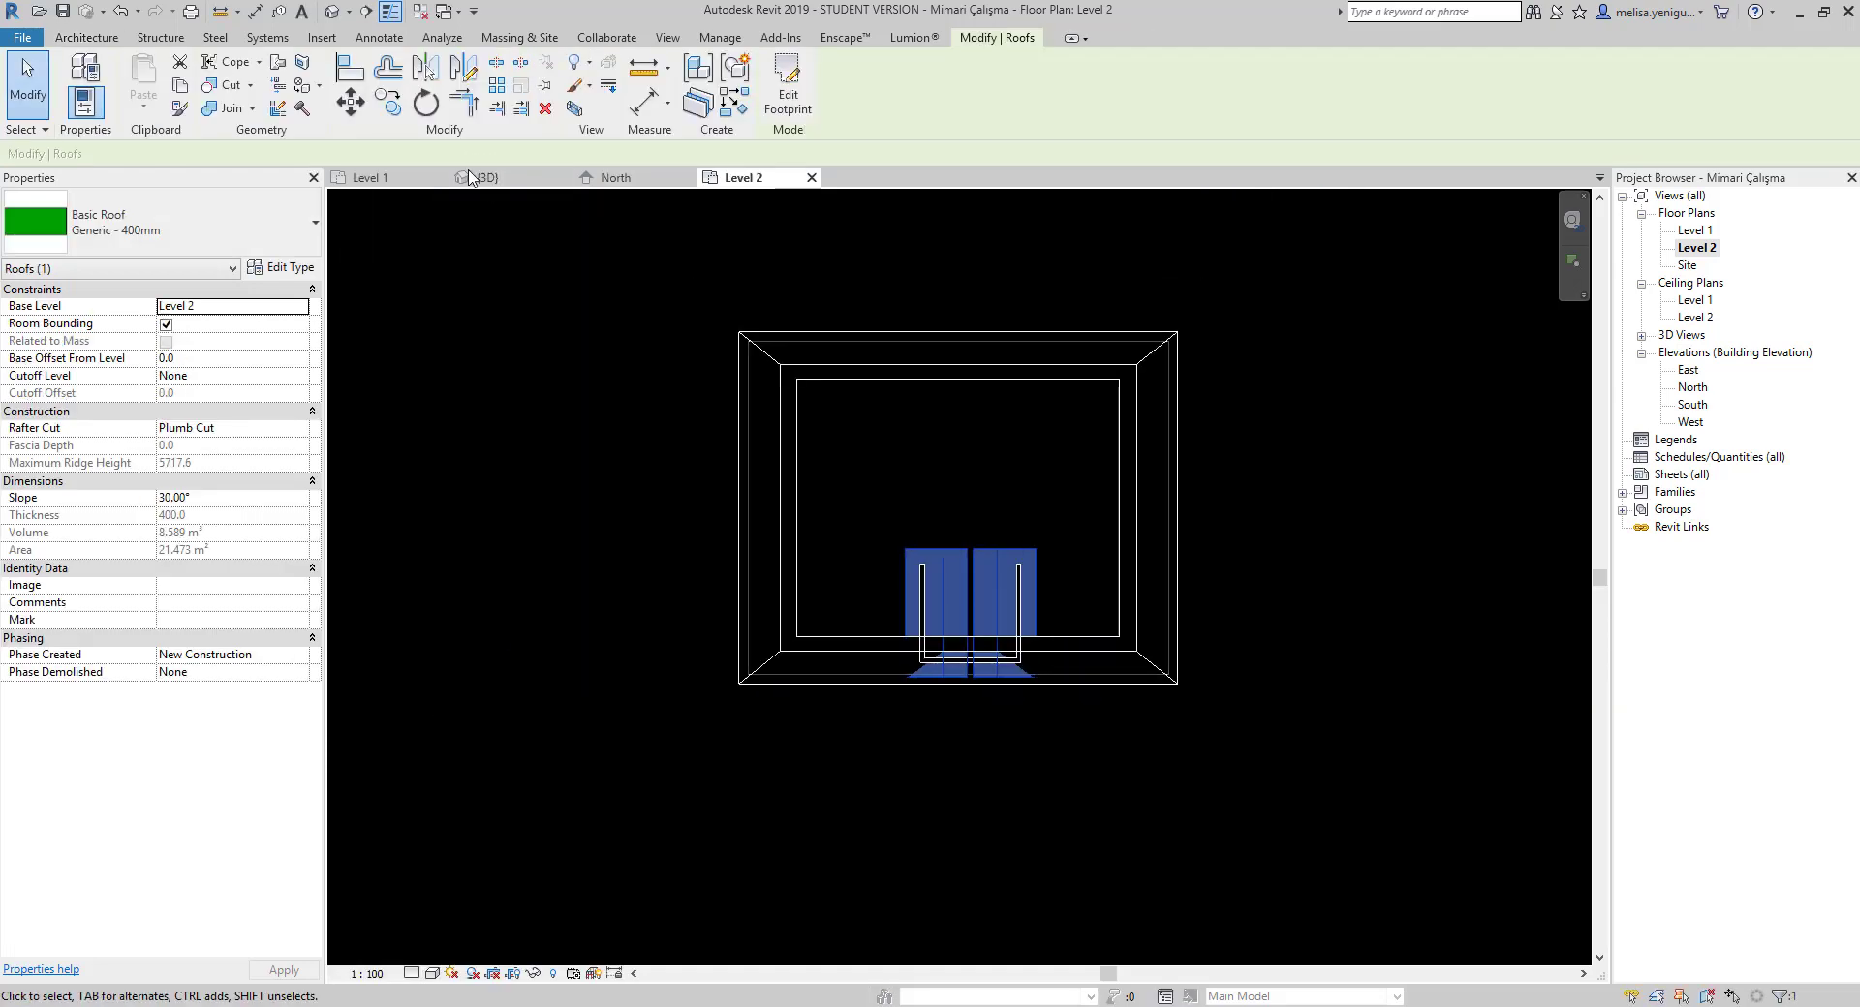
Change the dormer roof's type to Cold Roof - Concrete
{"action": "key", "text": "ctrl+Tab"}
{"action": "scroll", "coordinate": [1090, 649], "scroll_direction": "up", "scroll_amount": 3}
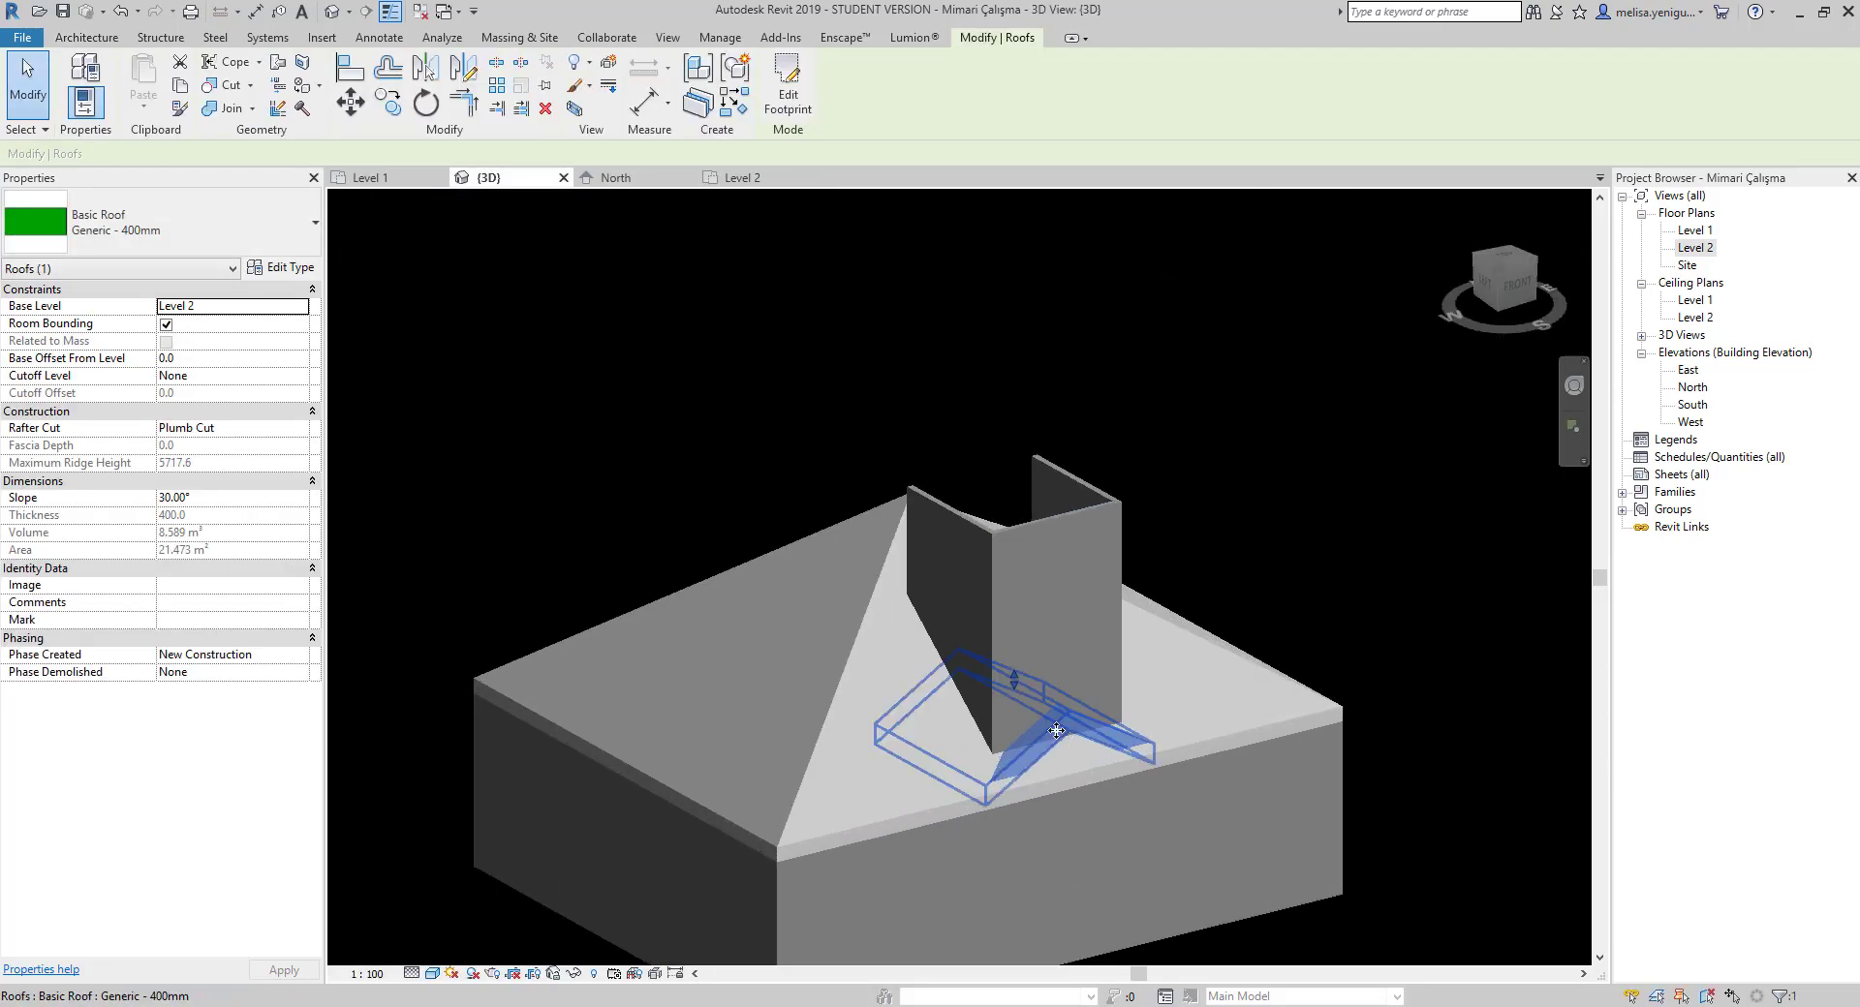
{"action": "left_click", "coordinate": [159, 223]}
{"action": "left_click", "coordinate": [126, 318]}
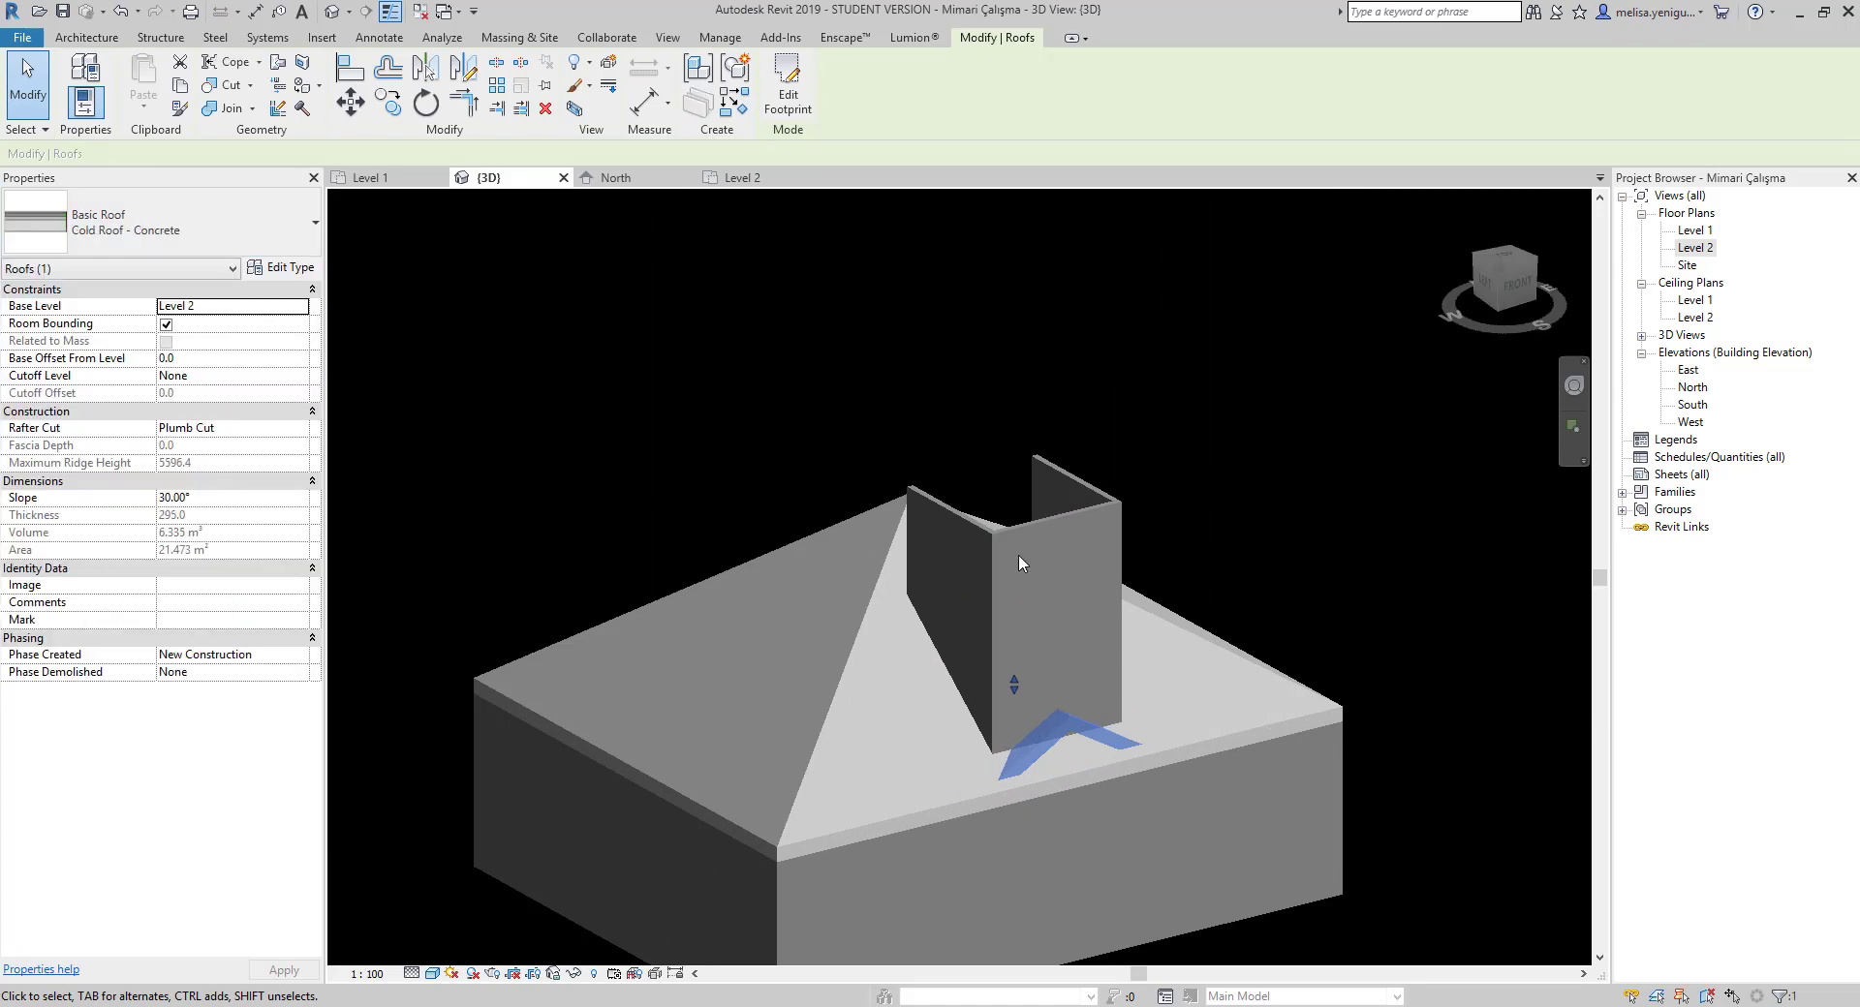
In the North elevation, select the dormer roof and move it up above the main roof
{"action": "left_click", "coordinate": [647, 182]}
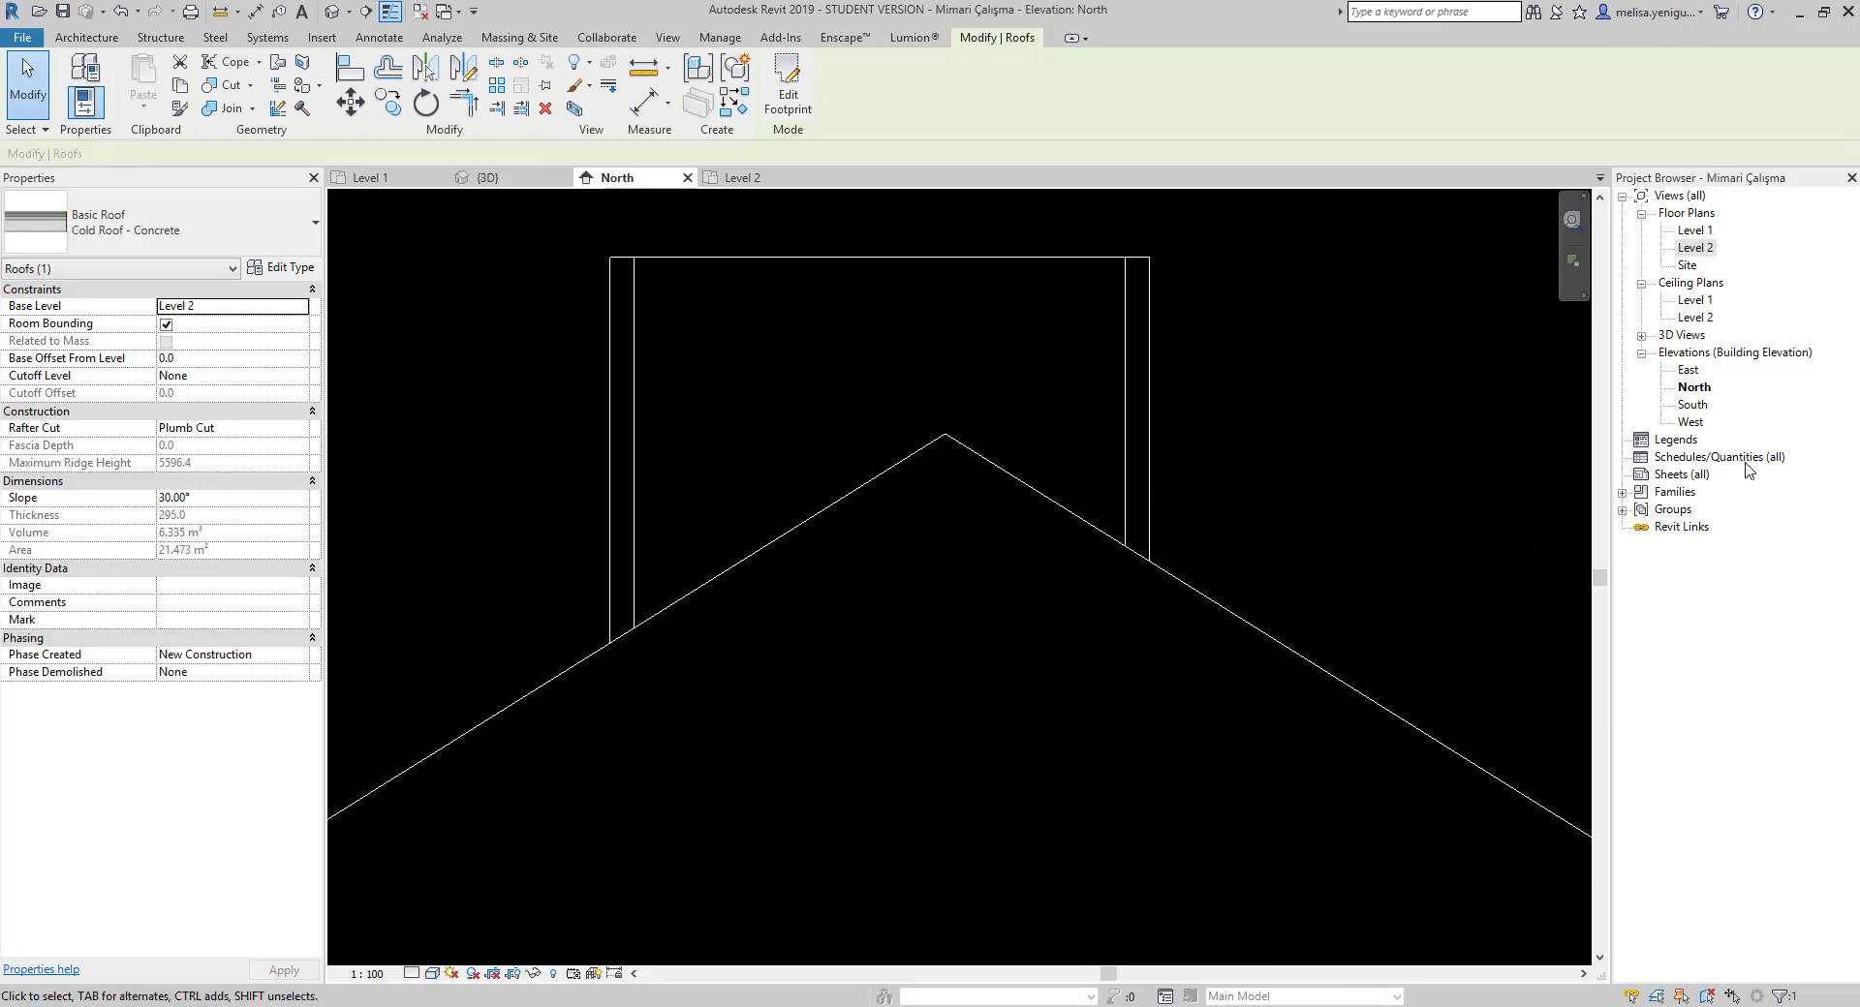
{"action": "scroll", "coordinate": [973, 513], "scroll_direction": "down", "scroll_amount": 3}
{"action": "scroll", "coordinate": [829, 591], "scroll_direction": "down", "scroll_amount": 1}
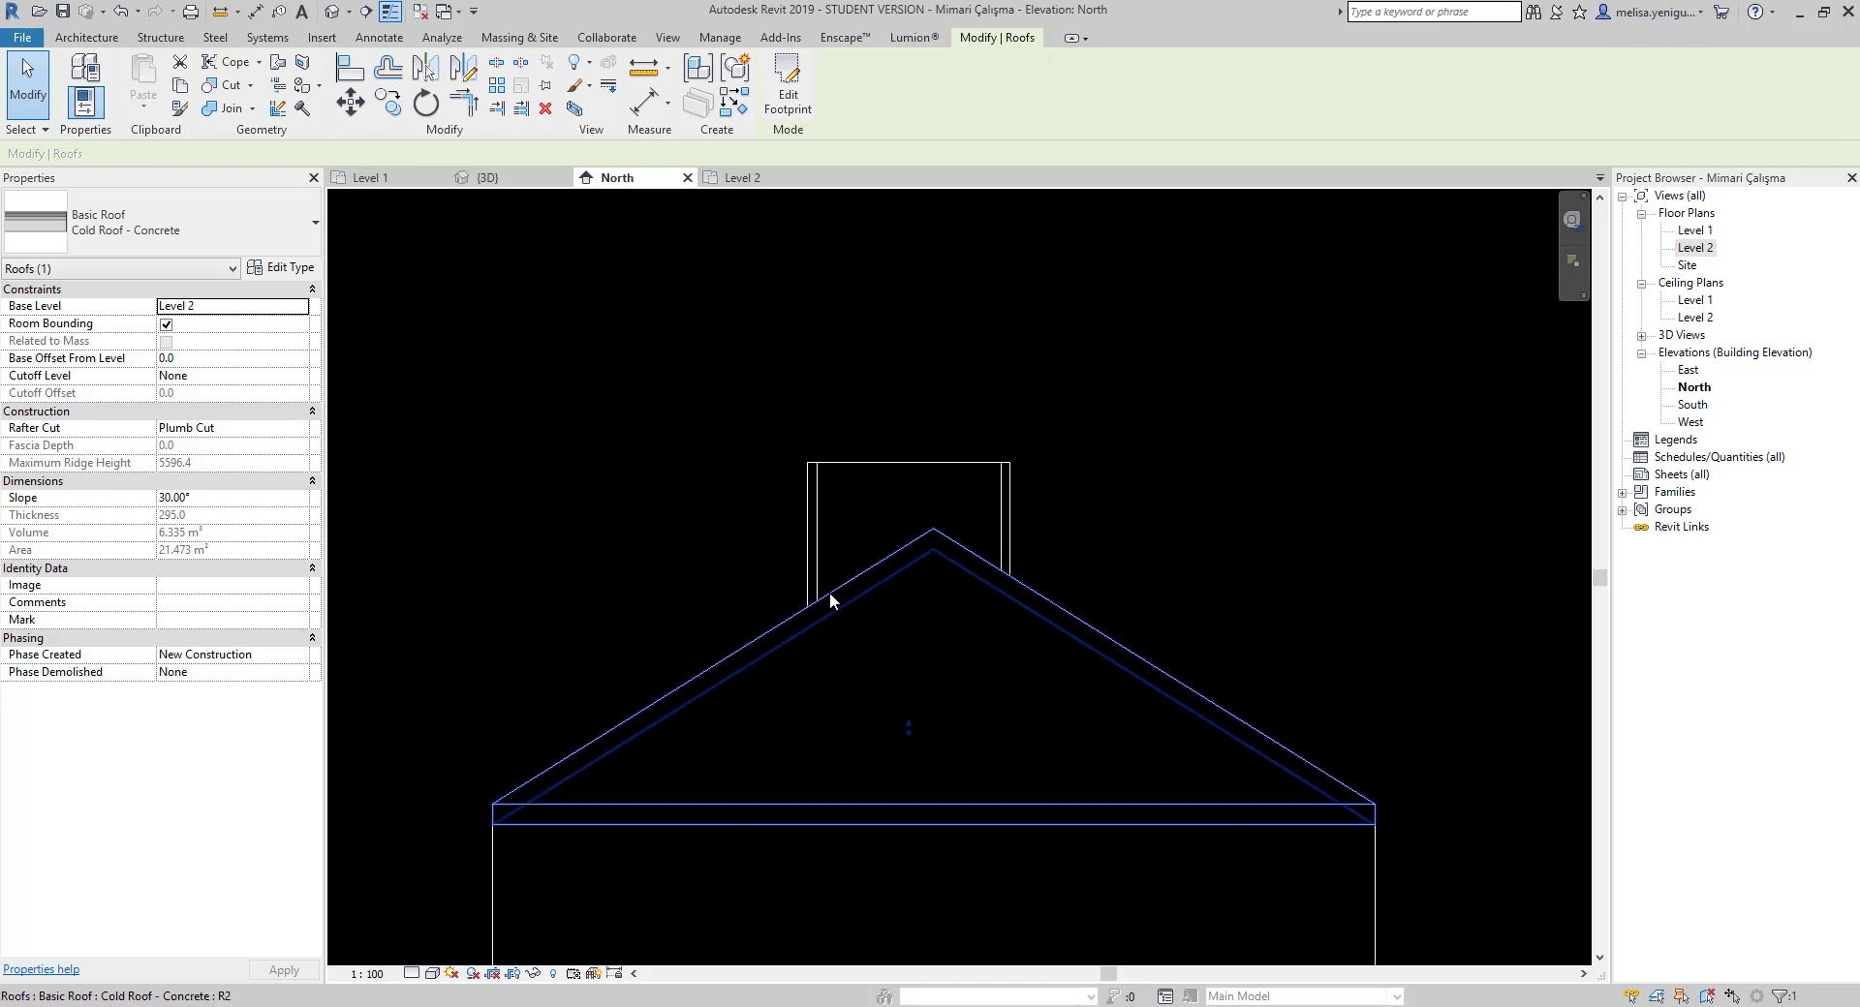
{"action": "left_click_drag", "start_coordinate": [718, 581], "coordinate": [1101, 873]}
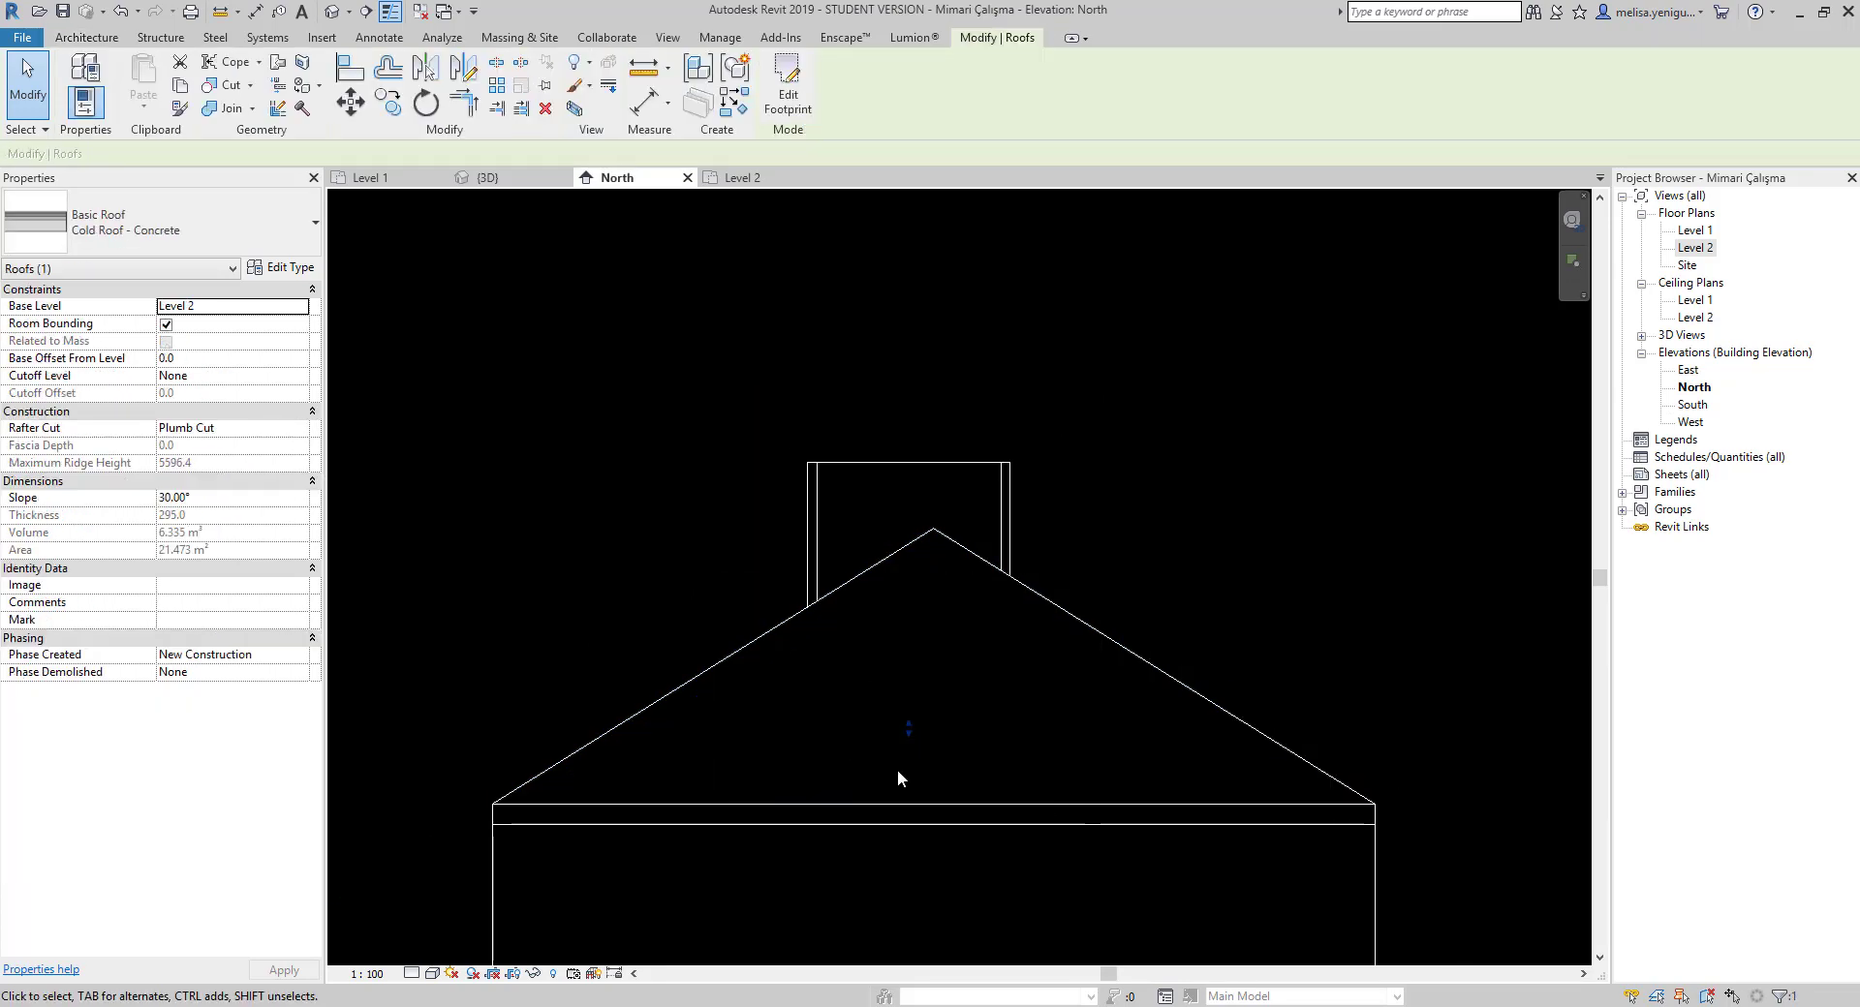
{"action": "middle_click_drag", "start_coordinate": [1172, 770], "coordinate": [1048, 680]}
{"action": "key", "text": "m"}
{"action": "key", "text": "v"}
{"action": "left_click", "coordinate": [1353, 767]}
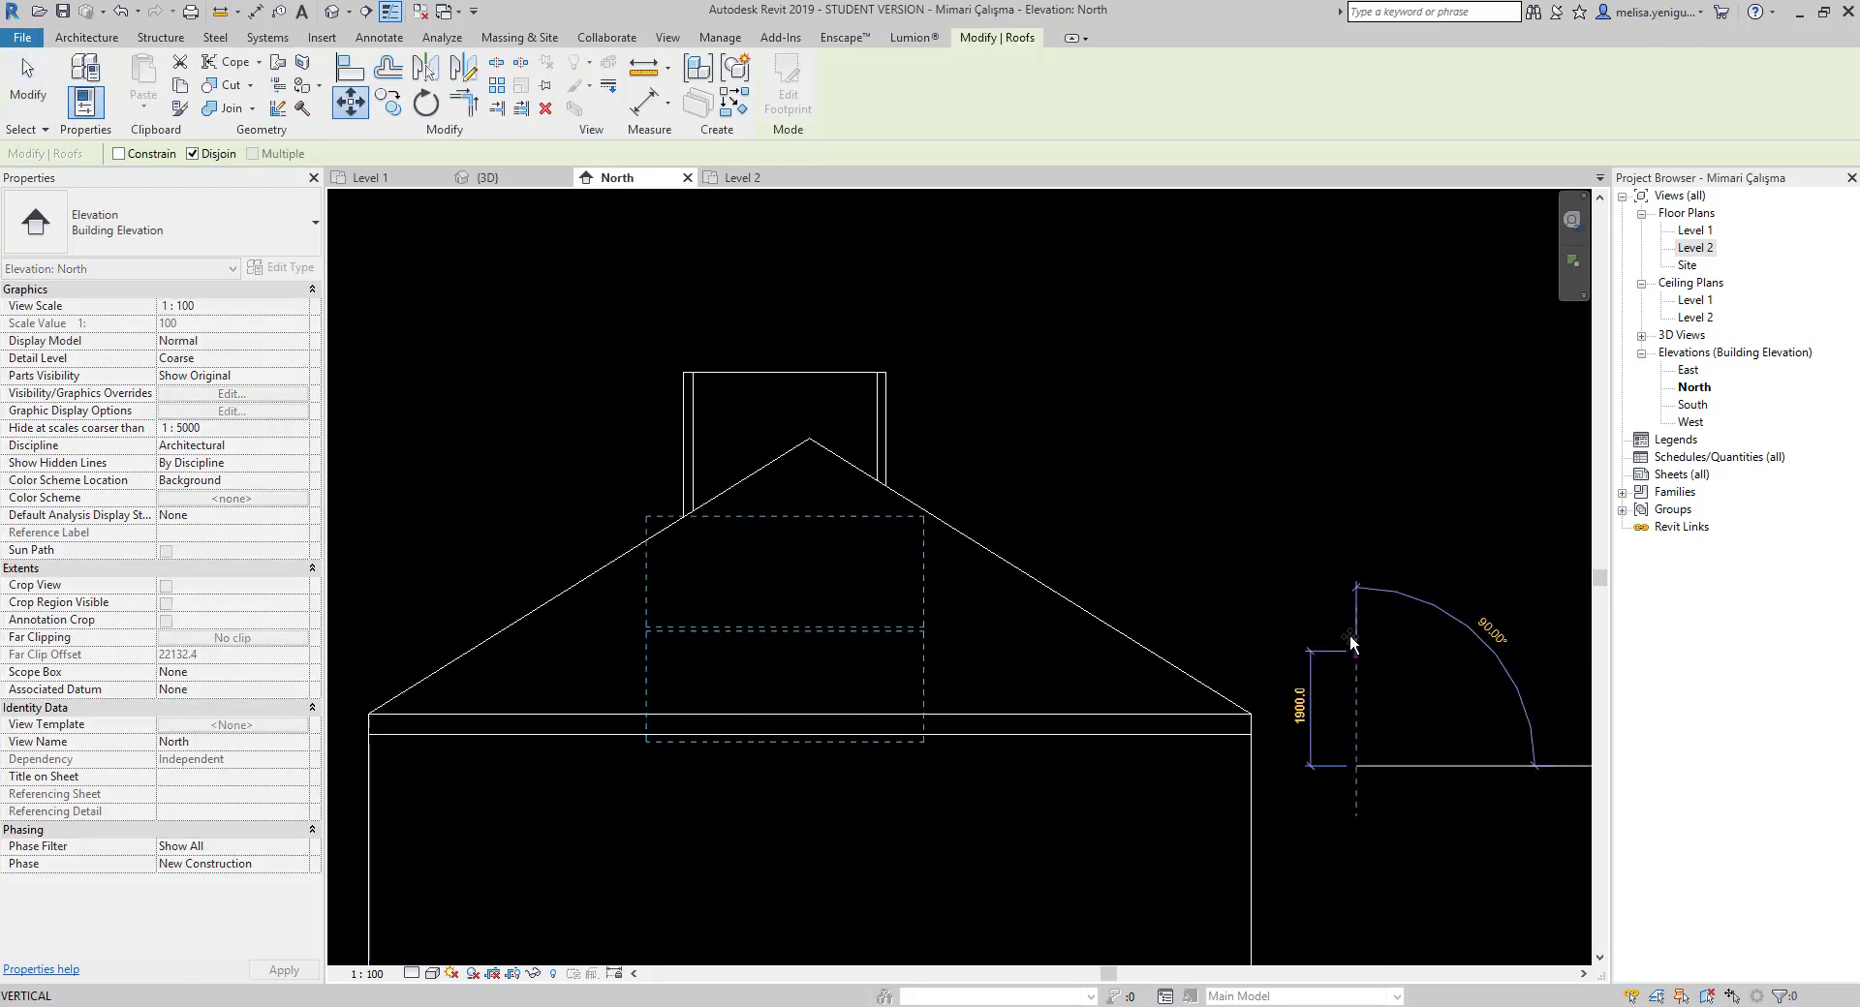
{"action": "left_click", "coordinate": [1353, 579]}
Fine-tune the dormer roof height with two small moves, settling at a 3160.0 base offset
{"action": "scroll", "coordinate": [789, 469], "scroll_direction": "up", "scroll_amount": 2}
{"action": "scroll", "coordinate": [772, 456], "scroll_direction": "up", "scroll_amount": 2}
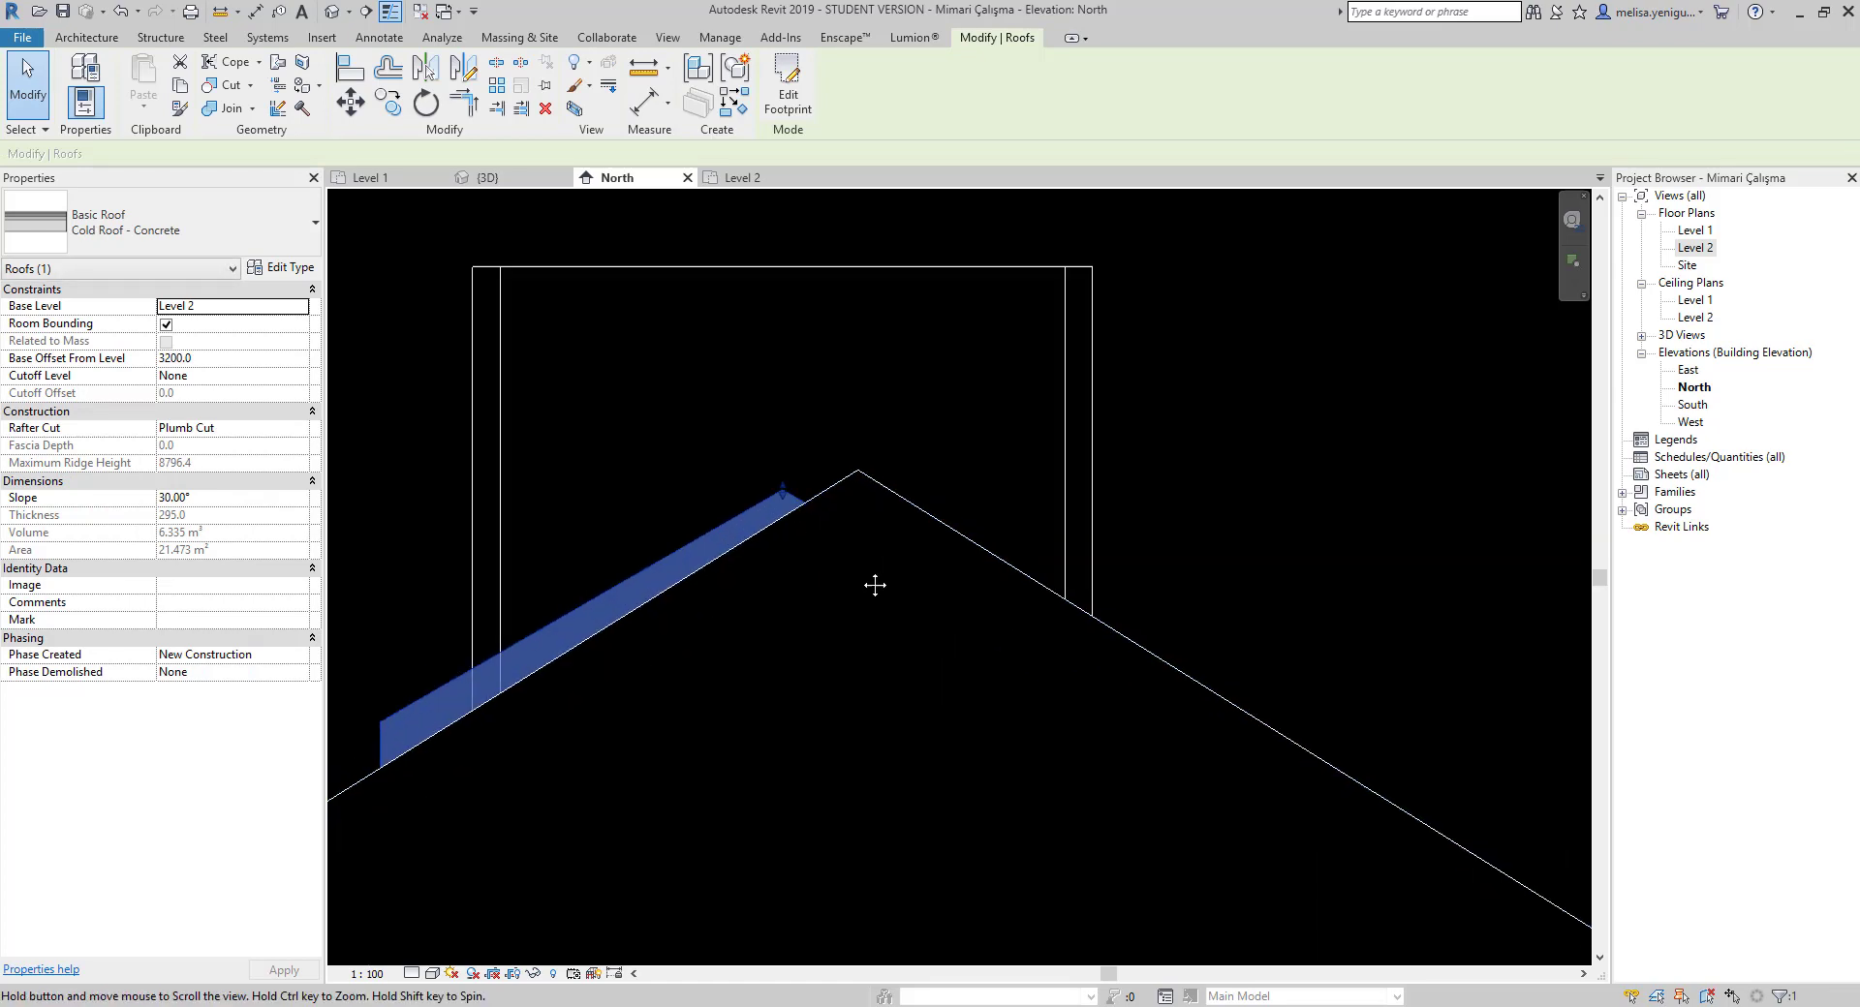
{"action": "middle_click_drag", "start_coordinate": [875, 585], "coordinate": [839, 671]}
{"action": "key", "text": "m"}
{"action": "key", "text": "v"}
{"action": "left_click", "coordinate": [1245, 648]}
{"action": "left_click", "coordinate": [1247, 632]}
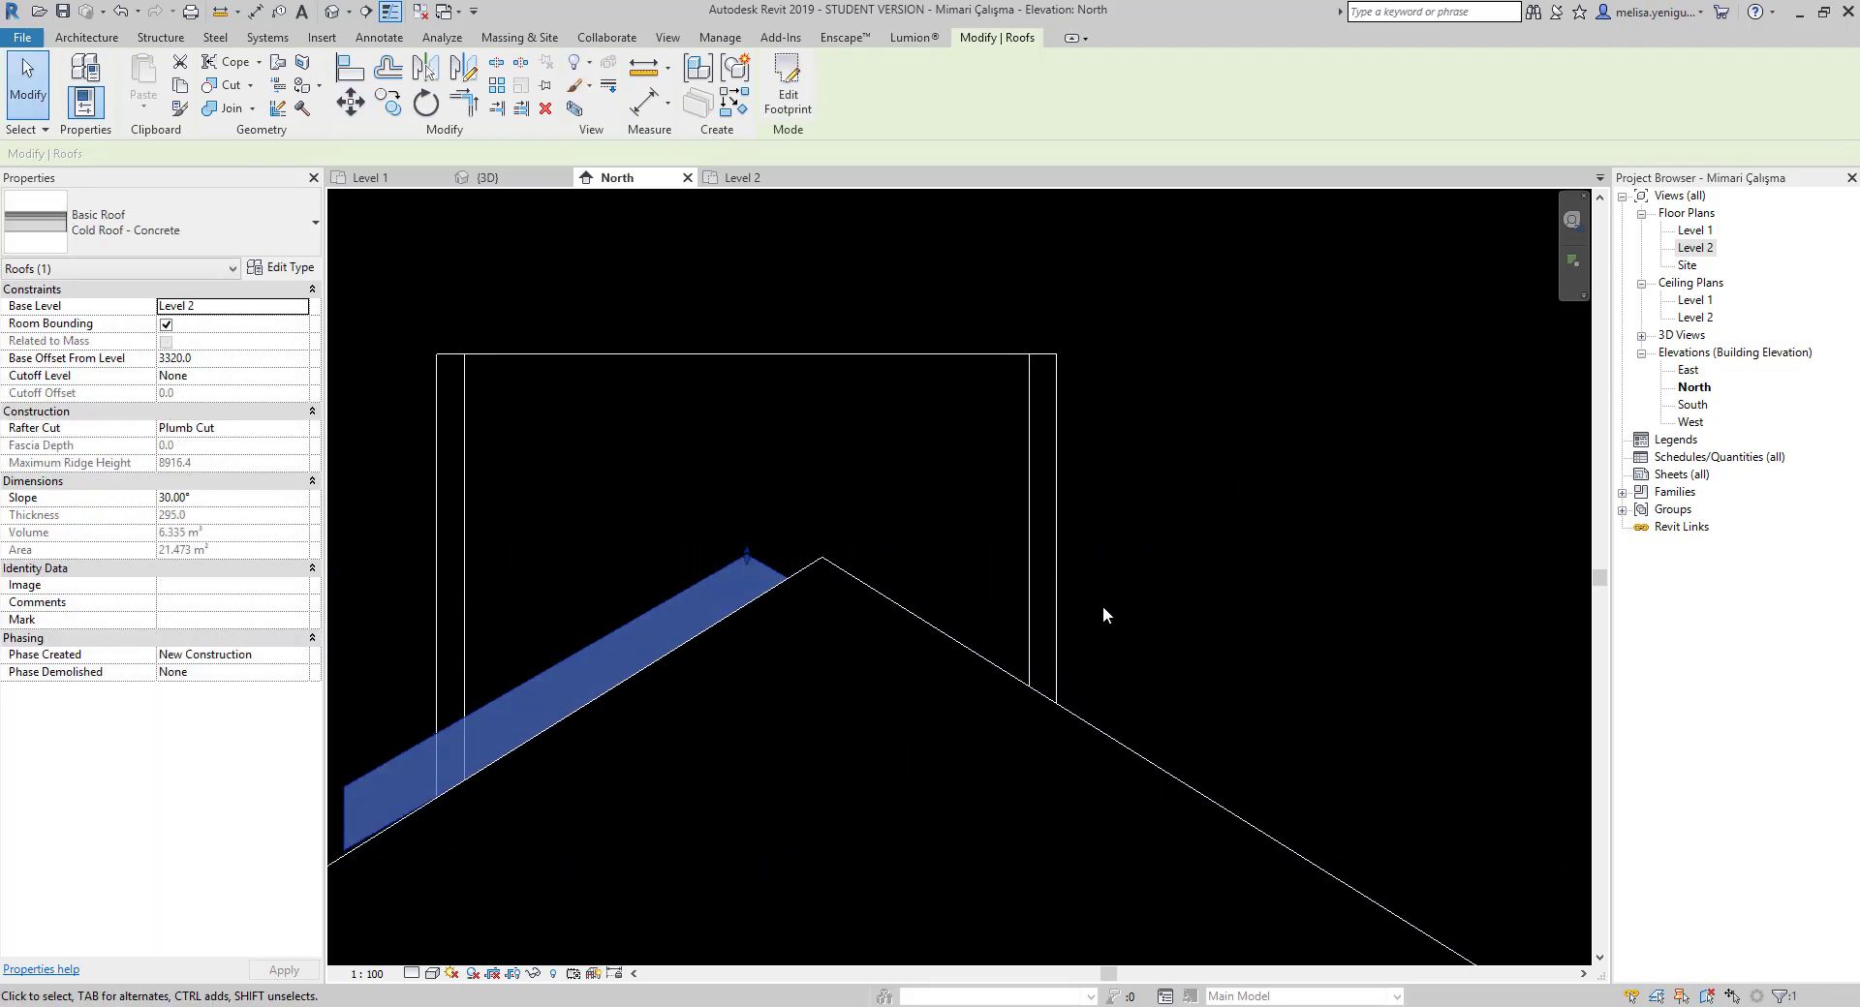
{"action": "key", "text": "m"}
{"action": "key", "text": "v"}
{"action": "left_click", "coordinate": [1271, 598]}
{"action": "left_click", "coordinate": [1269, 626]}
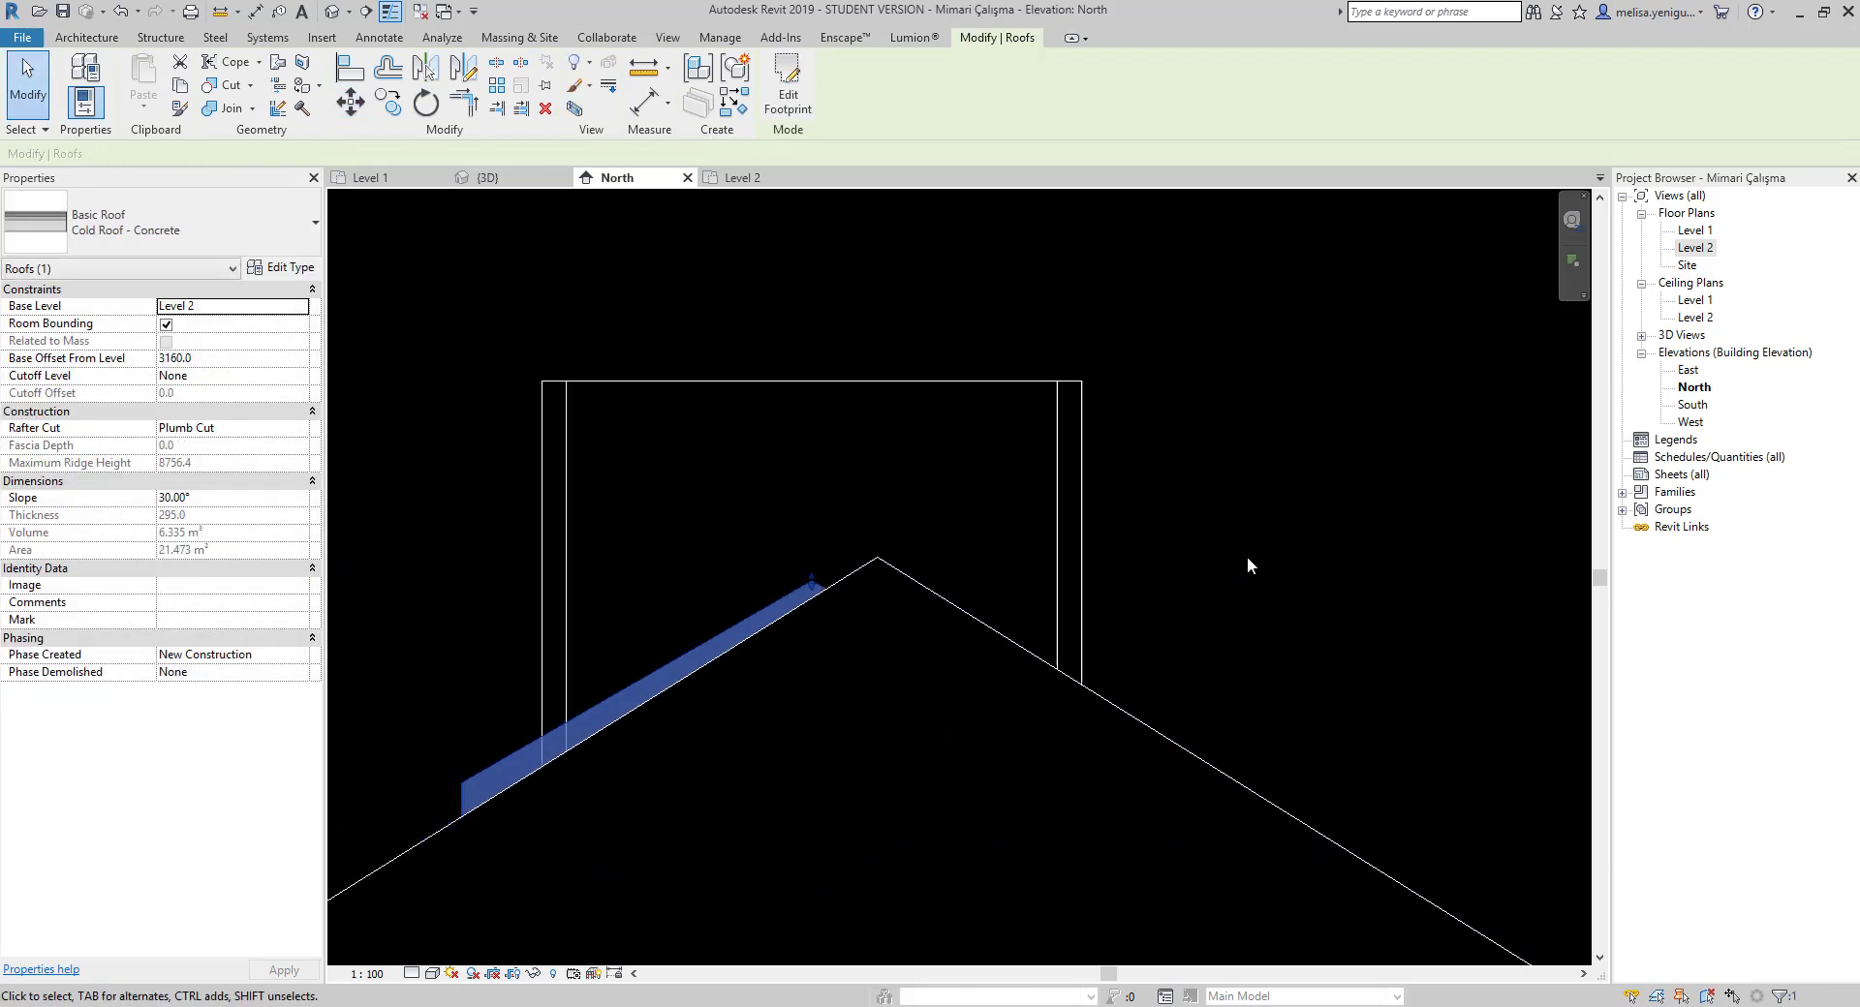
{"action": "scroll", "coordinate": [1247, 556], "scroll_direction": "down", "scroll_amount": 2}
In the 3D view, attach the tops of the three dormer walls to the dormer roof
{"action": "left_click", "coordinate": [497, 180]}
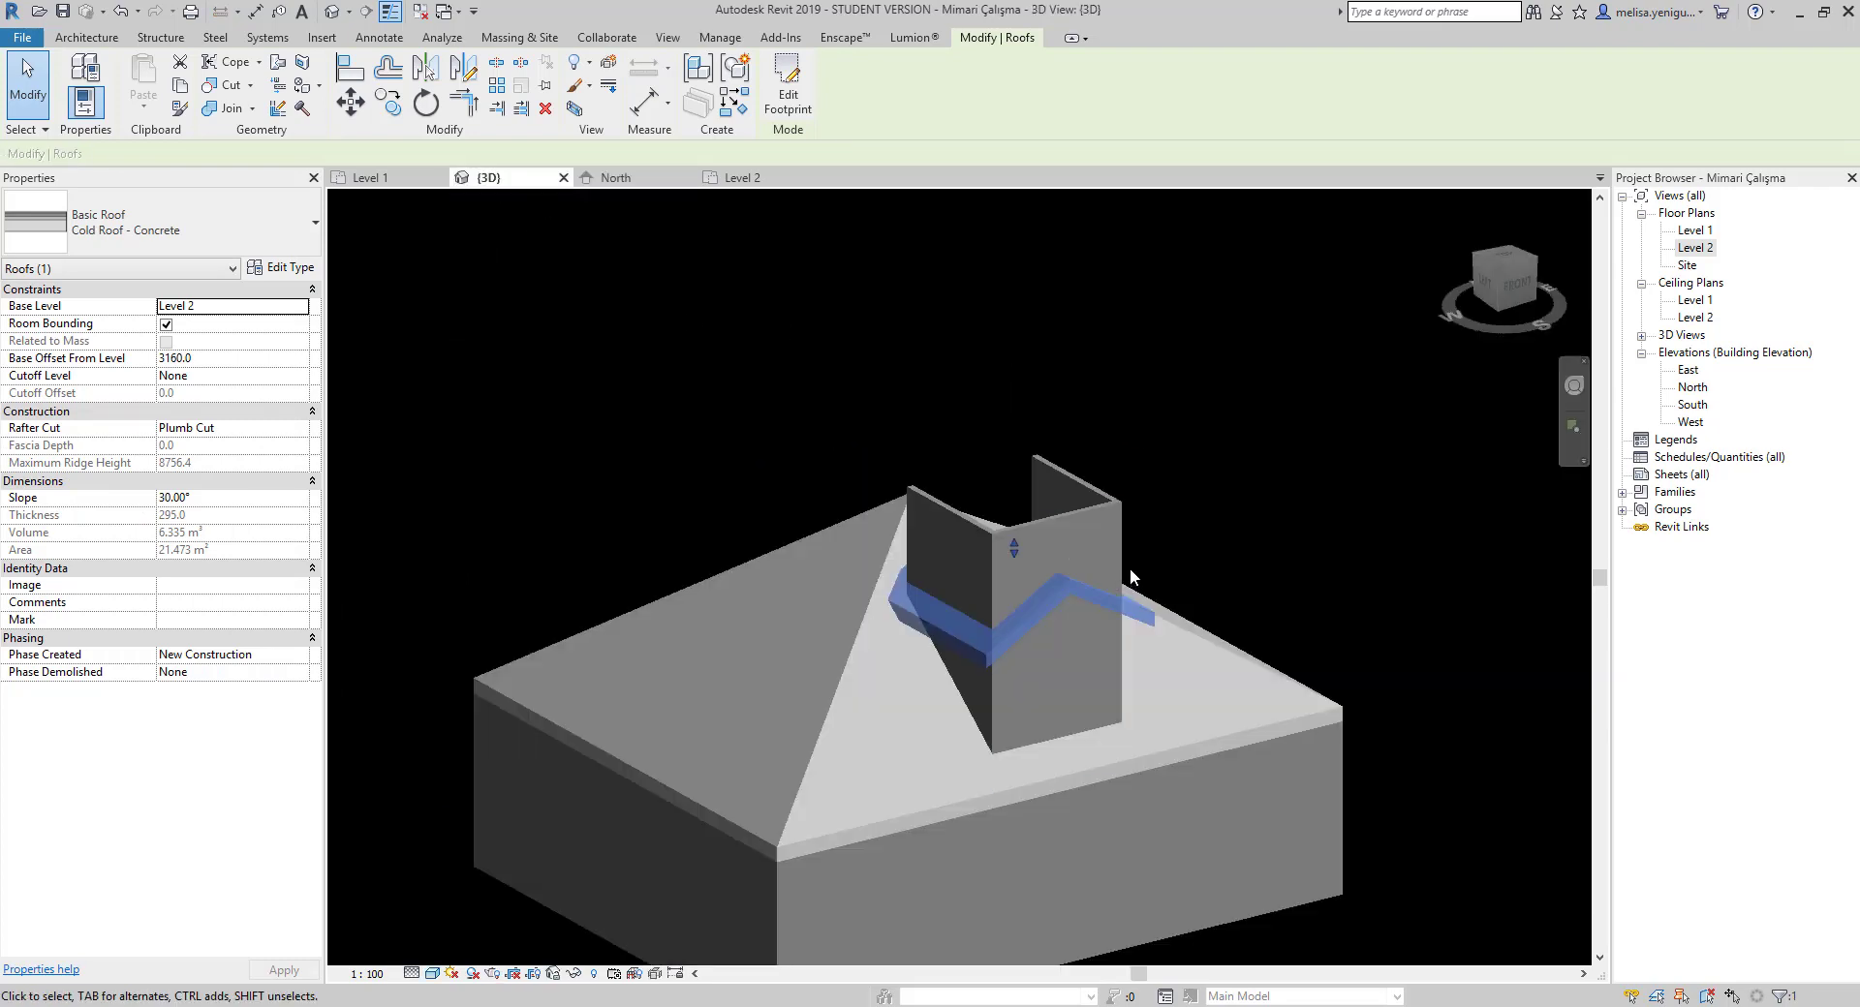
{"action": "left_click", "coordinate": [1147, 442]}
{"action": "left_click", "coordinate": [1056, 629]}
{"action": "left_click", "coordinate": [949, 562], "text": "ctrl"}
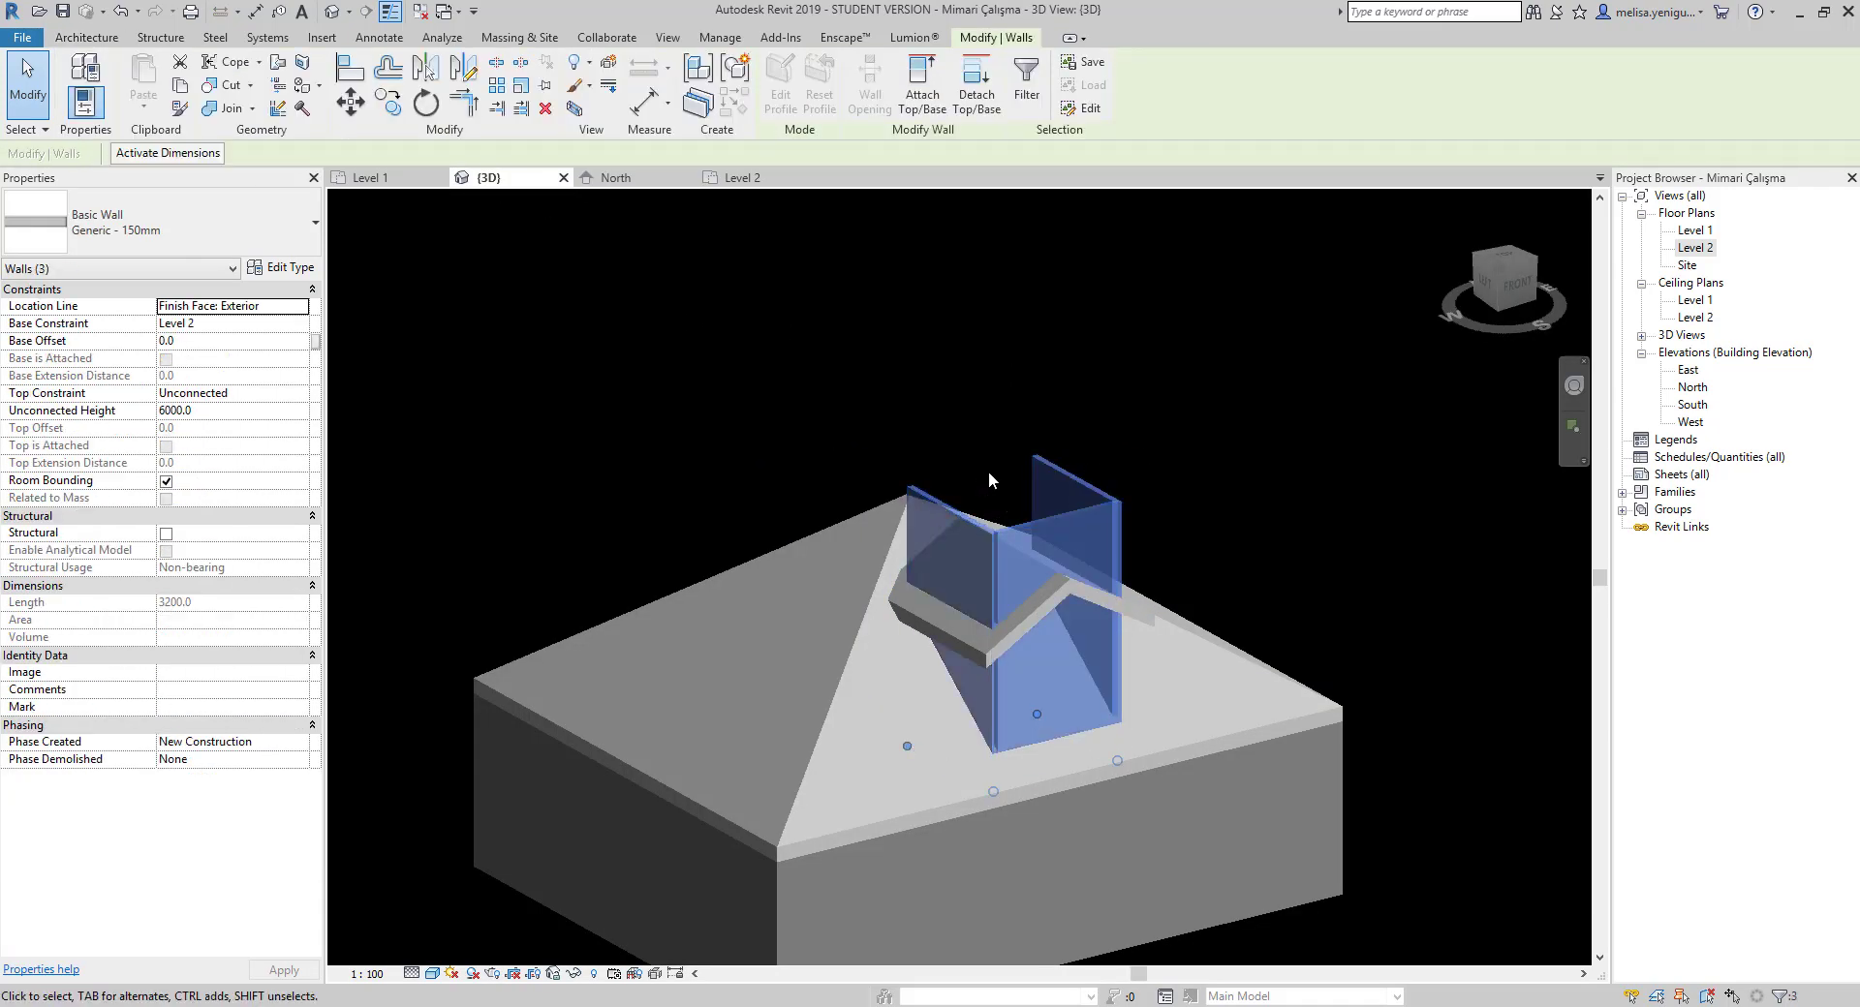
{"action": "left_click", "coordinate": [920, 92]}
{"action": "scroll", "coordinate": [1065, 582], "scroll_direction": "up", "scroll_amount": 2}
{"action": "left_click", "coordinate": [1085, 549]}
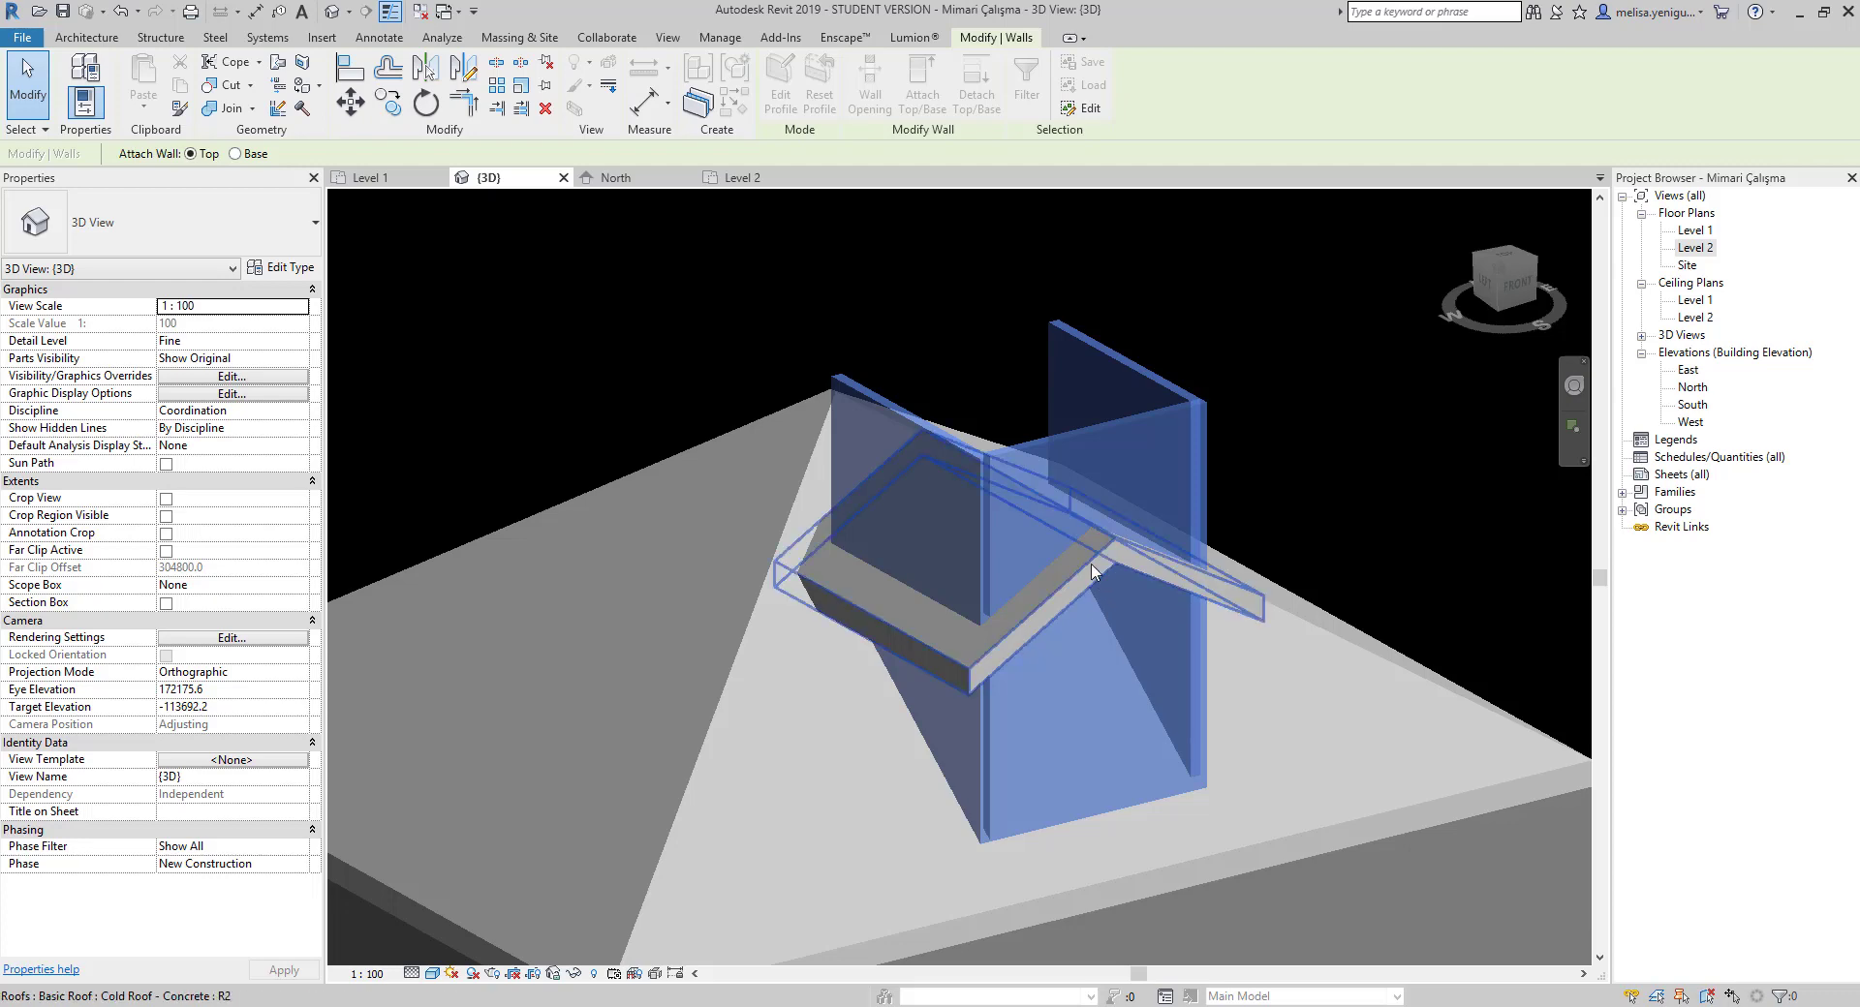
{"action": "scroll", "coordinate": [1085, 550], "scroll_direction": "down", "scroll_amount": 3}
{"action": "scroll", "coordinate": [1085, 550], "scroll_direction": "down", "scroll_amount": 1}
Clear the wall selection and orbit the 3D view to look down on the dormer roof
{"action": "key", "text": "Escape"}
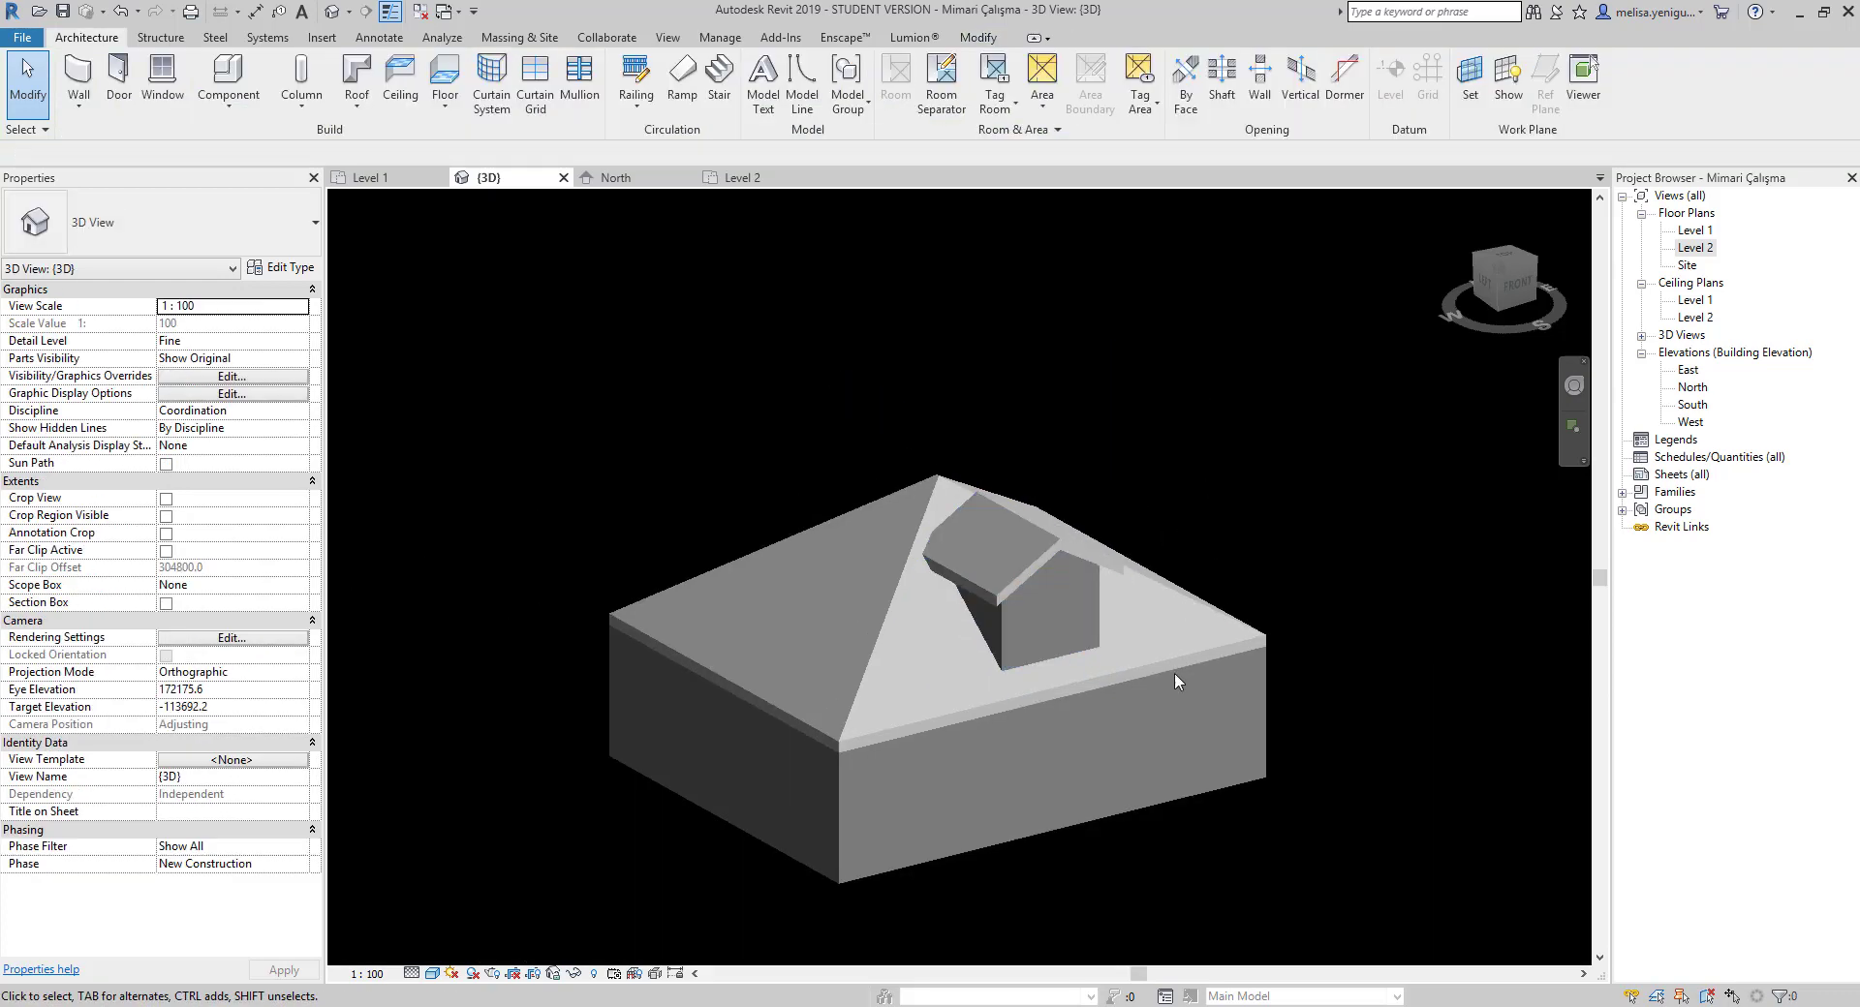
{"action": "mouse_move", "coordinate": [1174, 672]}
{"action": "middle_mouse_down", "text": "shift"}
{"action": "mouse_move", "coordinate": [1149, 512]}
{"action": "mouse_move", "coordinate": [1295, 891]}
{"action": "mouse_move", "coordinate": [1436, 850]}
{"action": "mouse_move", "coordinate": [1303, 848]}
{"action": "mouse_move", "coordinate": [611, 630]}
{"action": "mouse_move", "coordinate": [968, 698]}
{"action": "mouse_move", "coordinate": [1295, 716]}
{"action": "middle_mouse_up", "text": "shift"}
{"action": "mouse_move", "coordinate": [1042, 589]}
{"action": "middle_mouse_down", "text": "shift"}
{"action": "mouse_move", "coordinate": [1056, 581]}
{"action": "mouse_move", "coordinate": [753, 568]}
{"action": "mouse_move", "coordinate": [1070, 684]}
{"action": "mouse_move", "coordinate": [988, 591]}
{"action": "middle_mouse_up", "text": "shift"}
{"action": "scroll", "coordinate": [988, 591], "scroll_direction": "up", "scroll_amount": 2}
{"action": "scroll", "coordinate": [830, 543], "scroll_direction": "up", "scroll_amount": 2}
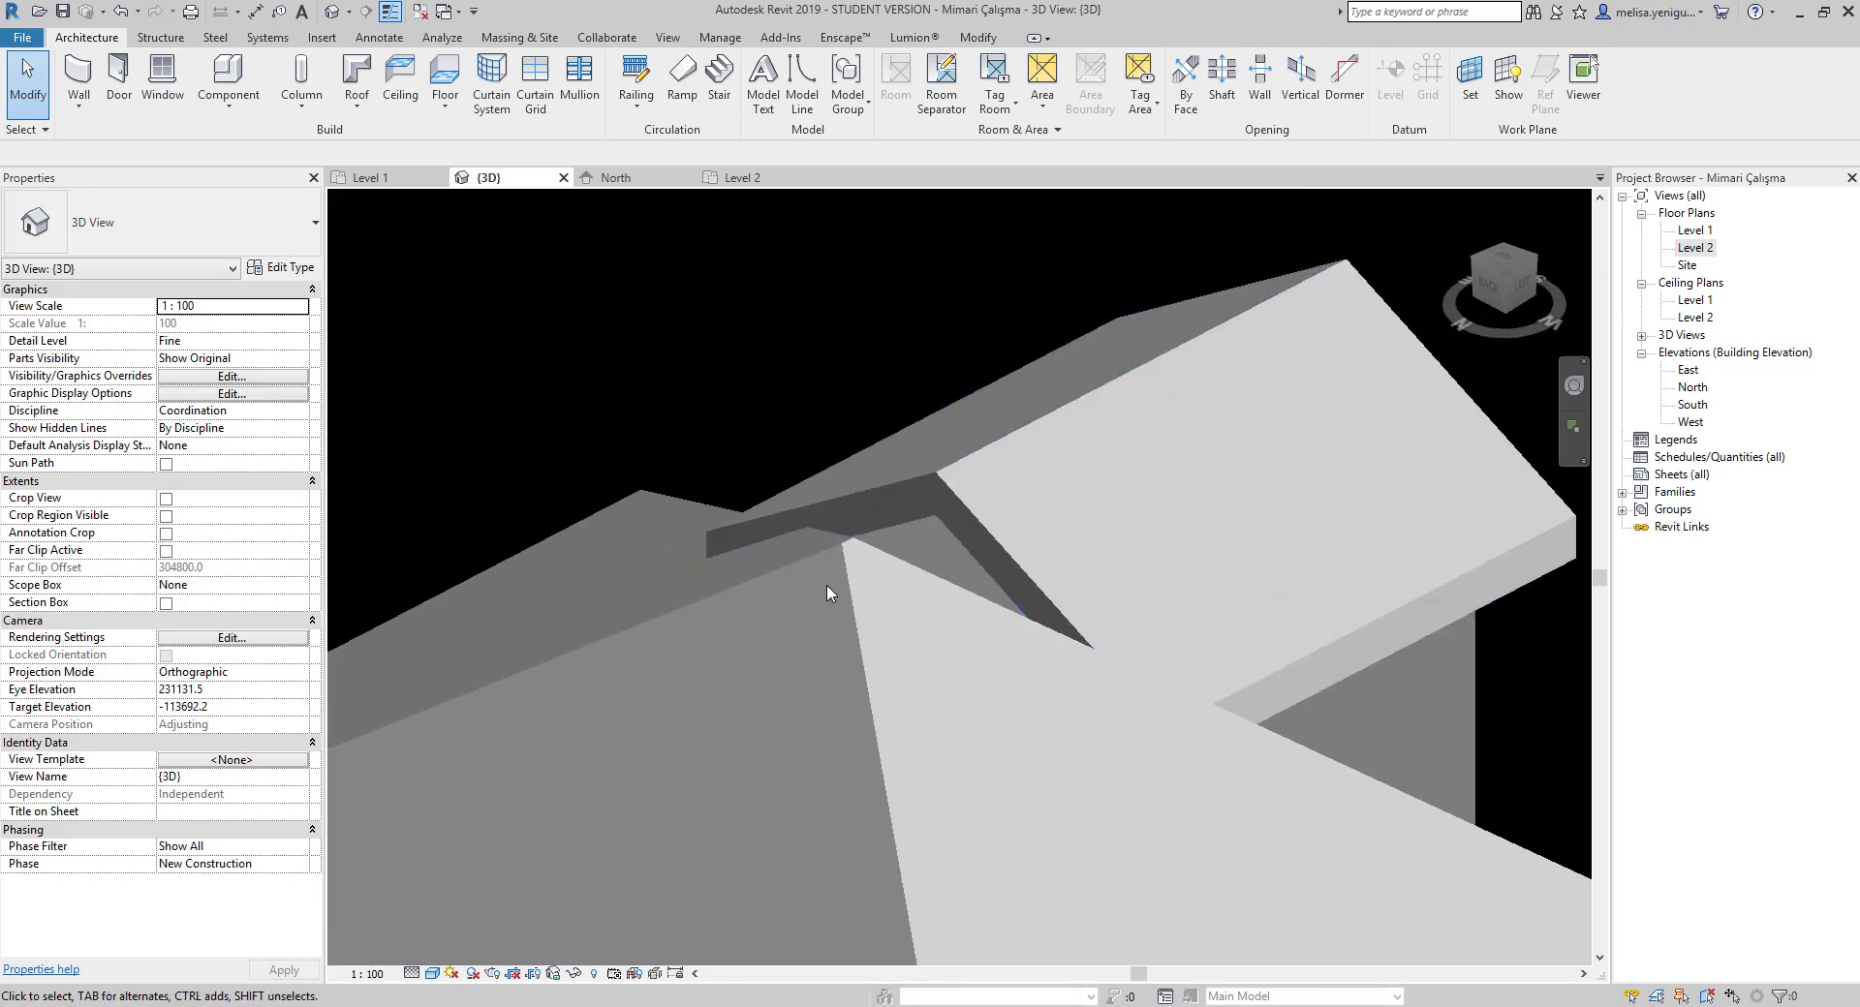
{"action": "scroll", "coordinate": [827, 584], "scroll_direction": "up", "scroll_amount": 1}
{"action": "scroll", "coordinate": [935, 632], "scroll_direction": "down", "scroll_amount": 3}
{"action": "mouse_move", "coordinate": [1050, 669]}
{"action": "middle_mouse_down", "text": "shift"}
{"action": "mouse_move", "coordinate": [946, 643]}
{"action": "mouse_move", "coordinate": [913, 760]}
{"action": "middle_mouse_up", "text": "shift"}
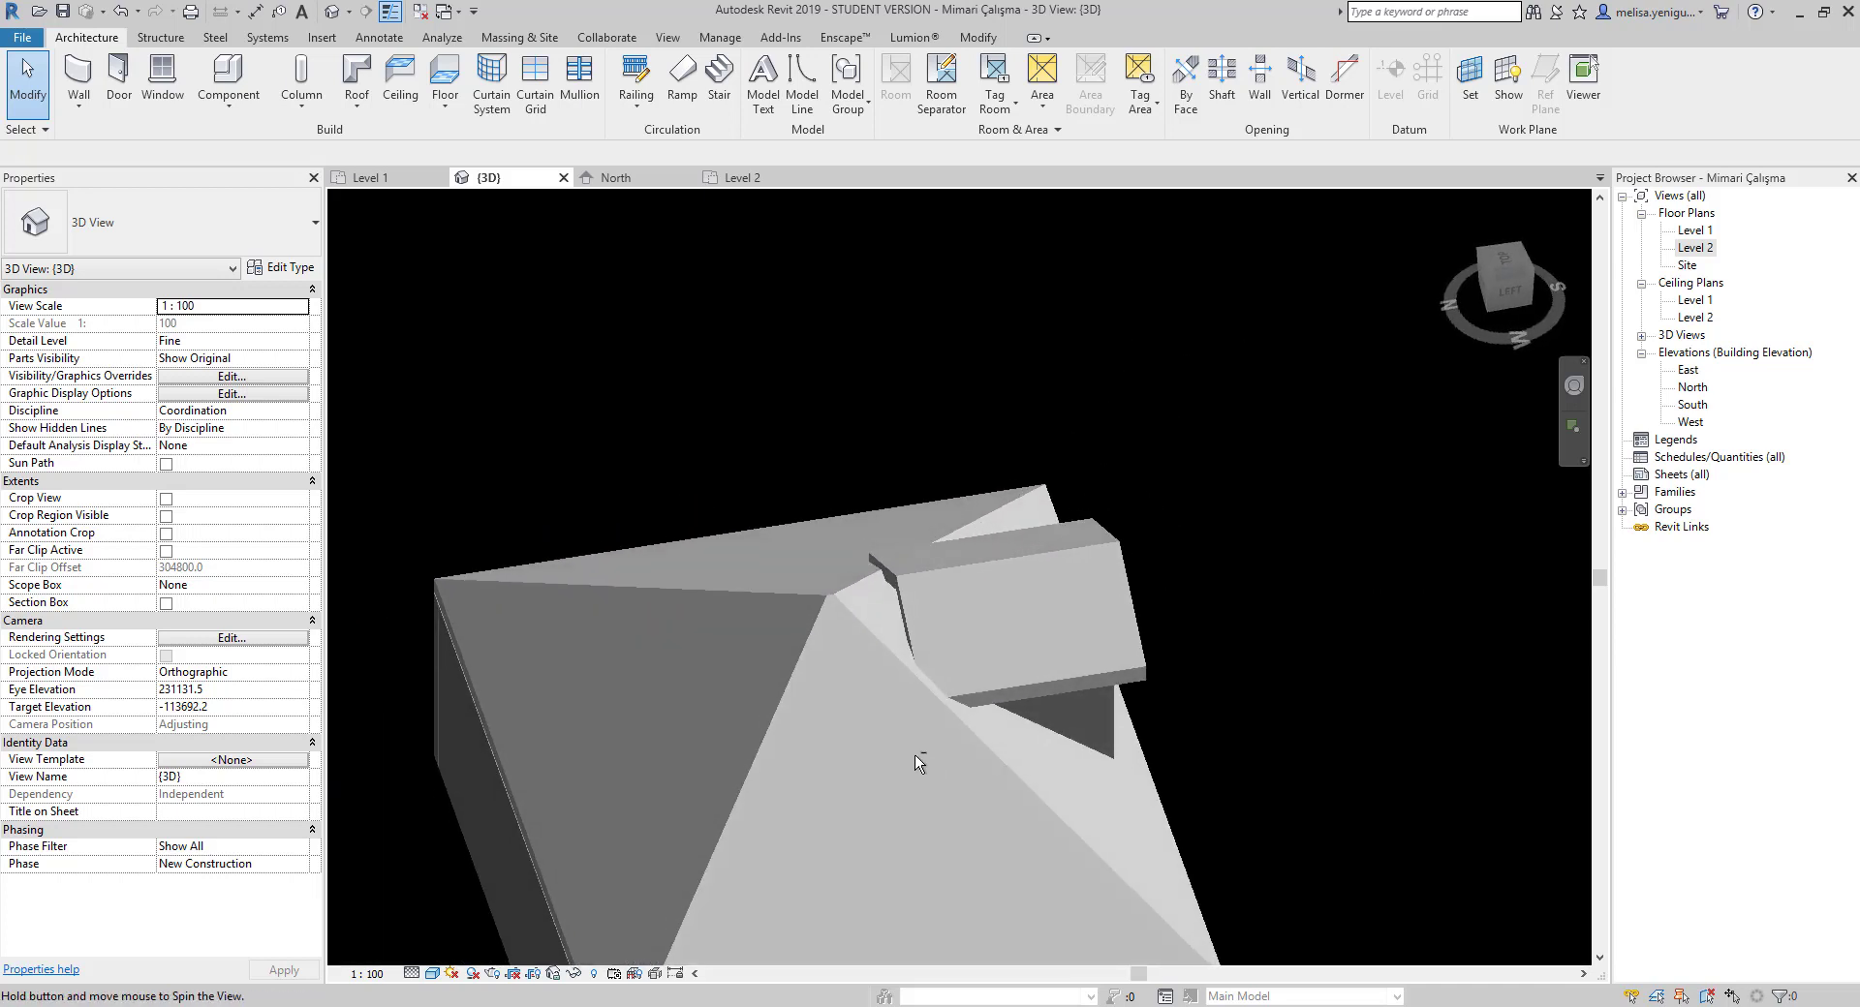
Join the dormer roof's end edge to the main hip roof face with Join/Unjoin Roof
{"action": "left_click", "coordinate": [977, 37]}
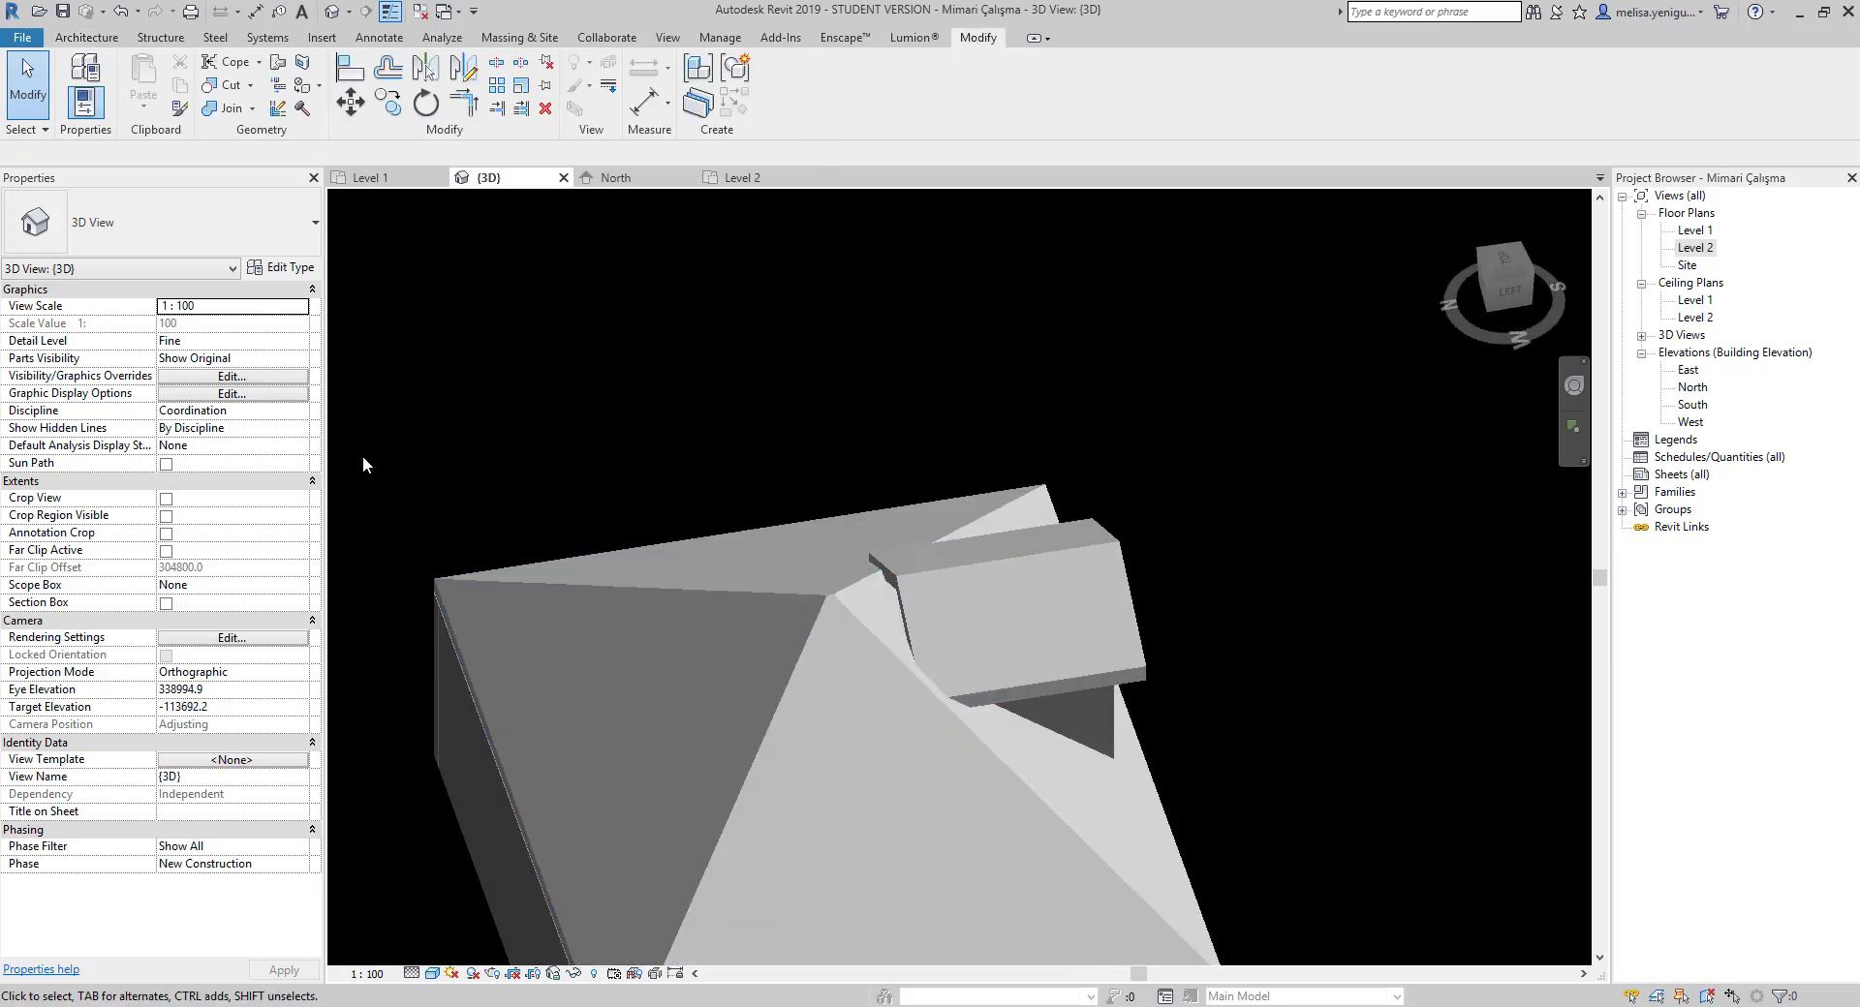
{"action": "left_click", "coordinate": [276, 70]}
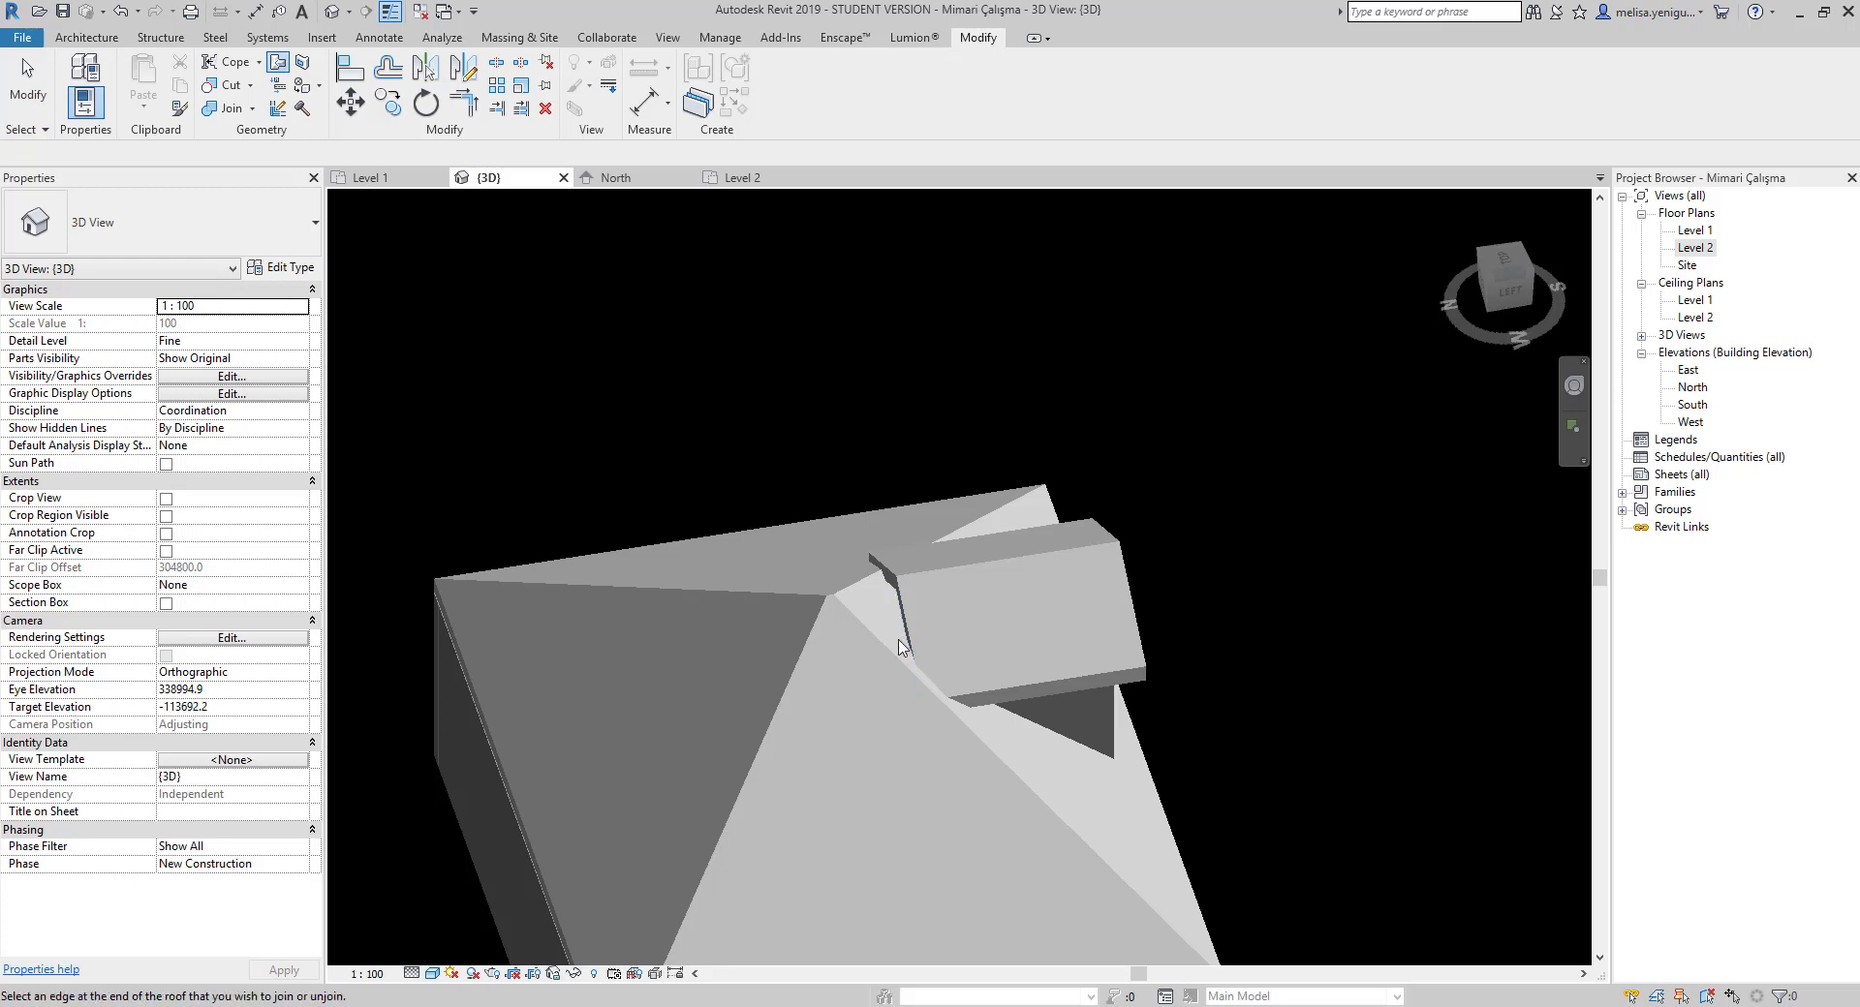
{"action": "scroll", "coordinate": [935, 598], "scroll_direction": "up", "scroll_amount": 3}
{"action": "left_click", "coordinate": [905, 571]}
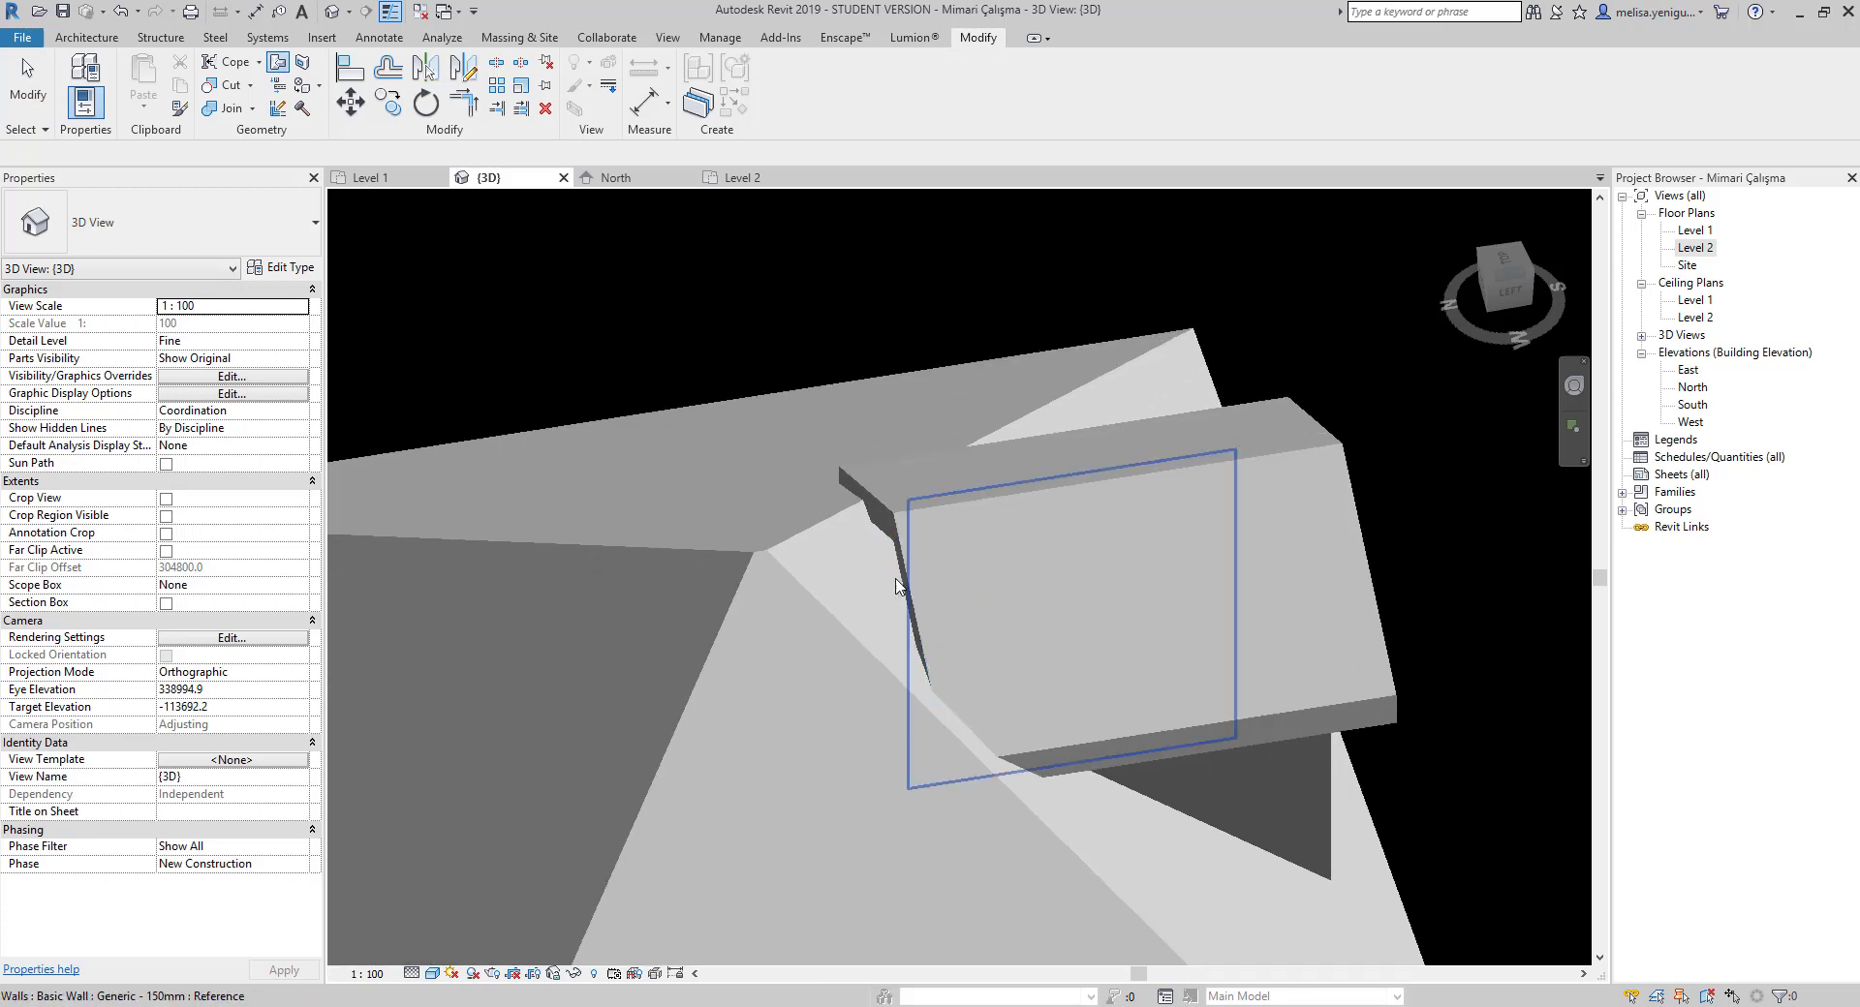
{"action": "left_click", "coordinate": [765, 654]}
{"action": "scroll", "coordinate": [764, 653], "scroll_direction": "down", "scroll_amount": 4}
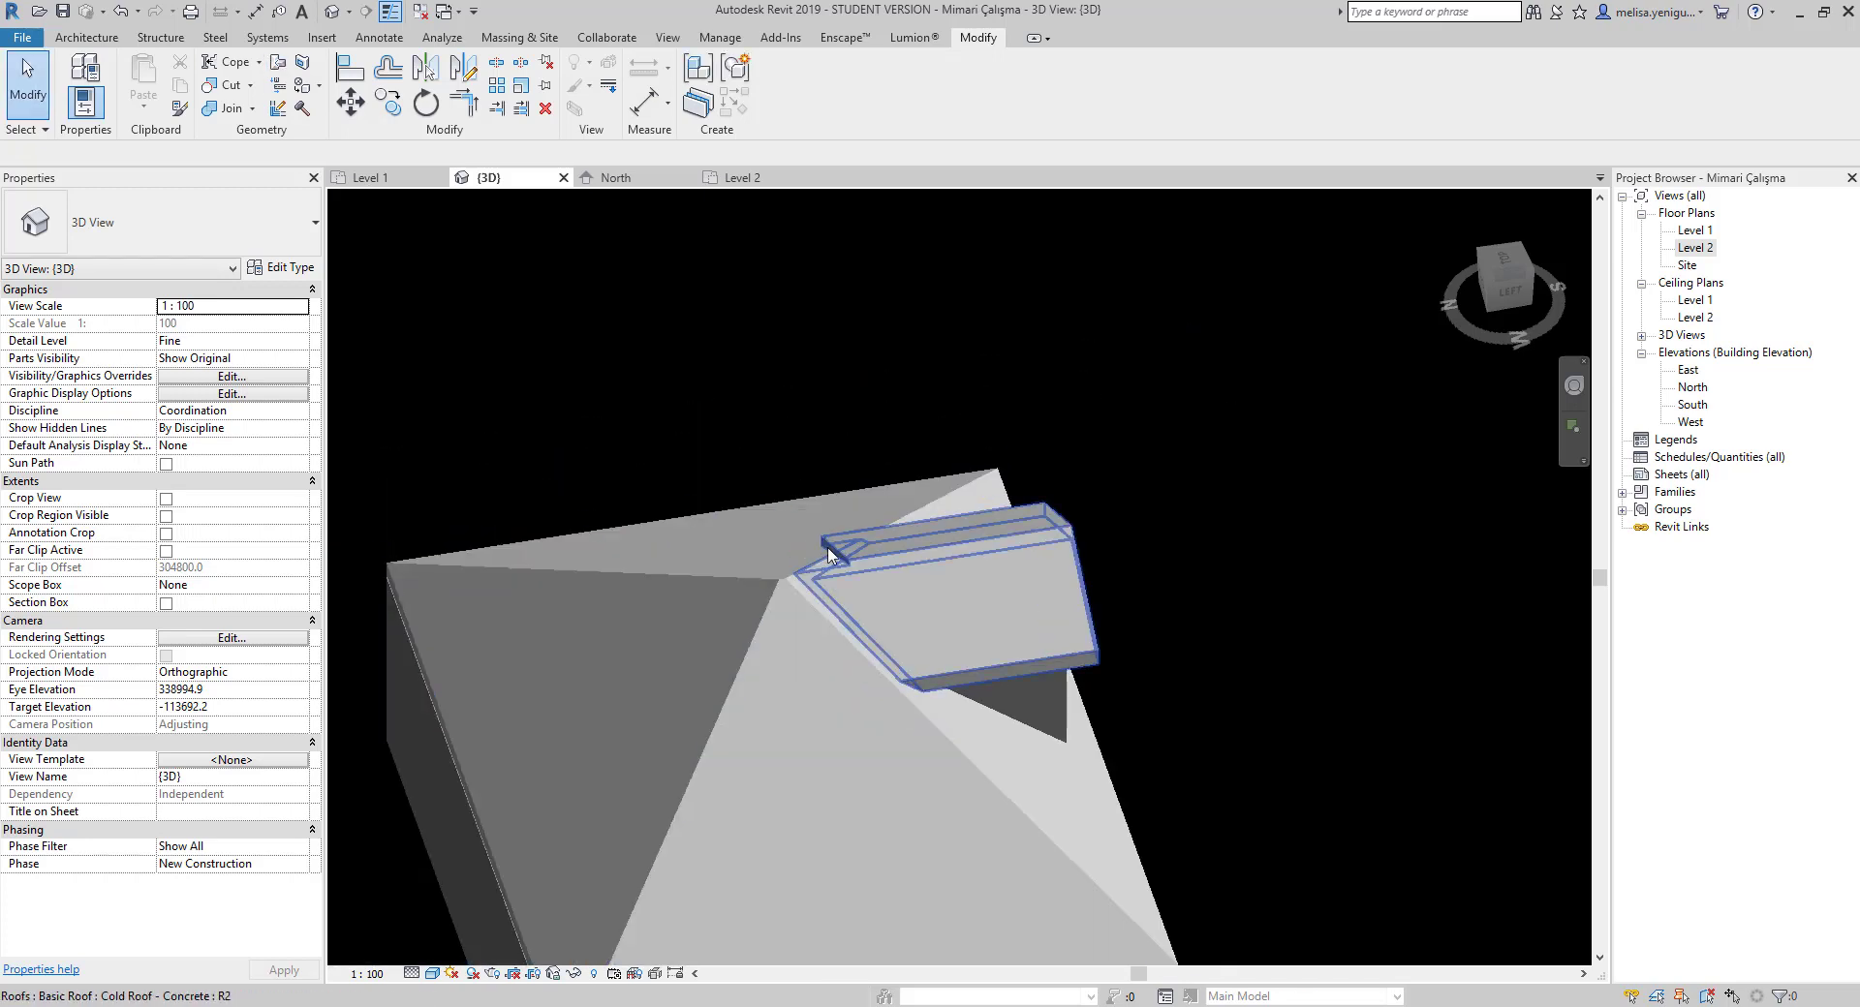
Orbit around the building to check the joined roofs, then select the whole dormer
{"action": "middle_click_drag", "start_coordinate": [1033, 671], "coordinate": [344, 569], "text": "shift"}
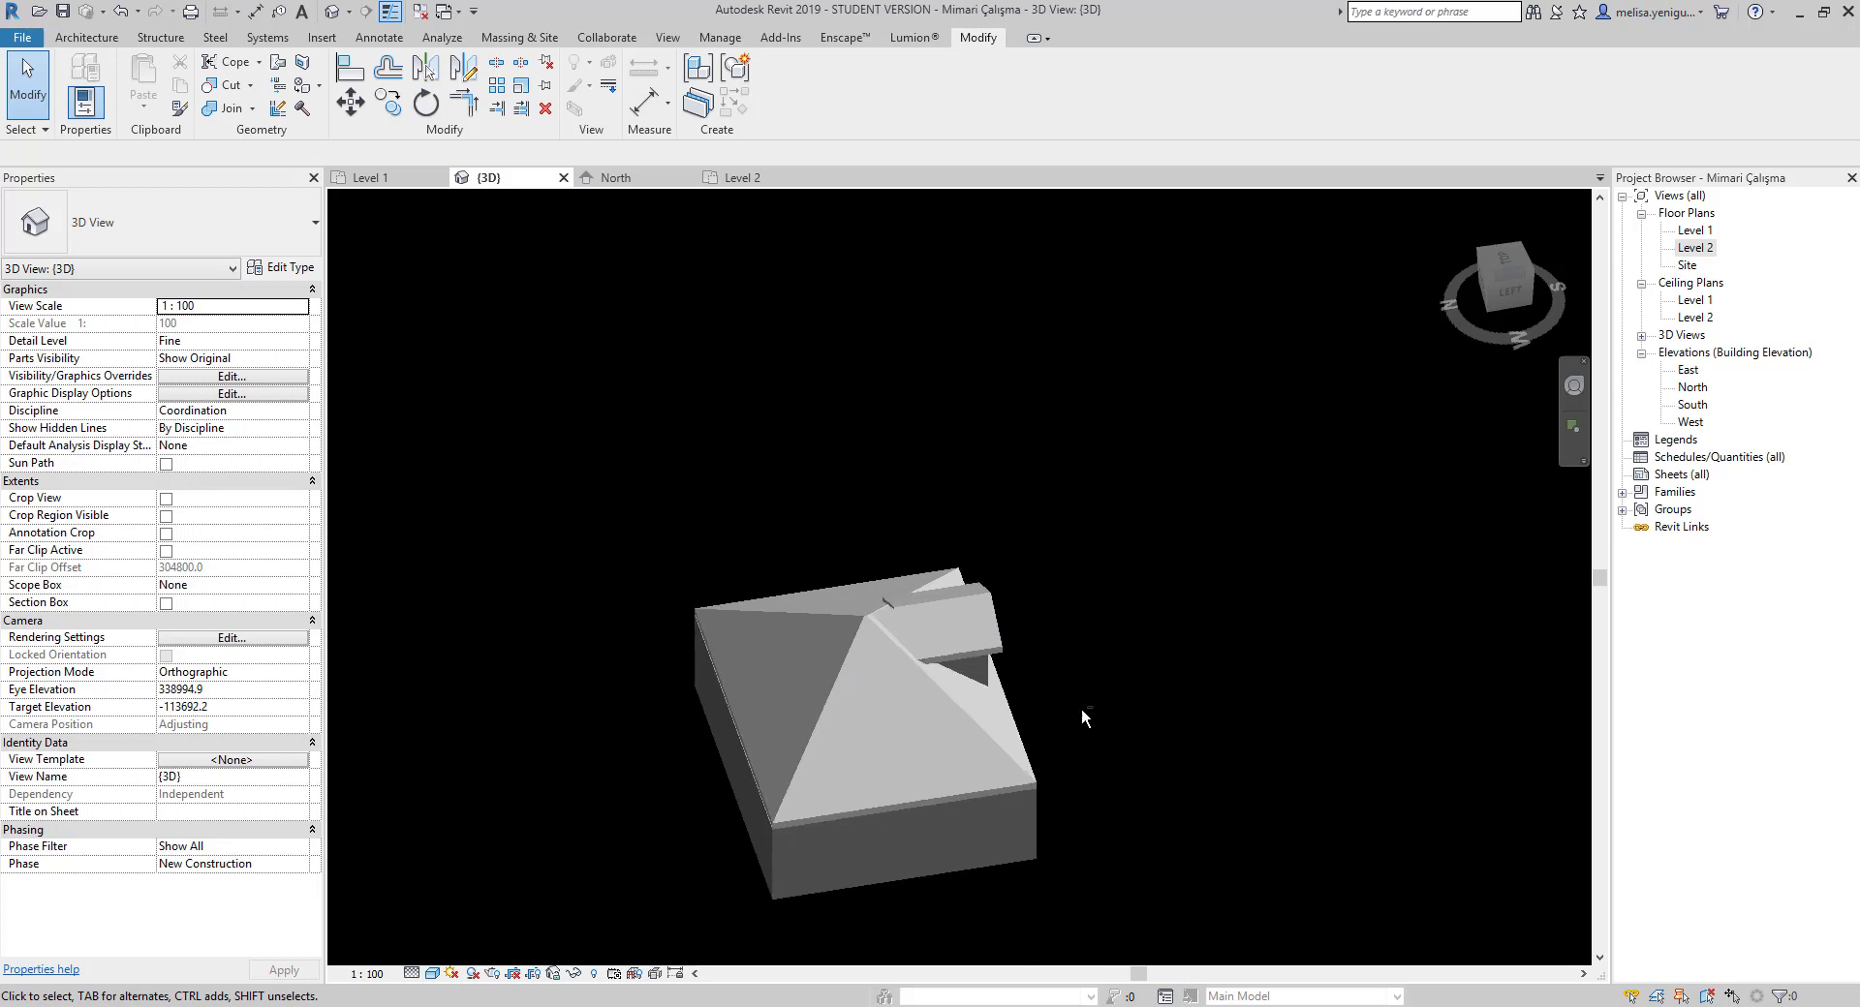
{"action": "scroll", "coordinate": [799, 683], "scroll_direction": "up", "scroll_amount": 3}
{"action": "scroll", "coordinate": [1065, 615], "scroll_direction": "up", "scroll_amount": 2}
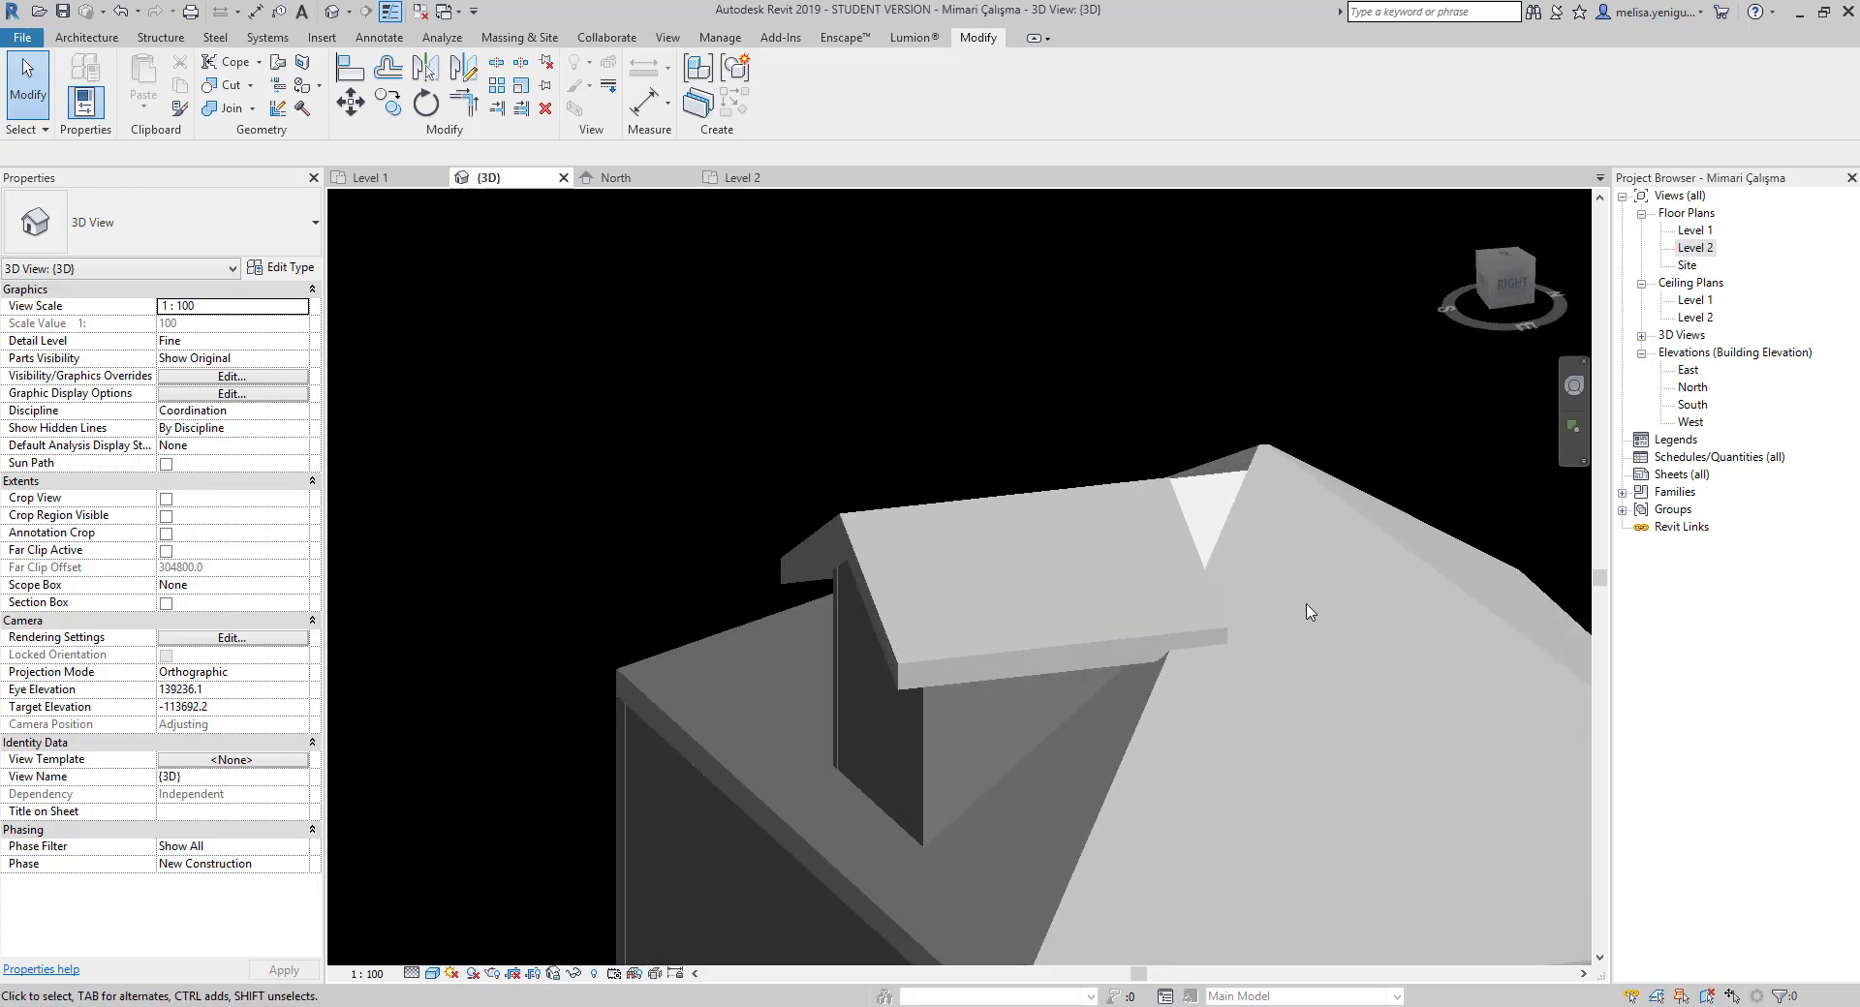
{"action": "scroll", "coordinate": [1224, 588], "scroll_direction": "up", "scroll_amount": 3}
{"action": "scroll", "coordinate": [1224, 588], "scroll_direction": "down", "scroll_amount": 3}
{"action": "middle_click_drag", "start_coordinate": [1072, 739], "coordinate": [839, 833], "text": "shift"}
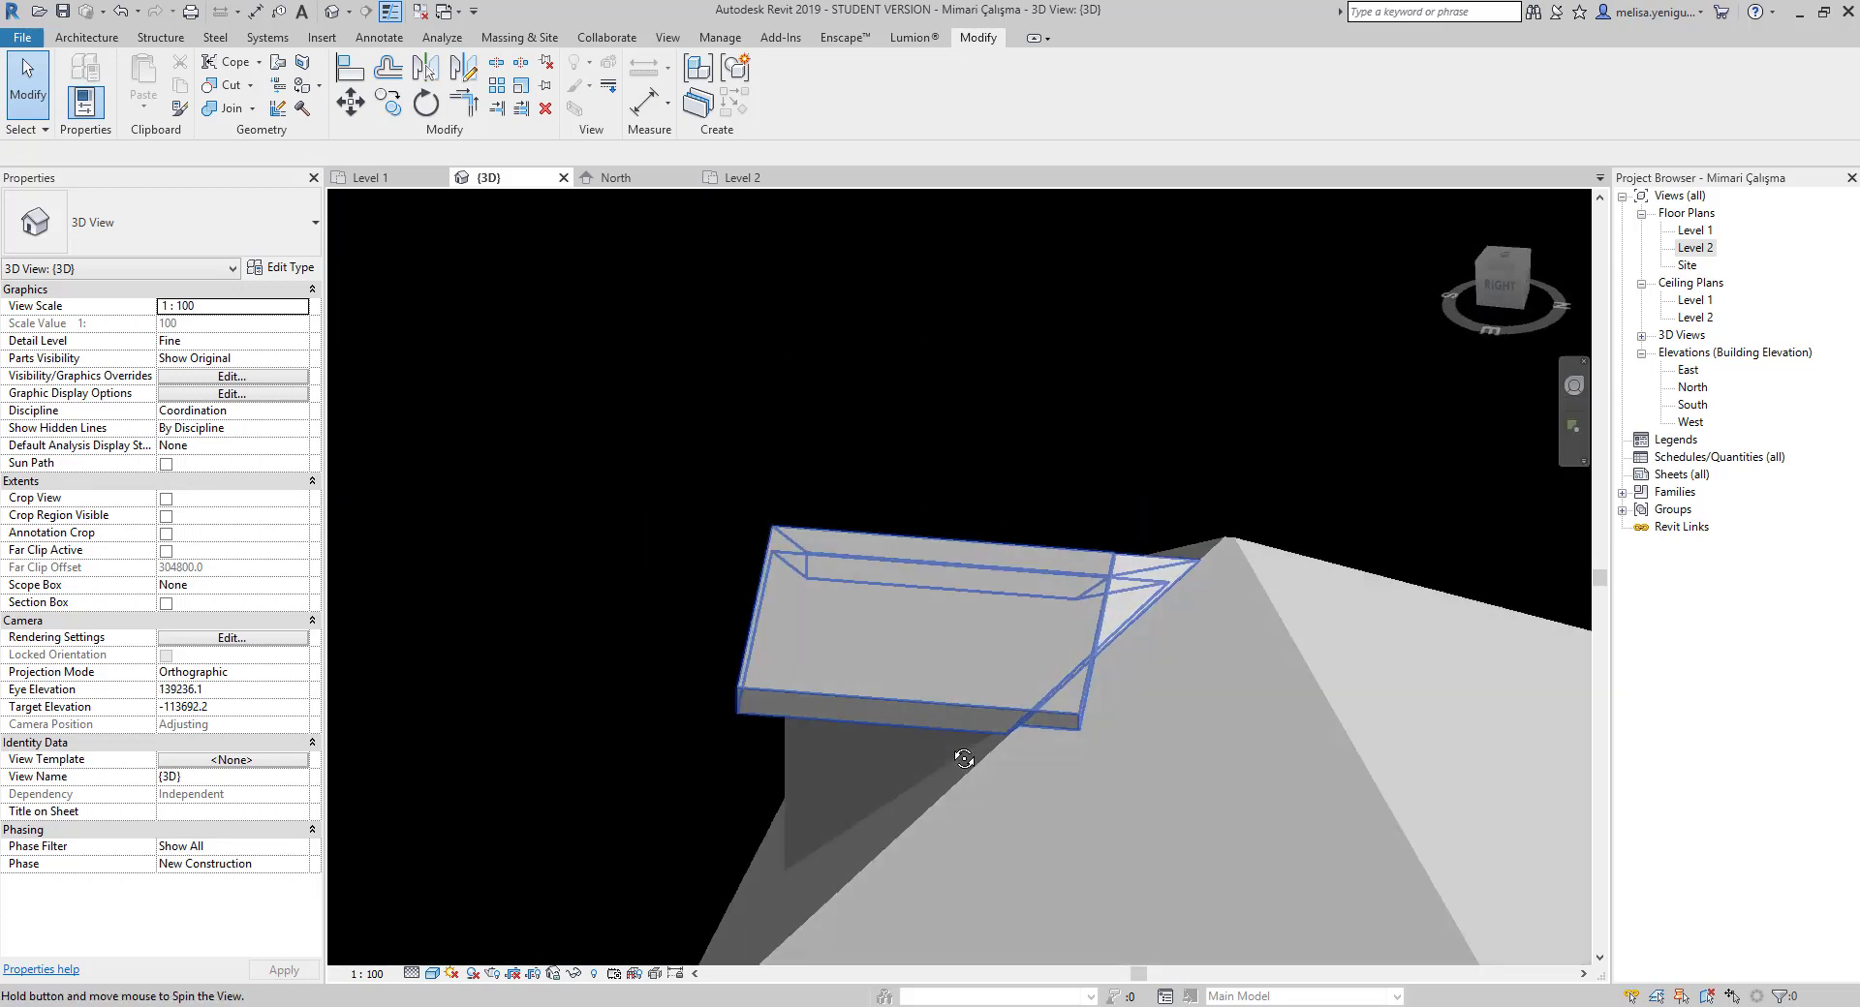
{"action": "scroll", "coordinate": [1075, 654], "scroll_direction": "up", "scroll_amount": 3}
{"action": "scroll", "coordinate": [1152, 640], "scroll_direction": "down", "scroll_amount": 2}
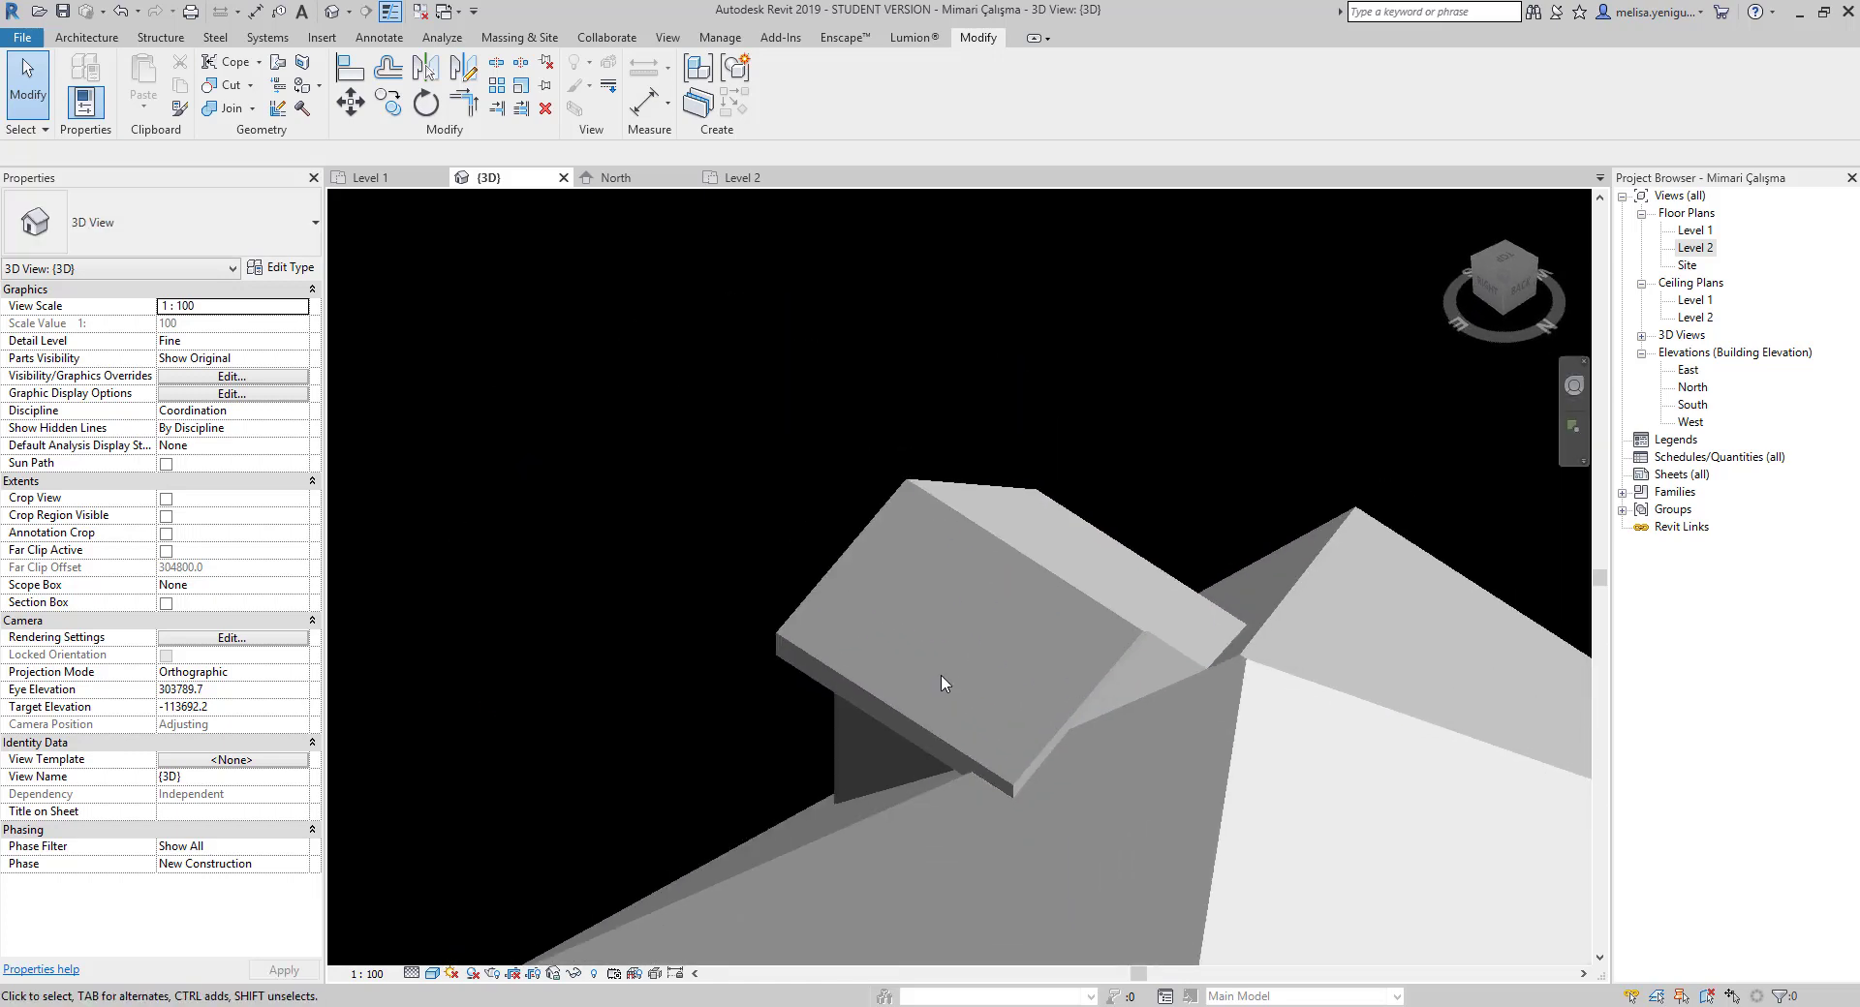
{"action": "scroll", "coordinate": [1203, 541], "scroll_direction": "down", "scroll_amount": 3}
{"action": "scroll", "coordinate": [1073, 678], "scroll_direction": "up", "scroll_amount": 2}
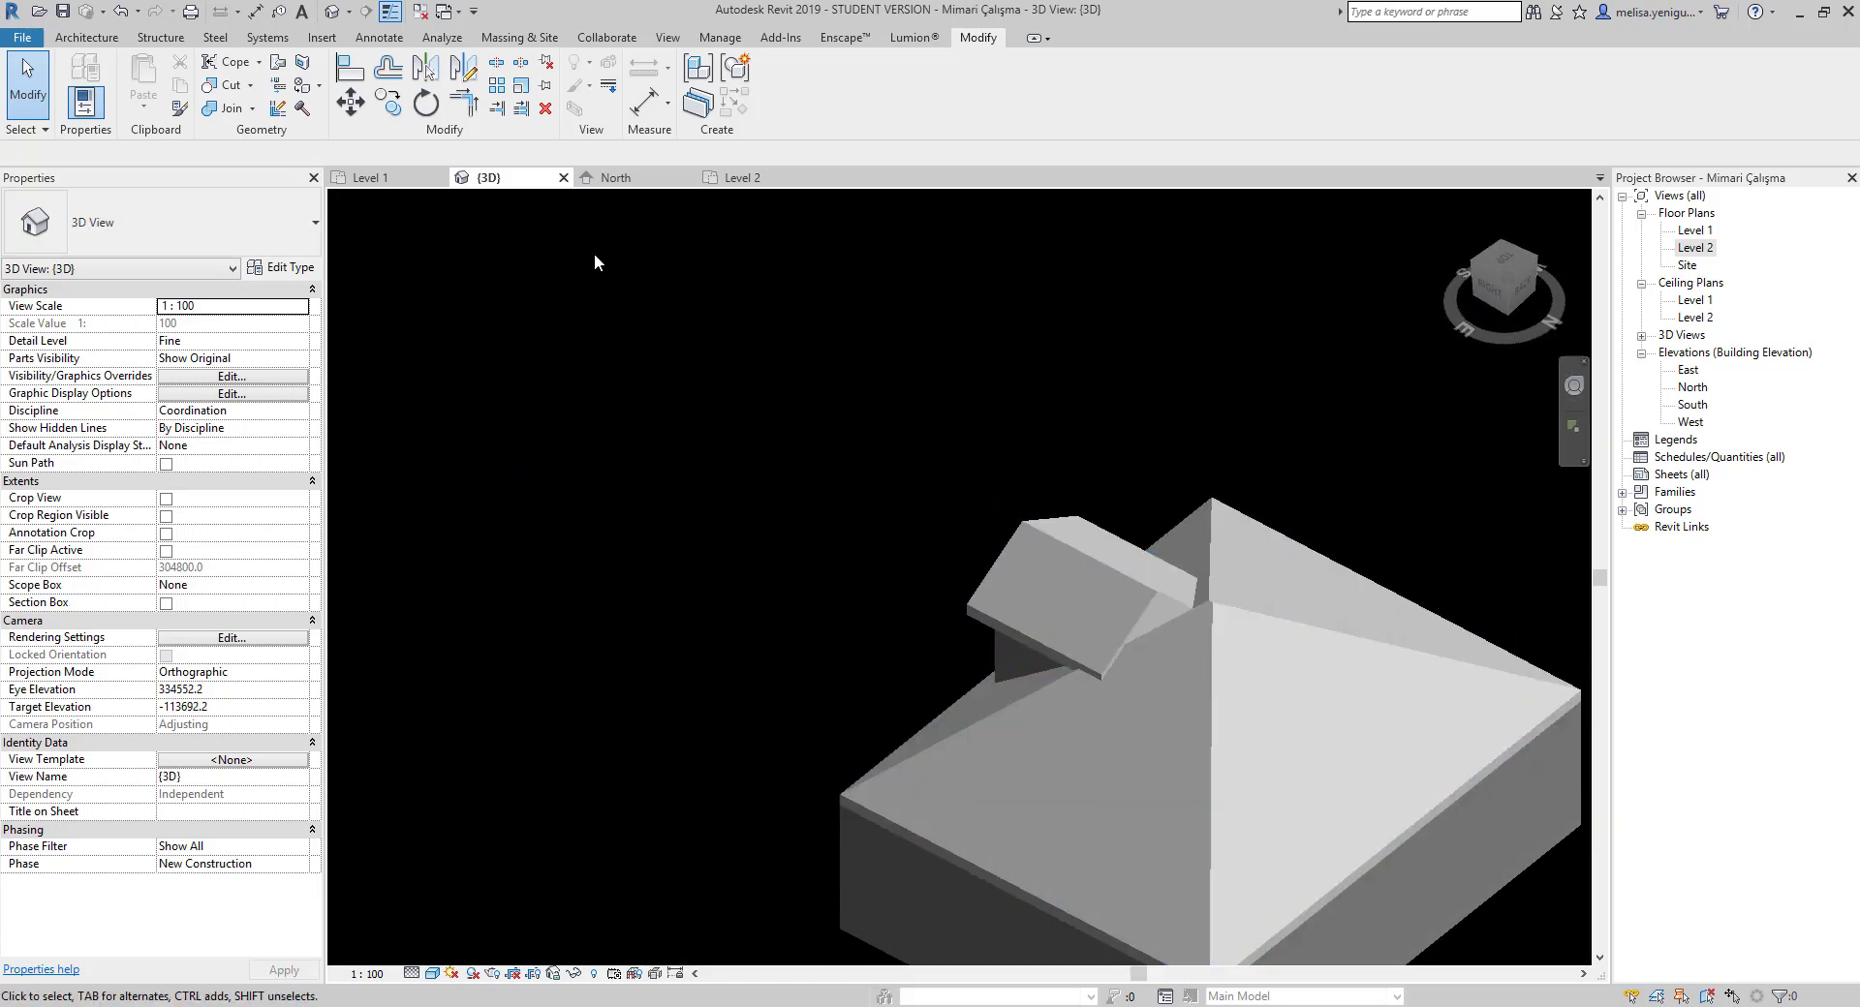
{"action": "left_click_drag", "start_coordinate": [1046, 428], "coordinate": [1369, 747]}
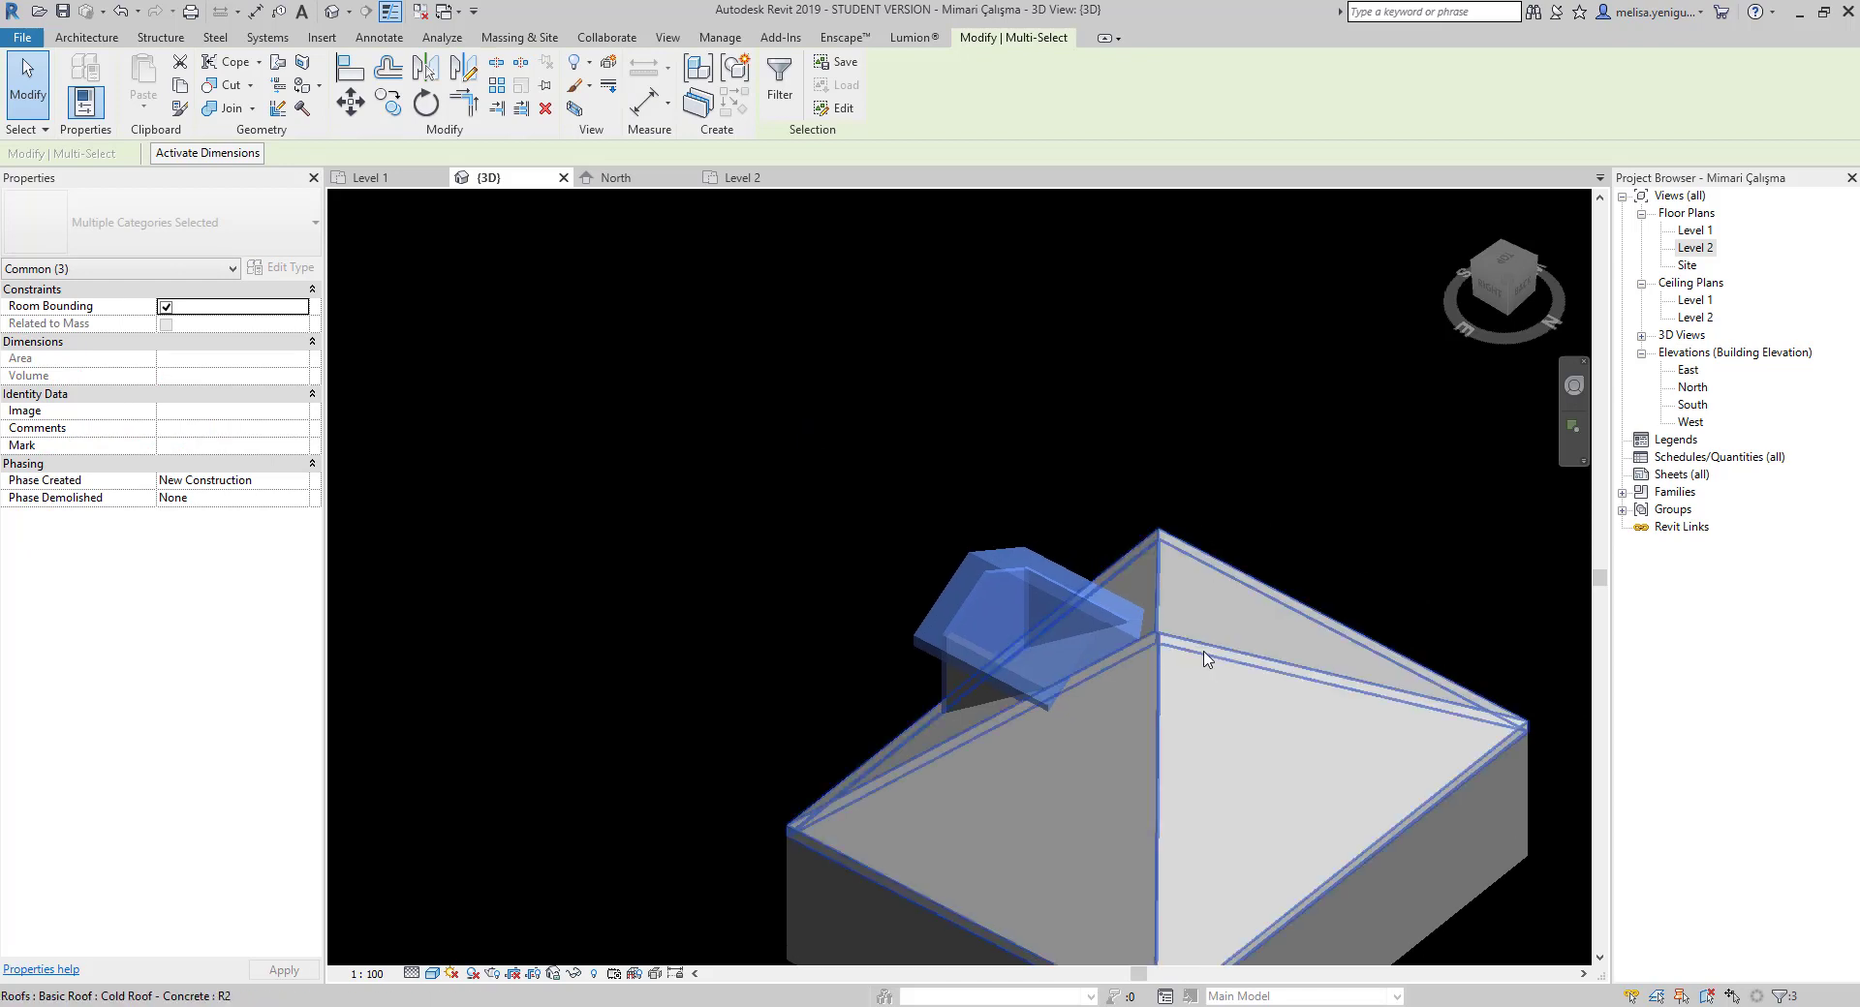
Nudge the selected dormer with the arrow keys, deselect it, and orbit around the dormer
{"action": "key", "text": "Up"}
{"action": "key", "text": "Up"}
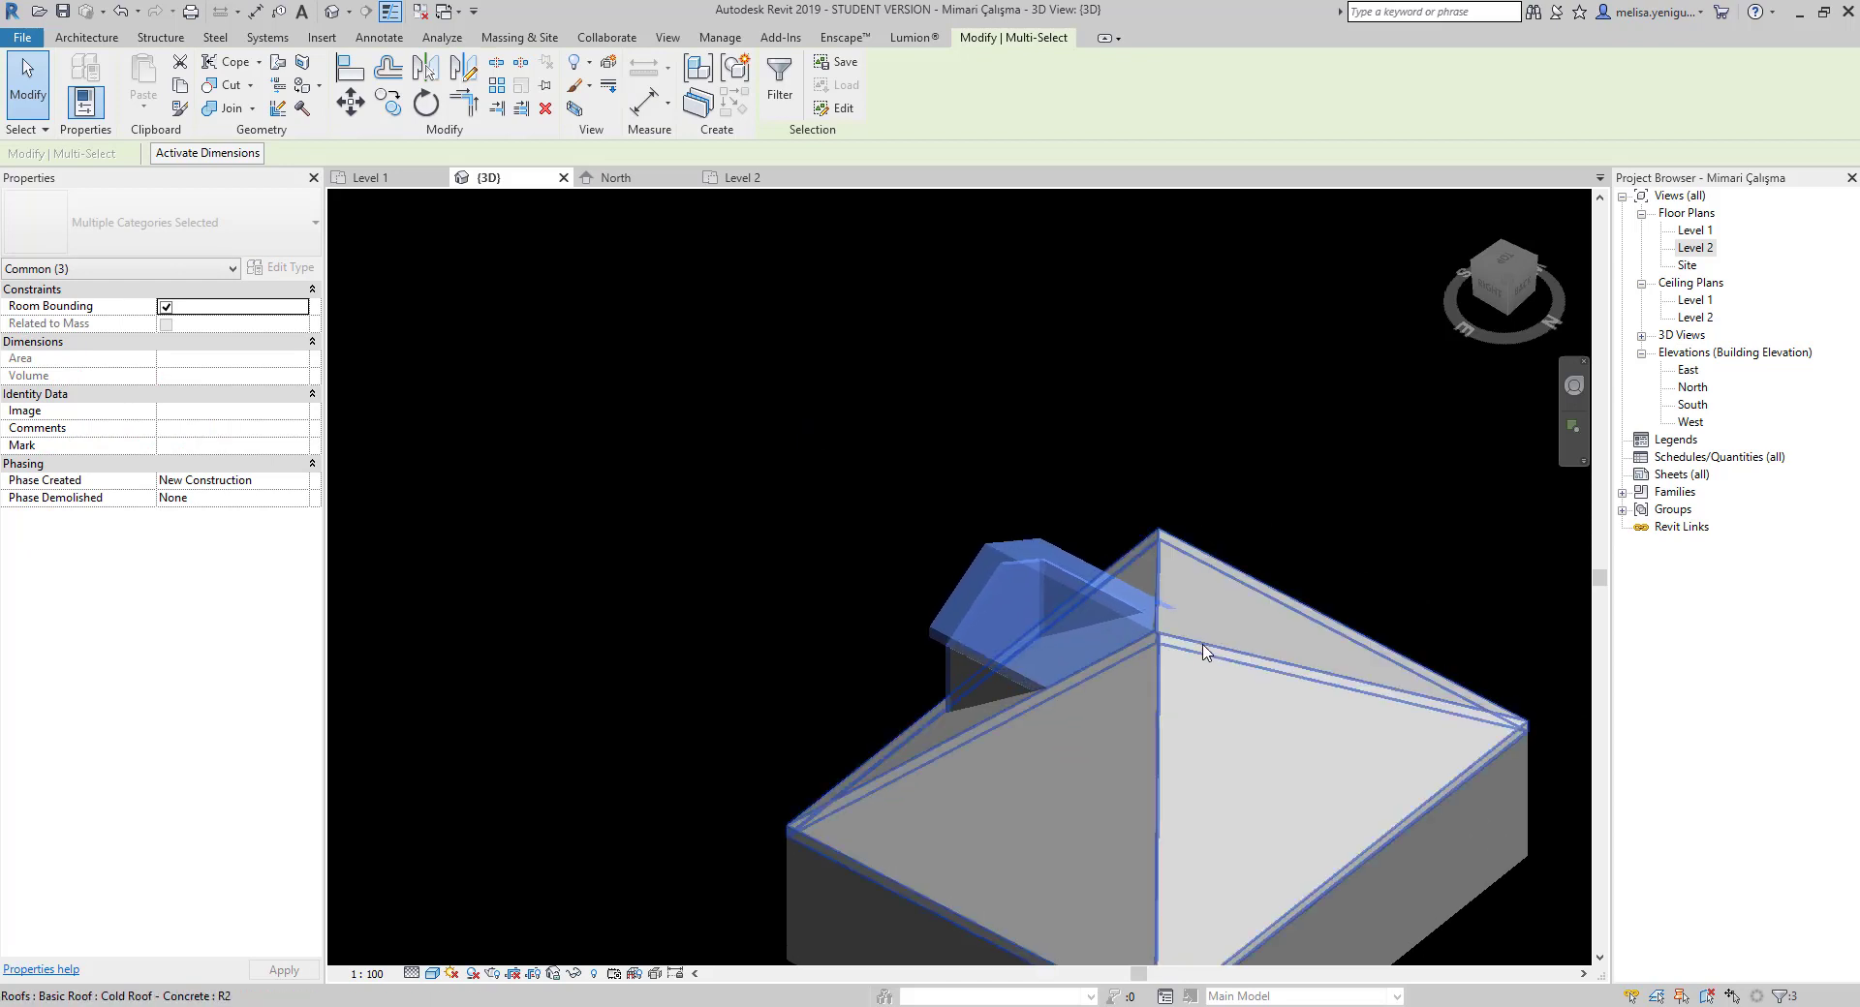
{"action": "key", "text": "Left"}
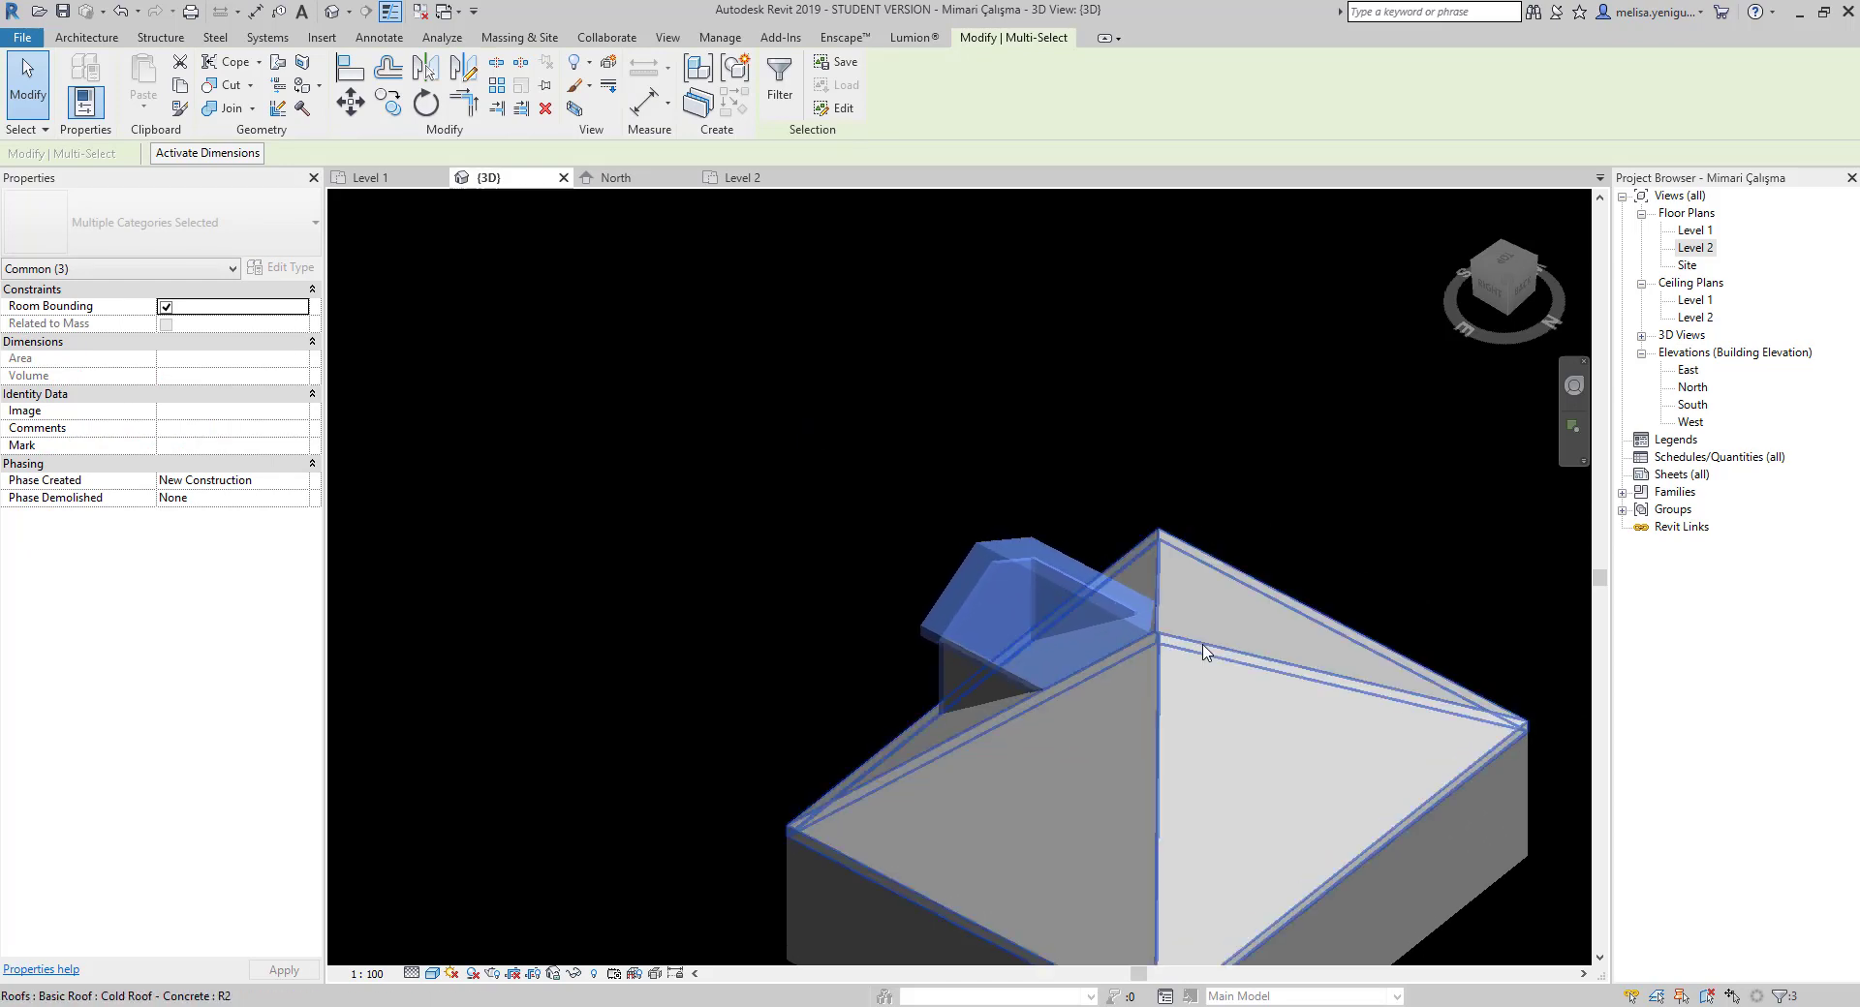
{"action": "left_click", "coordinate": [897, 515]}
{"action": "scroll", "coordinate": [898, 608], "scroll_direction": "up", "scroll_amount": 2}
{"action": "scroll", "coordinate": [1201, 636], "scroll_direction": "up", "scroll_amount": 2}
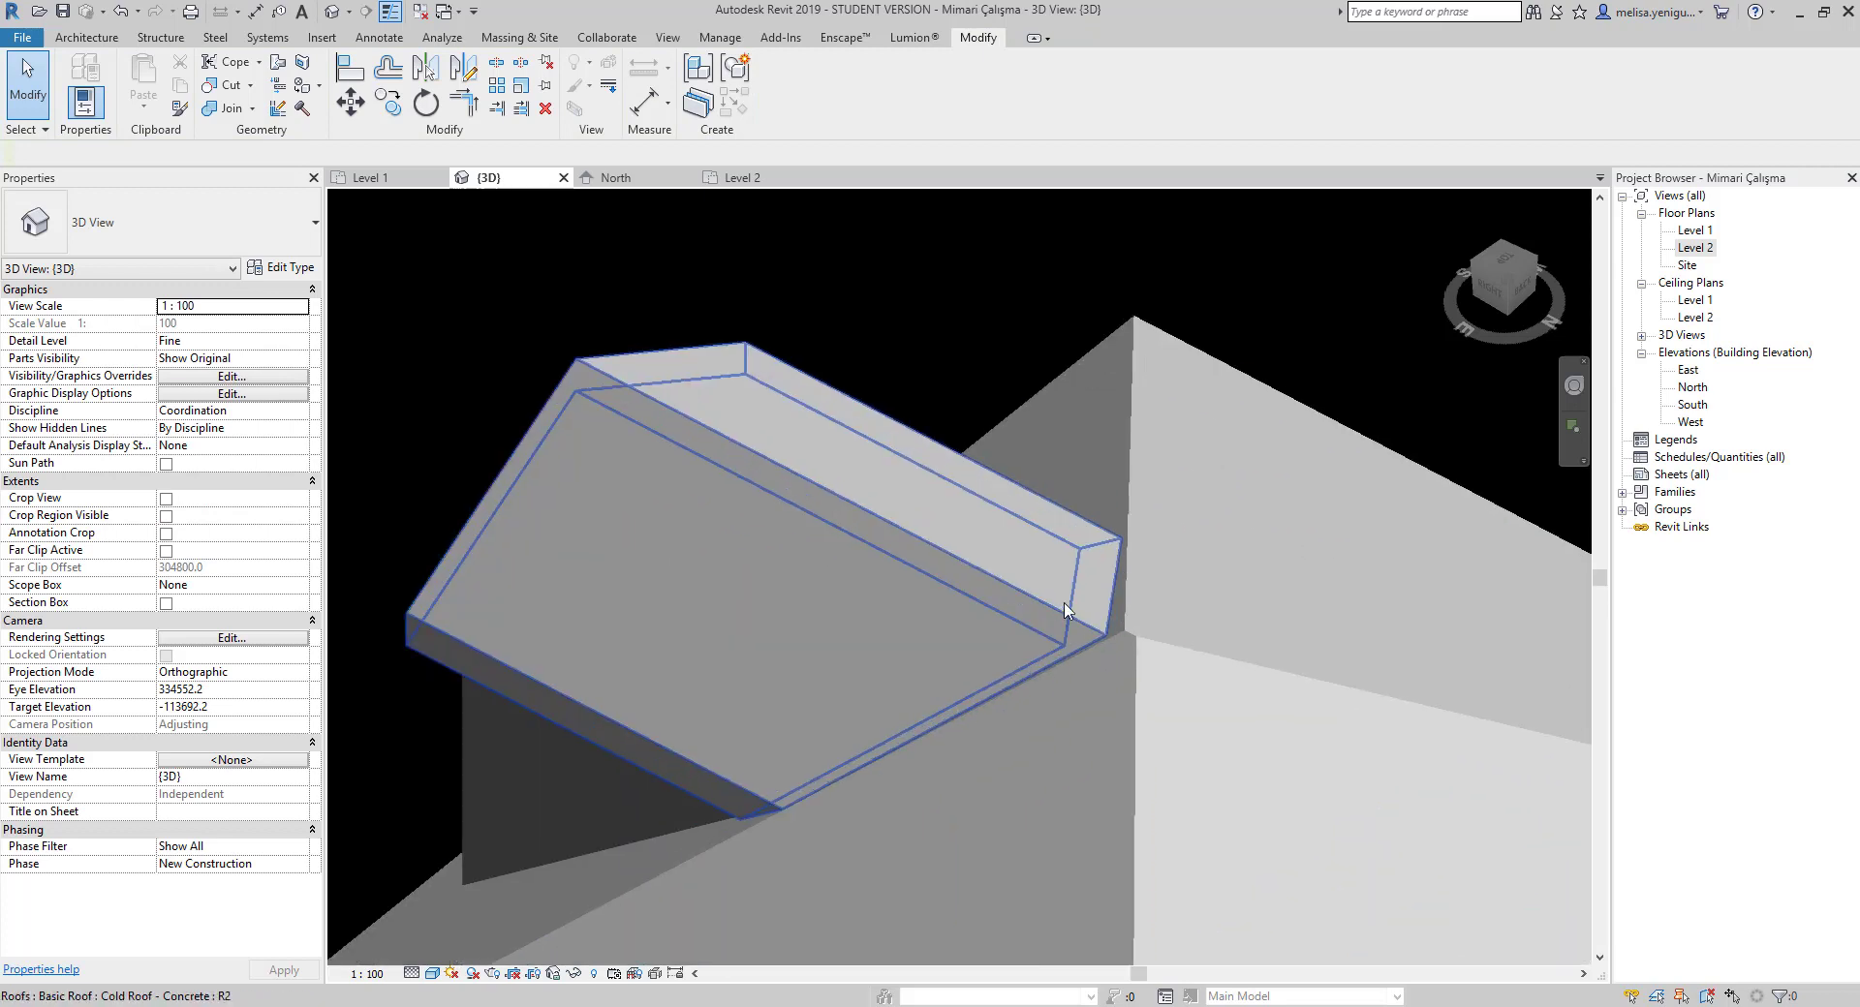
{"action": "mouse_move", "coordinate": [1104, 741]}
{"action": "middle_mouse_down", "text": "shift"}
{"action": "mouse_move", "coordinate": [1153, 688]}
{"action": "mouse_move", "coordinate": [1237, 986]}
{"action": "mouse_move", "coordinate": [1001, 878]}
{"action": "mouse_move", "coordinate": [1320, 771]}
{"action": "mouse_move", "coordinate": [1309, 714]}
{"action": "mouse_move", "coordinate": [976, 622]}
{"action": "mouse_move", "coordinate": [1146, 581]}
{"action": "mouse_move", "coordinate": [1275, 581]}
{"action": "mouse_move", "coordinate": [1425, 706]}
{"action": "mouse_move", "coordinate": [1391, 712]}
{"action": "middle_mouse_up", "text": "shift"}
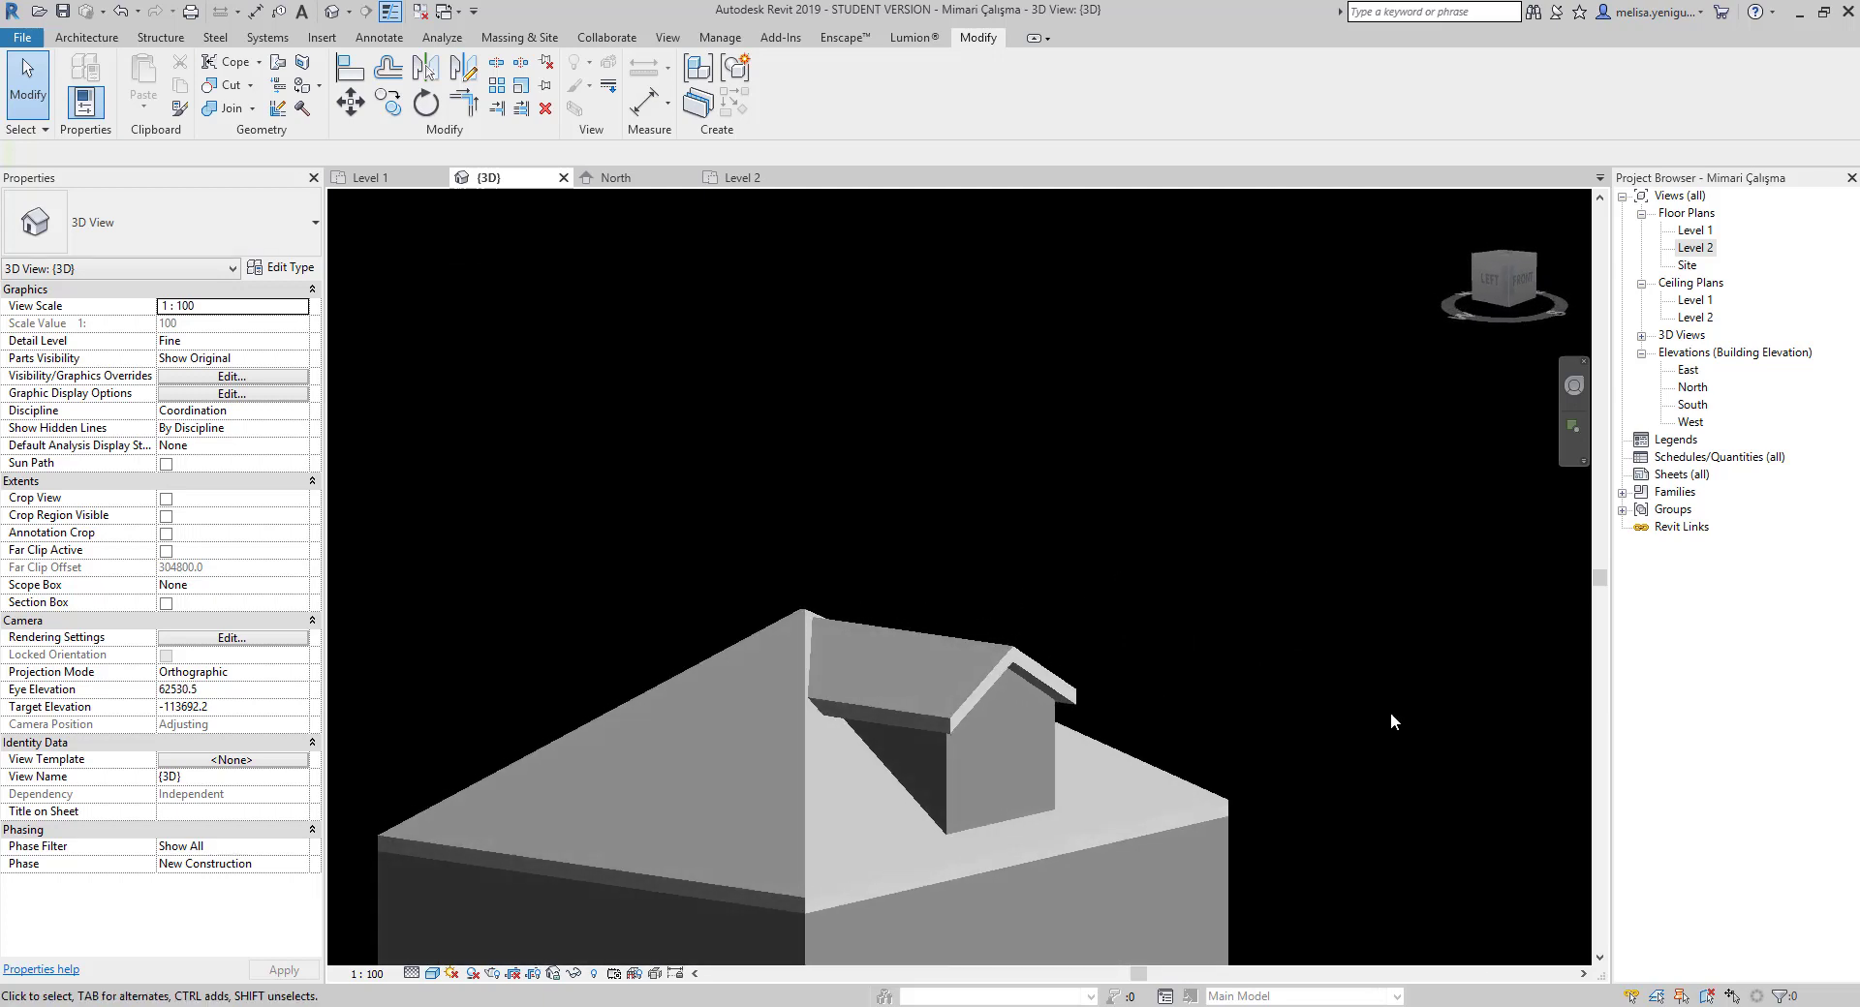
{"action": "scroll", "coordinate": [1072, 543], "scroll_direction": "down", "scroll_amount": 3}
{"action": "scroll", "coordinate": [968, 629], "scroll_direction": "down", "scroll_amount": 2}
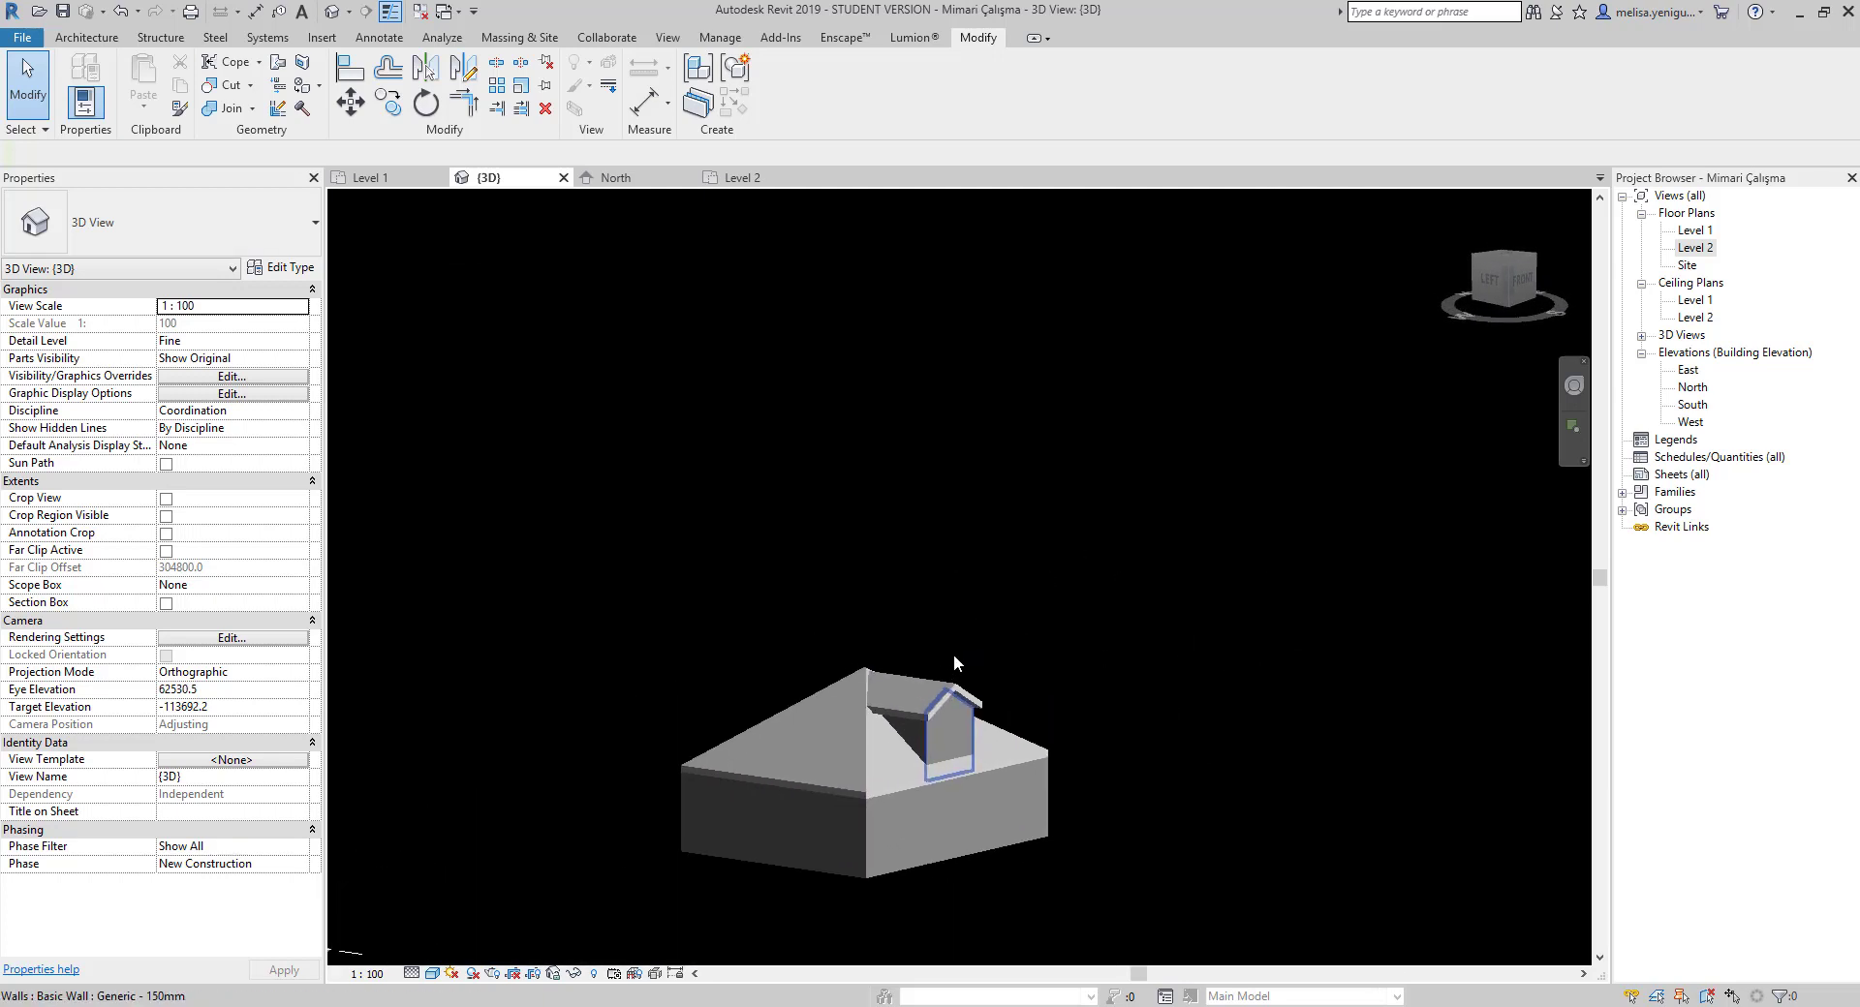
{"action": "scroll", "coordinate": [796, 490], "scroll_direction": "up", "scroll_amount": 2}
Bring up the Architecture tools and orbit to an angled view down onto the roof
{"action": "left_click", "coordinate": [97, 36]}
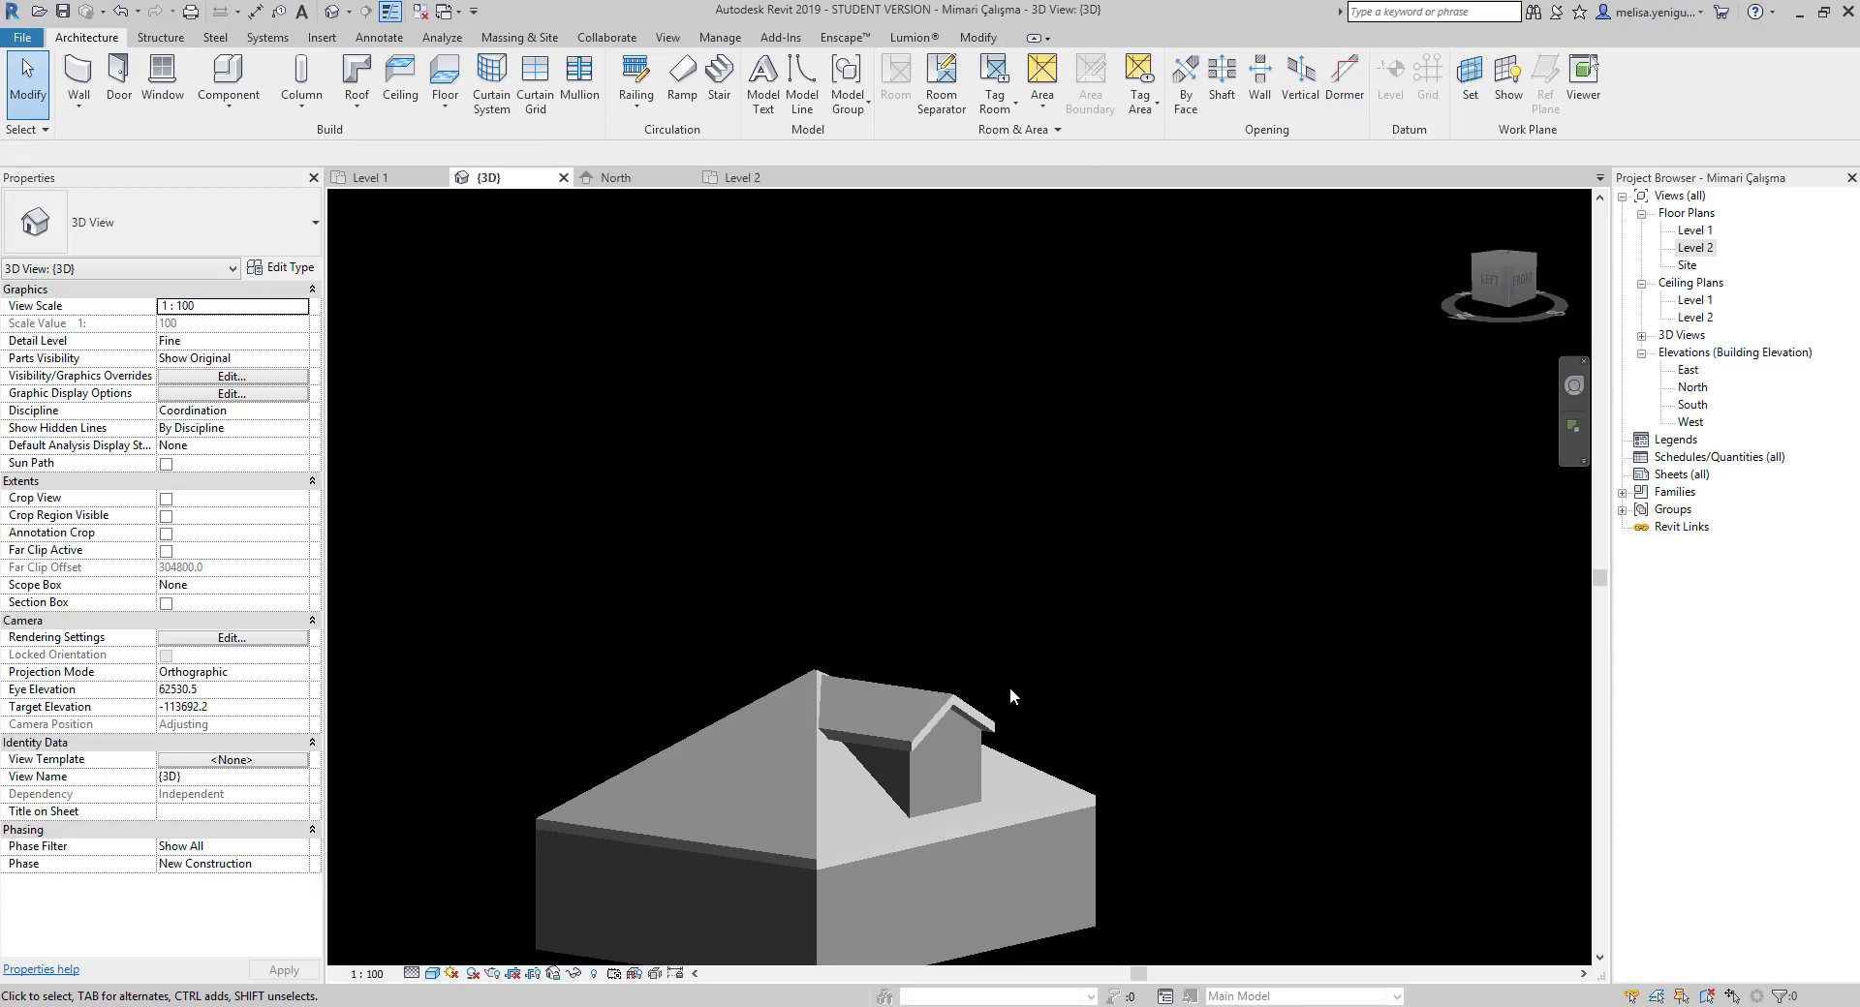
{"action": "mouse_move", "coordinate": [1009, 687]}
{"action": "middle_mouse_down", "text": "shift"}
{"action": "mouse_move", "coordinate": [1217, 569]}
{"action": "mouse_move", "coordinate": [1240, 276]}
{"action": "mouse_move", "coordinate": [1253, 407]}
{"action": "middle_mouse_up", "text": "shift"}
{"action": "scroll", "coordinate": [1043, 422], "scroll_direction": "up", "scroll_amount": 2}
{"action": "scroll", "coordinate": [990, 638], "scroll_direction": "down", "scroll_amount": 2}
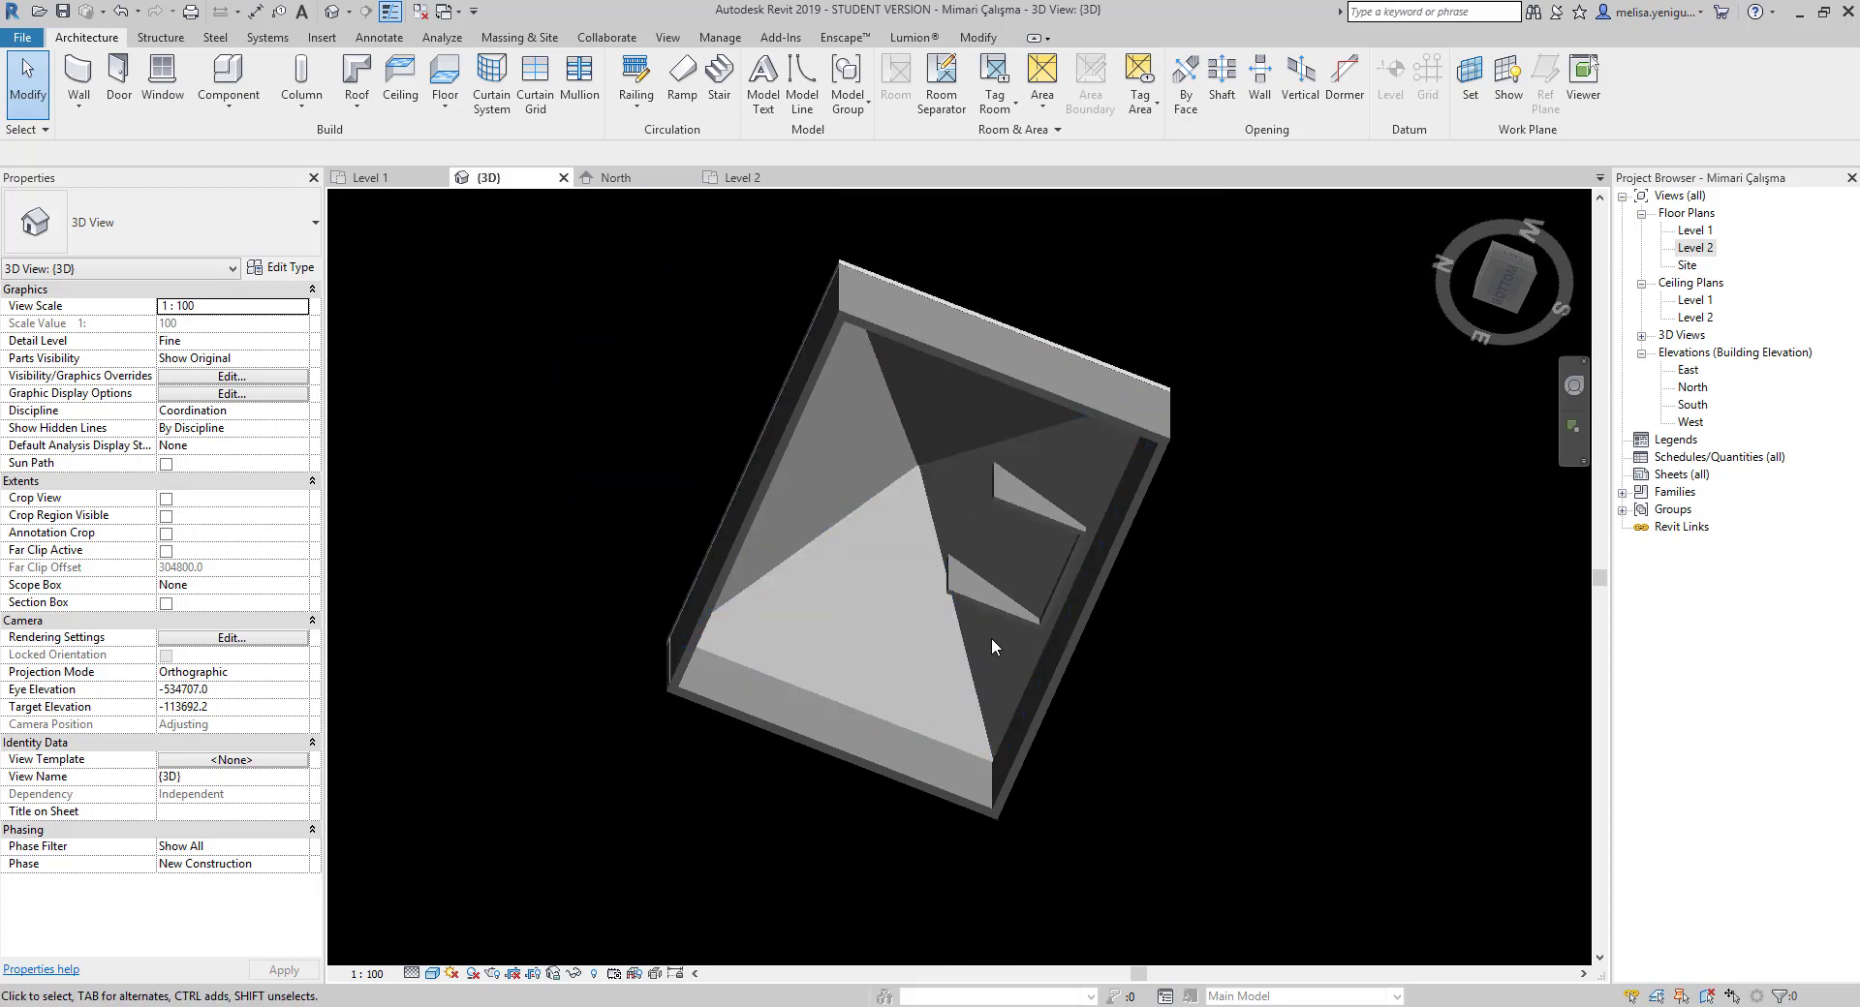
{"action": "mouse_move", "coordinate": [991, 638]}
{"action": "middle_mouse_down", "text": "shift"}
{"action": "mouse_move", "coordinate": [860, 666]}
{"action": "mouse_move", "coordinate": [1182, 690]}
{"action": "mouse_move", "coordinate": [1129, 484]}
{"action": "mouse_move", "coordinate": [920, 582]}
{"action": "middle_mouse_up", "text": "shift"}
{"action": "scroll", "coordinate": [1128, 484], "scroll_direction": "up", "scroll_amount": 2}
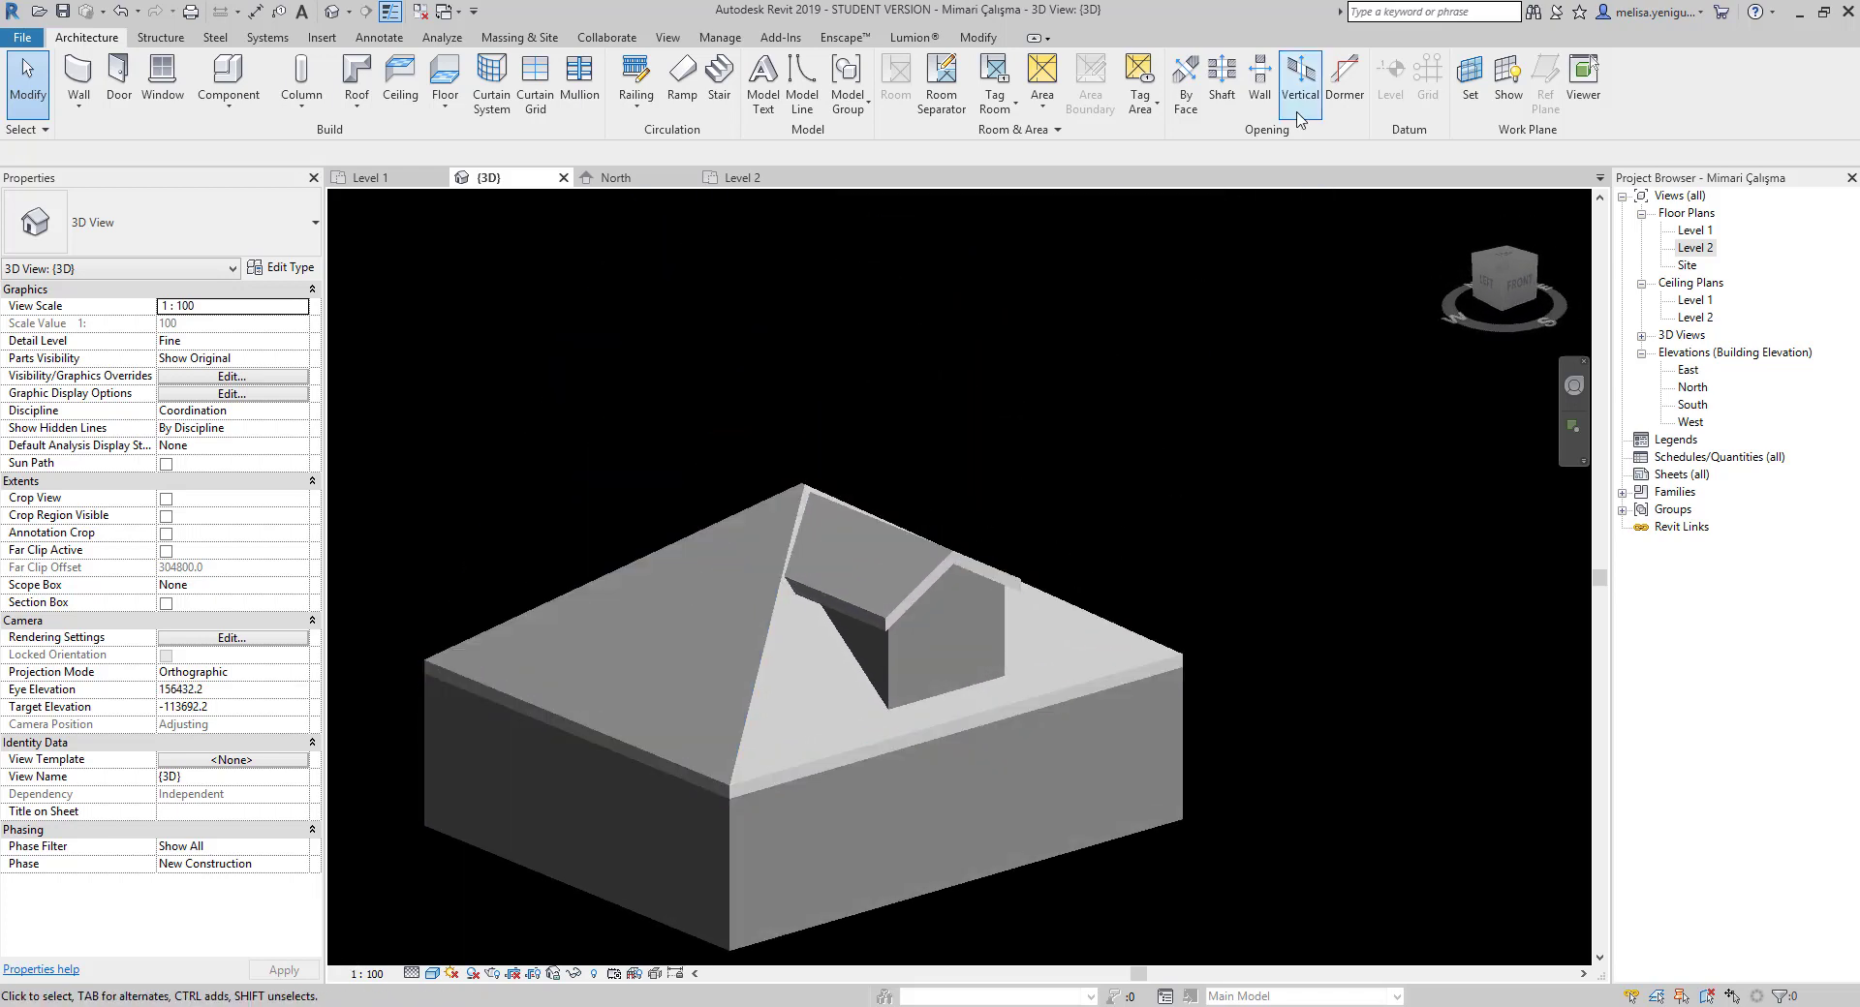
Start a Dormer opening and pick the main hip roof as the roof to cut
{"action": "left_click", "coordinate": [1344, 82]}
{"action": "scroll", "coordinate": [864, 552], "scroll_direction": "up", "scroll_amount": 2}
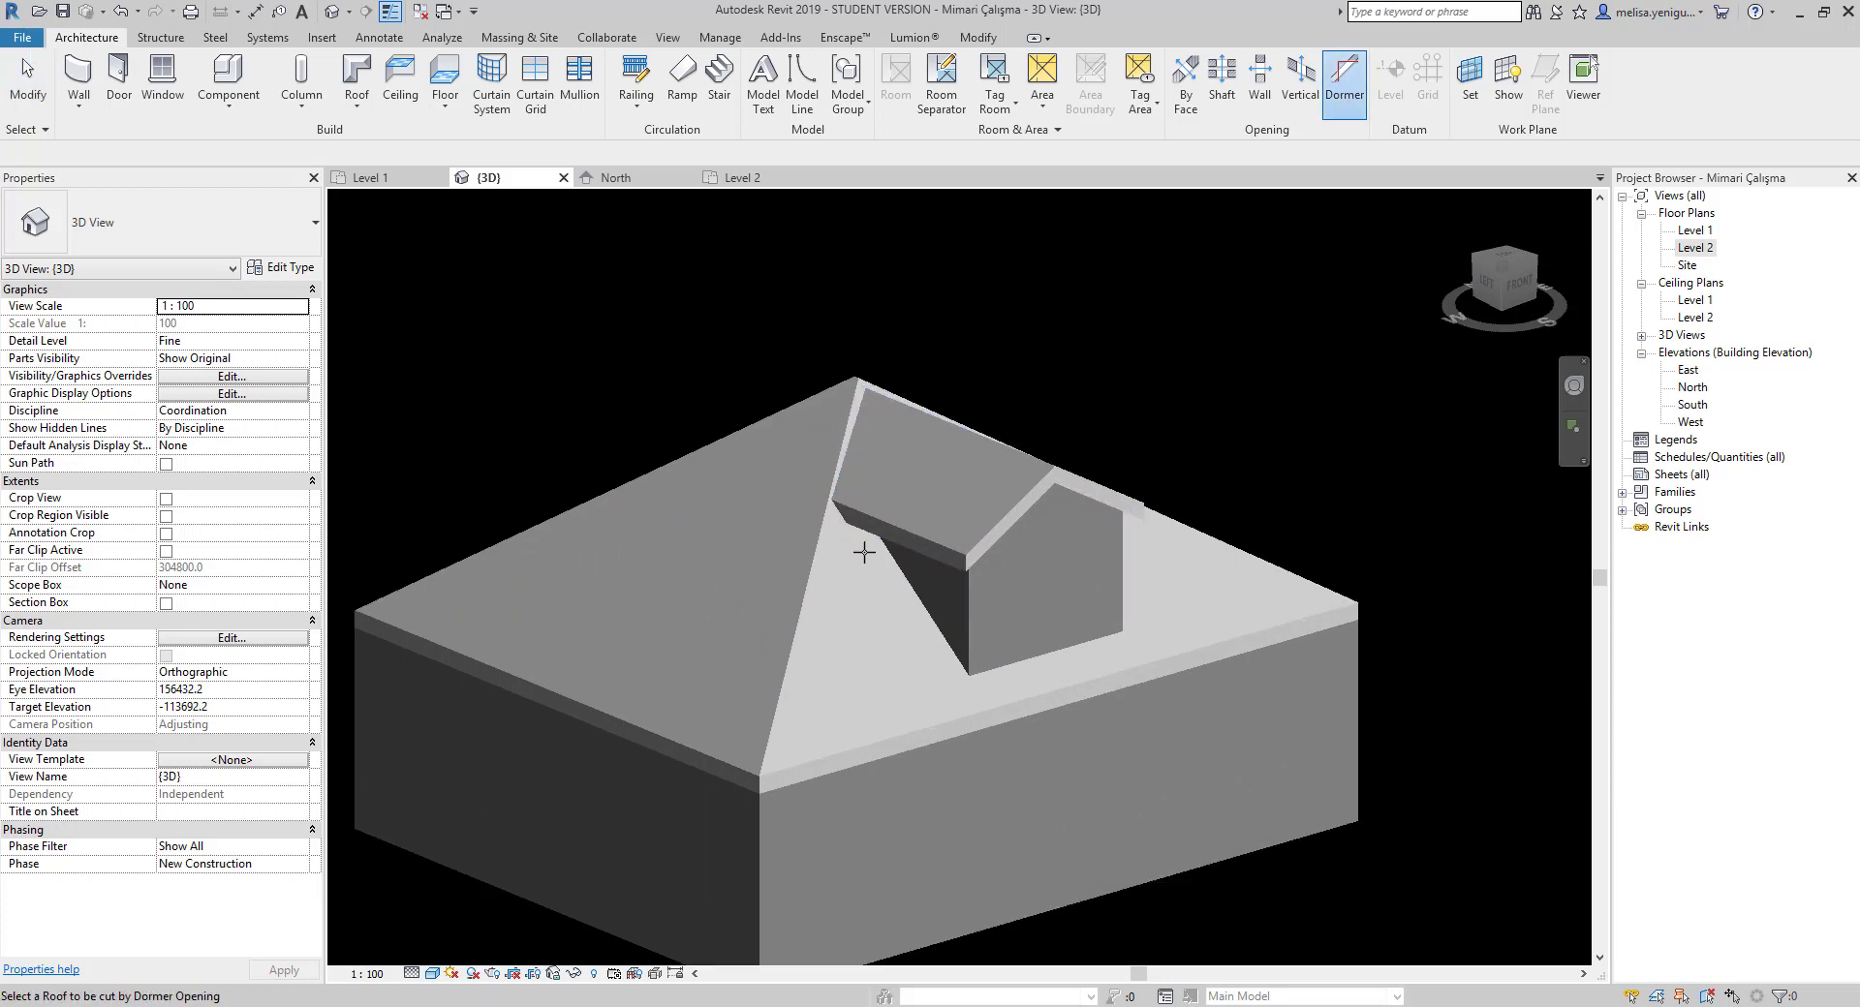
{"action": "left_click", "coordinate": [1236, 554]}
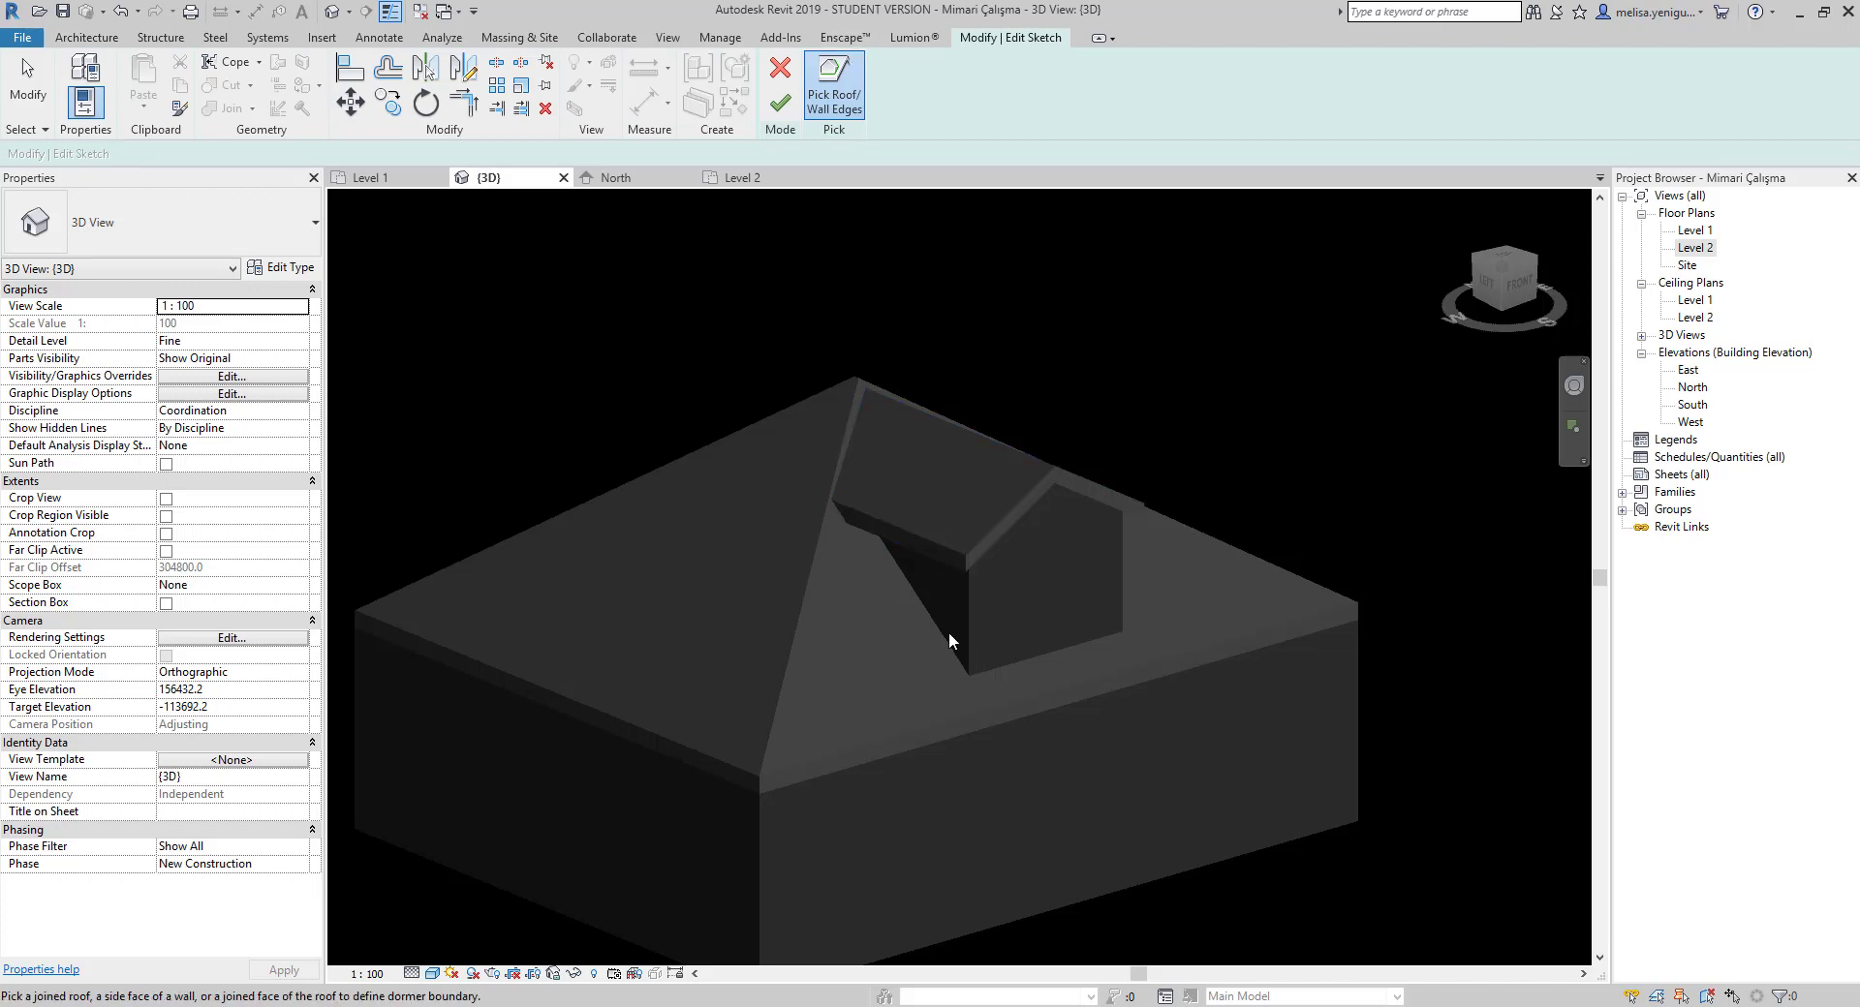
{"action": "middle_click_drag", "start_coordinate": [949, 632], "coordinate": [931, 683]}
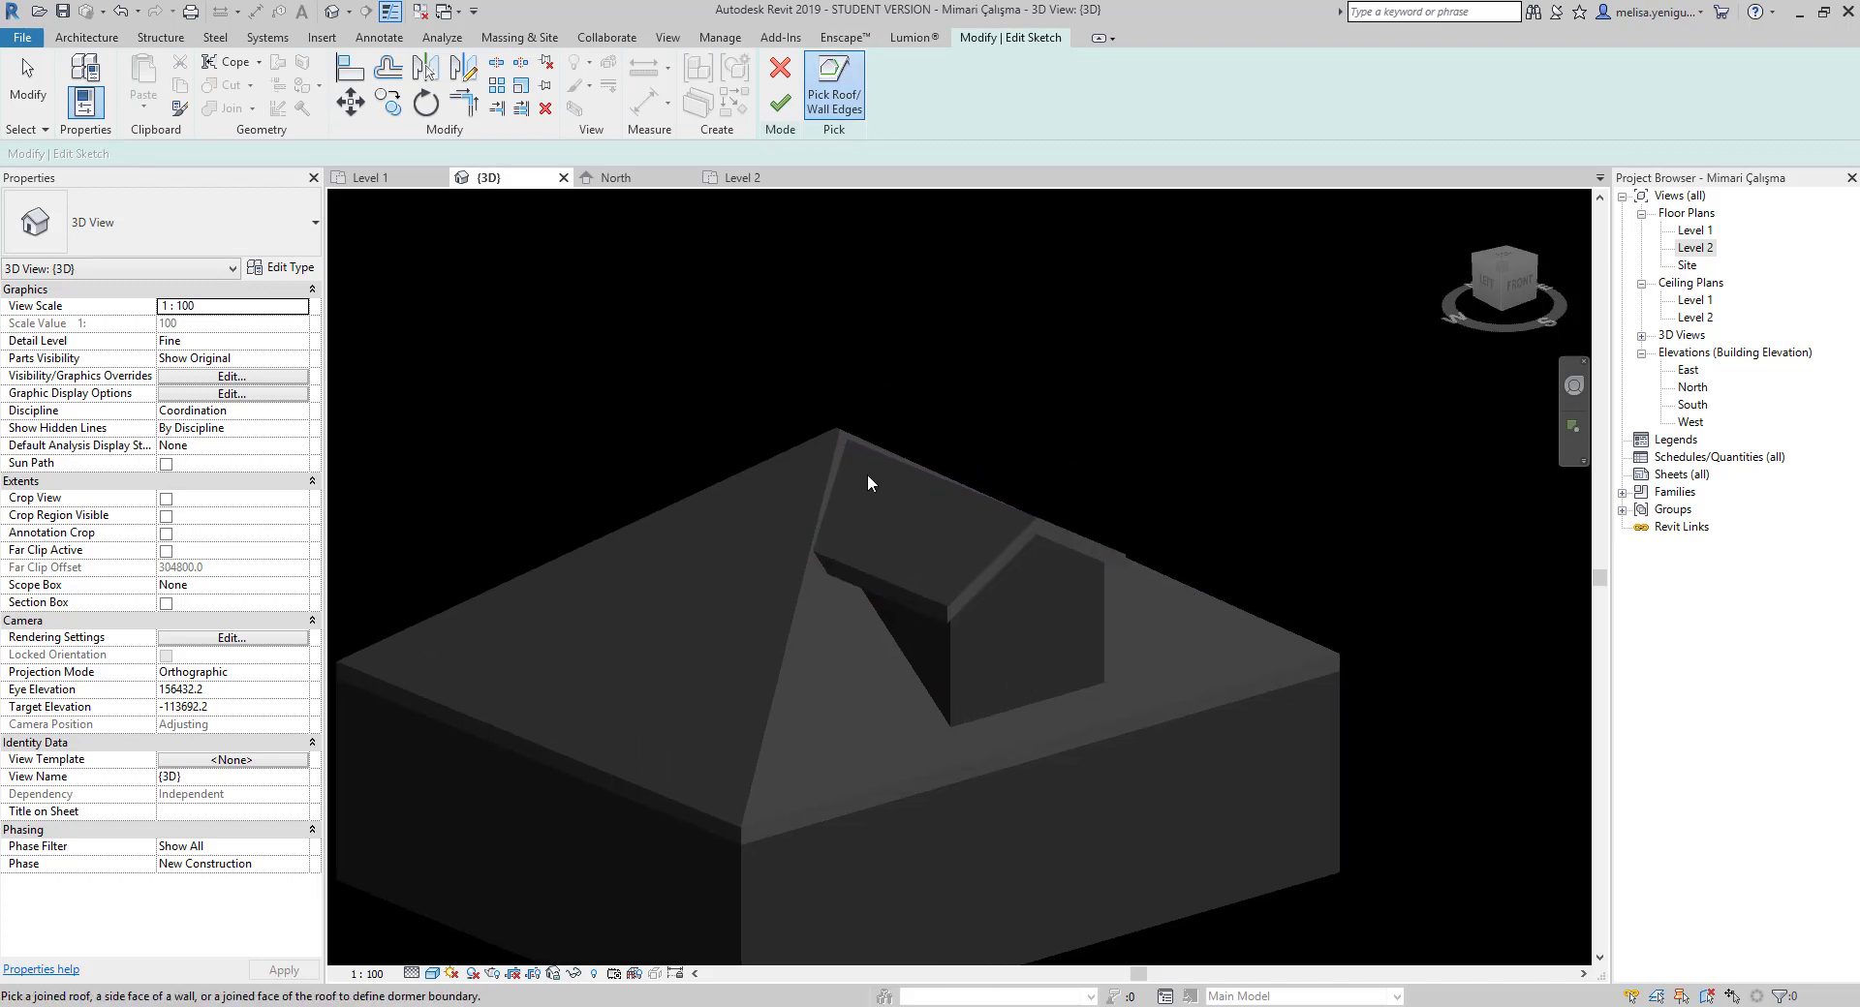
Pick the dormer roof edges and both dormer side-wall edges as the opening boundary
{"action": "left_click", "coordinate": [899, 462]}
{"action": "scroll", "coordinate": [874, 521], "scroll_direction": "up", "scroll_amount": 3}
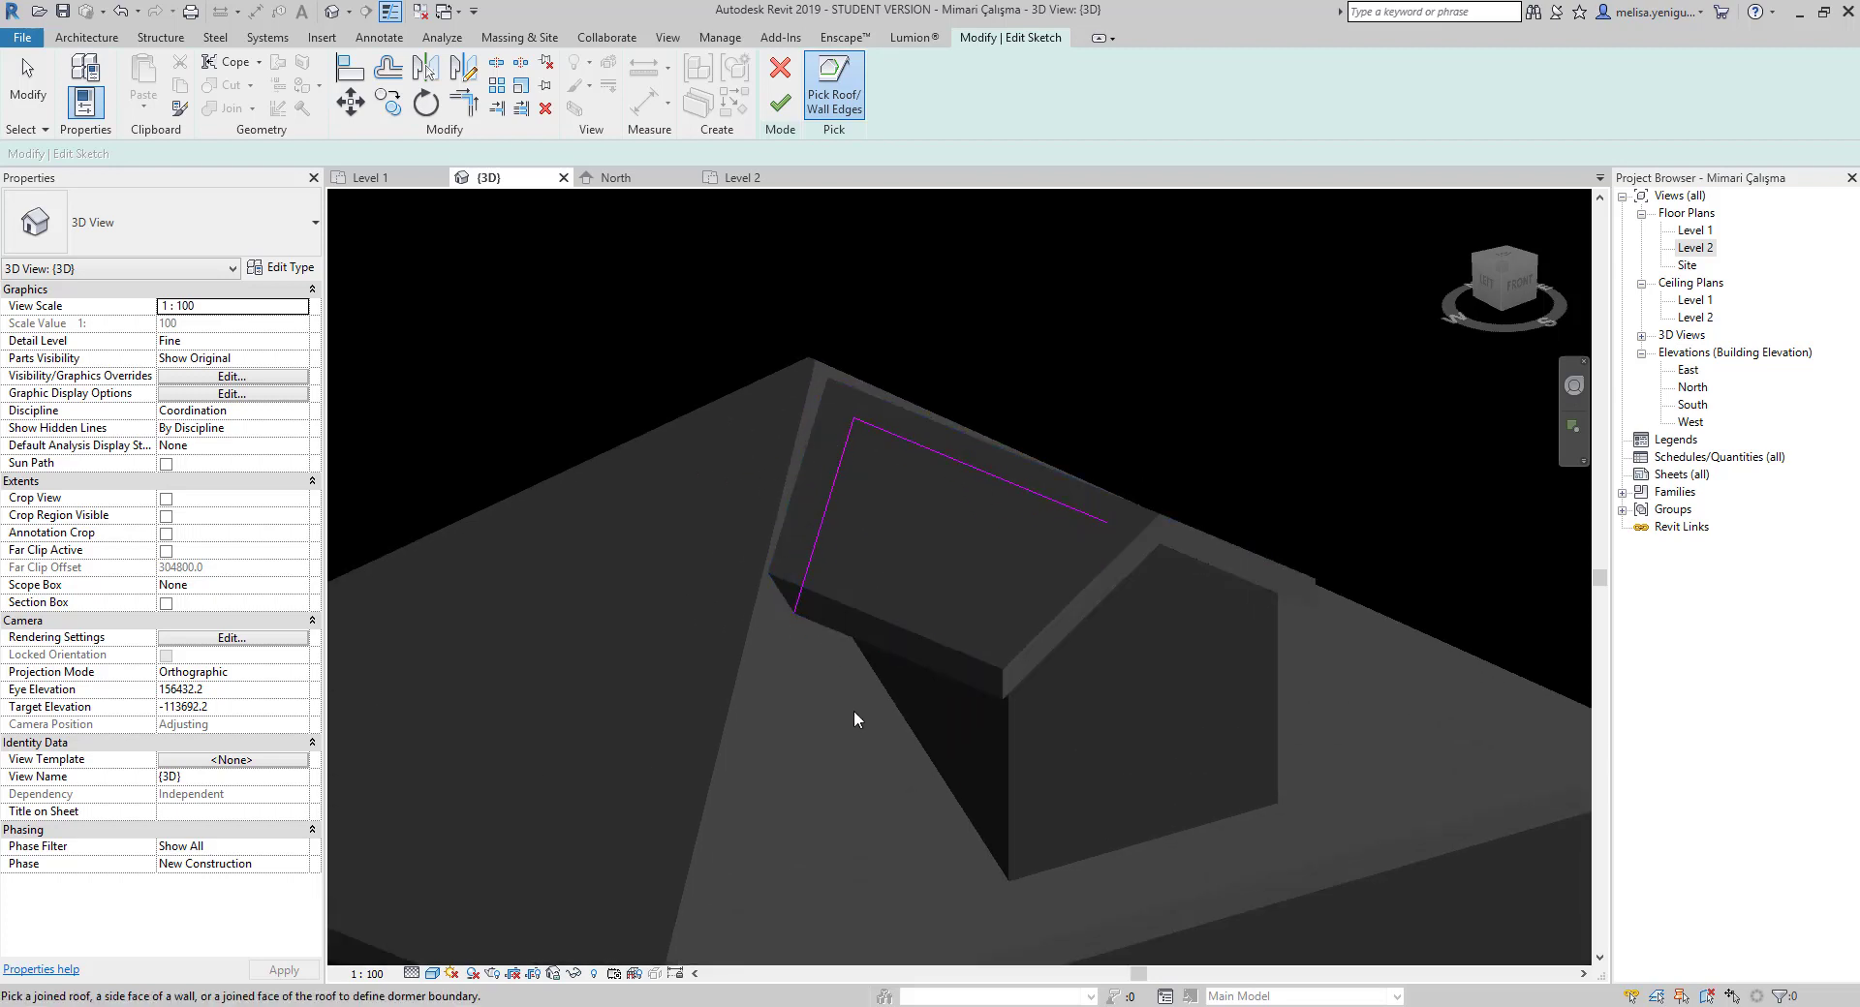
{"action": "middle_click_drag", "start_coordinate": [854, 712], "coordinate": [824, 538]}
{"action": "left_click", "coordinate": [920, 543]}
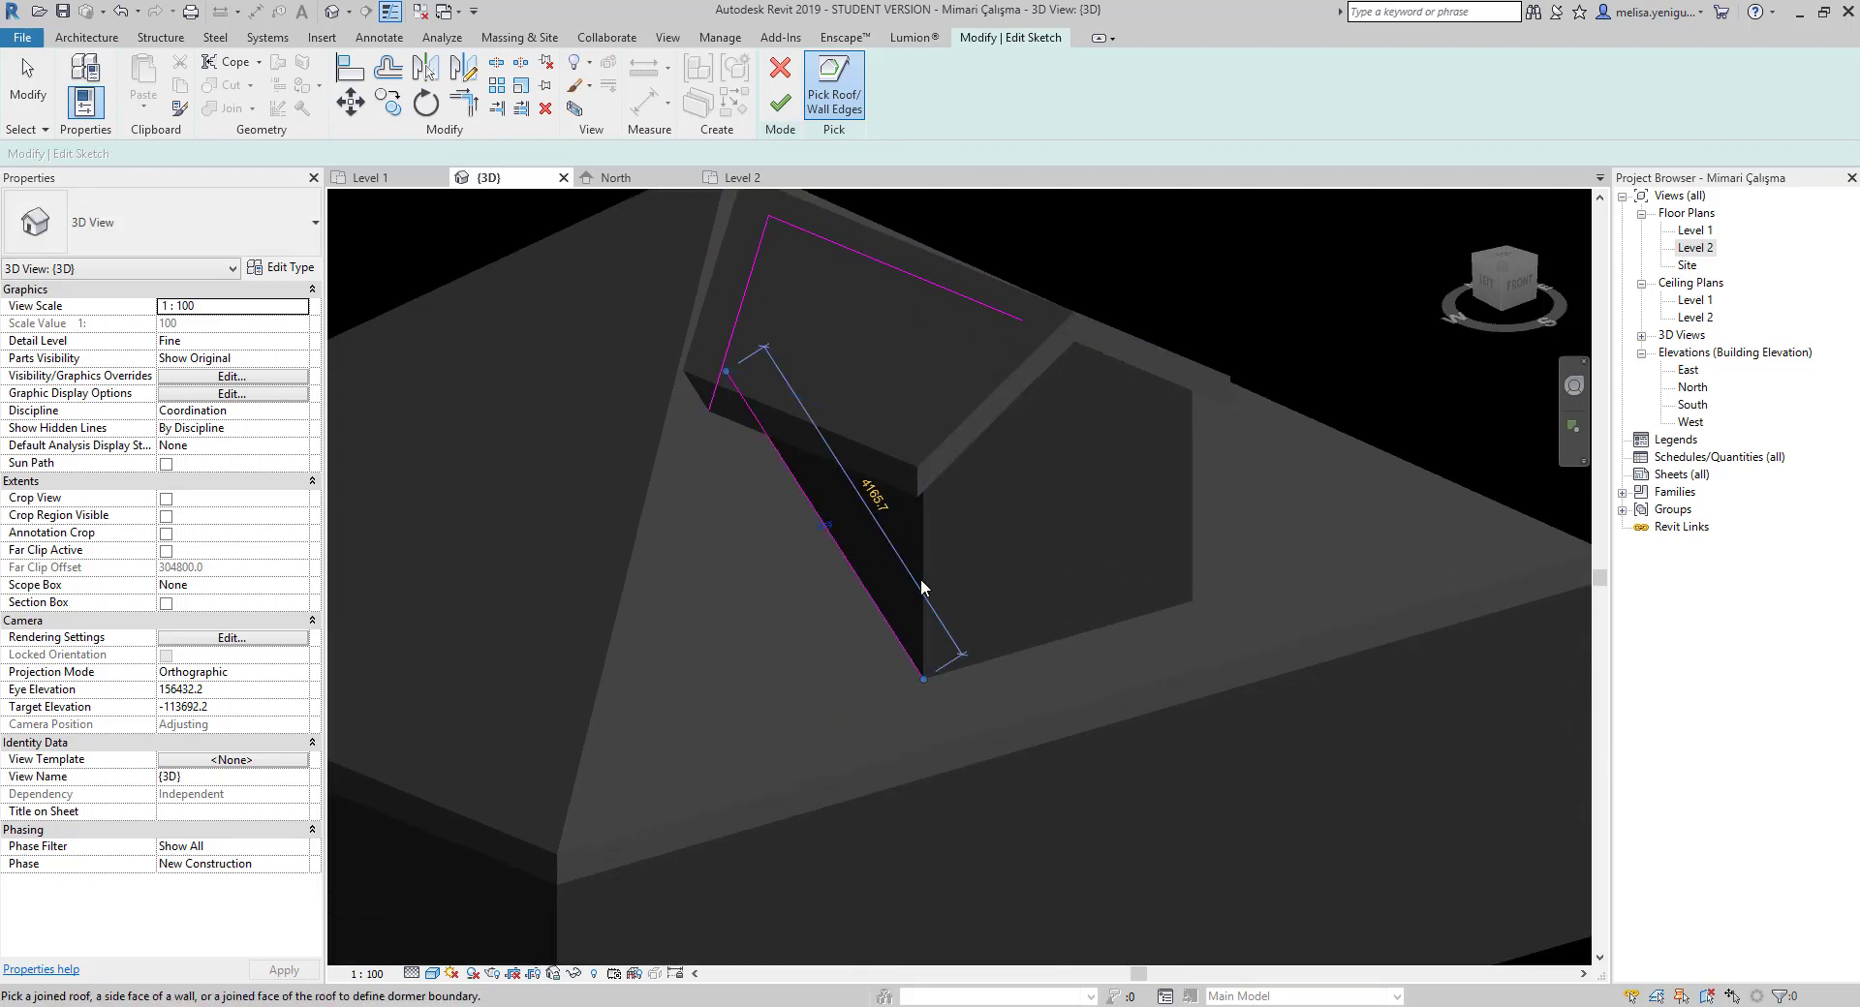
{"action": "left_click", "coordinate": [1189, 509]}
{"action": "middle_click_drag", "start_coordinate": [1125, 558], "coordinate": [749, 538], "text": "shift"}
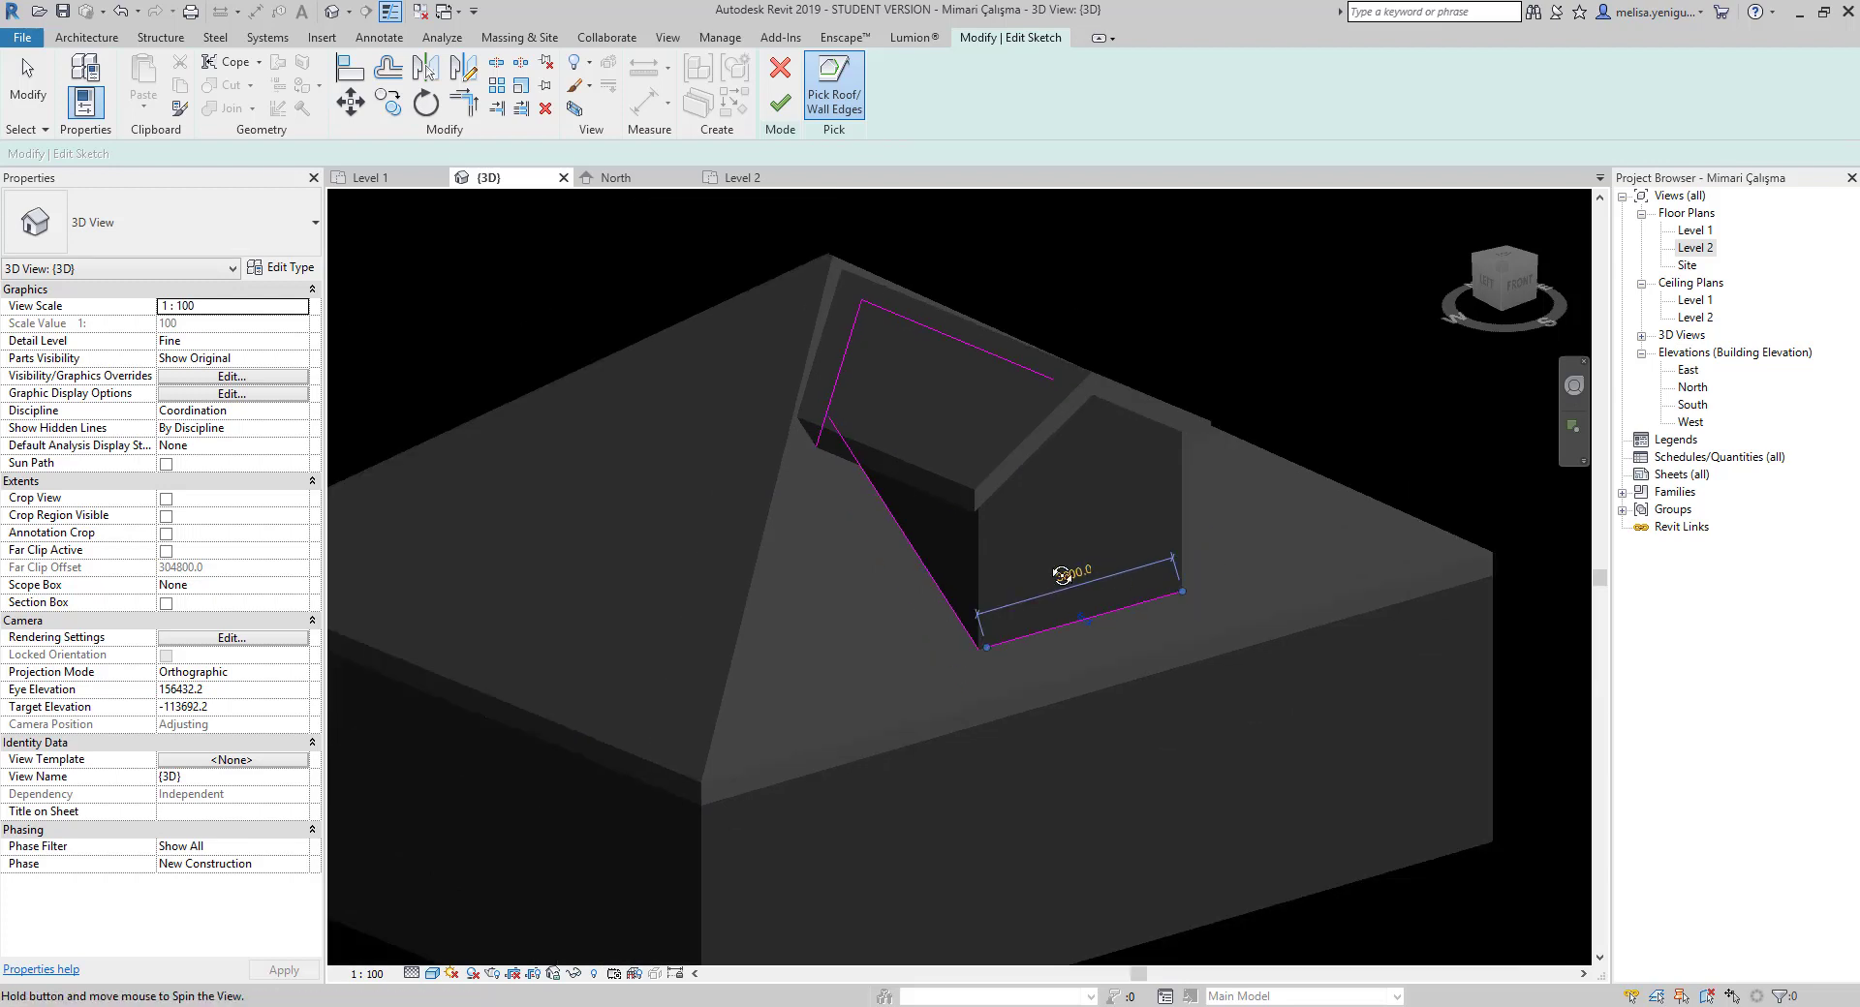
{"action": "left_click", "coordinate": [1142, 546]}
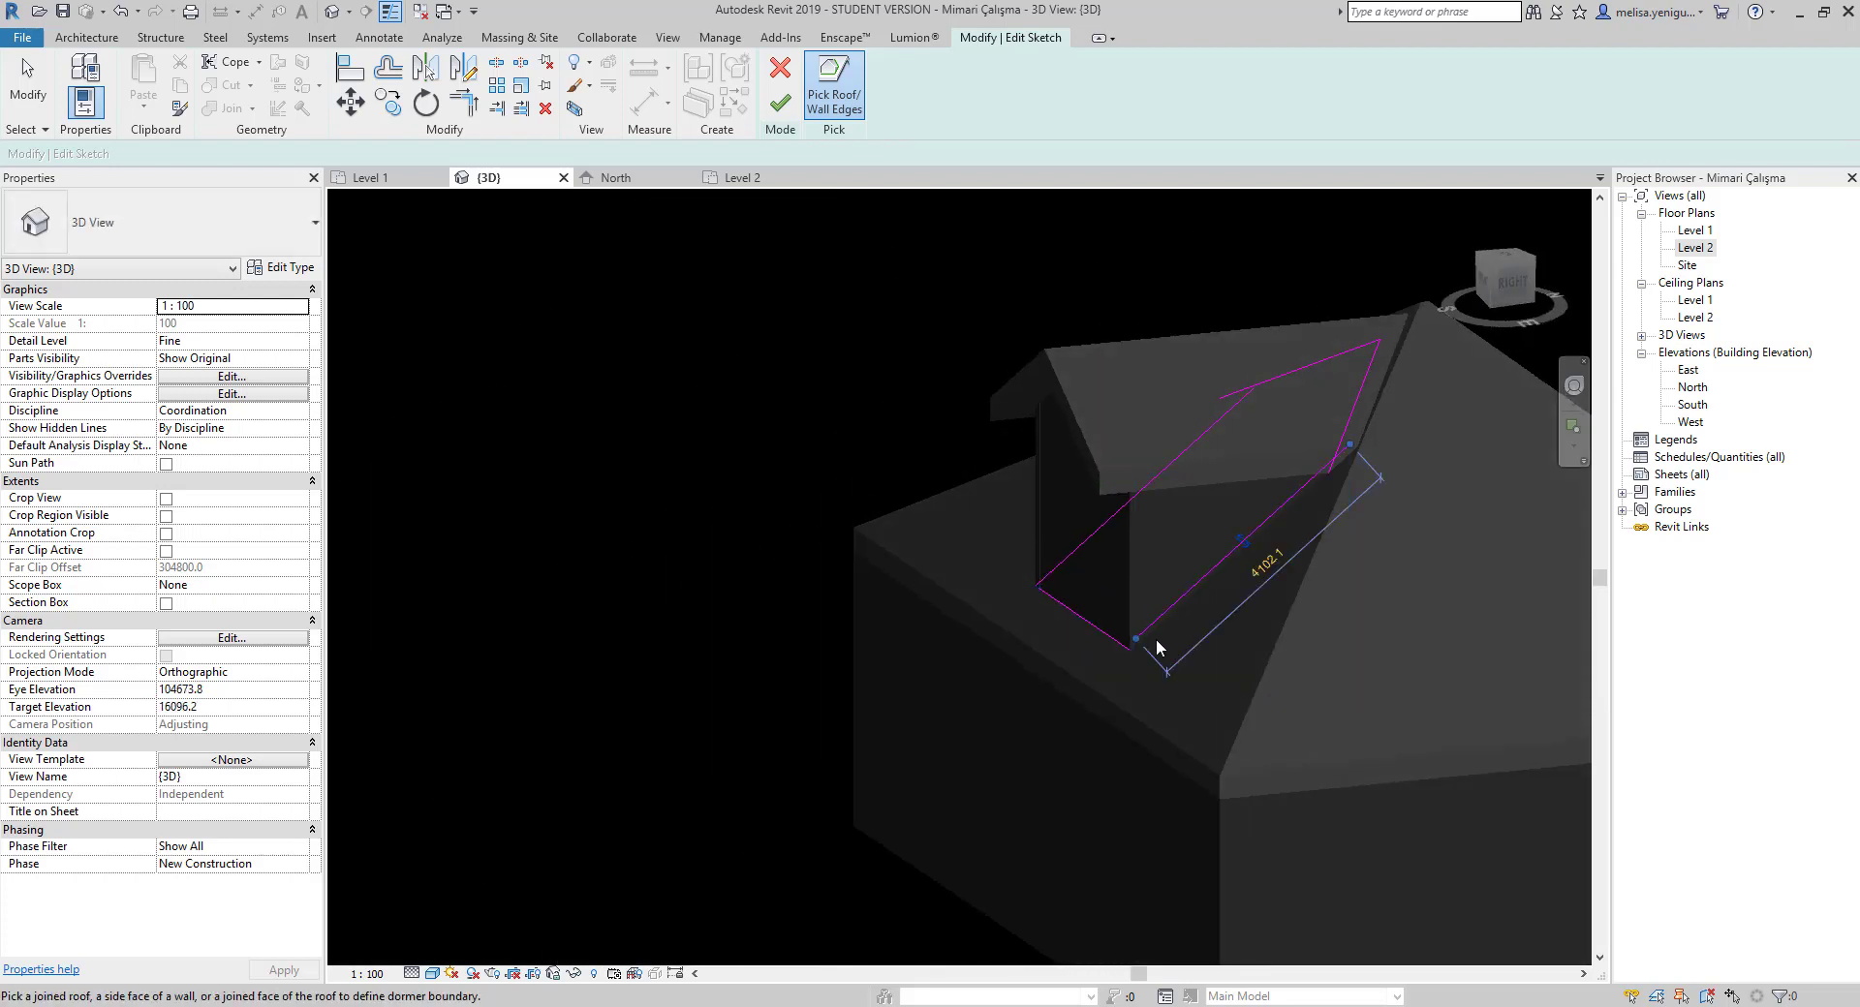
{"action": "mouse_move", "coordinate": [1142, 546]}
{"action": "middle_mouse_down", "text": "shift"}
{"action": "mouse_move", "coordinate": [1116, 648]}
{"action": "mouse_move", "coordinate": [1071, 670]}
{"action": "middle_mouse_up", "text": "shift"}
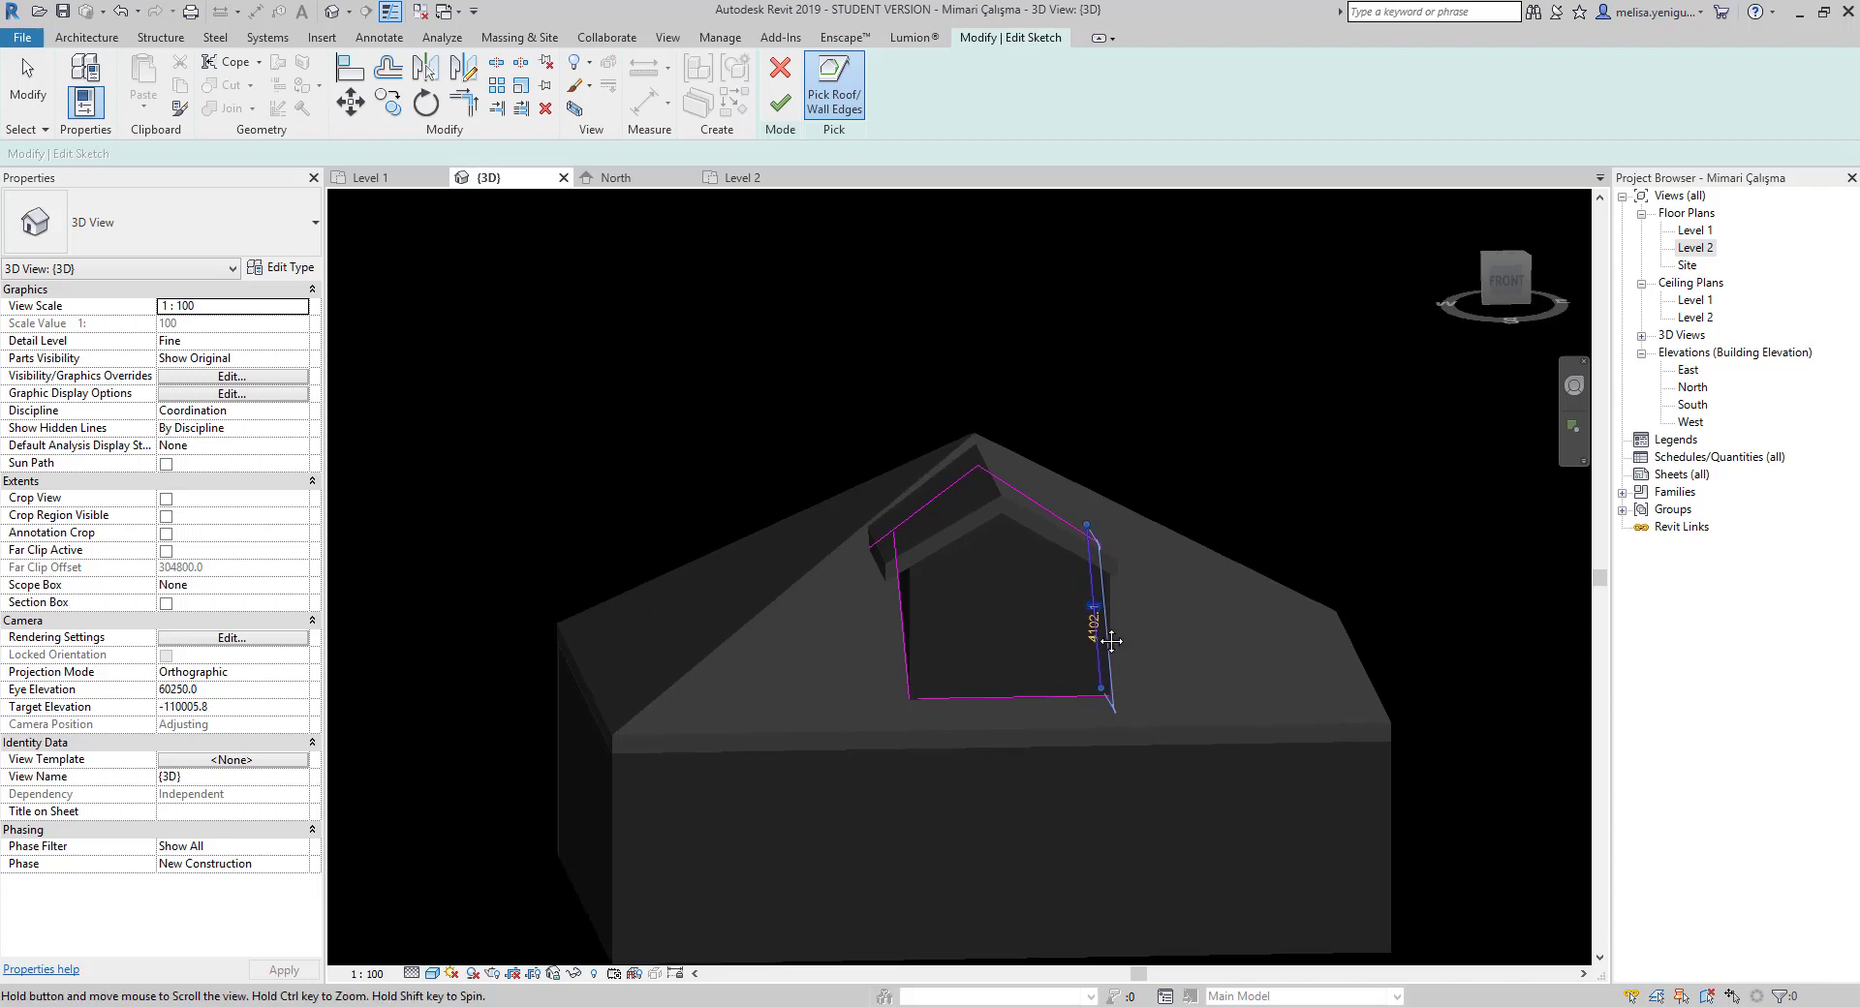
{"action": "scroll", "coordinate": [1072, 671], "scroll_direction": "up", "scroll_amount": 3}
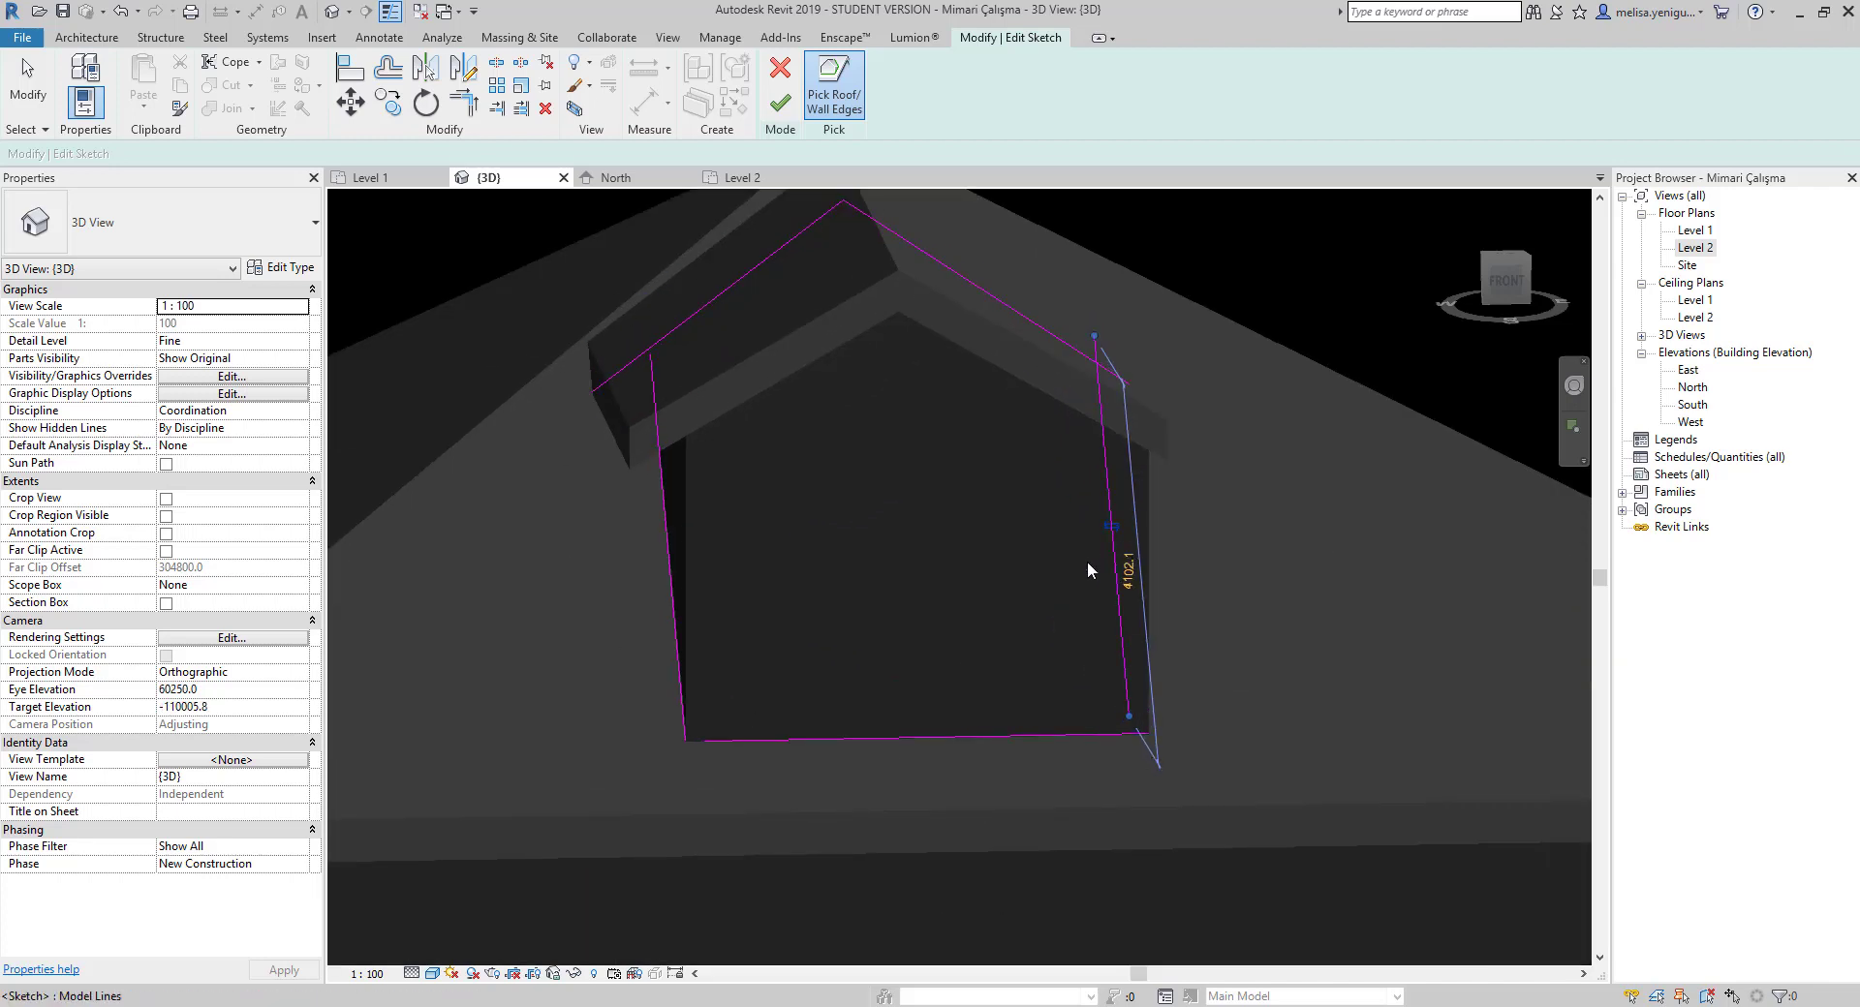
{"action": "scroll", "coordinate": [1087, 560], "scroll_direction": "down", "scroll_amount": 3}
{"action": "mouse_move", "coordinate": [1104, 572]}
{"action": "middle_mouse_down", "text": "shift"}
{"action": "mouse_move", "coordinate": [1076, 644]}
{"action": "mouse_move", "coordinate": [1048, 653]}
{"action": "middle_mouse_up", "text": "shift"}
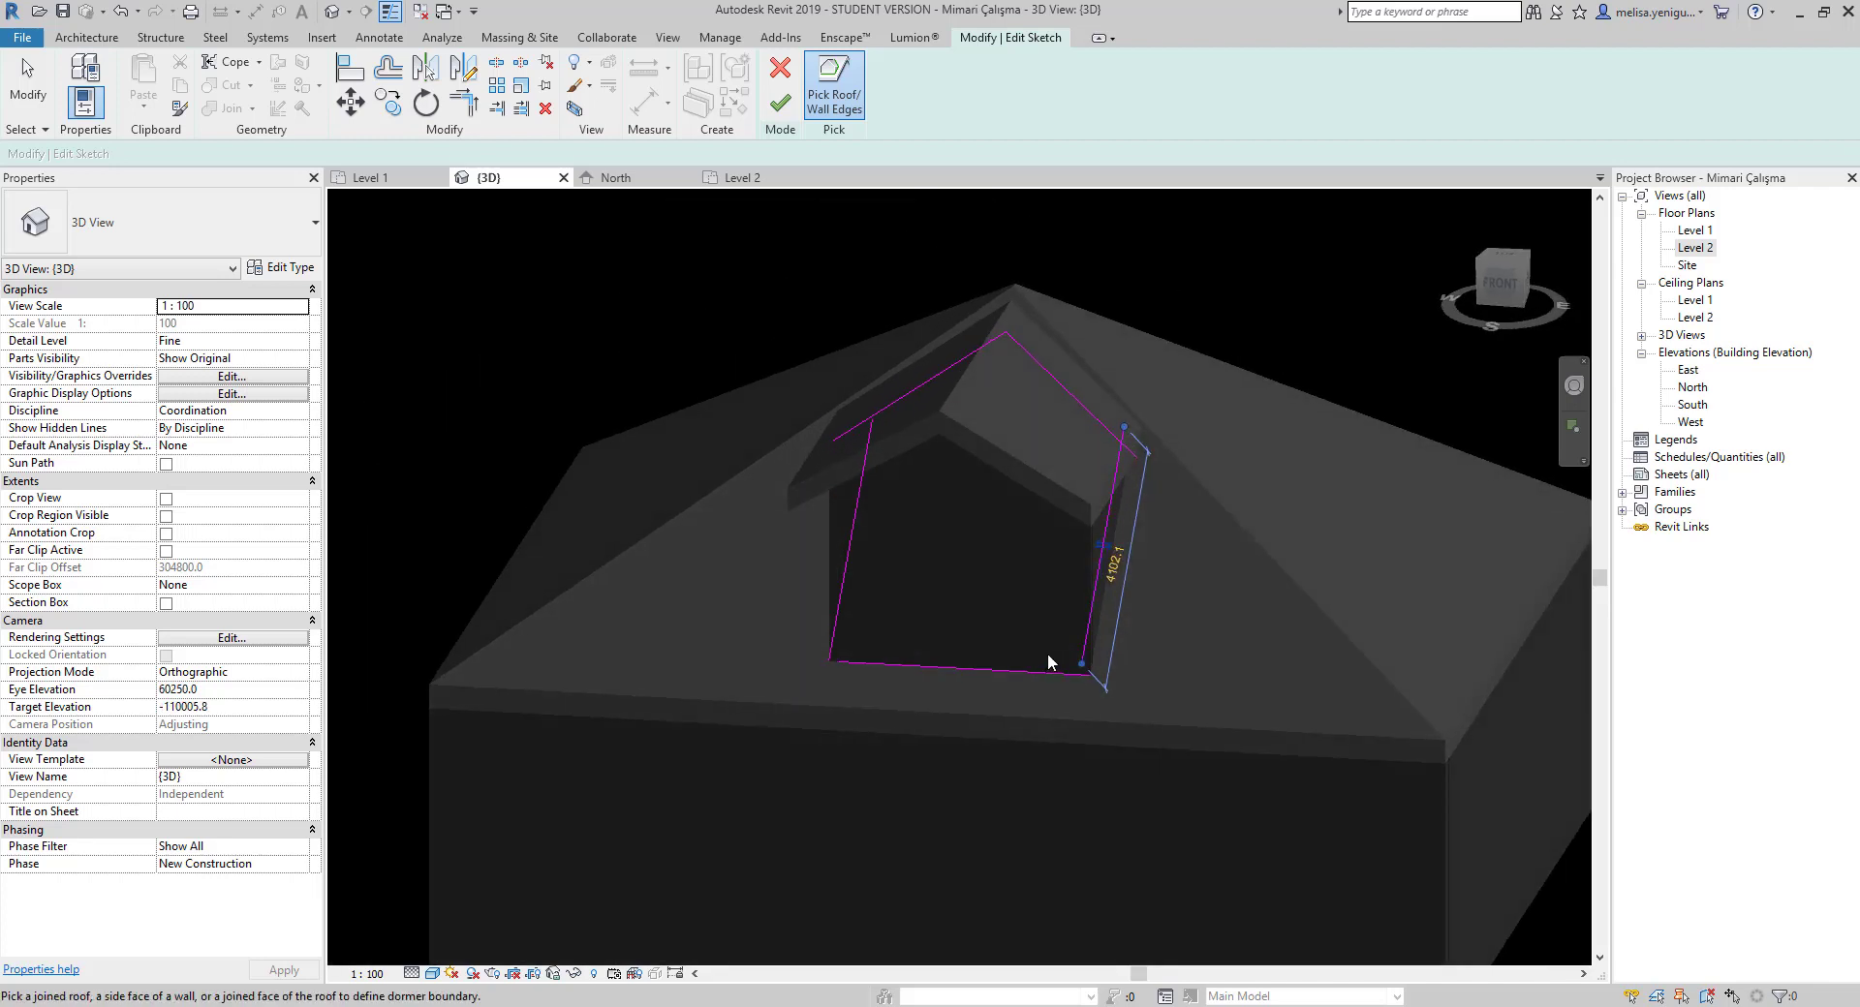
{"action": "scroll", "coordinate": [973, 573], "scroll_direction": "up", "scroll_amount": 3}
{"action": "left_click", "coordinate": [470, 106]}
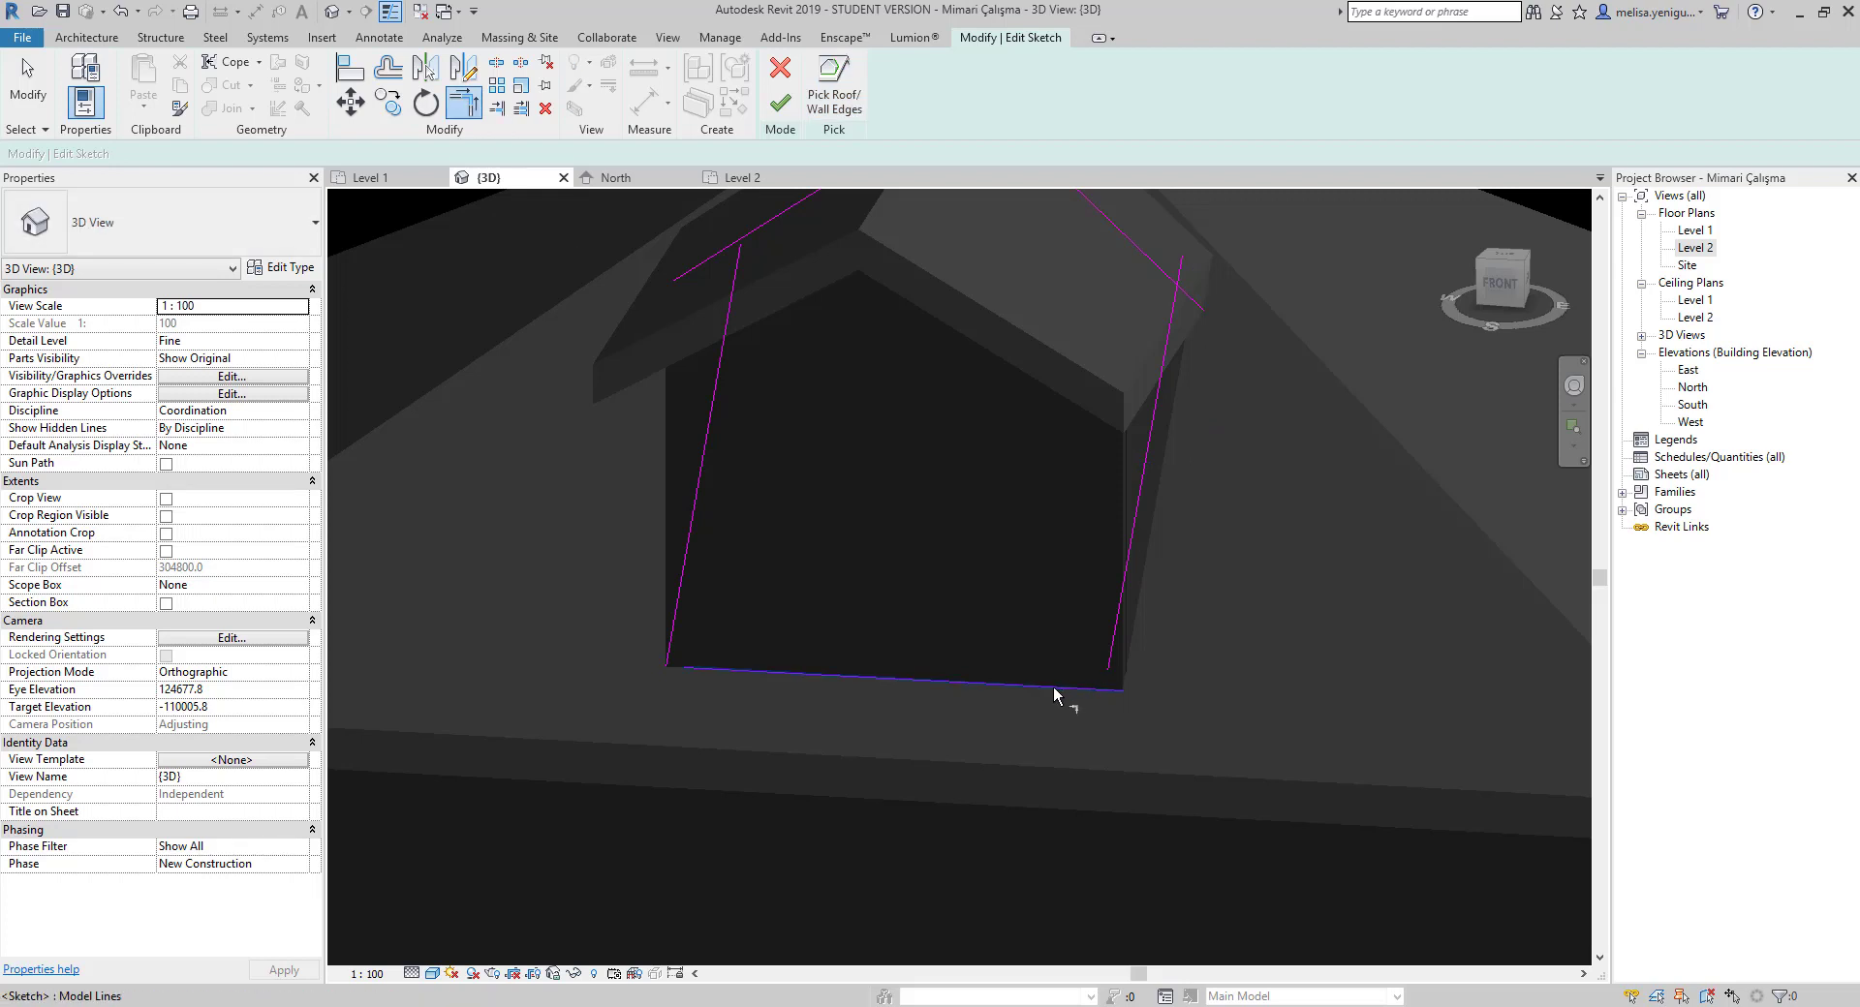
Trim/extend the boundary lines to close the right, bottom-left and upper-right corners of the outline
{"action": "left_click", "coordinate": [1065, 685]}
{"action": "left_click", "coordinate": [1129, 616]}
{"action": "left_click", "coordinate": [750, 670]}
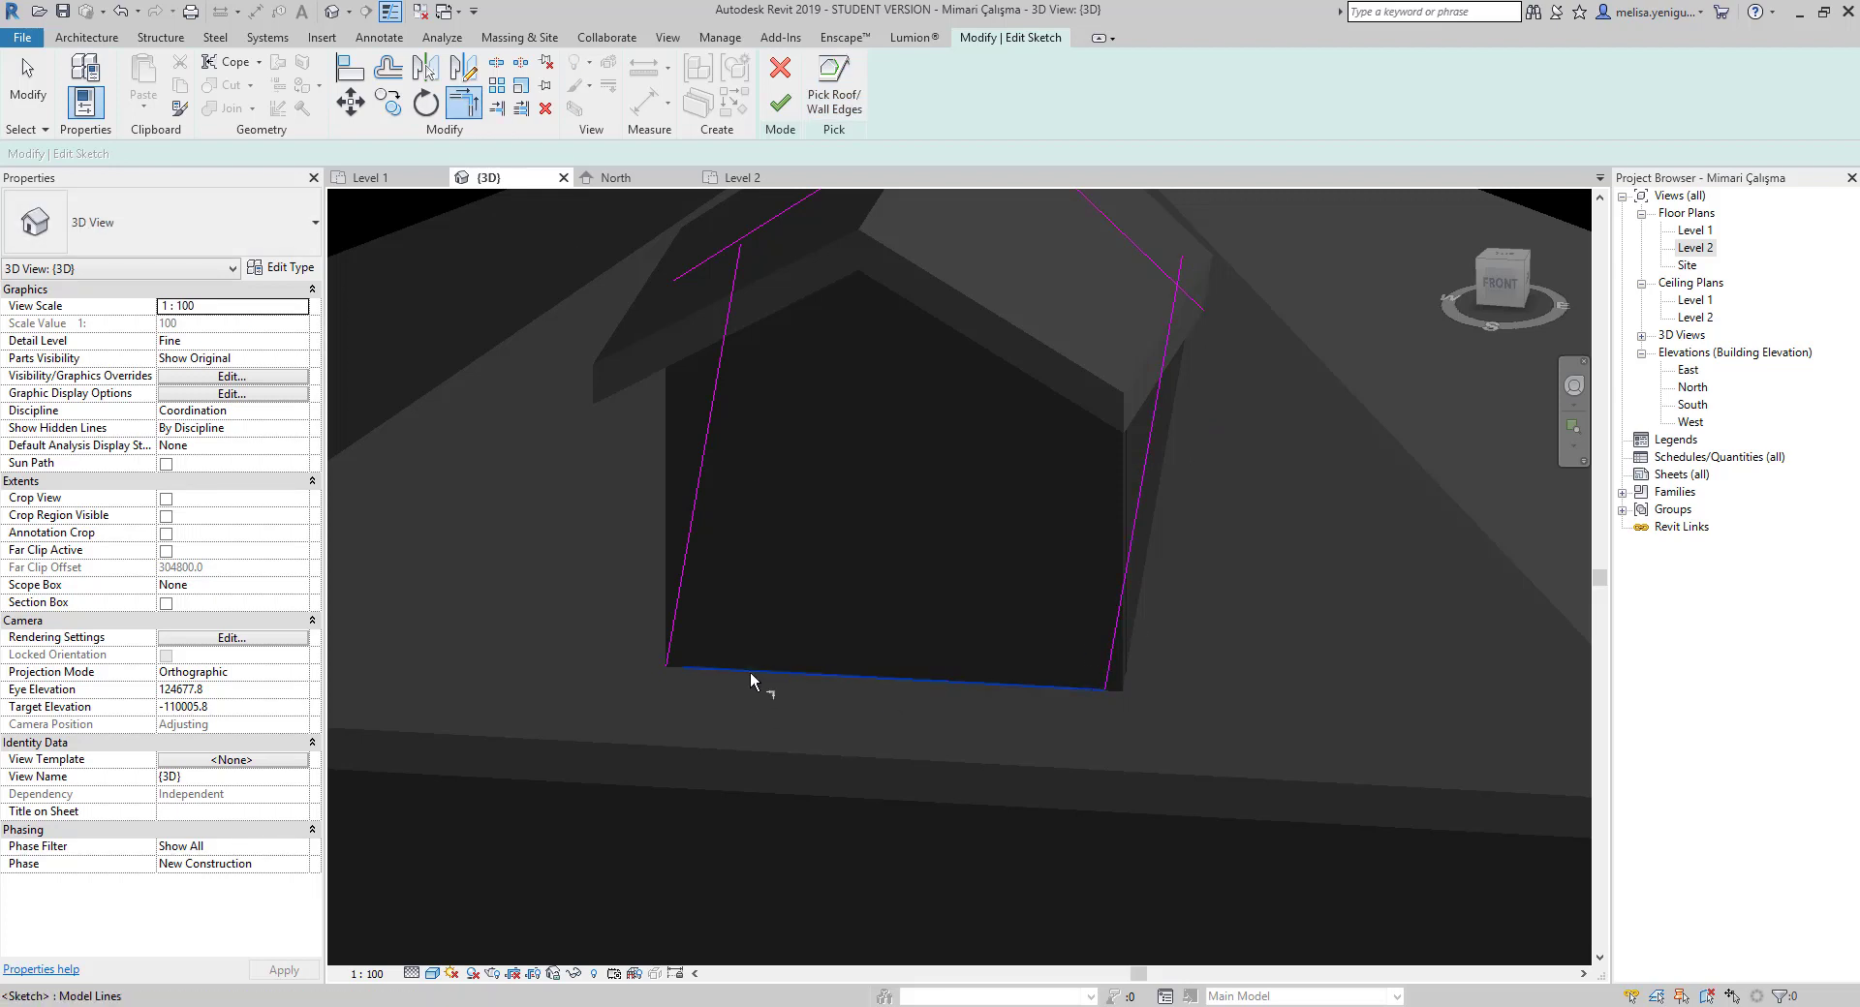
{"action": "left_click", "coordinate": [688, 579]}
{"action": "scroll", "coordinate": [731, 684], "scroll_direction": "down", "scroll_amount": 2}
{"action": "middle_click_drag", "start_coordinate": [730, 684], "coordinate": [789, 760]}
{"action": "scroll", "coordinate": [728, 660], "scroll_direction": "up", "scroll_amount": 2}
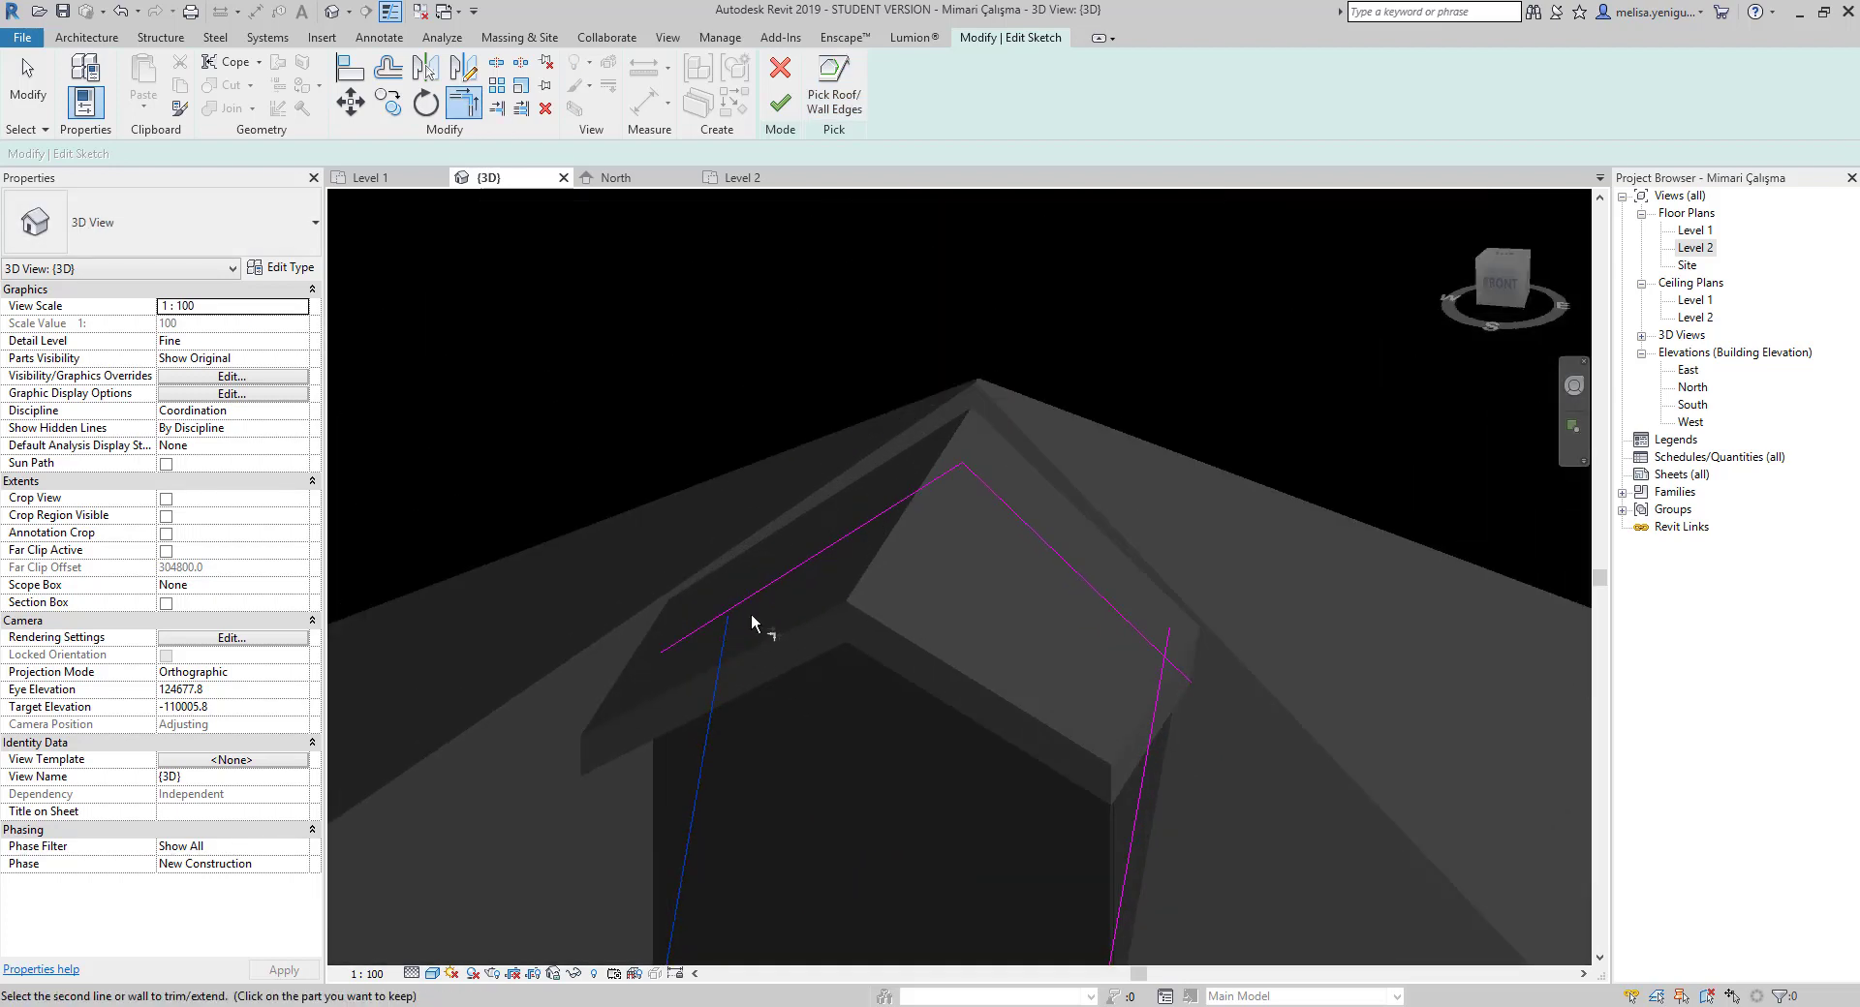
{"action": "left_click", "coordinate": [1130, 623]}
{"action": "left_click", "coordinate": [1157, 678]}
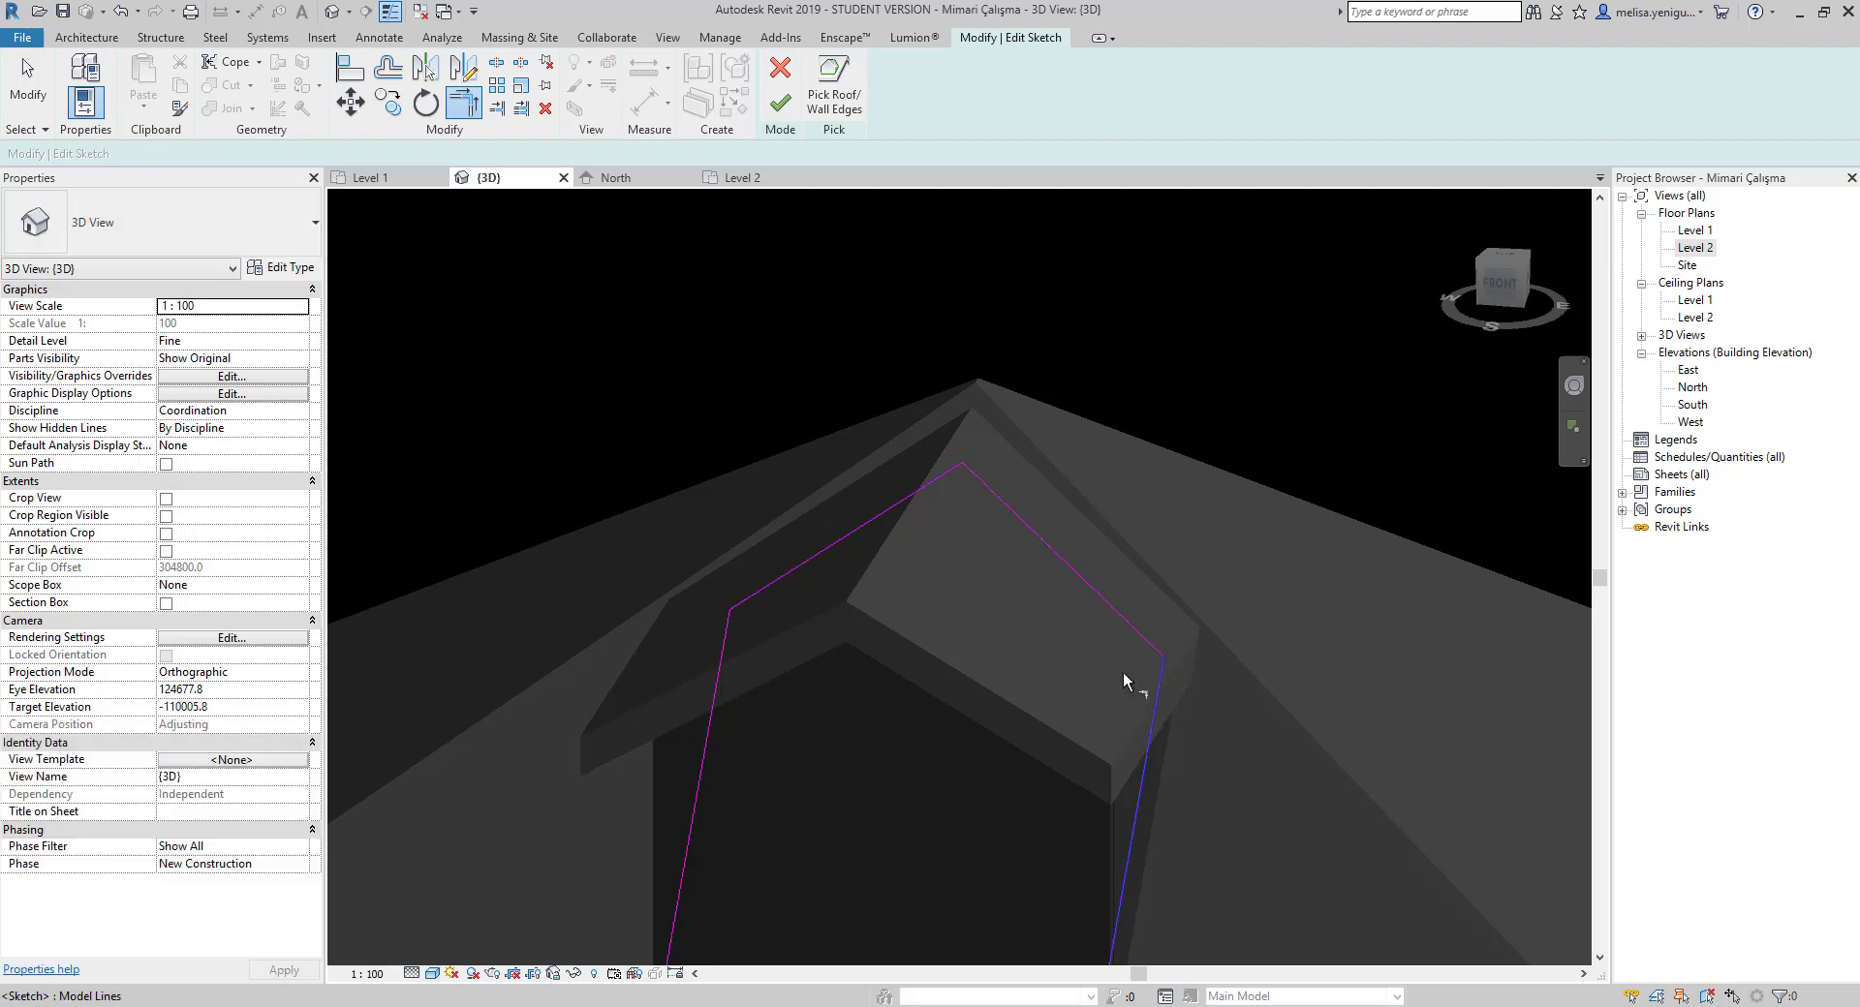
Finish the dormer opening sketch and view the cut roof from below
{"action": "scroll", "coordinate": [1072, 626], "scroll_direction": "down", "scroll_amount": 2}
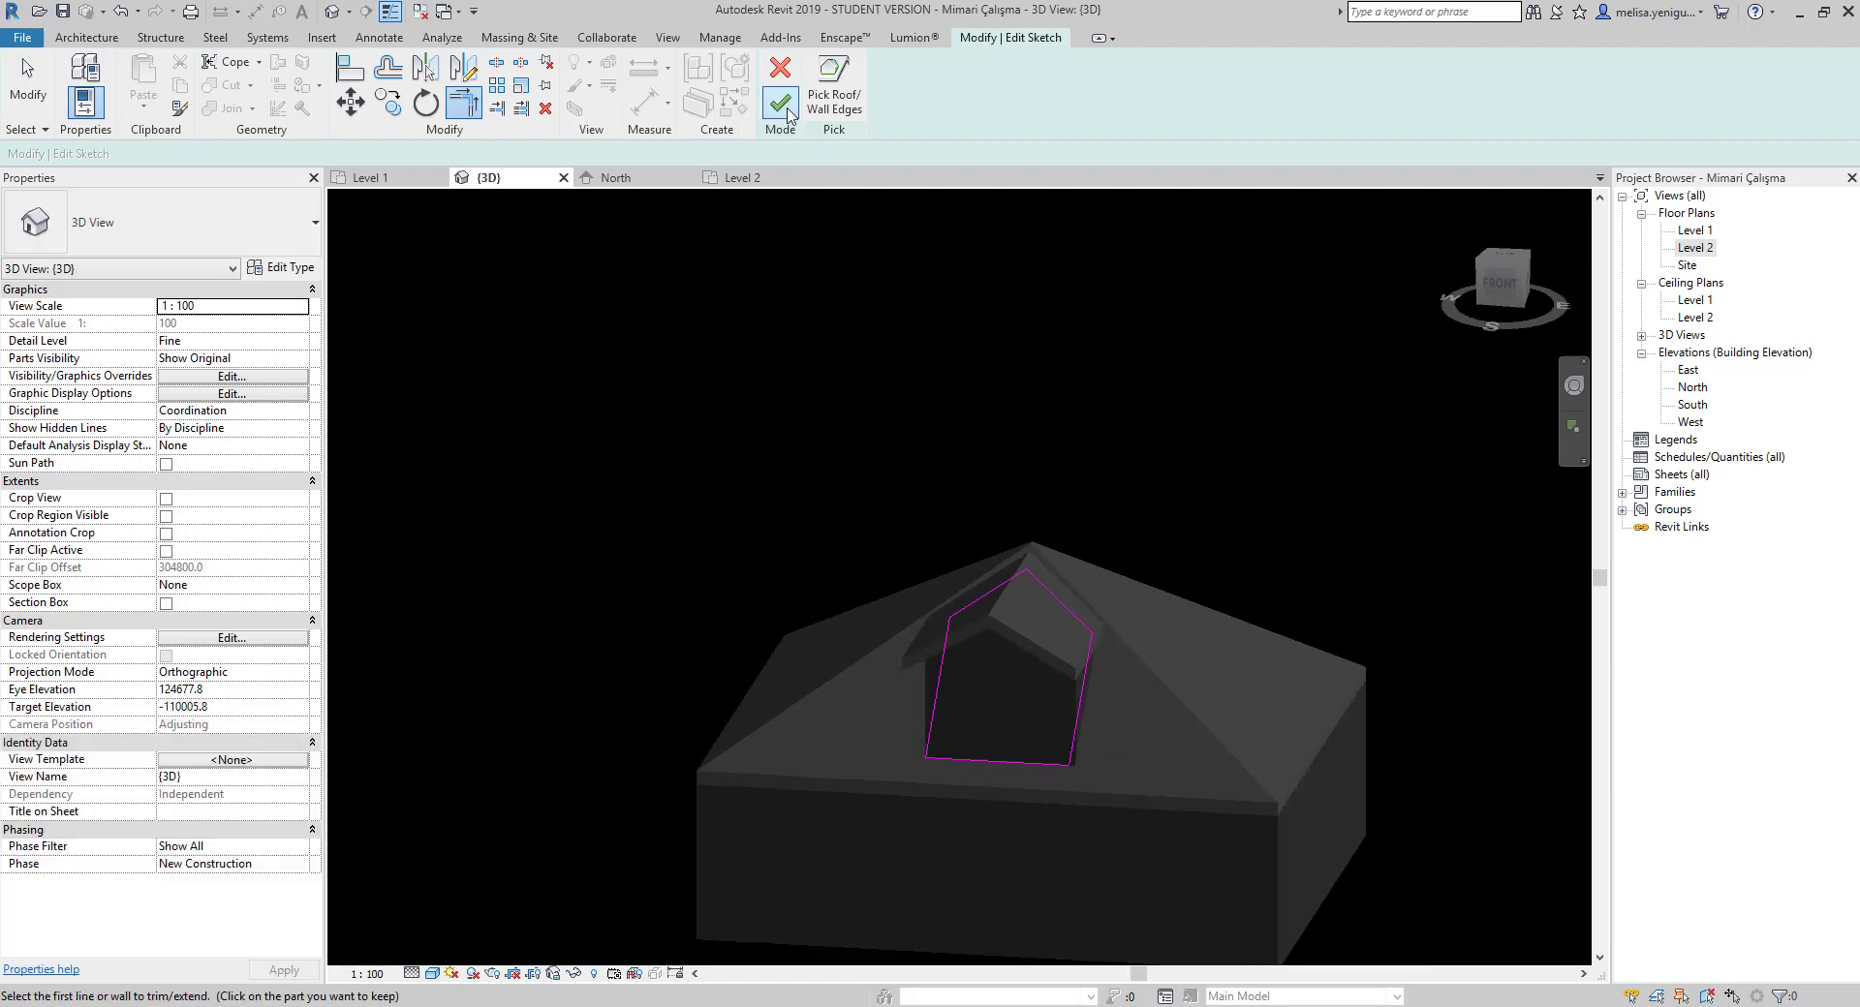
{"action": "left_click", "coordinate": [787, 111]}
{"action": "mouse_move", "coordinate": [989, 649]}
{"action": "middle_mouse_down", "text": "shift"}
{"action": "mouse_move", "coordinate": [1043, 751]}
{"action": "mouse_move", "coordinate": [1144, 445]}
{"action": "mouse_move", "coordinate": [1097, 725]}
{"action": "middle_mouse_up", "text": "shift"}
{"action": "scroll", "coordinate": [1096, 725], "scroll_direction": "up", "scroll_amount": 4}
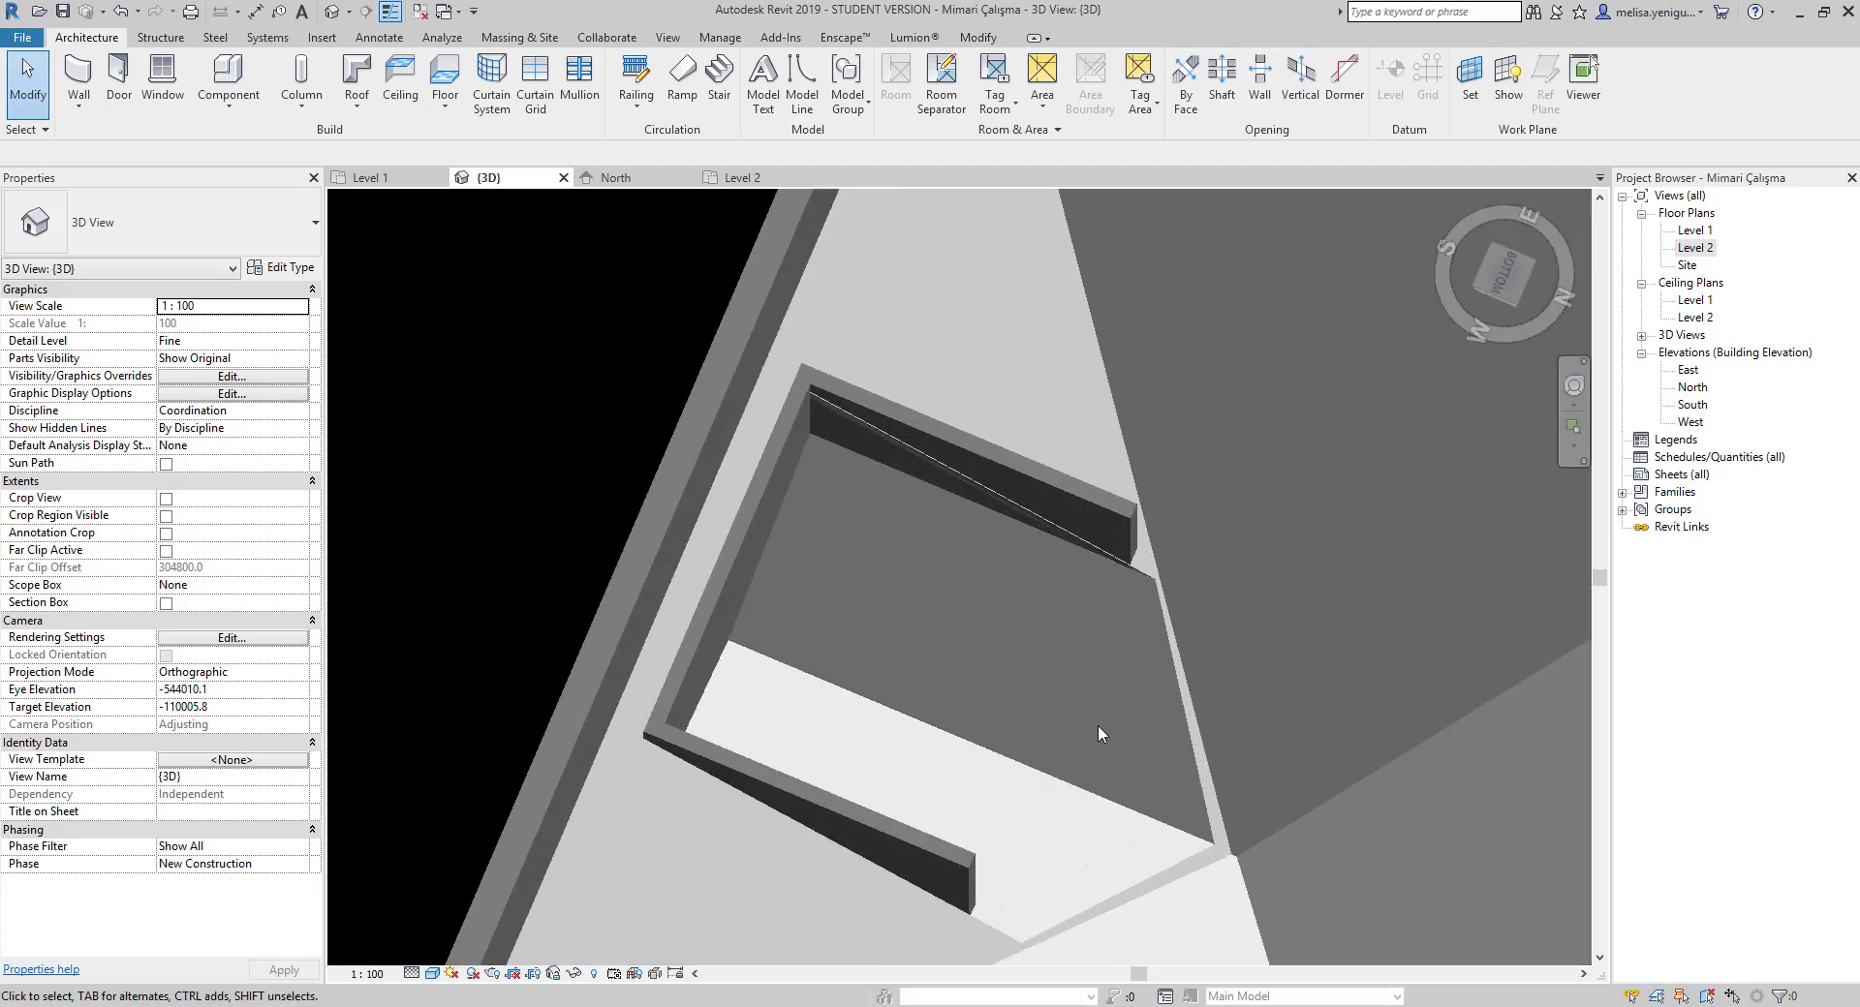
{"action": "scroll", "coordinate": [899, 678], "scroll_direction": "down", "scroll_amount": 5}
{"action": "mouse_move", "coordinate": [899, 656]}
{"action": "middle_mouse_down", "text": "shift"}
{"action": "mouse_move", "coordinate": [666, 950]}
{"action": "mouse_move", "coordinate": [814, 800]}
{"action": "mouse_move", "coordinate": [842, 891]}
{"action": "mouse_move", "coordinate": [768, 895]}
{"action": "mouse_move", "coordinate": [1288, 975]}
{"action": "mouse_move", "coordinate": [969, 920]}
{"action": "middle_mouse_up", "text": "shift"}
{"action": "scroll", "coordinate": [883, 663], "scroll_direction": "up", "scroll_amount": 3}
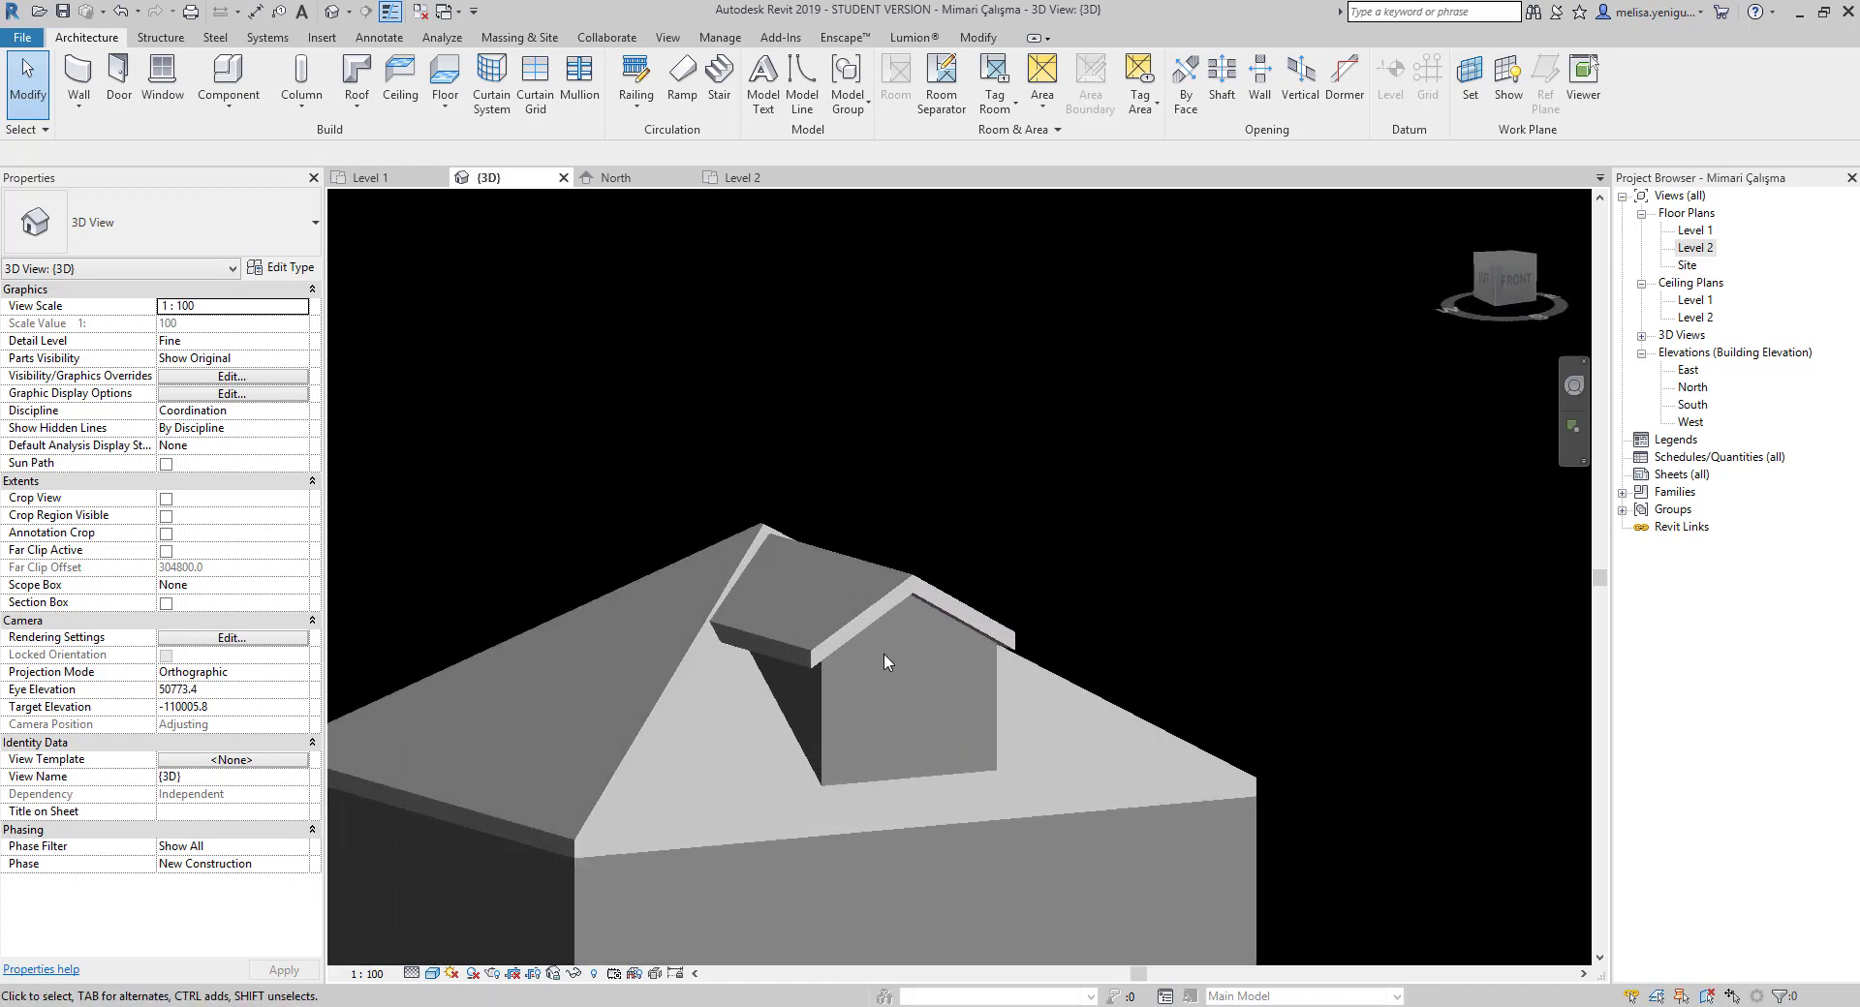
{"action": "scroll", "coordinate": [885, 655], "scroll_direction": "up", "scroll_amount": 2}
{"action": "scroll", "coordinate": [1043, 765], "scroll_direction": "down", "scroll_amount": 3}
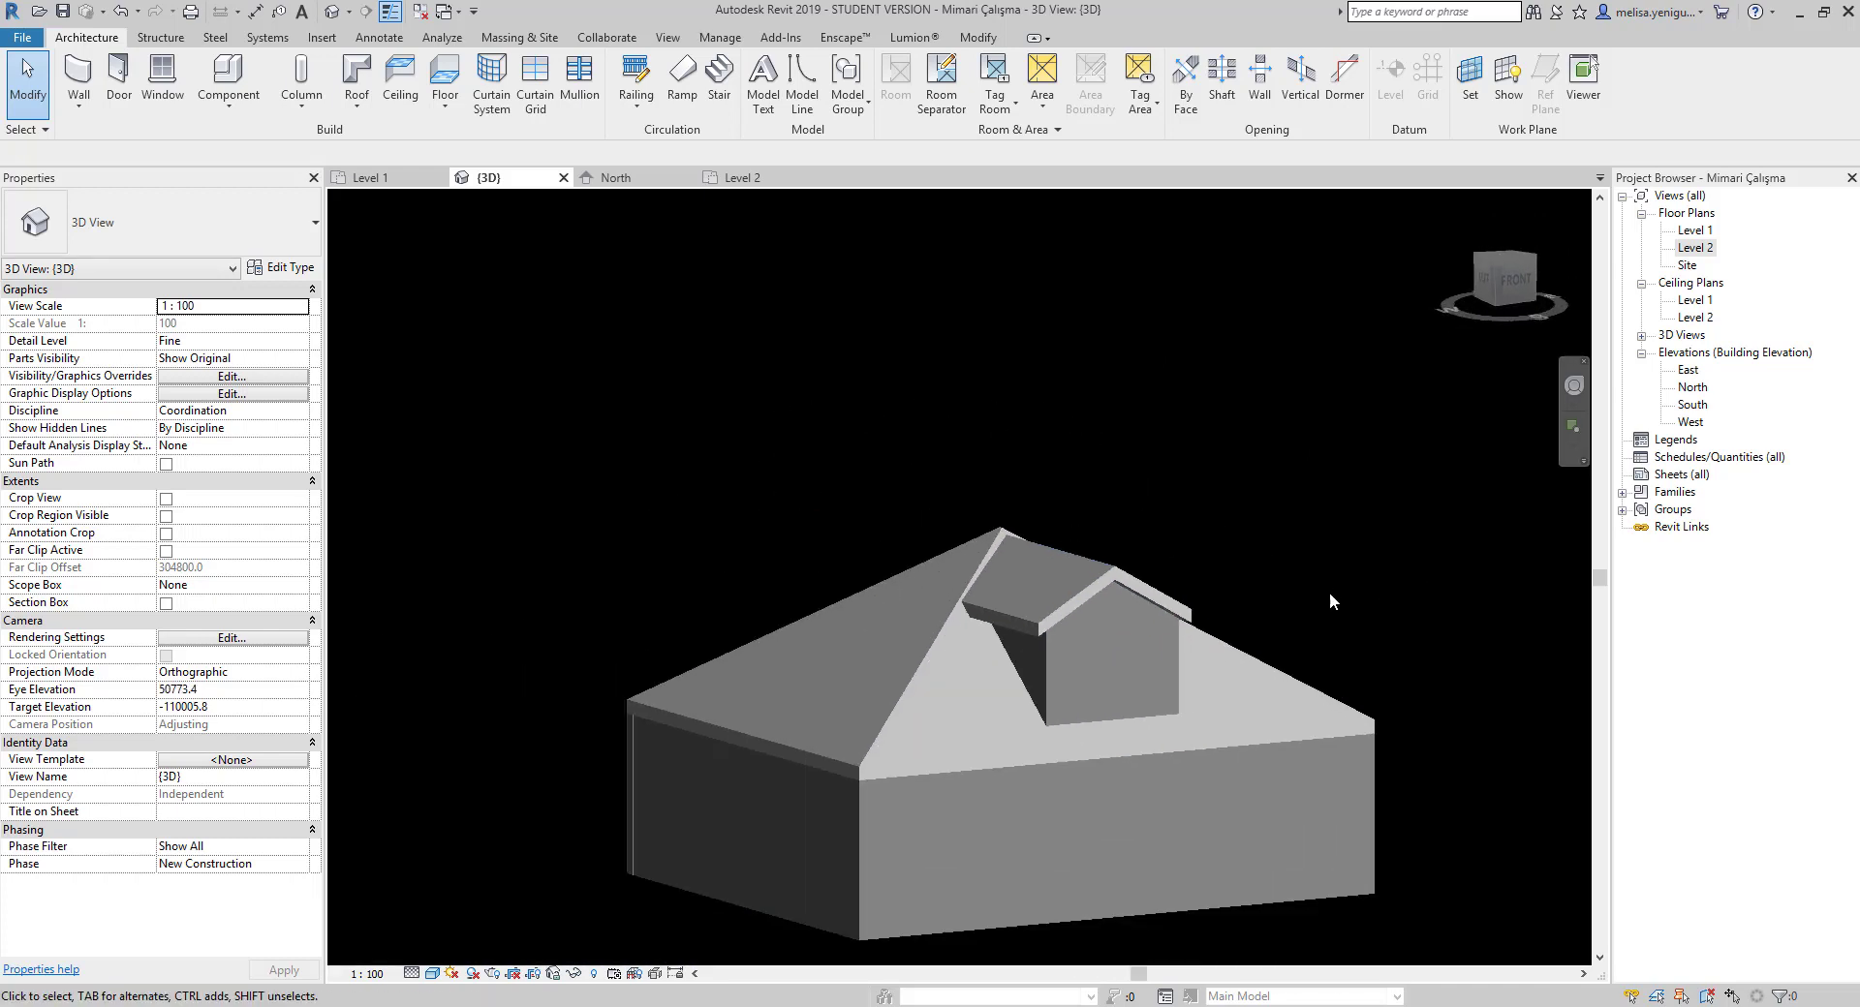
{"action": "scroll", "coordinate": [1229, 664], "scroll_direction": "down", "scroll_amount": 2}
{"action": "mouse_move", "coordinate": [1229, 665]}
{"action": "middle_mouse_down", "text": "shift"}
{"action": "mouse_move", "coordinate": [822, 705]}
{"action": "mouse_move", "coordinate": [962, 719]}
{"action": "mouse_move", "coordinate": [1269, 871]}
{"action": "middle_mouse_up", "text": "shift"}
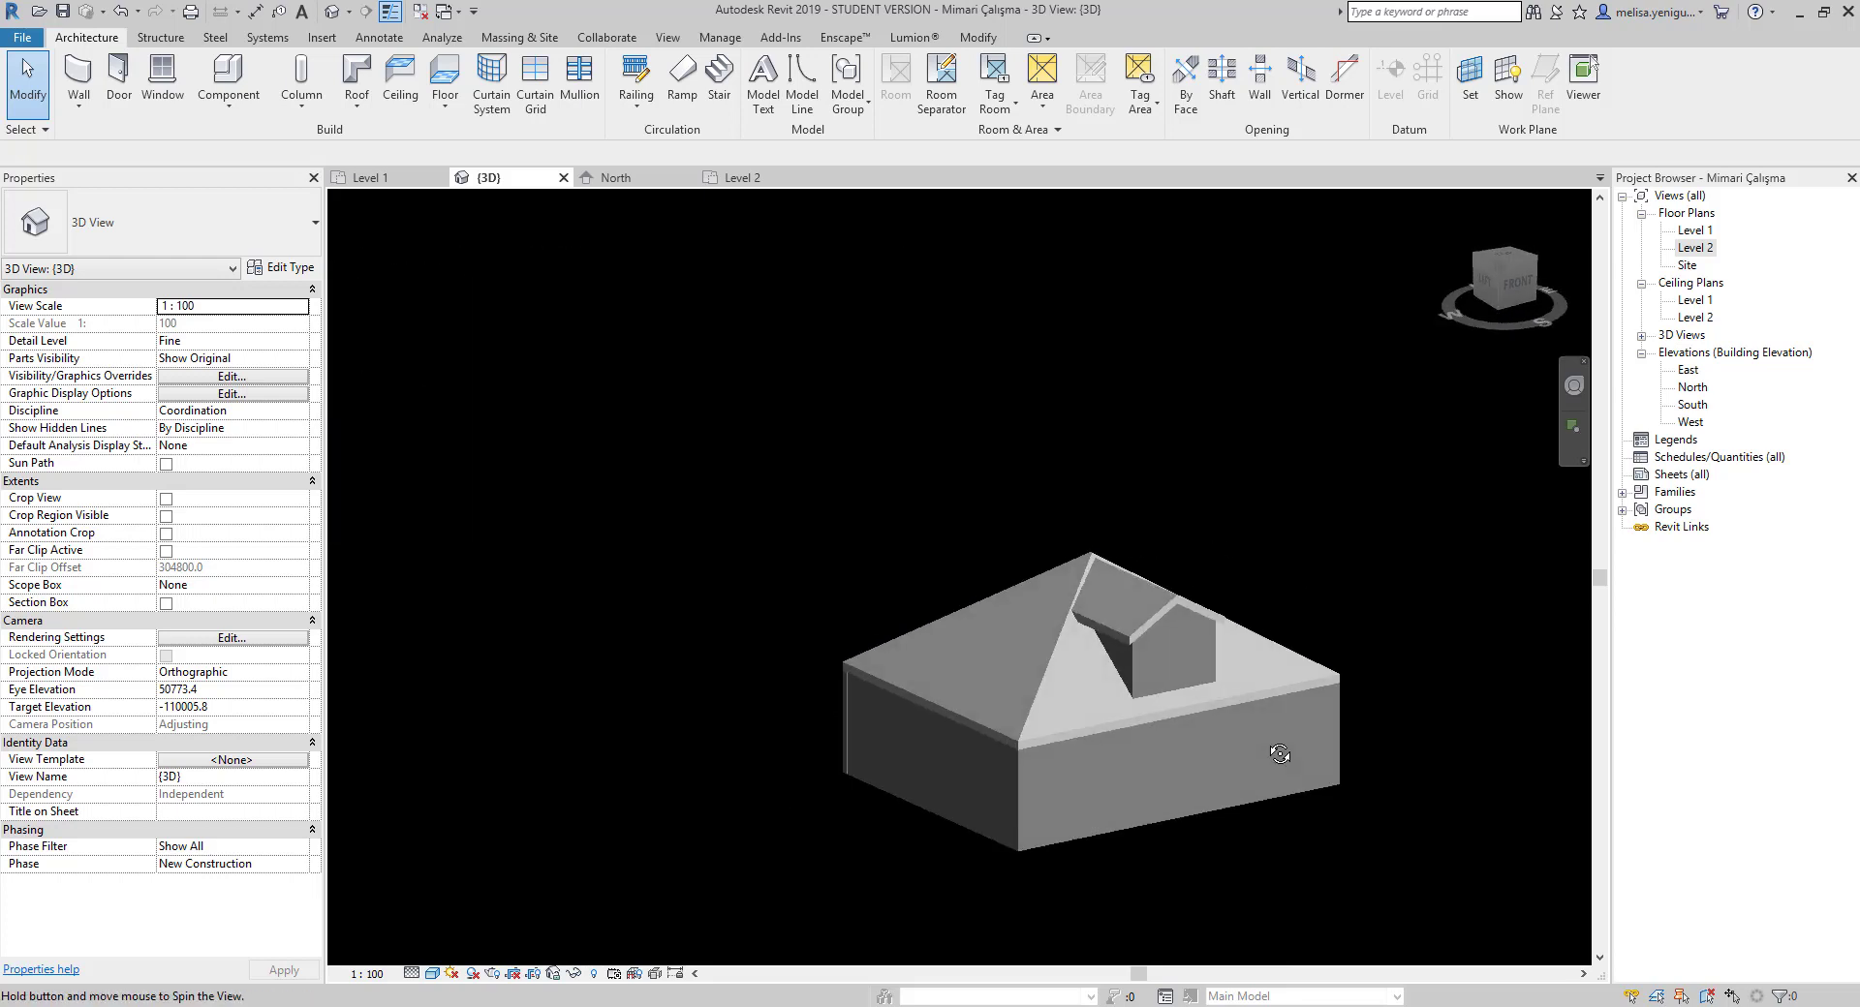
{"action": "scroll", "coordinate": [1381, 596], "scroll_direction": "down", "scroll_amount": 3}
{"action": "scroll", "coordinate": [968, 753], "scroll_direction": "down", "scroll_amount": 2}
{"action": "middle_click_drag", "start_coordinate": [968, 753], "coordinate": [914, 665], "text": "shift"}
{"action": "scroll", "coordinate": [915, 664], "scroll_direction": "up", "scroll_amount": 3}
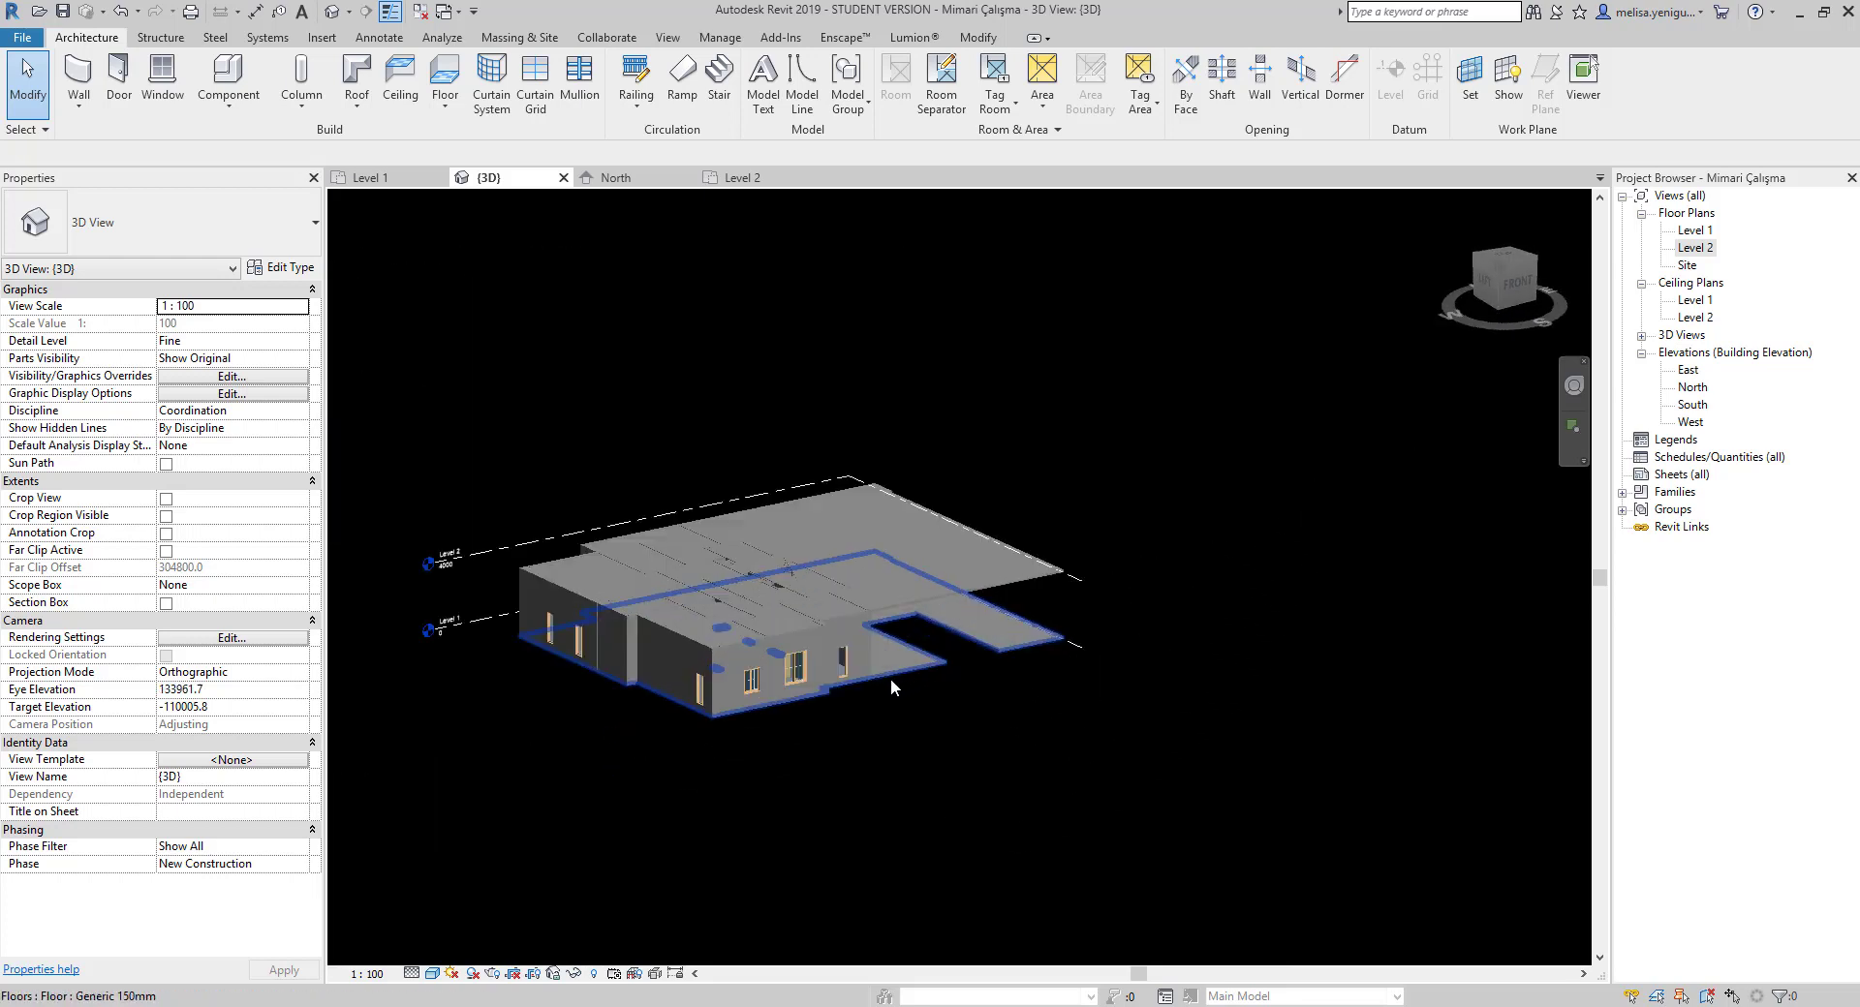
{"action": "scroll", "coordinate": [1113, 694], "scroll_direction": "down", "scroll_amount": 2}
{"action": "scroll", "coordinate": [1120, 683], "scroll_direction": "down", "scroll_amount": 1}
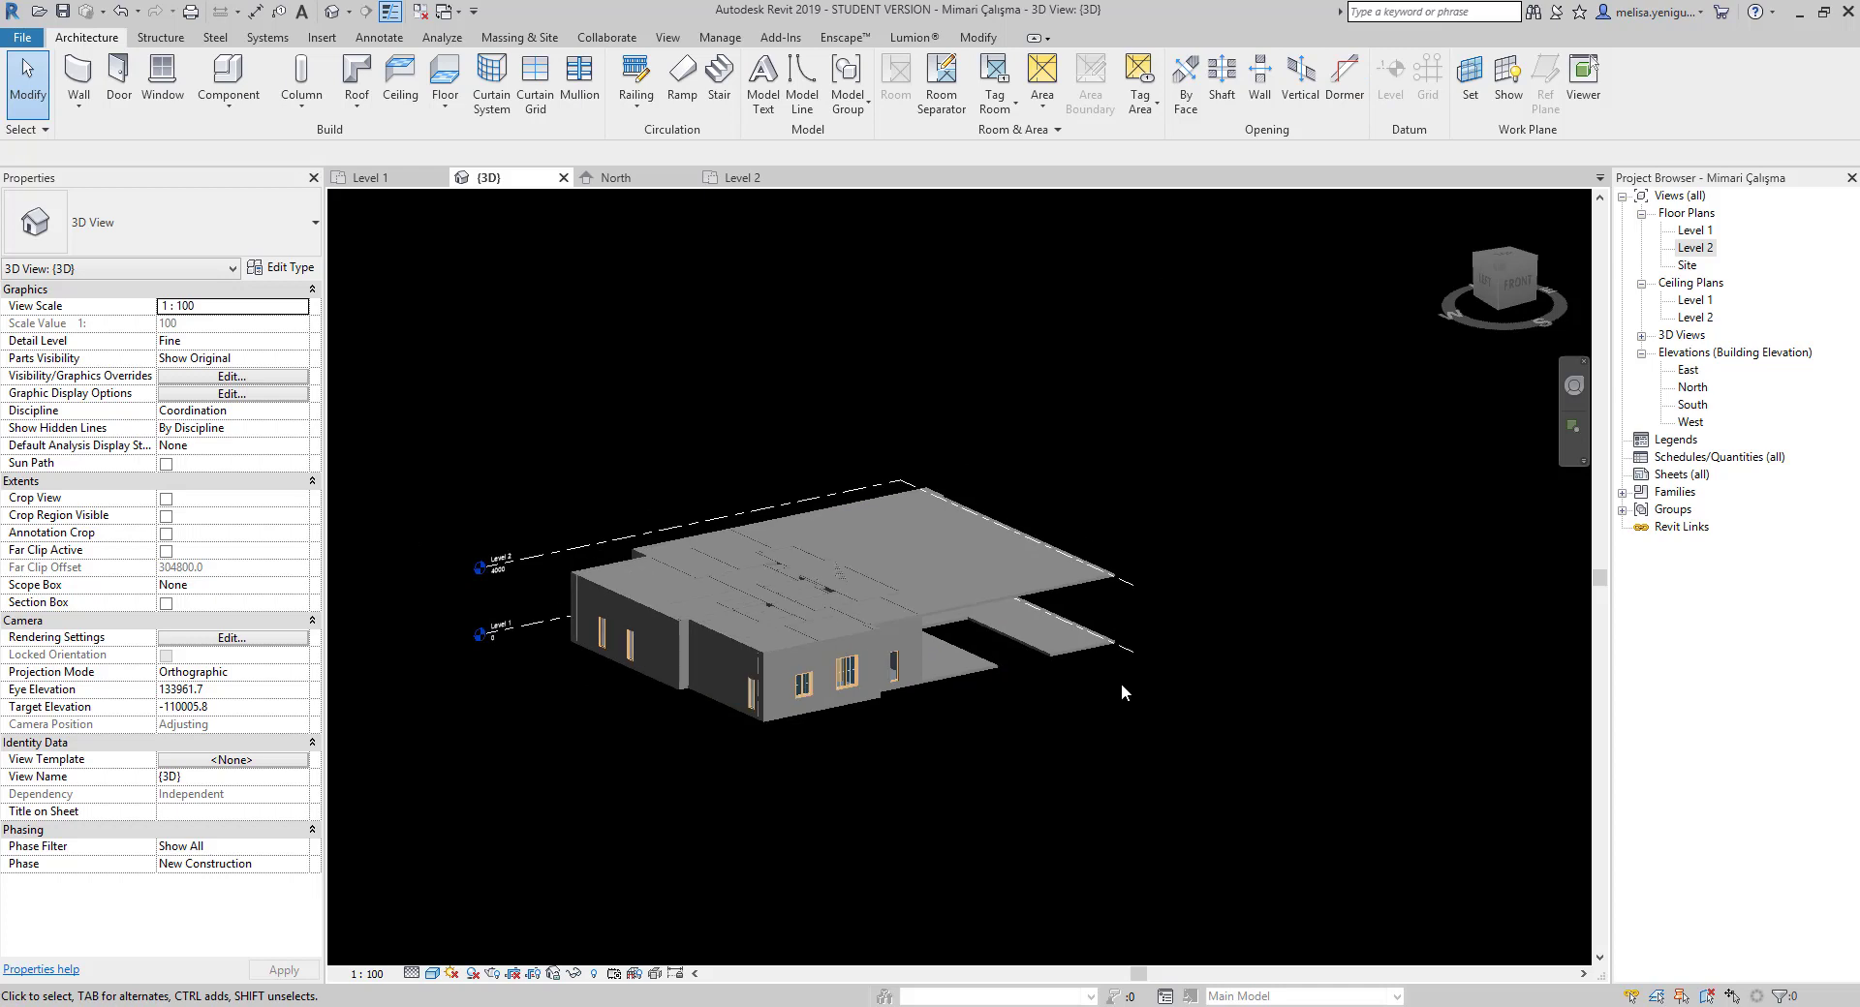
{"action": "scroll", "coordinate": [1049, 688], "scroll_direction": "down", "scroll_amount": 2}
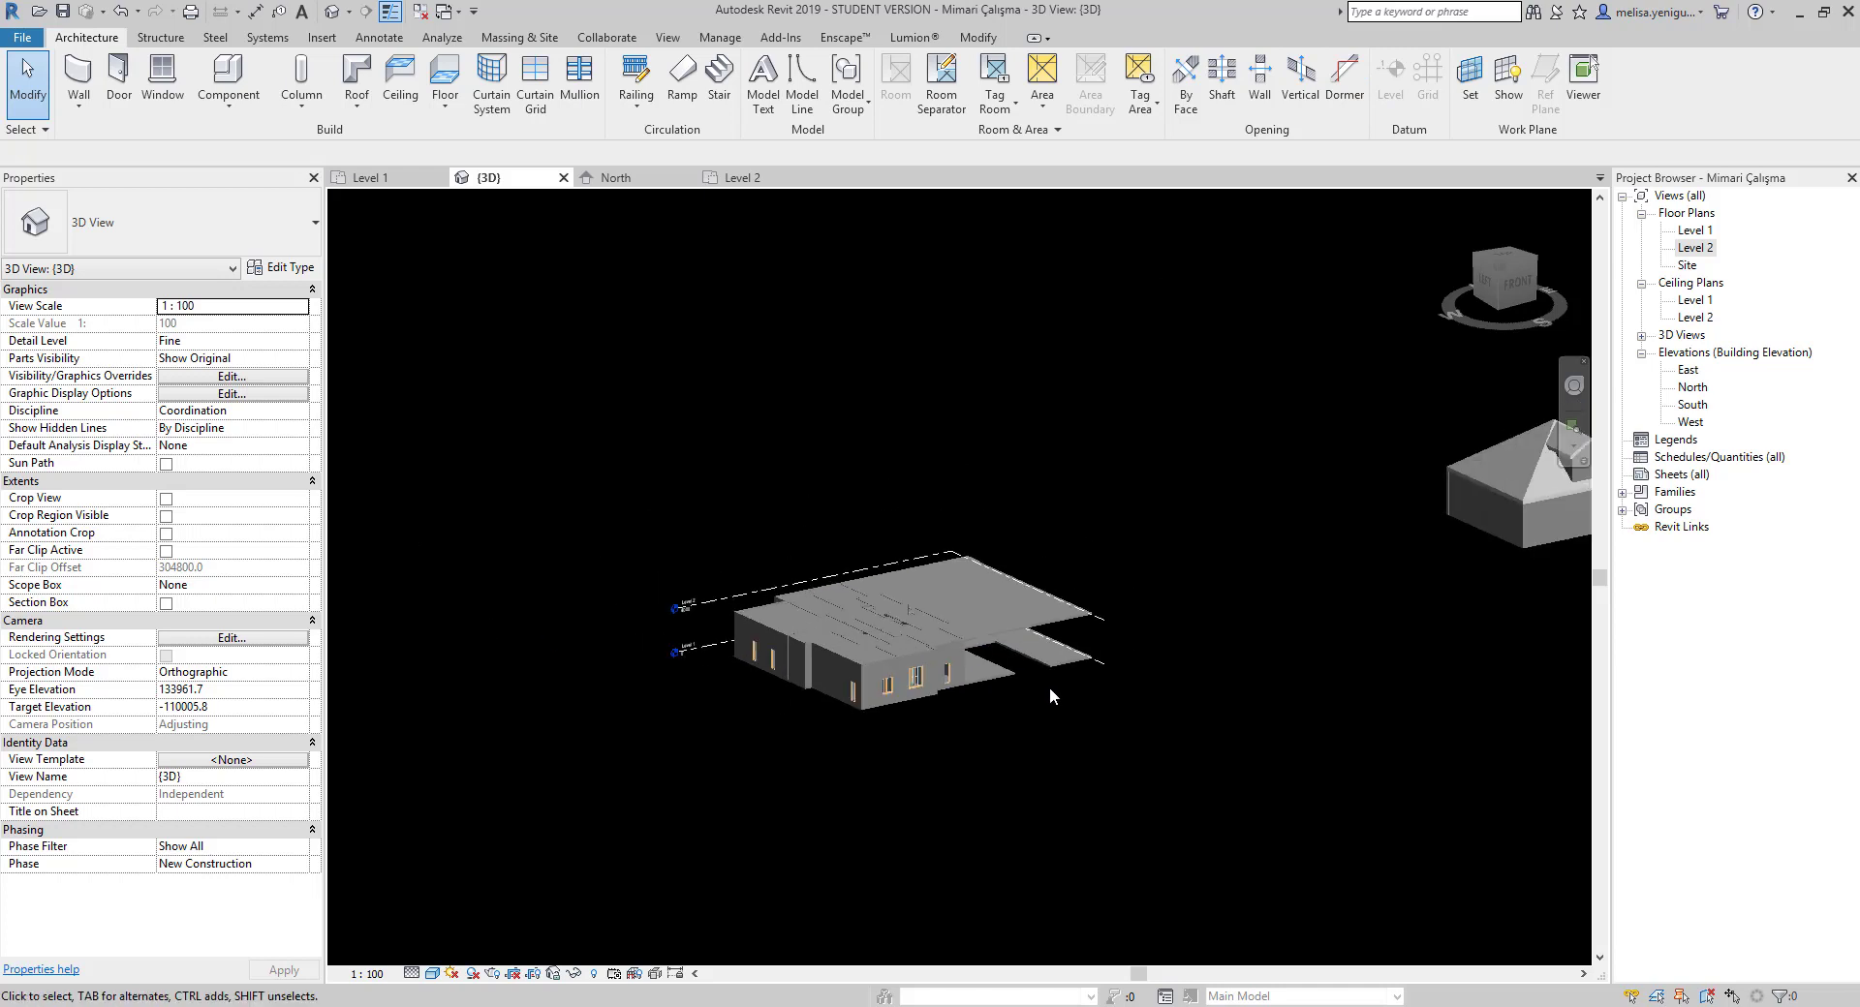
{"action": "middle_click_drag", "start_coordinate": [1049, 688], "coordinate": [920, 591], "text": "shift"}
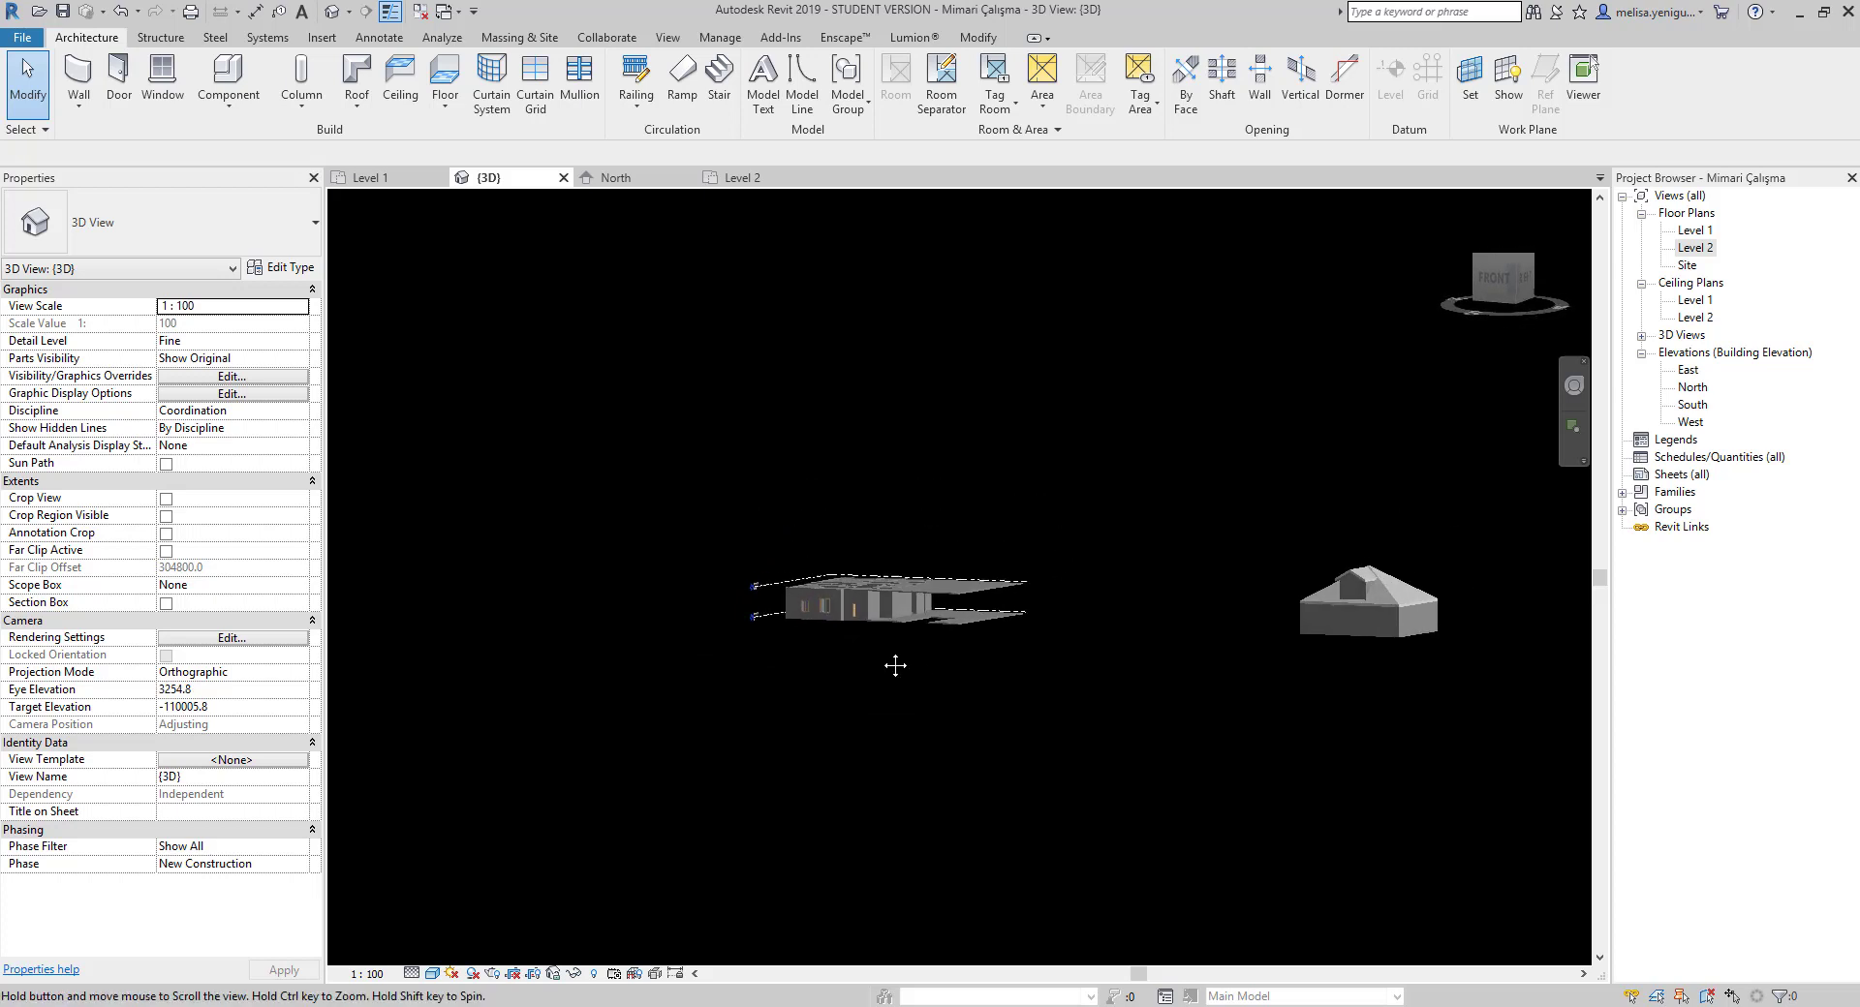
{"action": "middle_click_drag", "start_coordinate": [921, 594], "coordinate": [971, 656]}
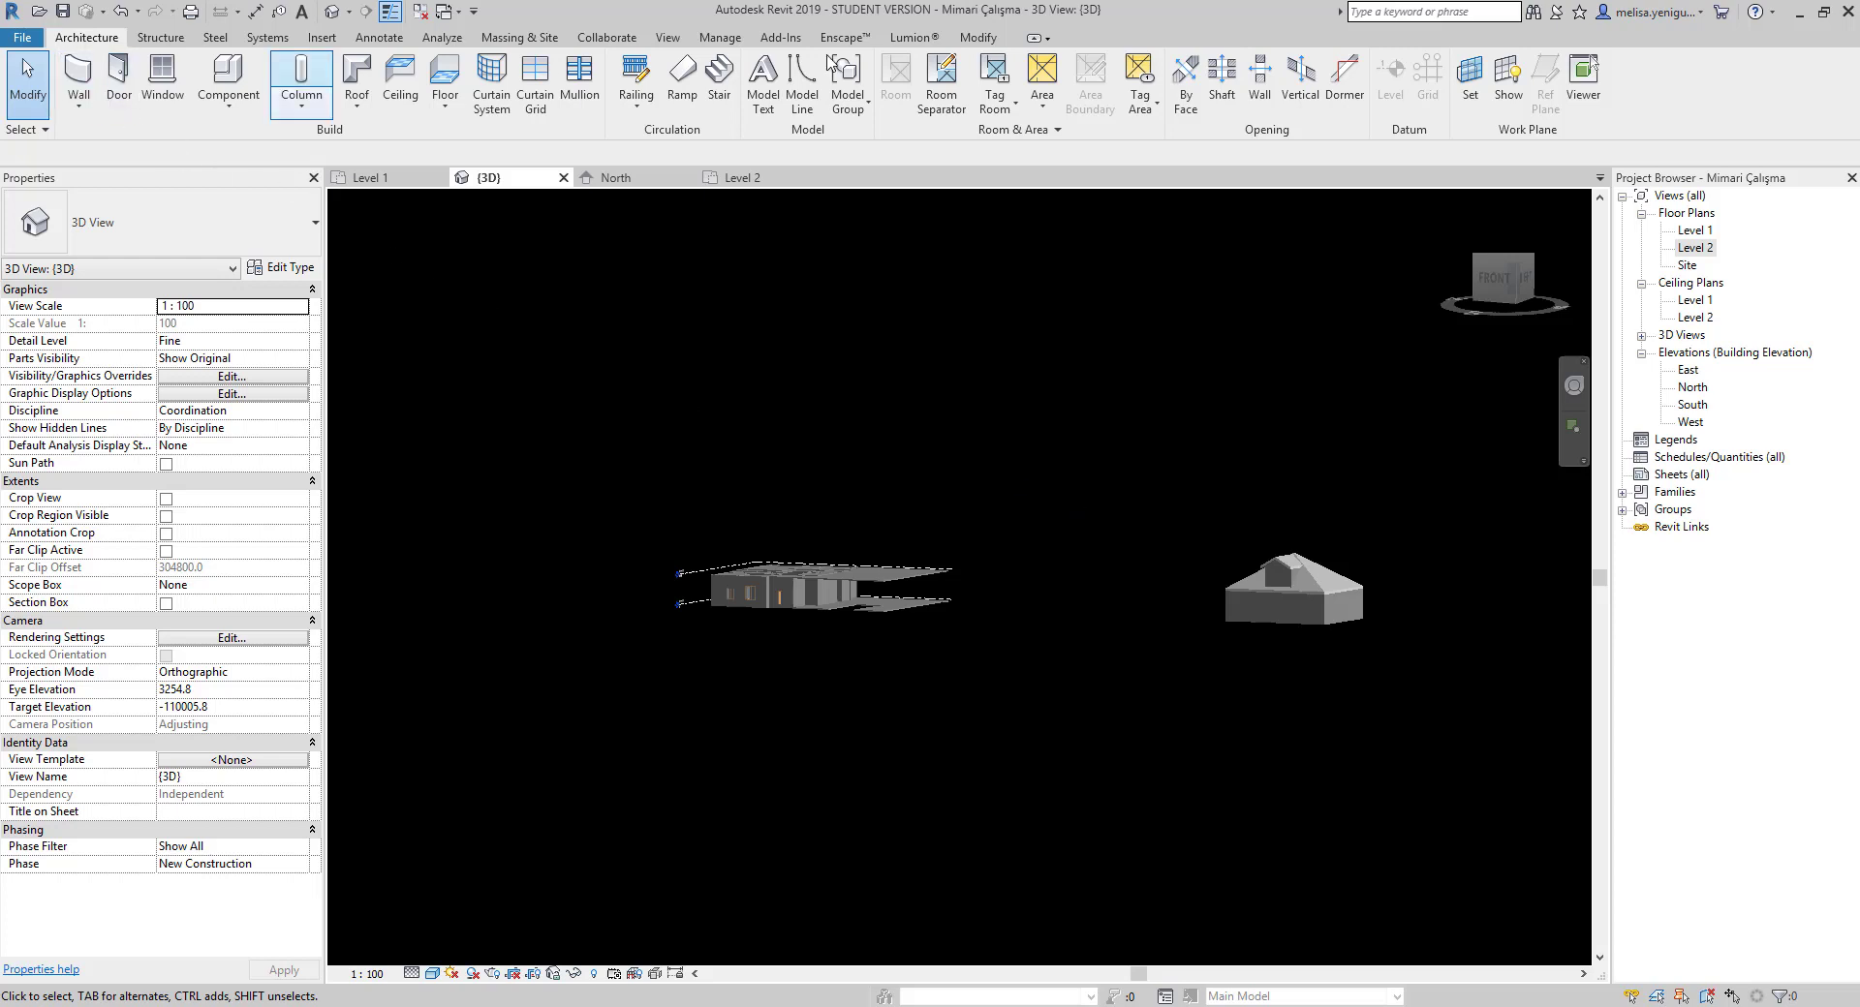
{"action": "key", "text": "w"}
{"action": "key", "text": "n"}
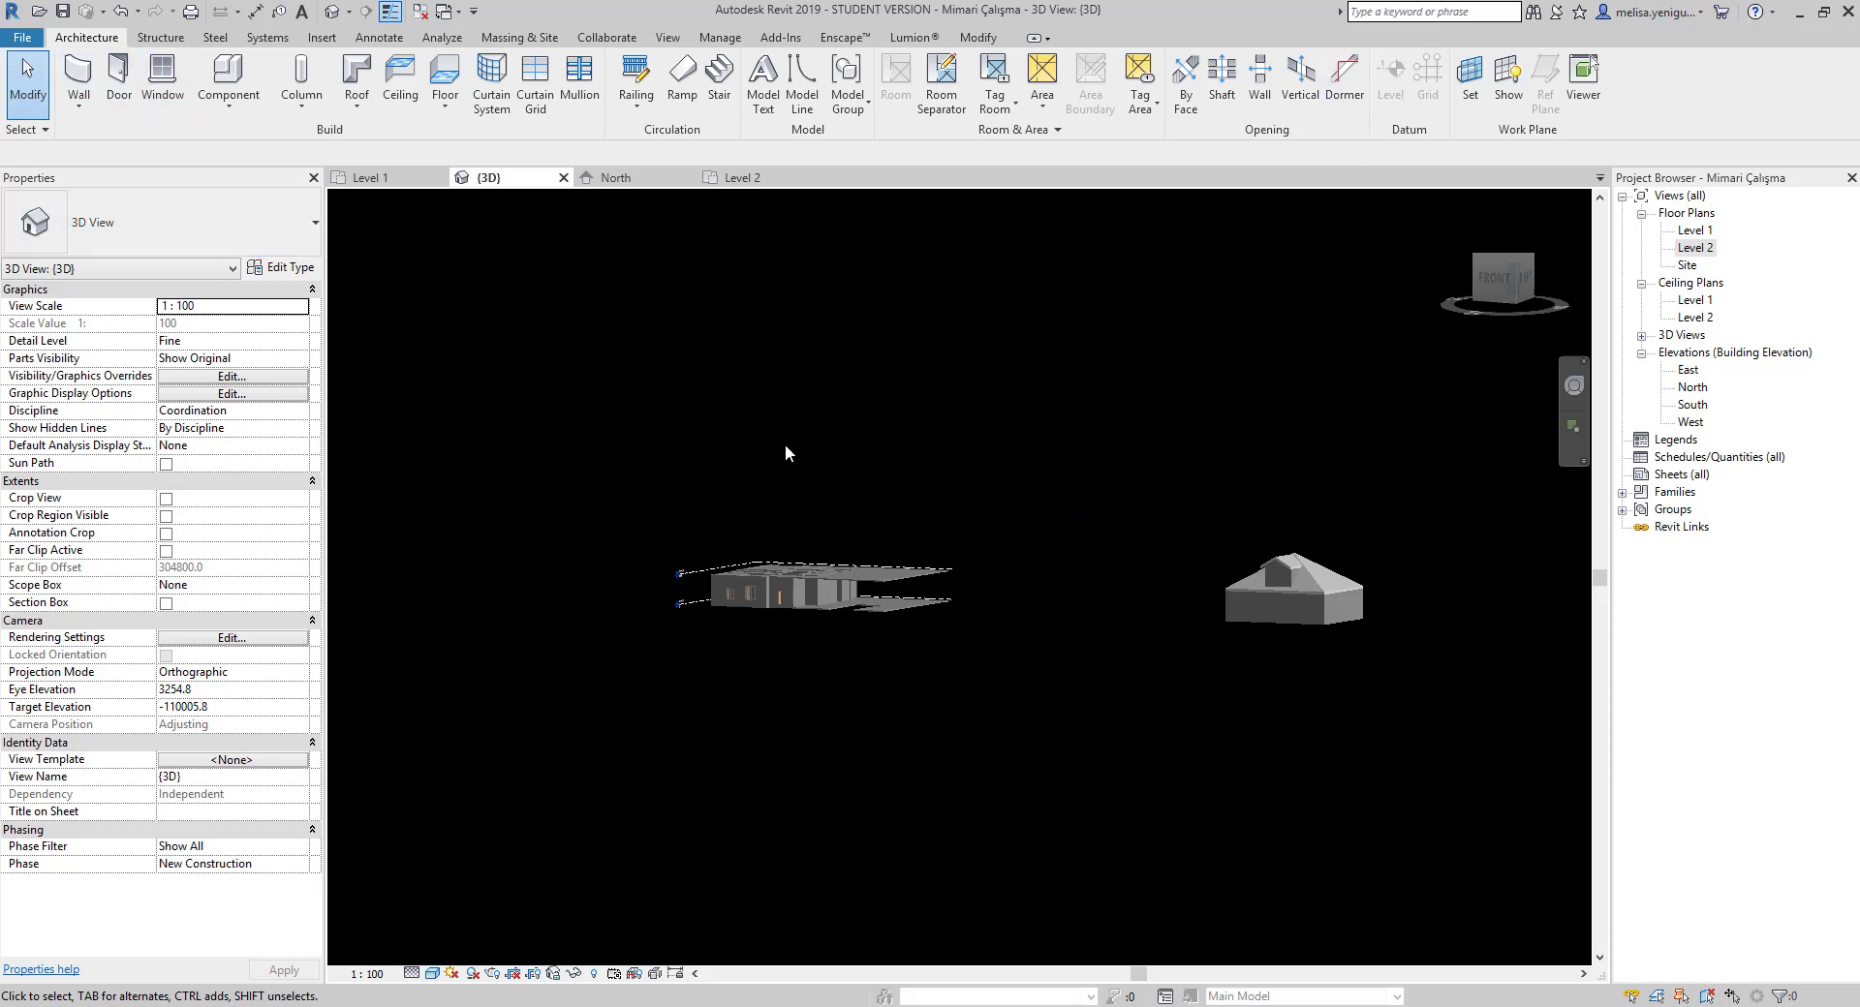